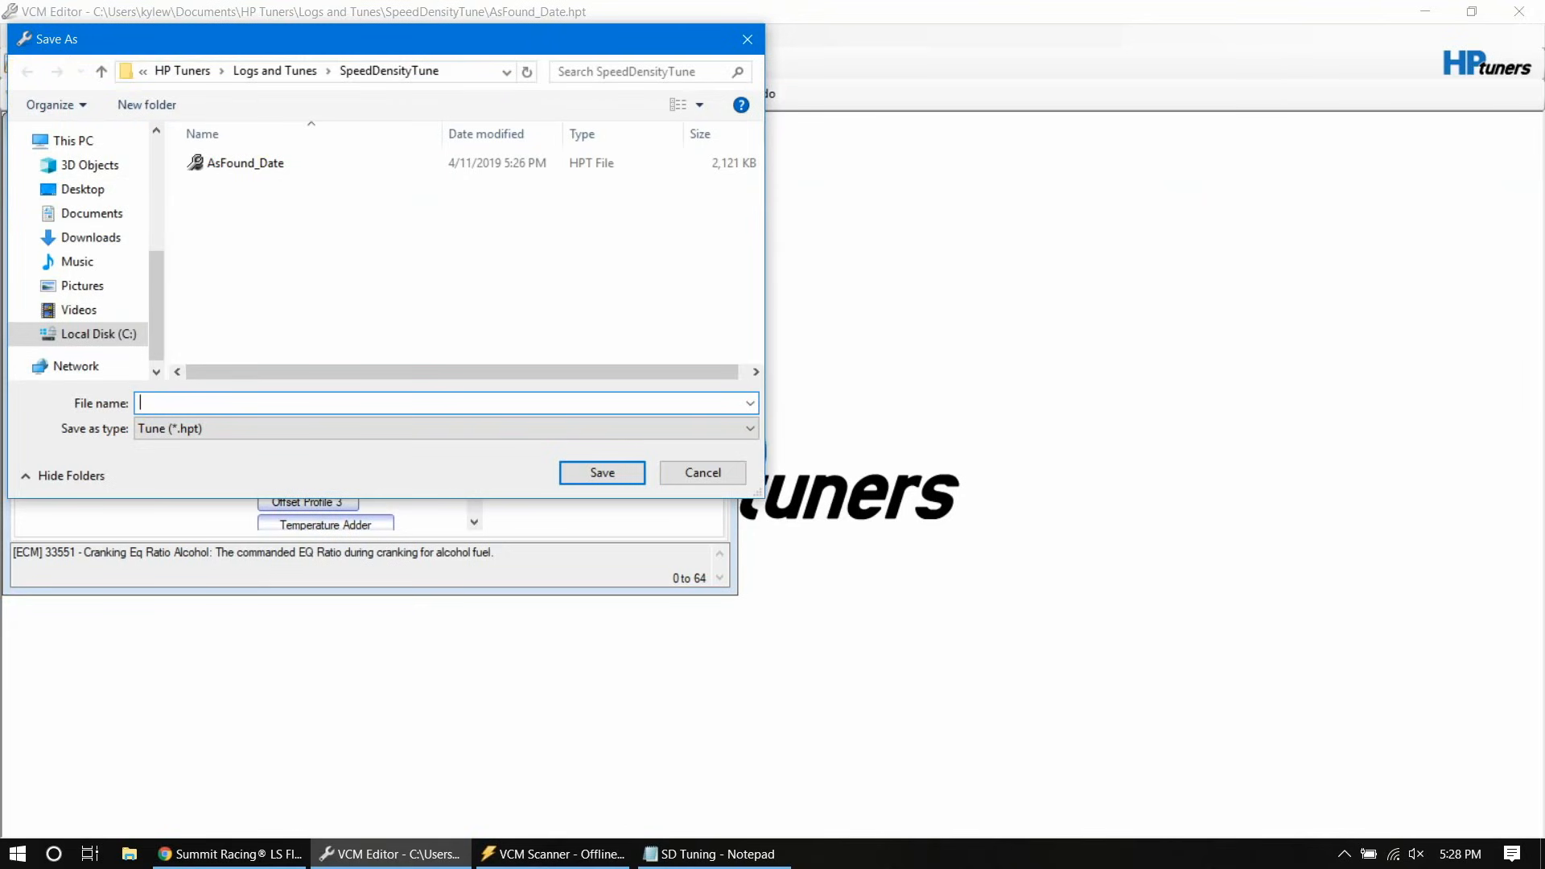
Step: Save the tune file as SPTuneStep1 in the SpeedDensityTune folder
type("SPTuneStep1")
key("Return")
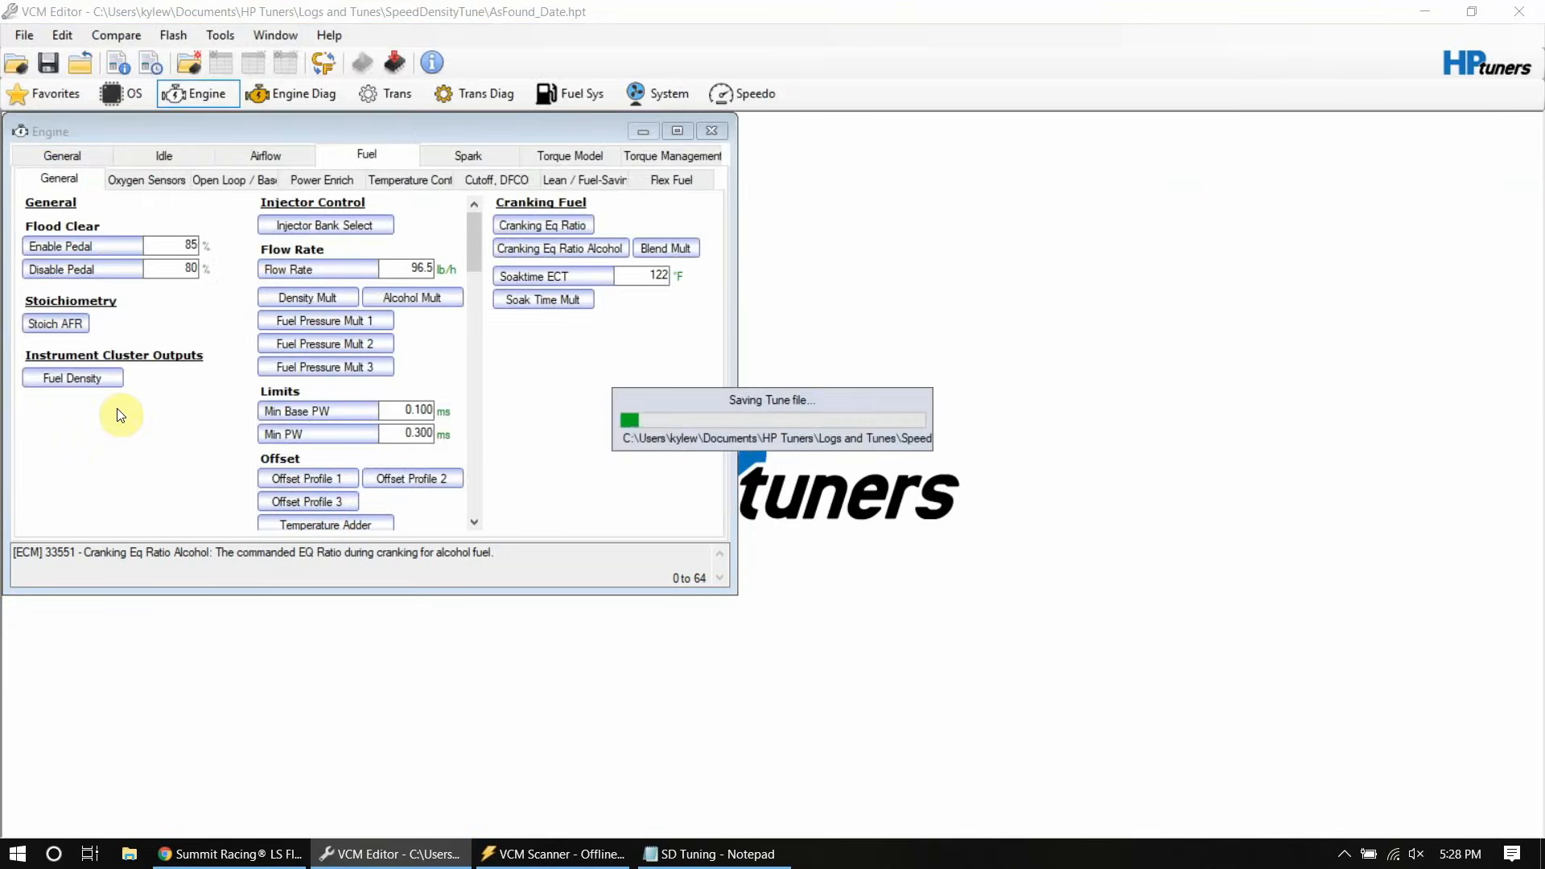
Step: Check the engine fuel Displacement On Demand setting and bring up the Cutoff, DFCO settings
left_click(680, 852)
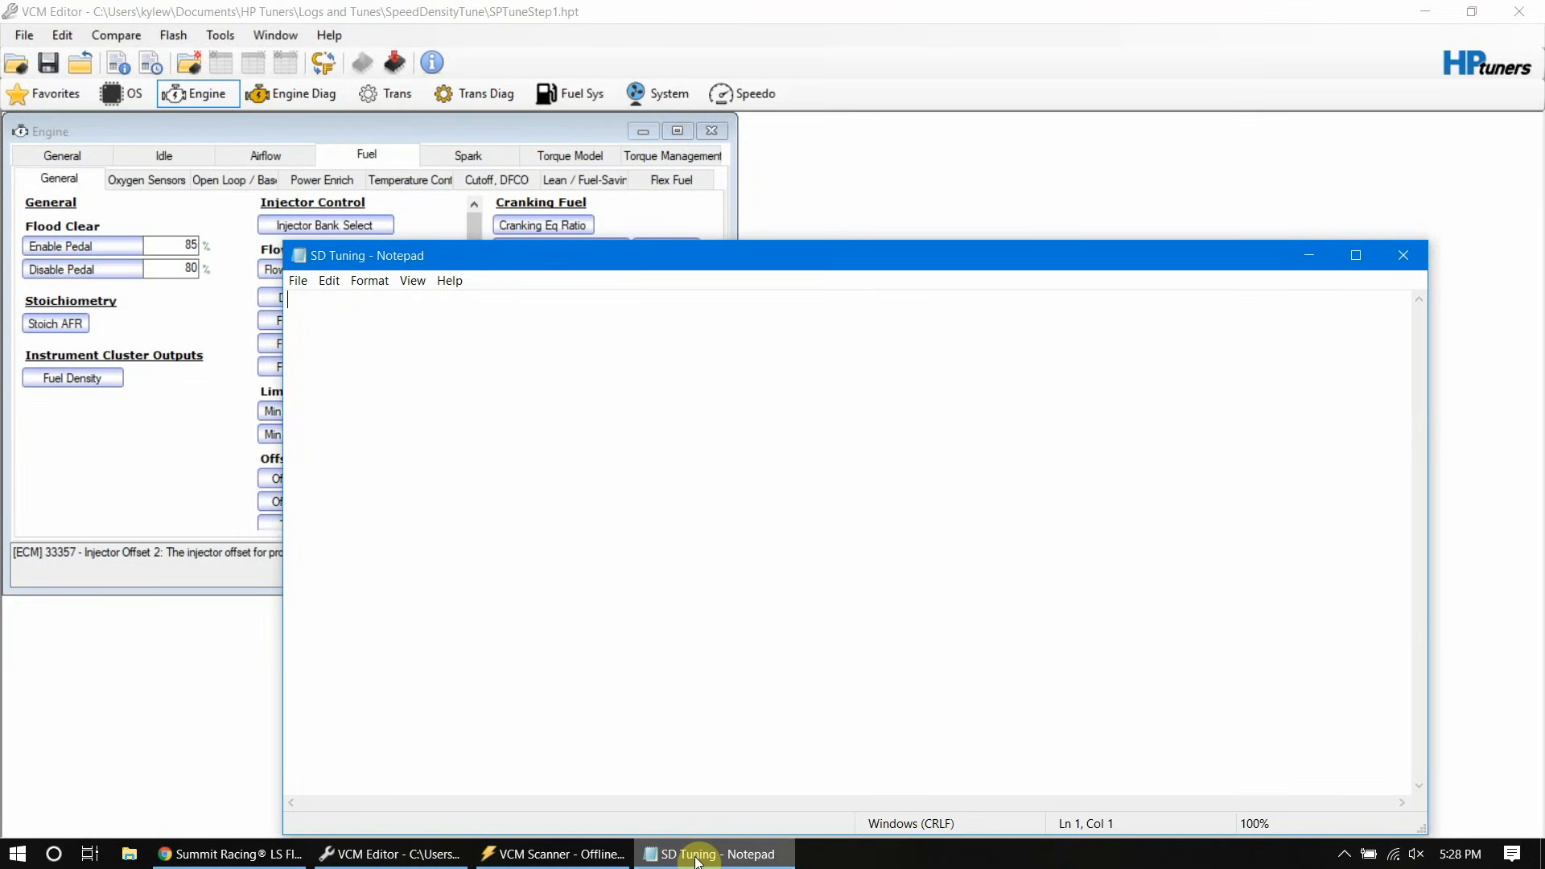
left_click(697, 858)
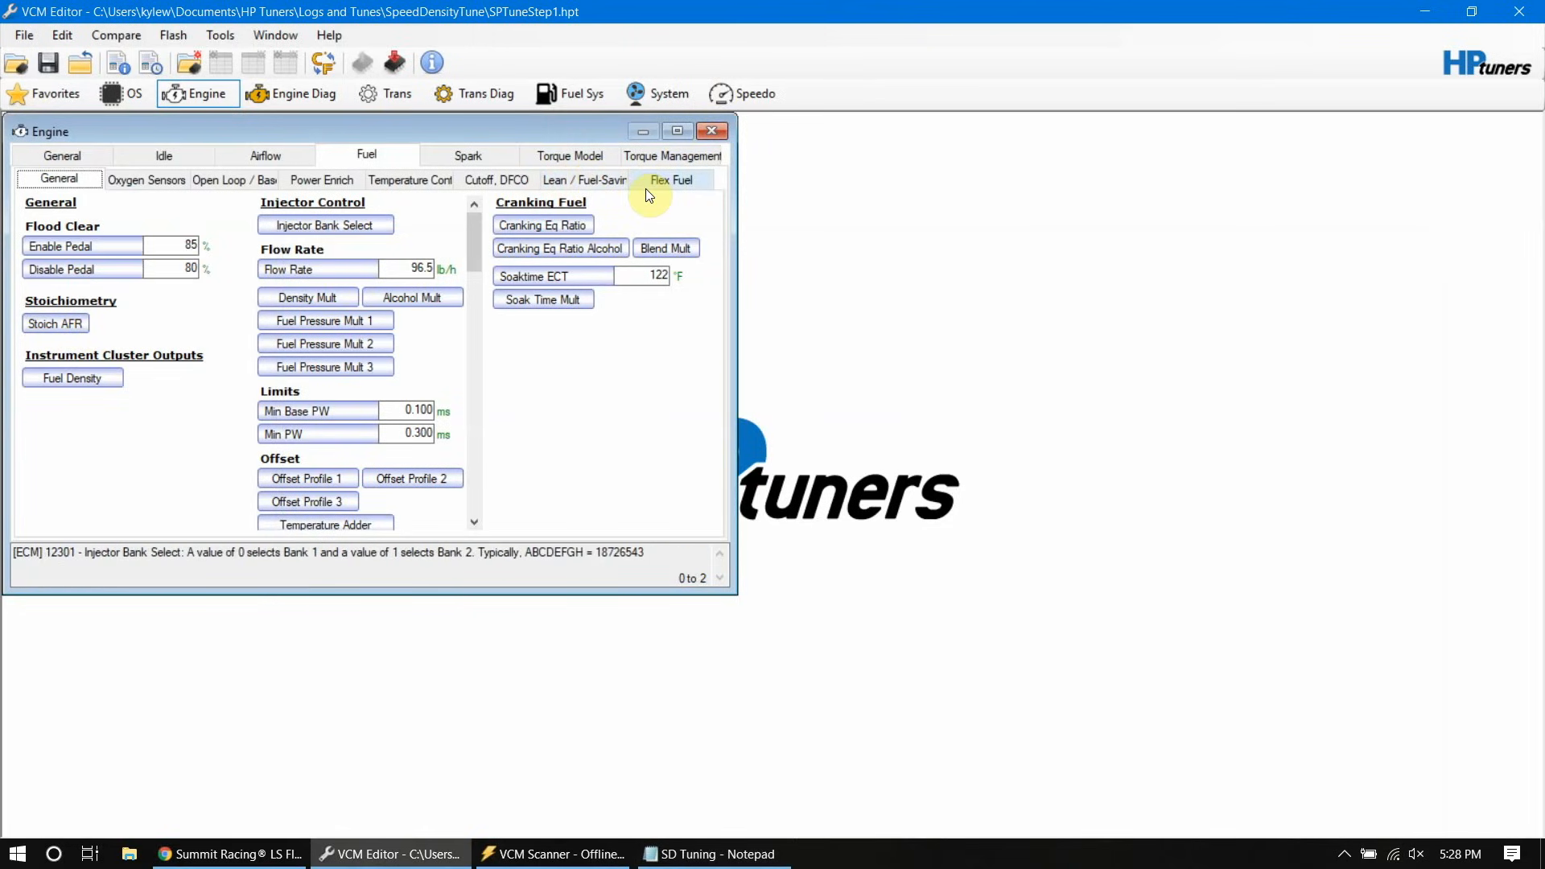
left_click(583, 180)
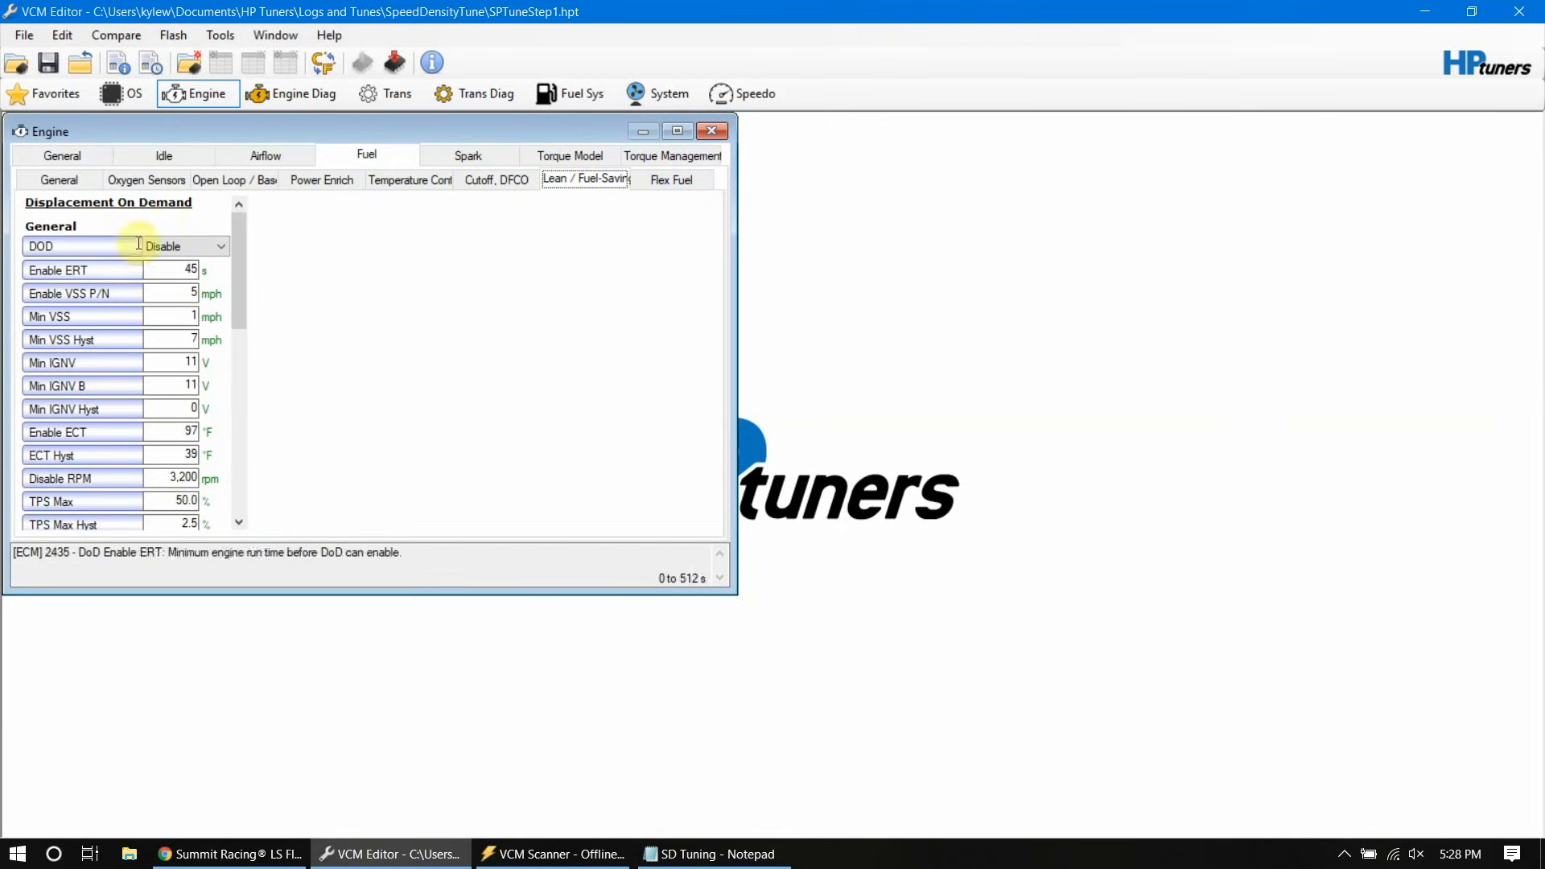
left_click(476, 179)
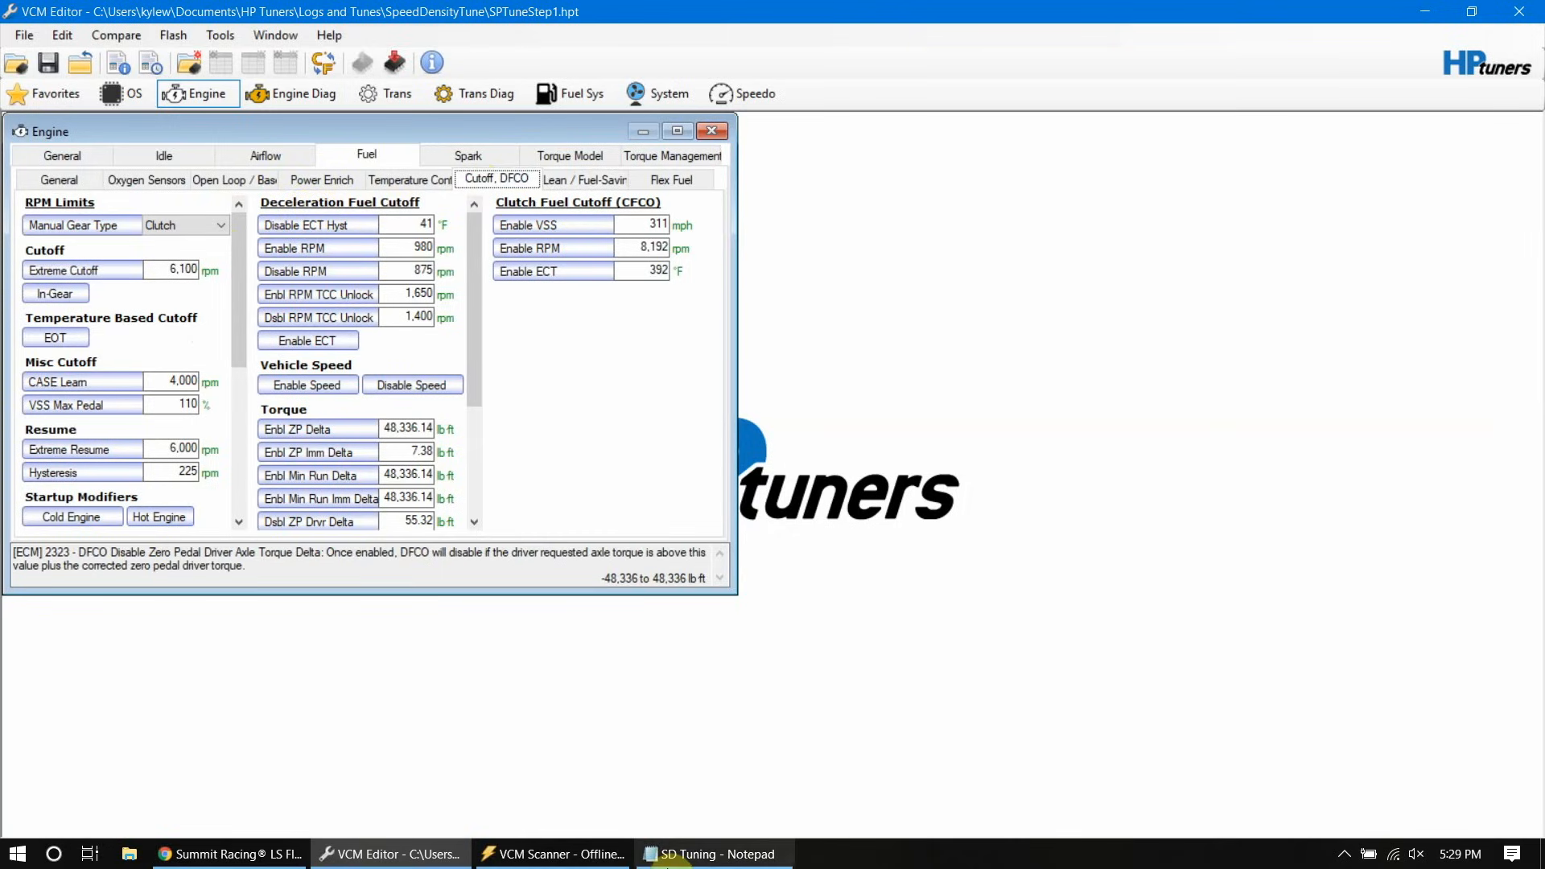
Step: Switch to the SD Tuning note in Notepad and write "Engine - Fuel - Cutoff DFCO" with "Disable DFCO" on the line below
left_click(694, 859)
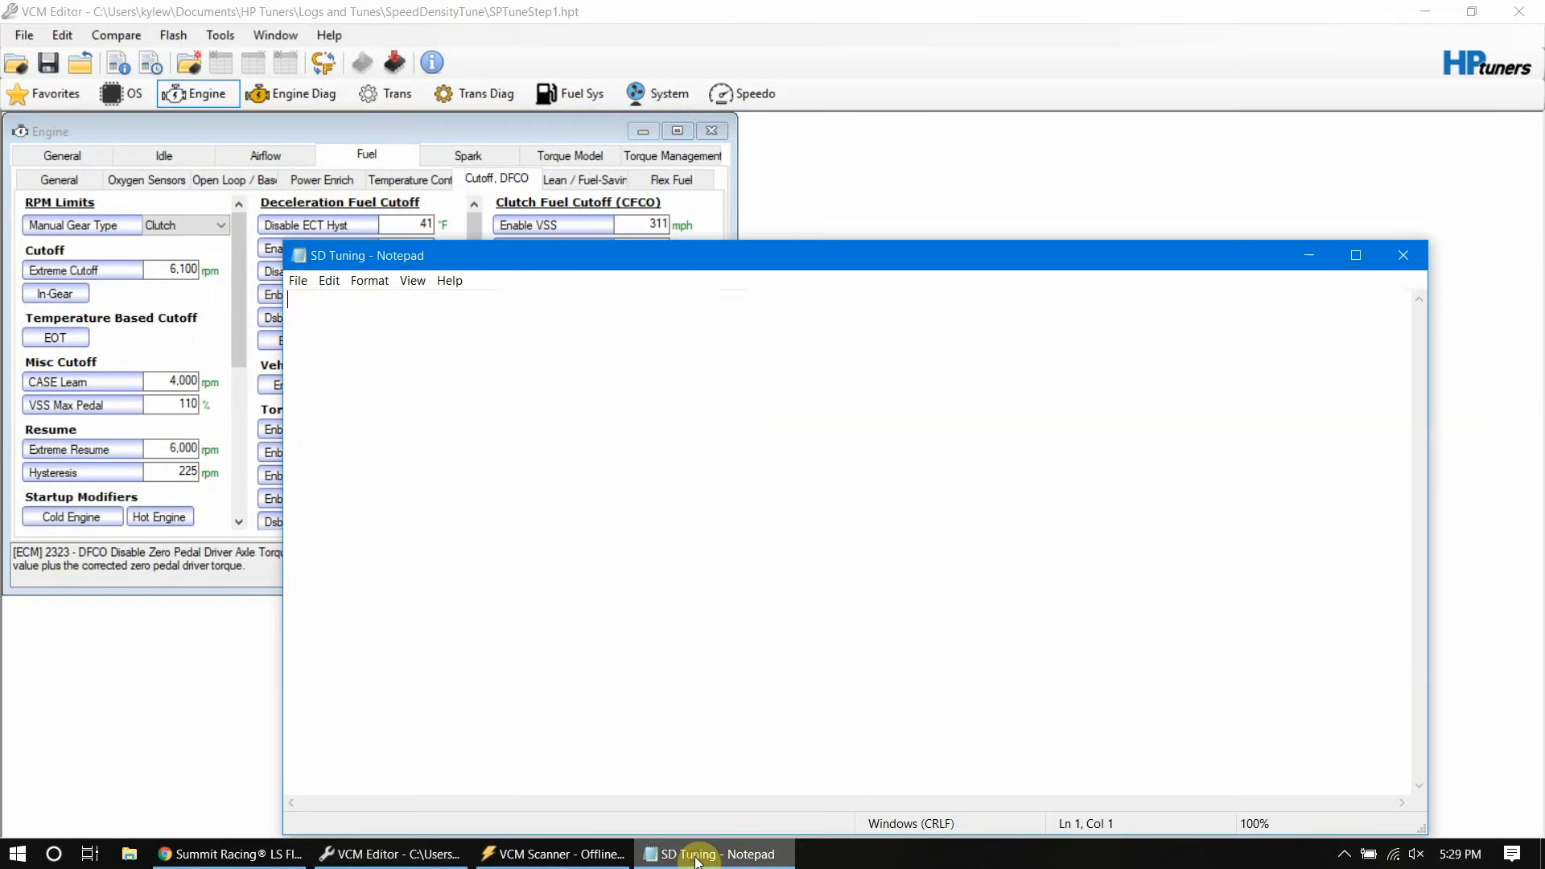
type("Engine - Fuel -")
key("BackSpace")
type("0")
key("BackSpace")
type("0")
key("BackSpace")
key("BackSpace")
type("- Cutoff DFCO")
key("Return")
type("Disable DFCO")
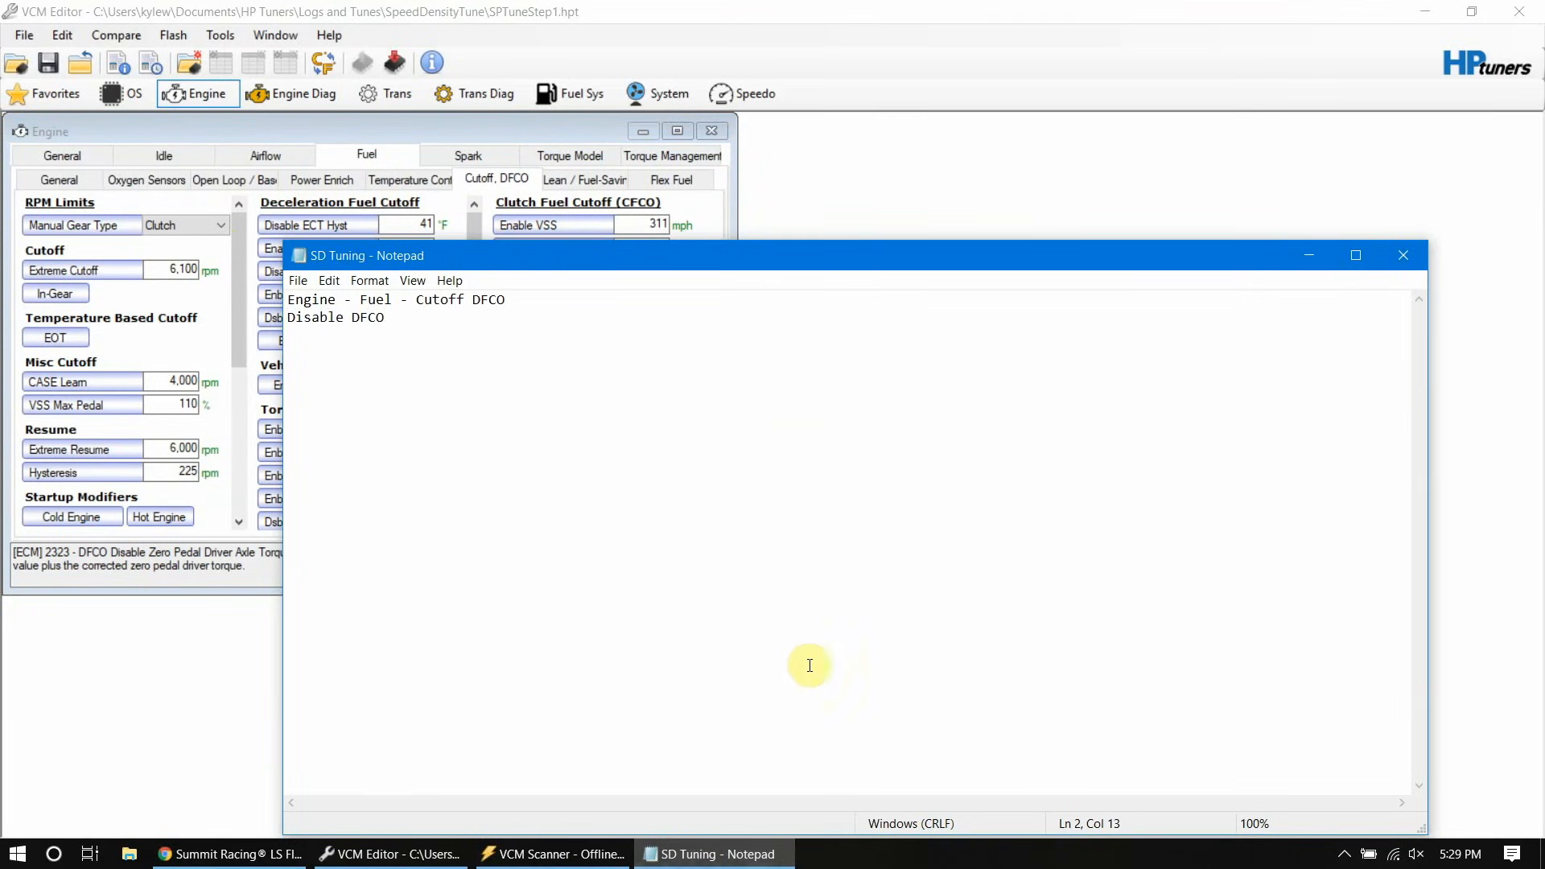
Step: Back in VCM Editor, set the Deceleration Fuel Cutoff Enable RPM to 8,100 and Disable RPM to 1
left_click(555, 23)
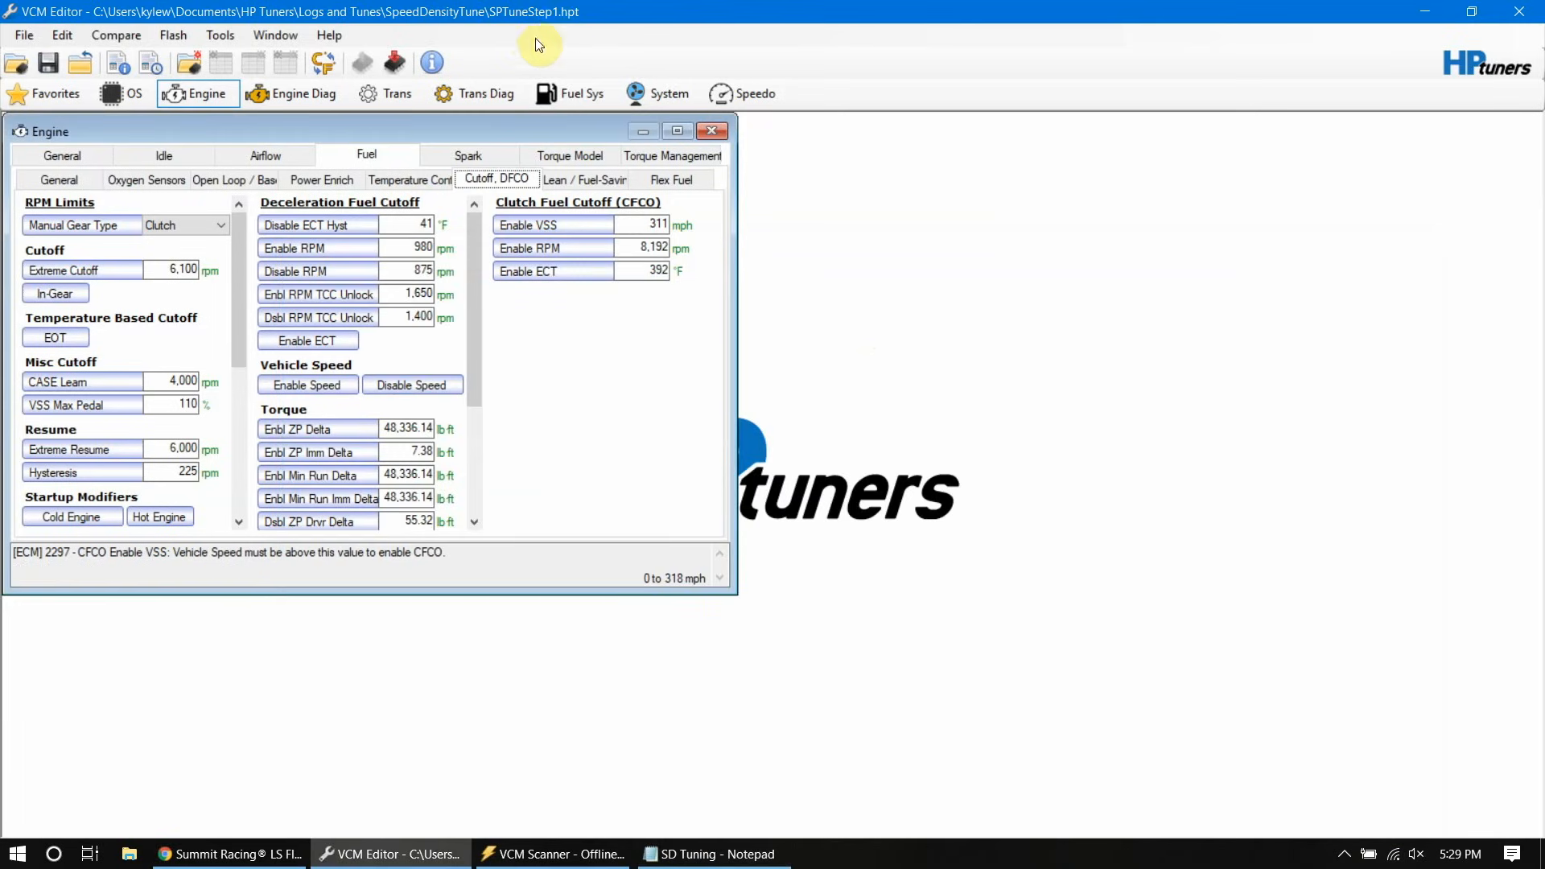
double_click(414, 248)
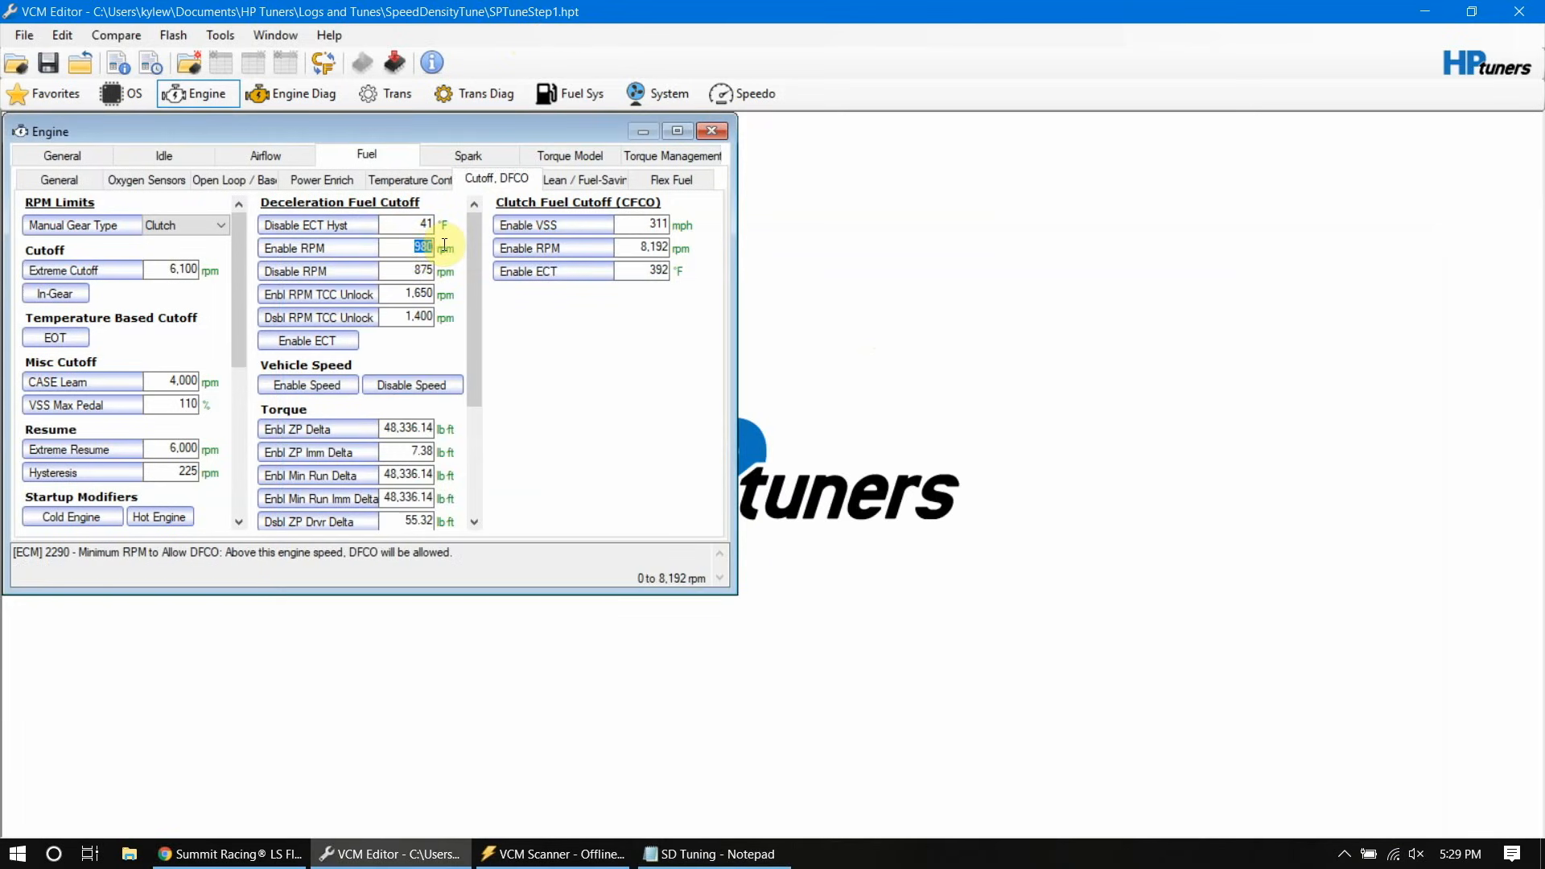
type("8")
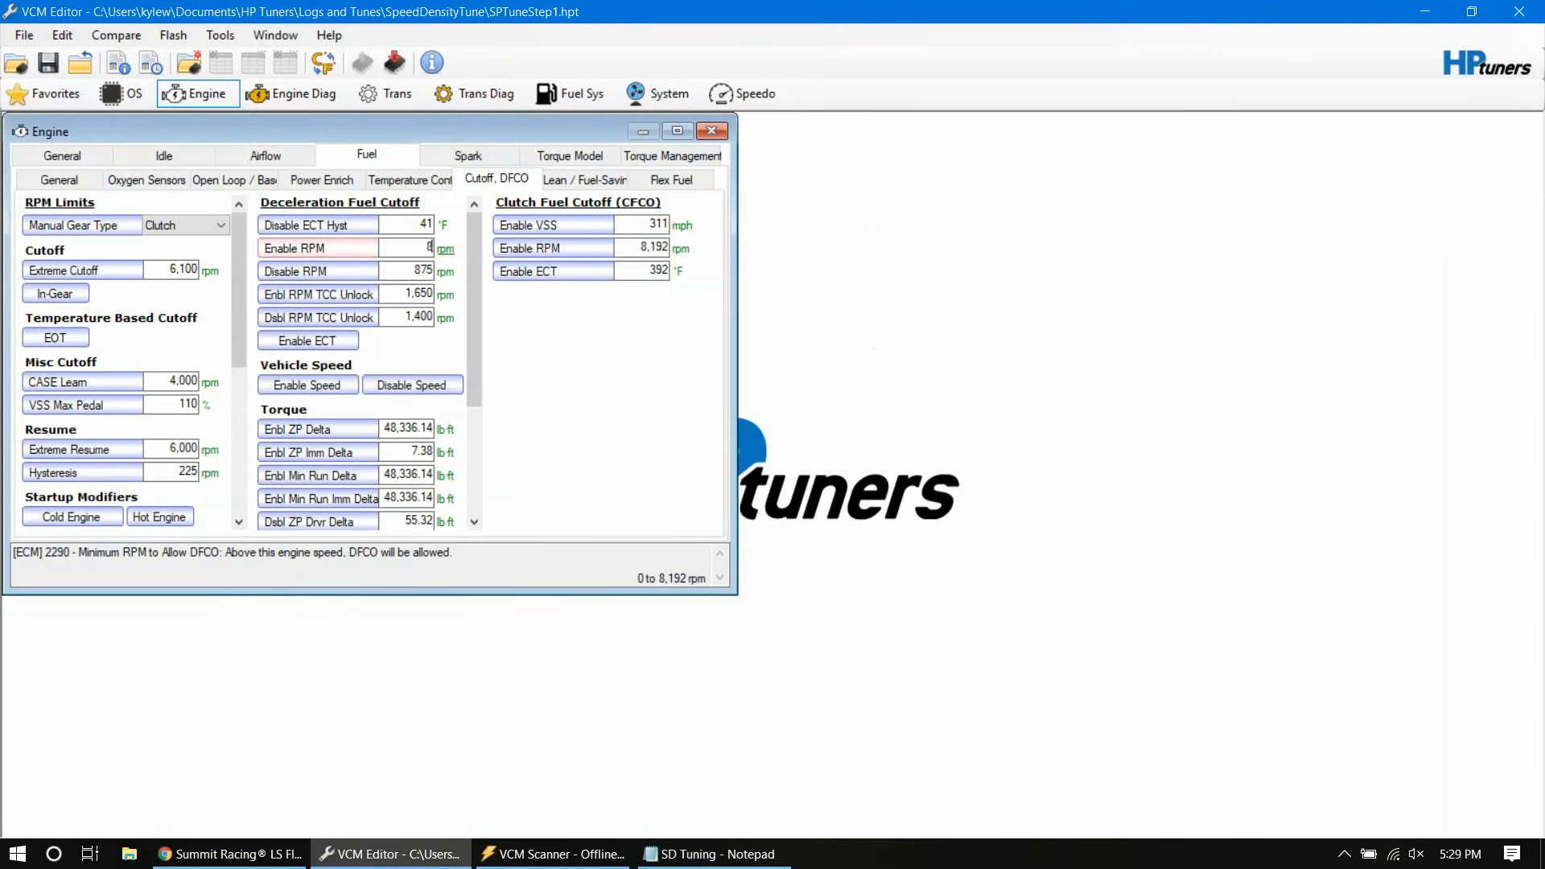
type("100")
double_click(417, 271)
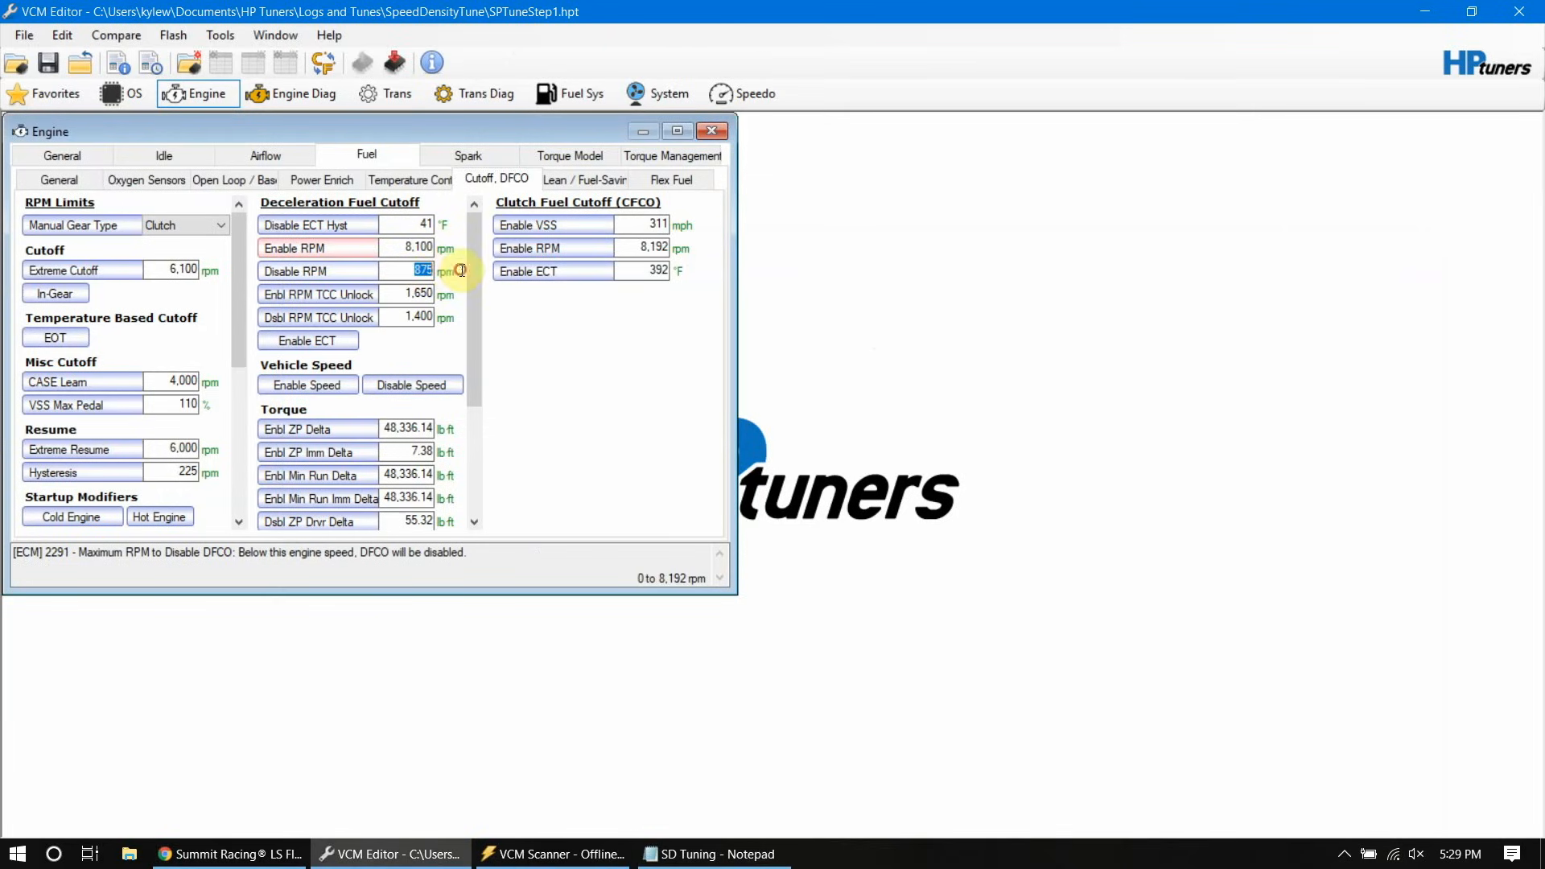
type("1")
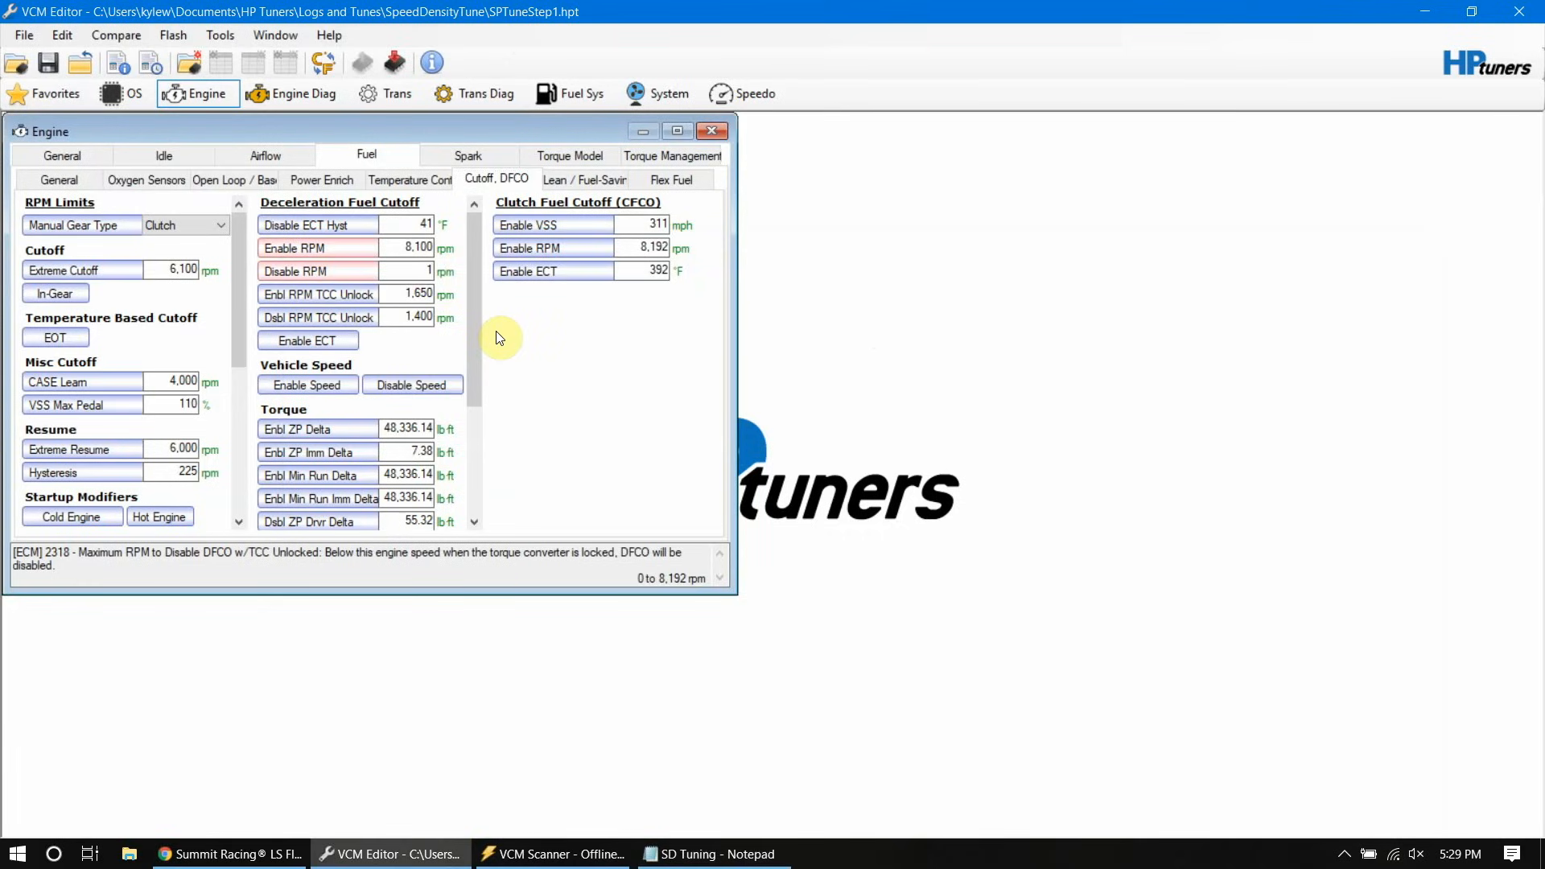
Step: Set the COT catalyst protection in the fuel temperature control settings to Disable
left_click(416, 184)
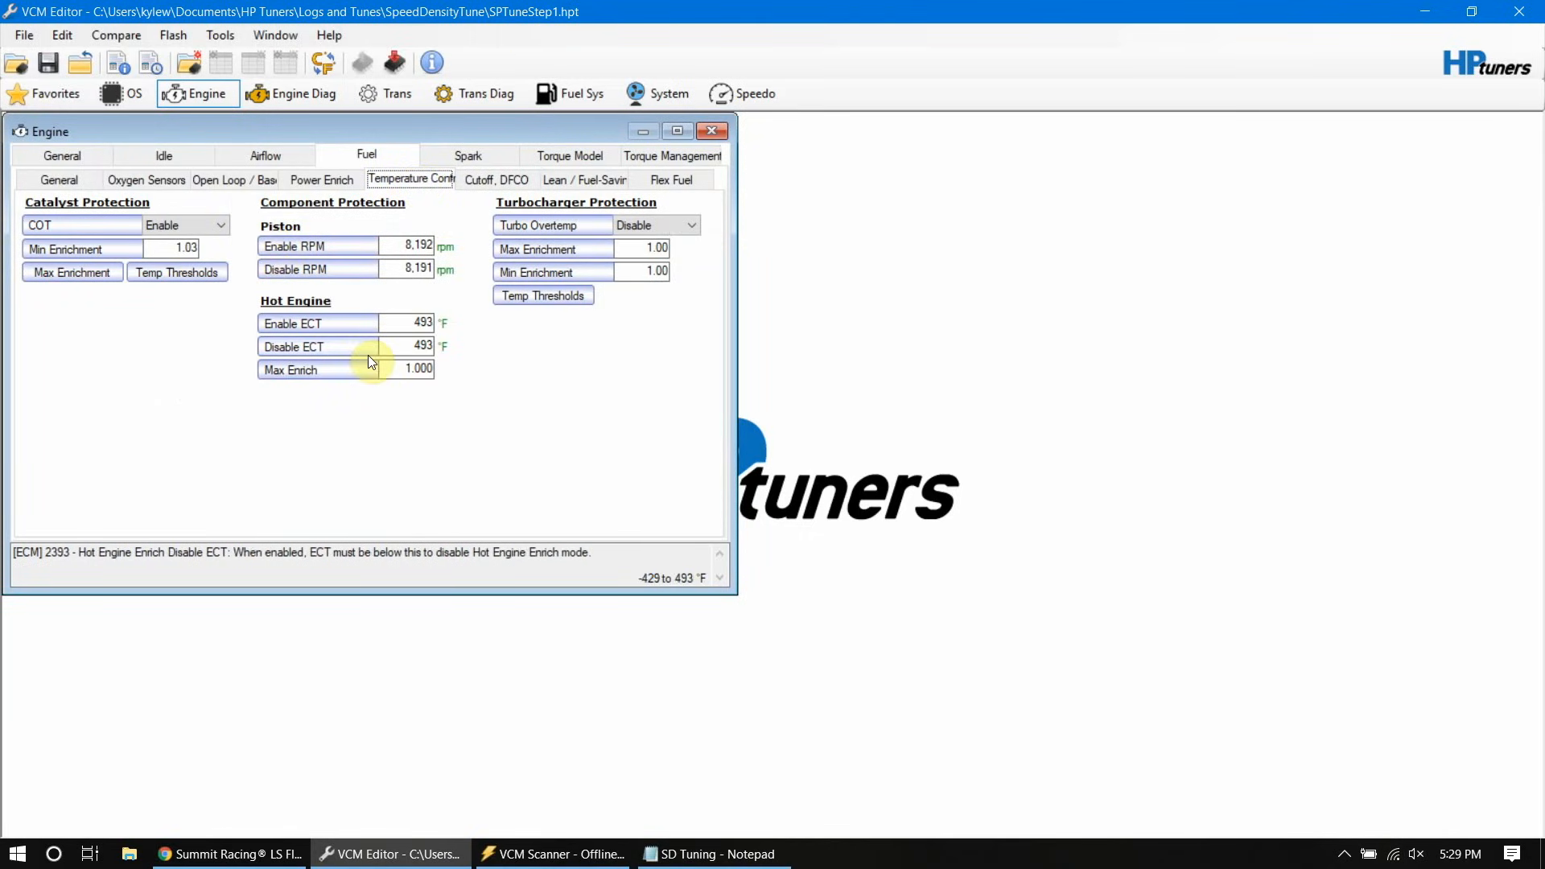
left_click(198, 229)
left_click(197, 240)
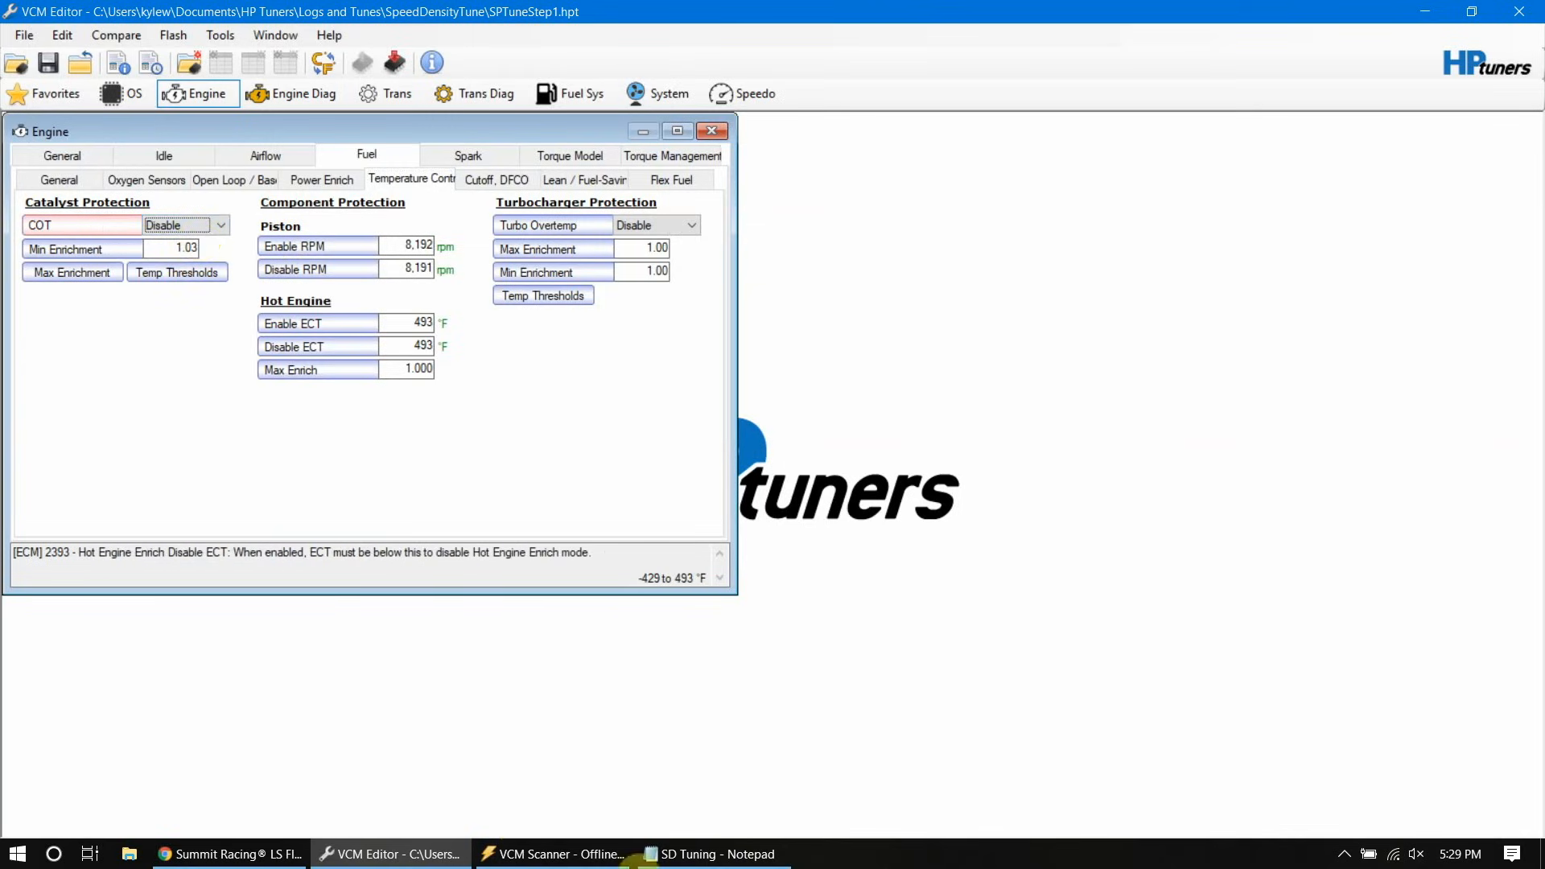
Step: Switch to the Notepad note and add a new entry "Engine - Fuel - Temp Cont" with "COT disable" below it
left_click(681, 853)
key("Return")
key("Return")
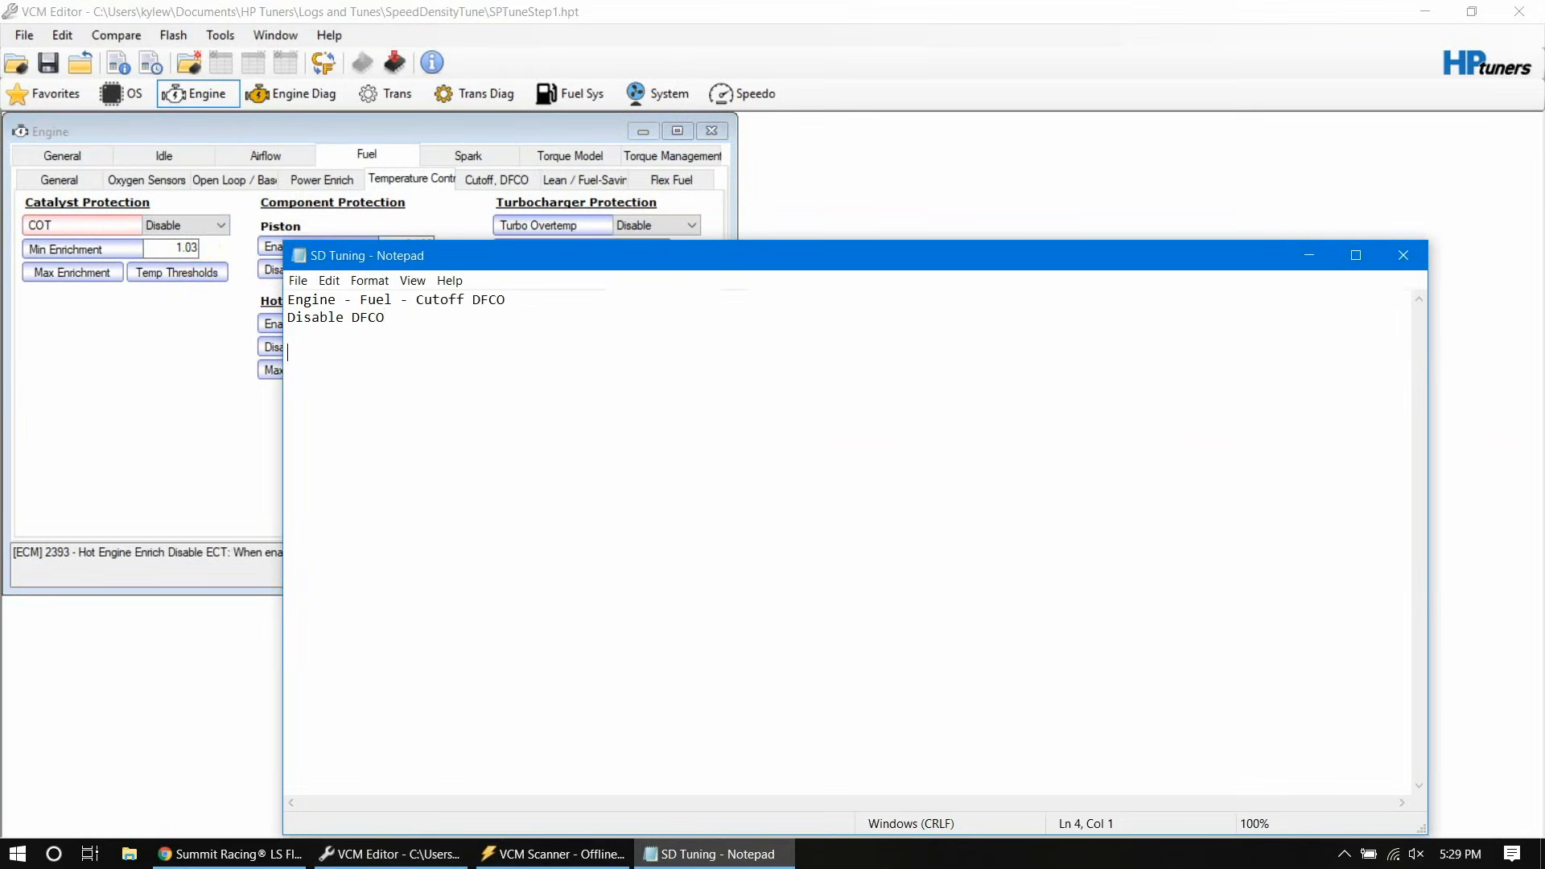
type("Engine - FUe")
key("BackSpace")
key("BackSpace")
type("uek")
key("BackSpace")
type("l - Temp Cont")
key("Return")
type("COT disable")
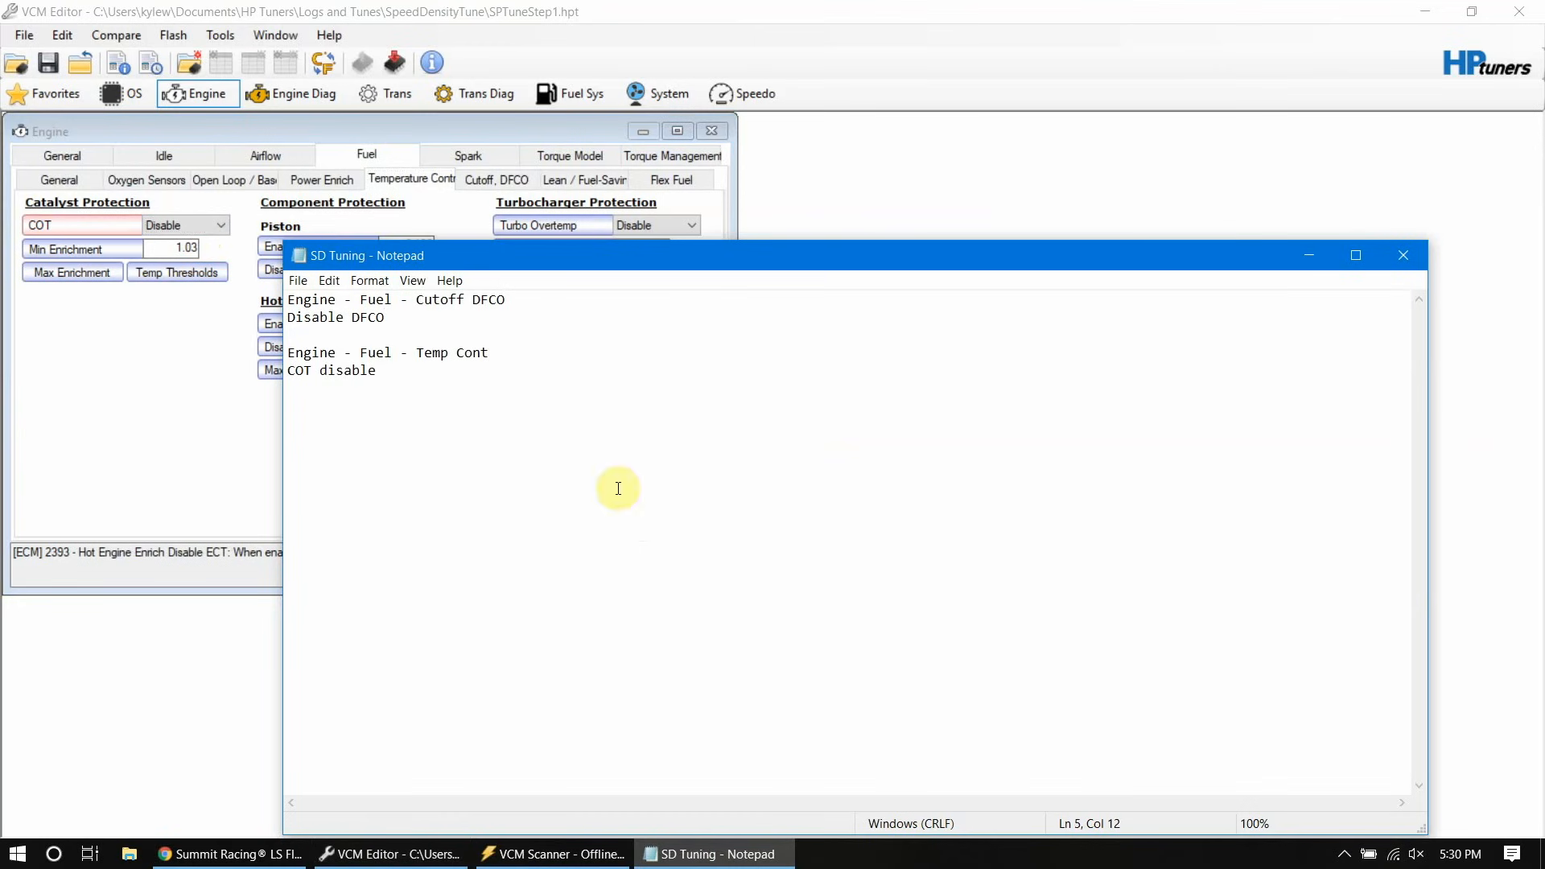
Step: Return to VCM Editor and set the O2 Readiness Voltage in the oxygen sensor settings to -1,795 mV
left_click(132, 452)
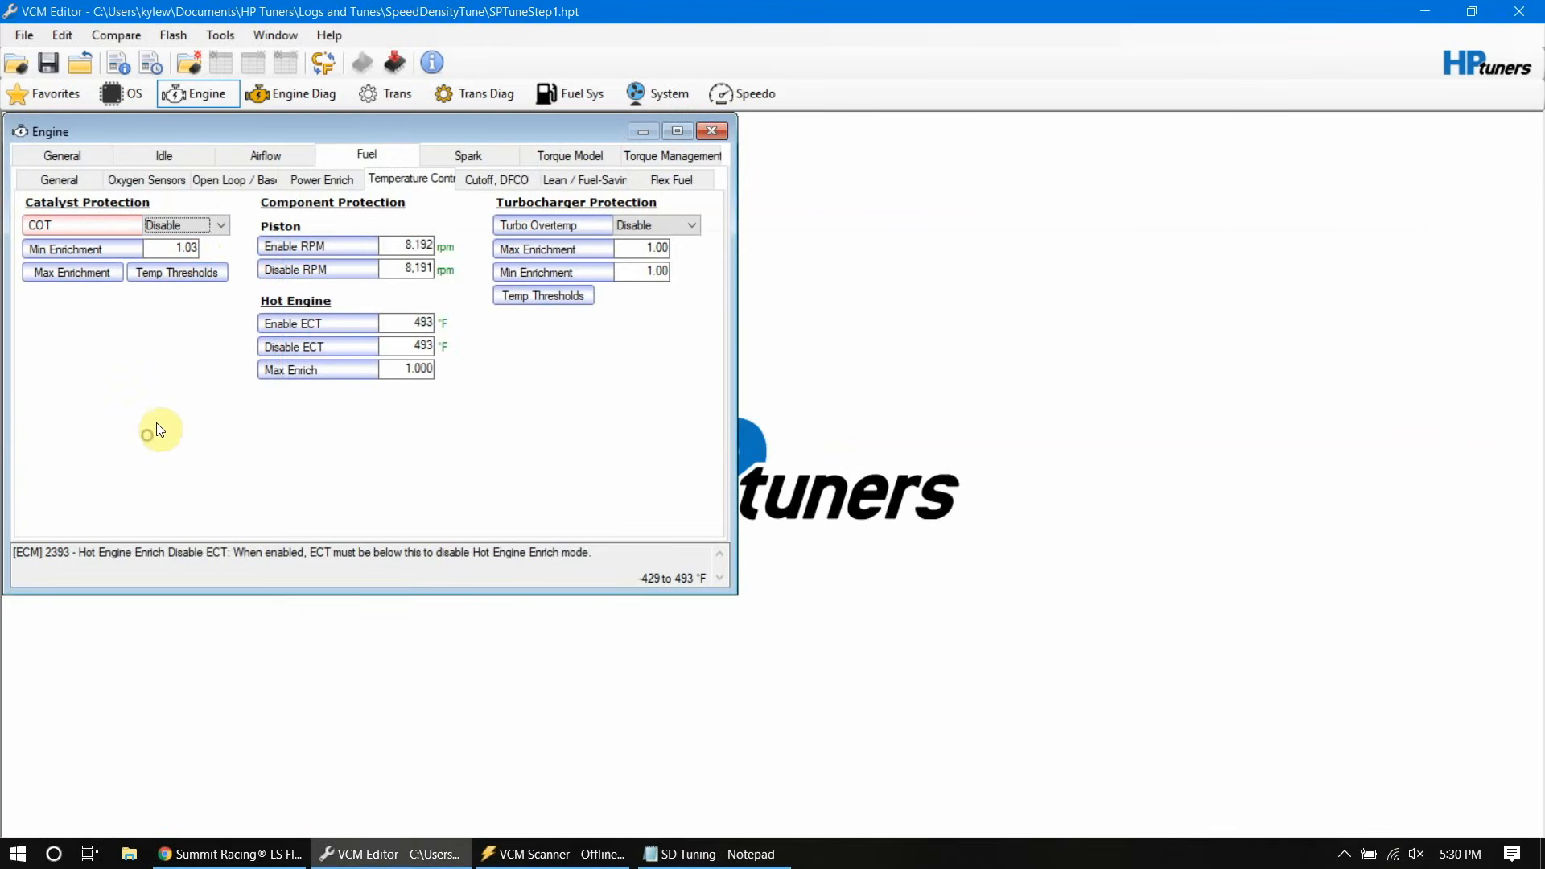
left_click(244, 181)
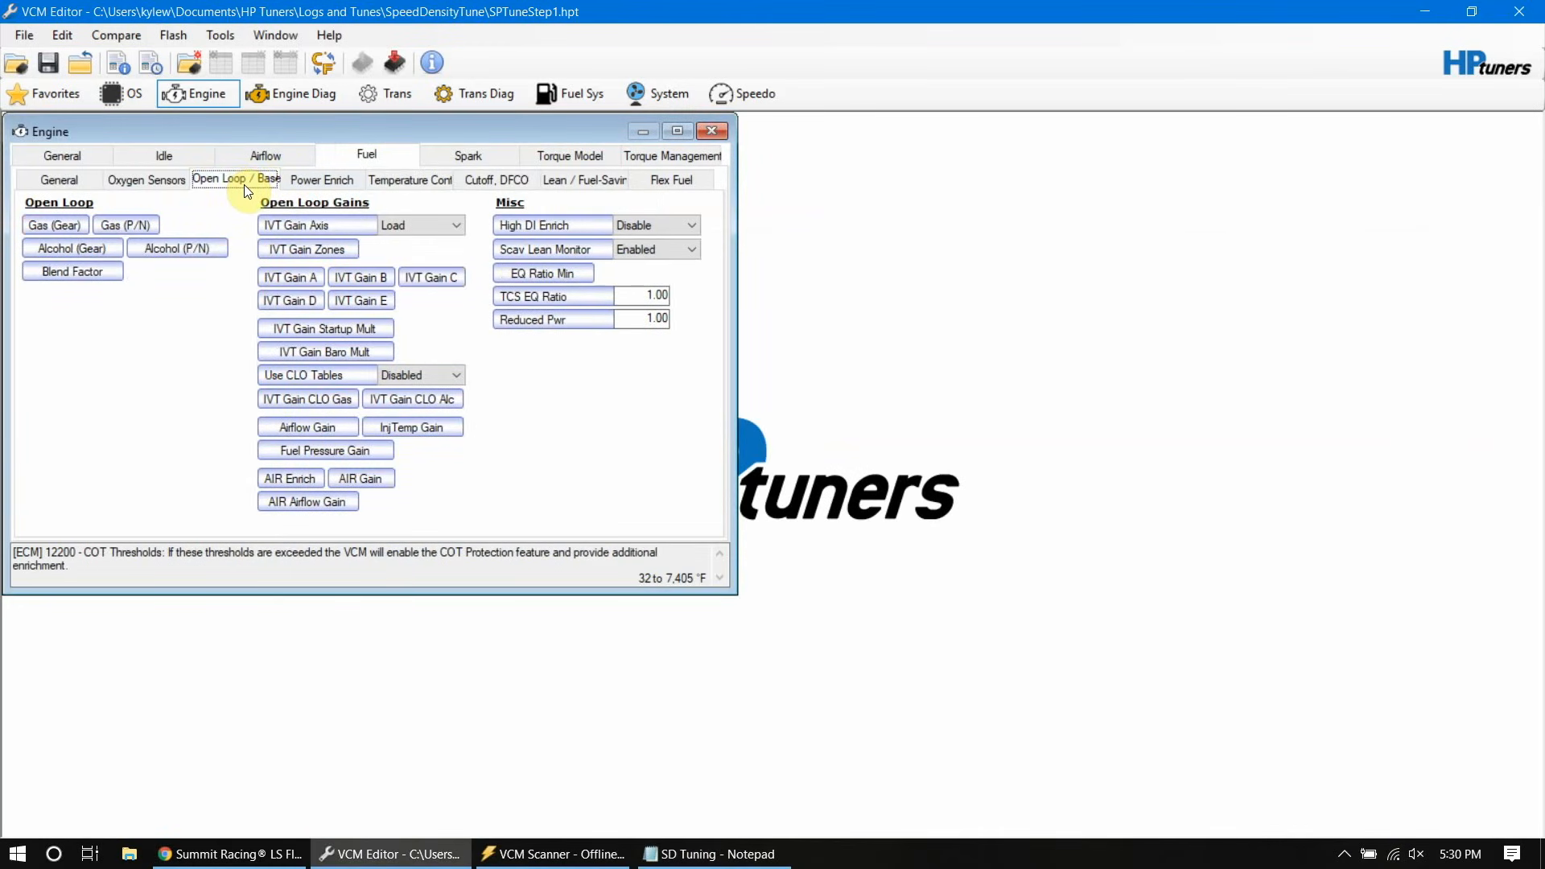
left_click(161, 177)
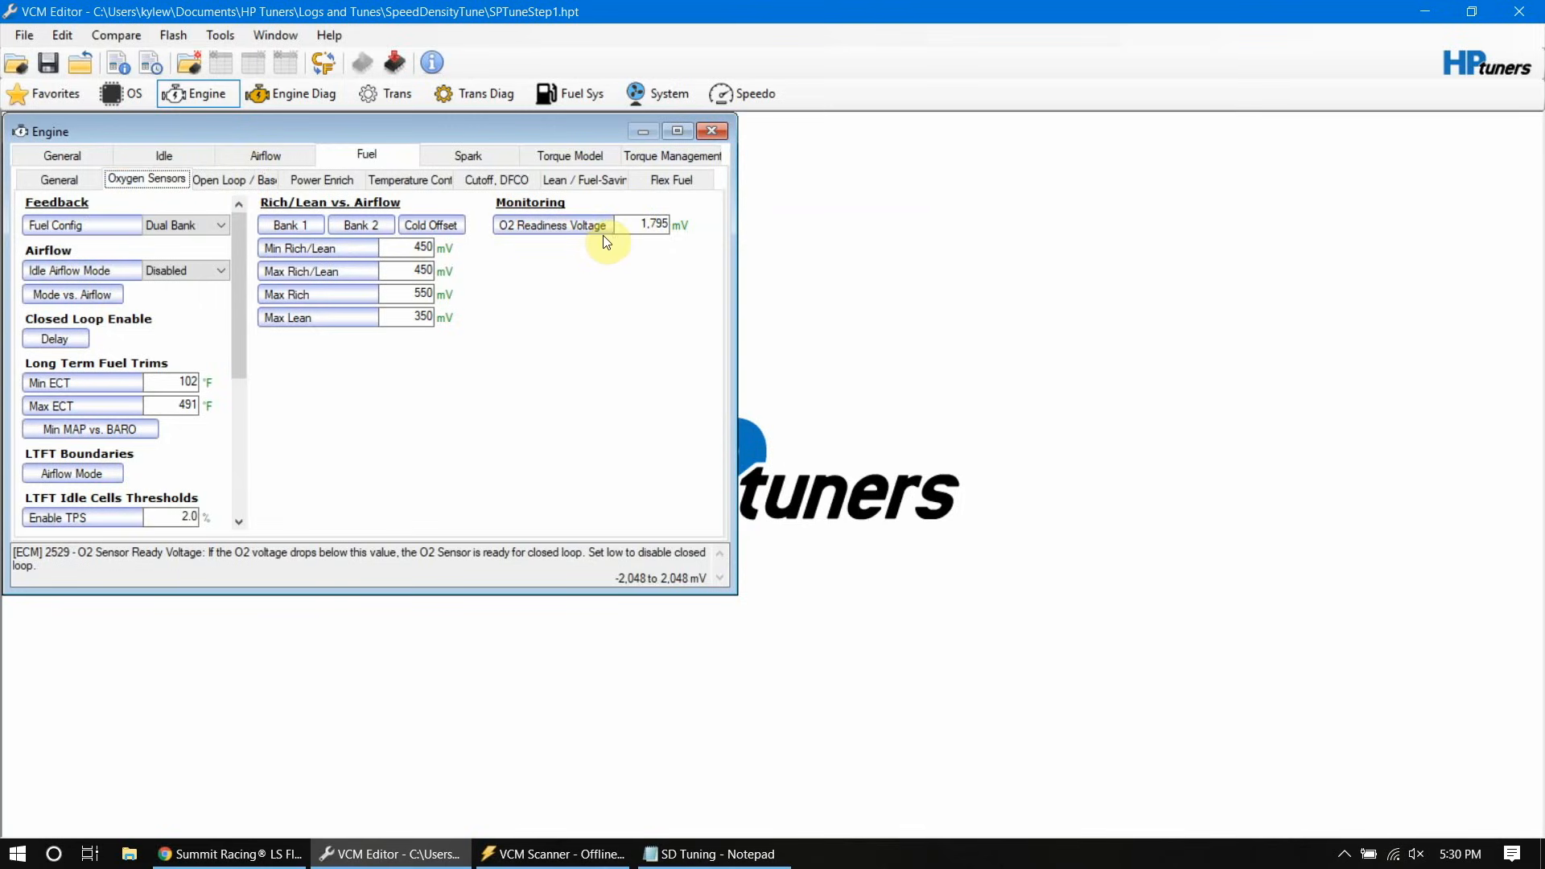
left_click(636, 230)
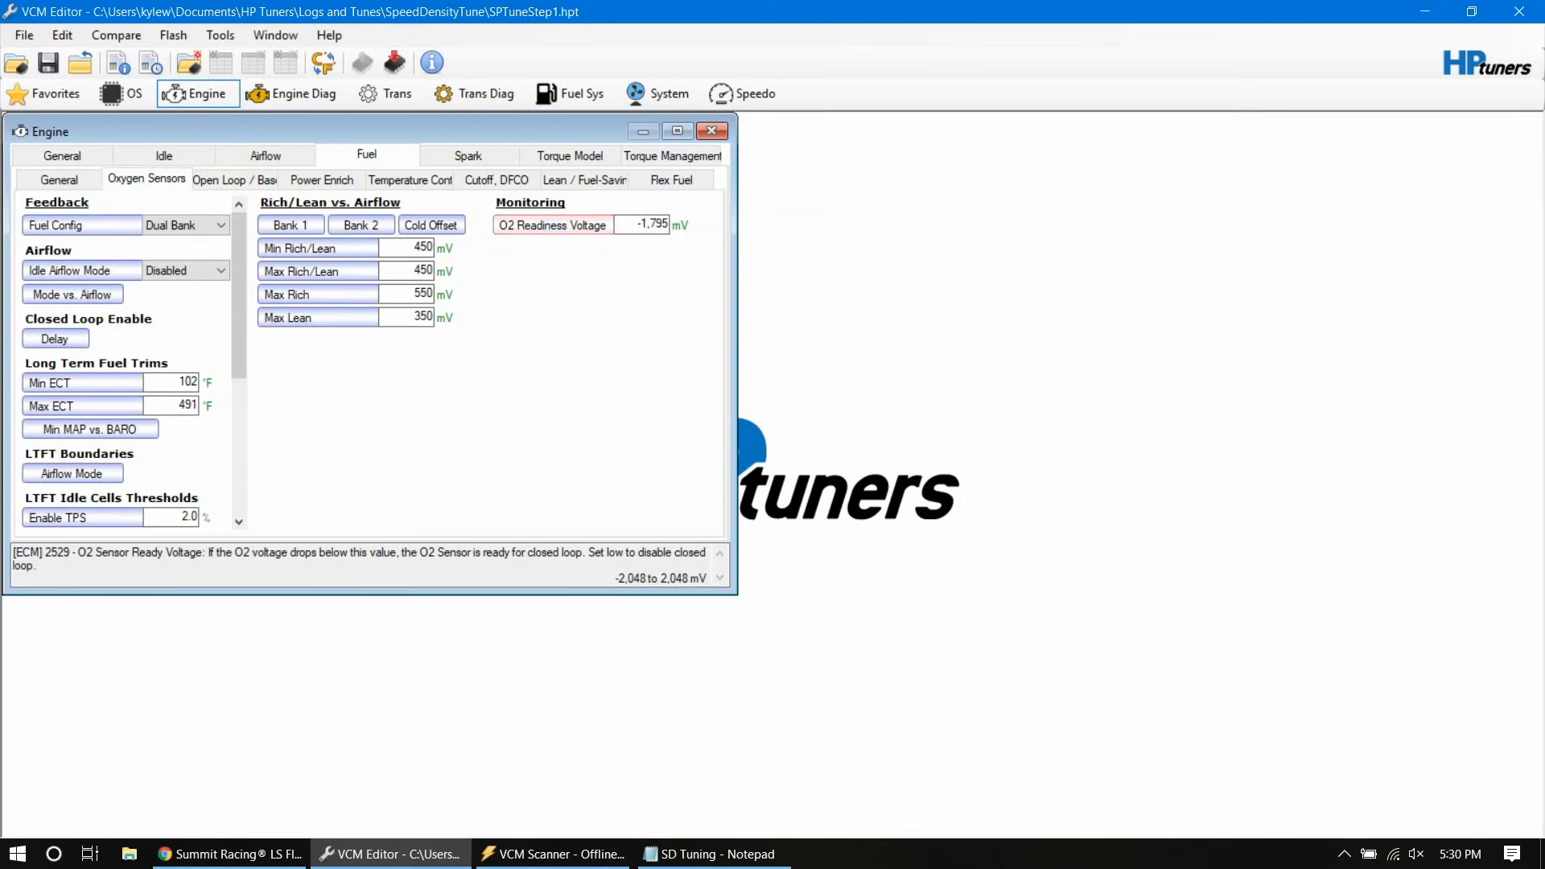
Step: Switch to the Notepad note and add the entry "Engine - Fuel - Oxy Sensors" with "O2 Readiness" below it
left_click(688, 854)
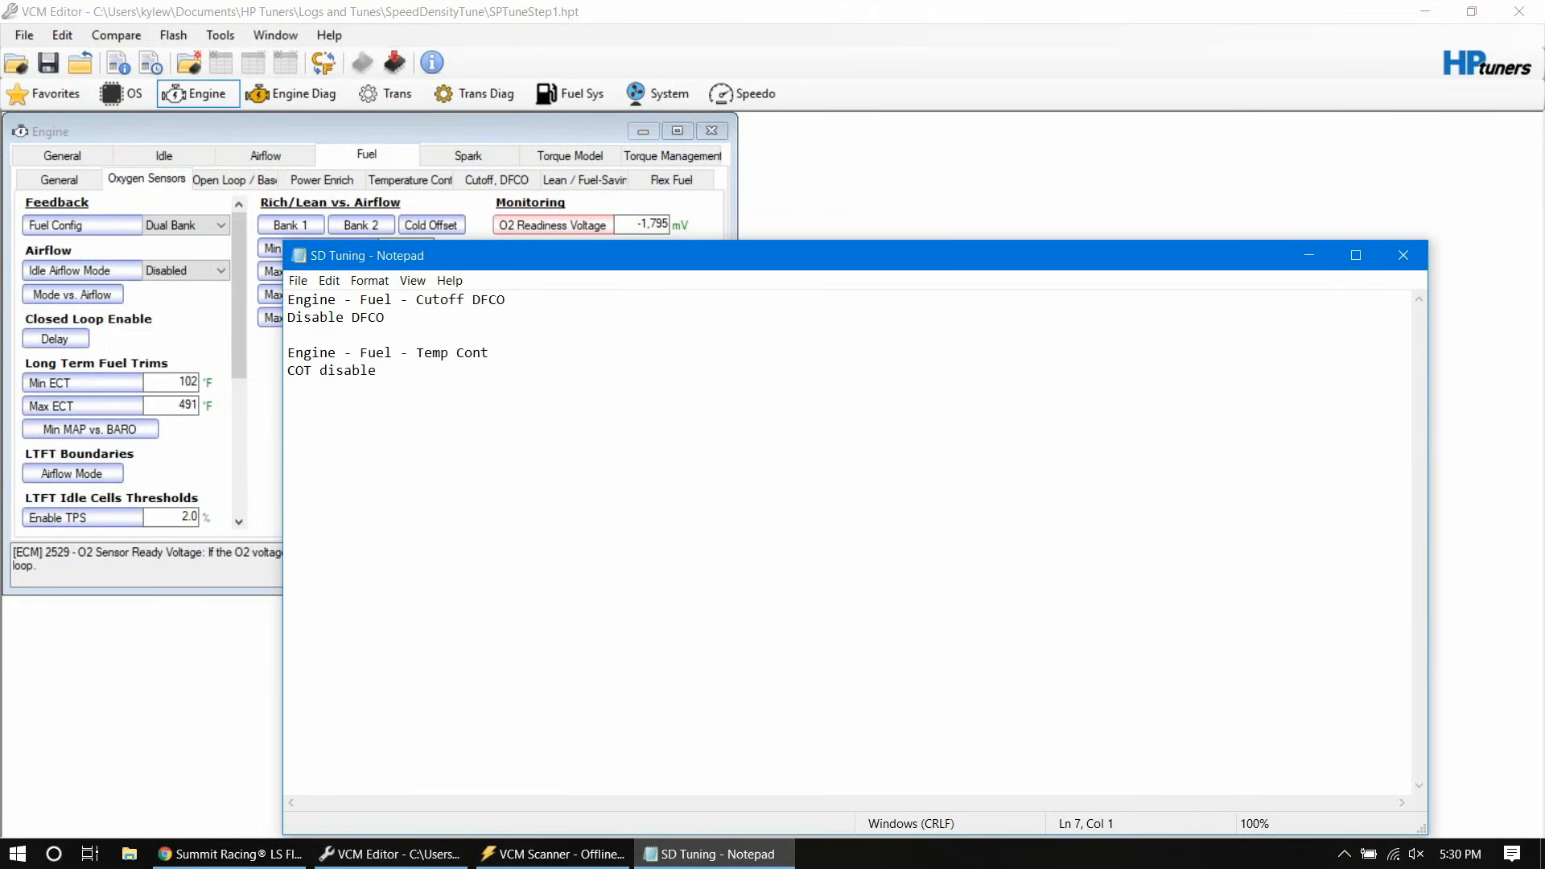
type("1")
key("BackSpace")
type("Engine - Fule")
key("BackSpace")
key("BackSpace")
type("el - Oxy Sensors")
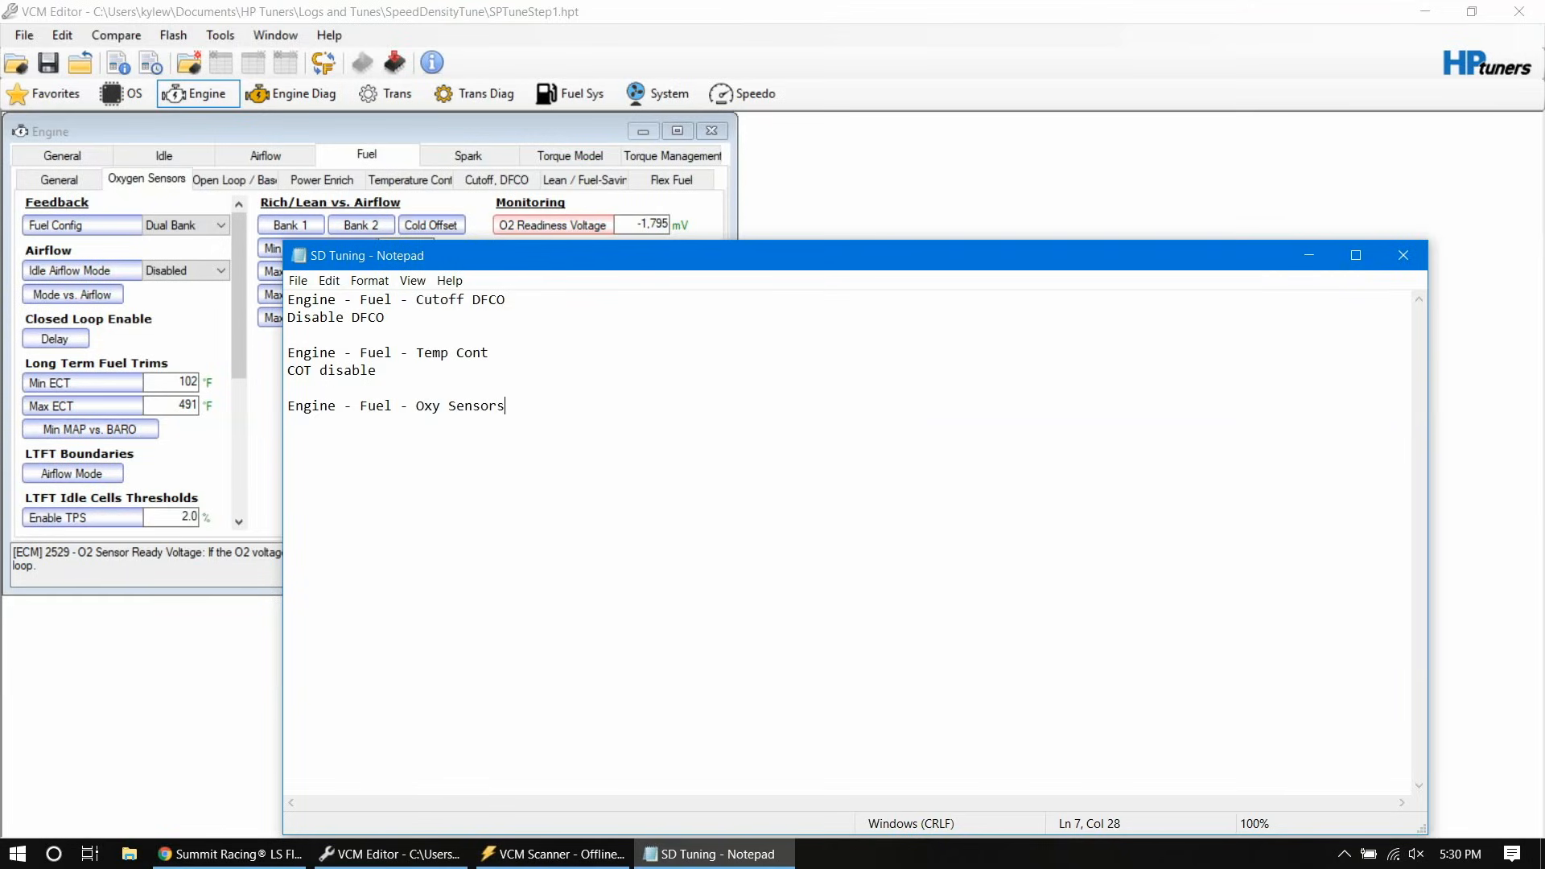
key("Return")
type("O2 Readiness")
key("Return")
Step: In VCM Editor, examine the Dynamic airflow settings and the Base prediction coefficients table, then close the table
left_click(427, 132)
left_click(78, 179)
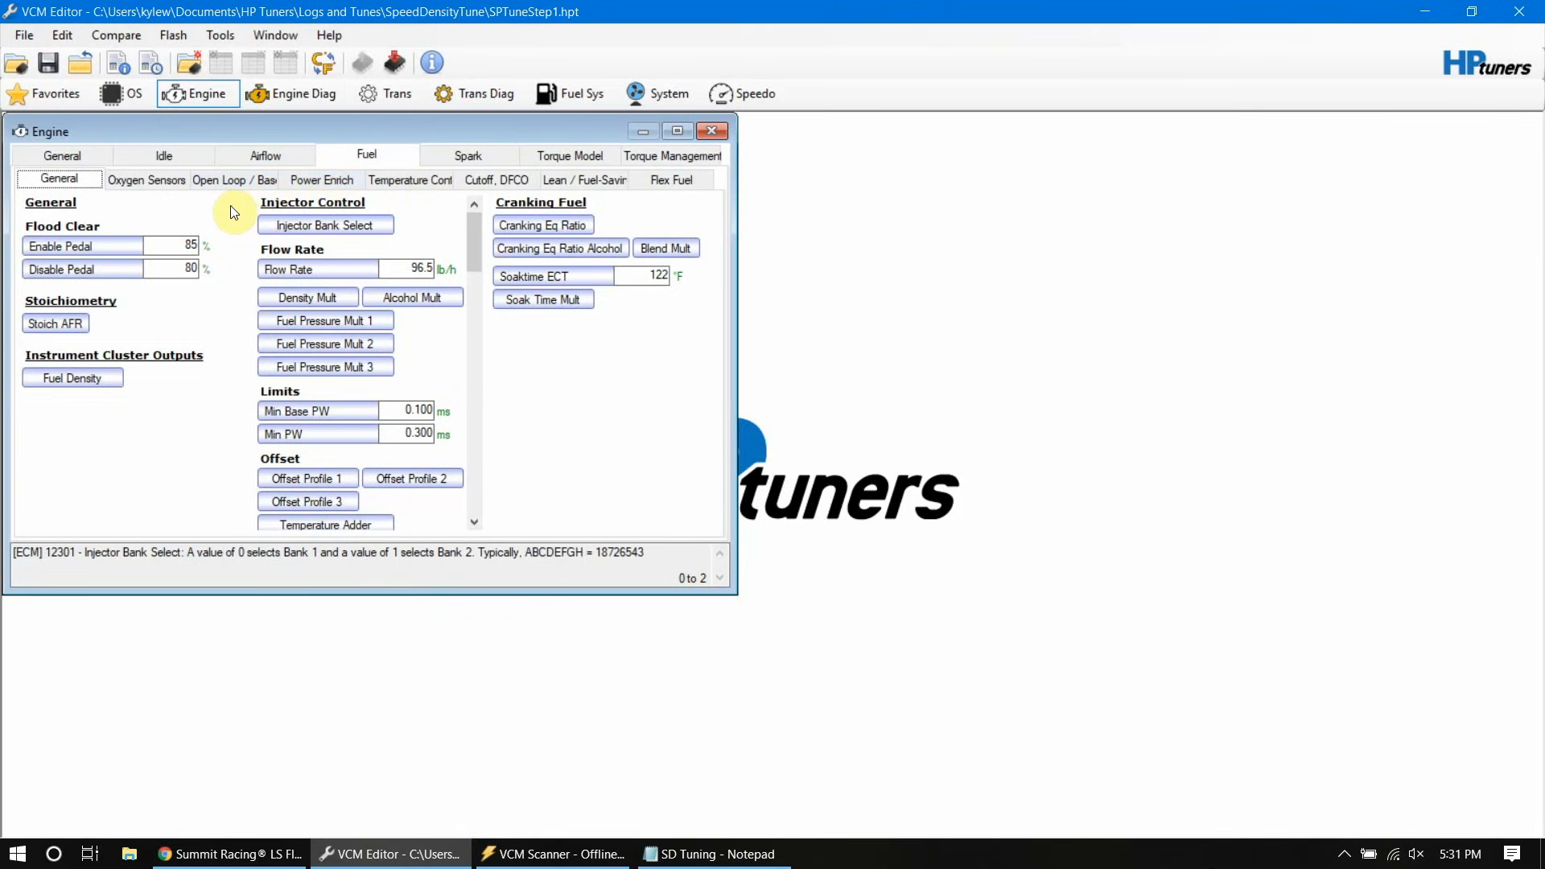
left_click(273, 157)
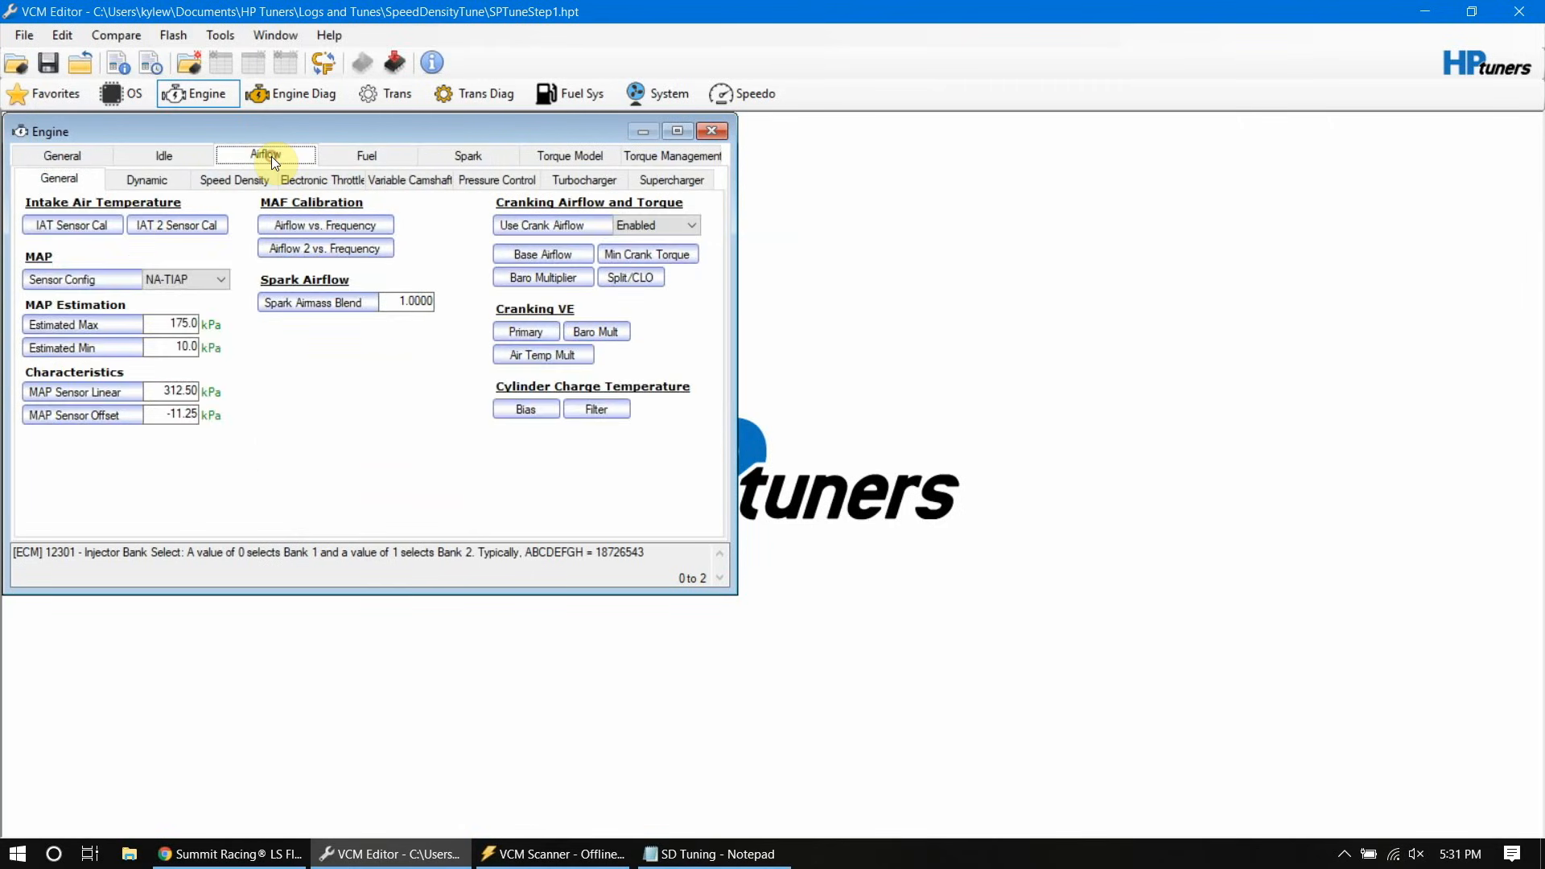
left_click(164, 184)
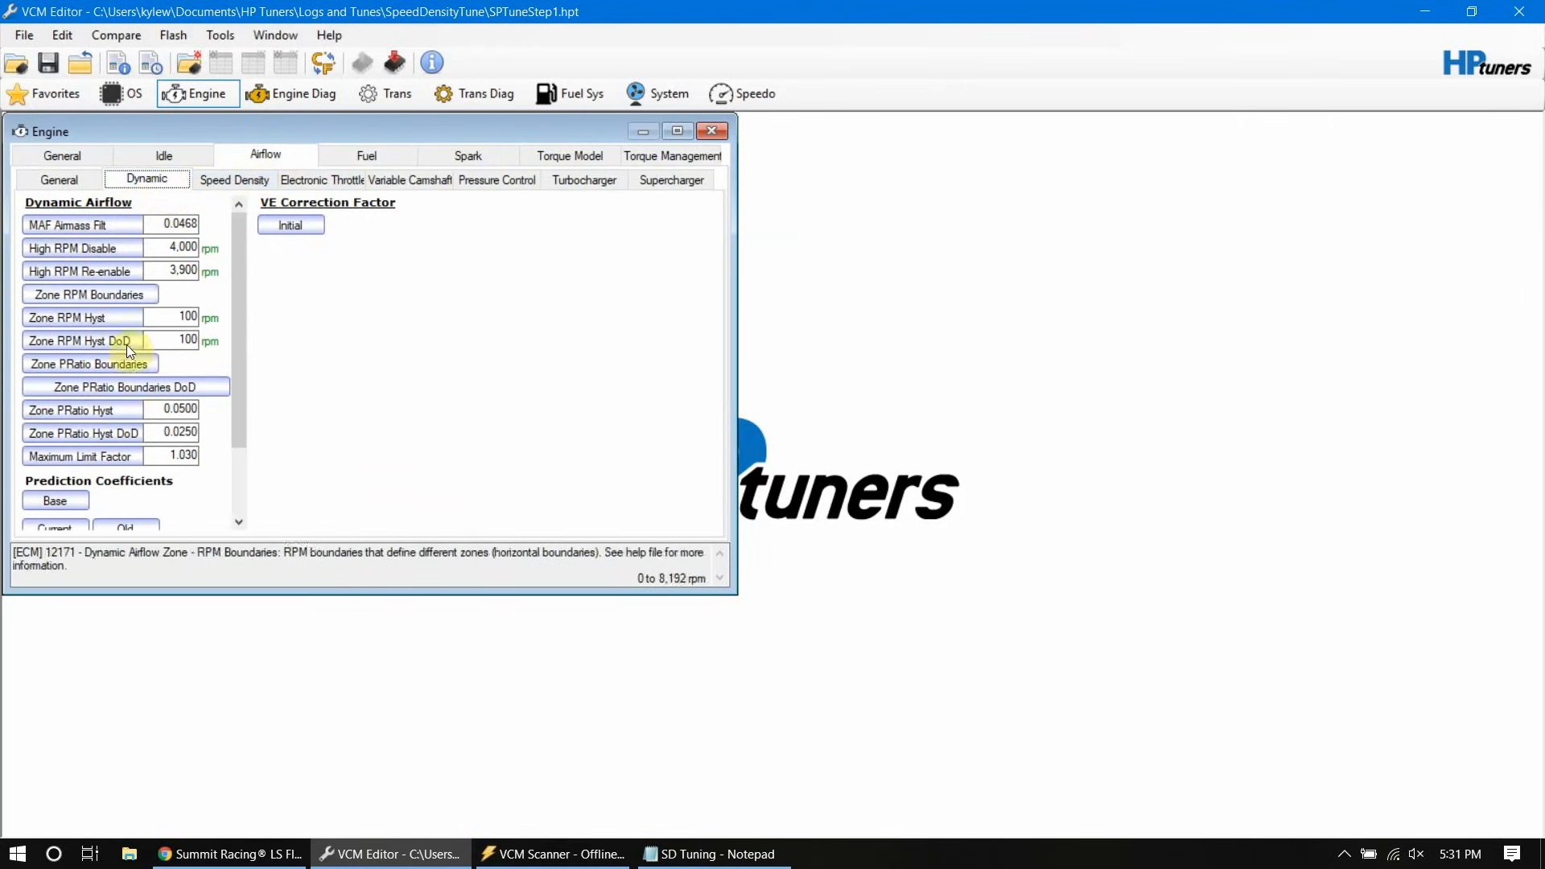
left_click(239, 341)
left_click_drag(239, 341, 243, 414)
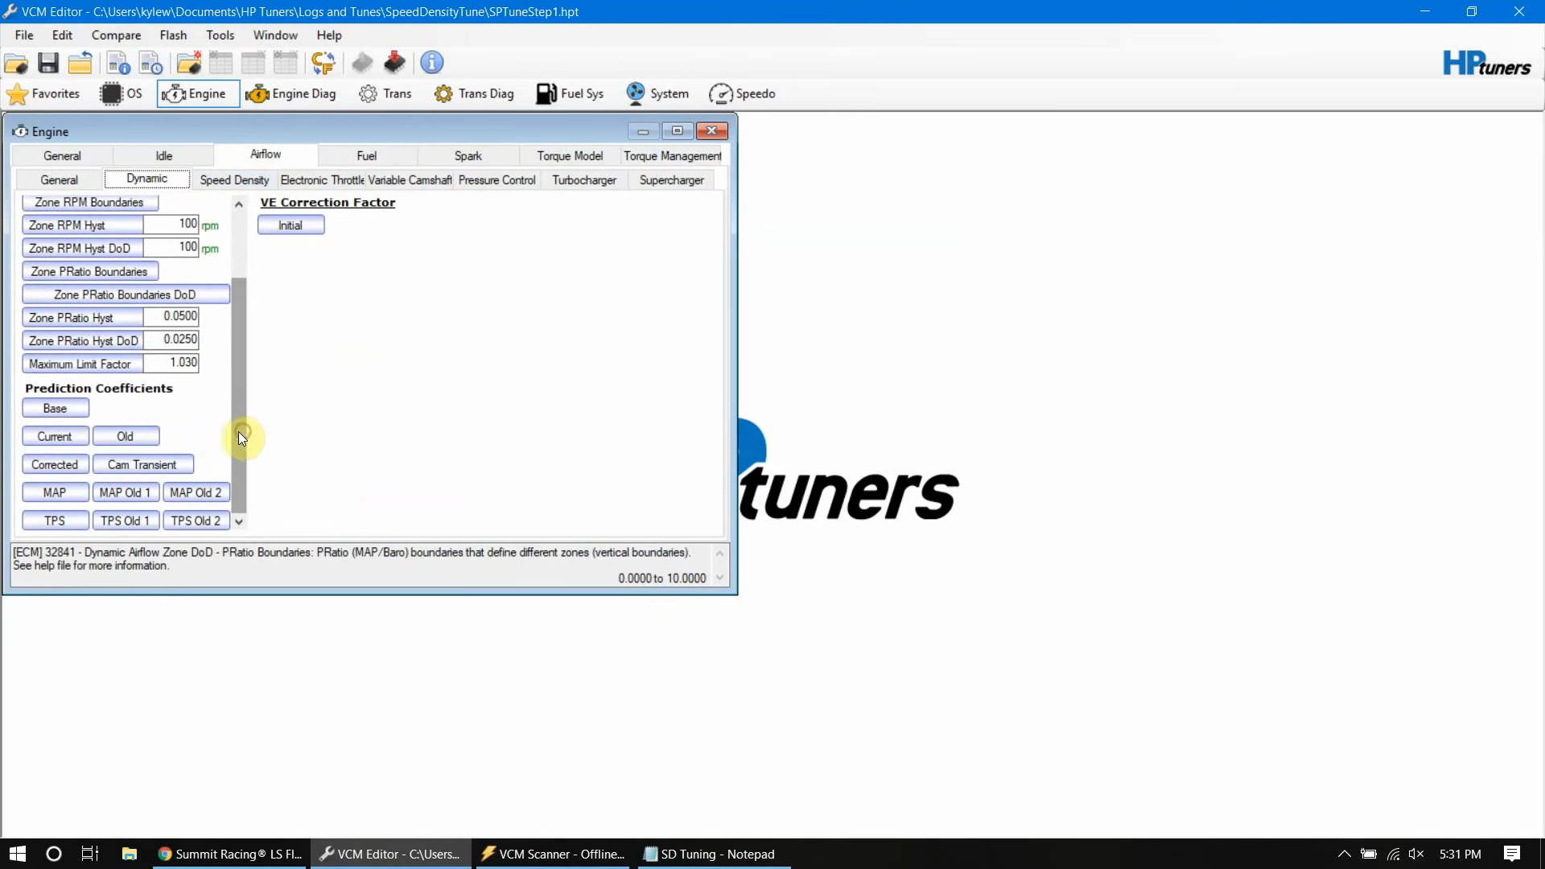
left_click(75, 412)
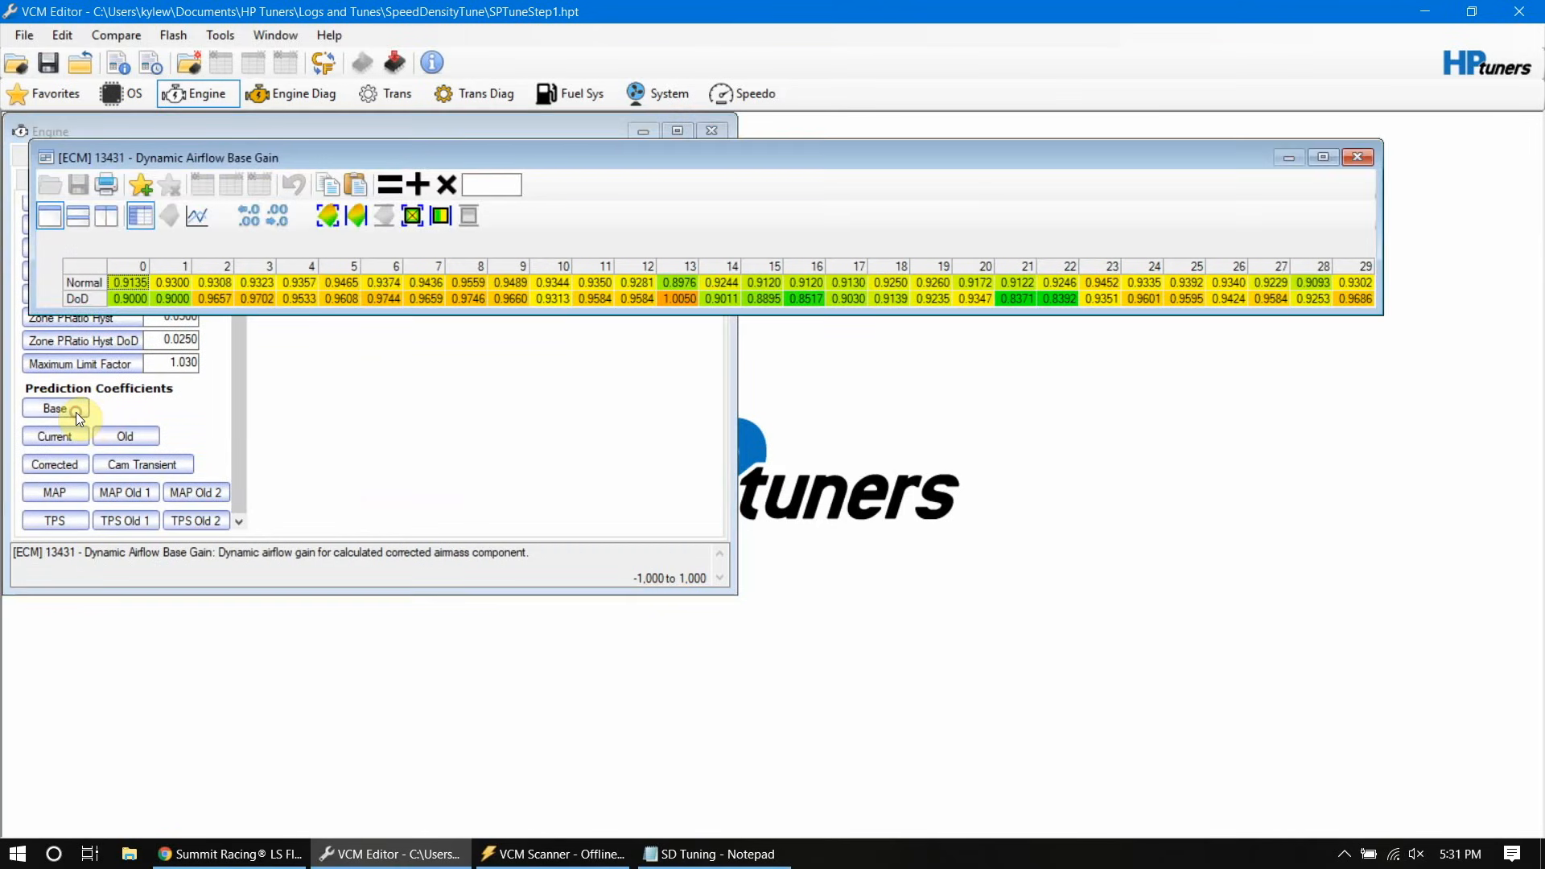
left_click(1359, 158)
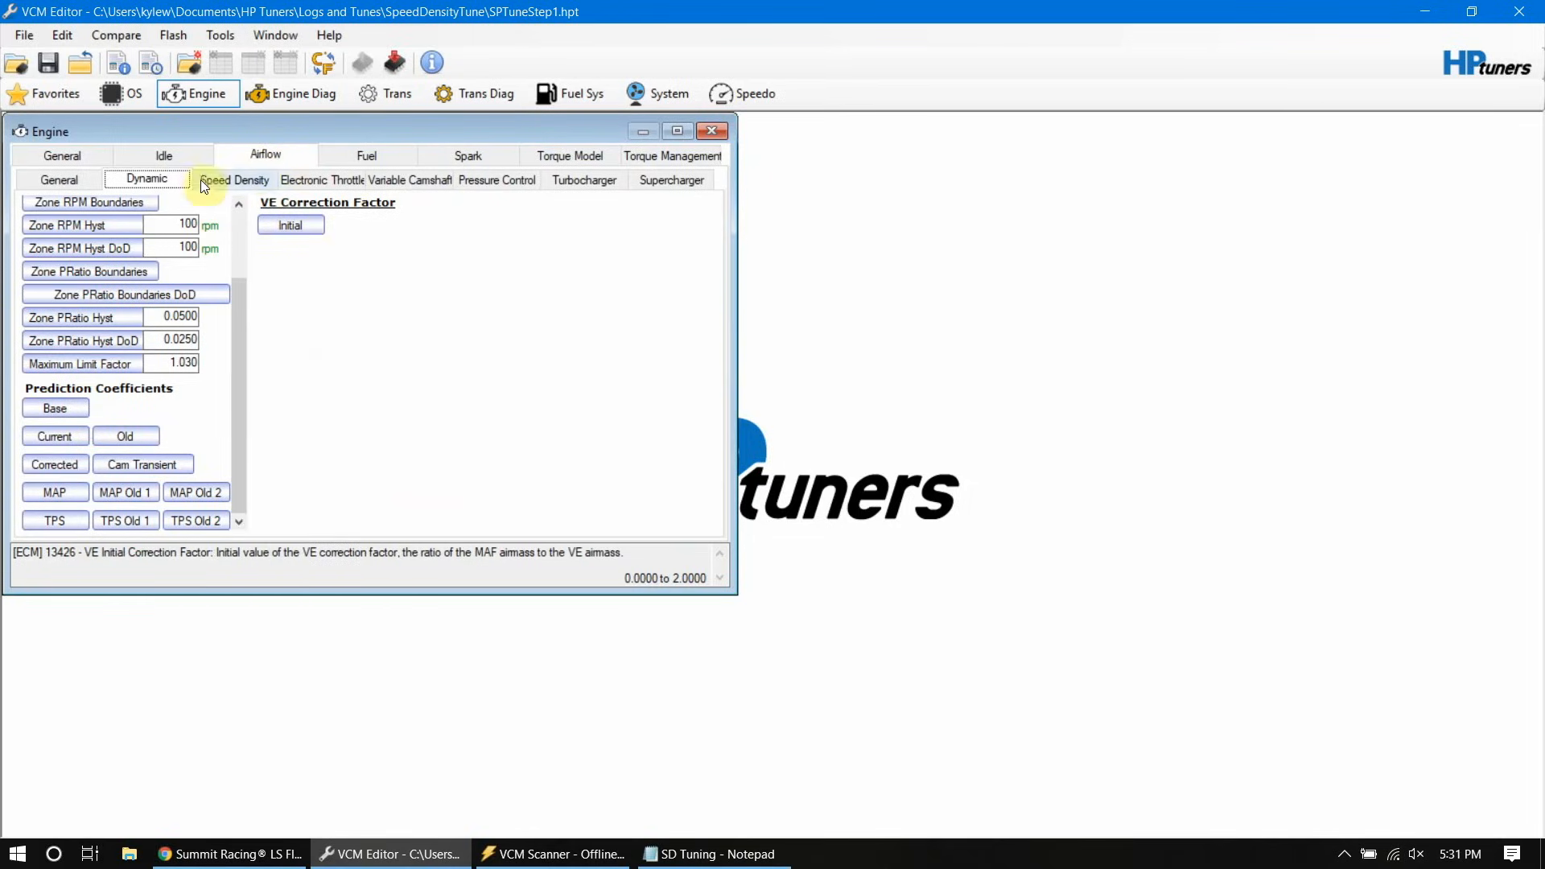
Step: Open the Virtual Volumetric Efficiency Table Editor
left_click(243, 220)
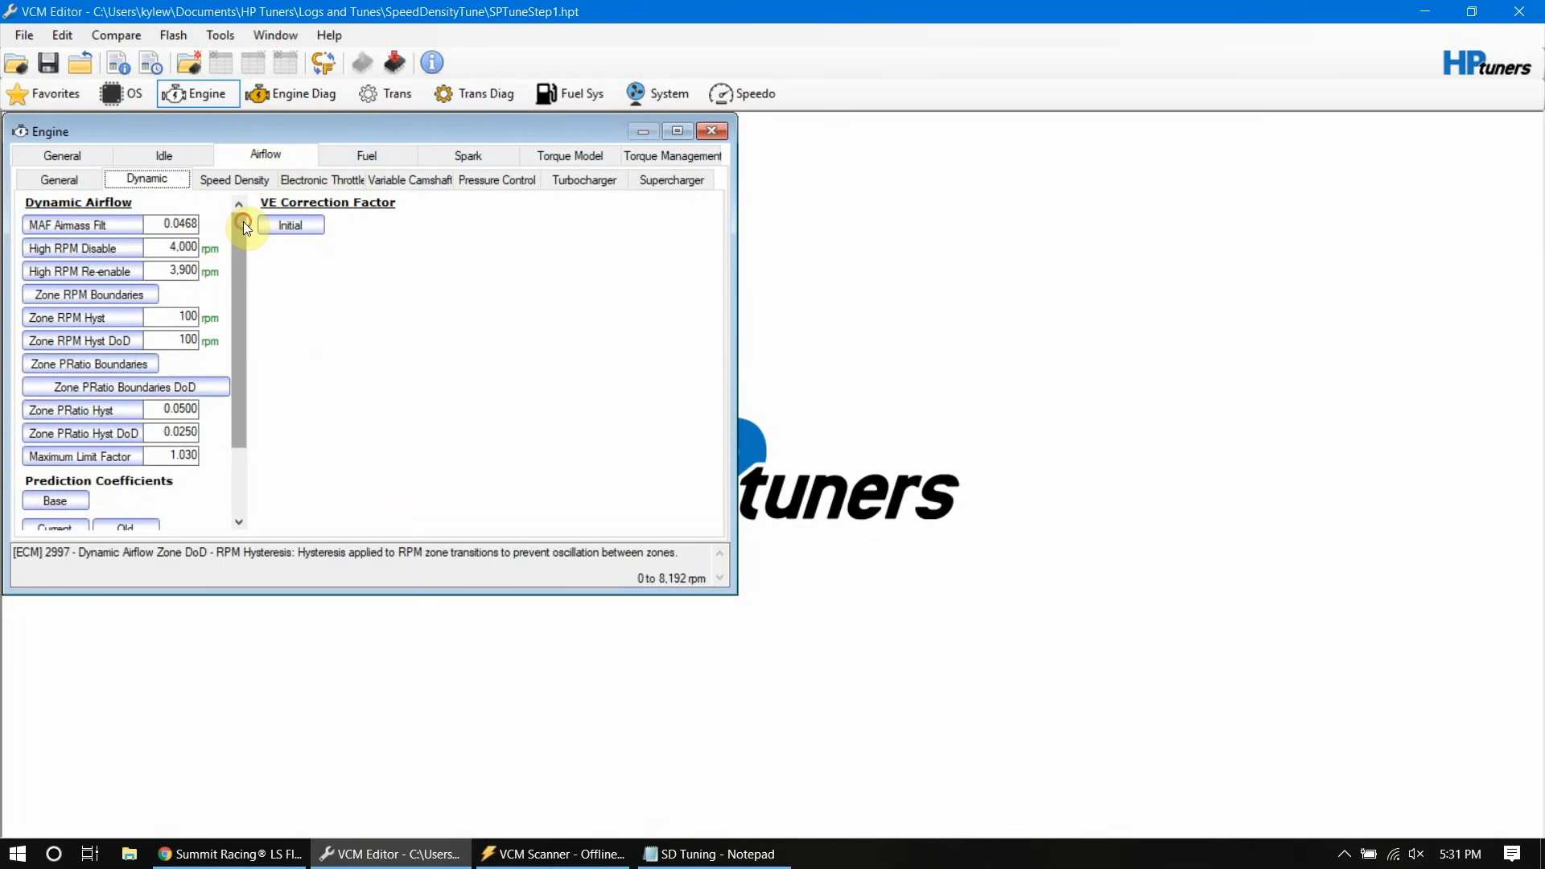
left_click(101, 37)
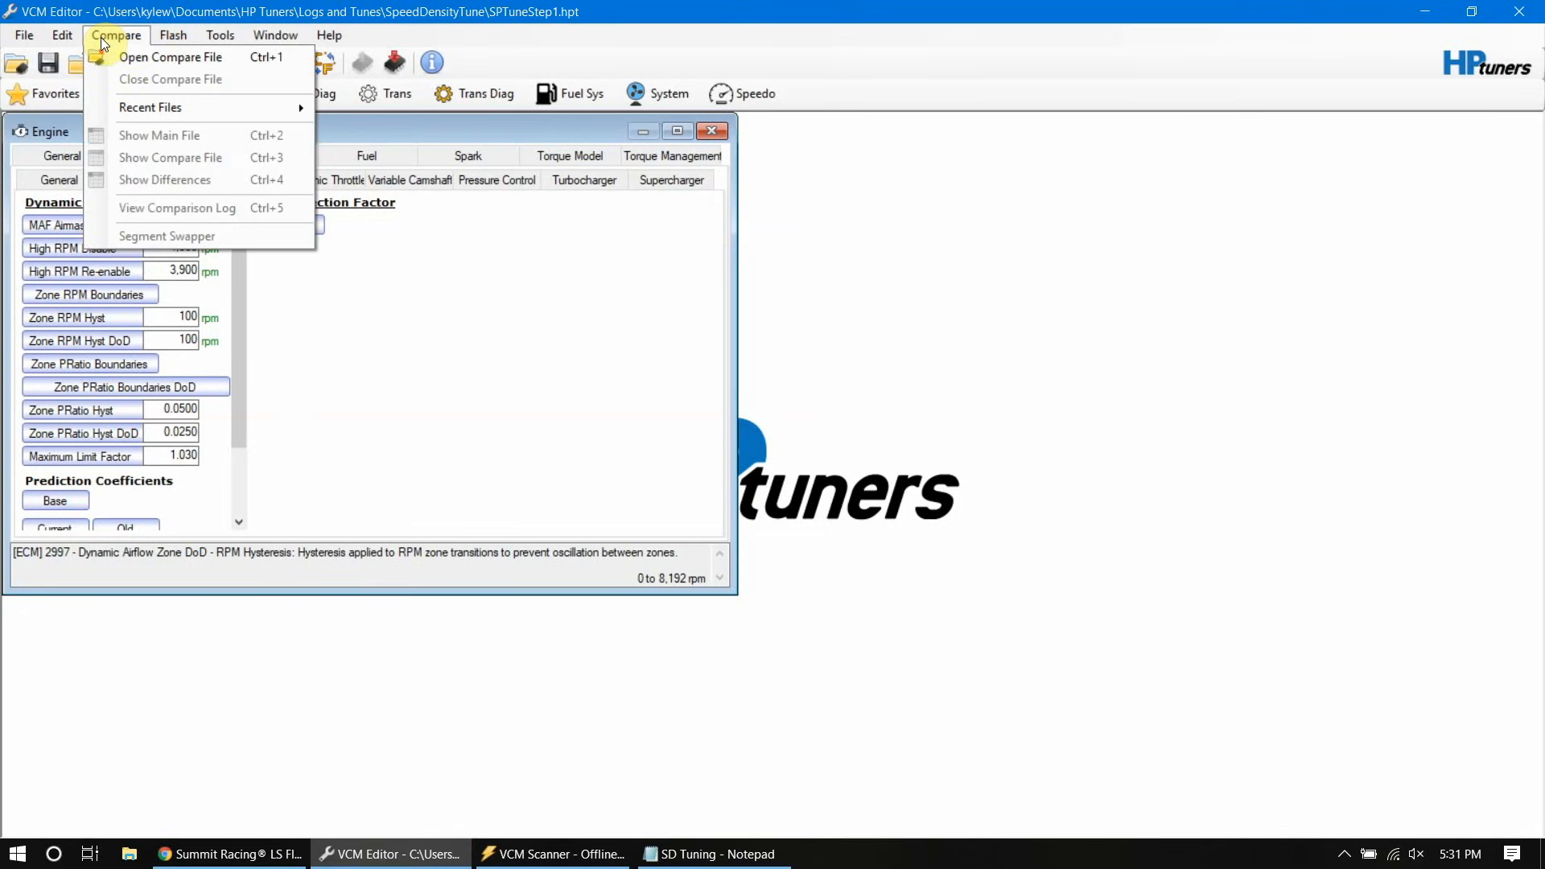
mouse_move(81, 44)
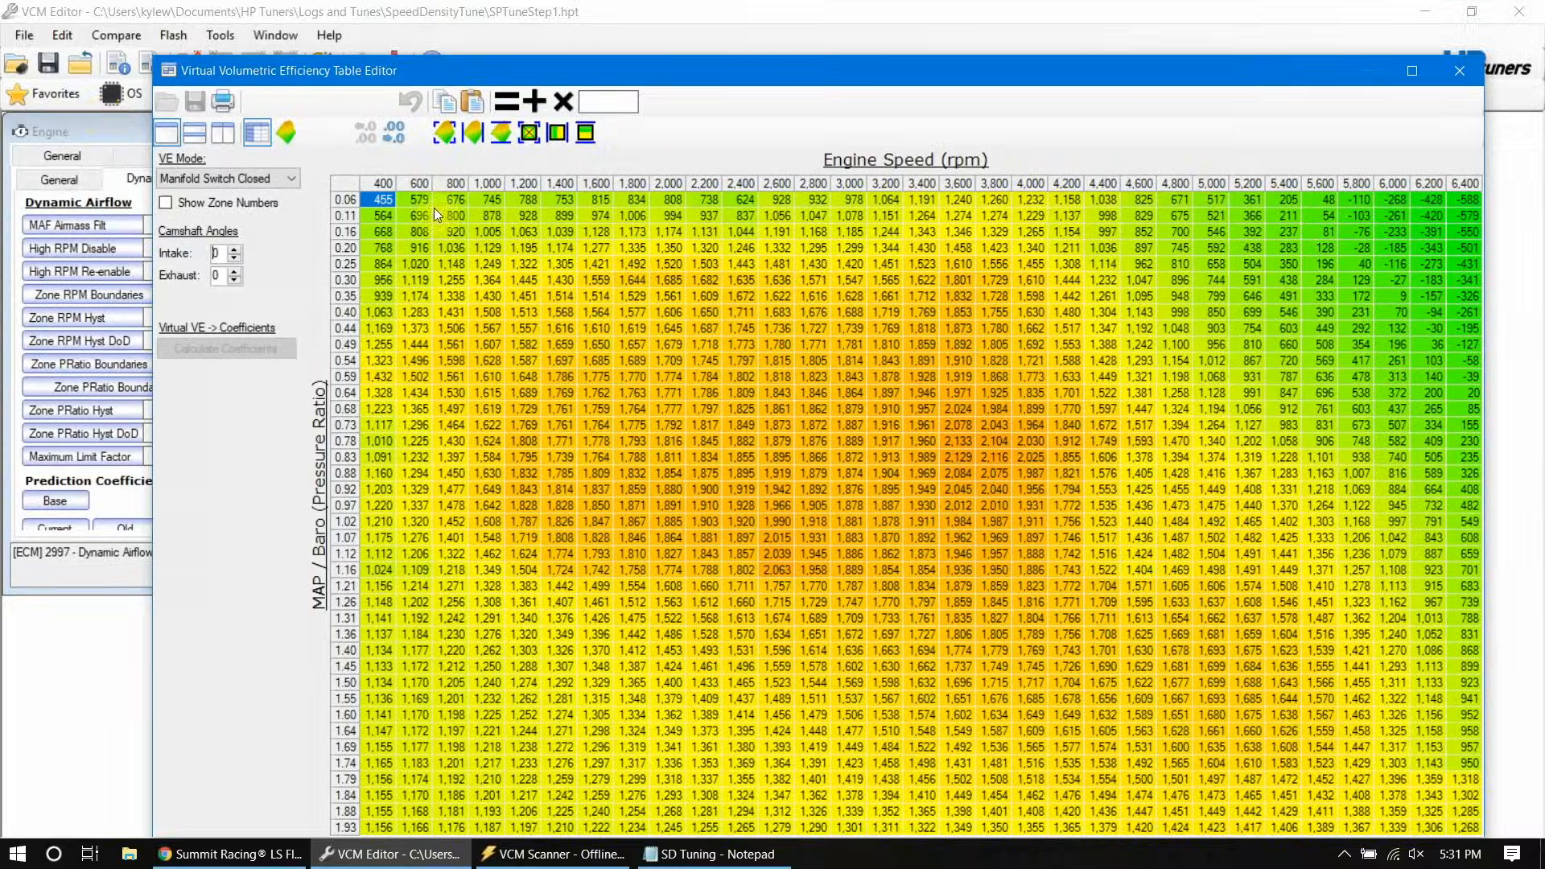
Step: Compare the VE table in the Manifold Switch Closed and Manifold Switch Open modes, then close the Virtual Volumetric Efficiency Table Editor
left_click(296, 181)
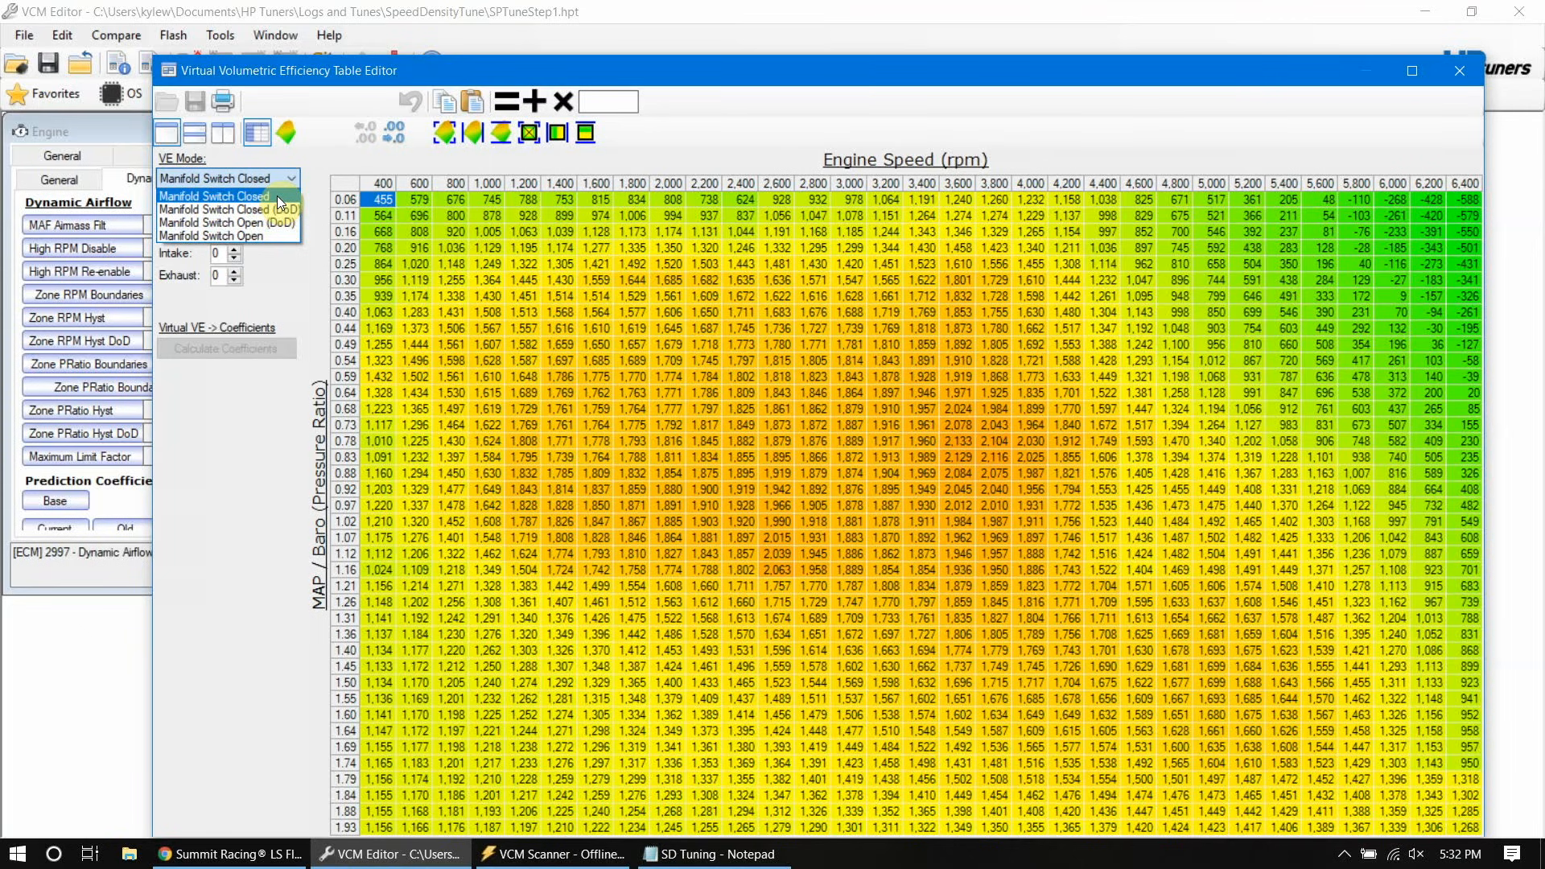
left_click(277, 196)
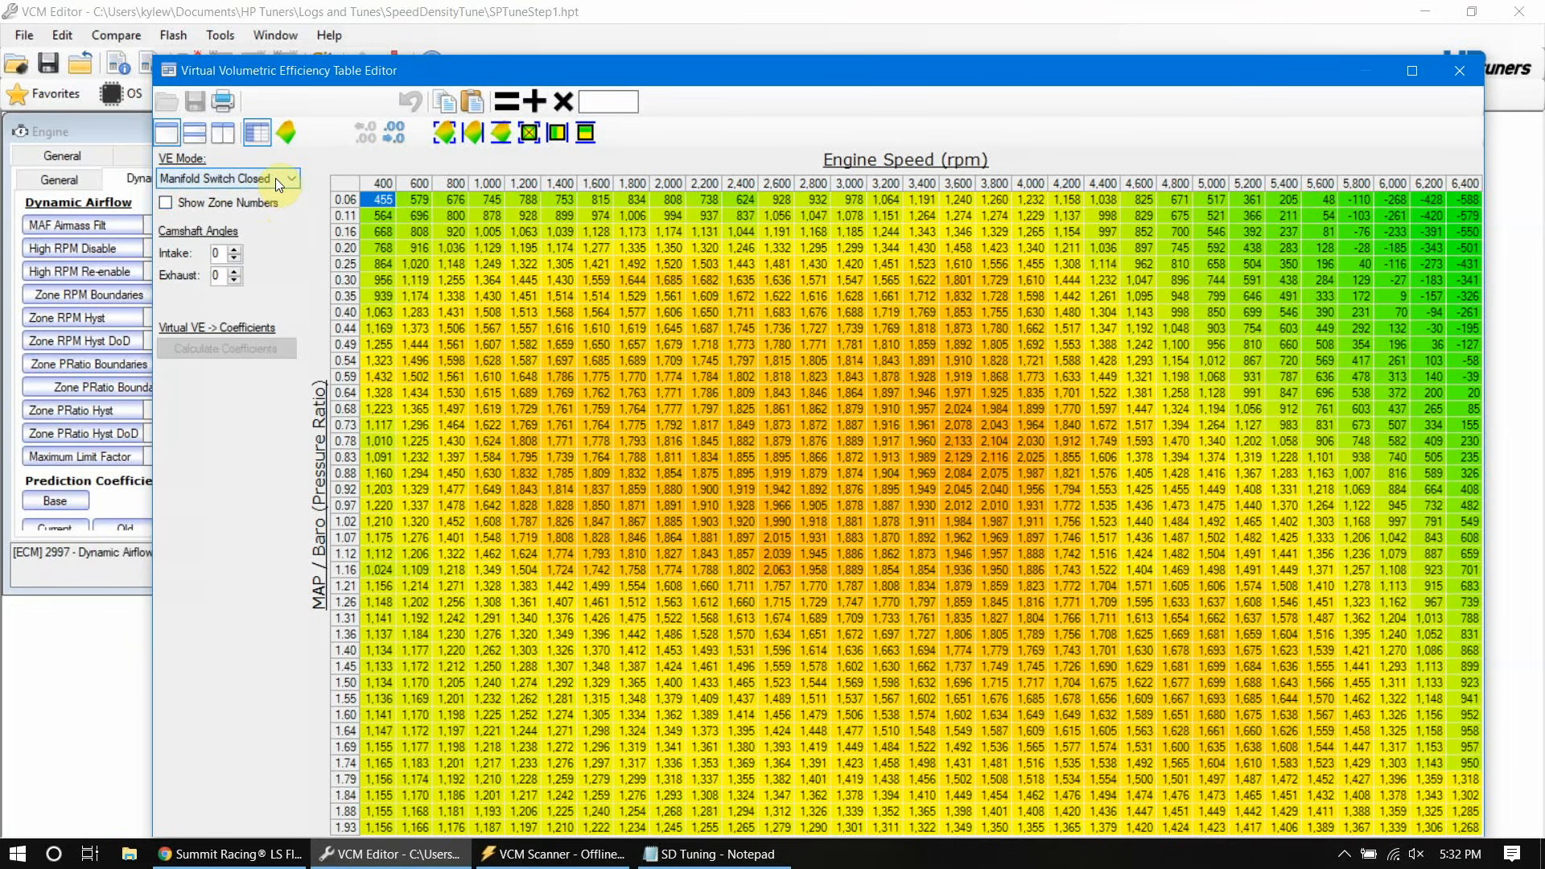
left_click(275, 177)
left_click(275, 177)
left_click(275, 177)
left_click(264, 236)
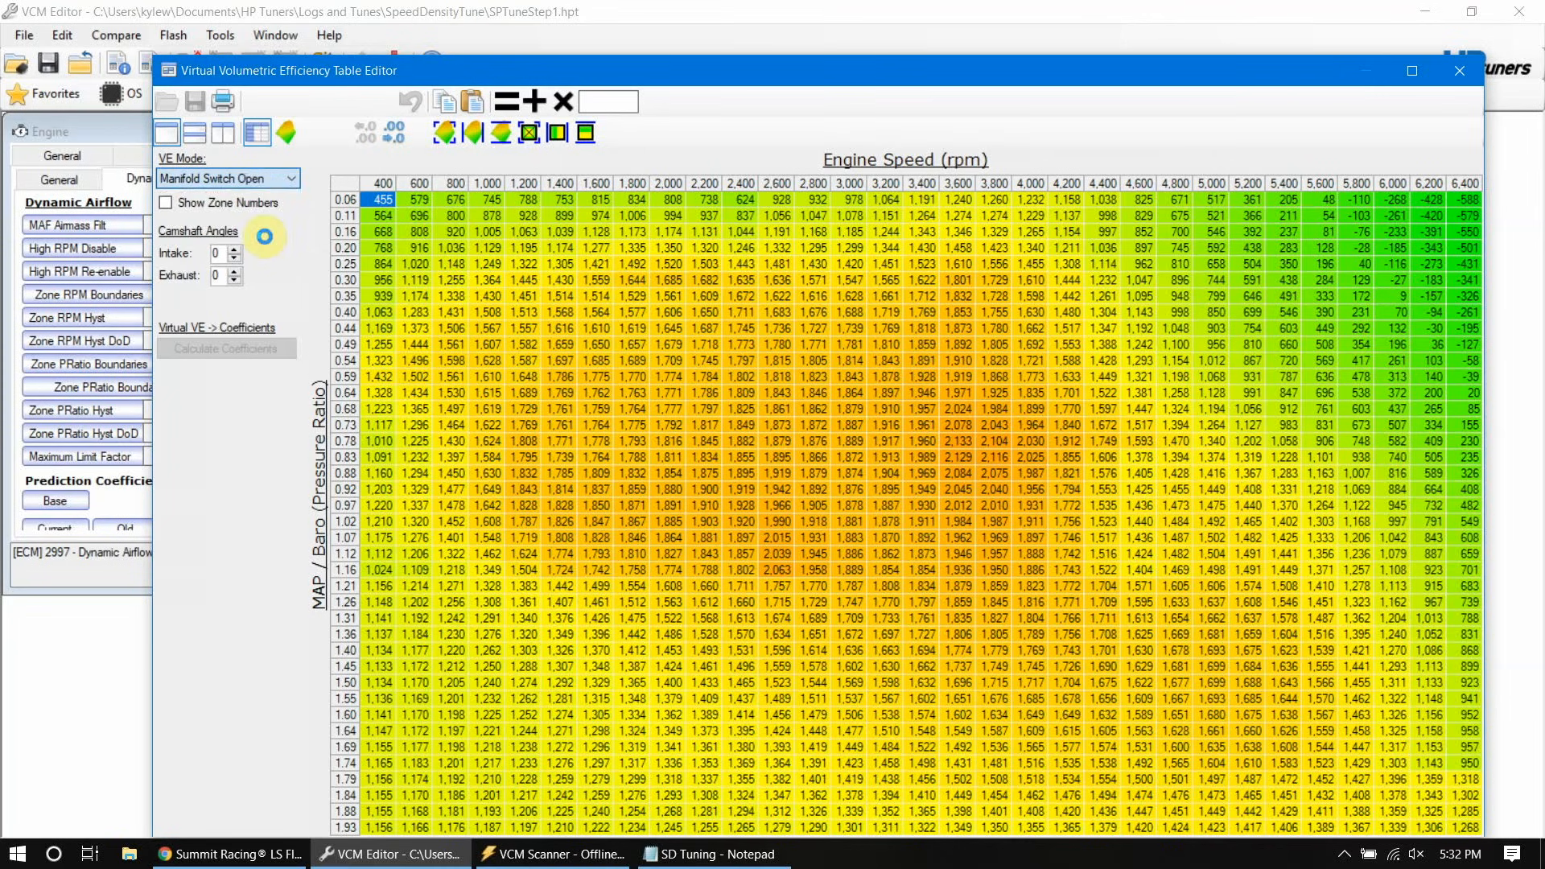
left_click(274, 179)
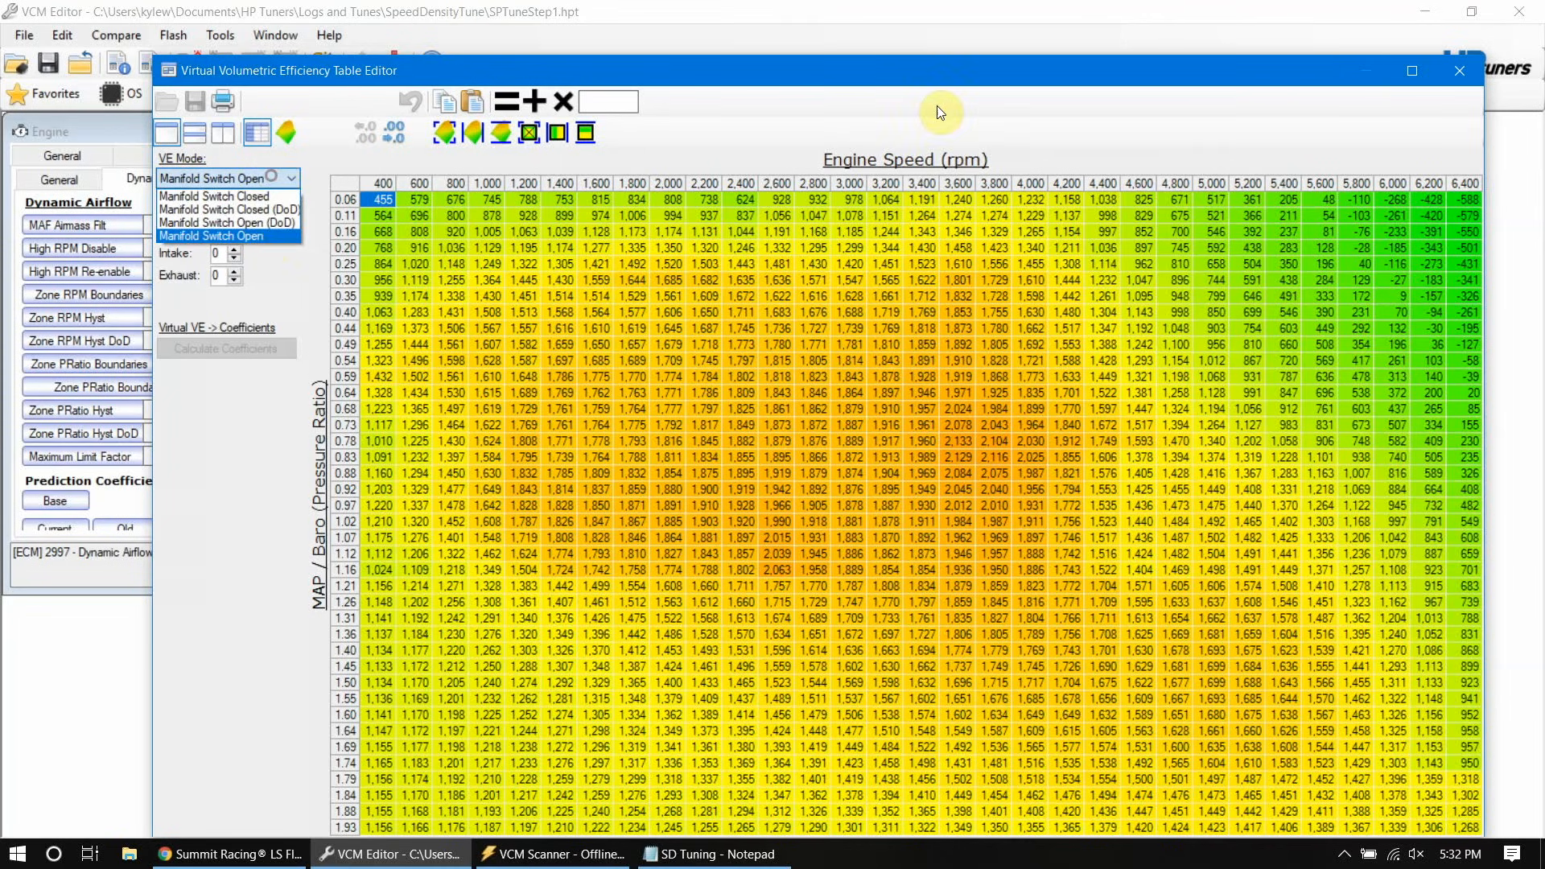
left_click(1466, 74)
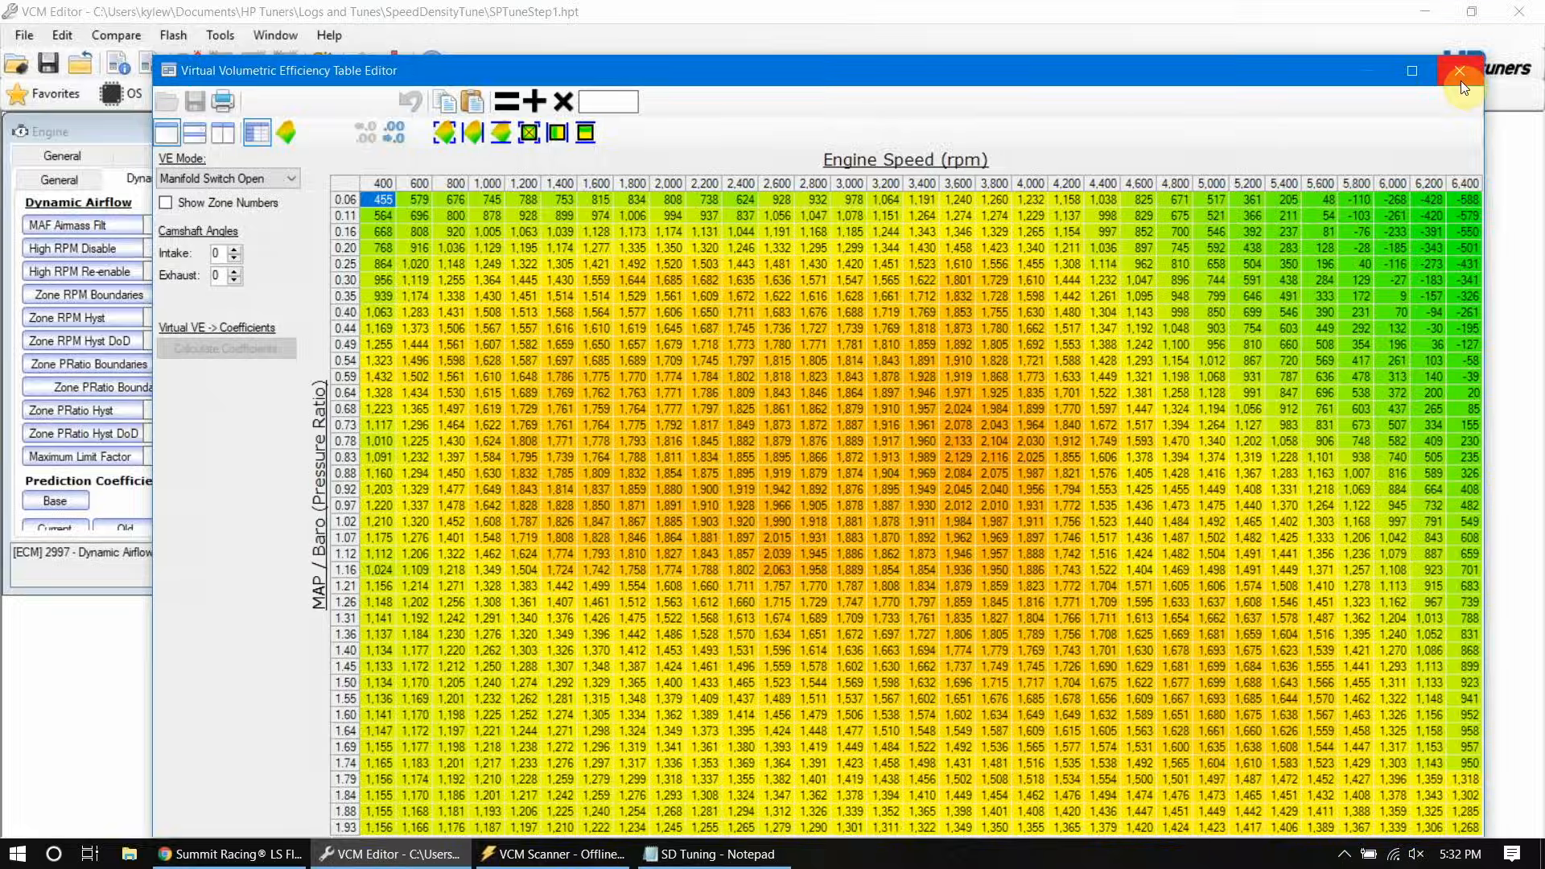
left_click(1462, 80)
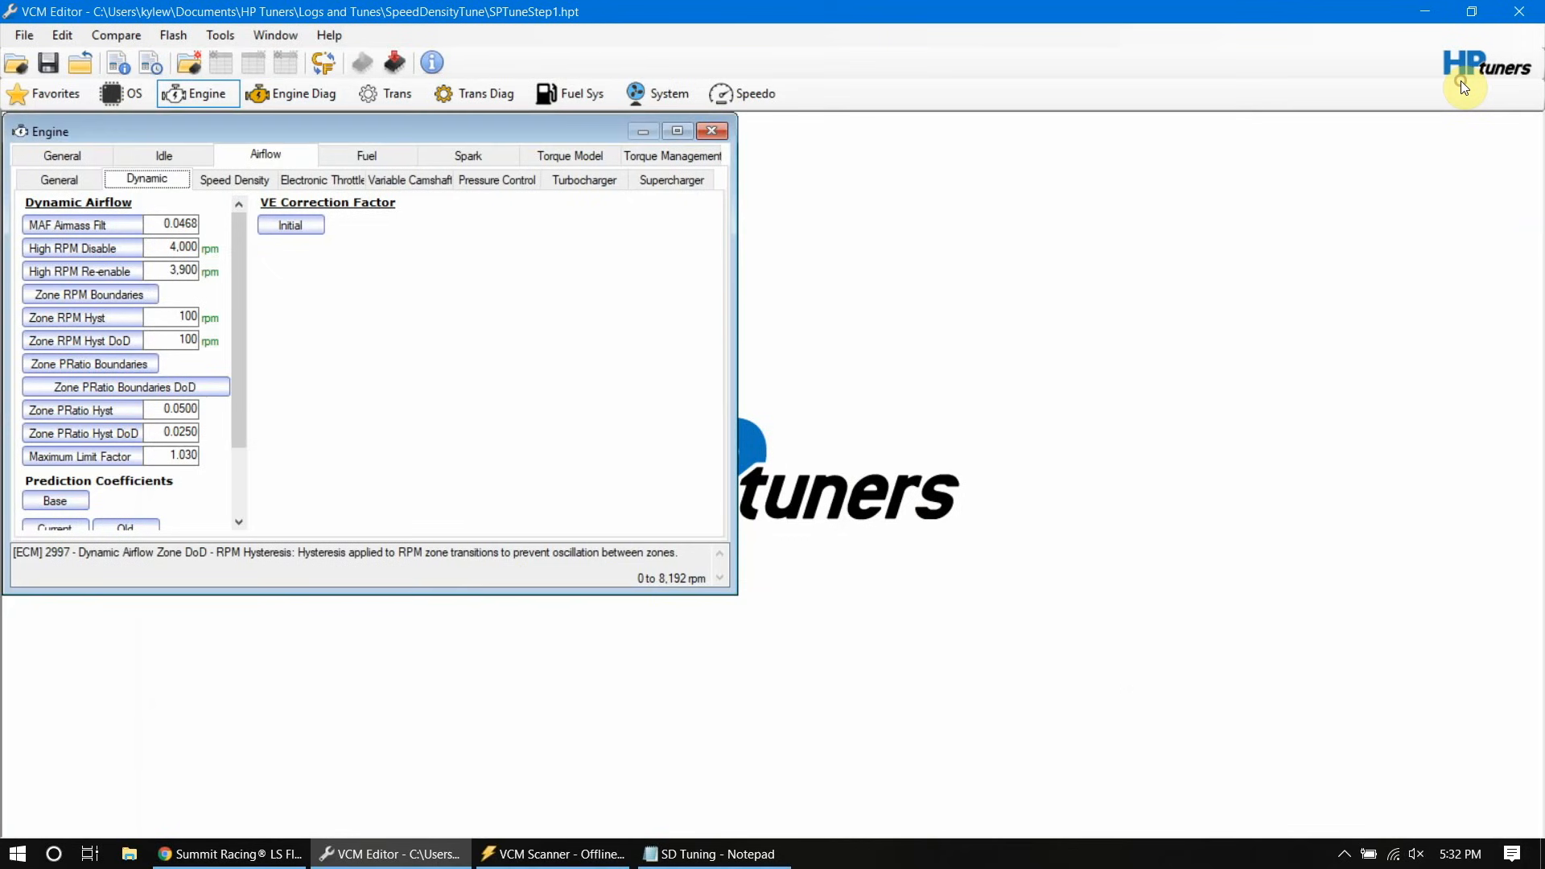
Step: Examine the Speed Density airflow settings and the Constant VE coefficients table, then close the table
left_click(229, 179)
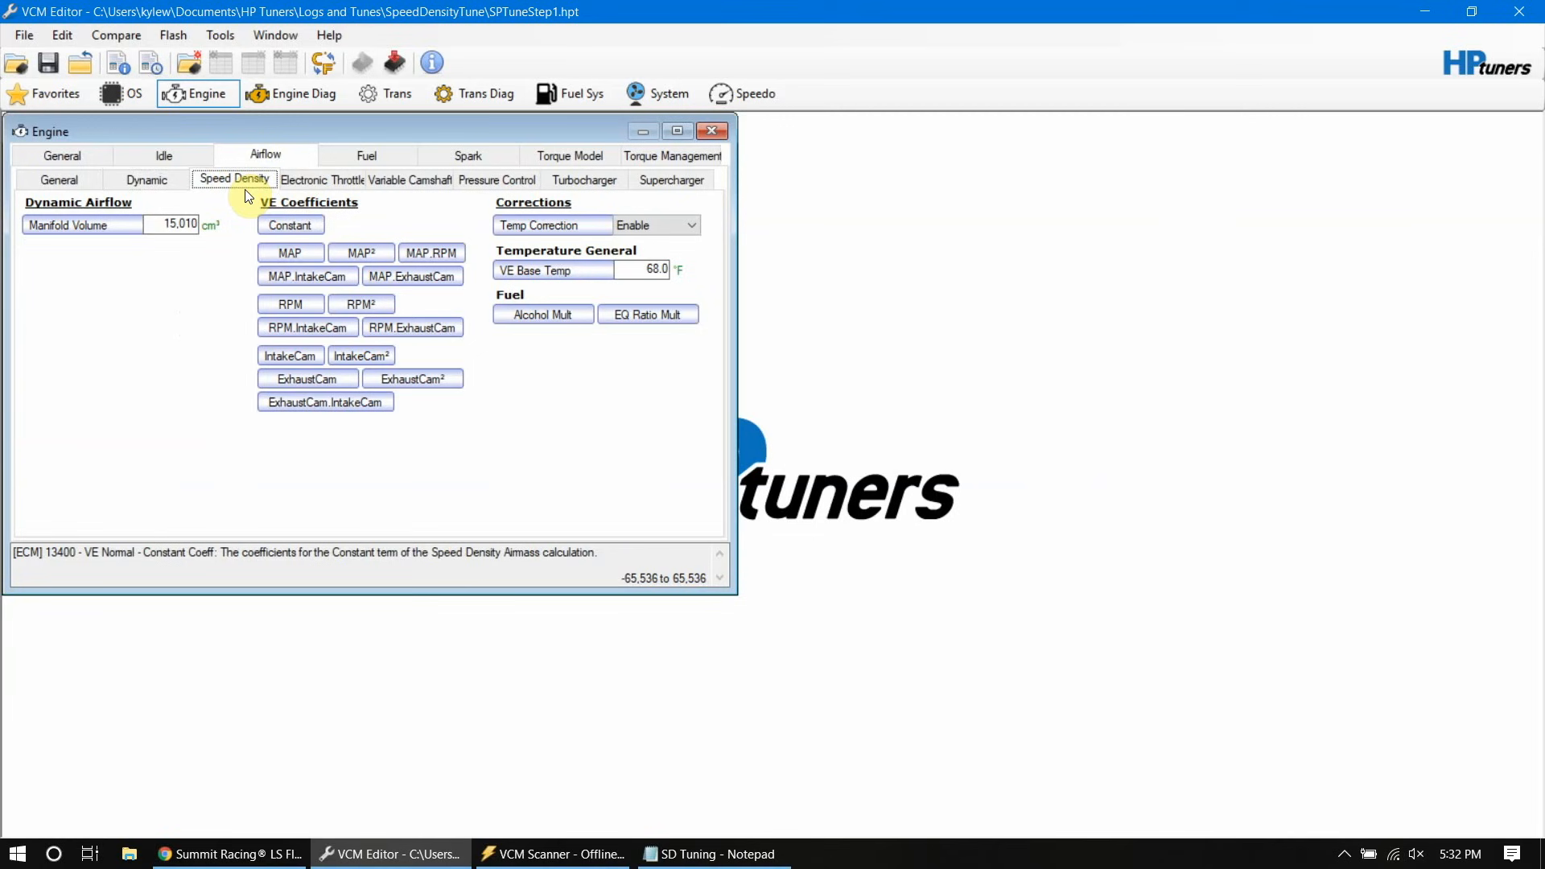
left_click(282, 223)
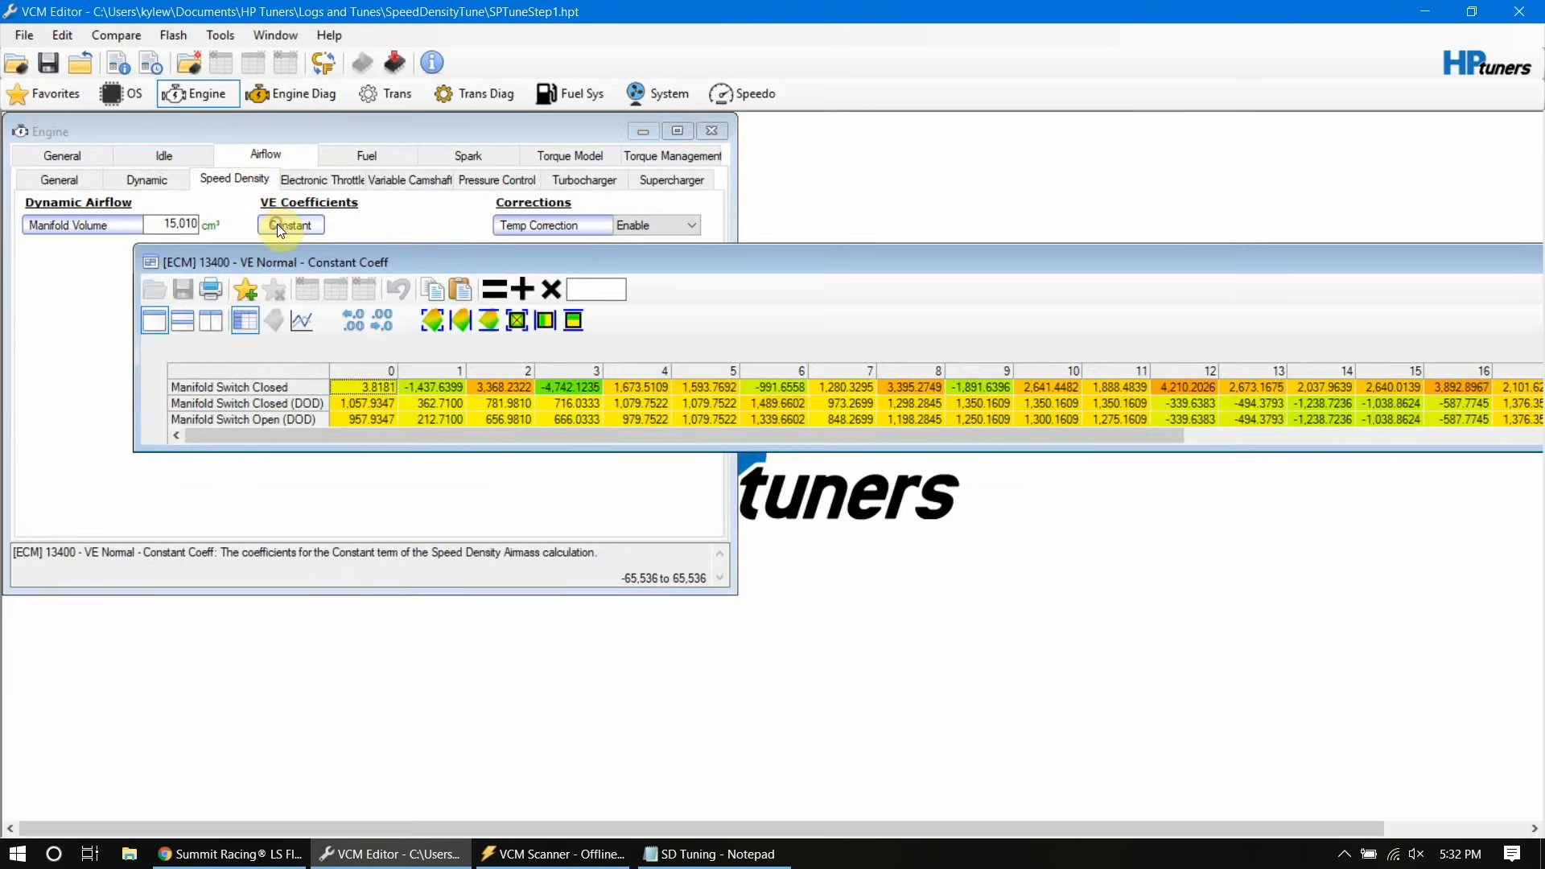
double_click(157, 264)
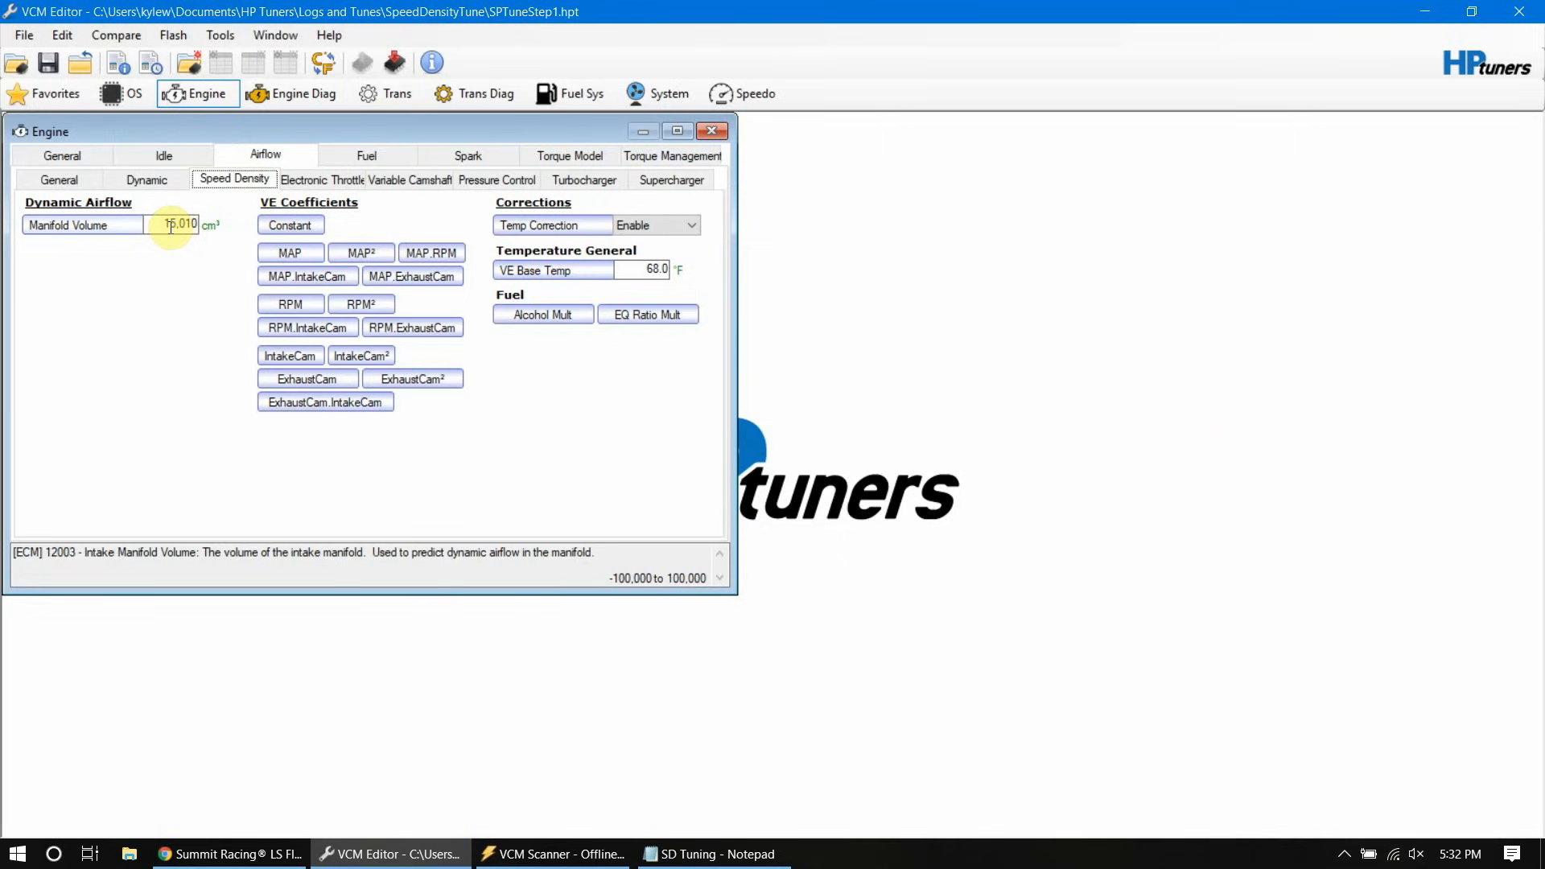
Step: In the Engine Diagnostics airflow settings, set MAF Frequency Fail High to 1 Hz and MAF Frequency Fail Low to 0 Hz
left_click(320, 104)
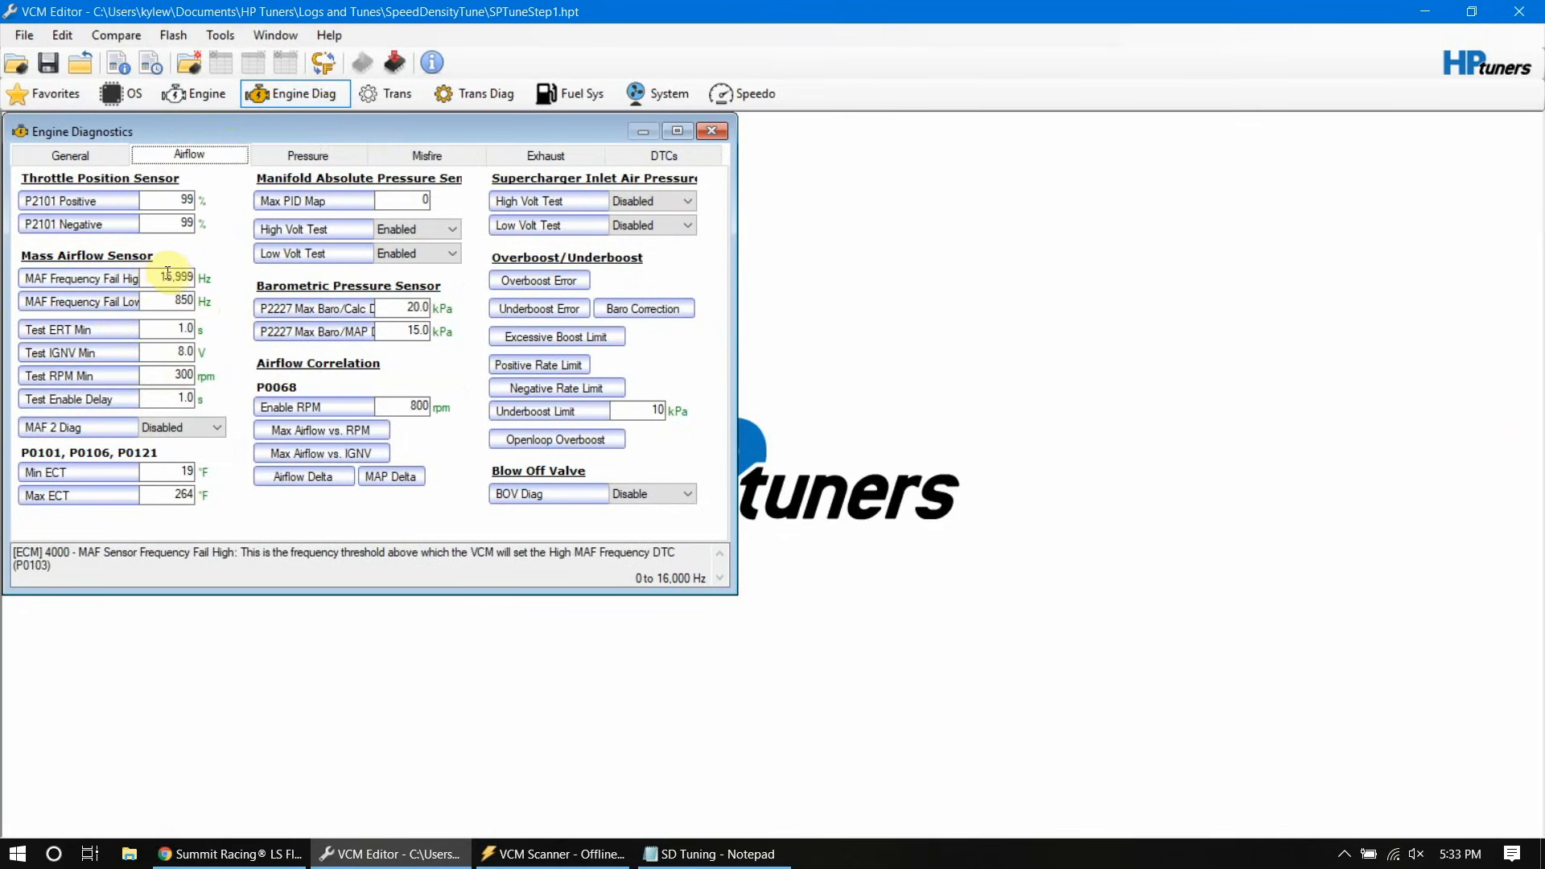
left_click_drag(154, 279, 200, 277)
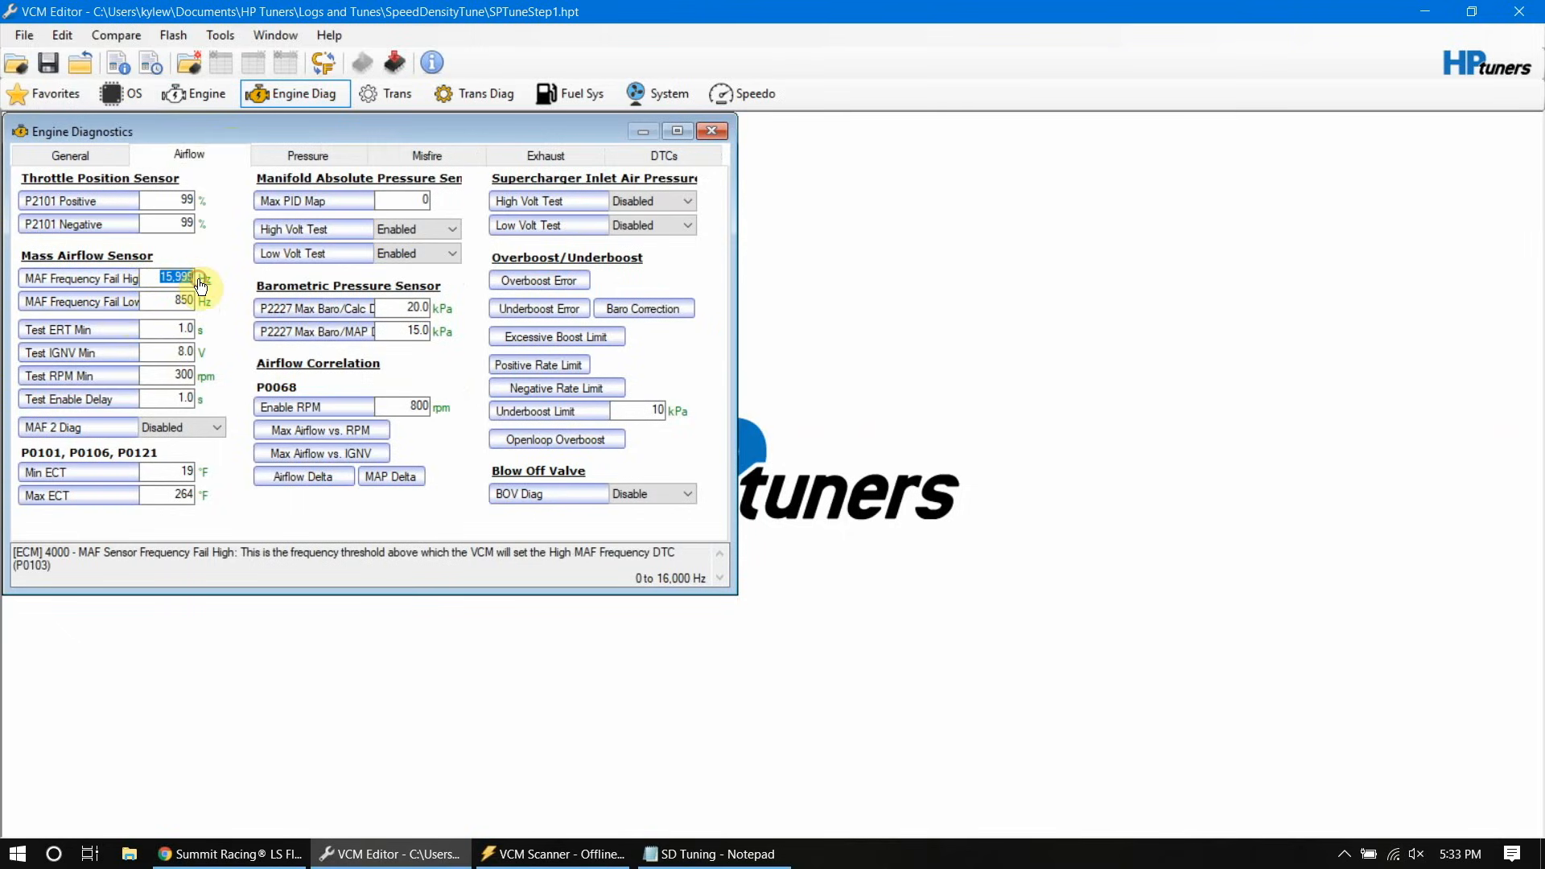
type("1")
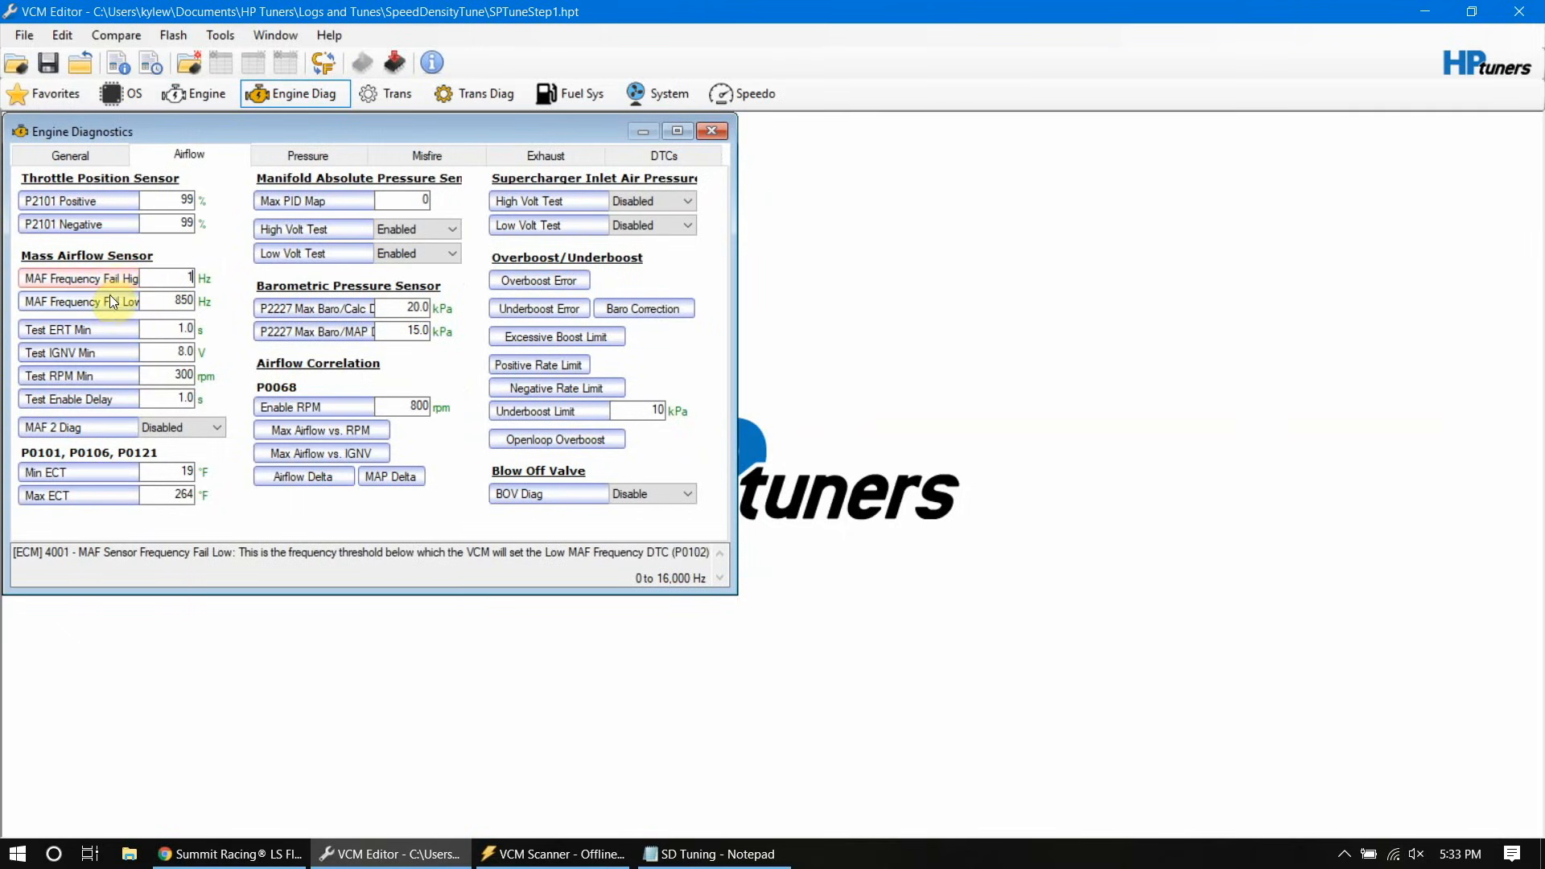
double_click(167, 301)
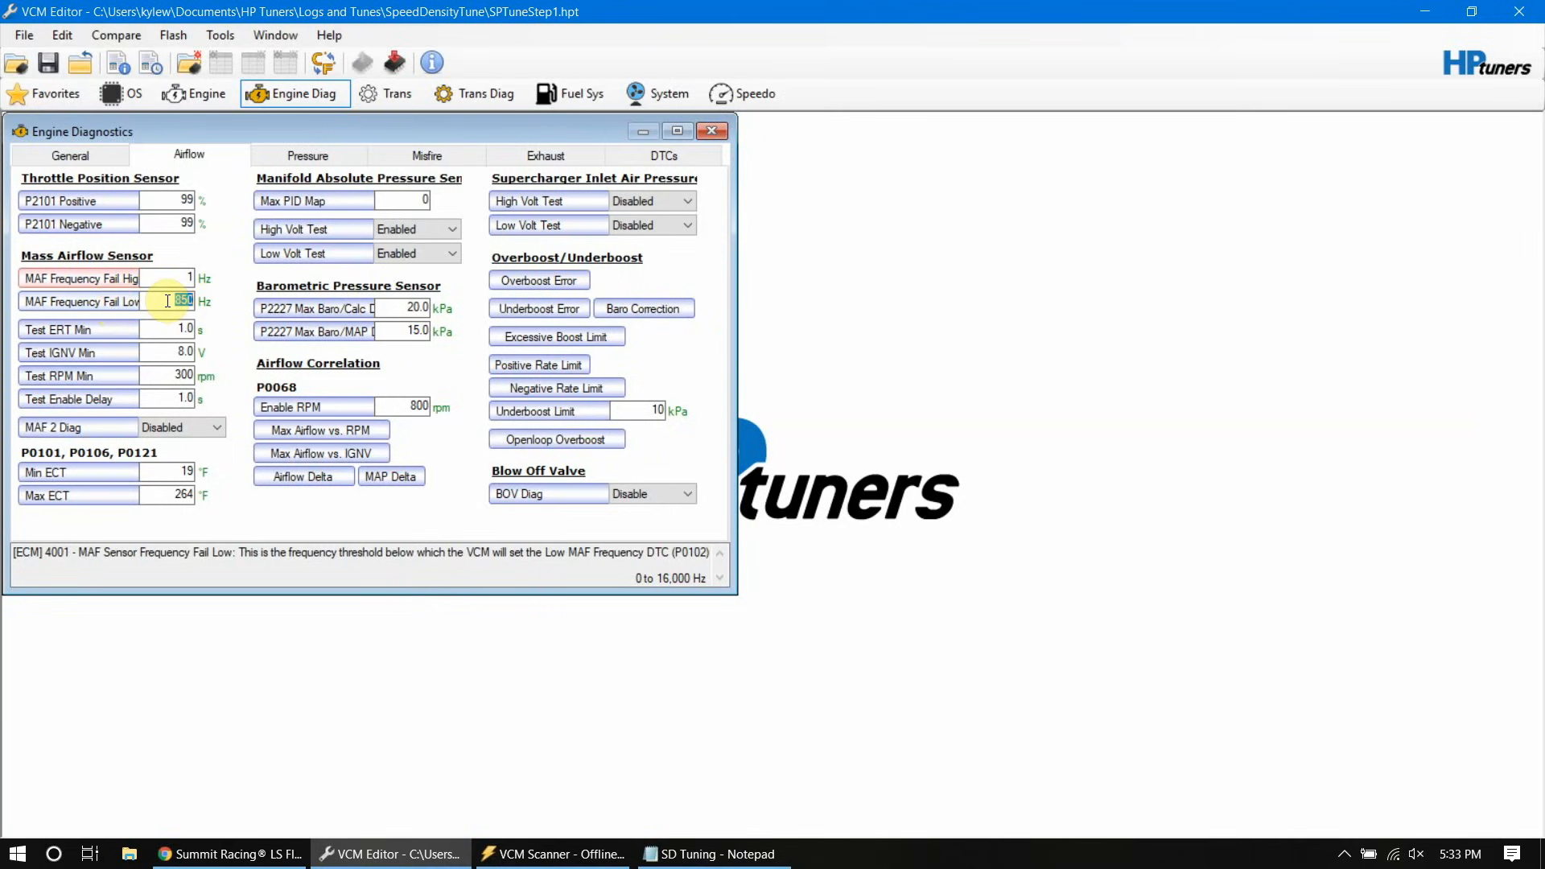
type("0")
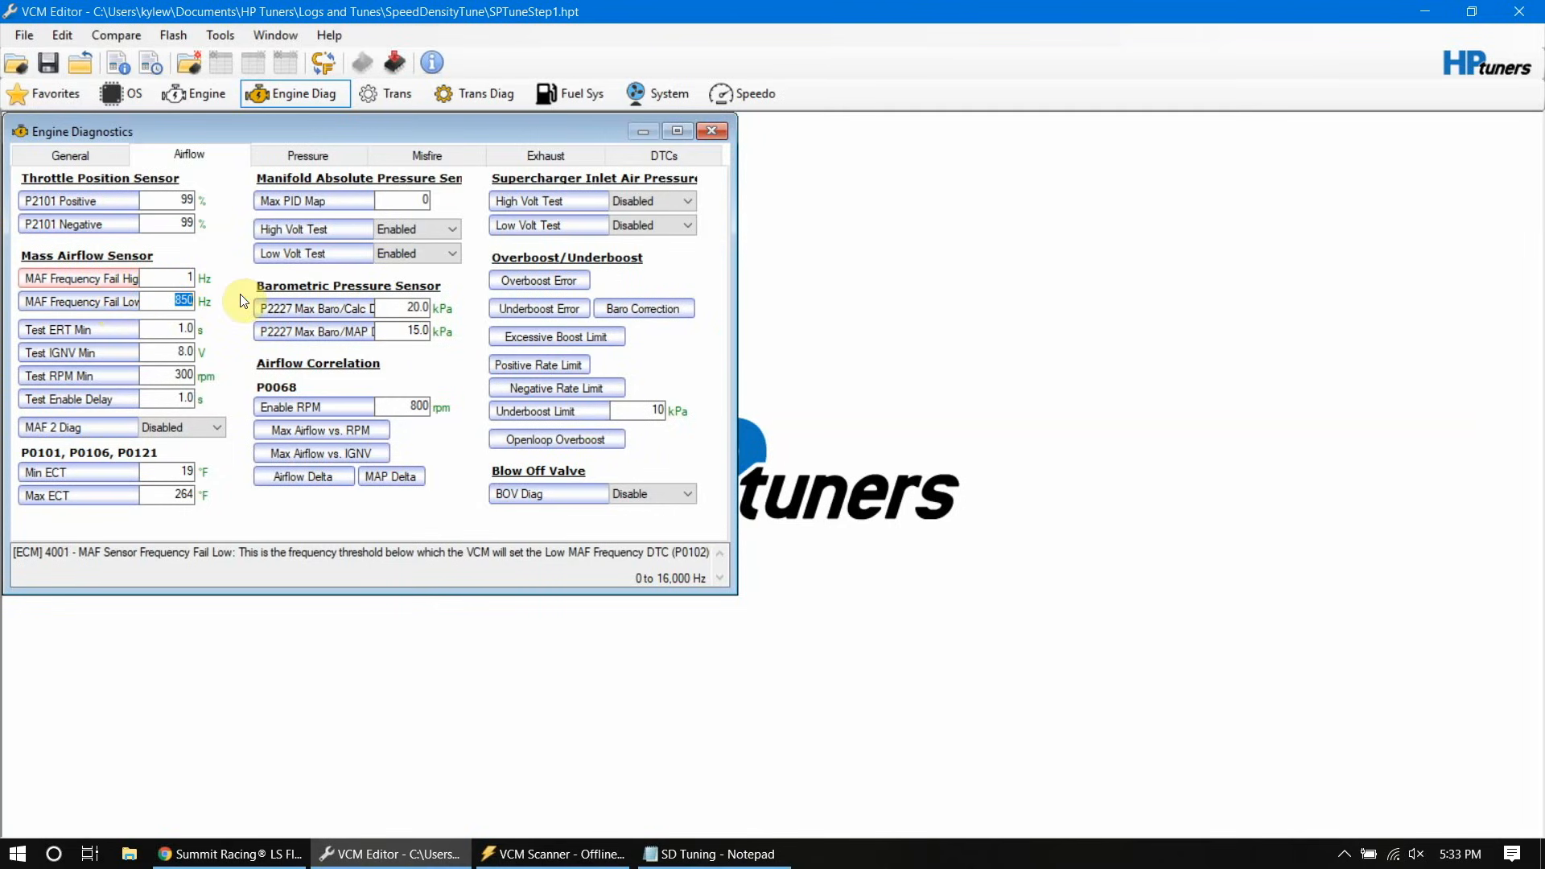
Step: Switch to the Notepad note and add the entry "Engine - Diag - Airflow" with "MAF Frequency" below it
left_click(694, 856)
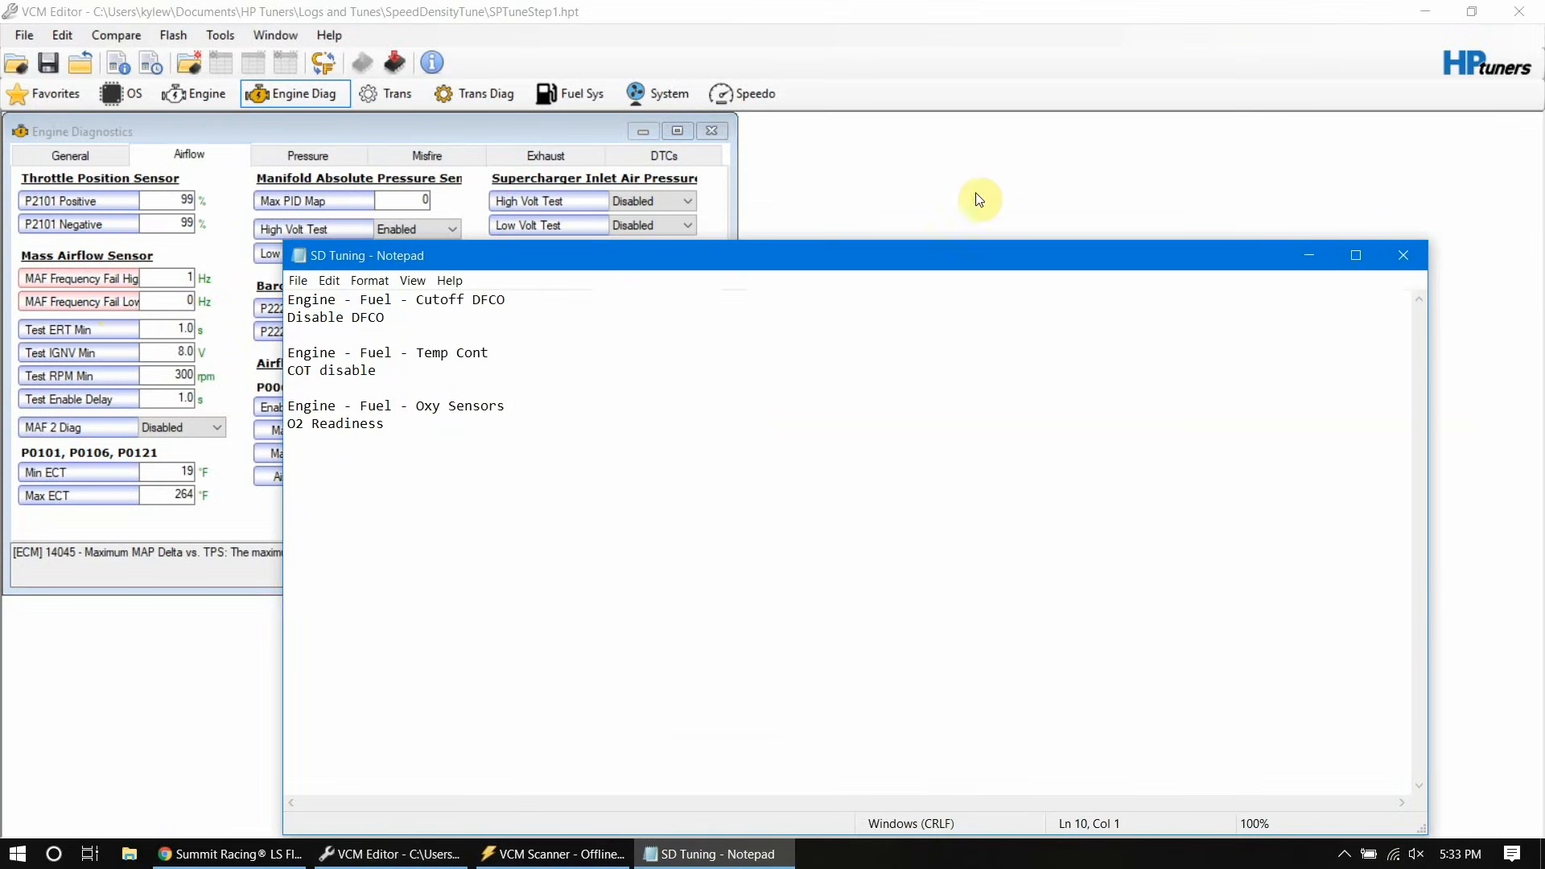
left_click(198, 278)
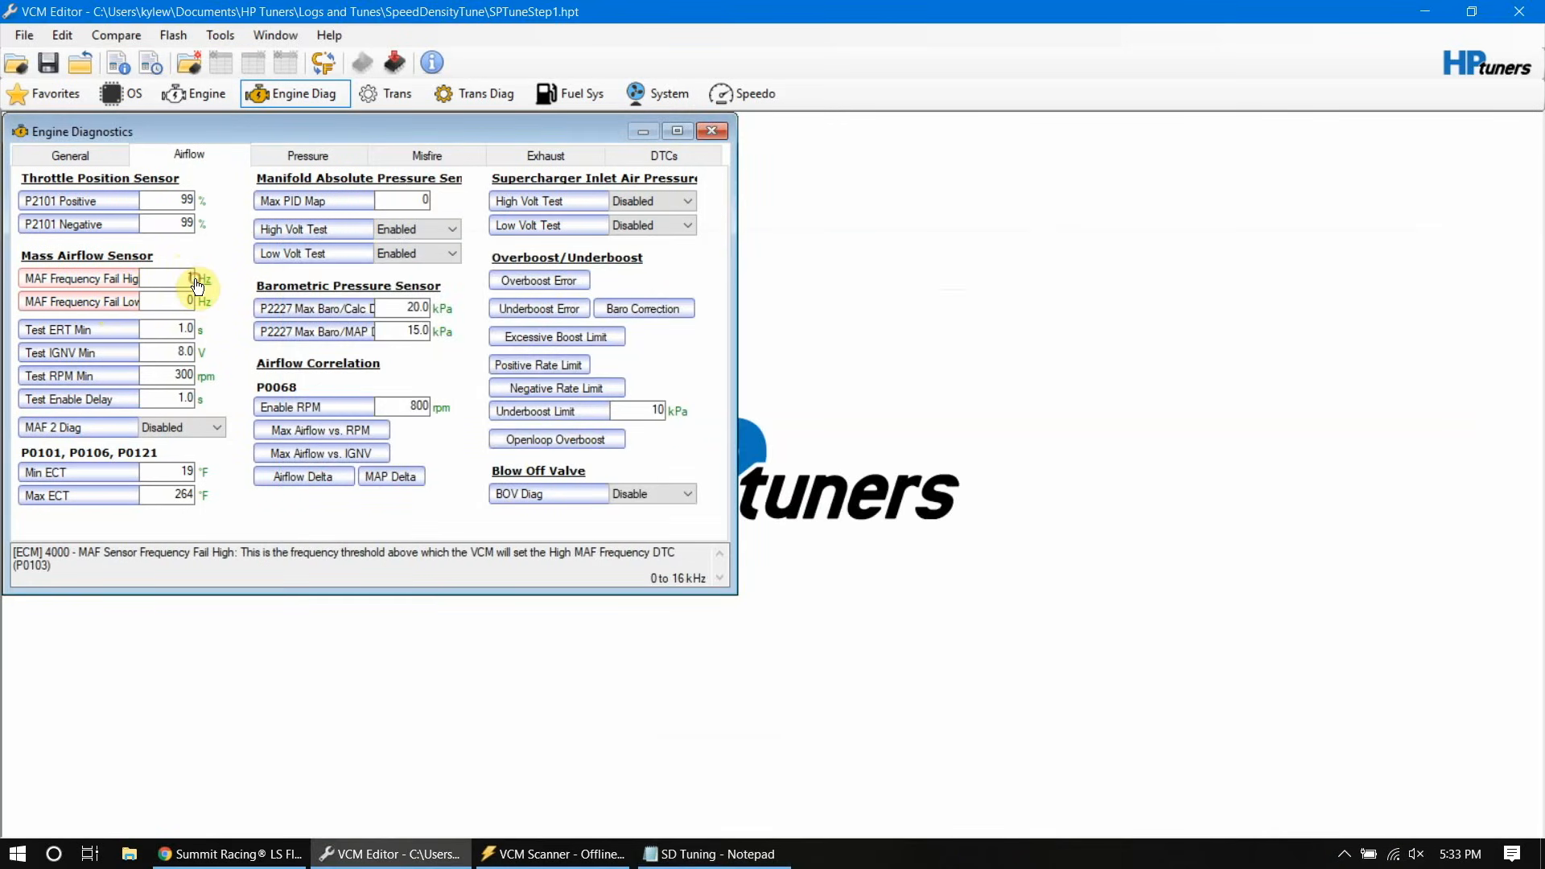
left_click(199, 281)
left_click(699, 852)
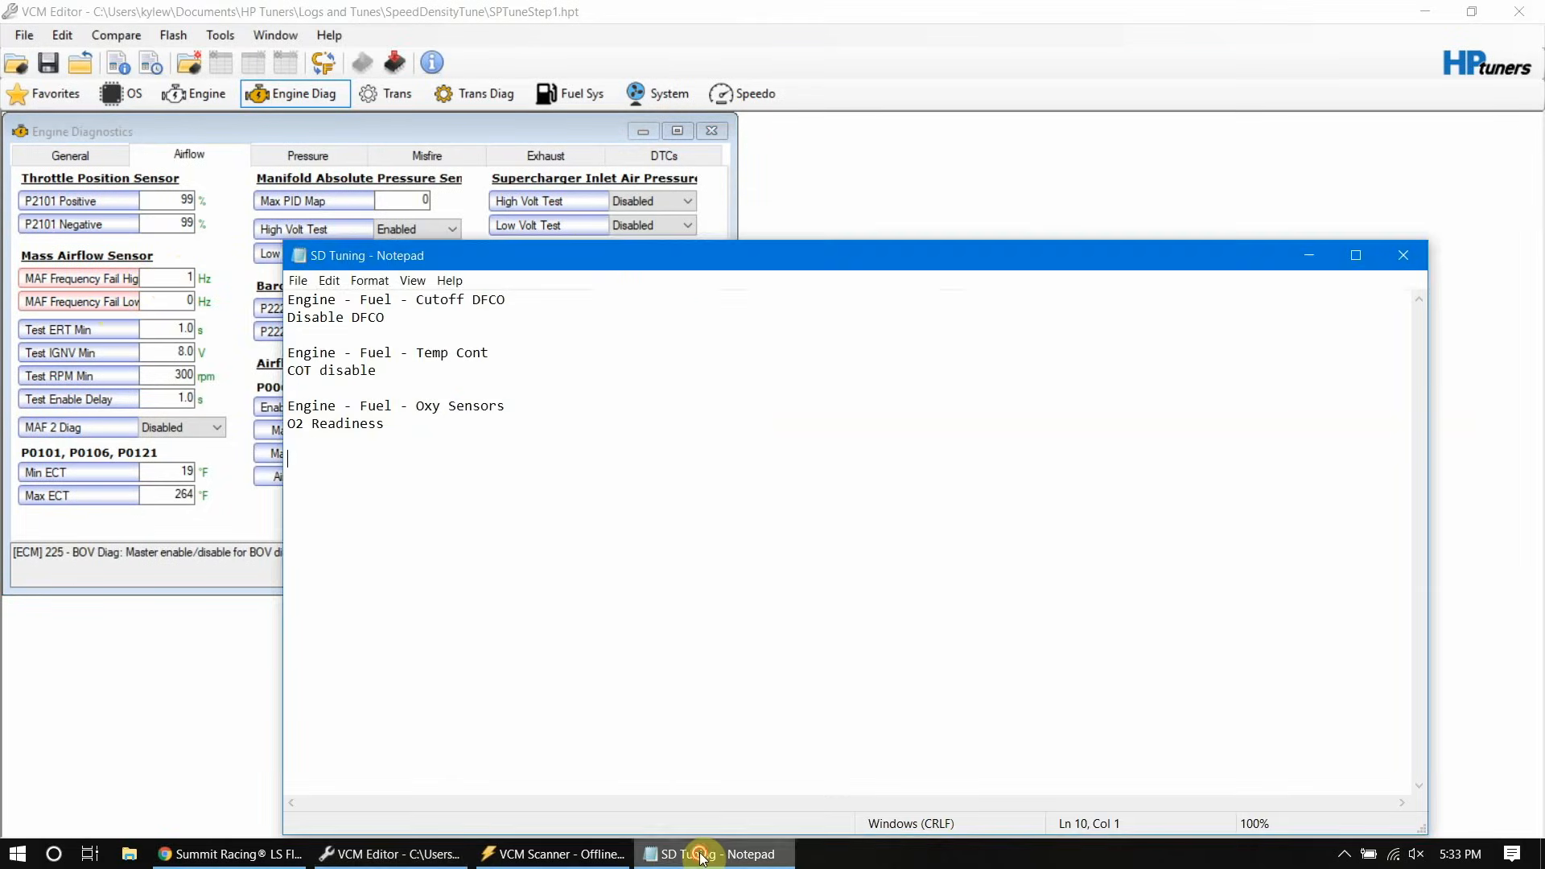
left_click_drag(698, 852, 557, 581)
left_click(445, 512)
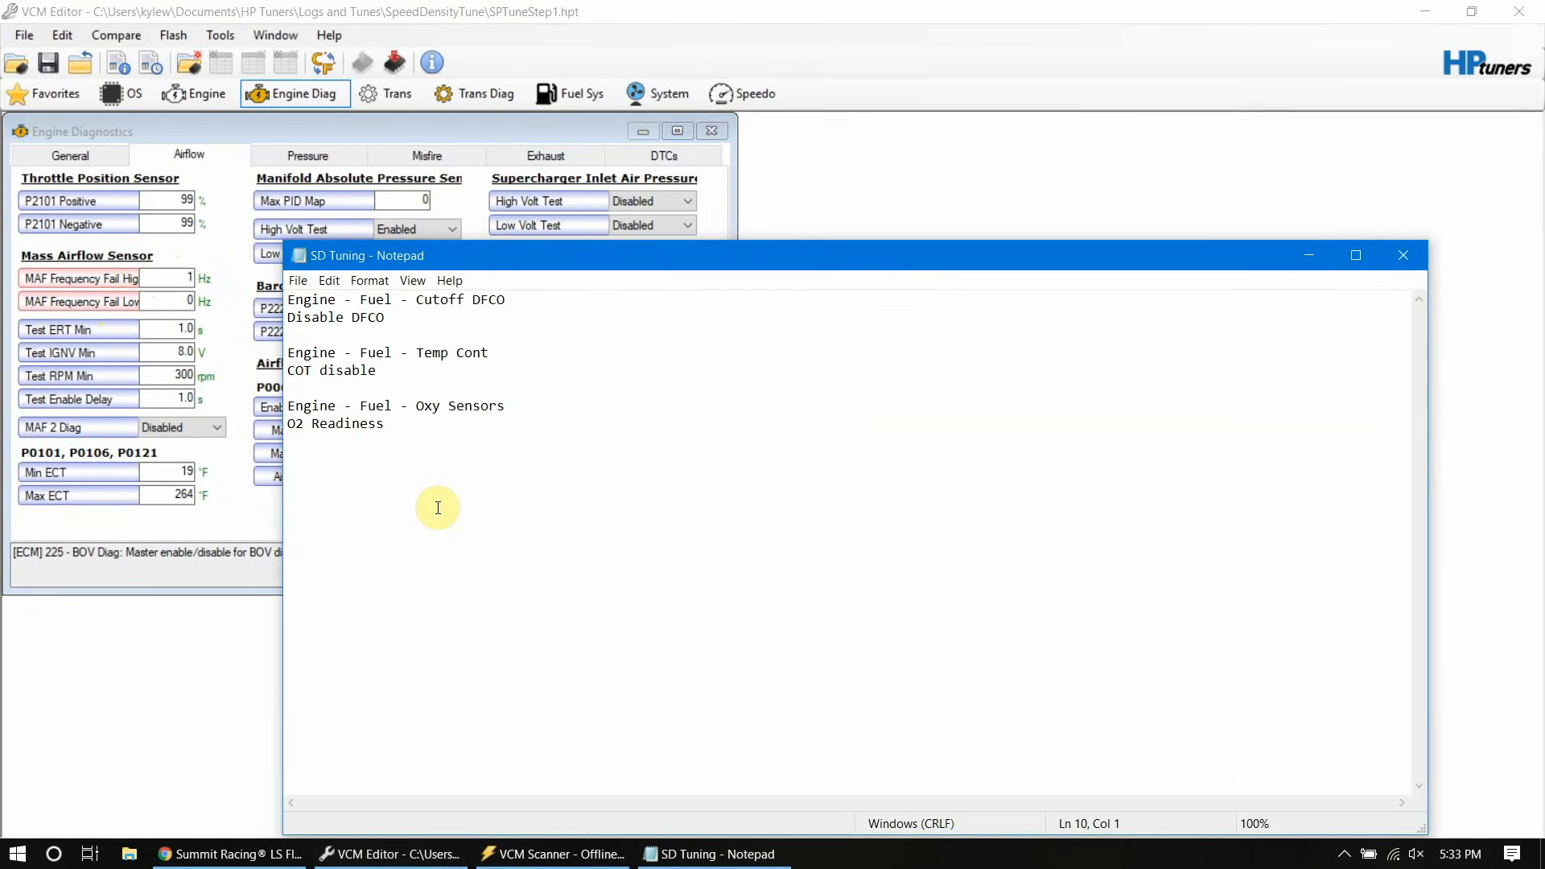
type("Engine - Diag - Airflow")
key("Return")
type("Ma")
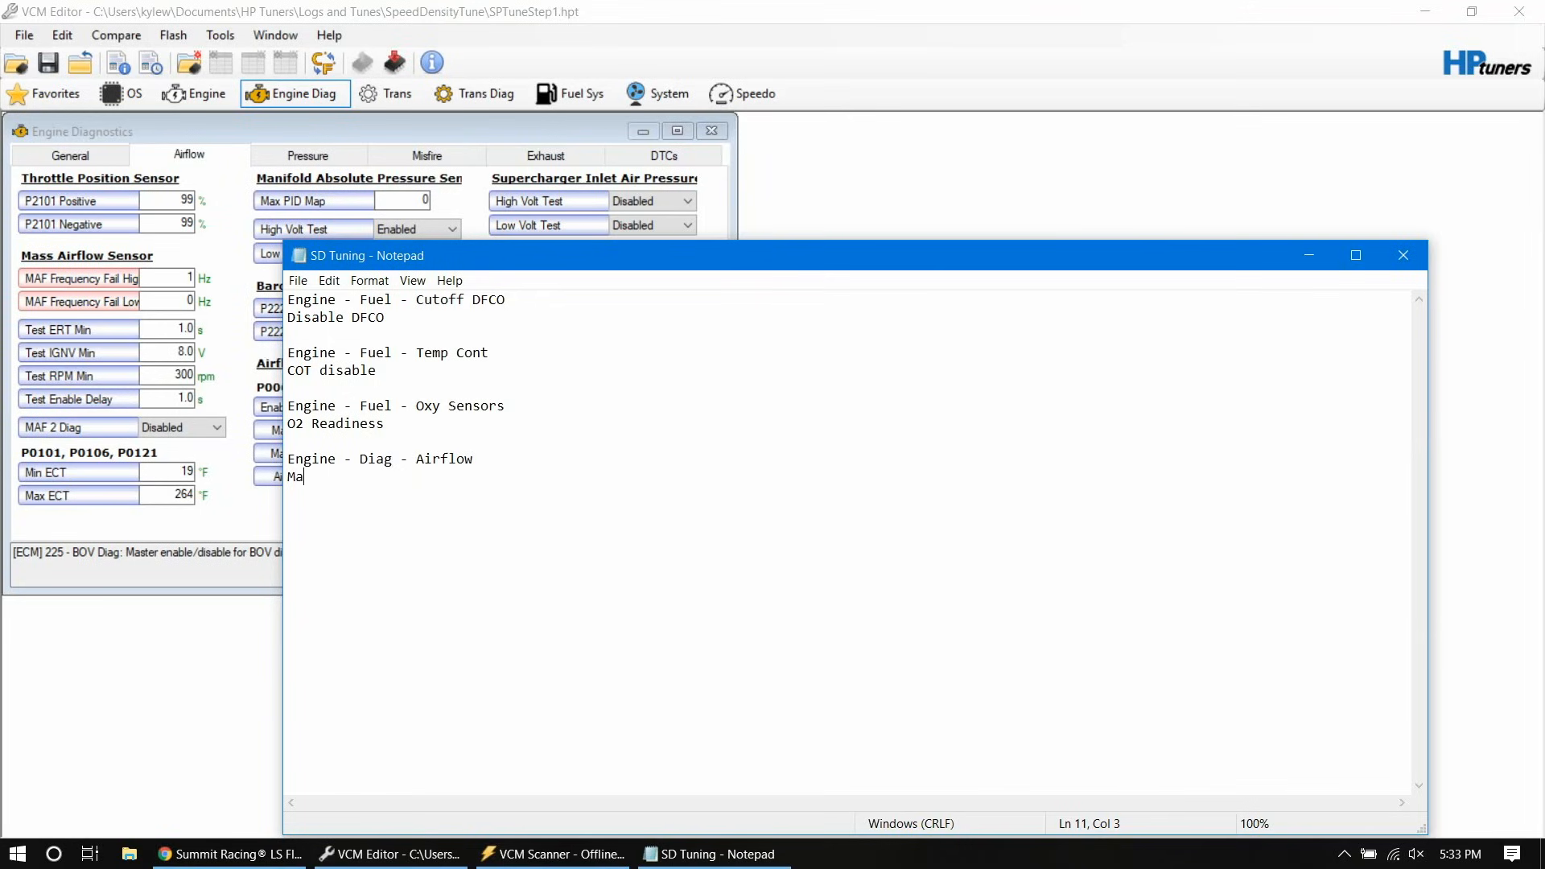
key("BackSpace")
type("AF Frequency")
Step: Return to VCM Editor and examine mass air flow codes P0101 to P0103 in the engine DTC list
left_click(449, 138)
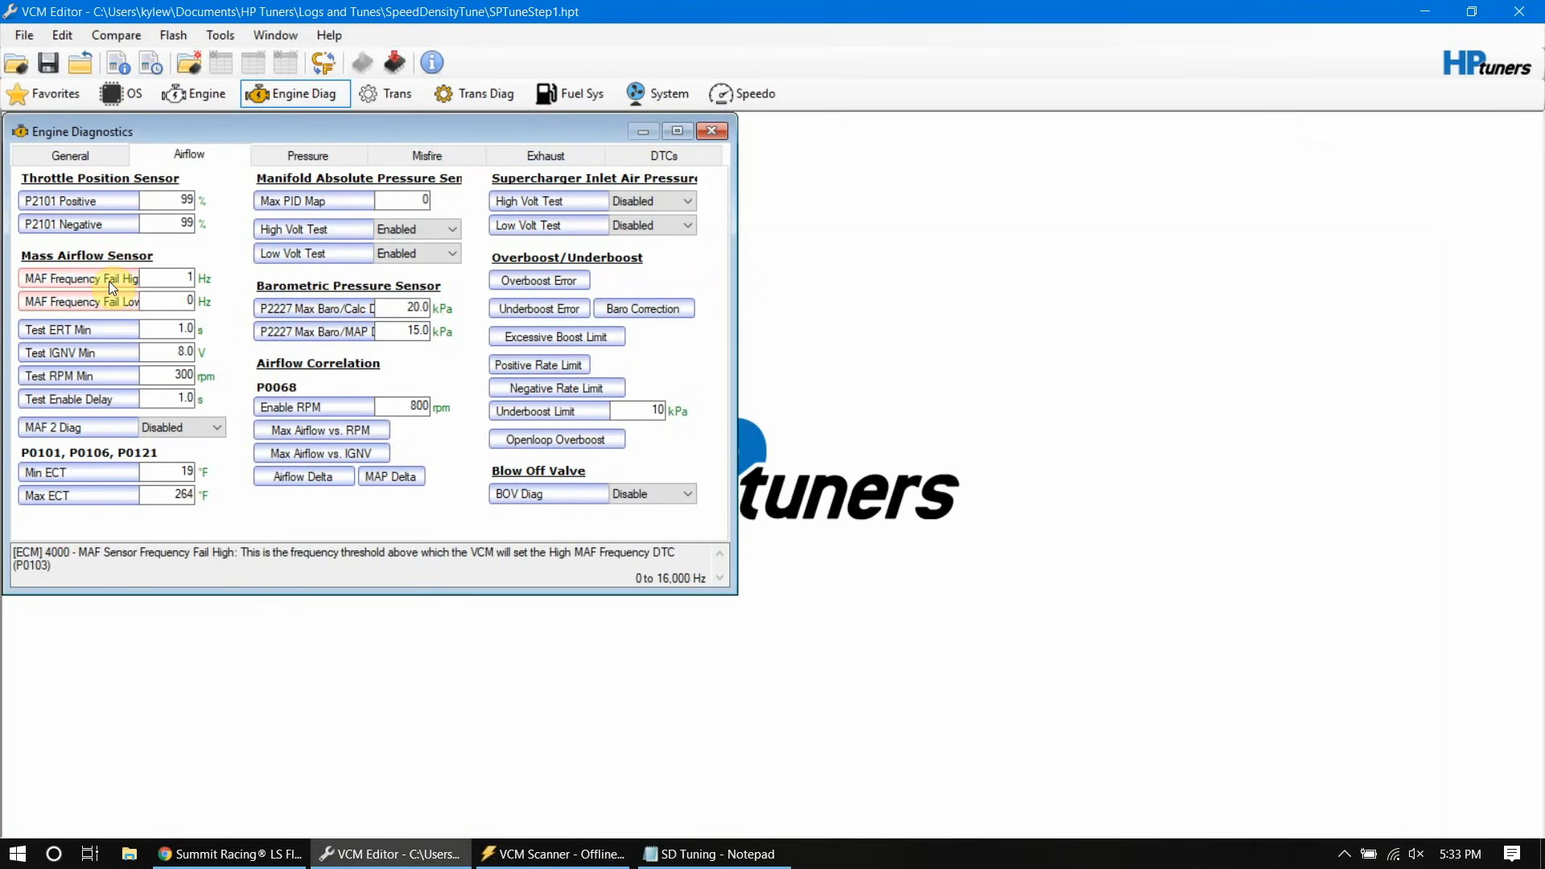
left_click(666, 151)
left_click_drag(718, 196, 726, 313)
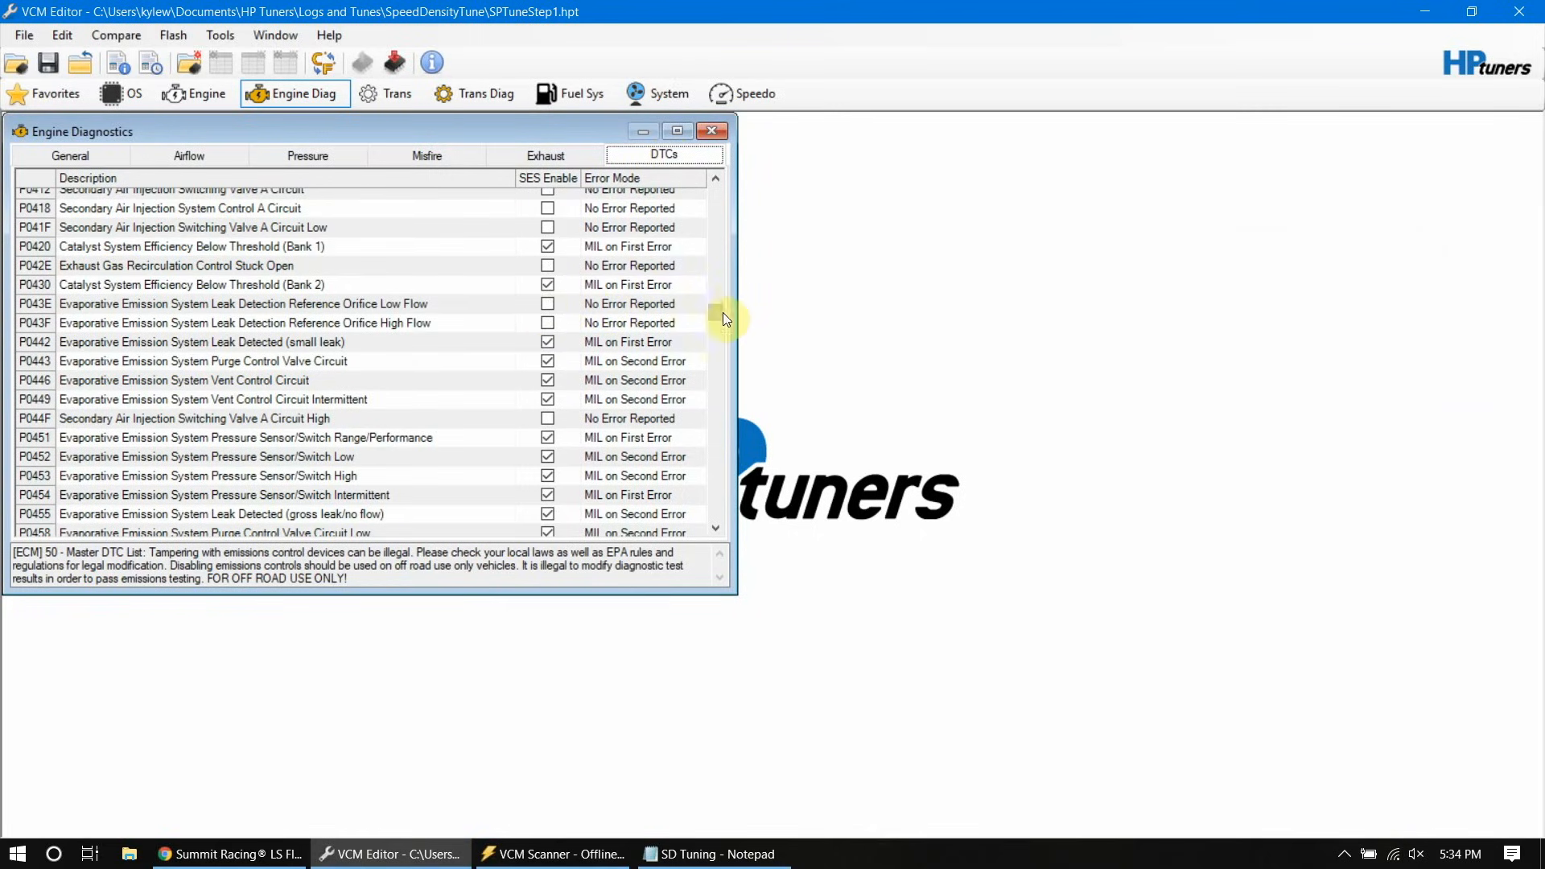
left_click_drag(722, 312, 722, 262)
left_click(722, 175)
left_click(723, 176)
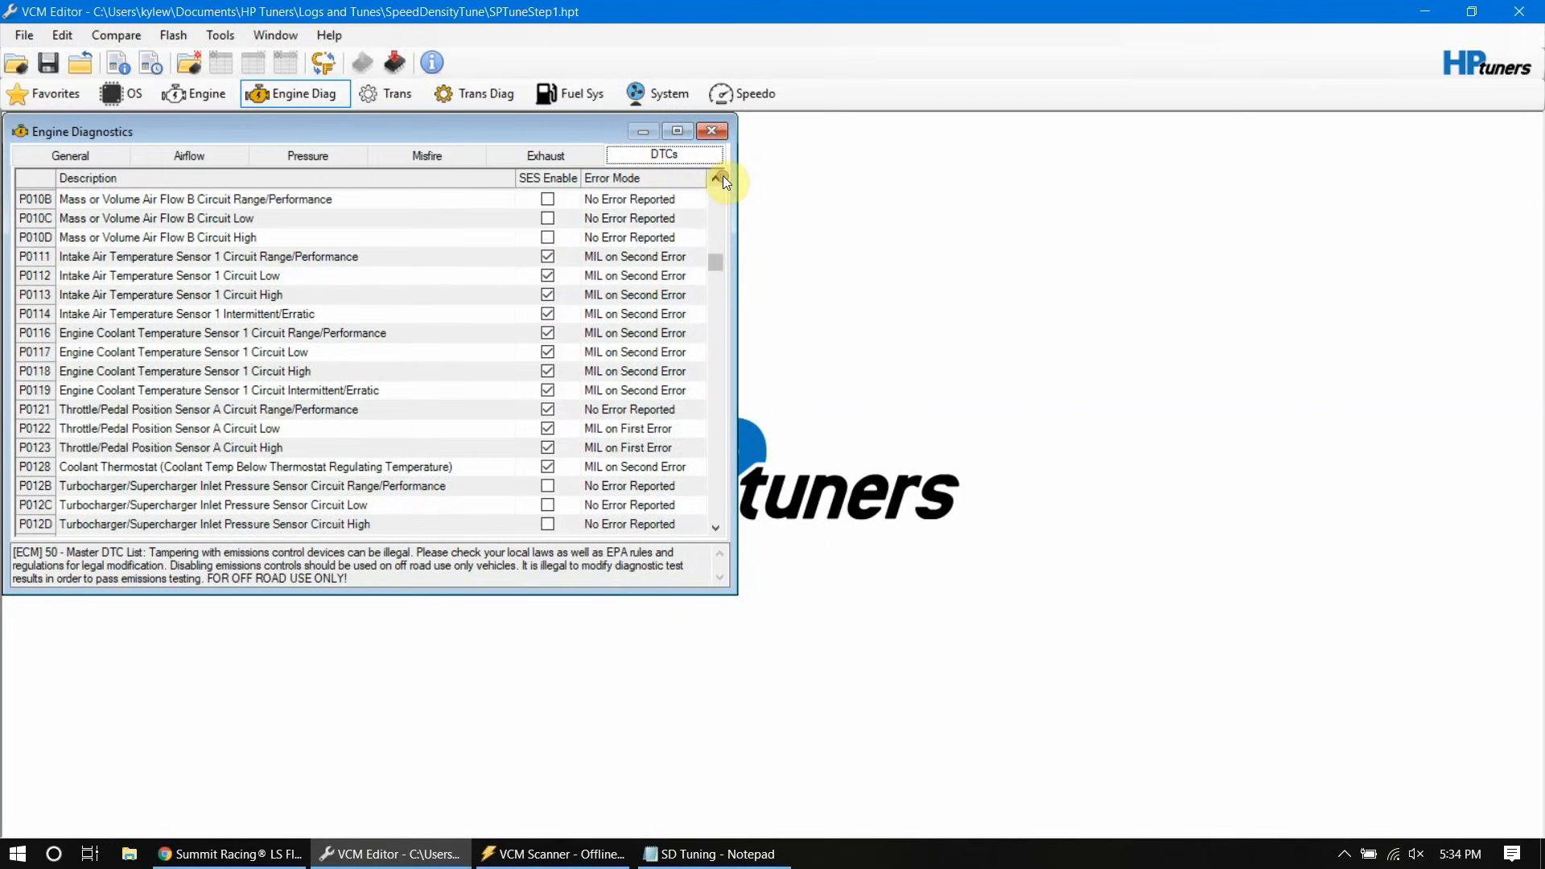
left_click(723, 176)
left_click(723, 176)
left_click(723, 176)
left_click(722, 175)
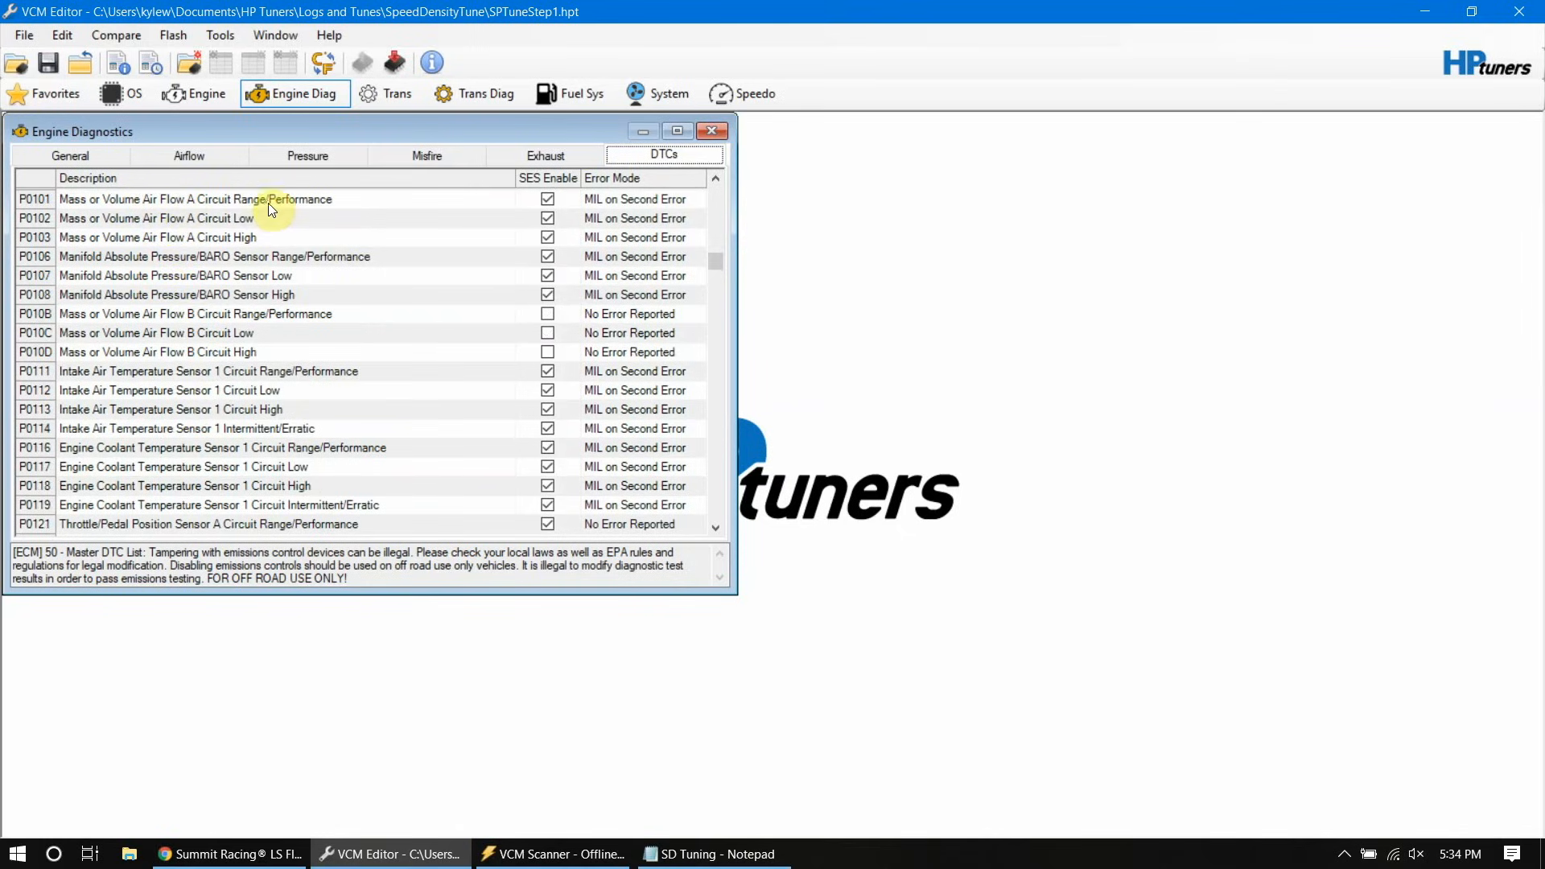
left_click(715, 178)
left_click(715, 178)
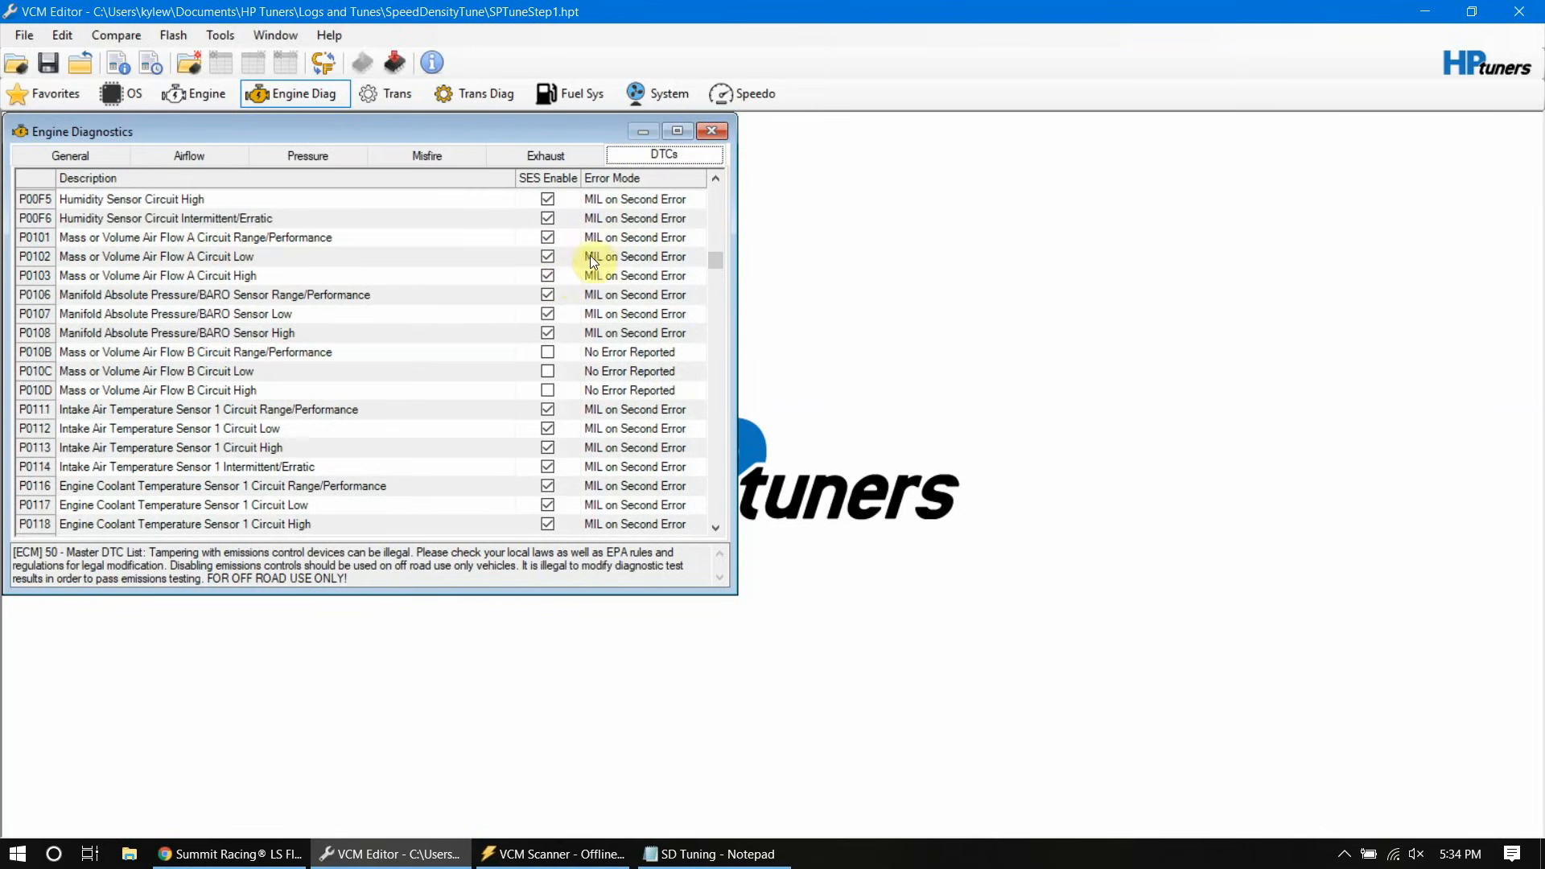
Step: Try No Error Reported as the error mode of P0102, then restore it to MIL on Second Error
left_click(623, 254)
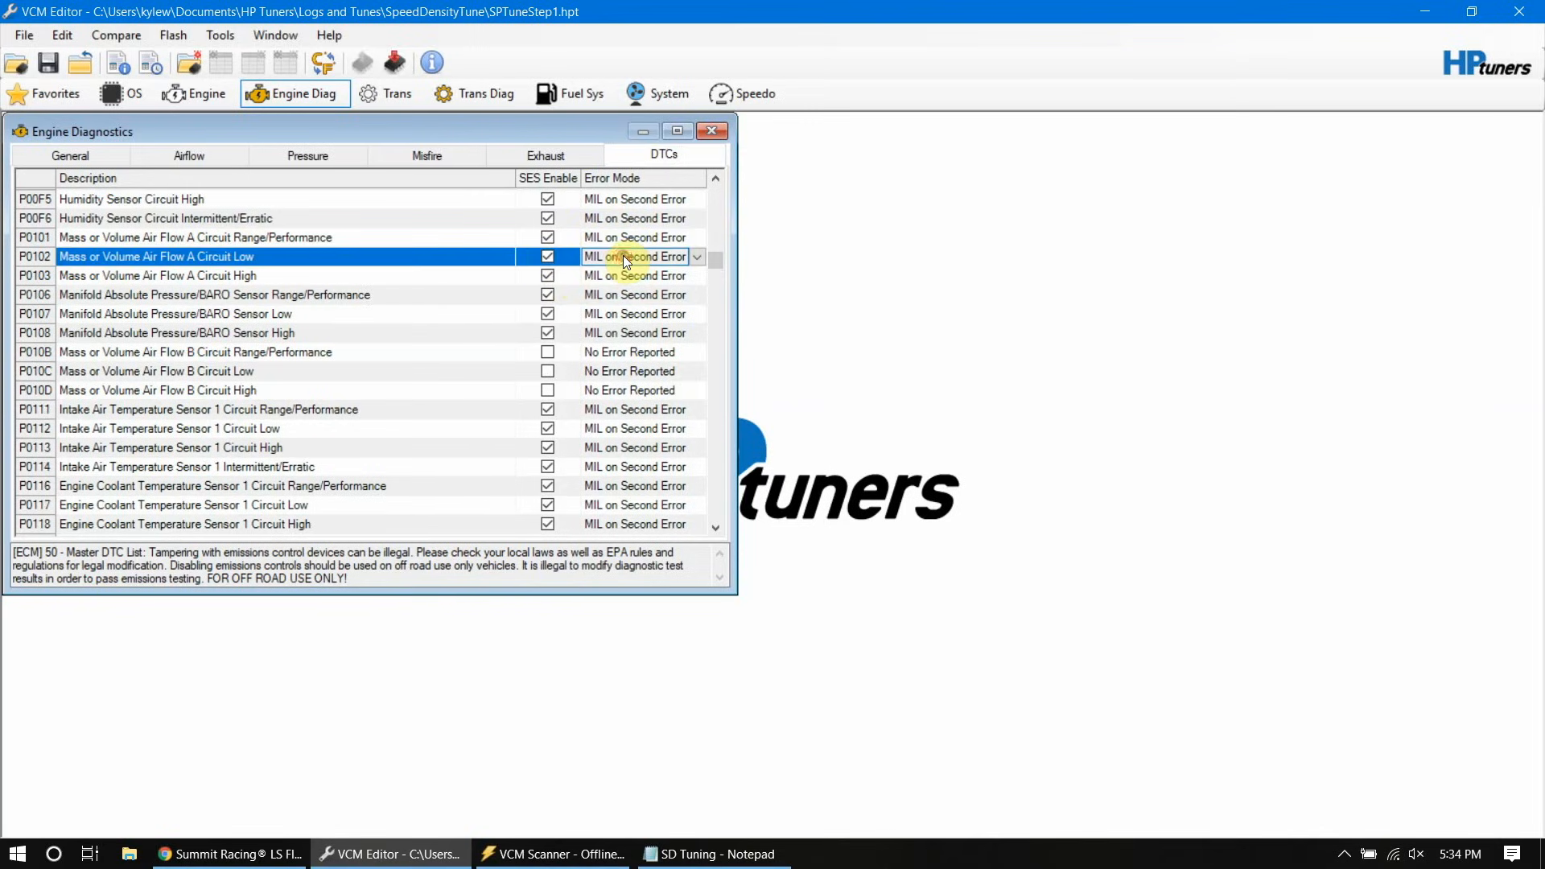
left_click(628, 256)
scroll(665, 258, "up", 3)
left_click(697, 257)
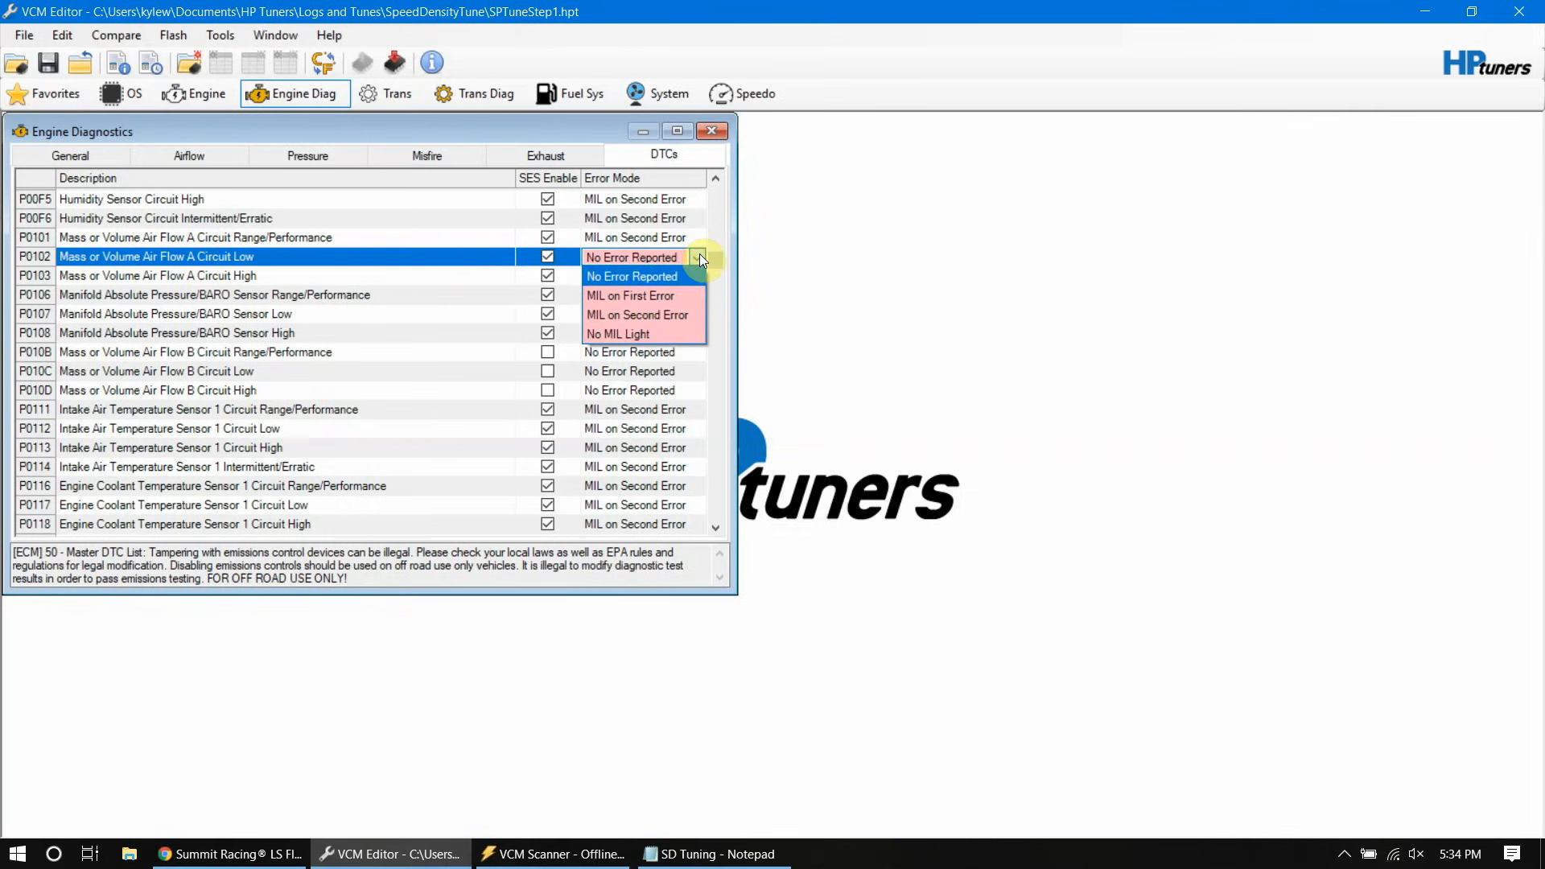
left_click(659, 314)
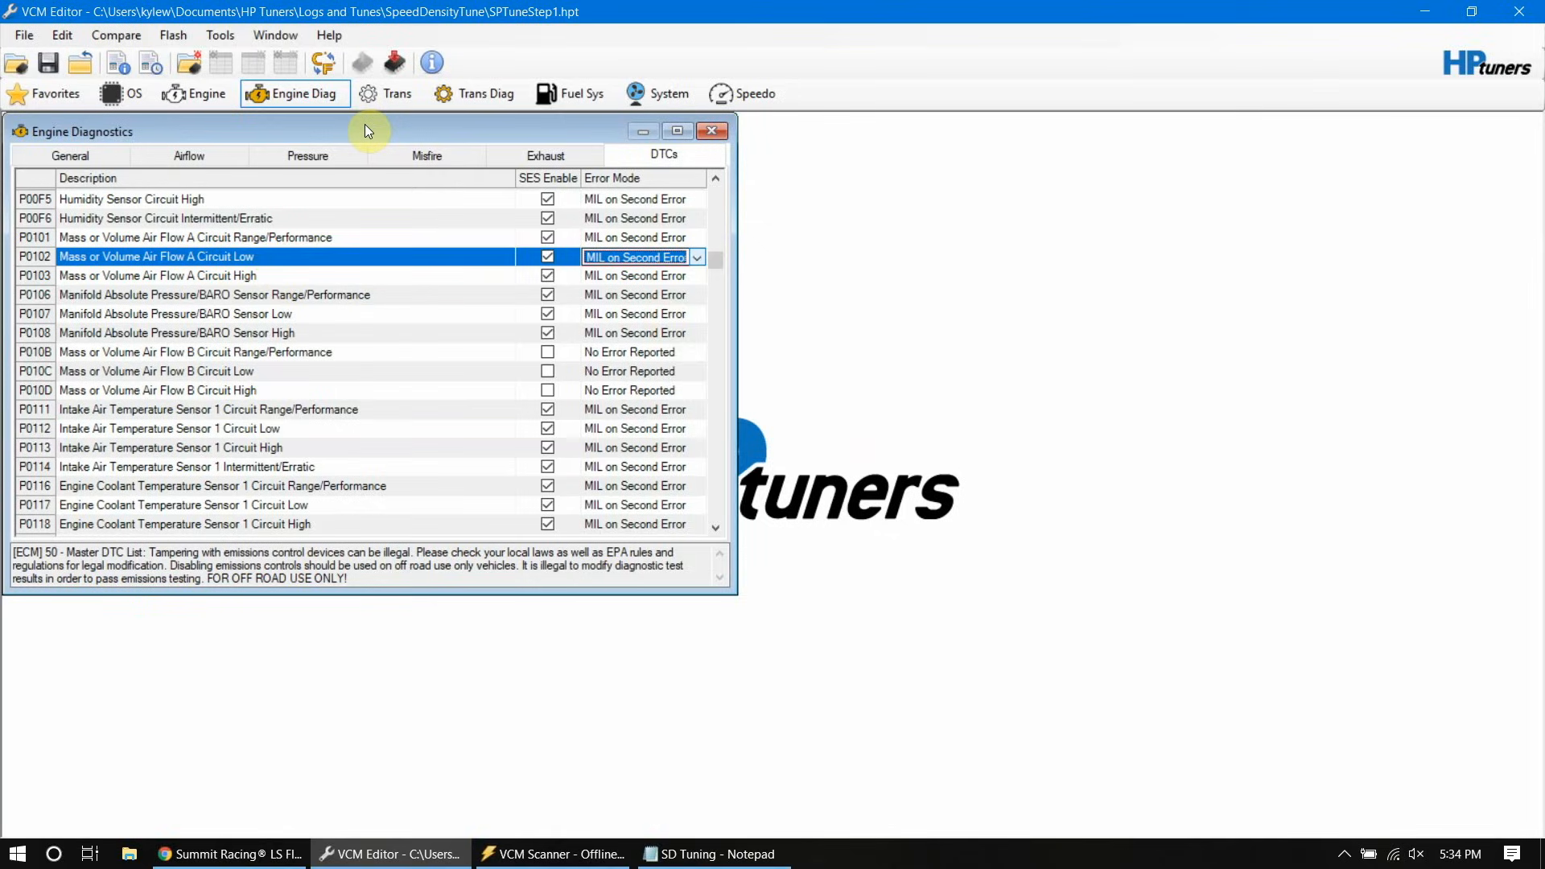
Step: Subtract 5 degrees from every cell of the High Octane main spark advance table
left_click(198, 94)
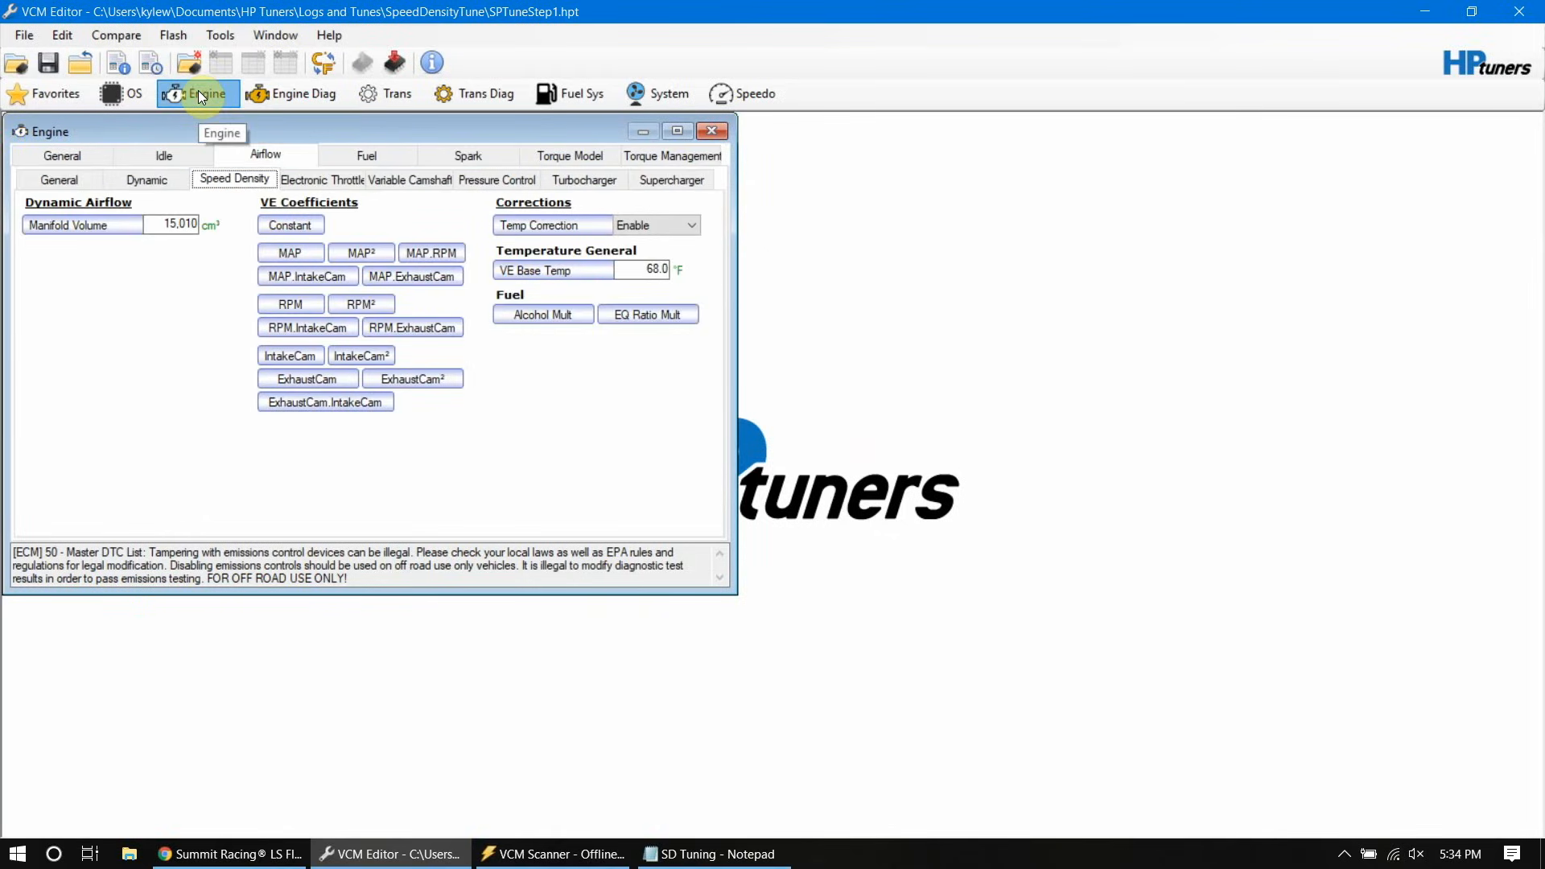
left_click(471, 154)
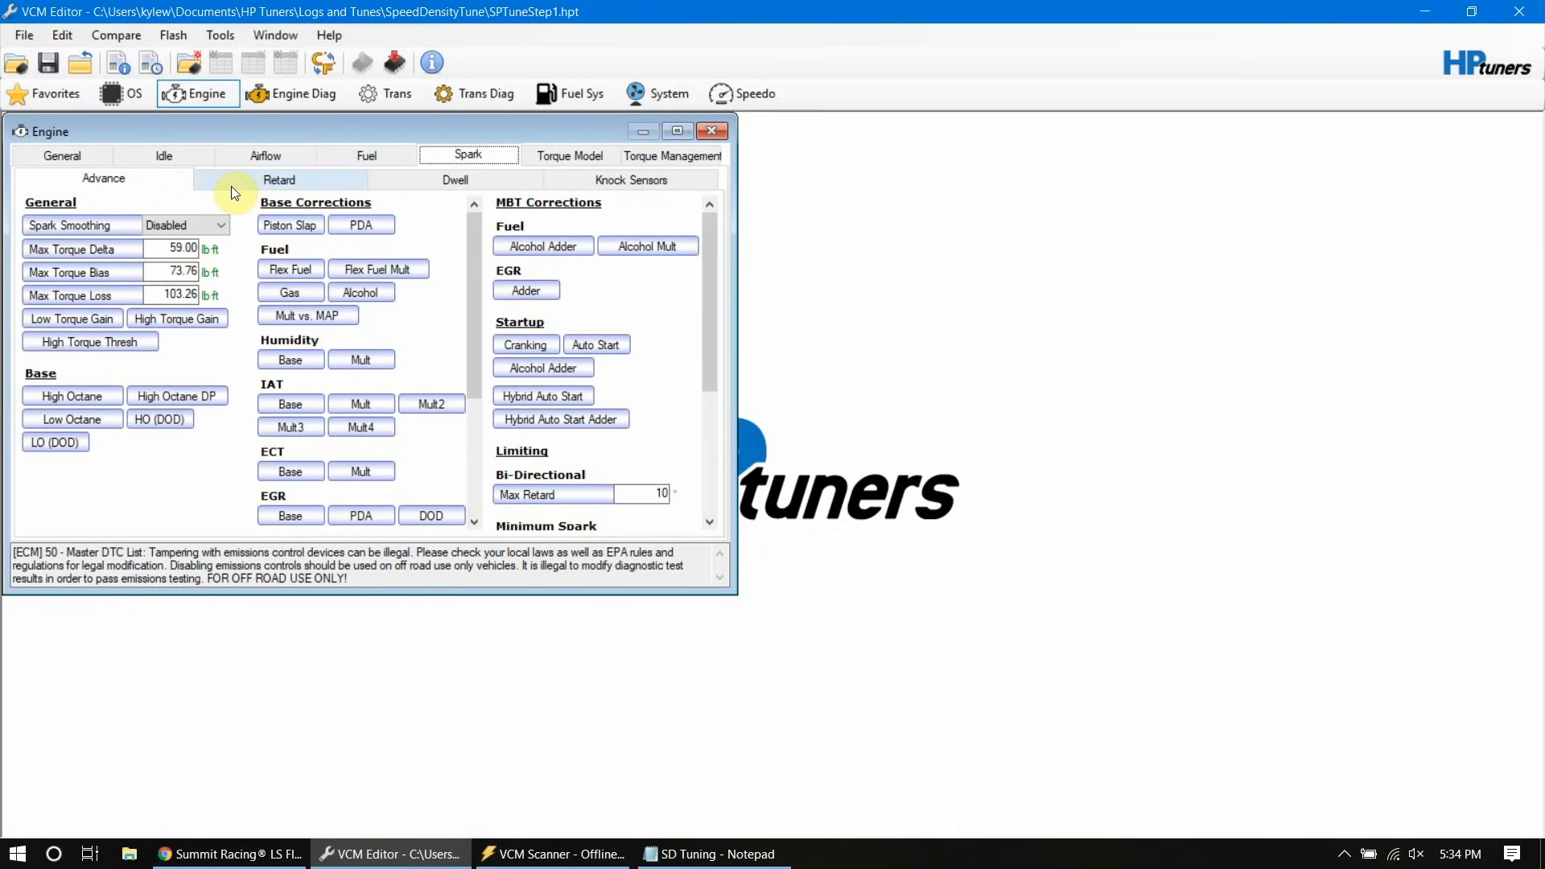
left_click(90, 398)
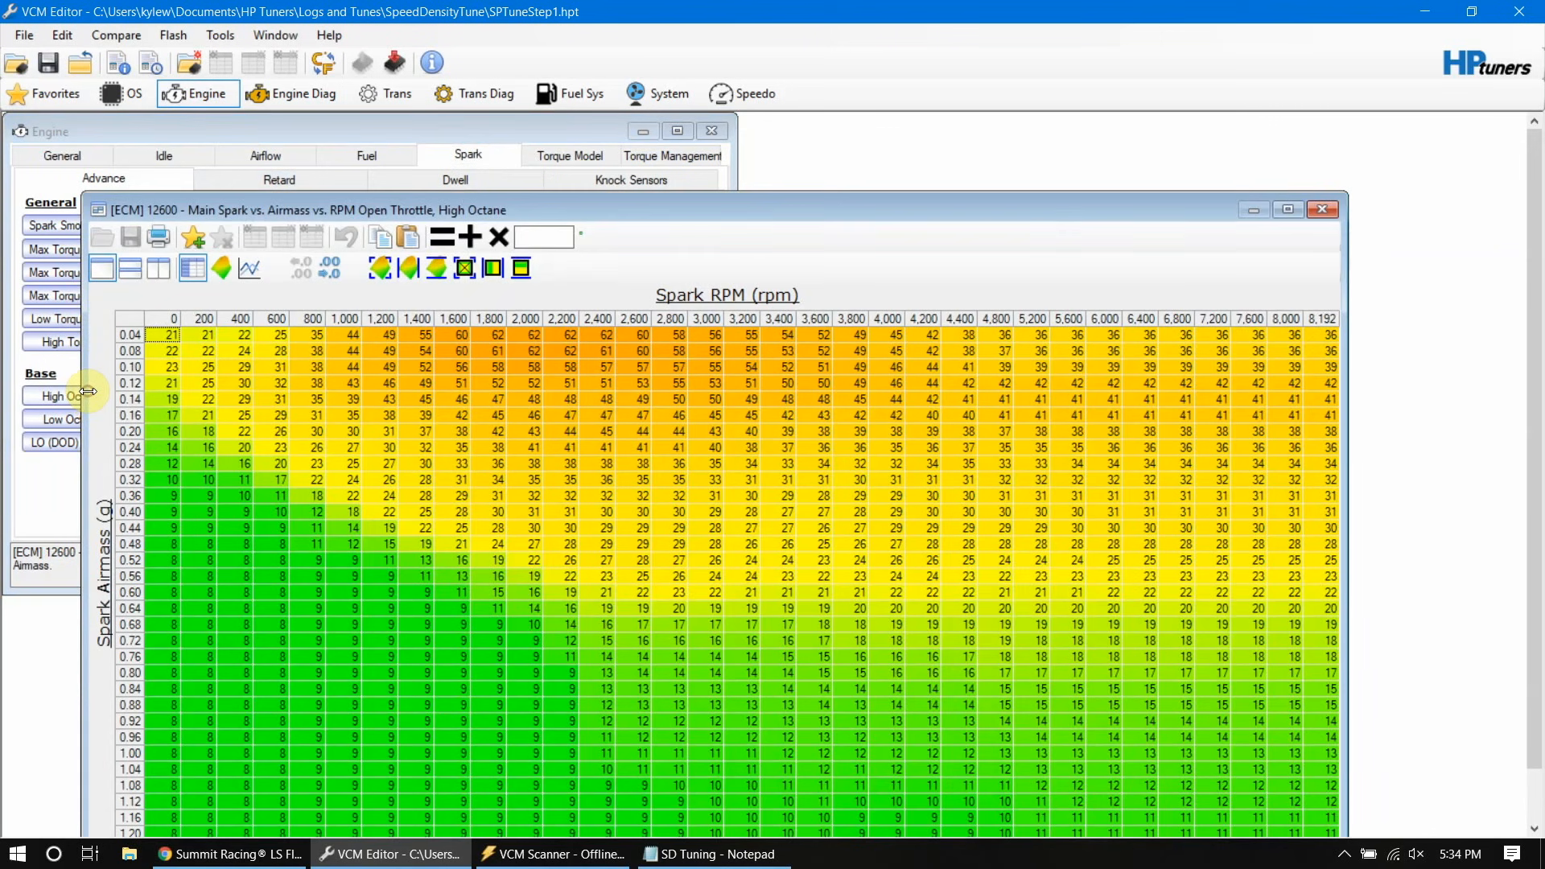
left_click_drag(828, 210, 845, 129)
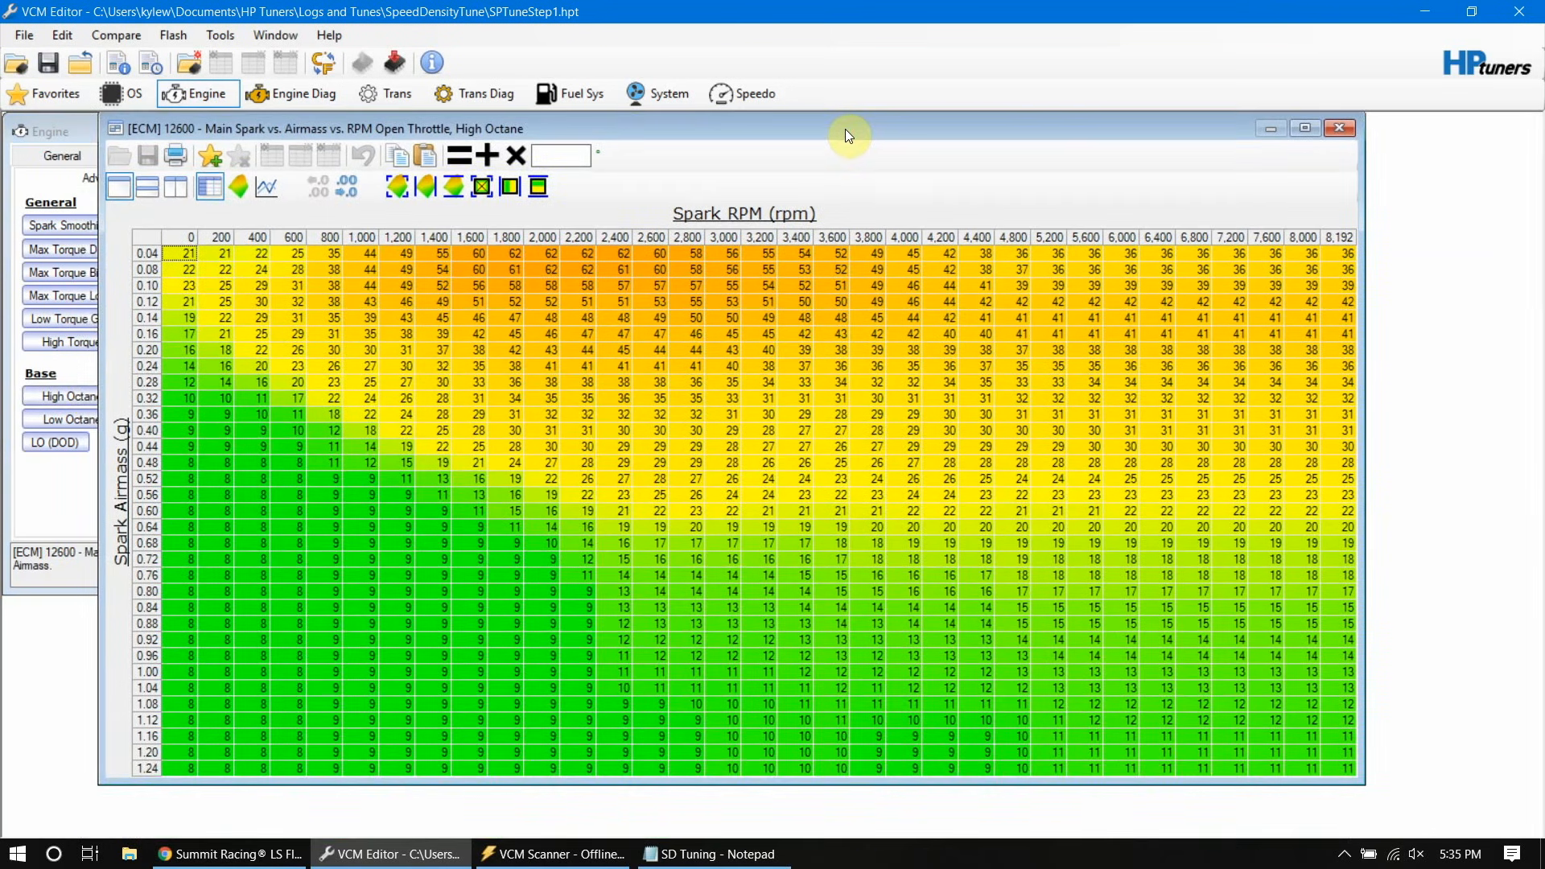
left_click(147, 245)
left_click(548, 151)
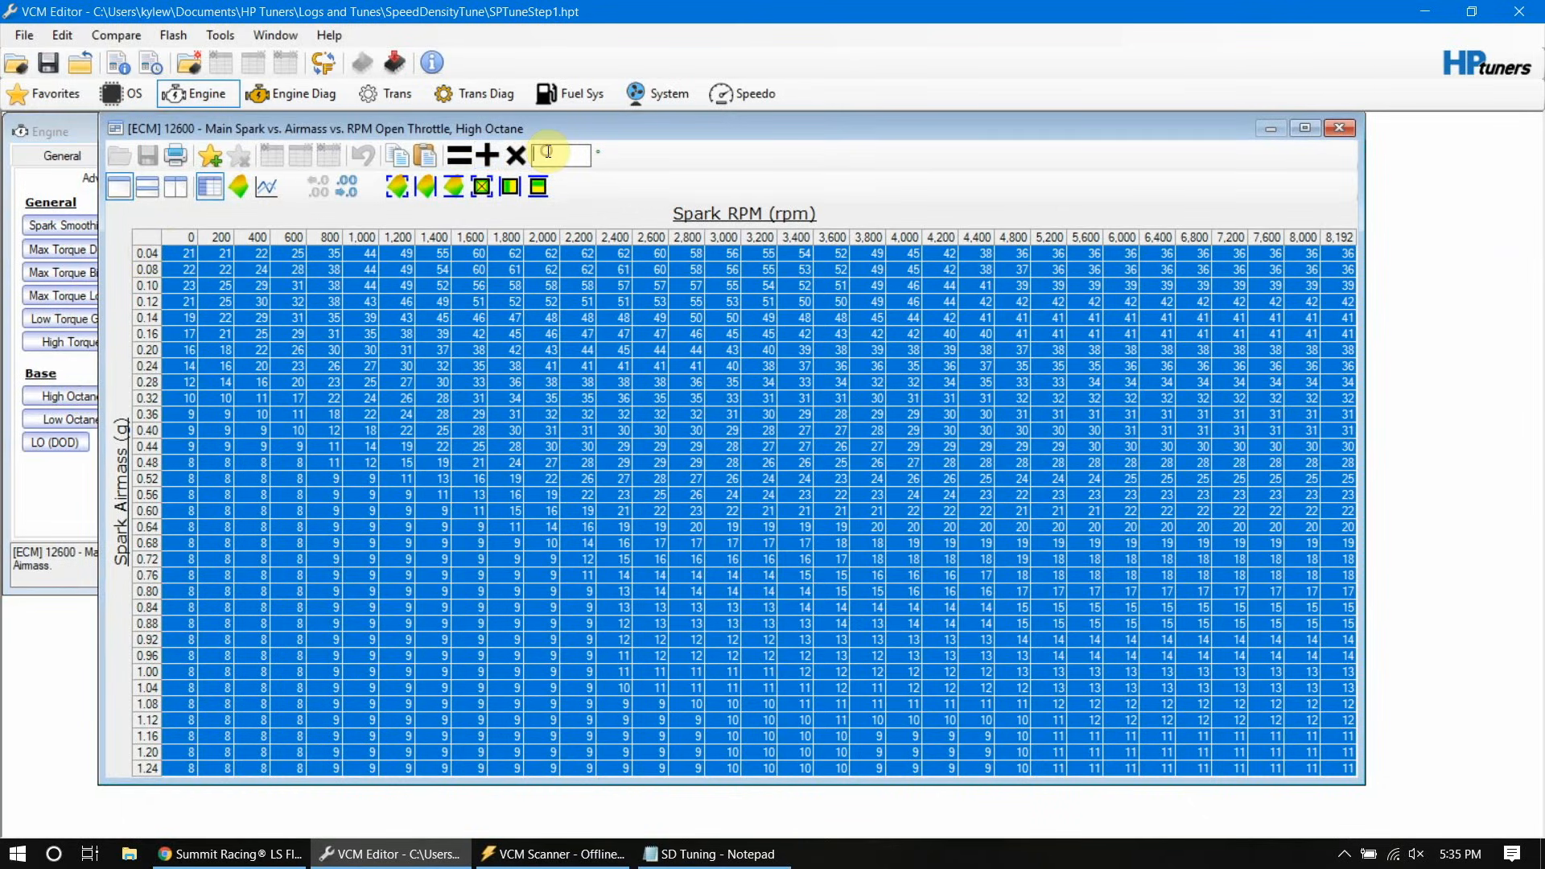
type("-5")
left_click(485, 159)
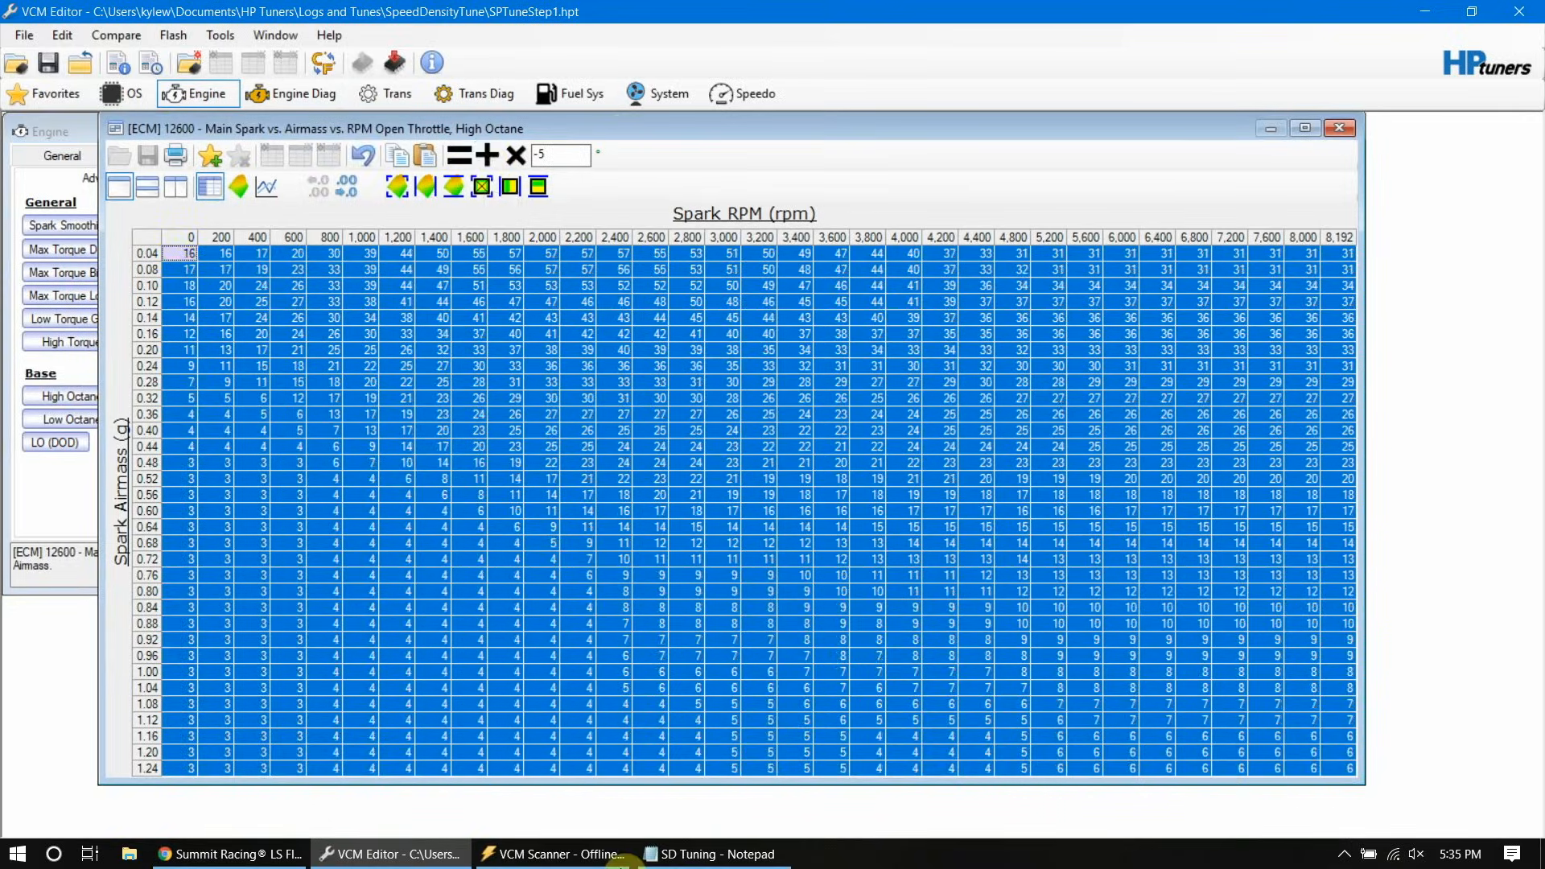
Step: Switch to the Notepad note and add the entry "Engine - Spark - Advance" with "Subtract -5 from base table" below it
left_click(711, 858)
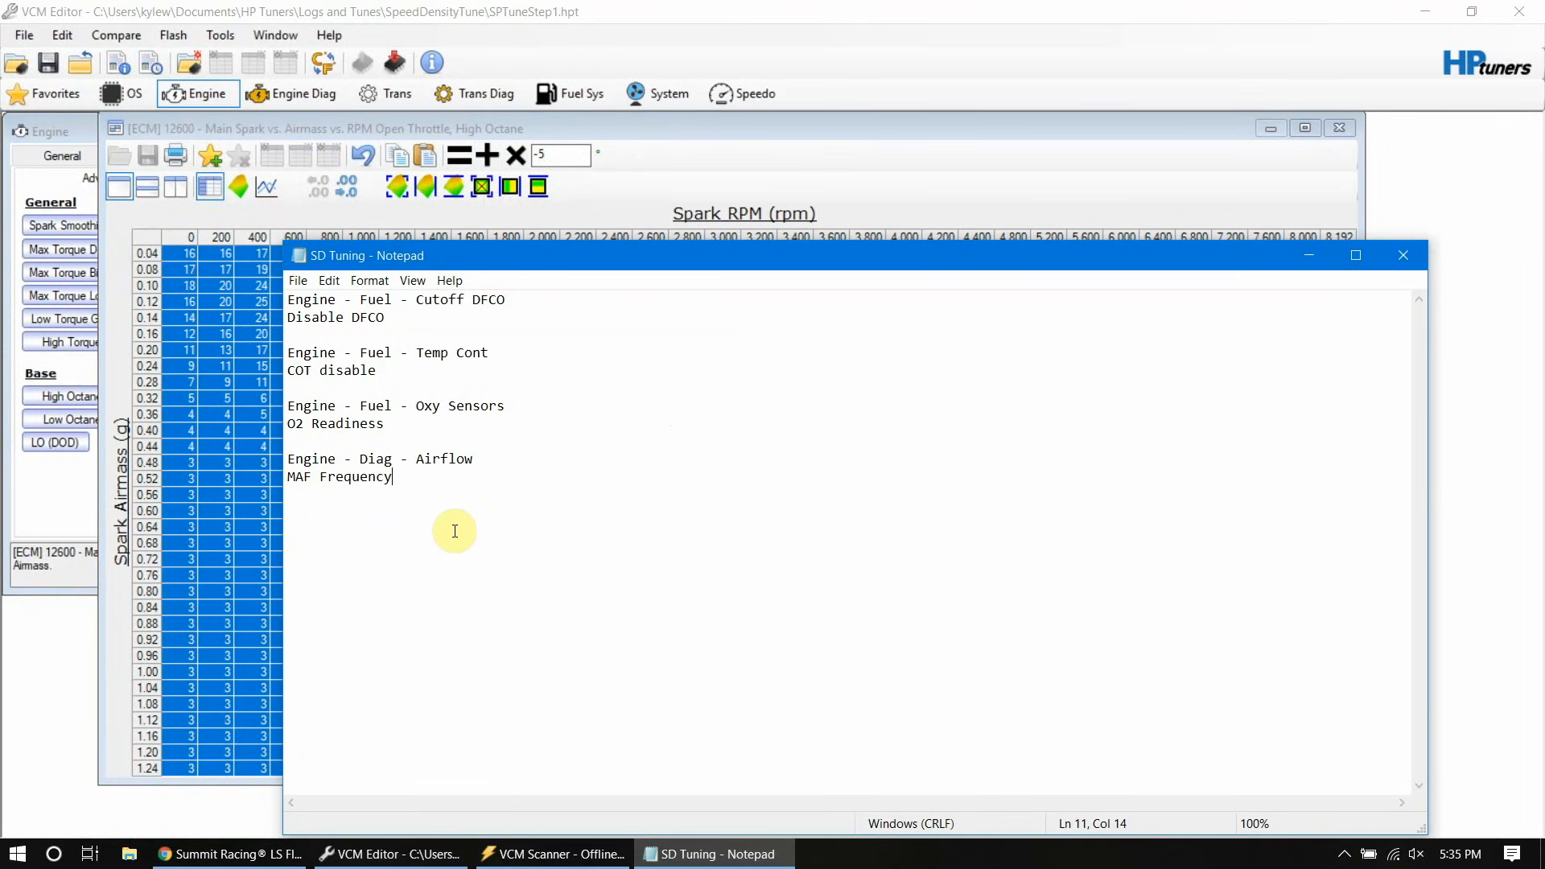
key("Return")
type("Engine - Spark - Advance")
key("Return")
type("Subra")
key("BackSpace")
key("BackSpace")
type("tra")
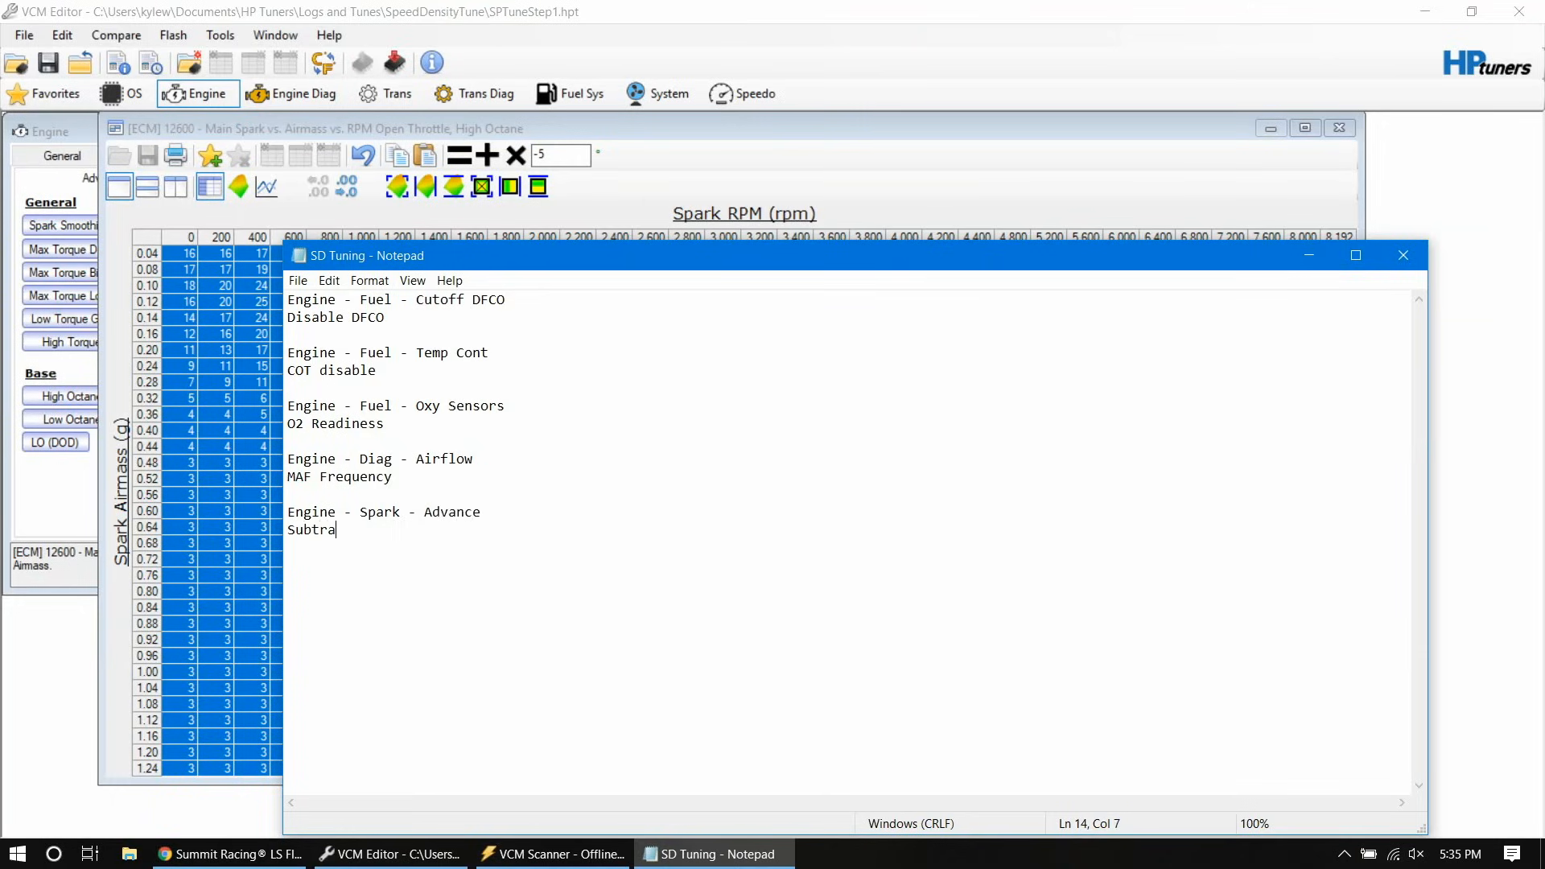
type("ct -5 from base table")
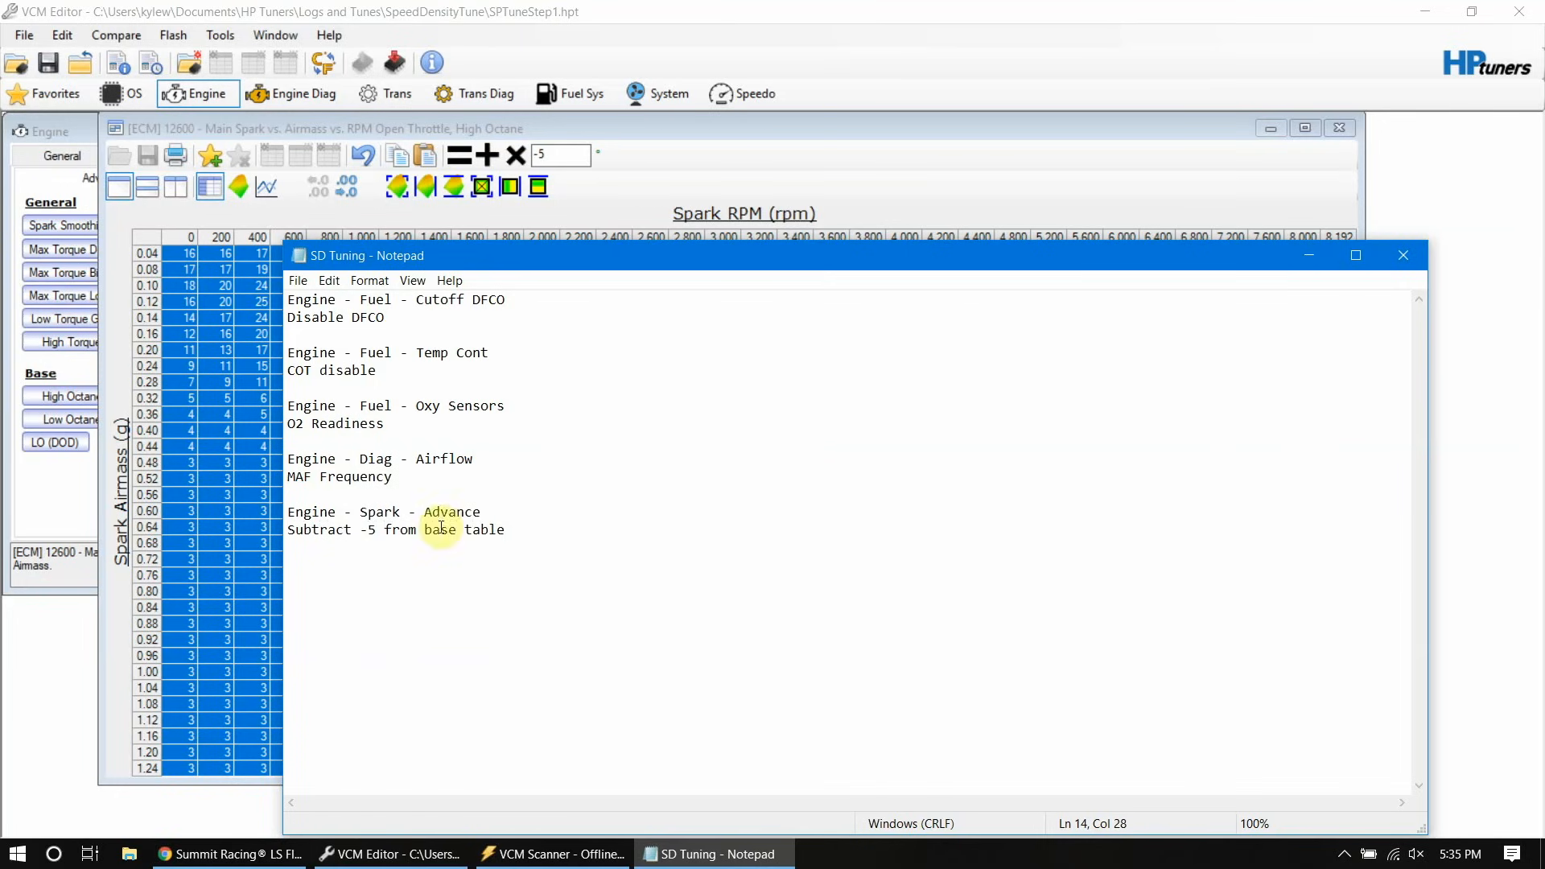
Step: Return to VCM Editor and subtract 5 degrees from every cell of the High Octane DP main spark table
left_click(1111, 198)
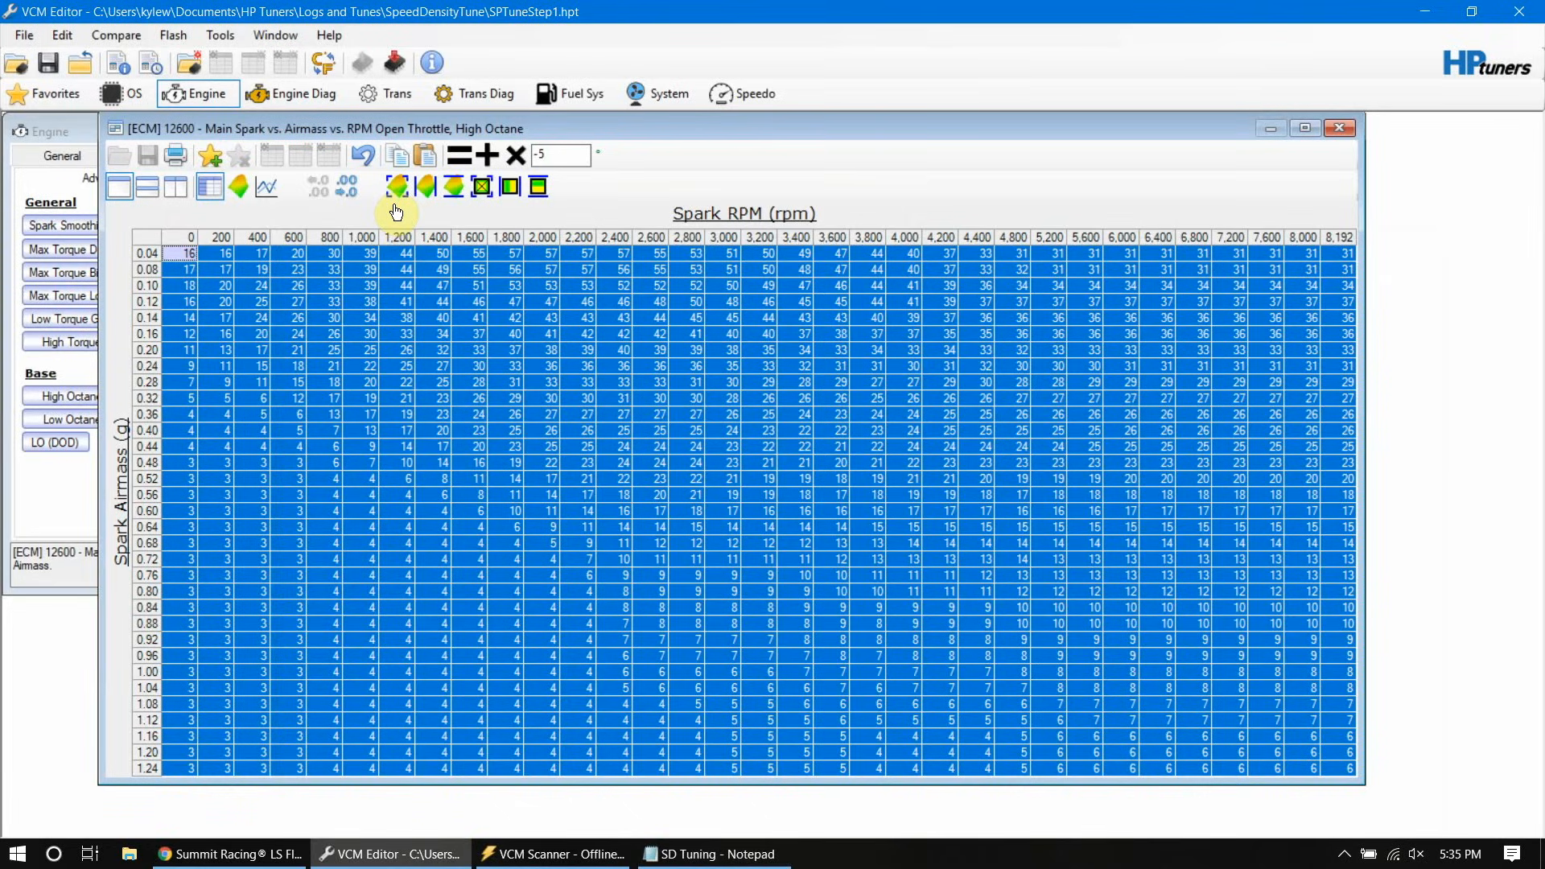
left_click(1337, 128)
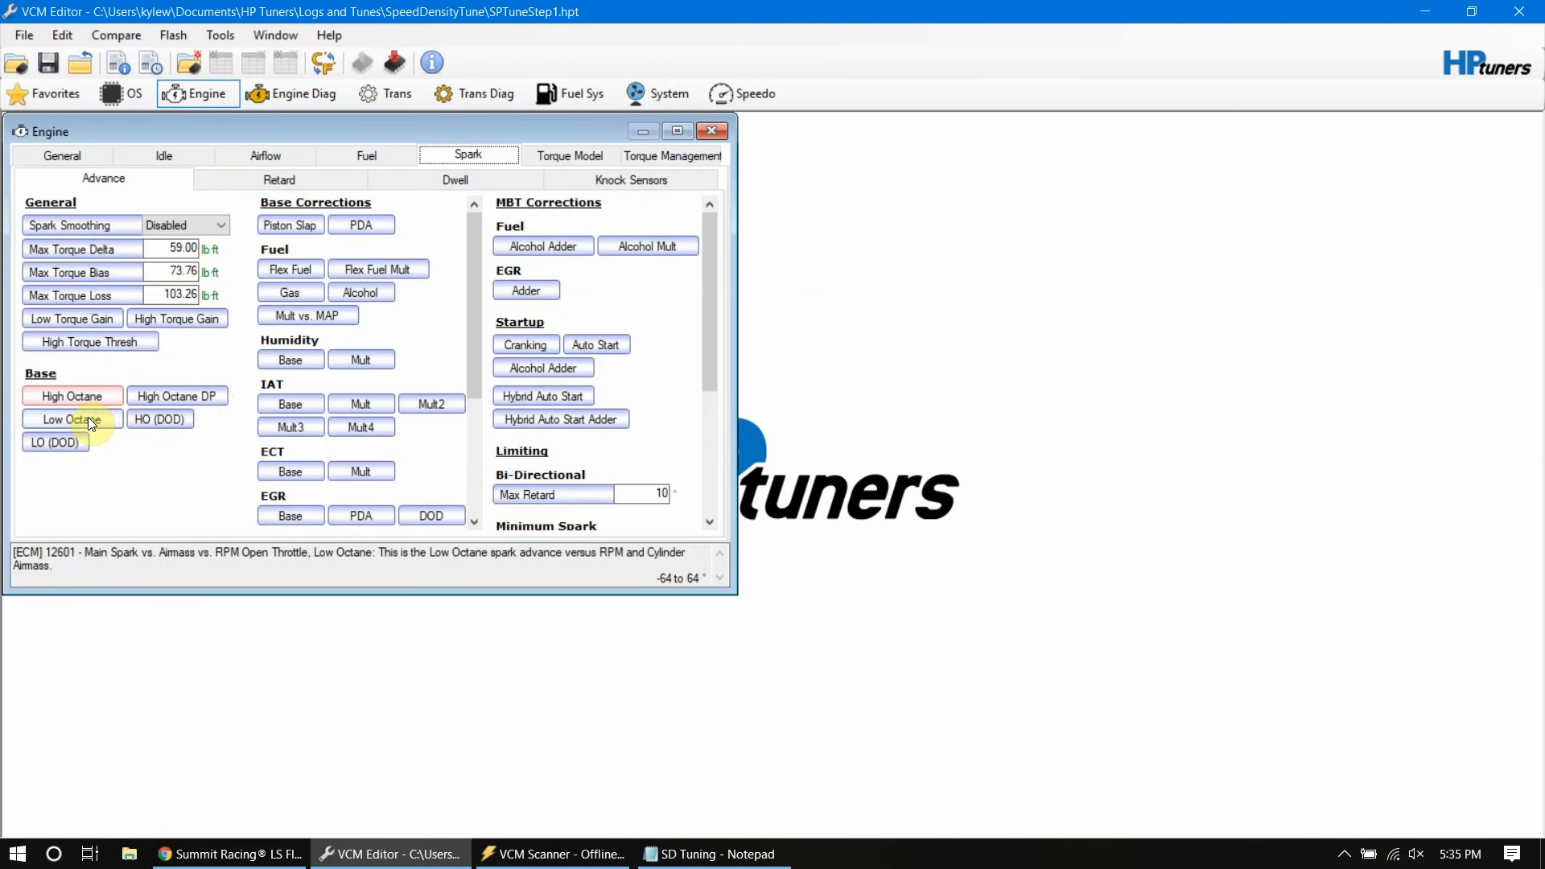
left_click(178, 394)
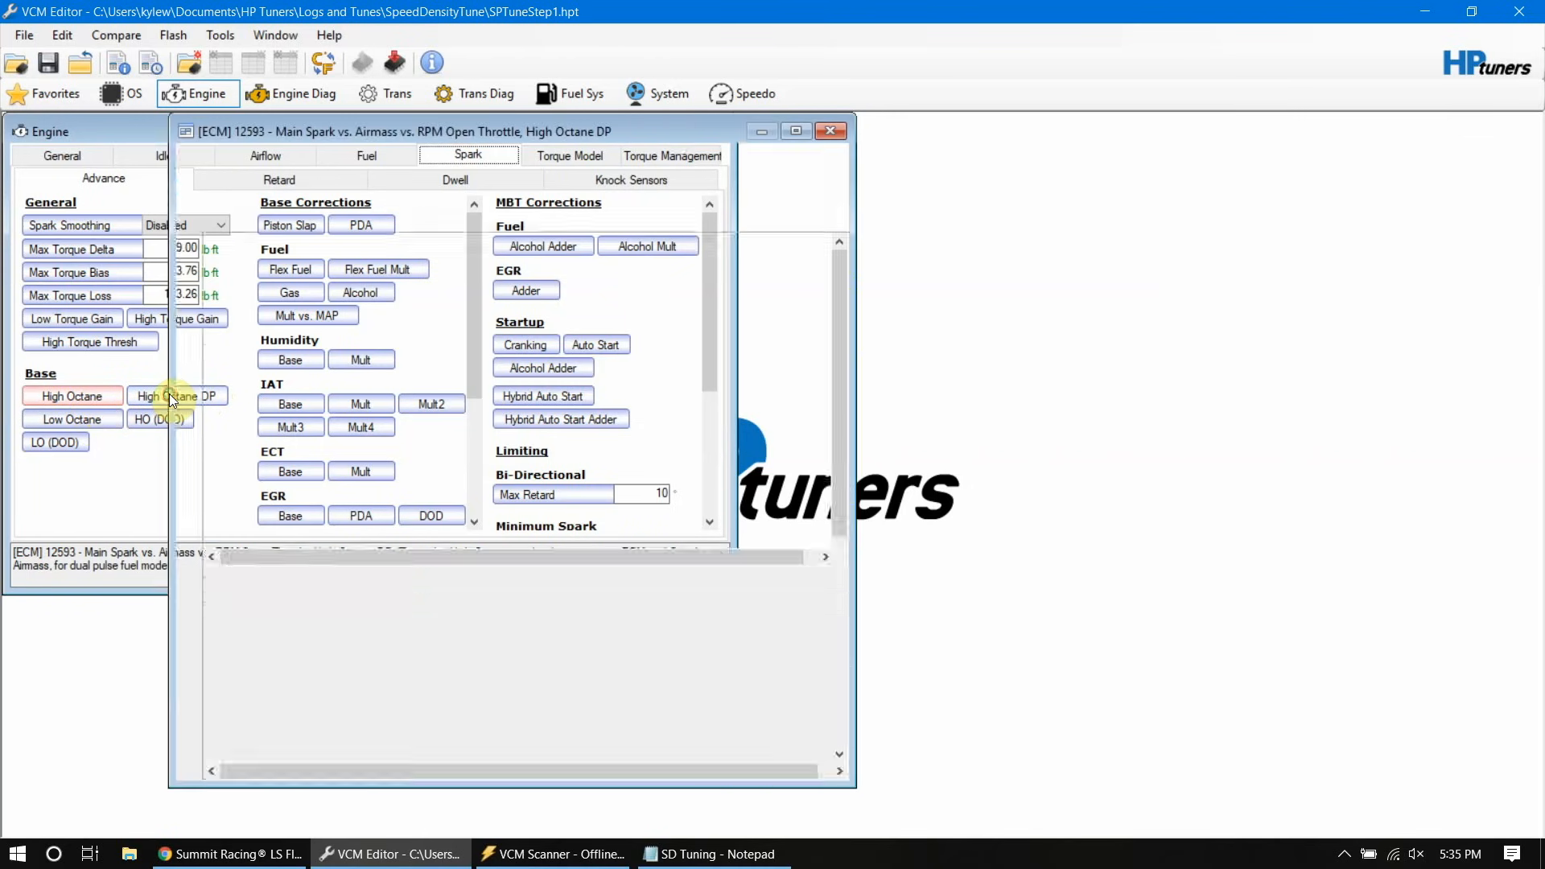
left_click(220, 241)
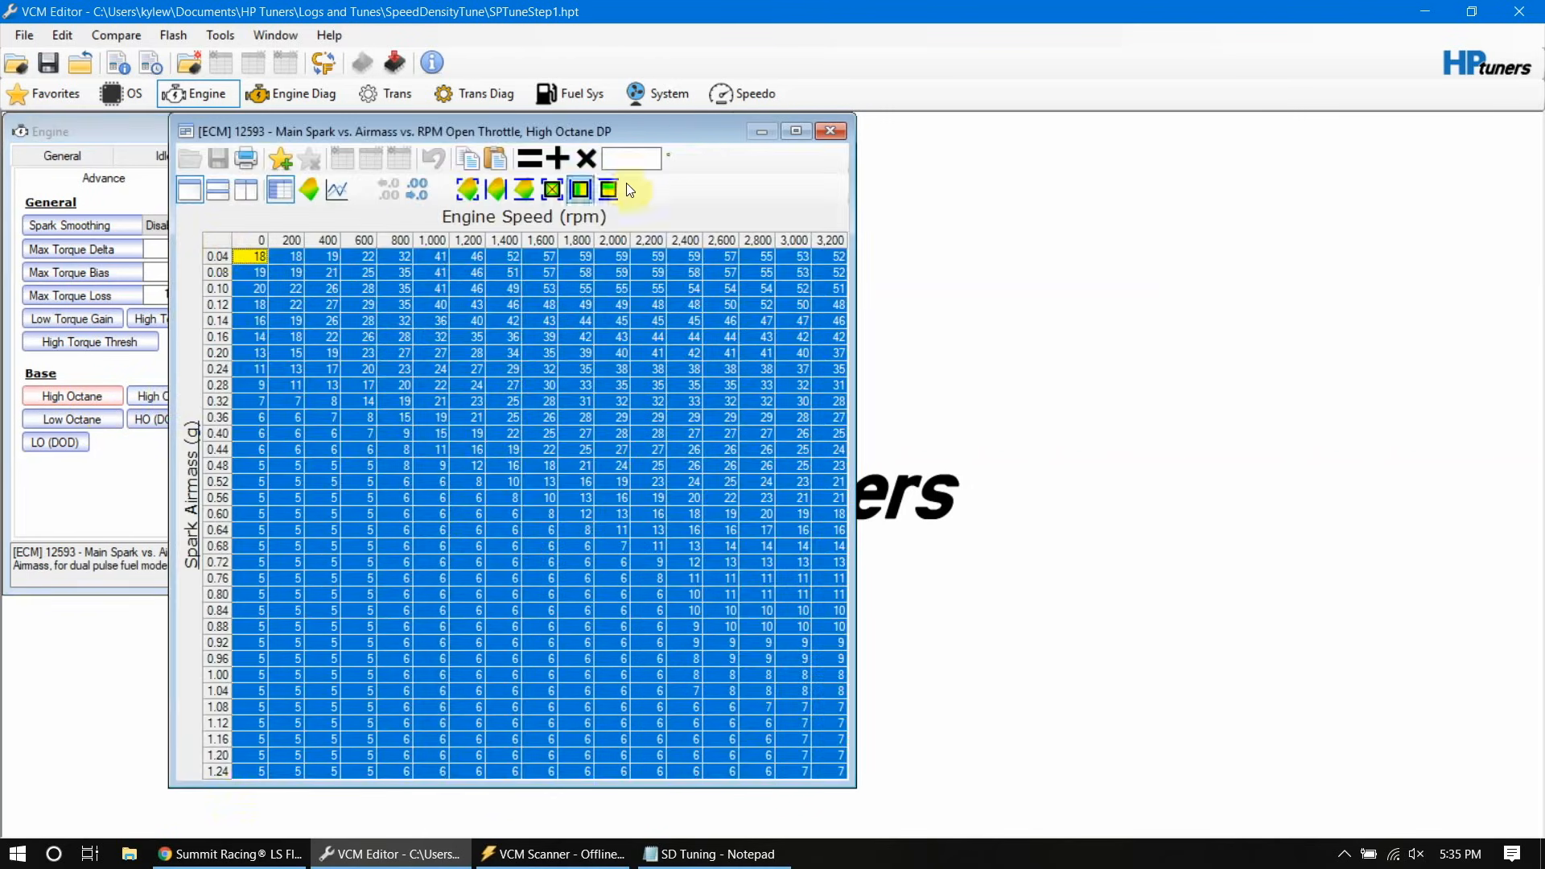
left_click(636, 164)
type("-5")
left_click(558, 156)
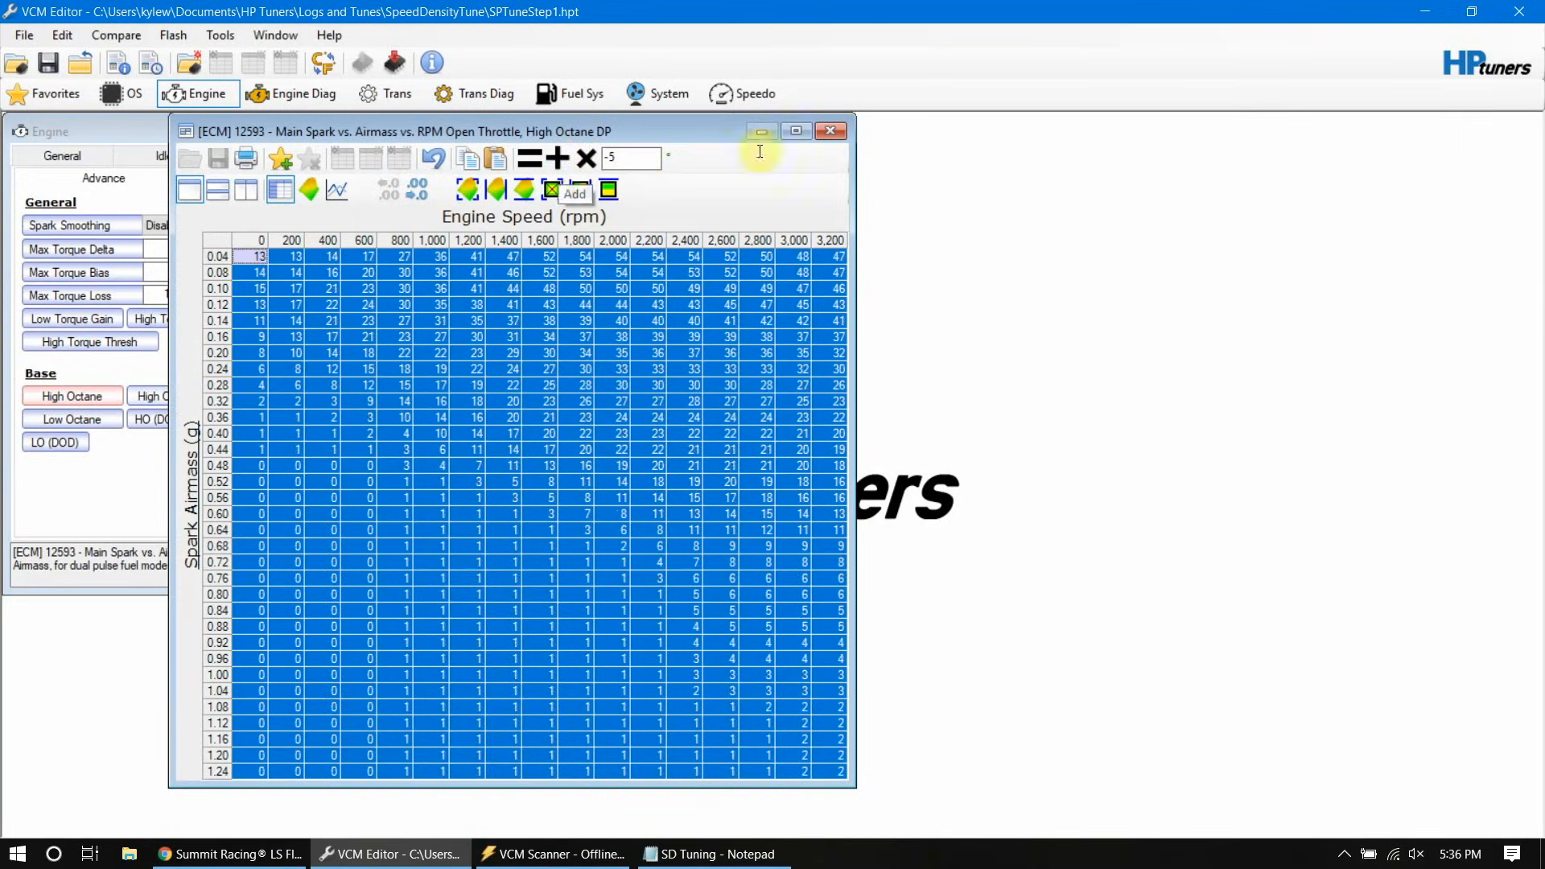
left_click(833, 130)
Step: Subtract 5 degrees from every cell of the Low Octane main spark advance table, and close the table
left_click(95, 418)
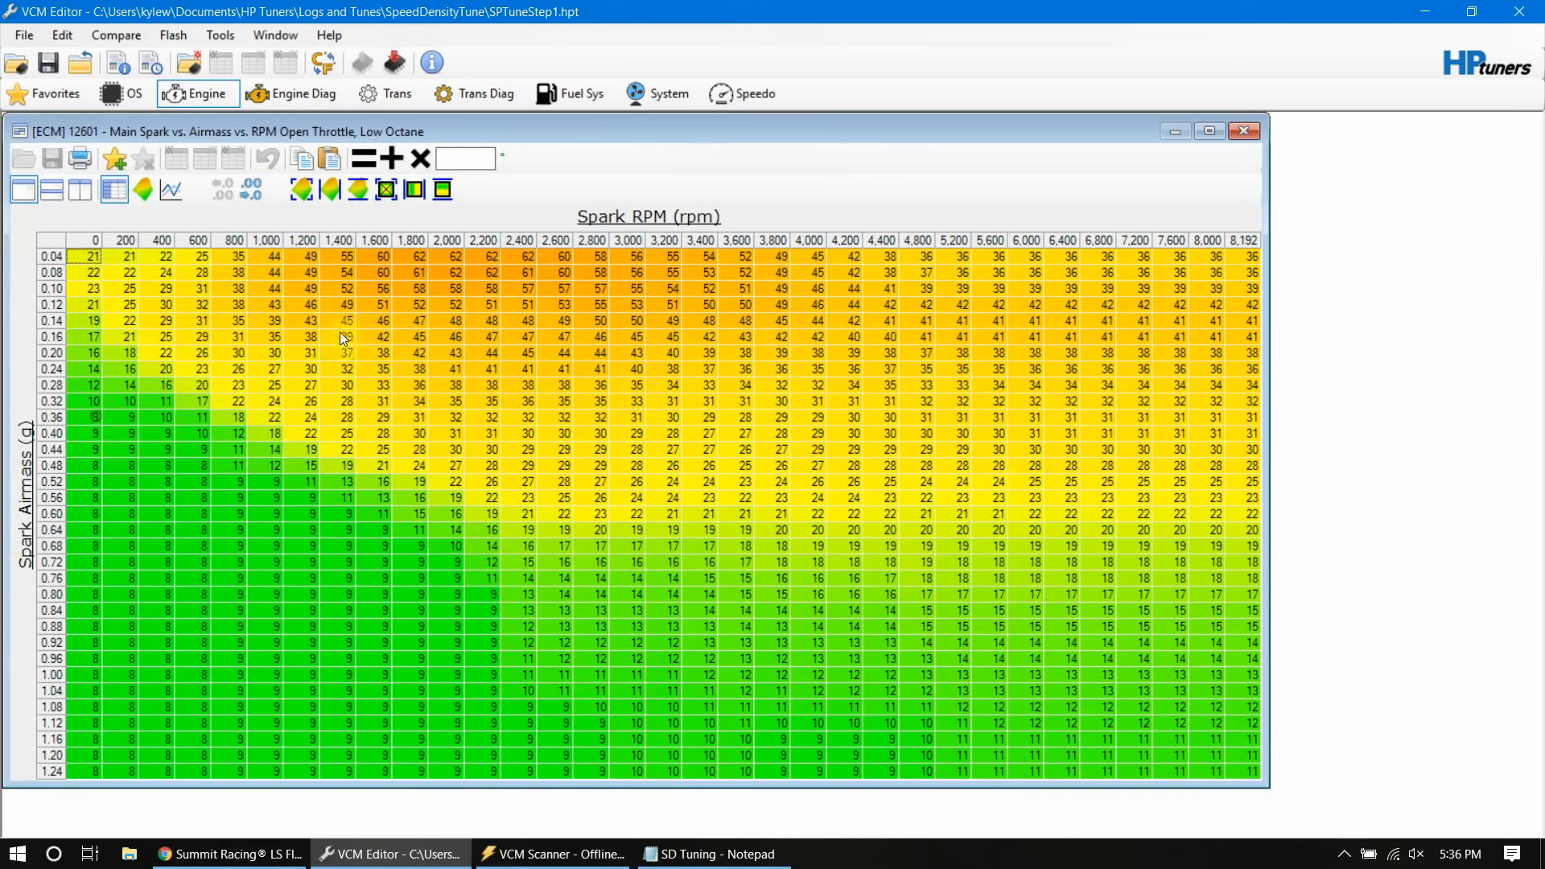
left_click(463, 163)
type("-5")
left_click(47, 245)
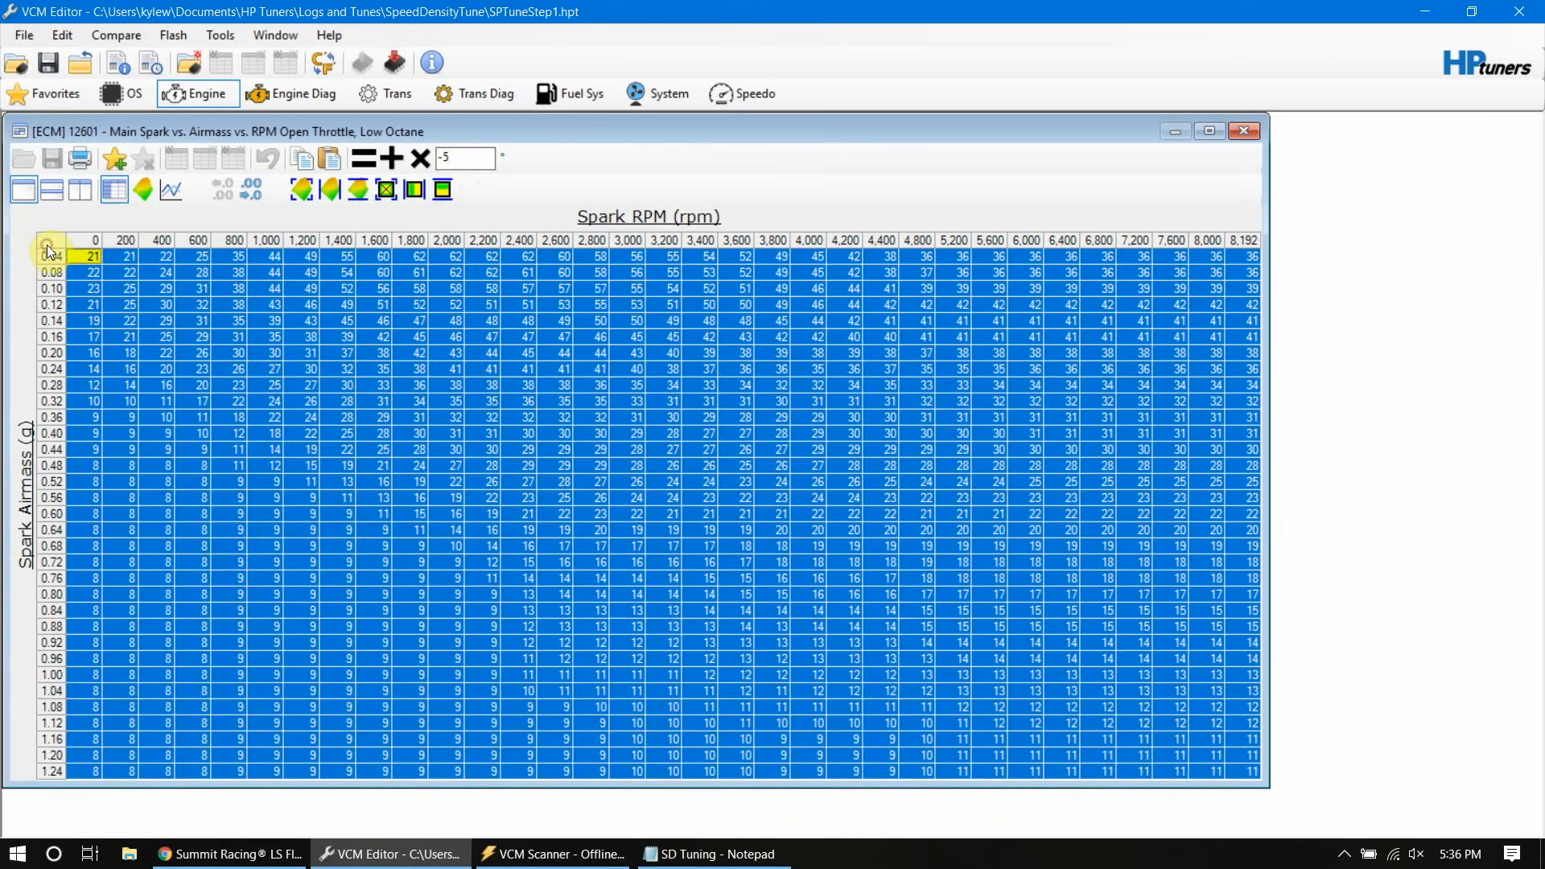
left_click(392, 159)
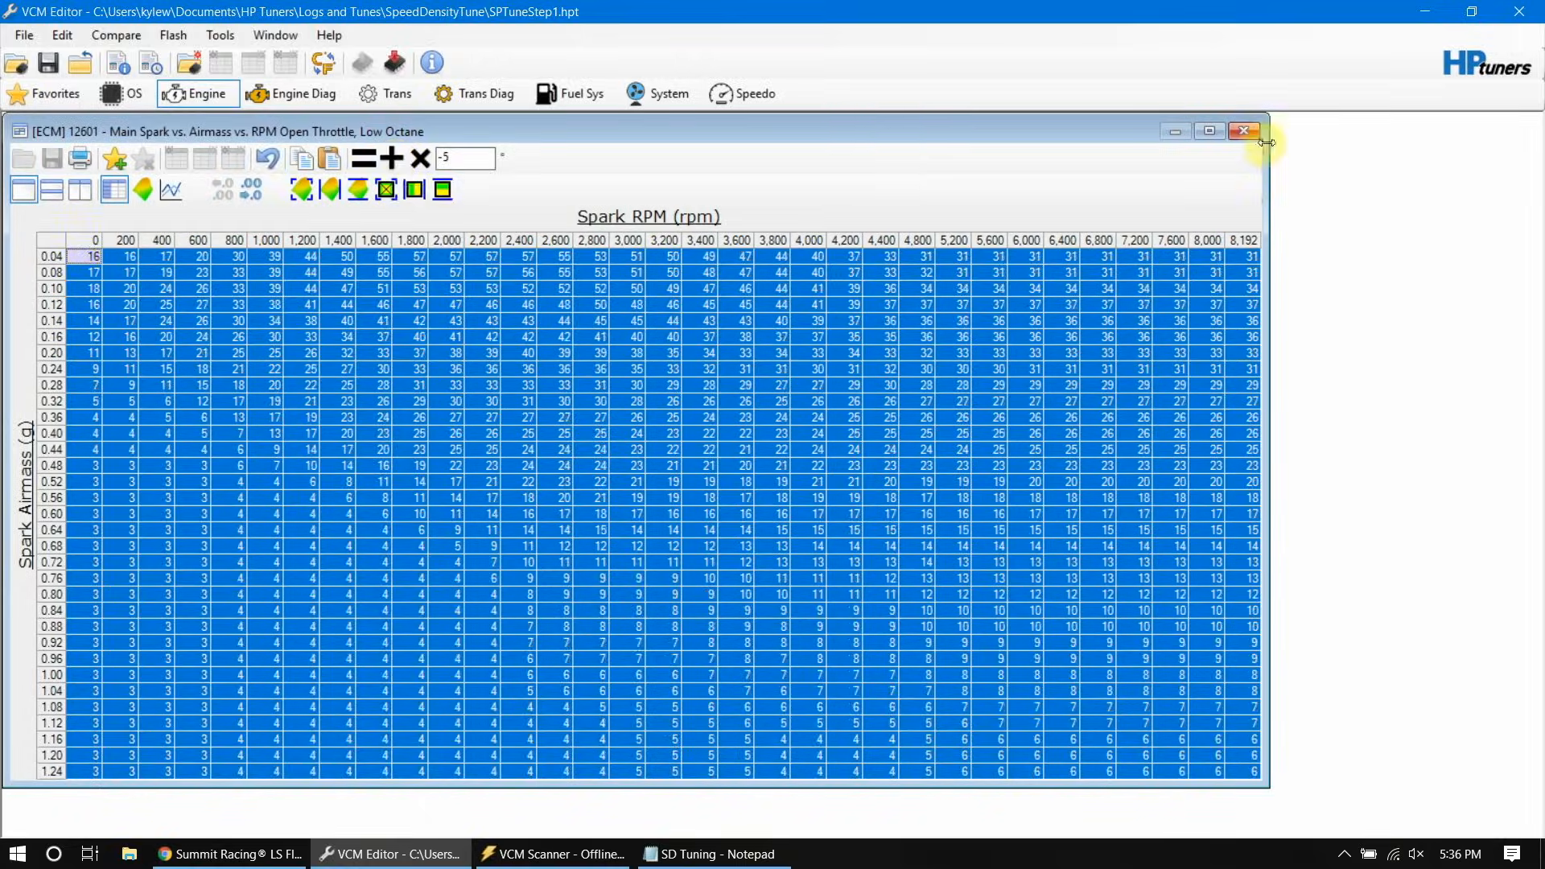
left_click(1243, 130)
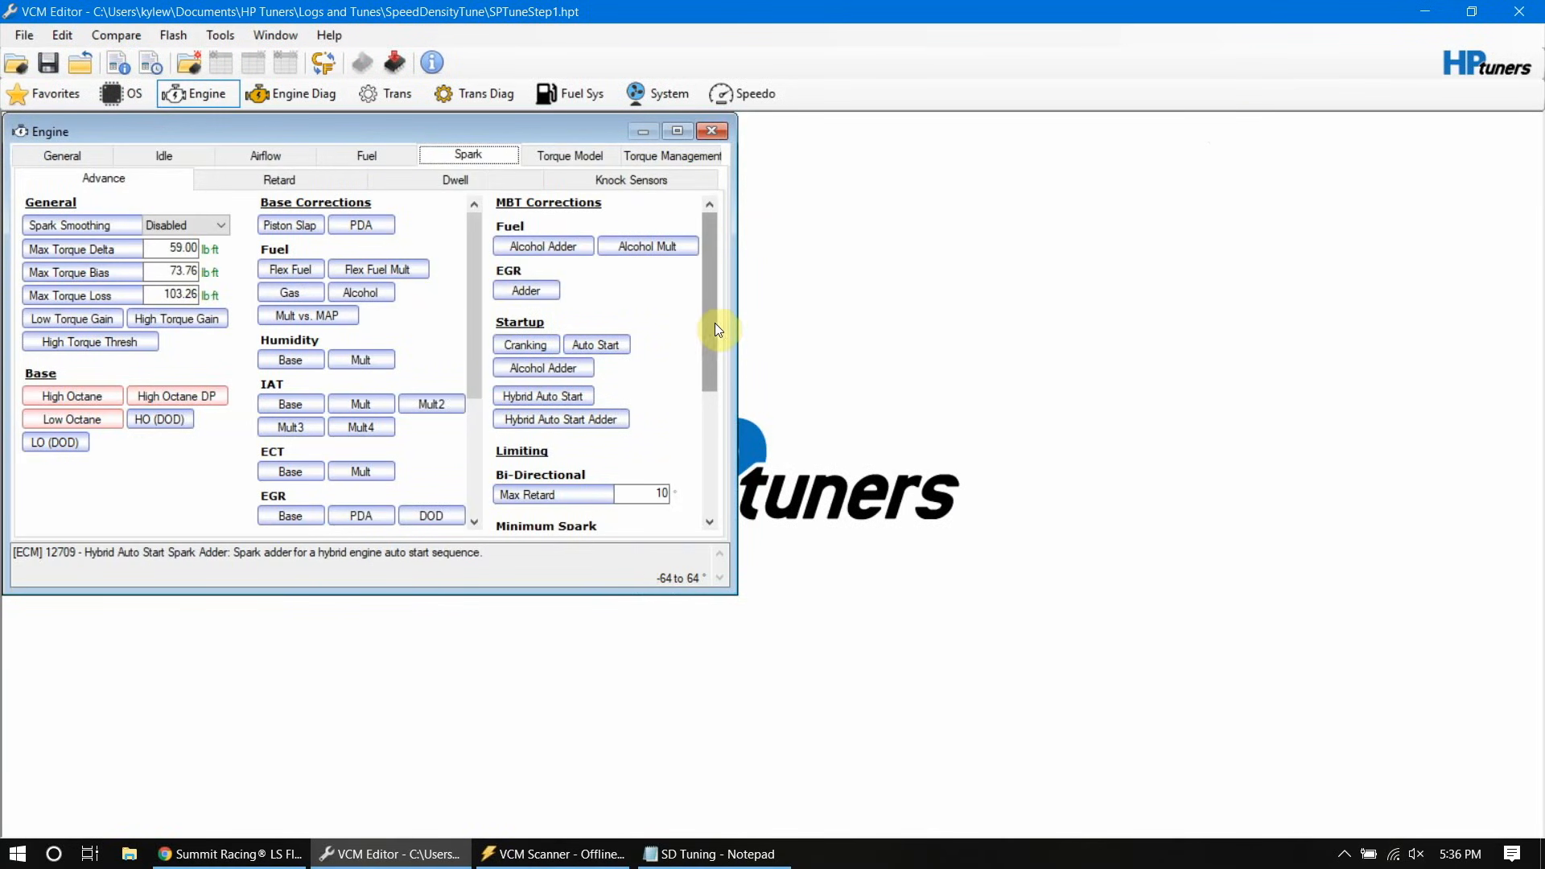
Step: Show the engine's general fuel settings and open the Virtual Volumetric Efficiency table editor
scroll(710, 321, "down", 3)
left_click_drag(718, 292, 721, 230)
left_click(375, 160)
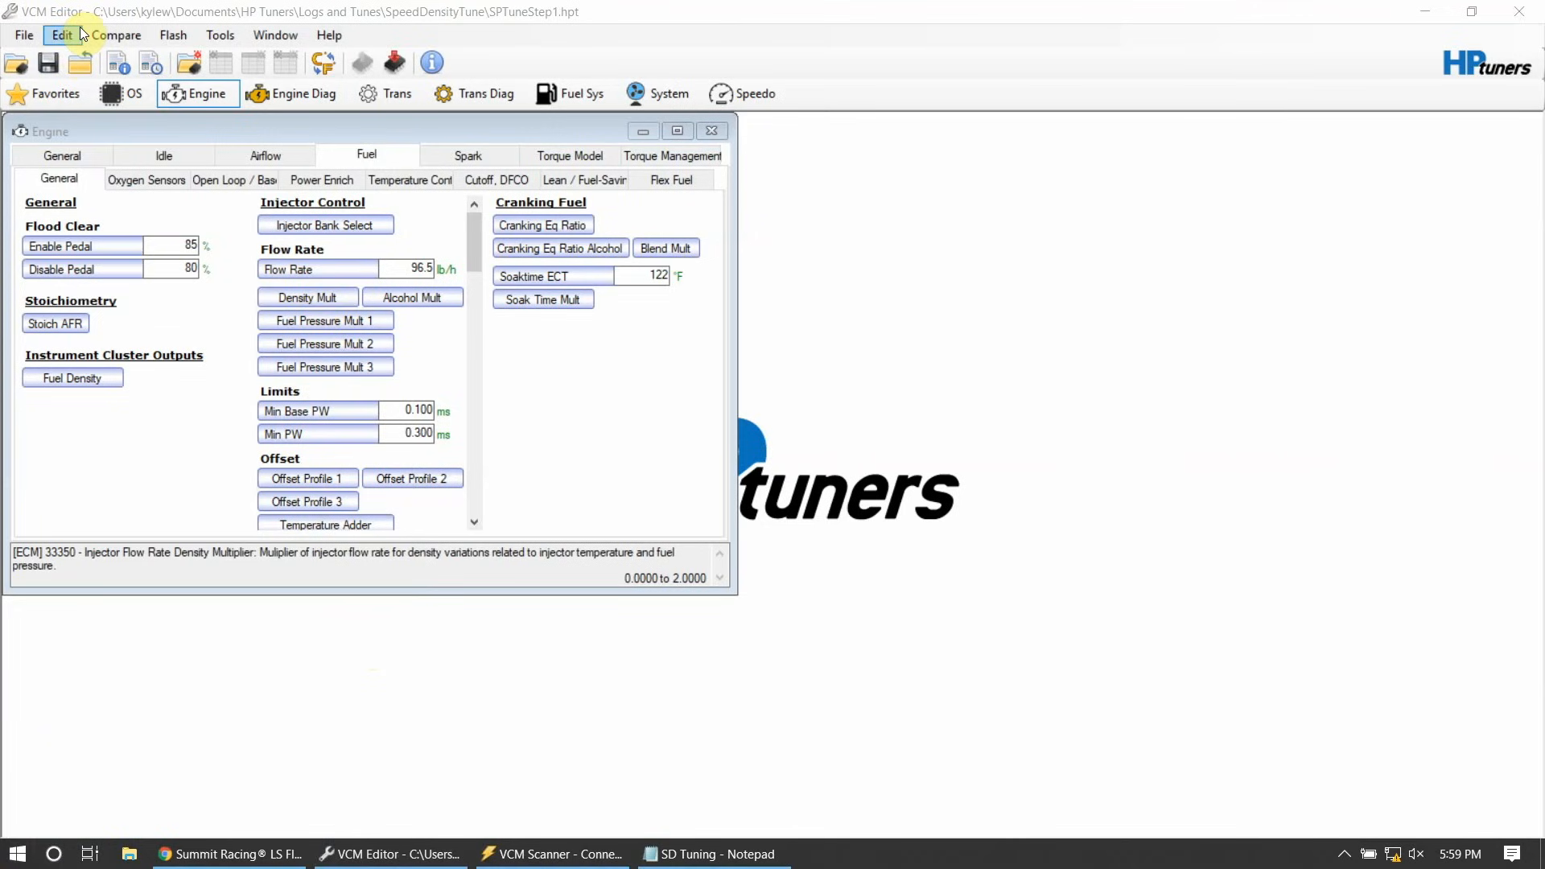
left_click(65, 36)
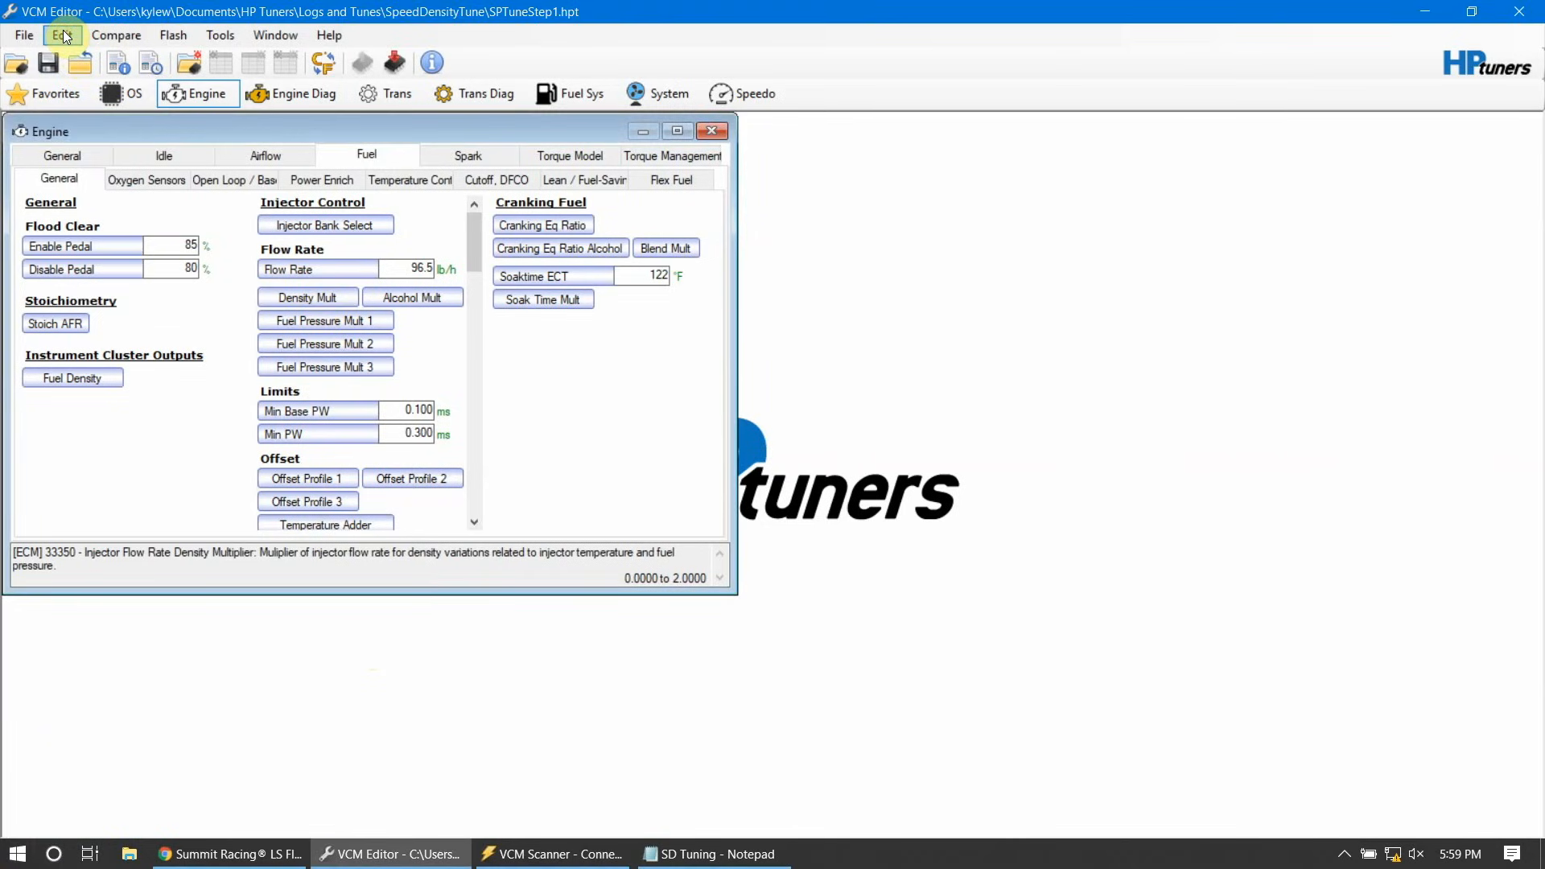
left_click(64, 35)
left_click(163, 111)
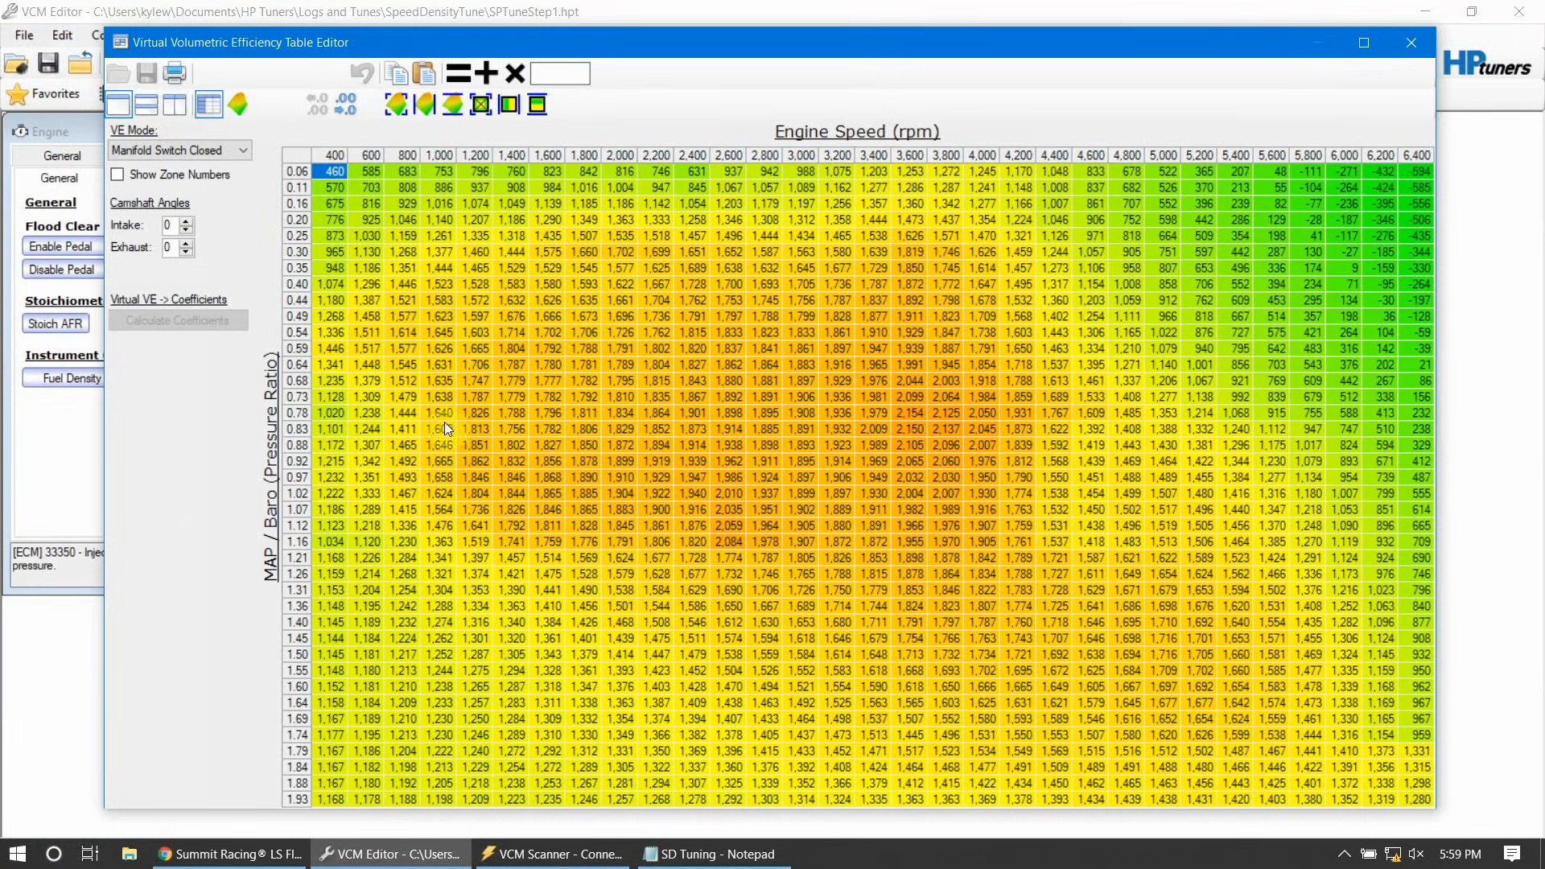
Step: Switch to VCM Scanner and search for "MAP" among the channels to insert at the blank row below Delivered Engine Torque
mouse_move(564, 857)
left_click(602, 856)
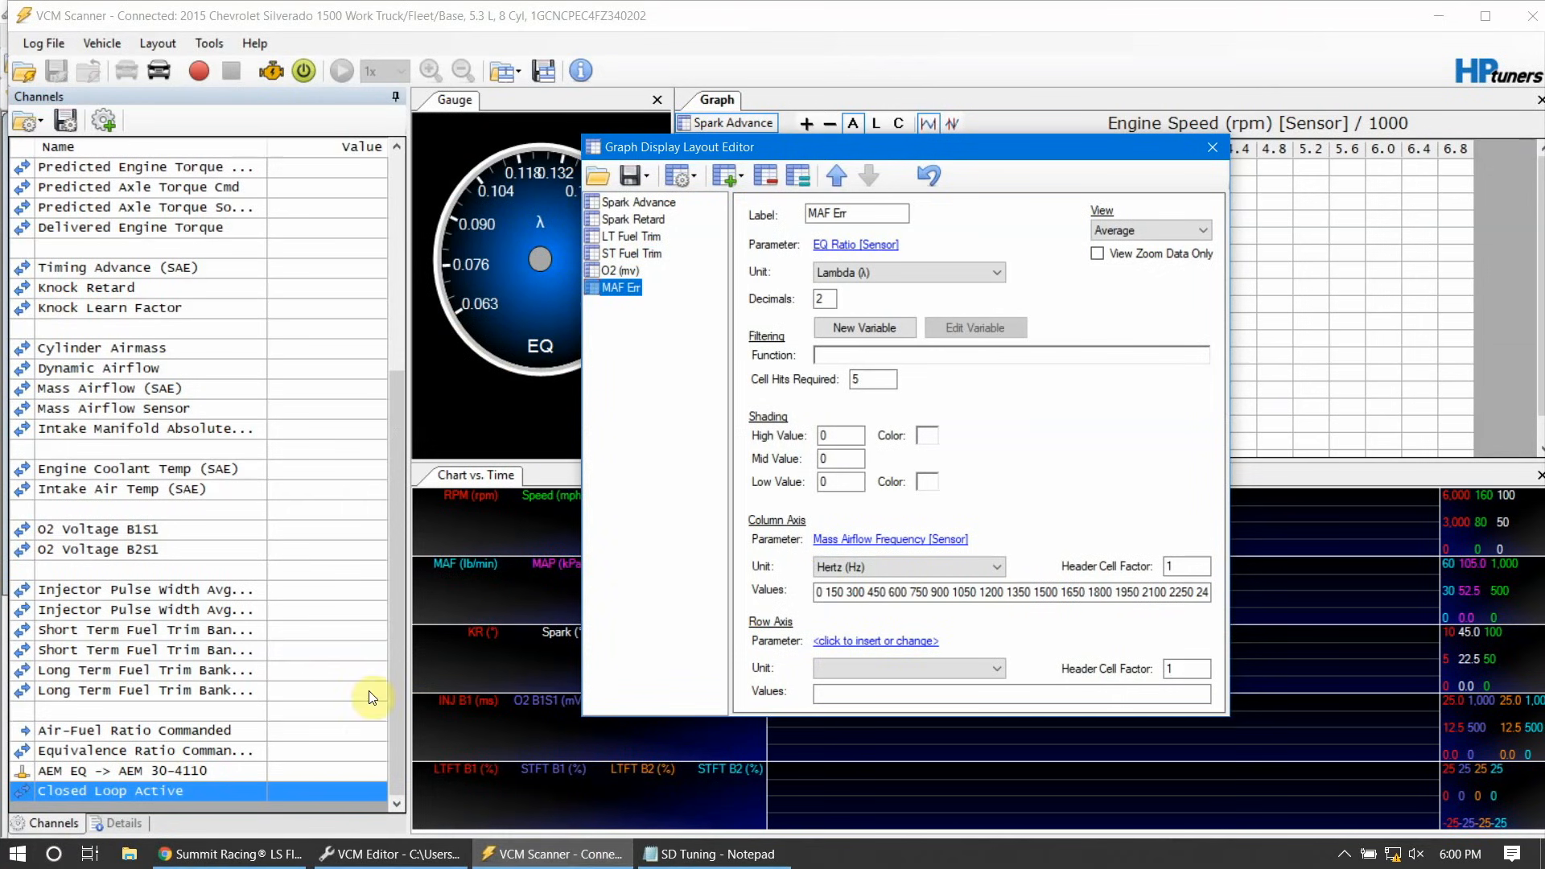
left_click(1210, 146)
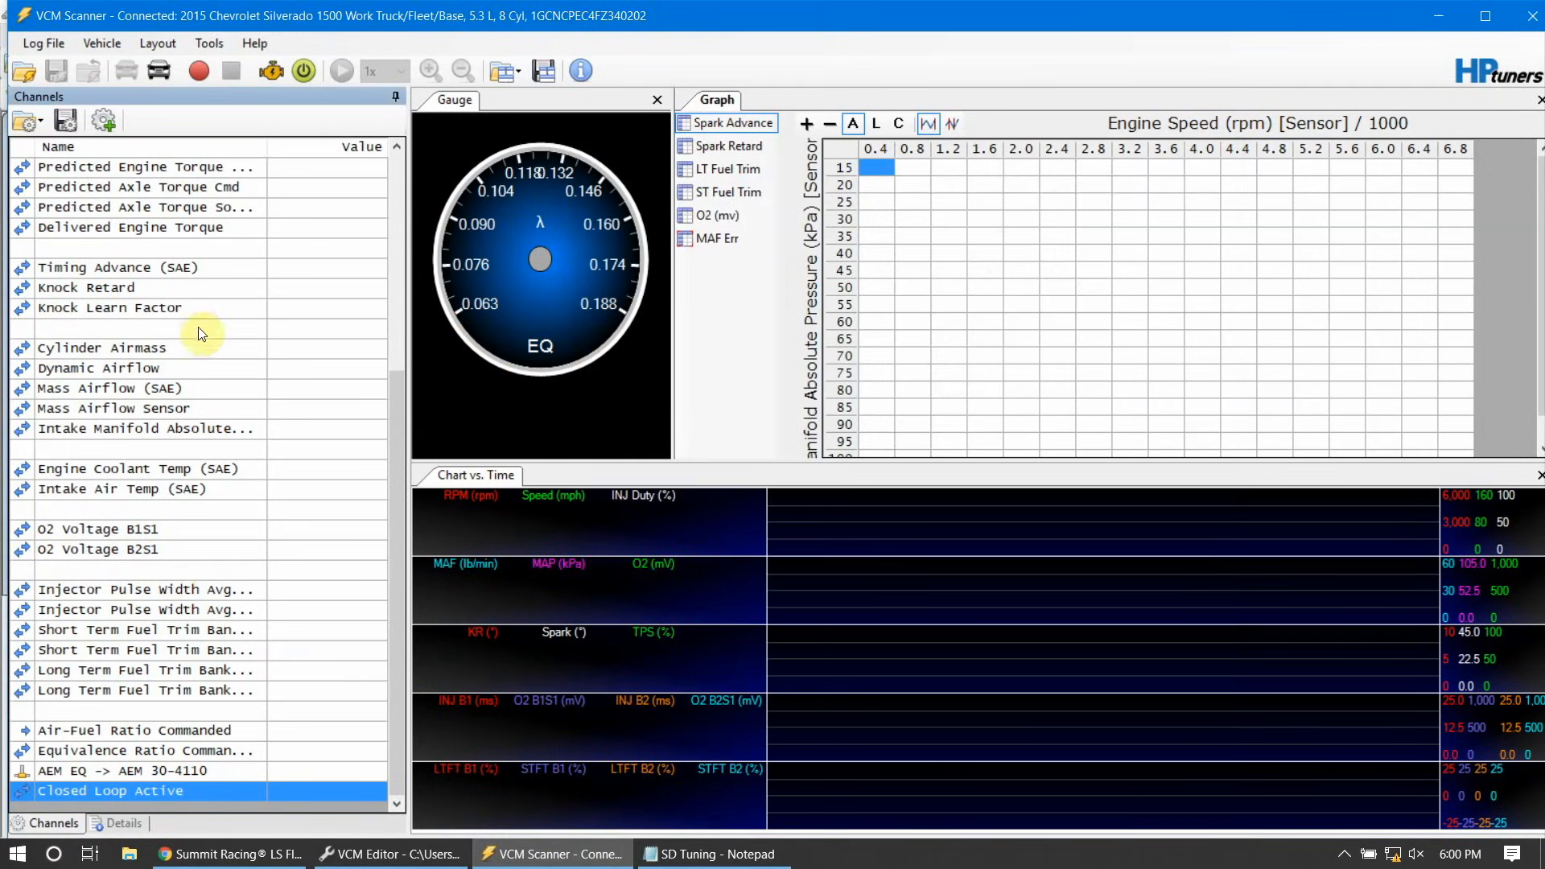
left_click(156, 250)
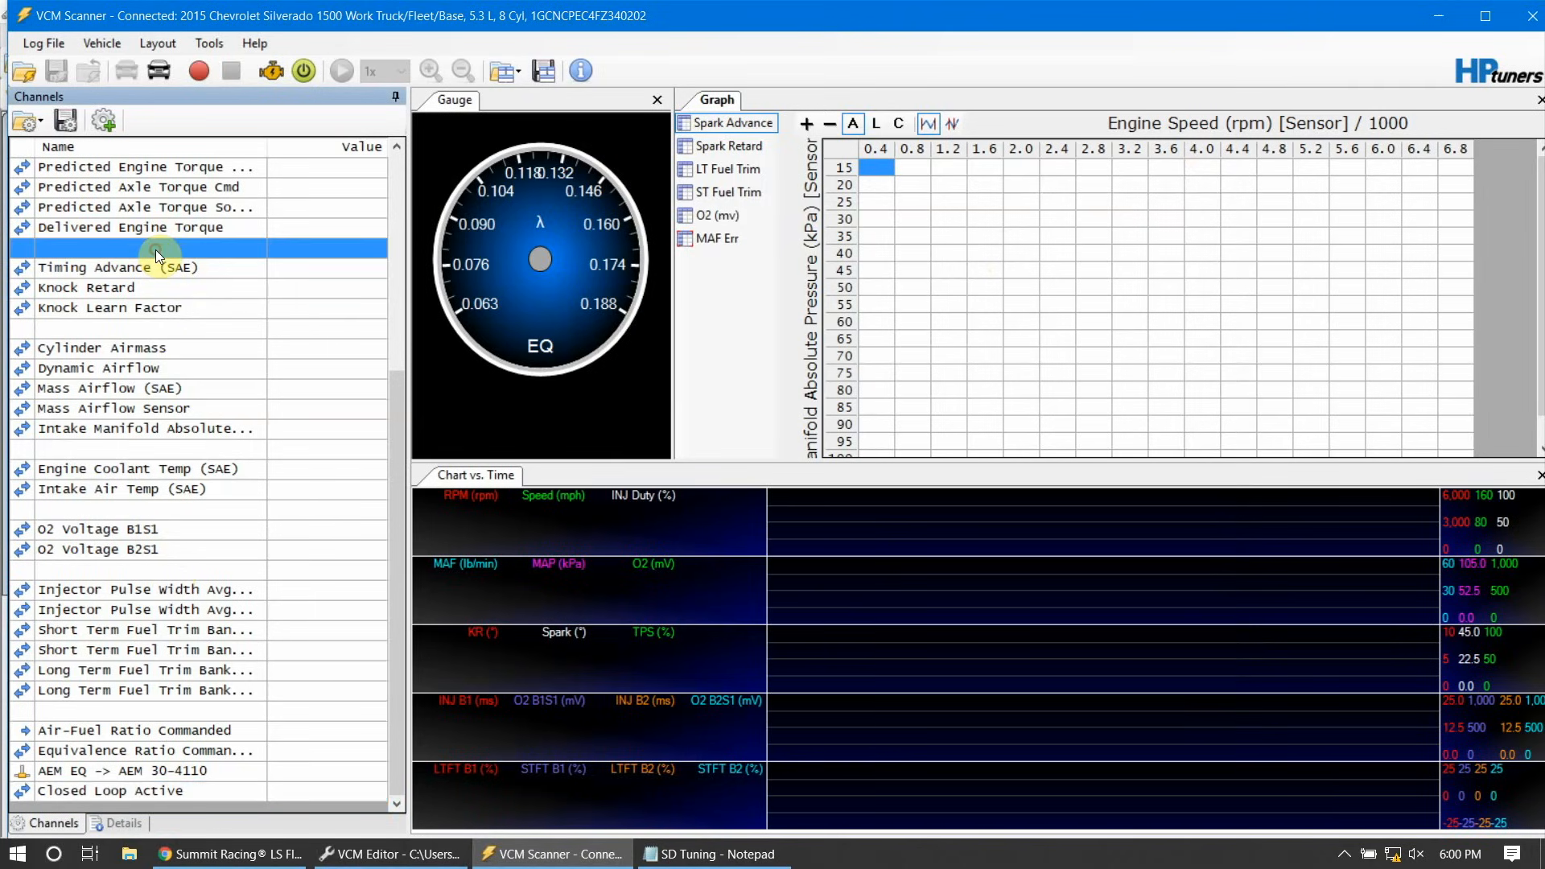
right_click(153, 239)
left_click(206, 250)
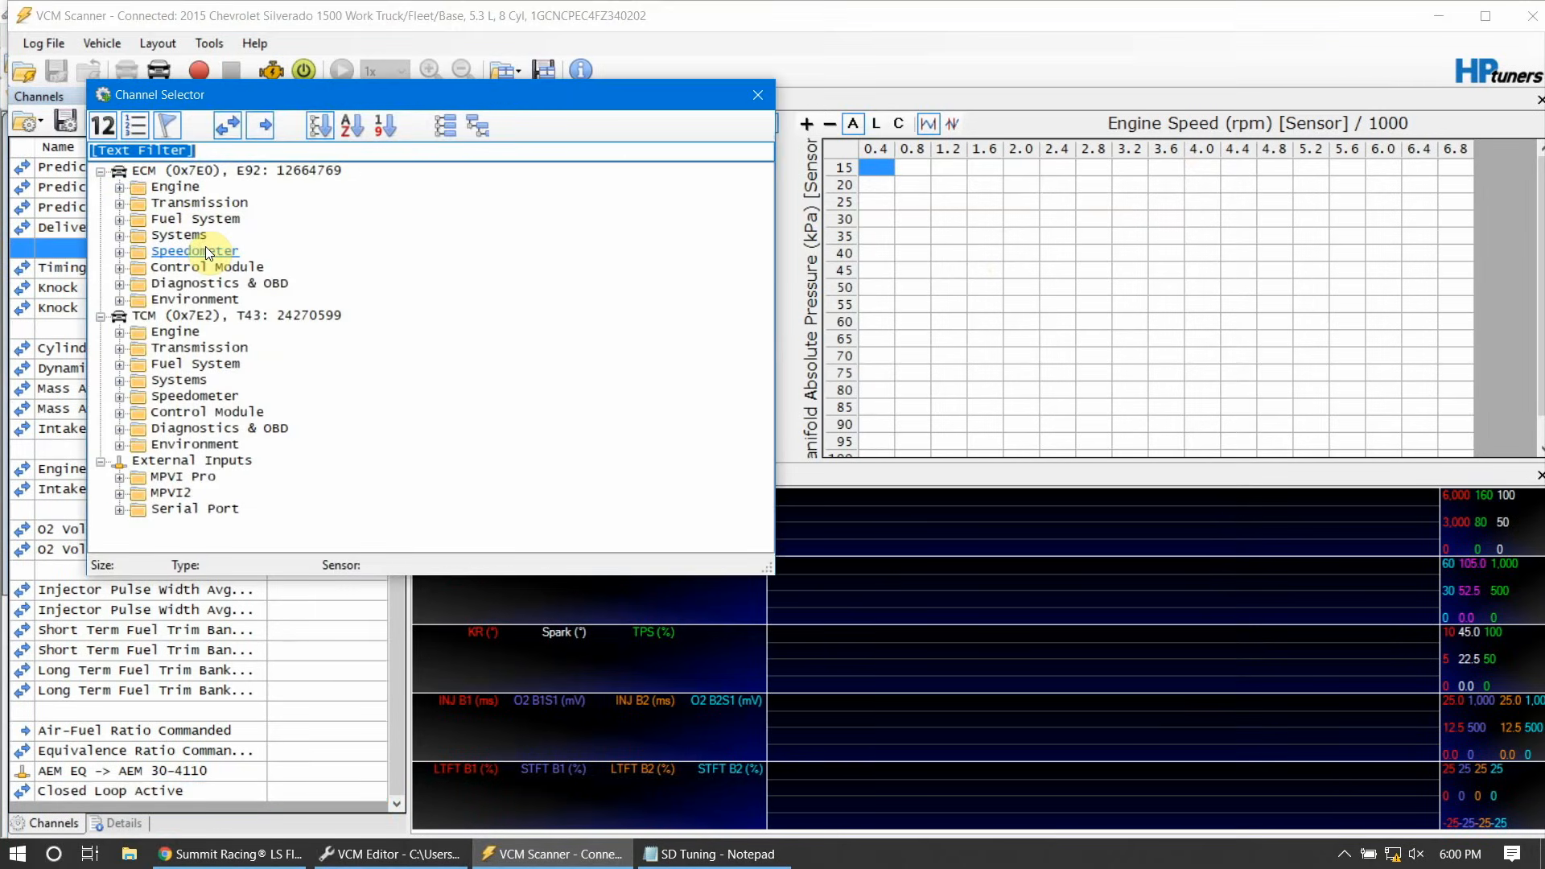
type("MAP")
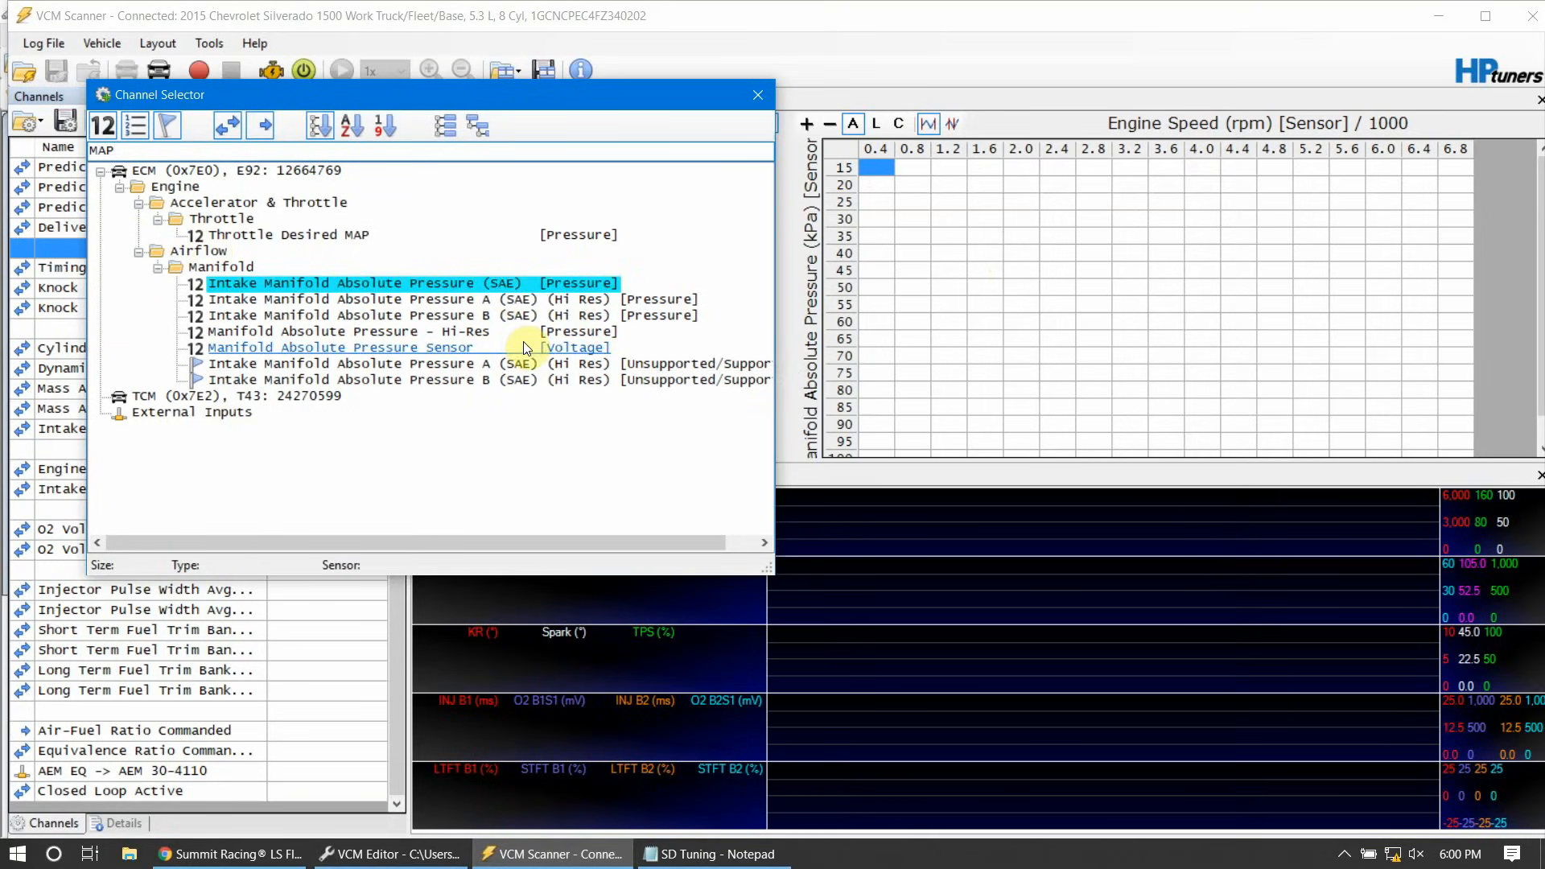
Step: Search the channels for "Baro" and add the ECM's Barometric Pressure (SAE) channel to the list
left_click(298, 152)
key("BackSpace")
key("BackSpace")
key("BackSpace")
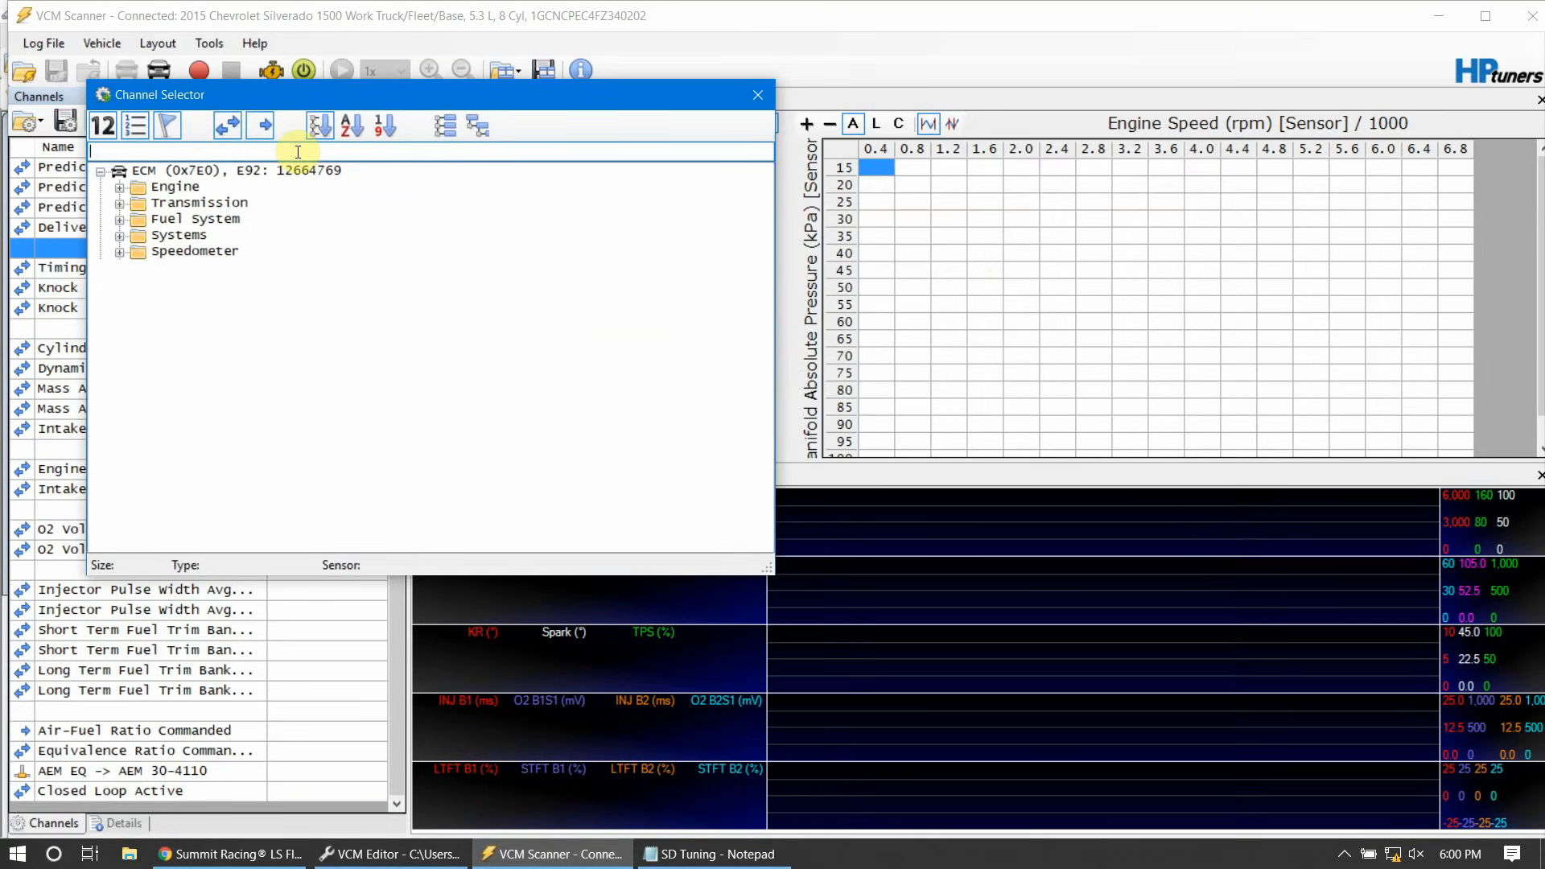
type("Baro")
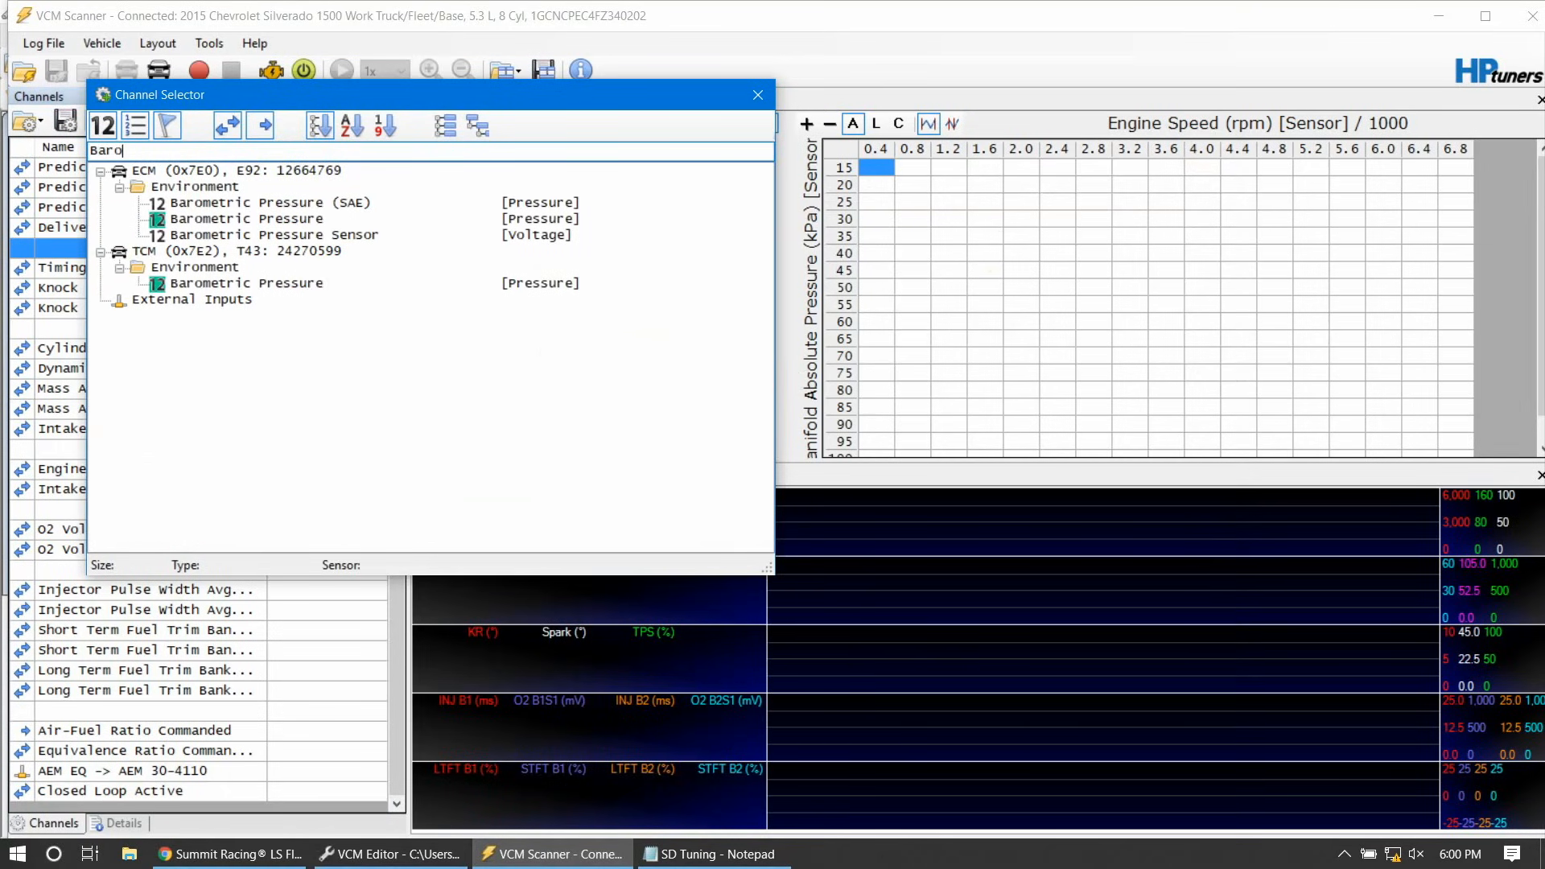
double_click(303, 205)
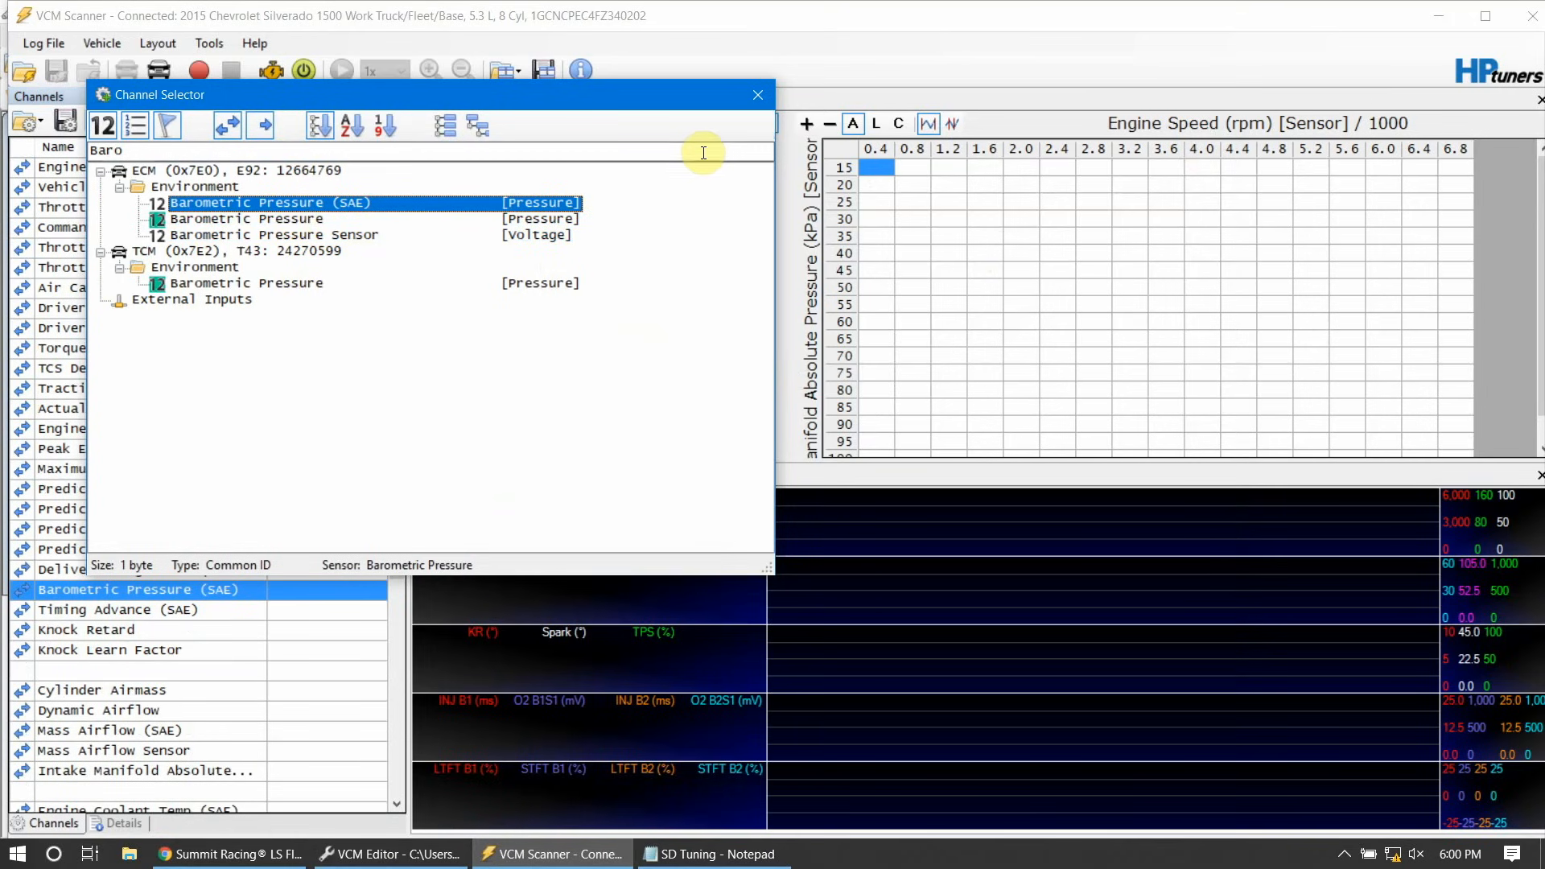
left_click(758, 96)
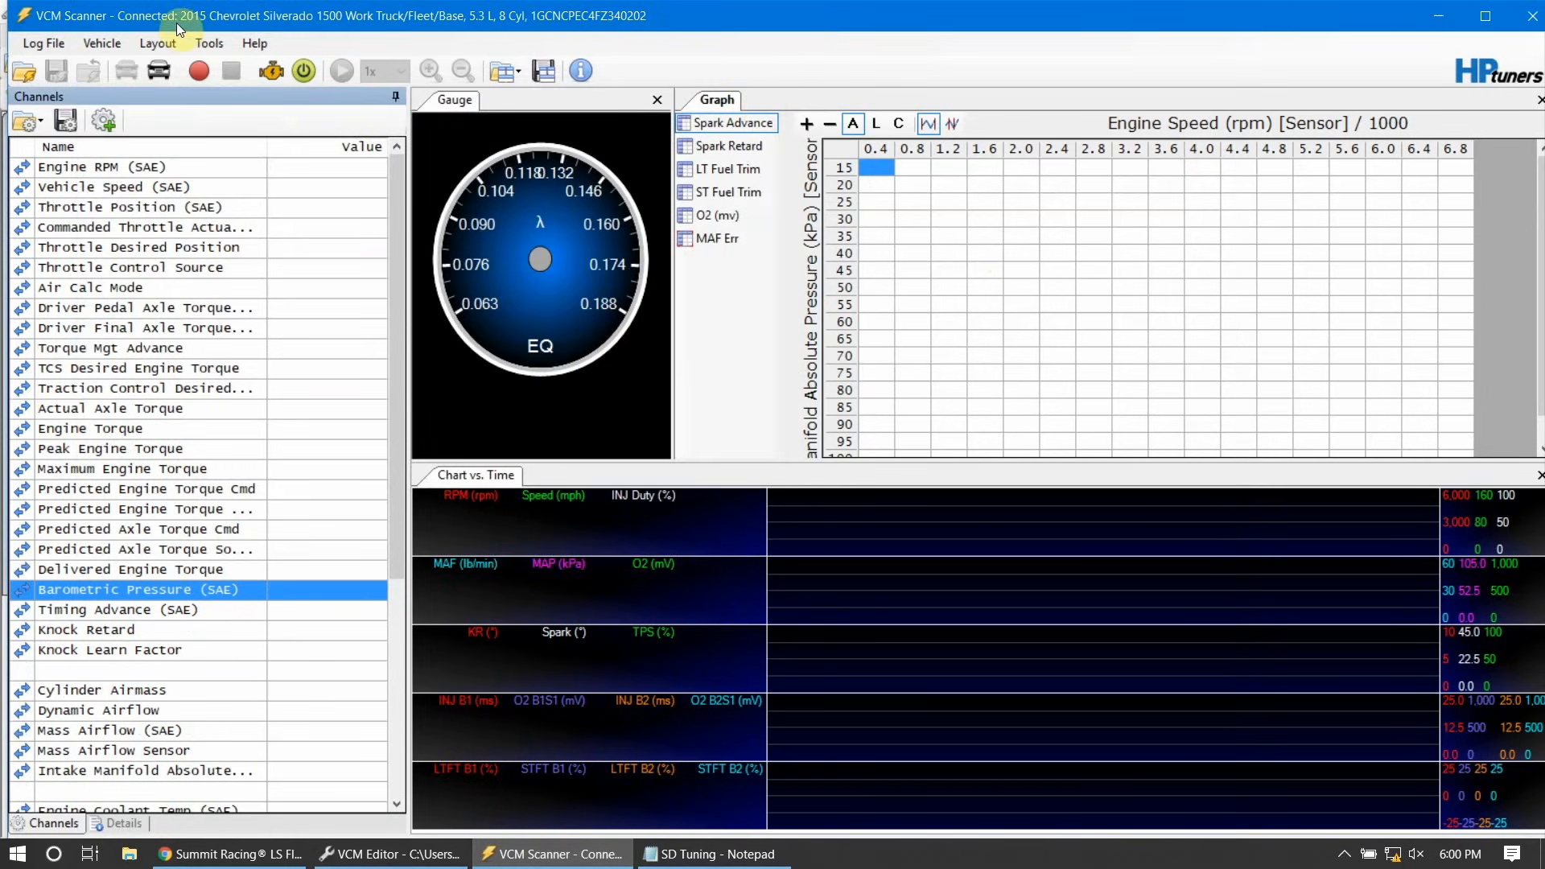
Step: Rename the user math parameter User Math 2 as "Pressure Ratio"
left_click(229, 45)
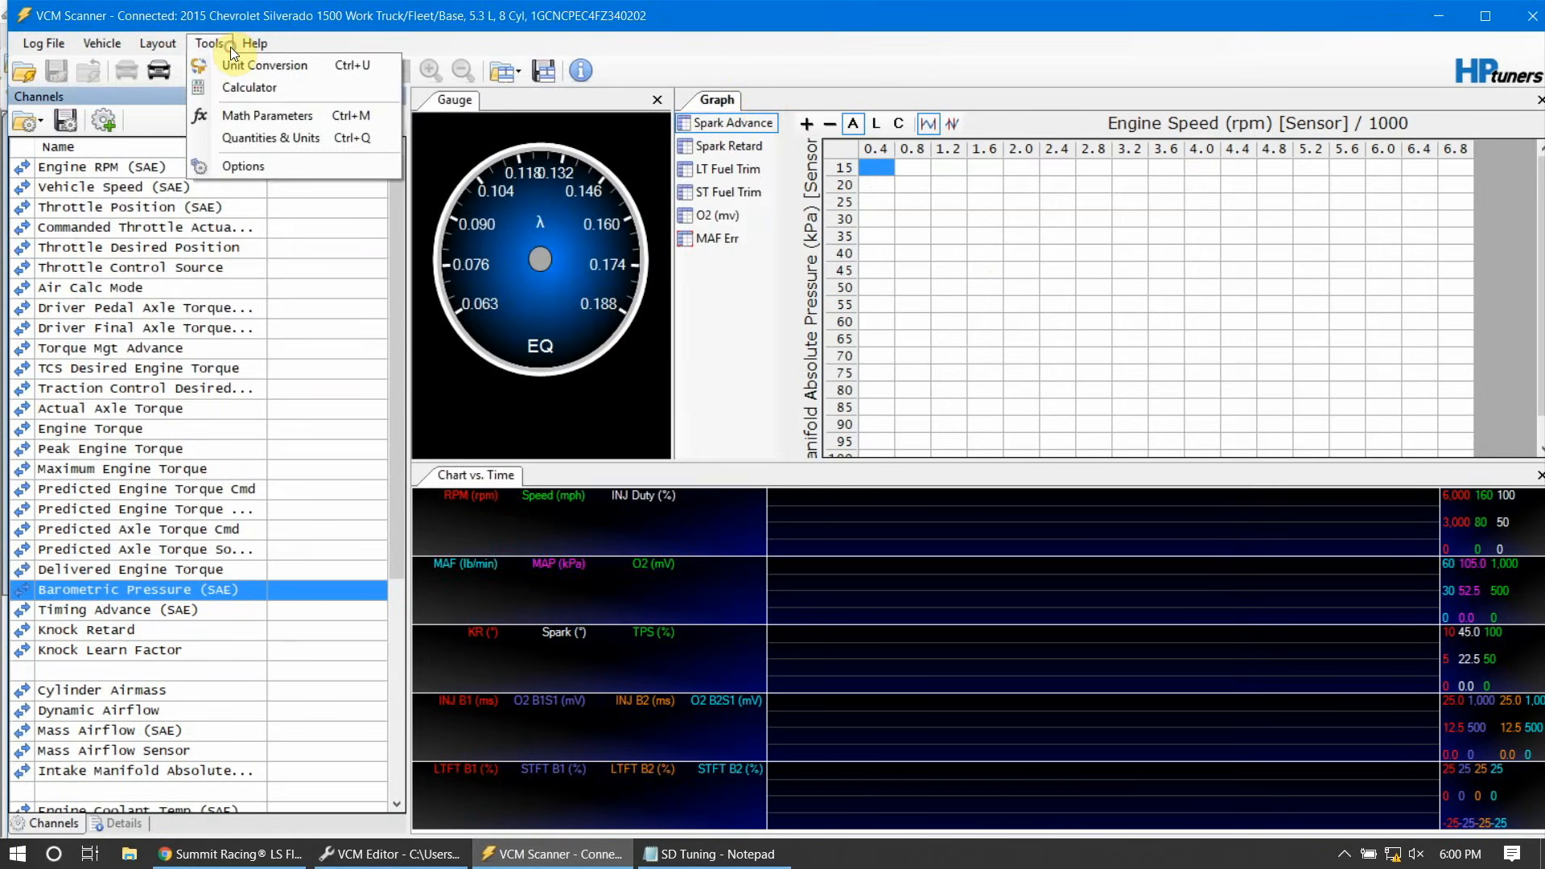
left_click(296, 121)
left_click(537, 418)
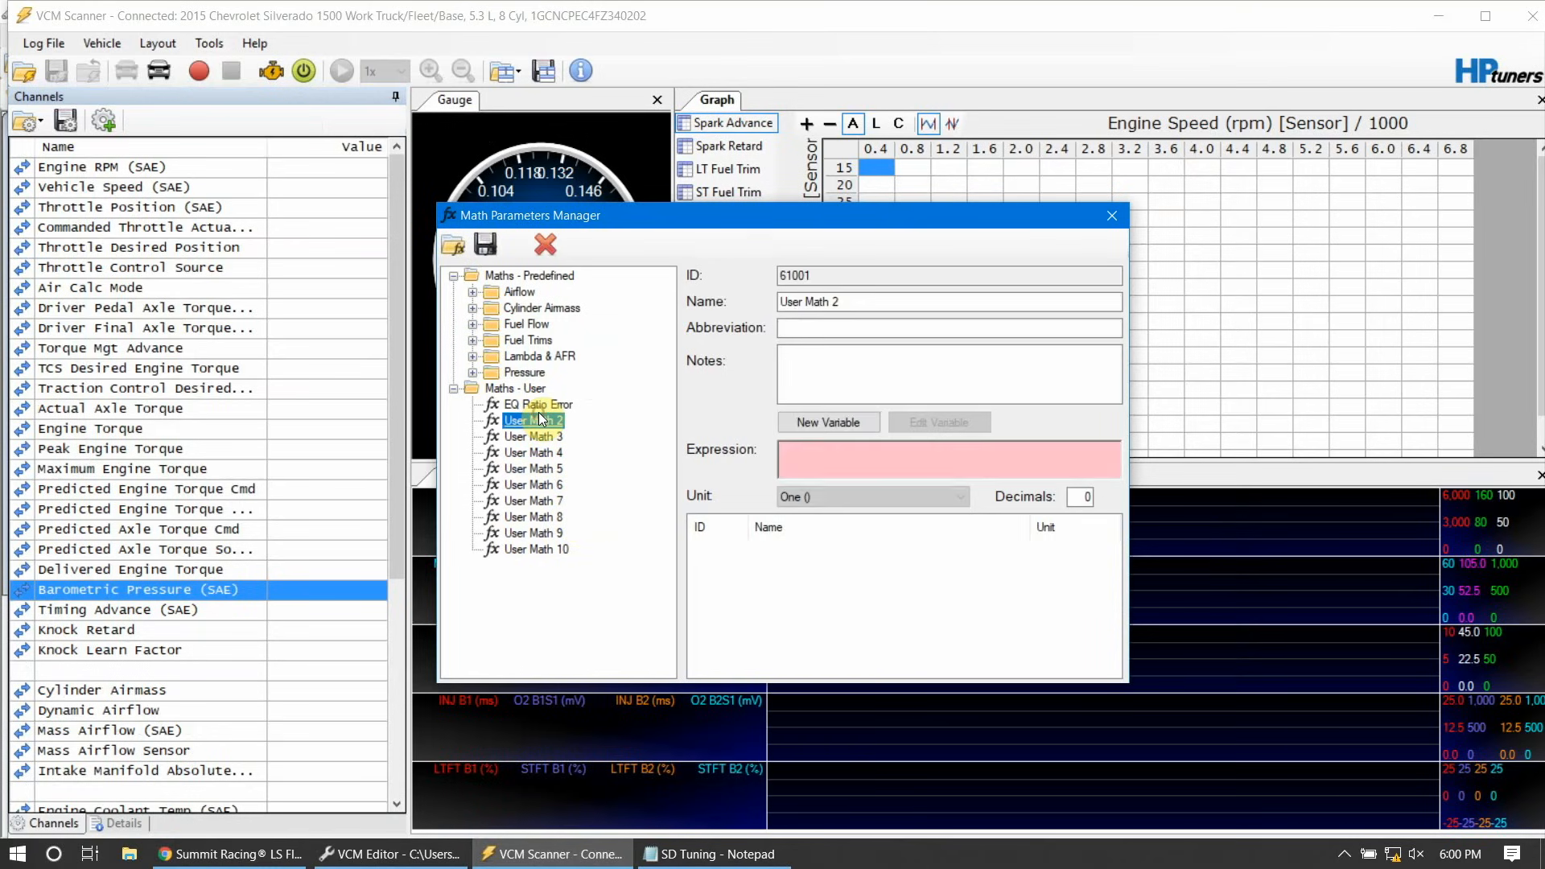
left_click_drag(851, 299, 741, 317)
type("Press")
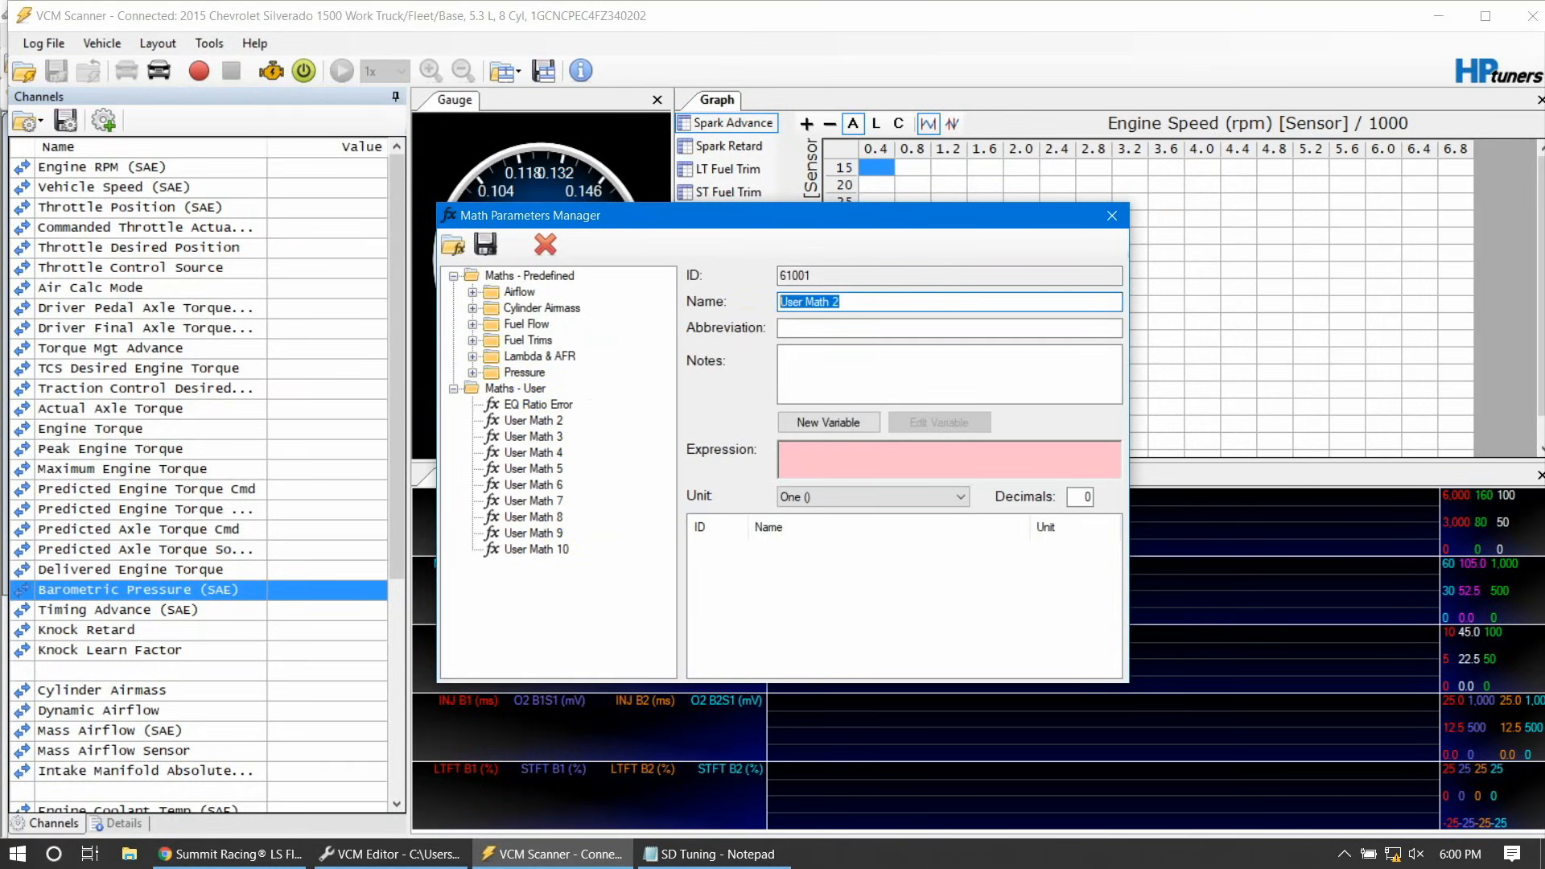
type("ure Ratio")
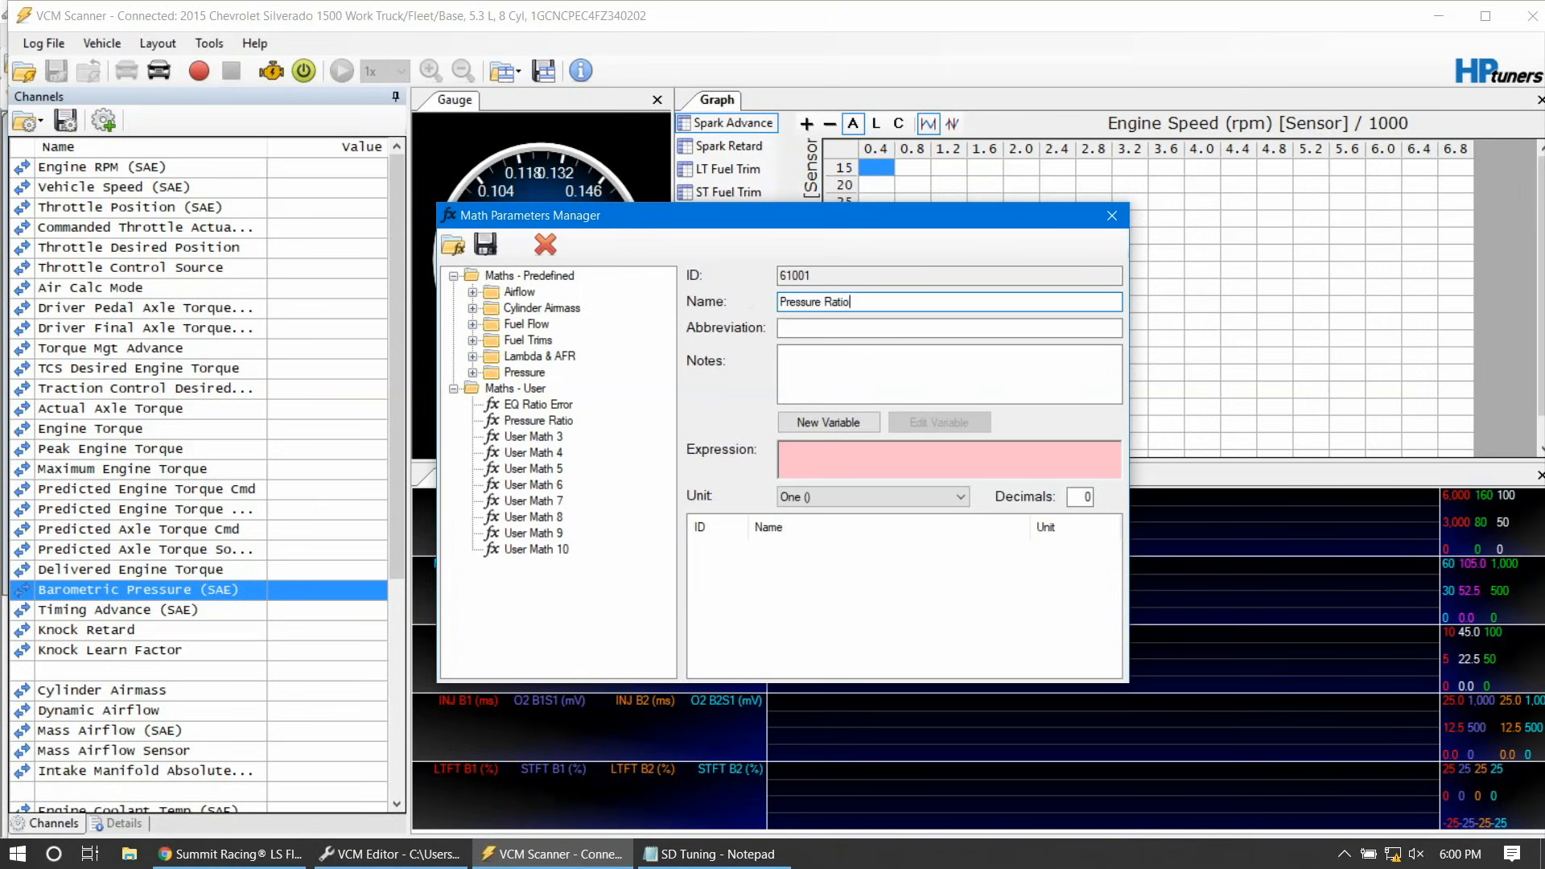
Step: Insert the Manifold Absolute Pressure [Sensor] variable in Pa into the Pressure Ratio expression
left_click(843, 425)
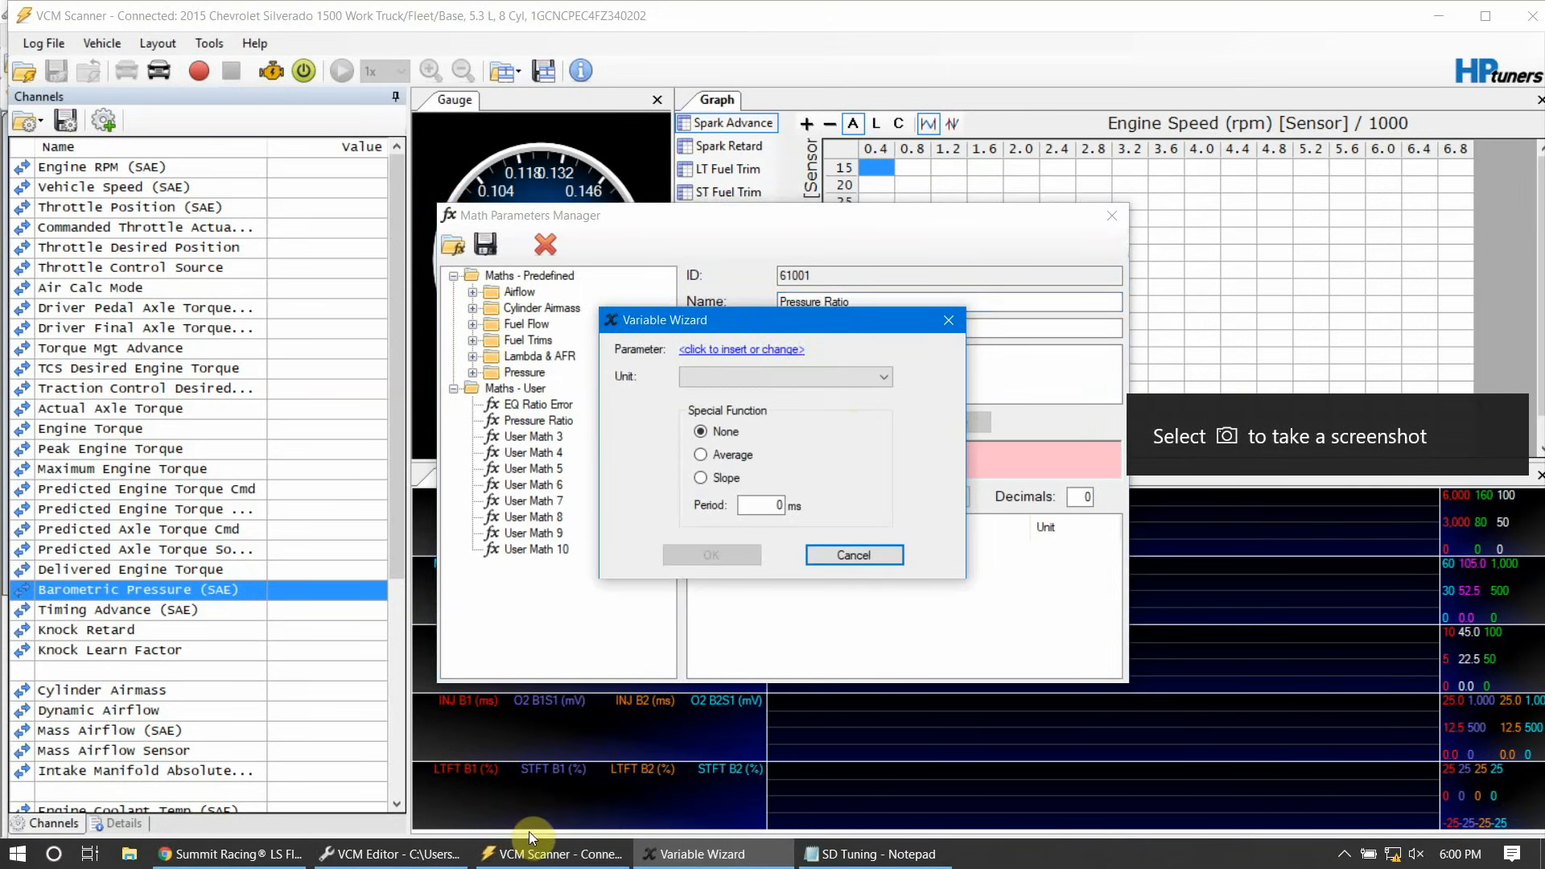
left_click(390, 854)
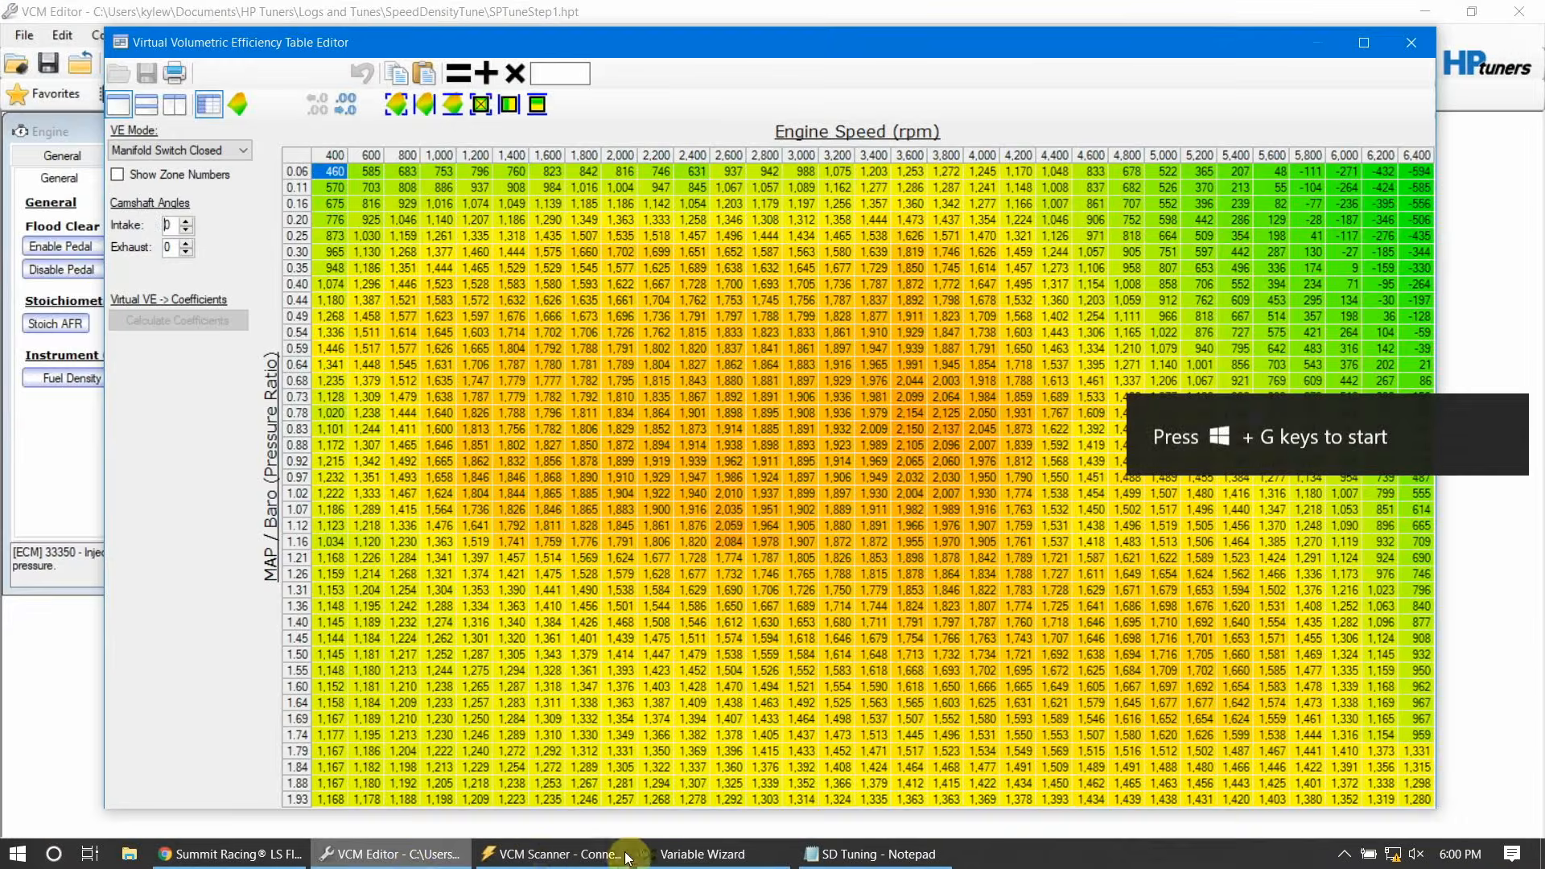
left_click(668, 858)
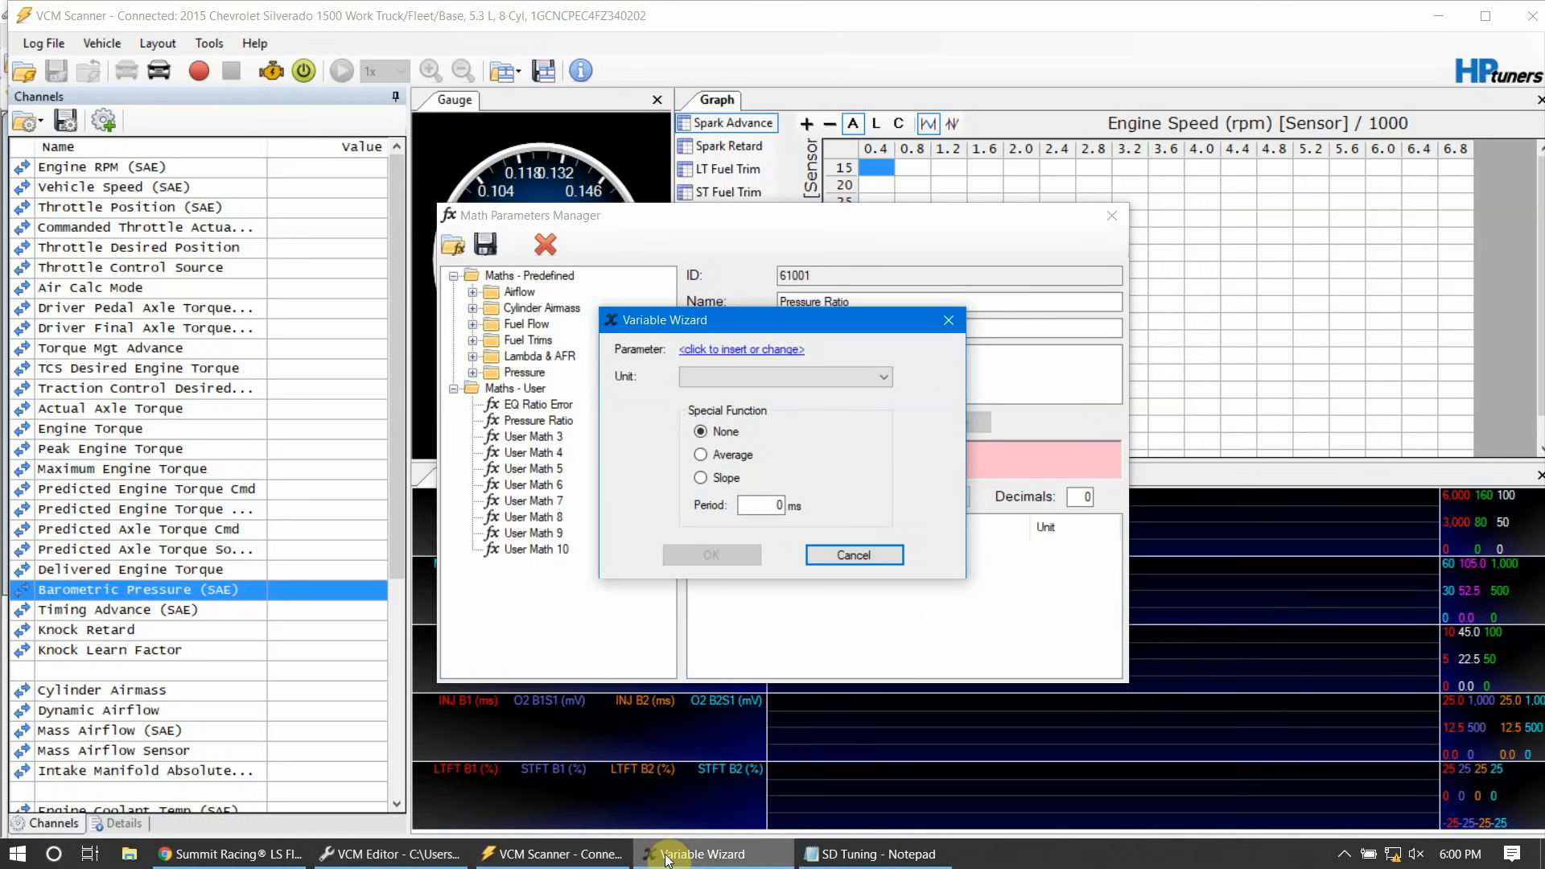
right_click(667, 860)
left_click(765, 353)
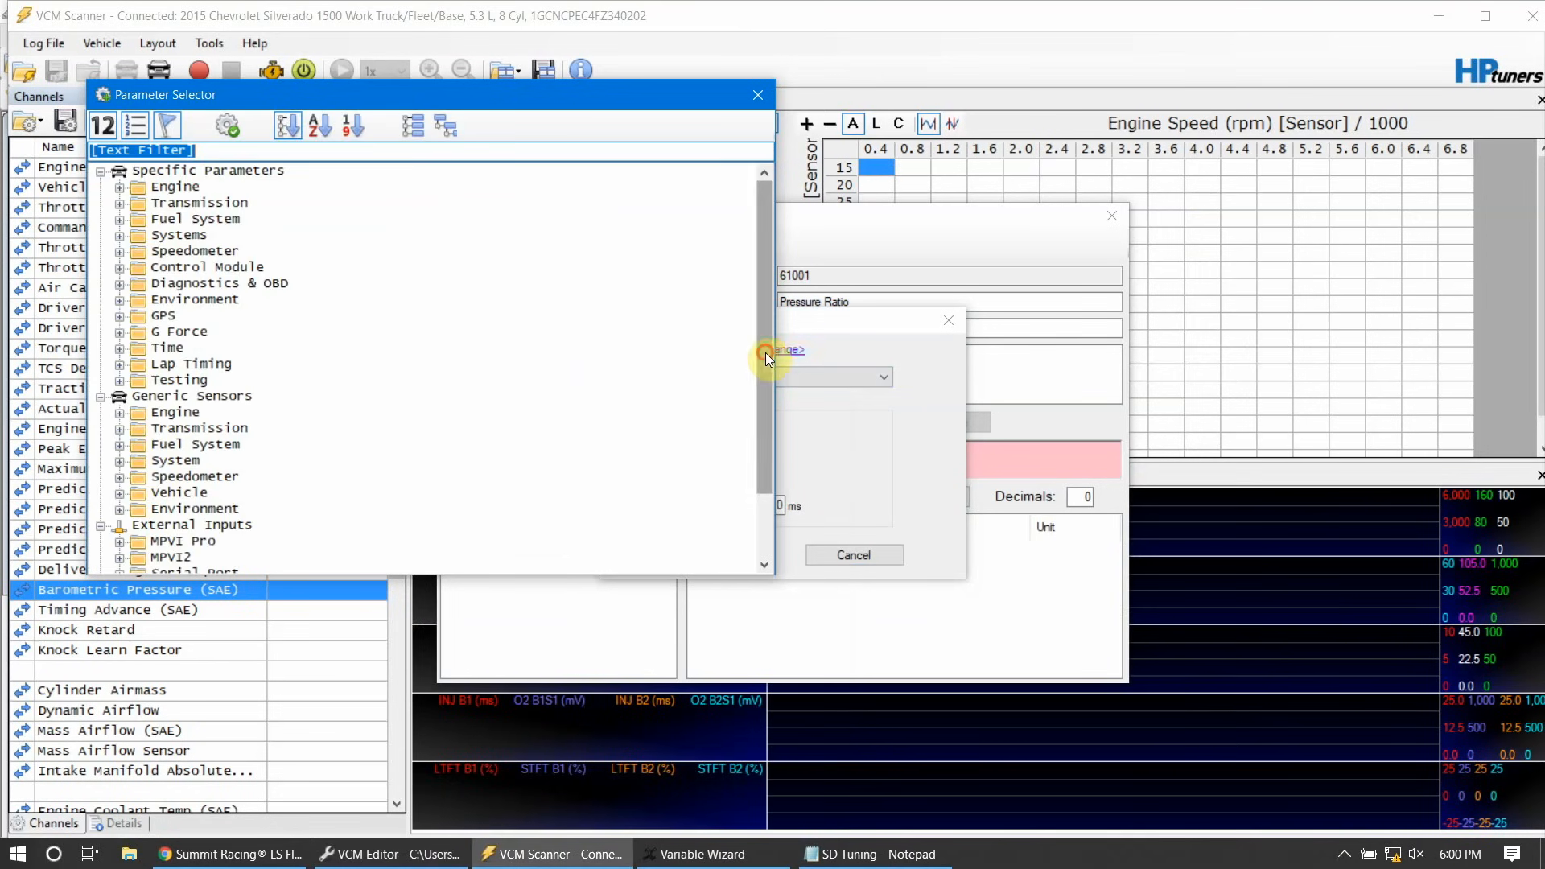
type("MAP")
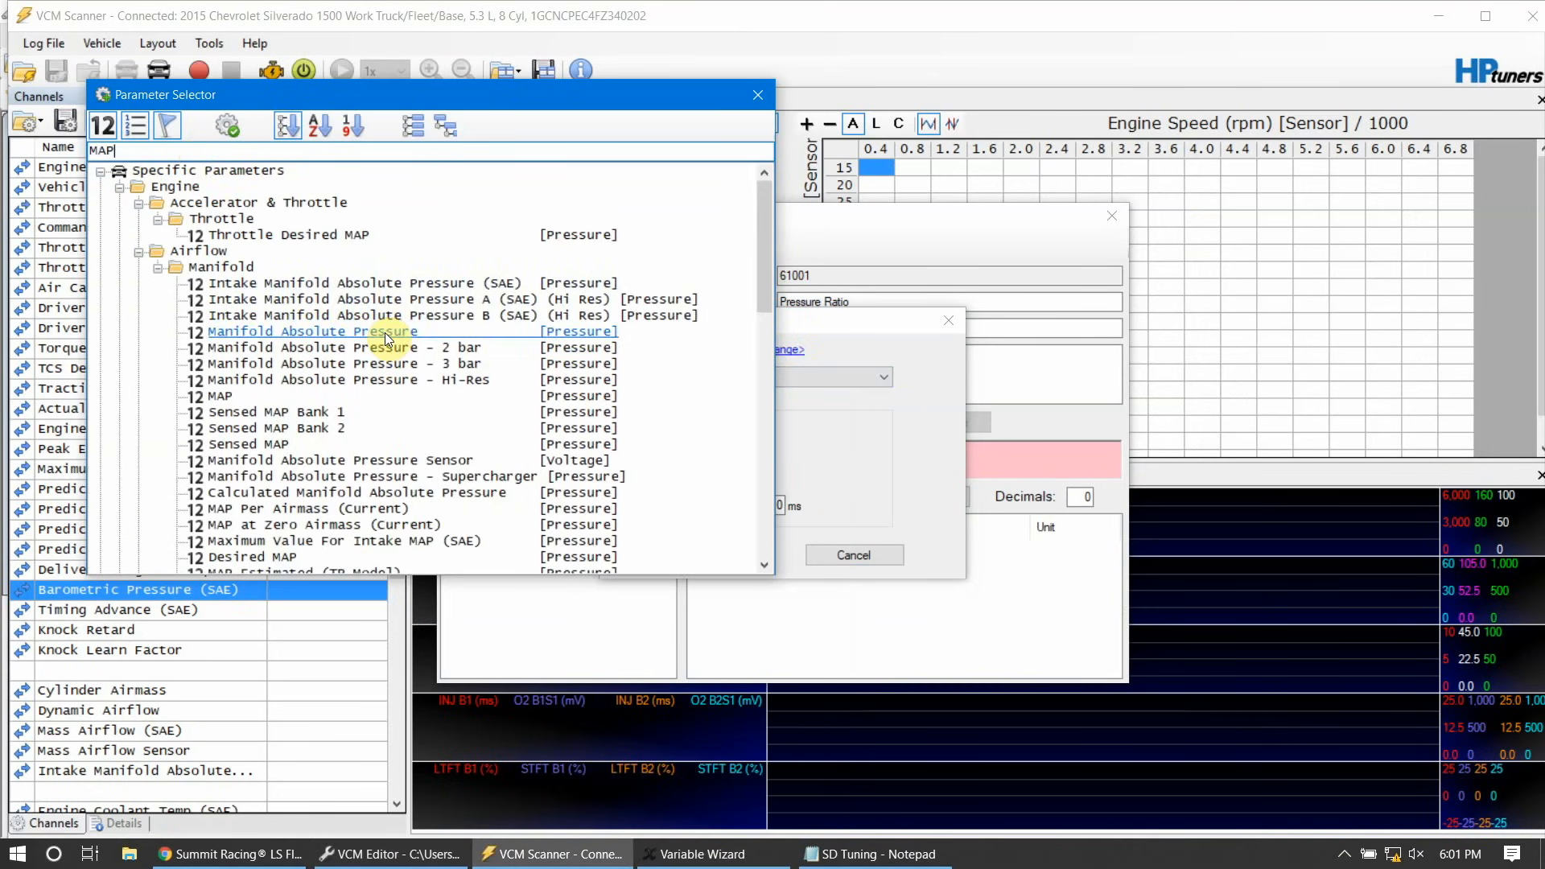
double_click(372, 283)
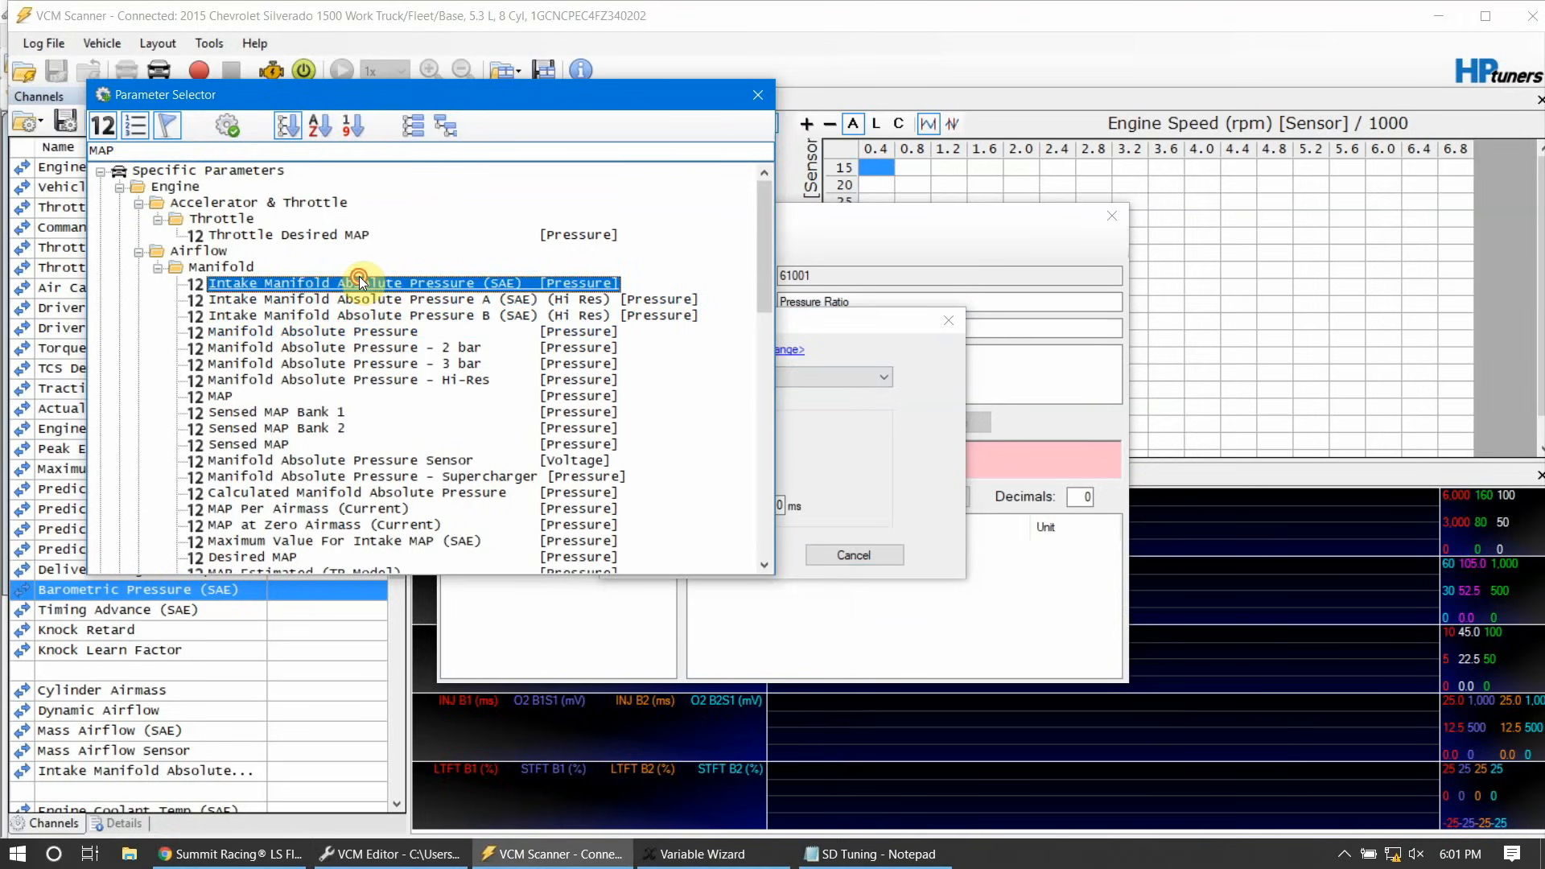
left_click(345, 528)
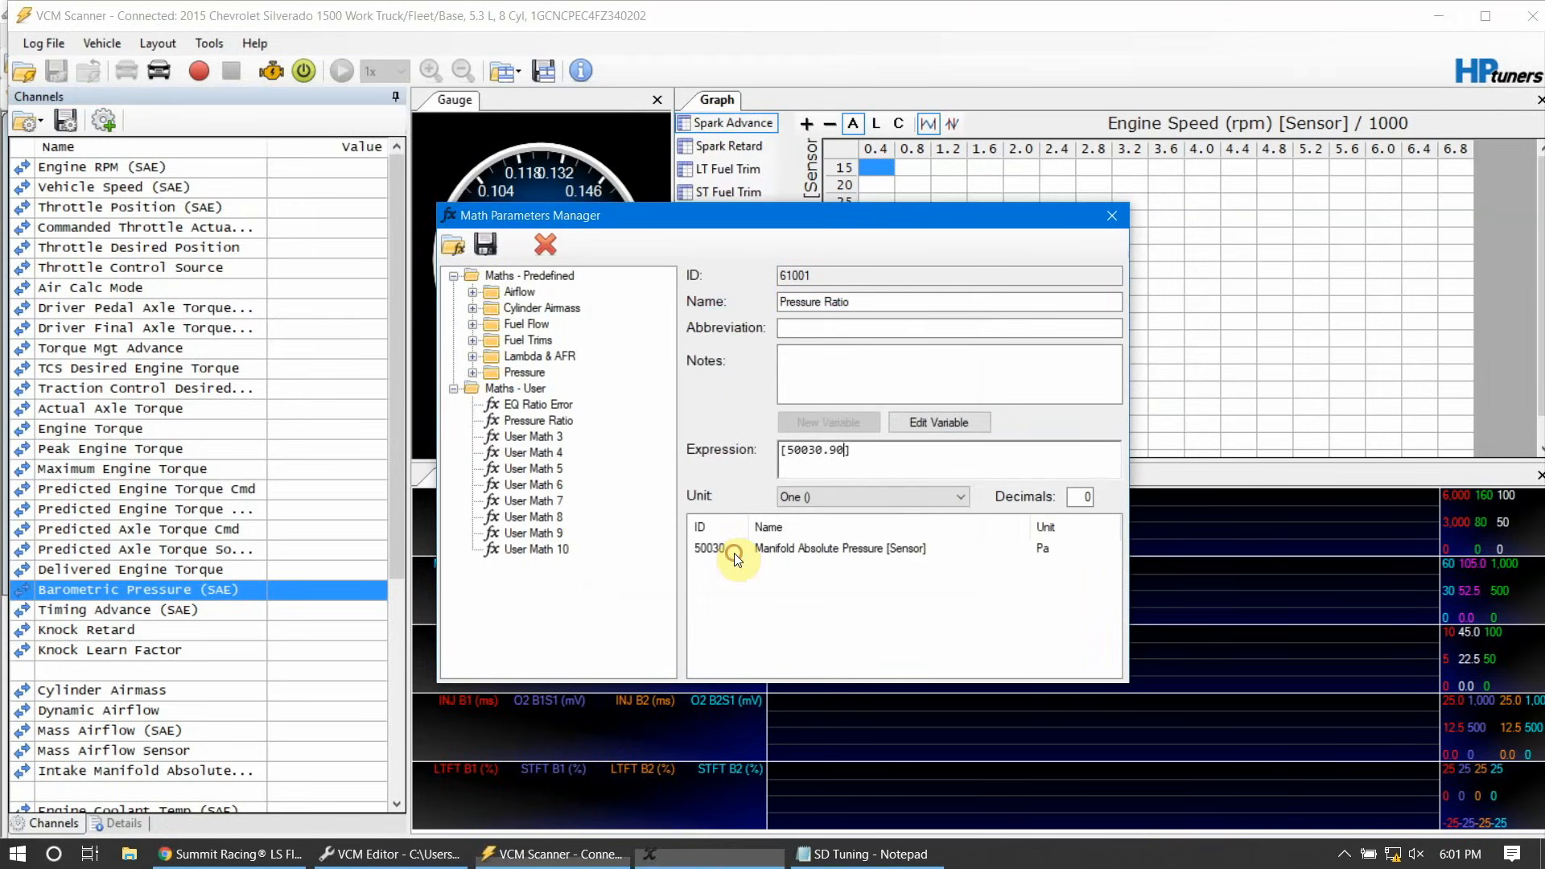
Step: Insert the generic Barometric Pressure [Sensor] variable in Pa after the manifold pressure variable in the Pressure Ratio expression
left_click(852, 443)
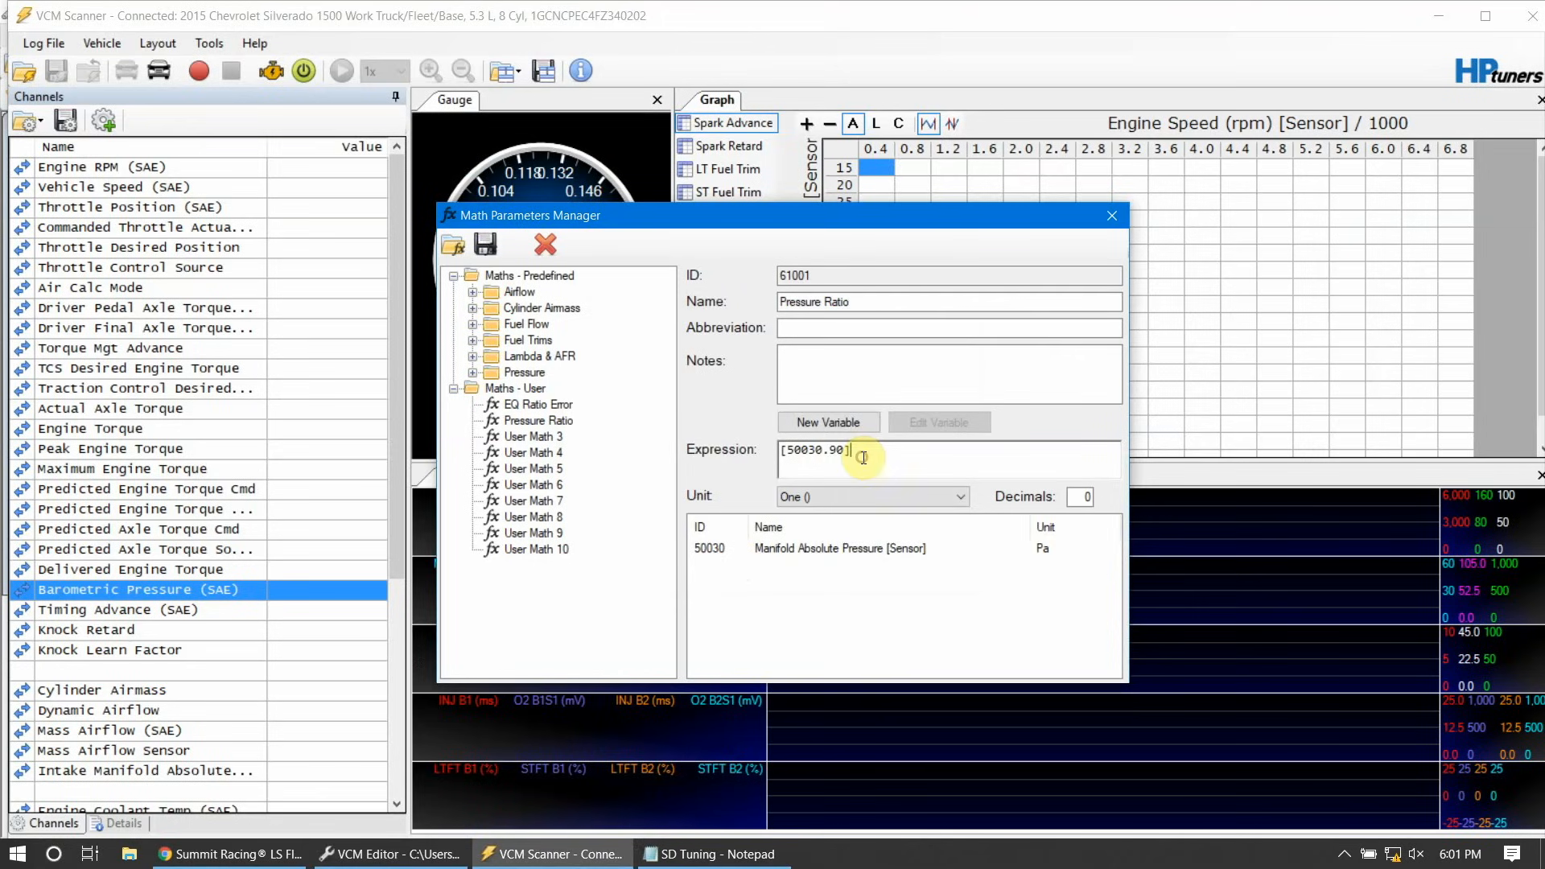
left_click(850, 427)
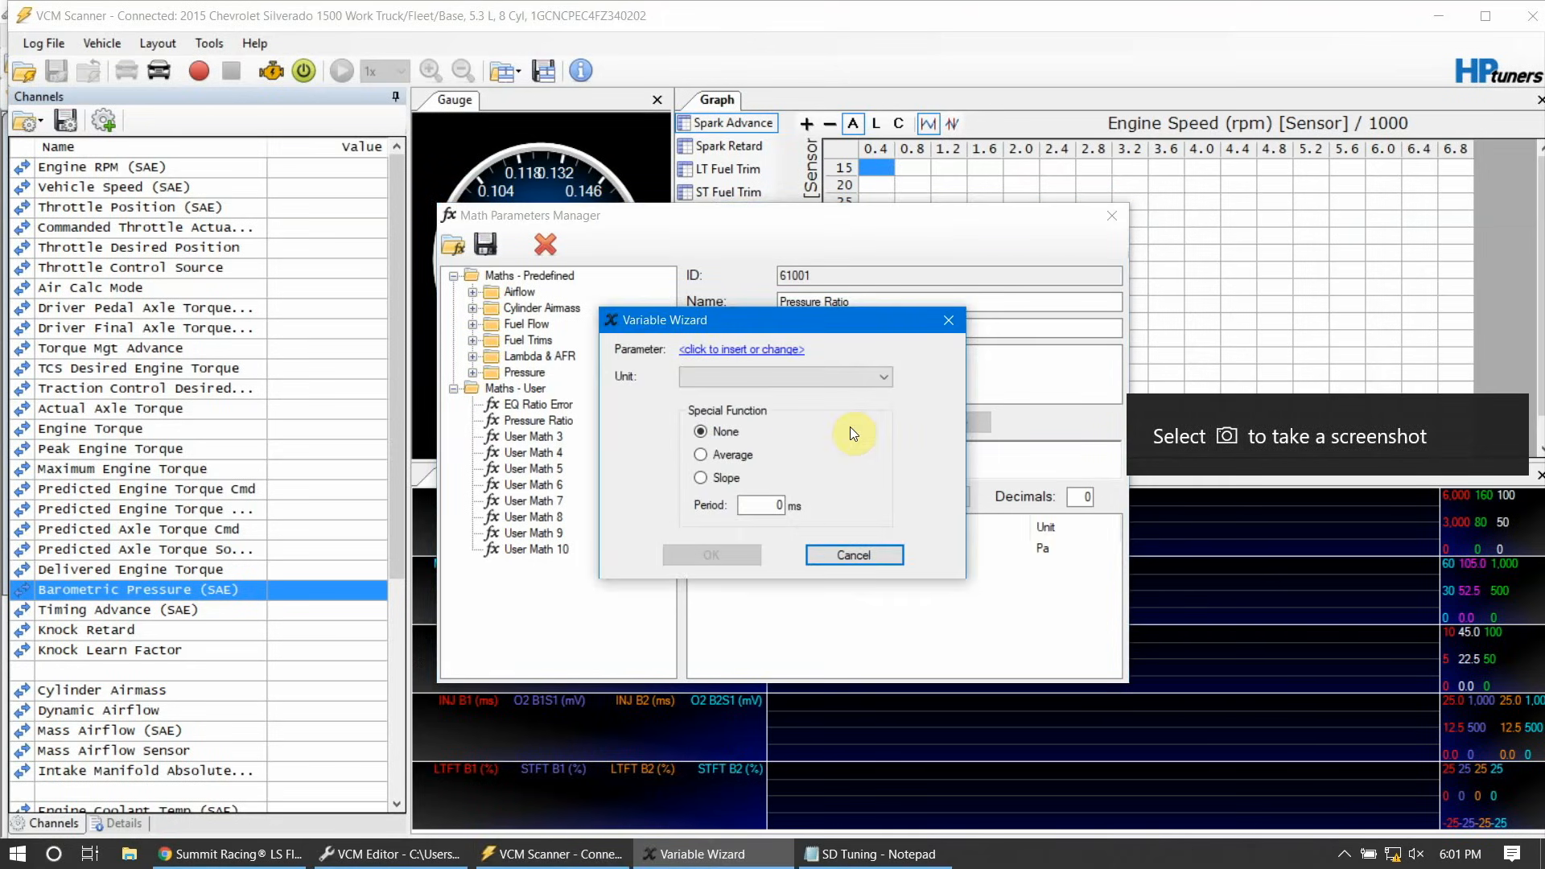
left_click(786, 349)
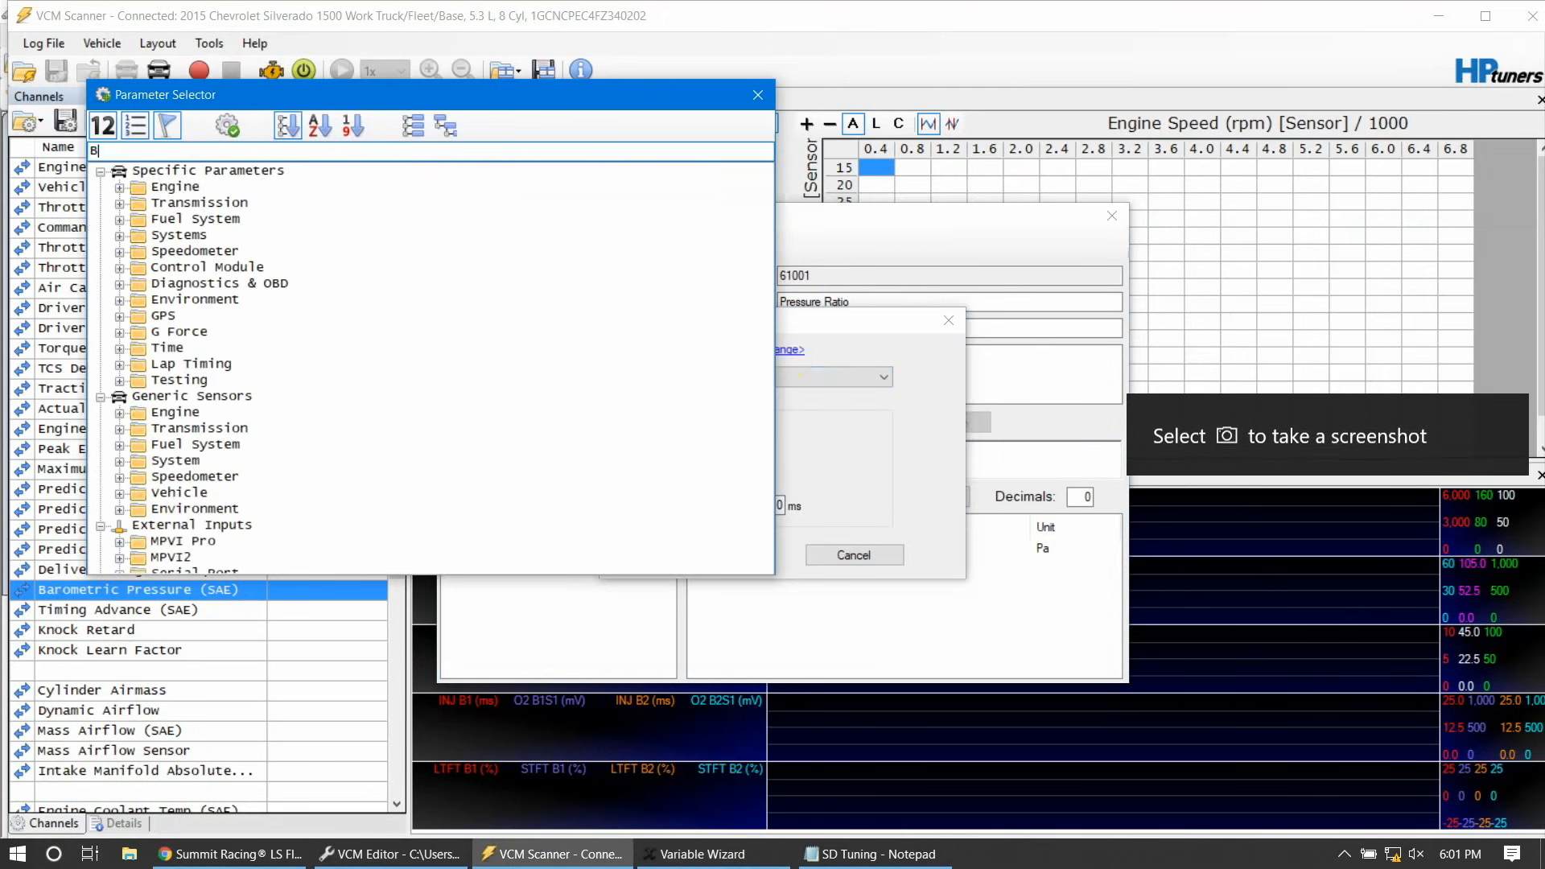
type("Bajr")
key("BackSpace")
key("BackSpace")
type("ro")
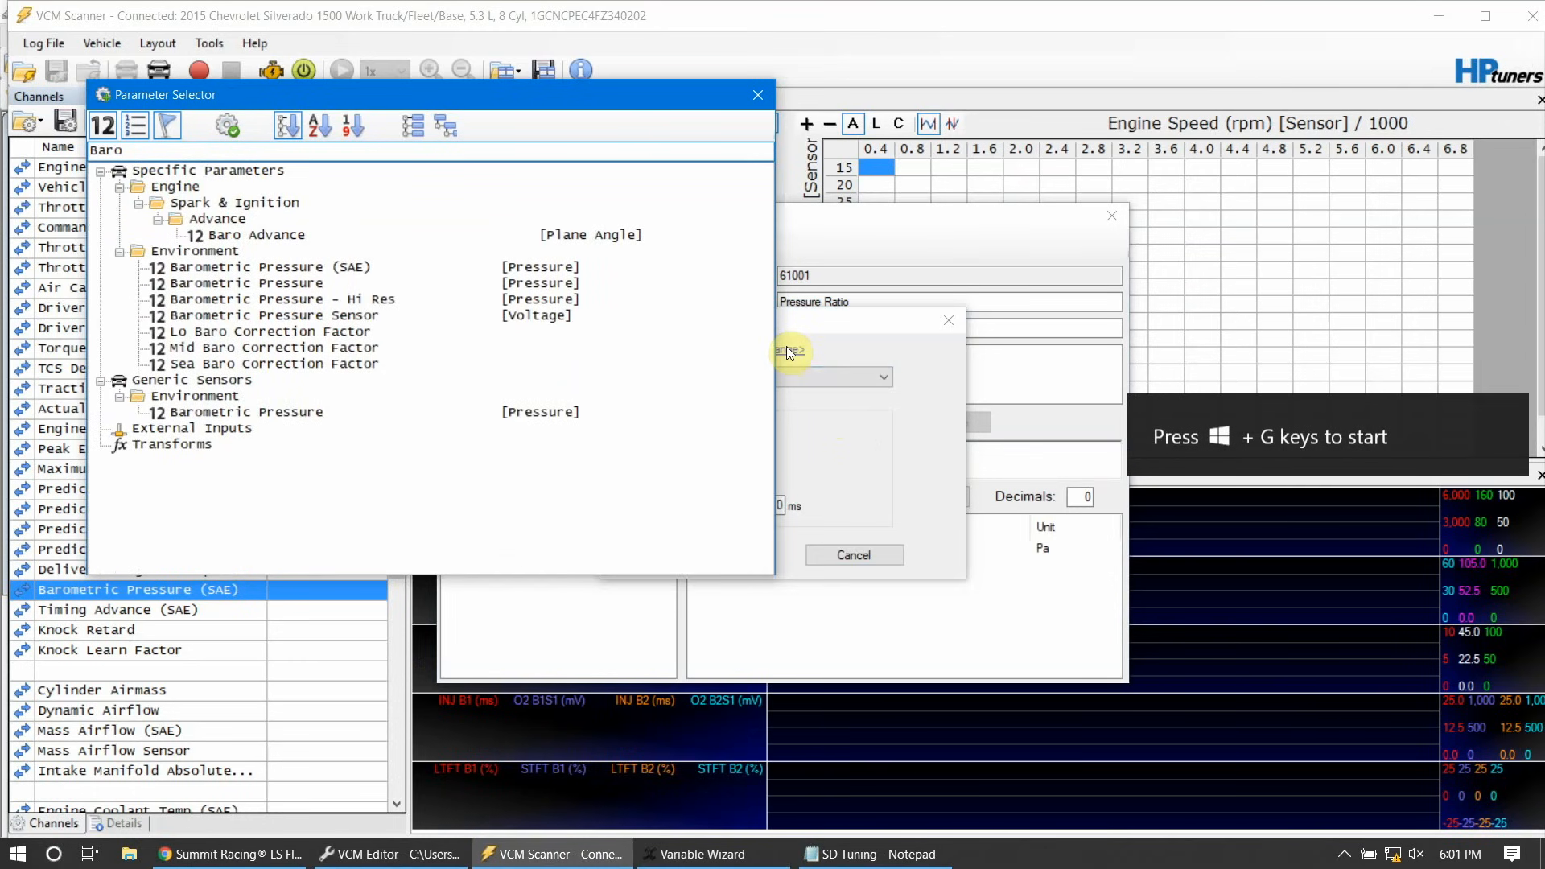
left_click(302, 269)
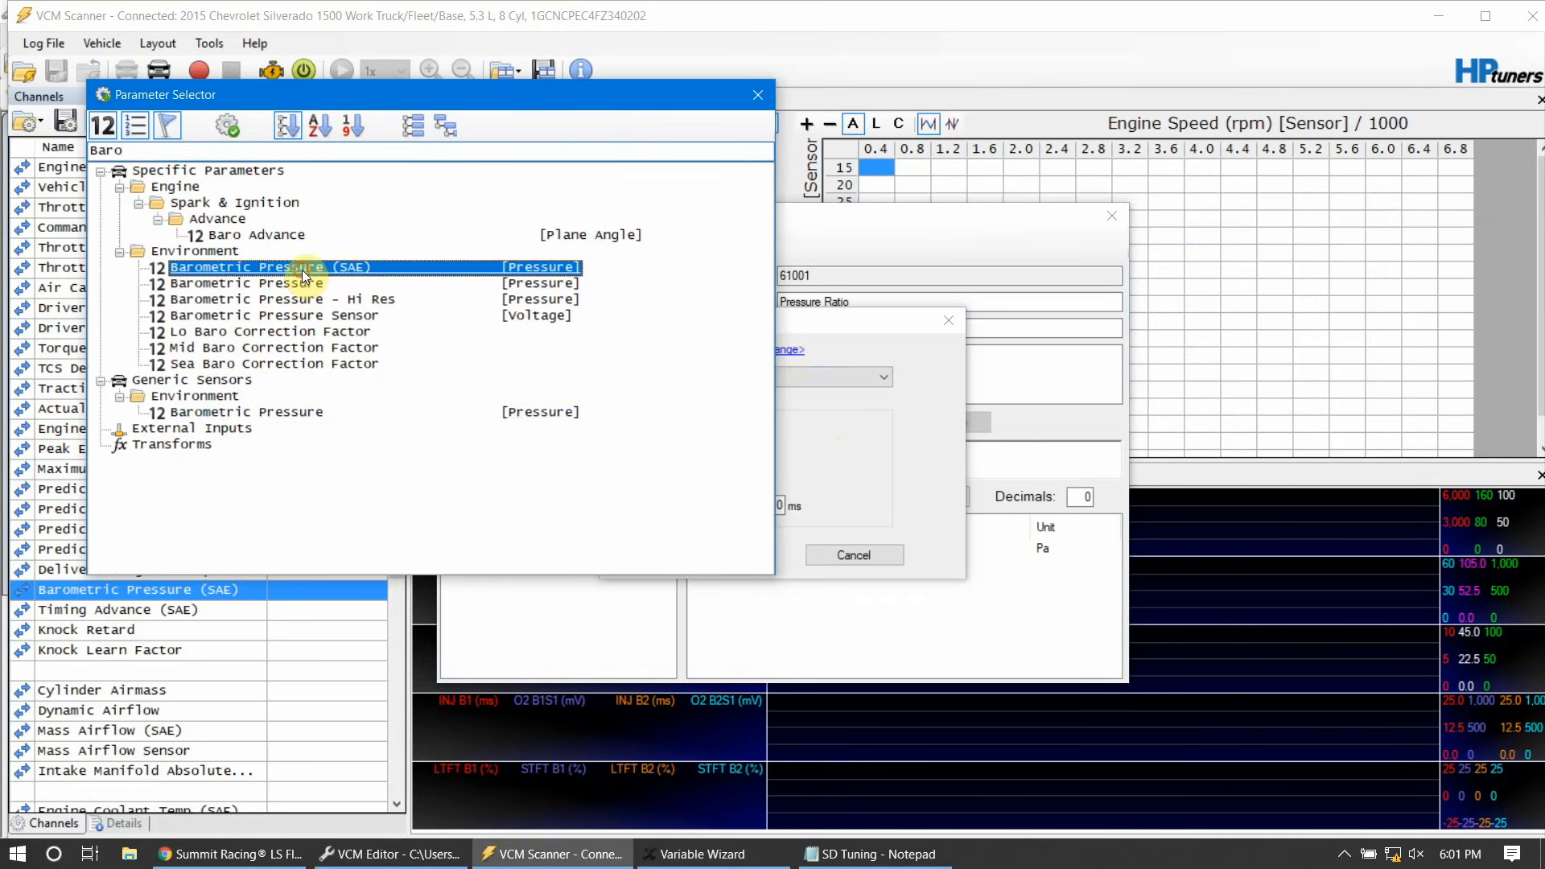
double_click(302, 269)
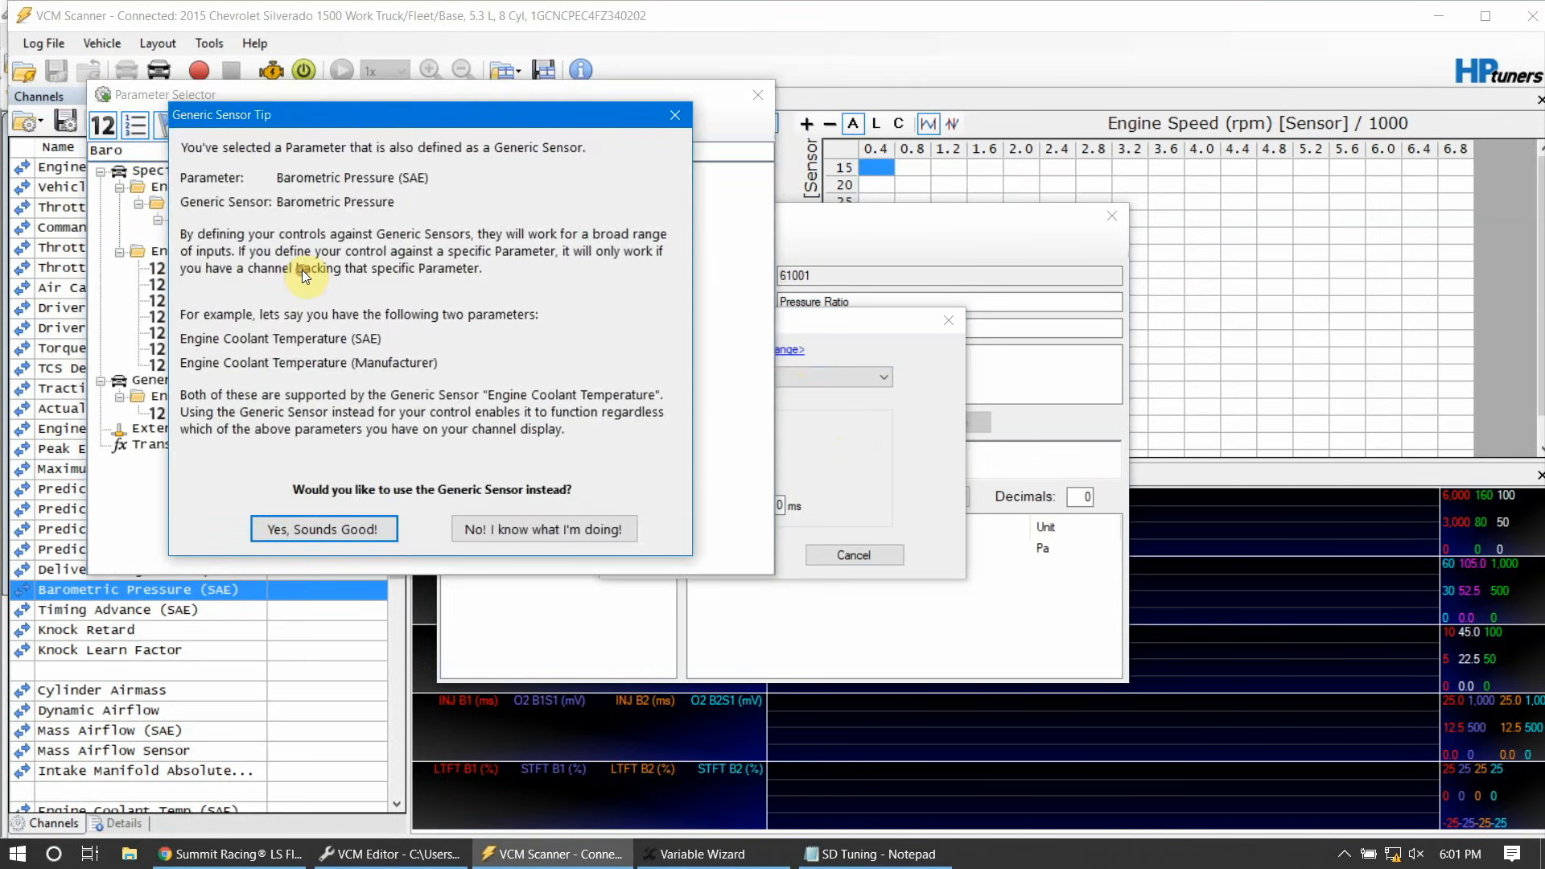
left_click(375, 524)
left_click(711, 555)
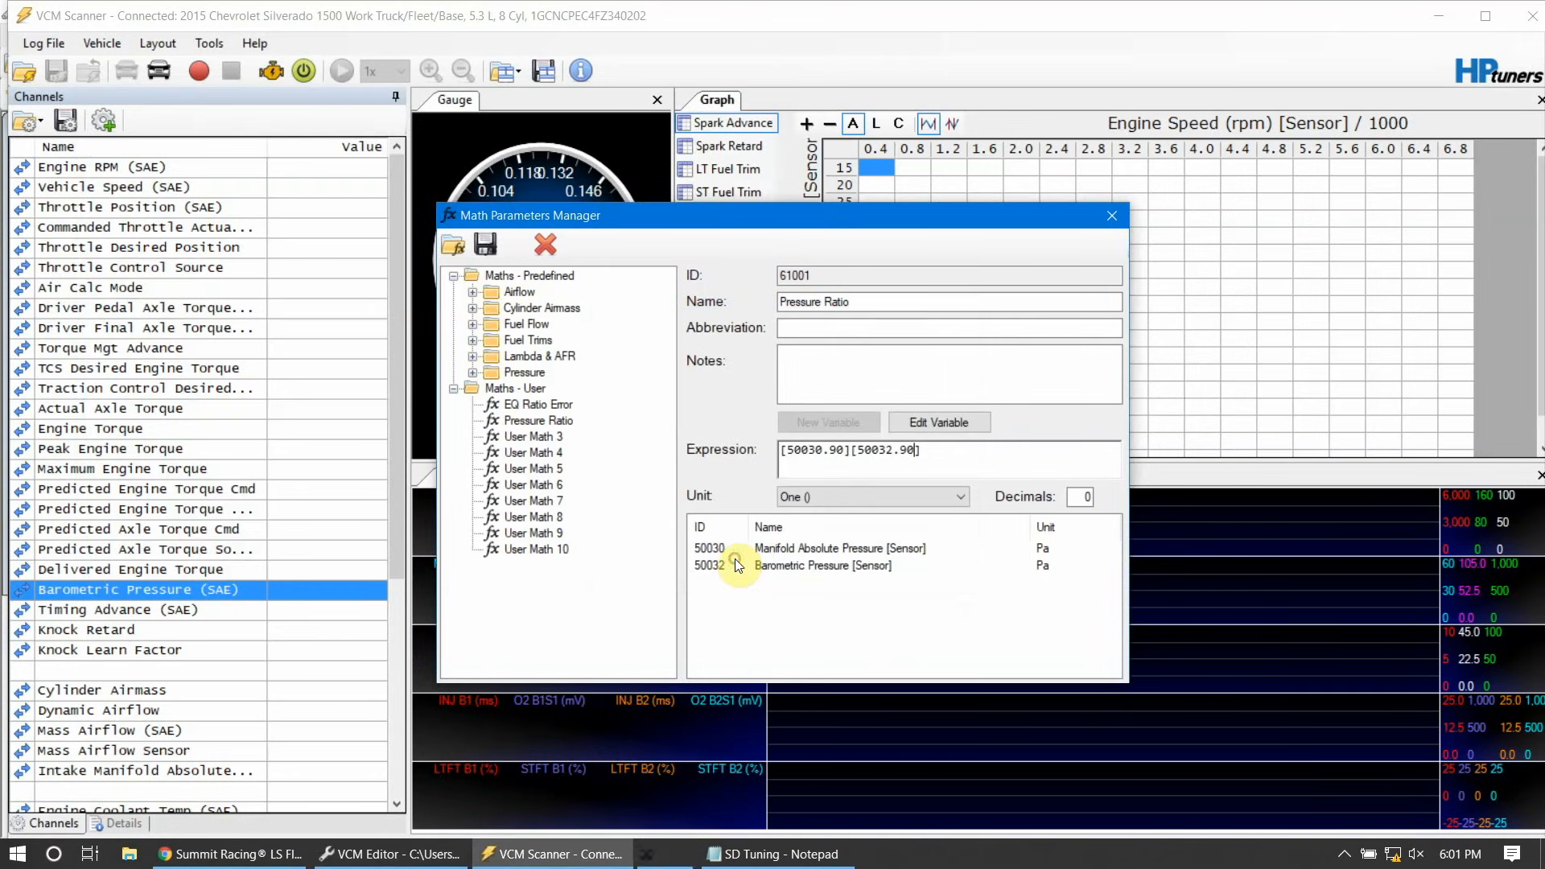
Step: Divide manifold pressure by barometric pressure in the expression, save it as Pressure Ratio.MathParameter in Maths, and close the manager
left_click(854, 450)
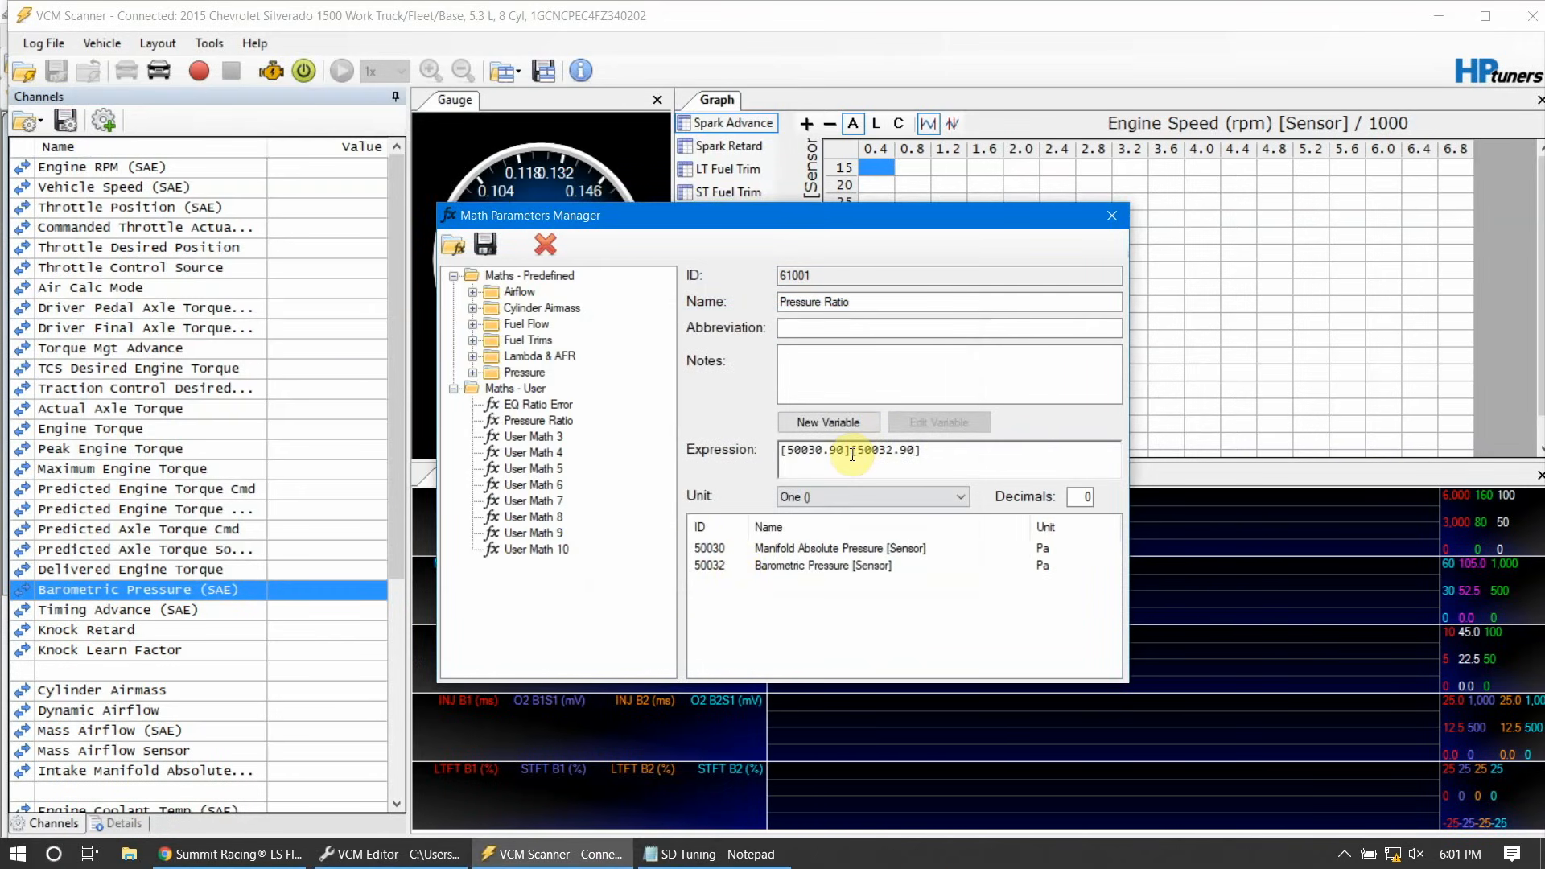
type("/")
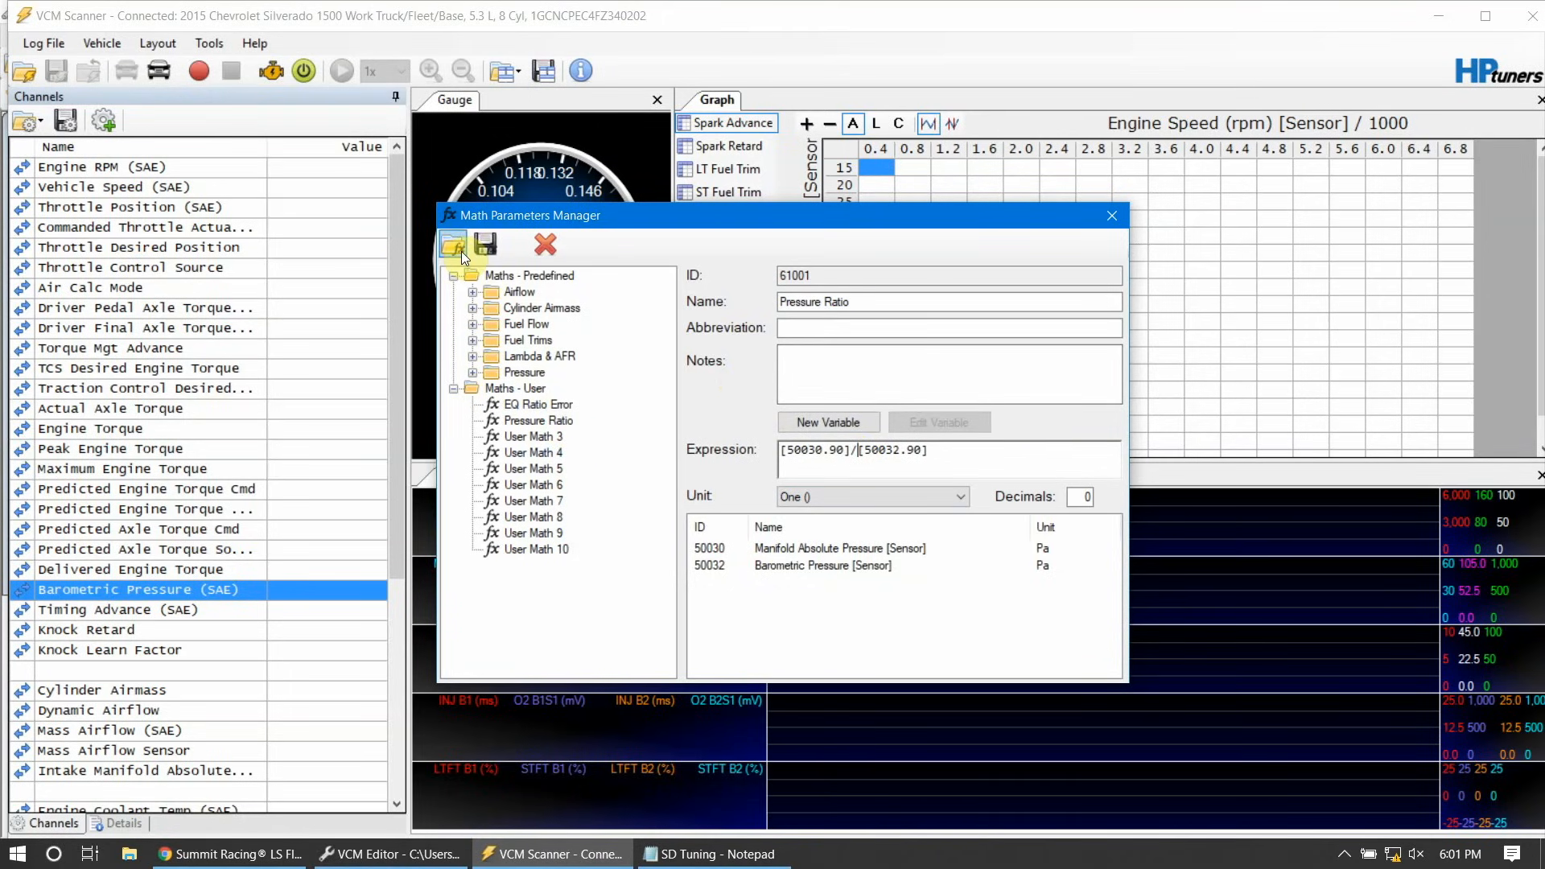
left_click(489, 254)
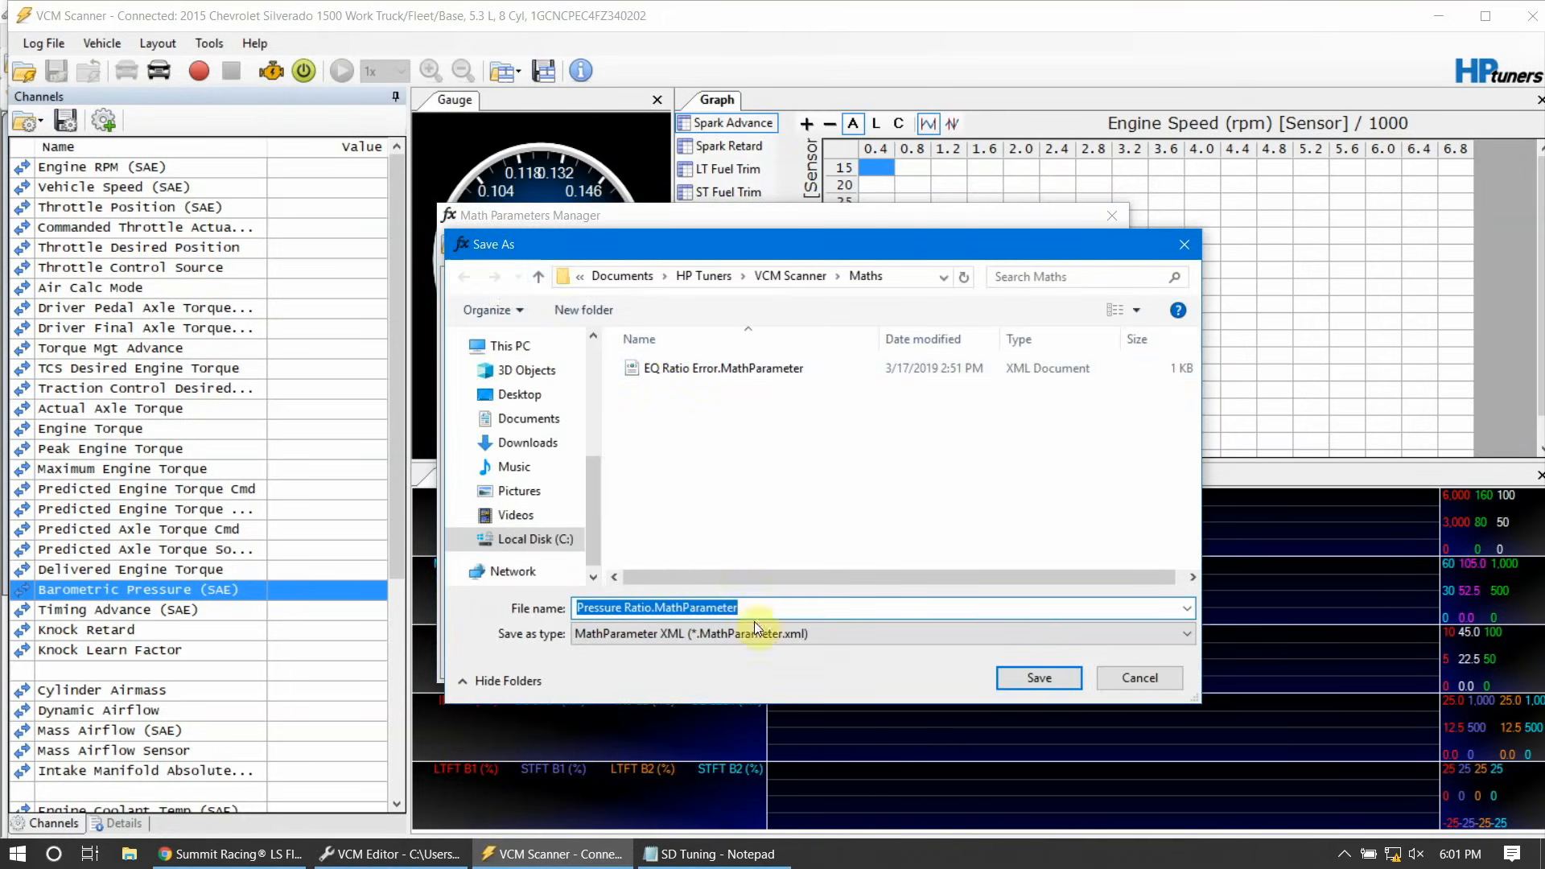
left_click(1058, 669)
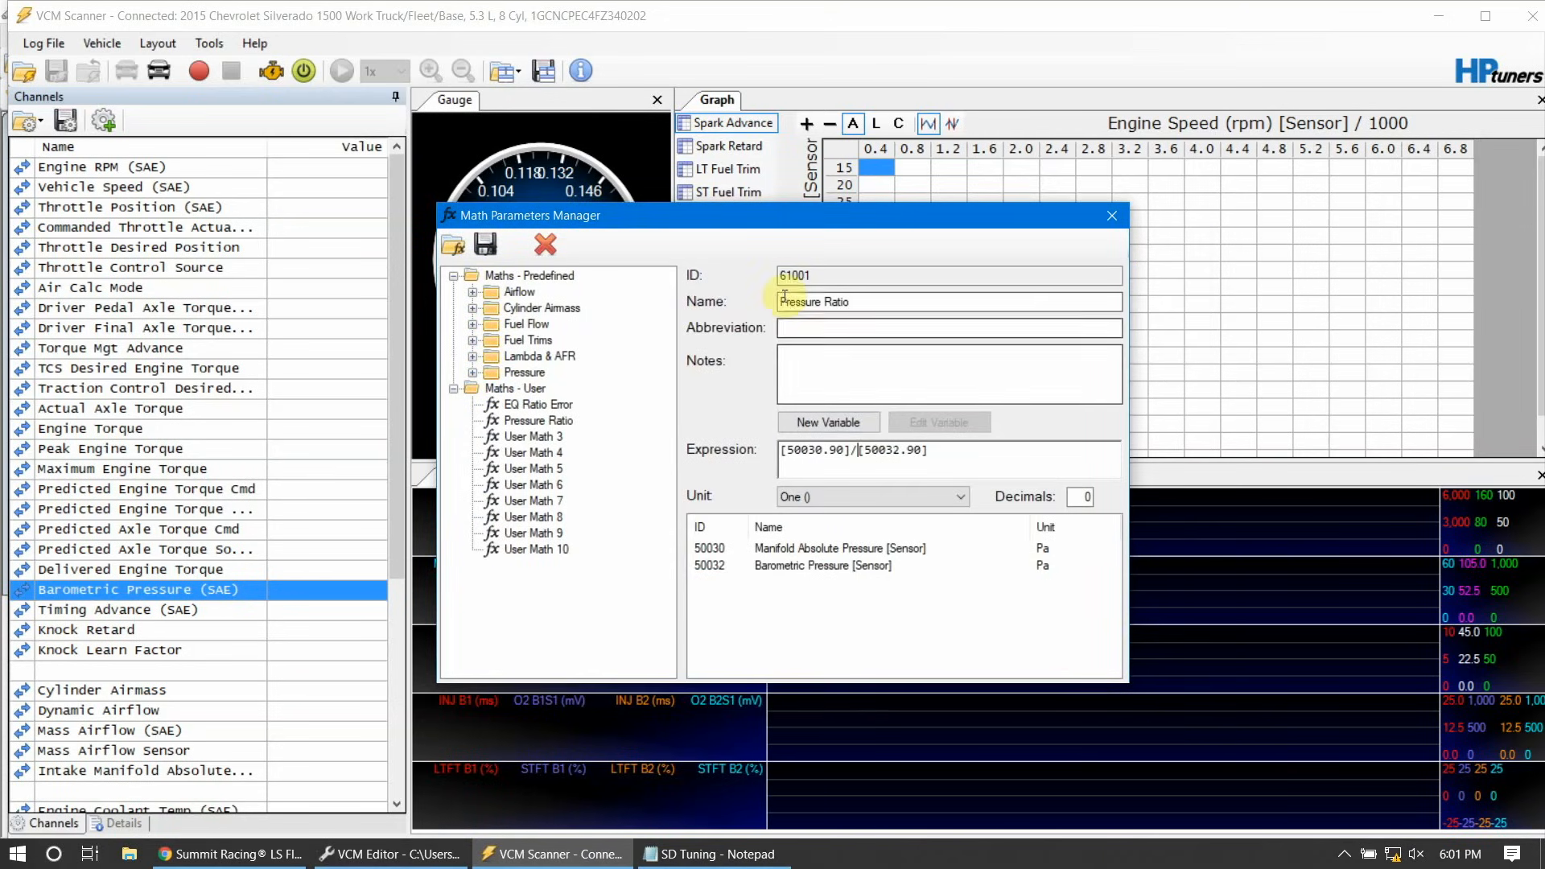
left_click(1120, 215)
Step: Add a new table to the graph layout and open the selection of its parameter
right_click(716, 263)
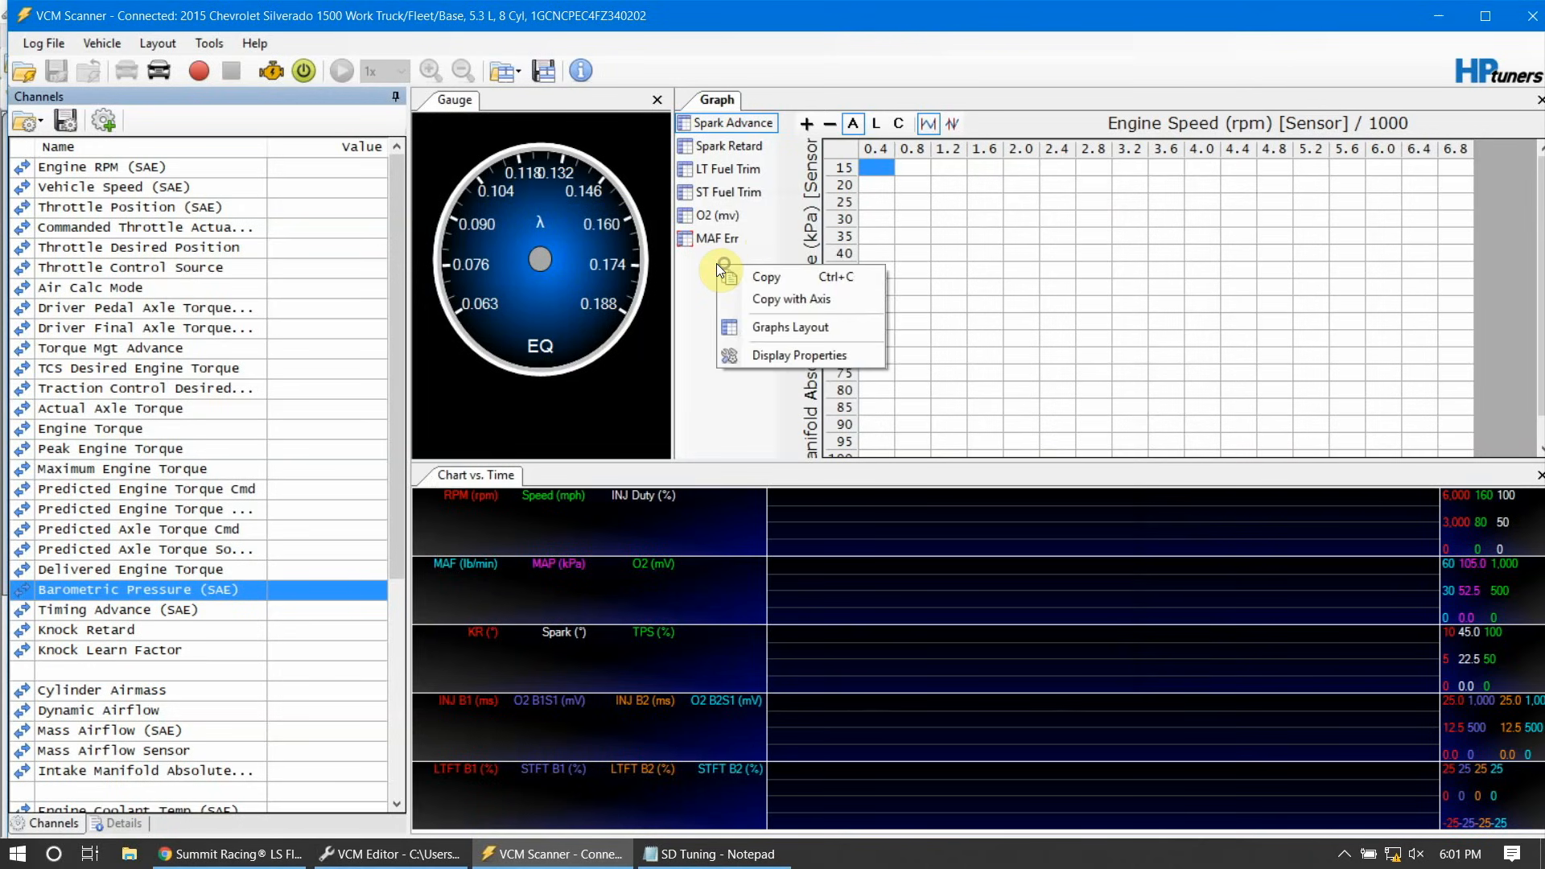
left_click(758, 322)
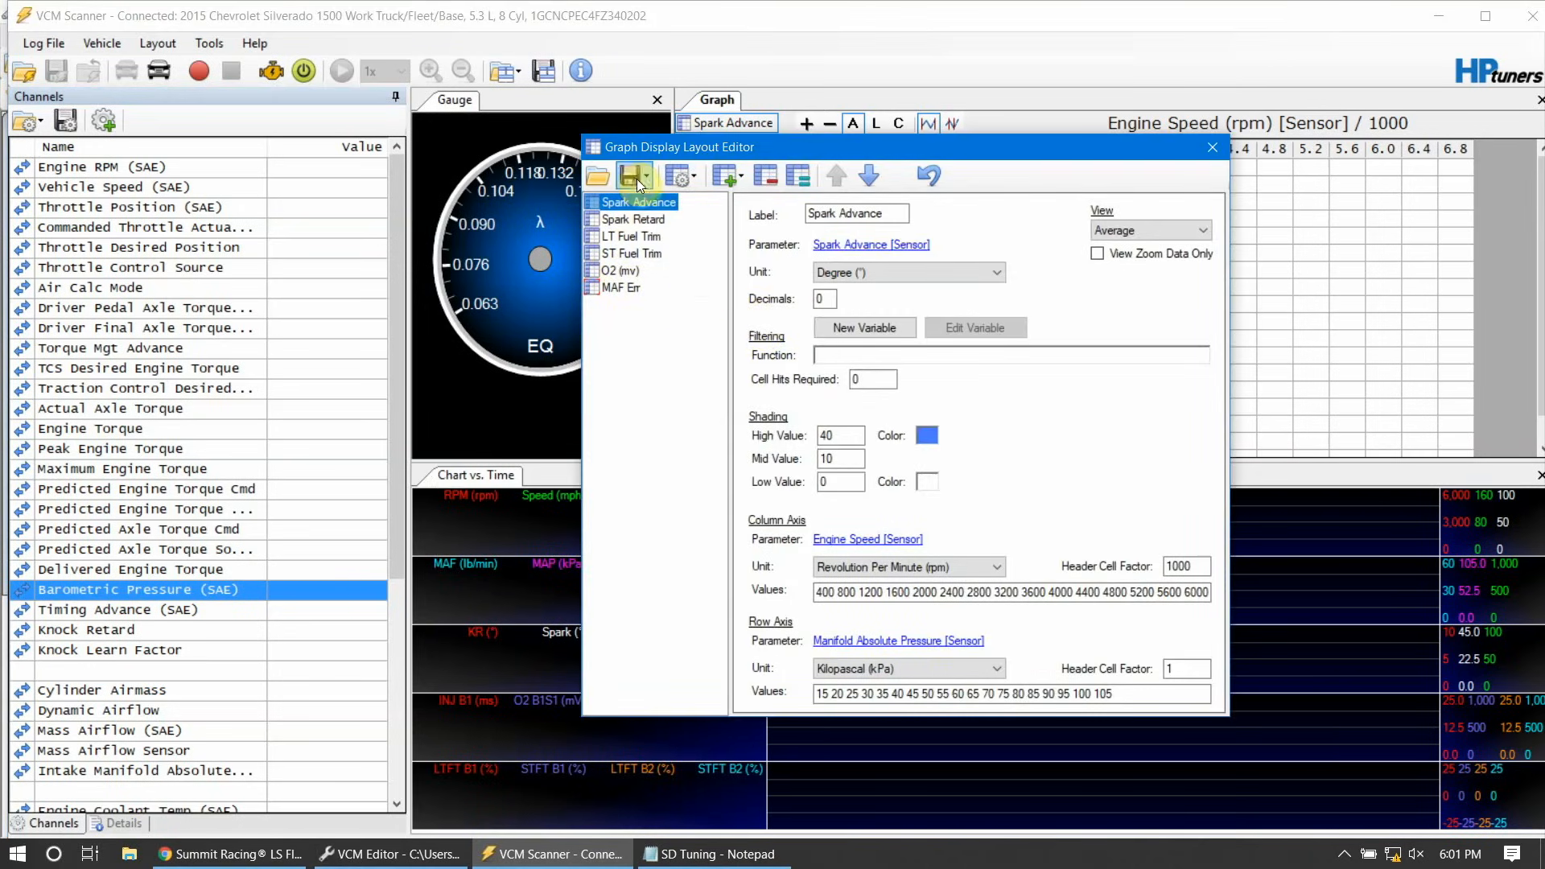
left_click(724, 176)
left_click(725, 171)
left_click(732, 175)
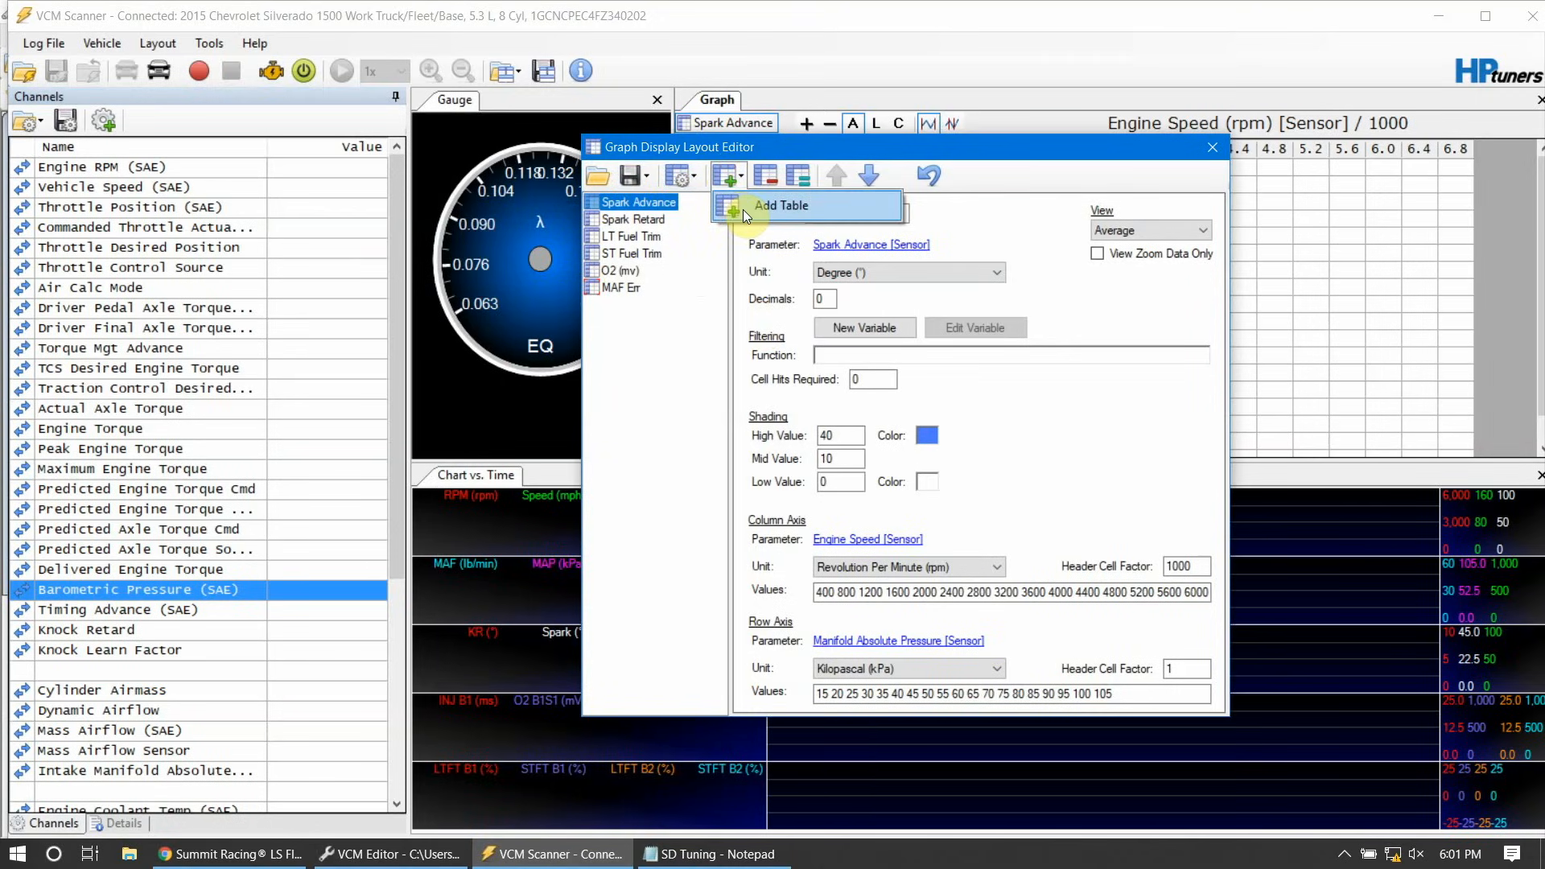
left_click(742, 209)
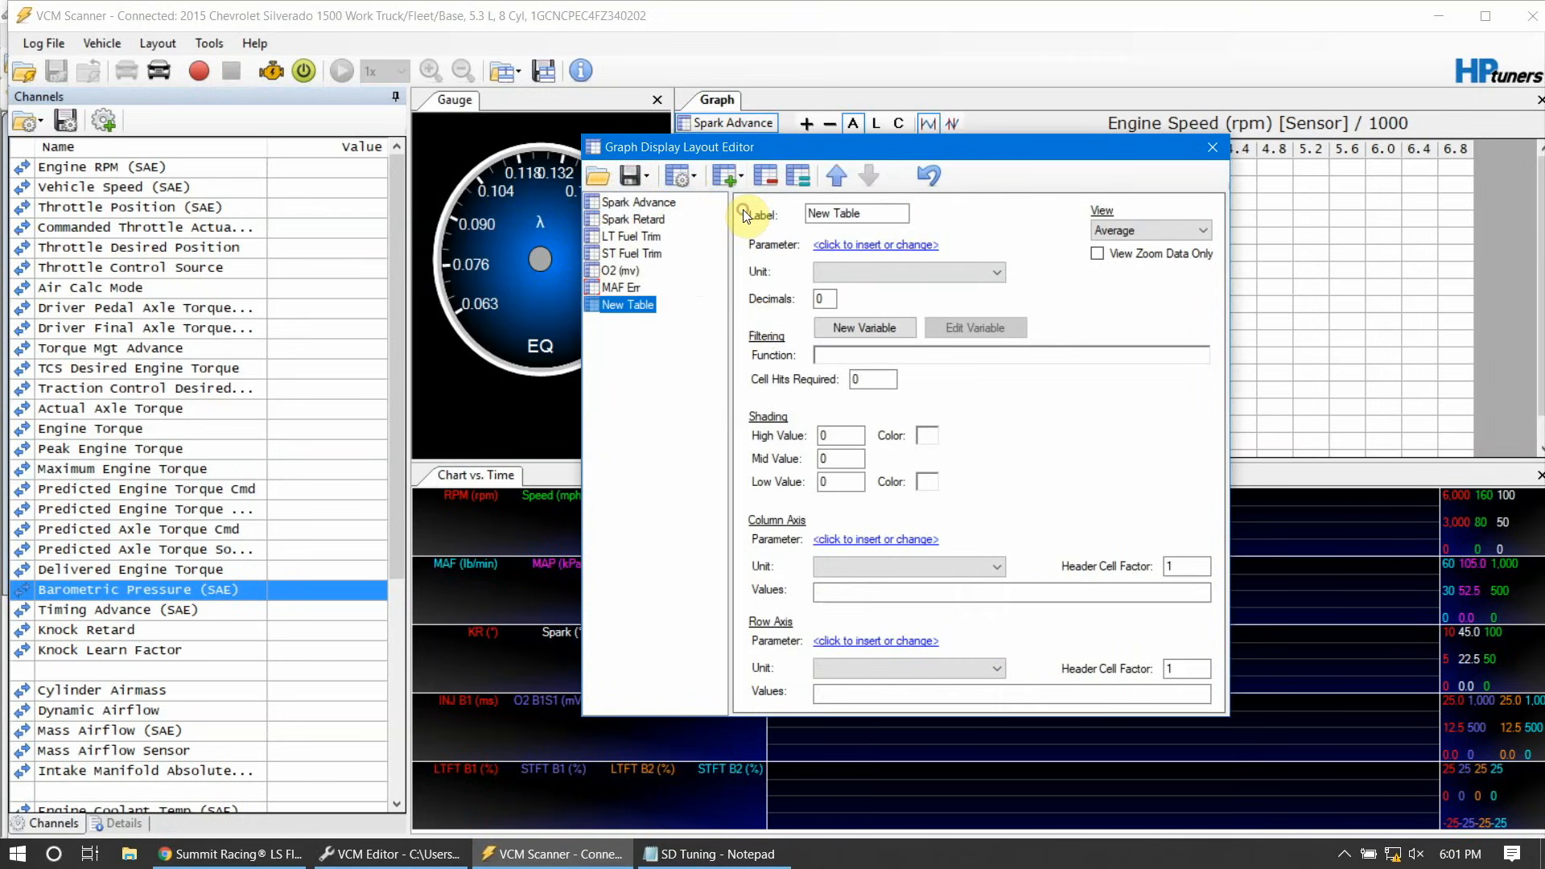
left_click(880, 246)
type("EQ Er")
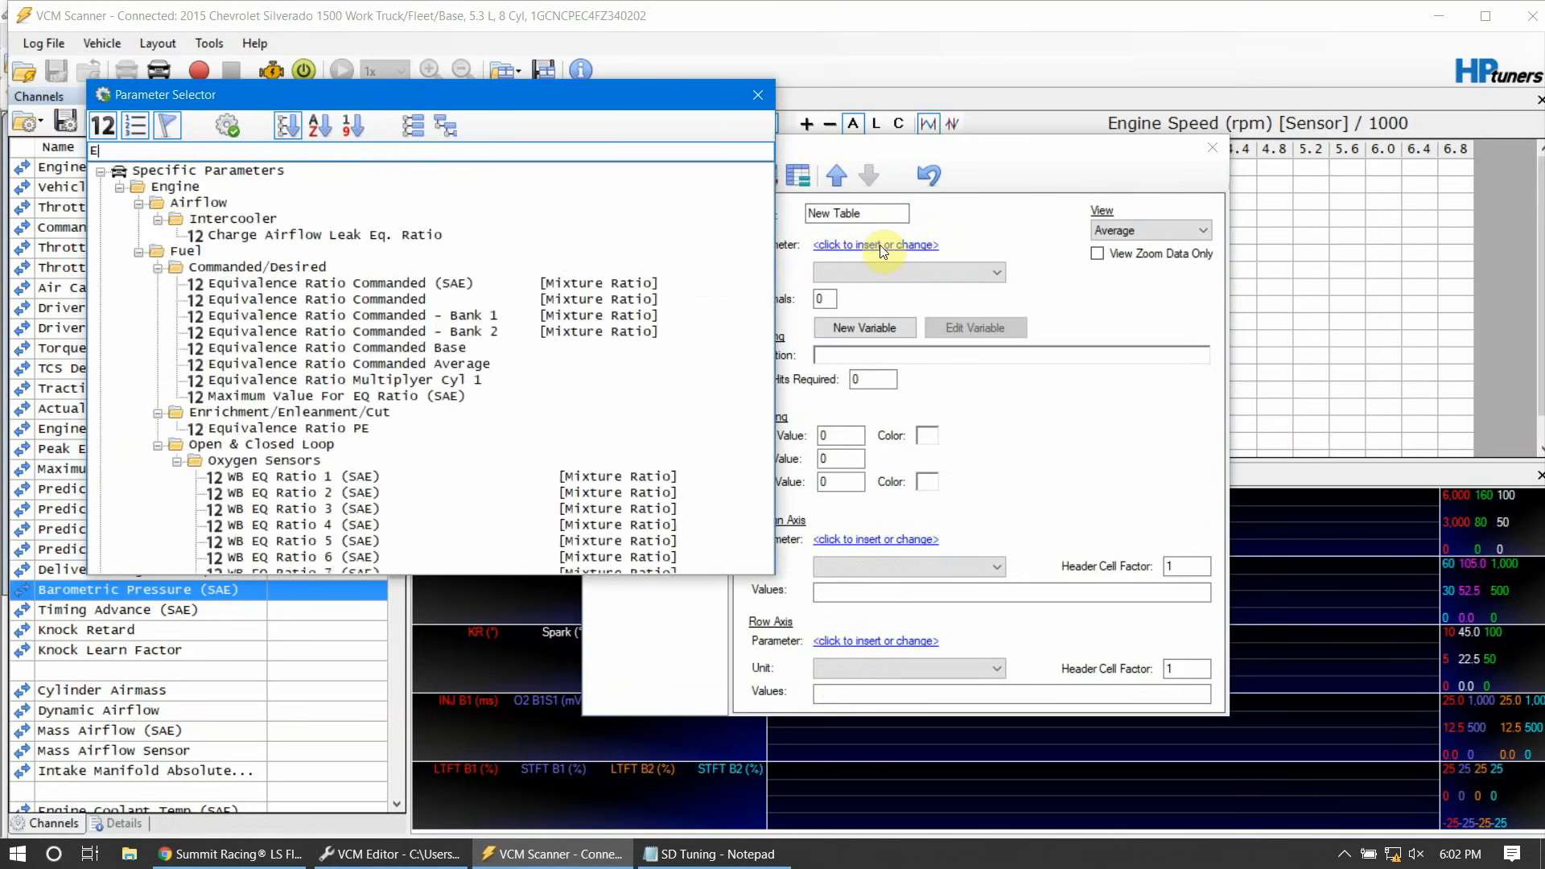
key("BackSpace")
key("BackSpace")
key("BackSpace")
key("BackSpace")
key("BackSpace")
Step: Assign EQ Ratio Error from the Lambda & AFR maths as the new table's parameter
left_click_drag(768, 282, 764, 415)
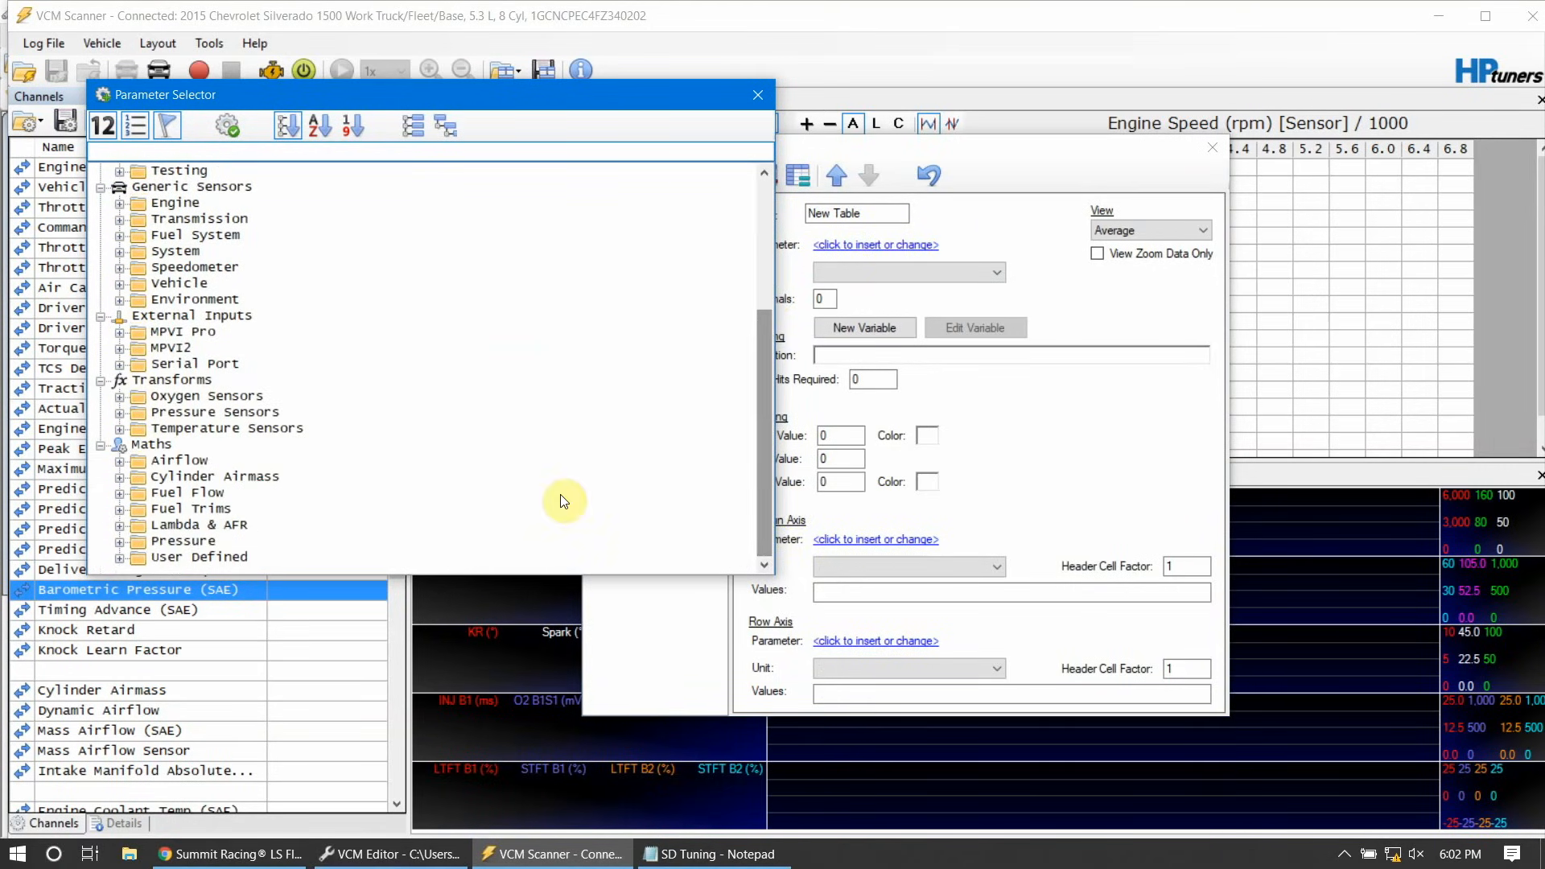
left_click(118, 526)
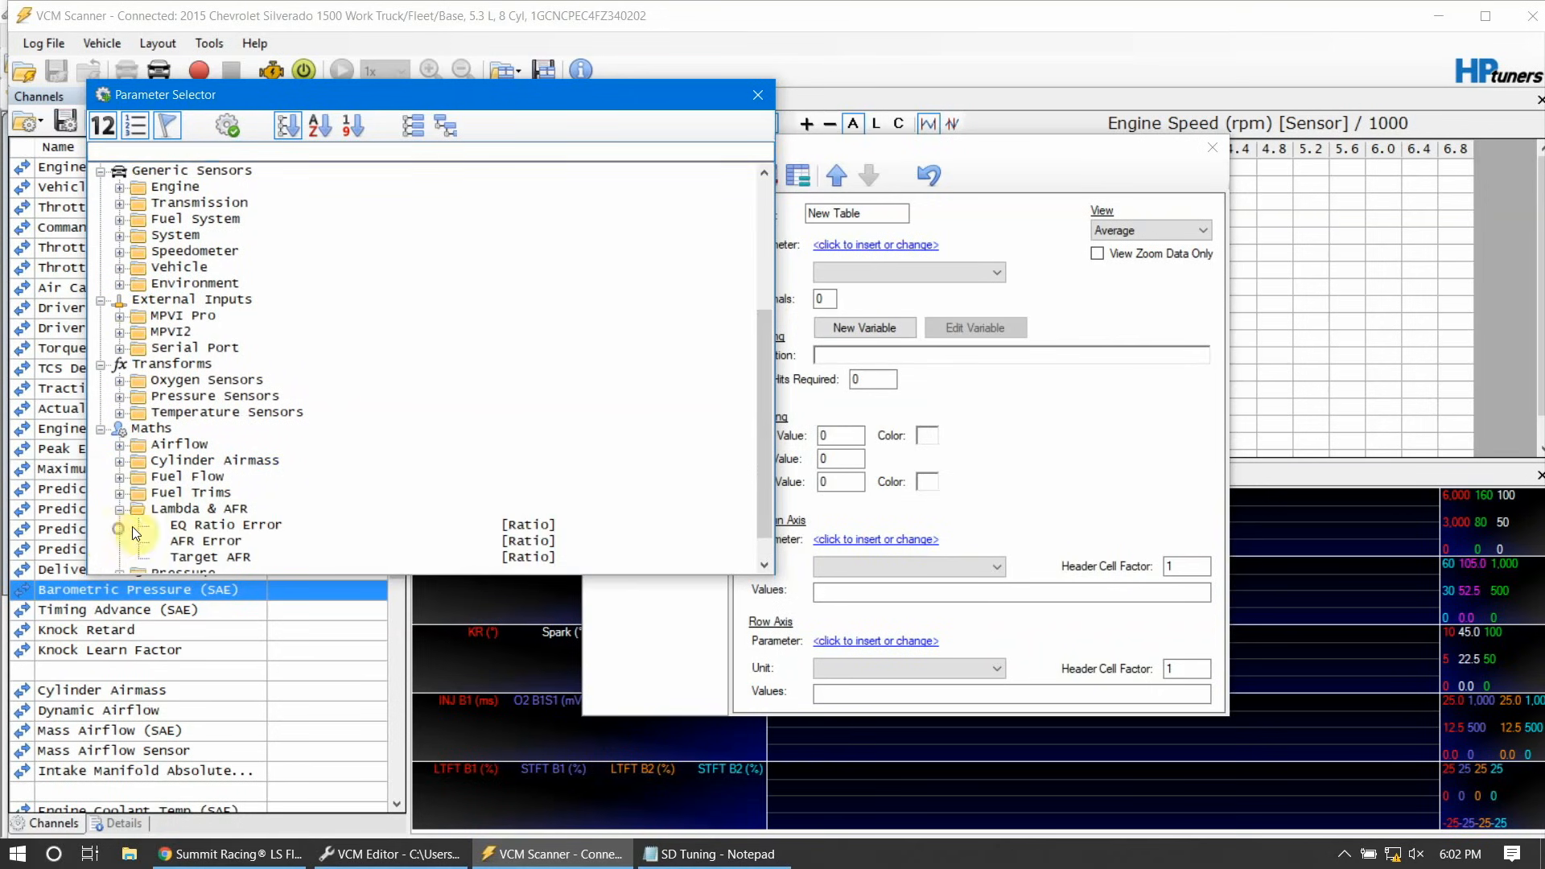
double_click(226, 523)
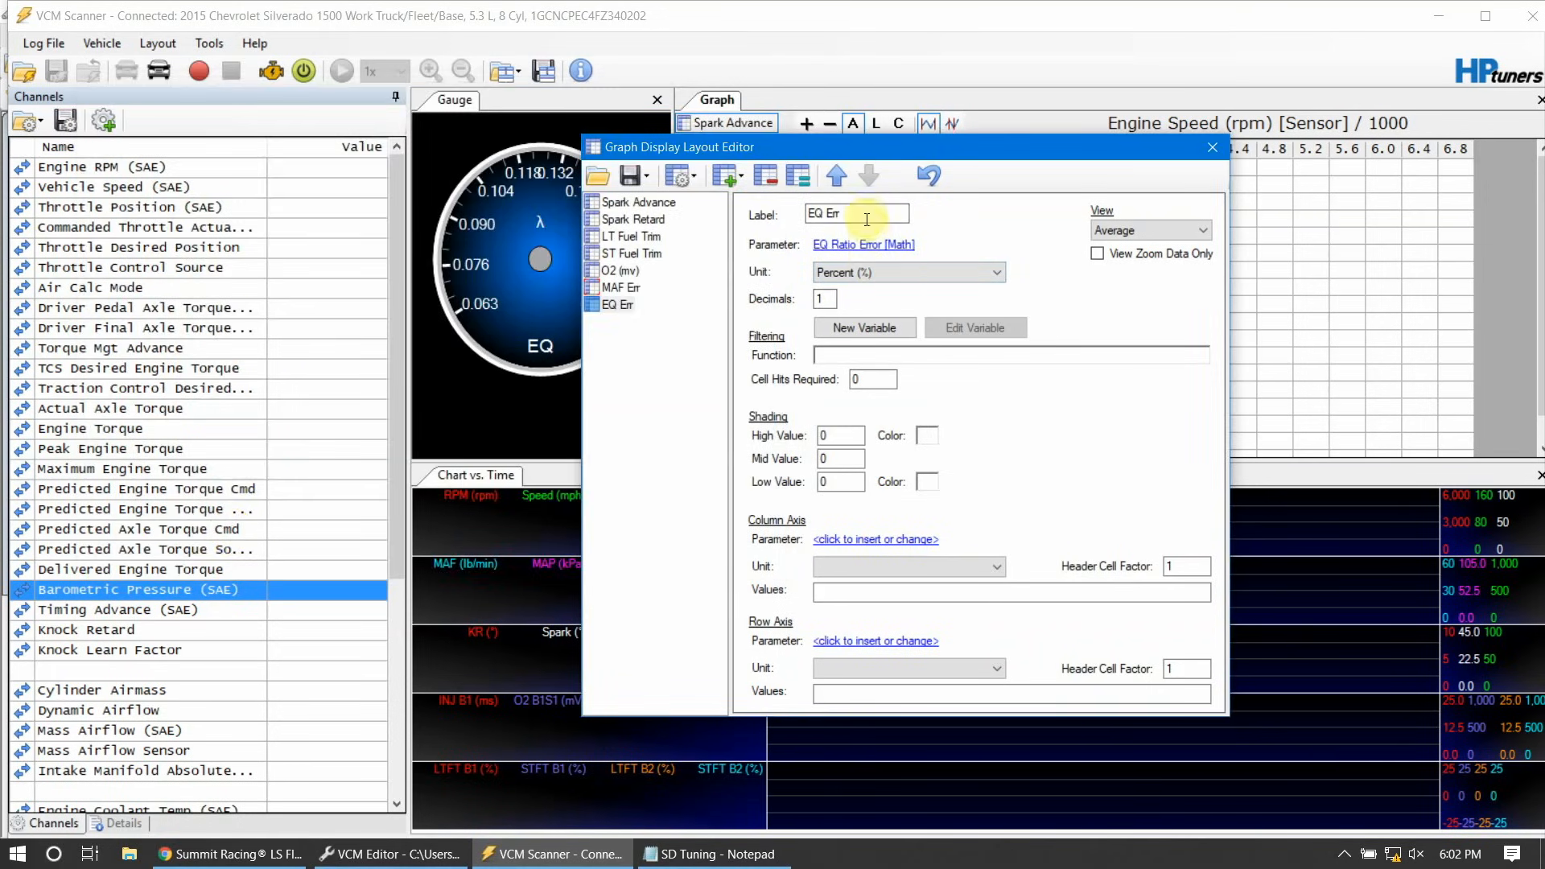
Step: Label the new table "Speed Density" and set it to 2 decimals and 5 required cell hits
left_click_drag(861, 214, 748, 221)
type("Speed Density")
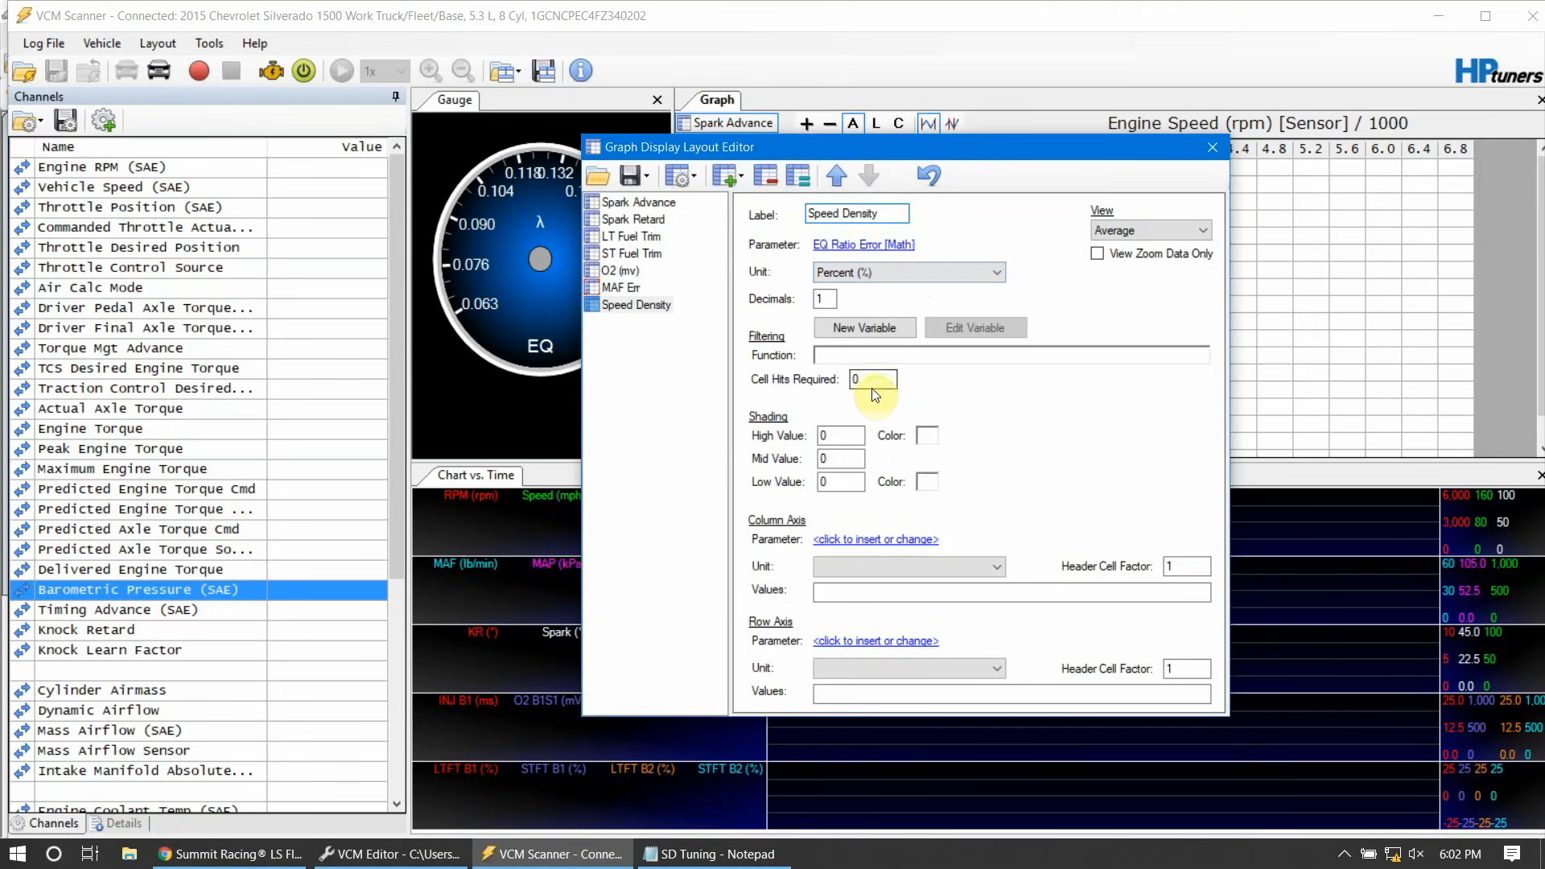
double_click(834, 297)
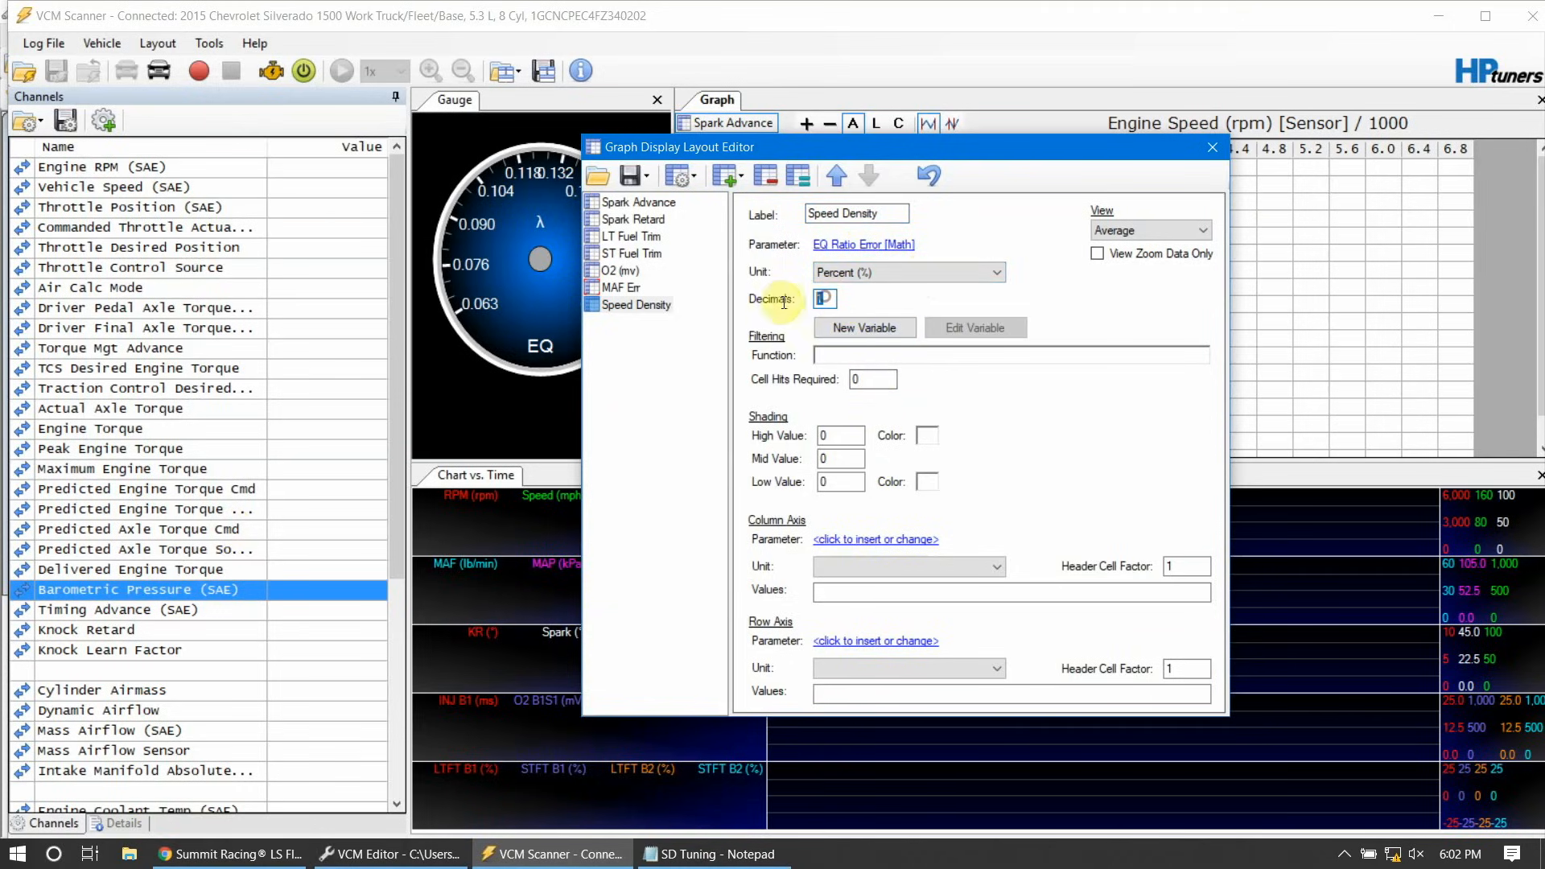
type("2")
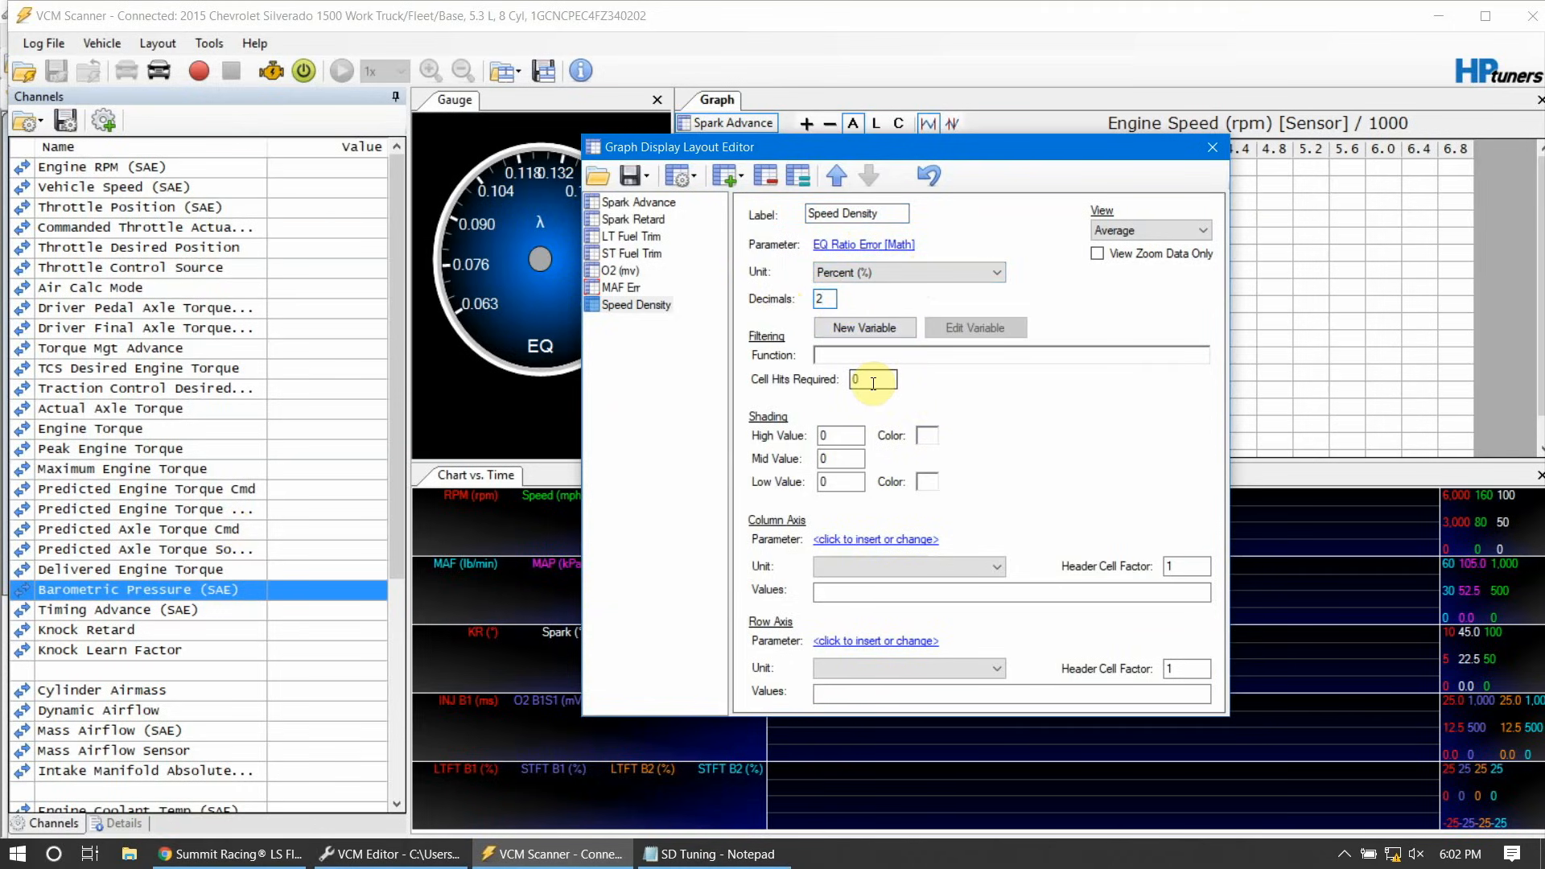
left_click_drag(871, 383, 841, 383)
type("5")
Step: Switch to VCM Editor and copy all Engine Speed axis values from the Virtual Volumetric Efficiency table
left_click(390, 854)
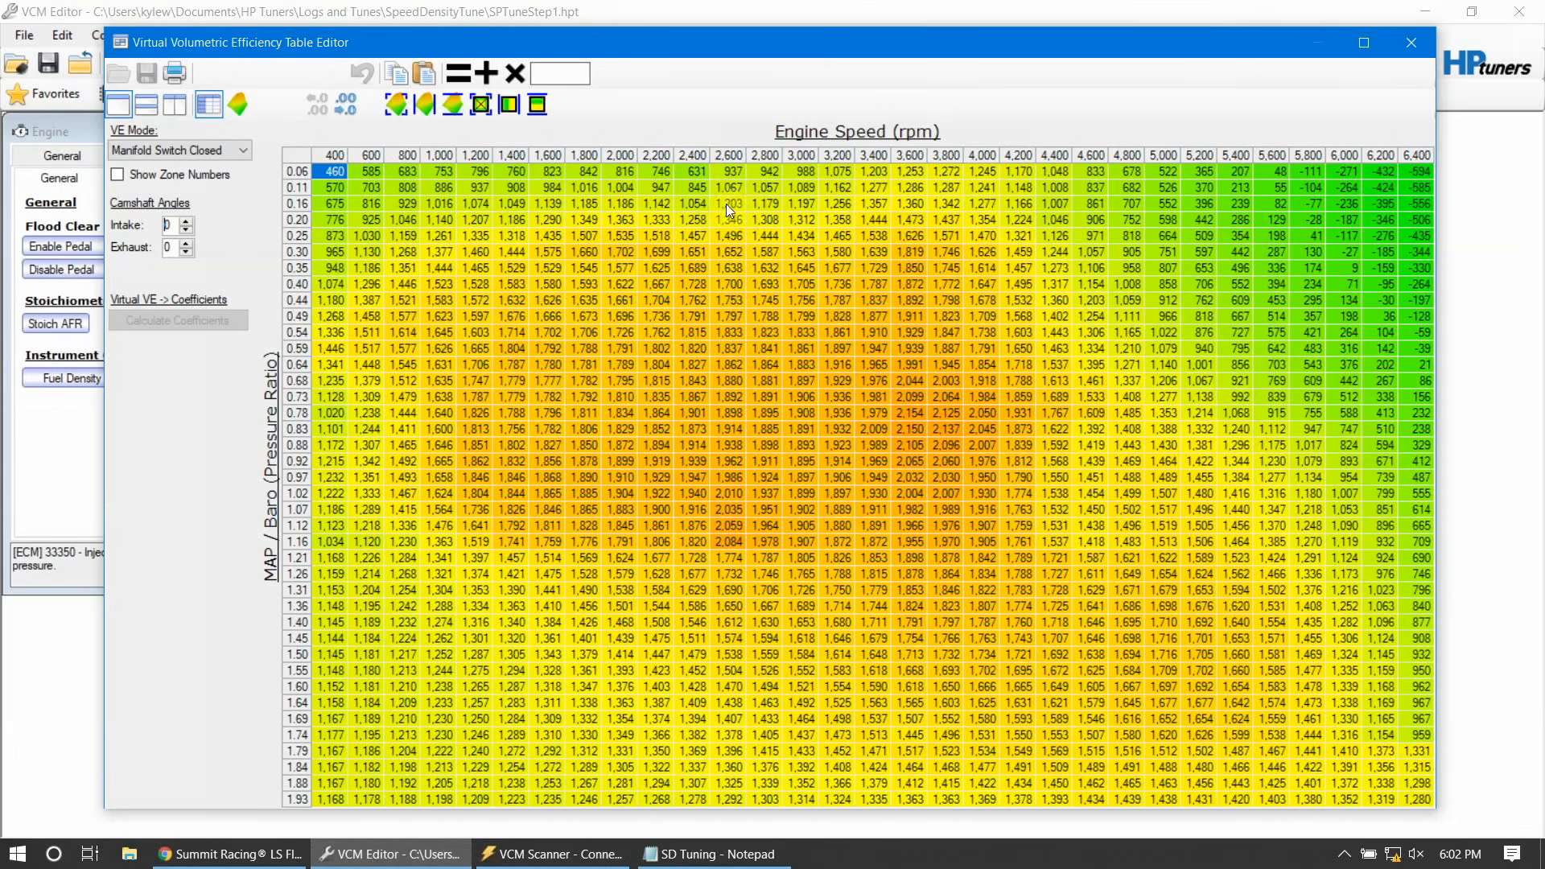
left_click(809, 132)
left_click(658, 393)
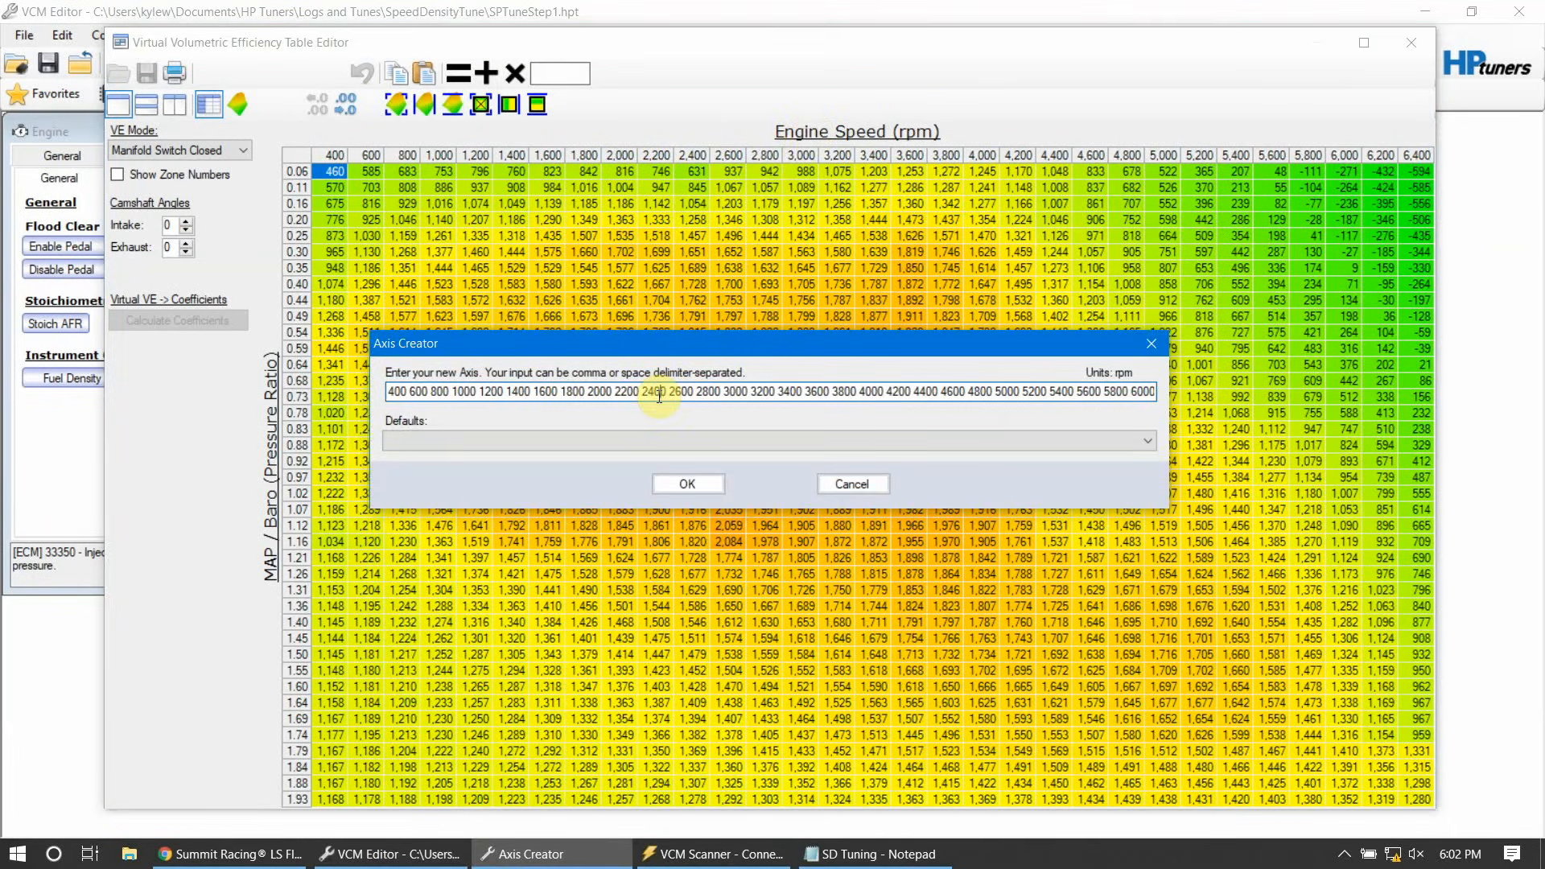
key("ctrl+a")
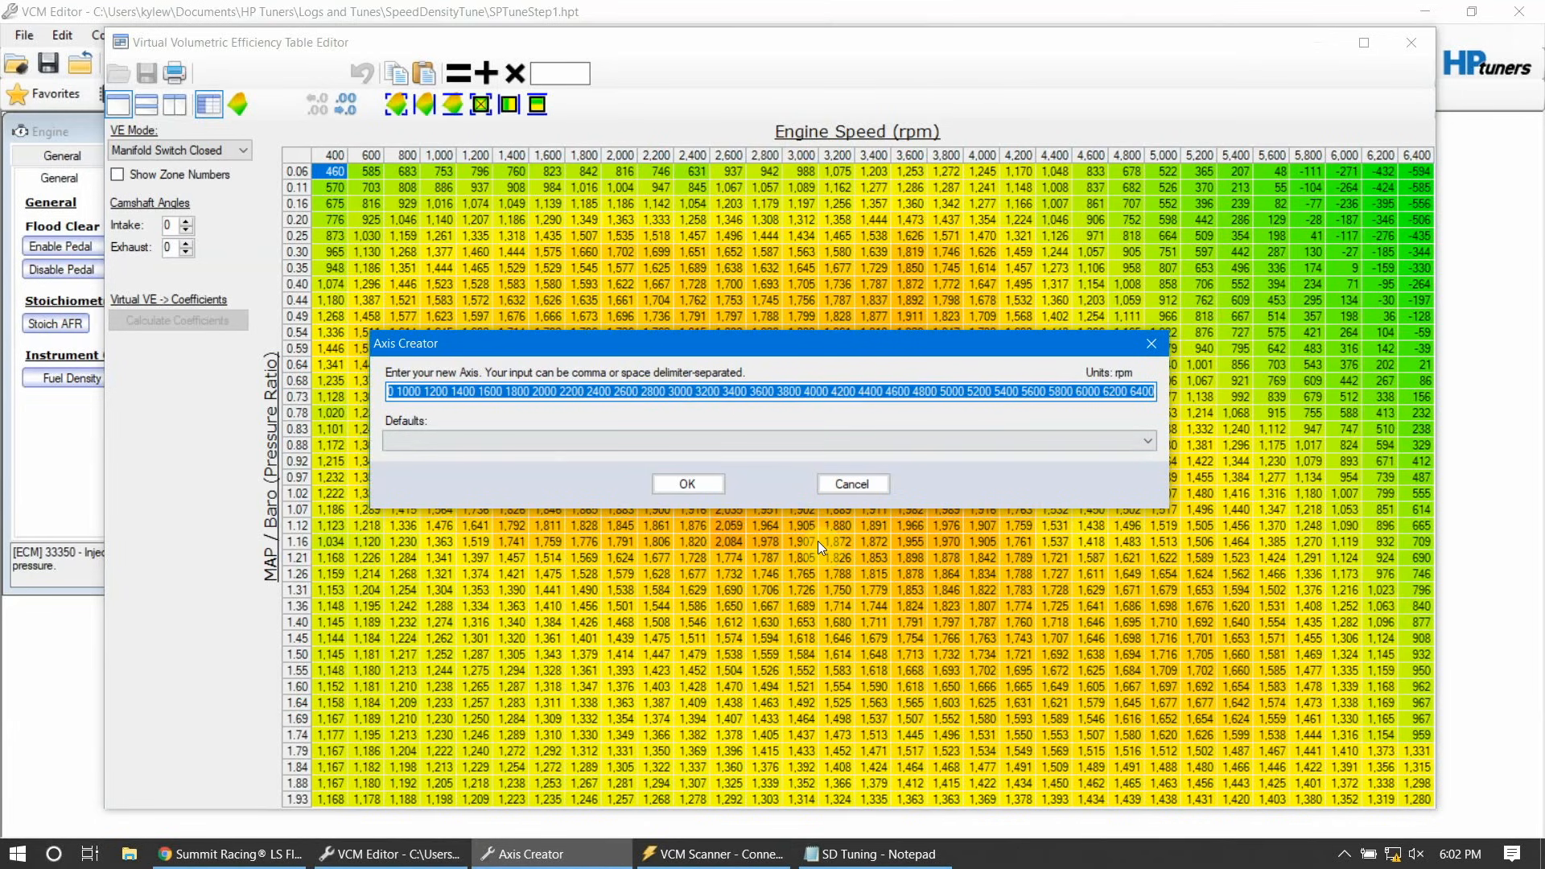
left_click(863, 487)
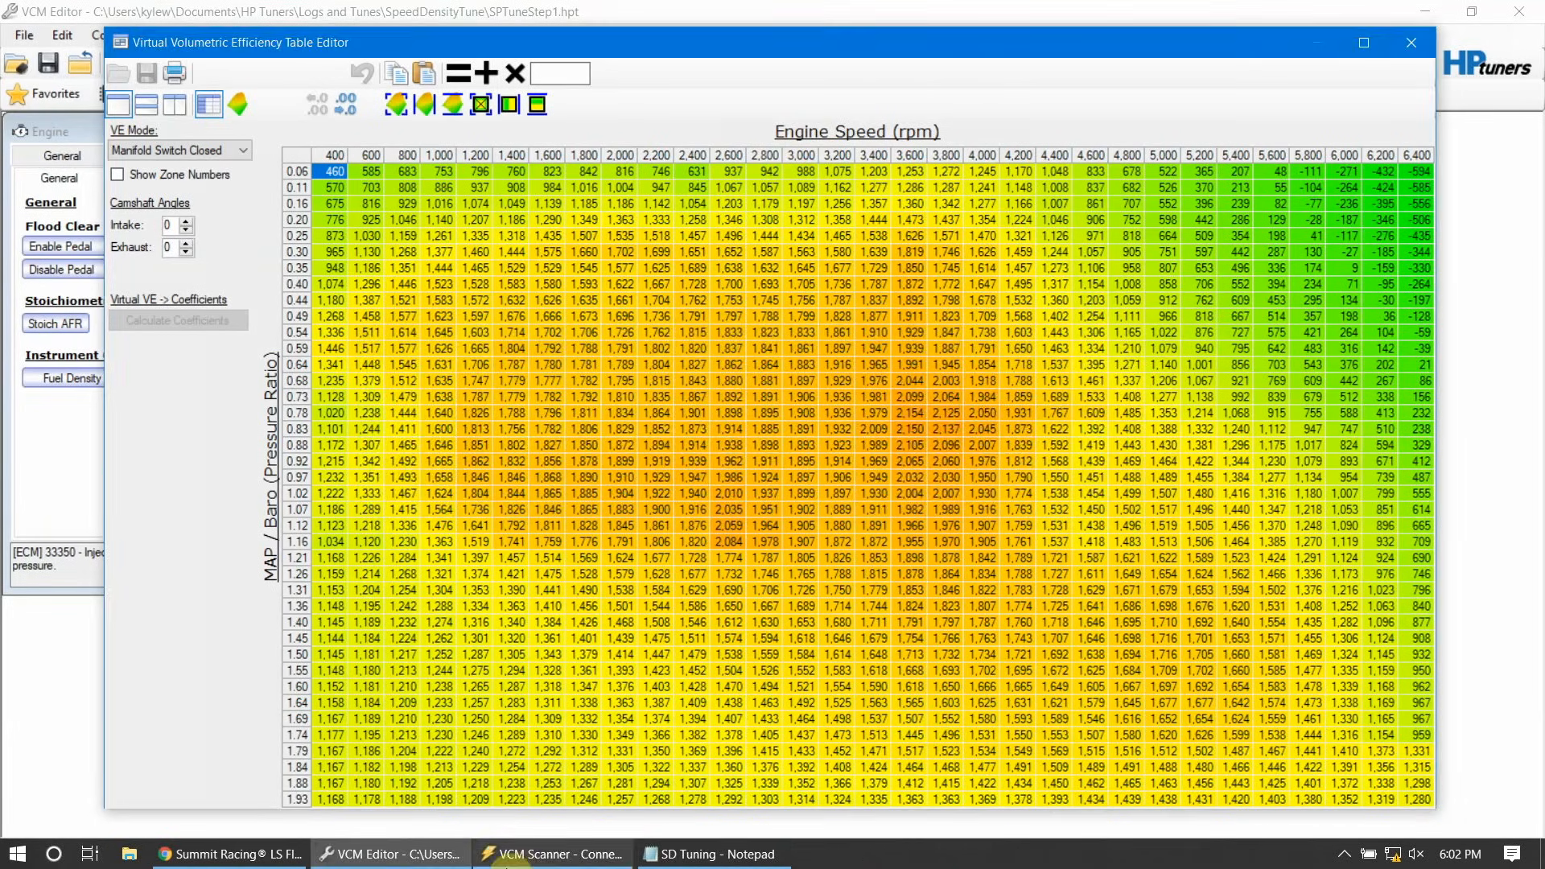
Step: Switch to VCM Scanner and set the Speed Density column axis to Engine Speed [Sensor] with the copied rpm values
left_click(602, 854)
left_click(881, 546)
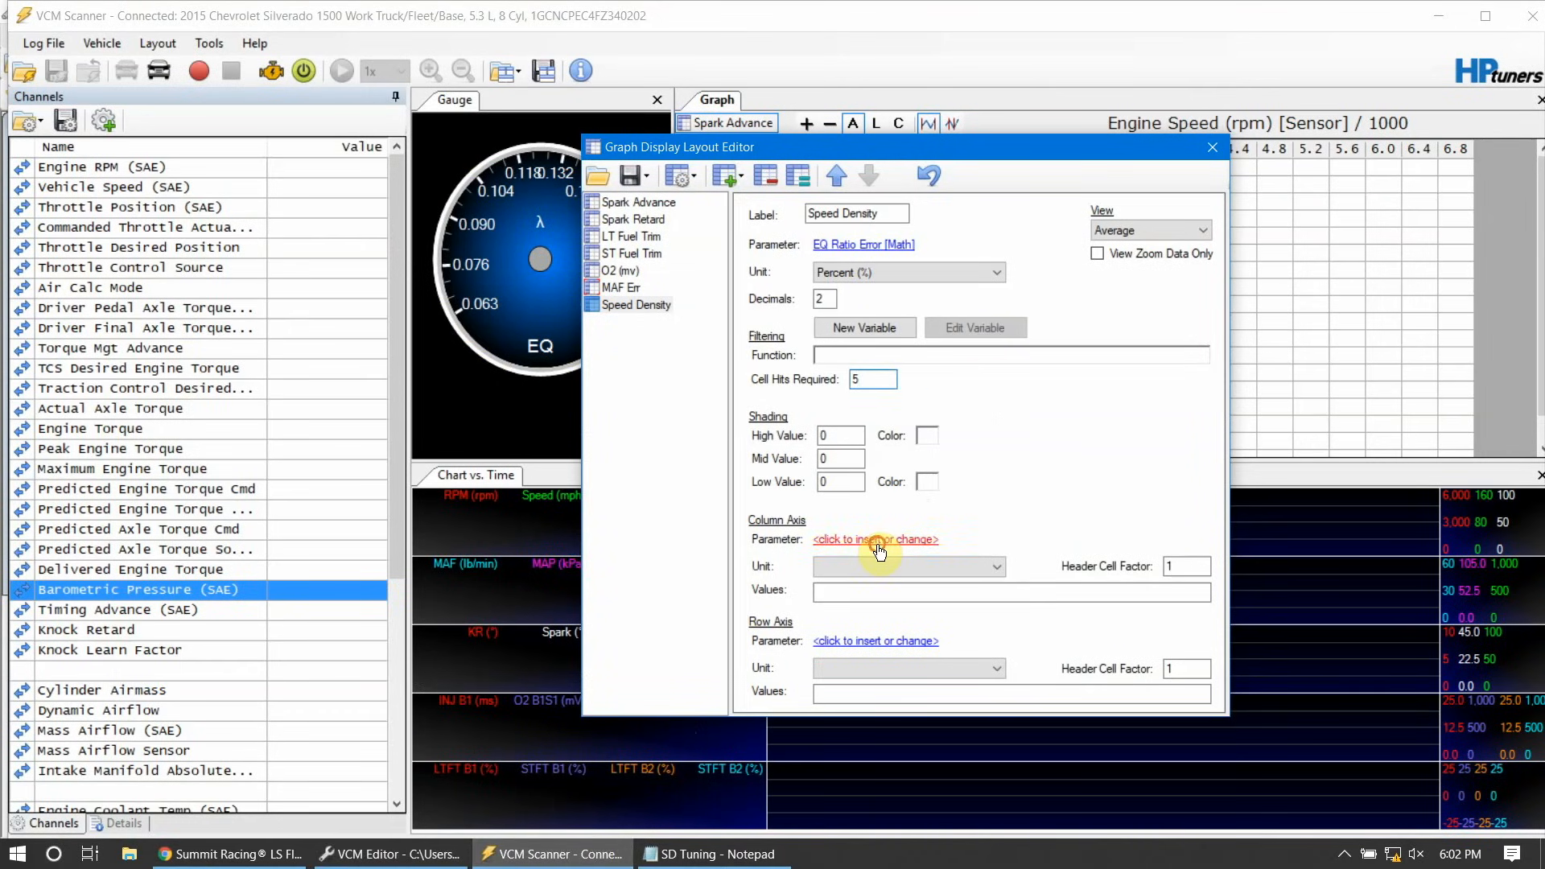
type("RPM")
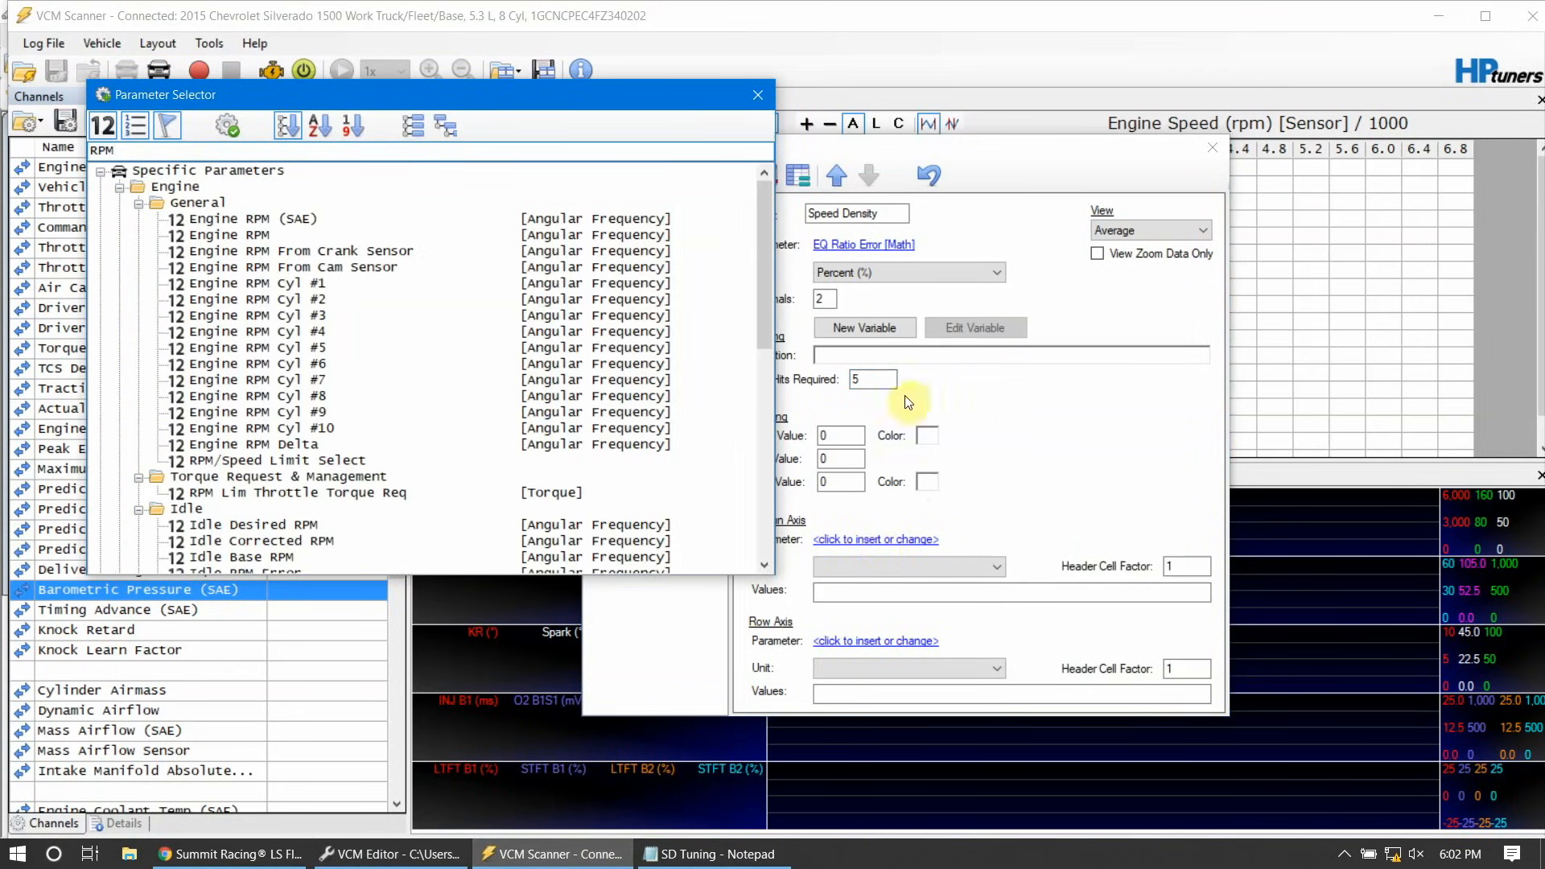
double_click(256, 224)
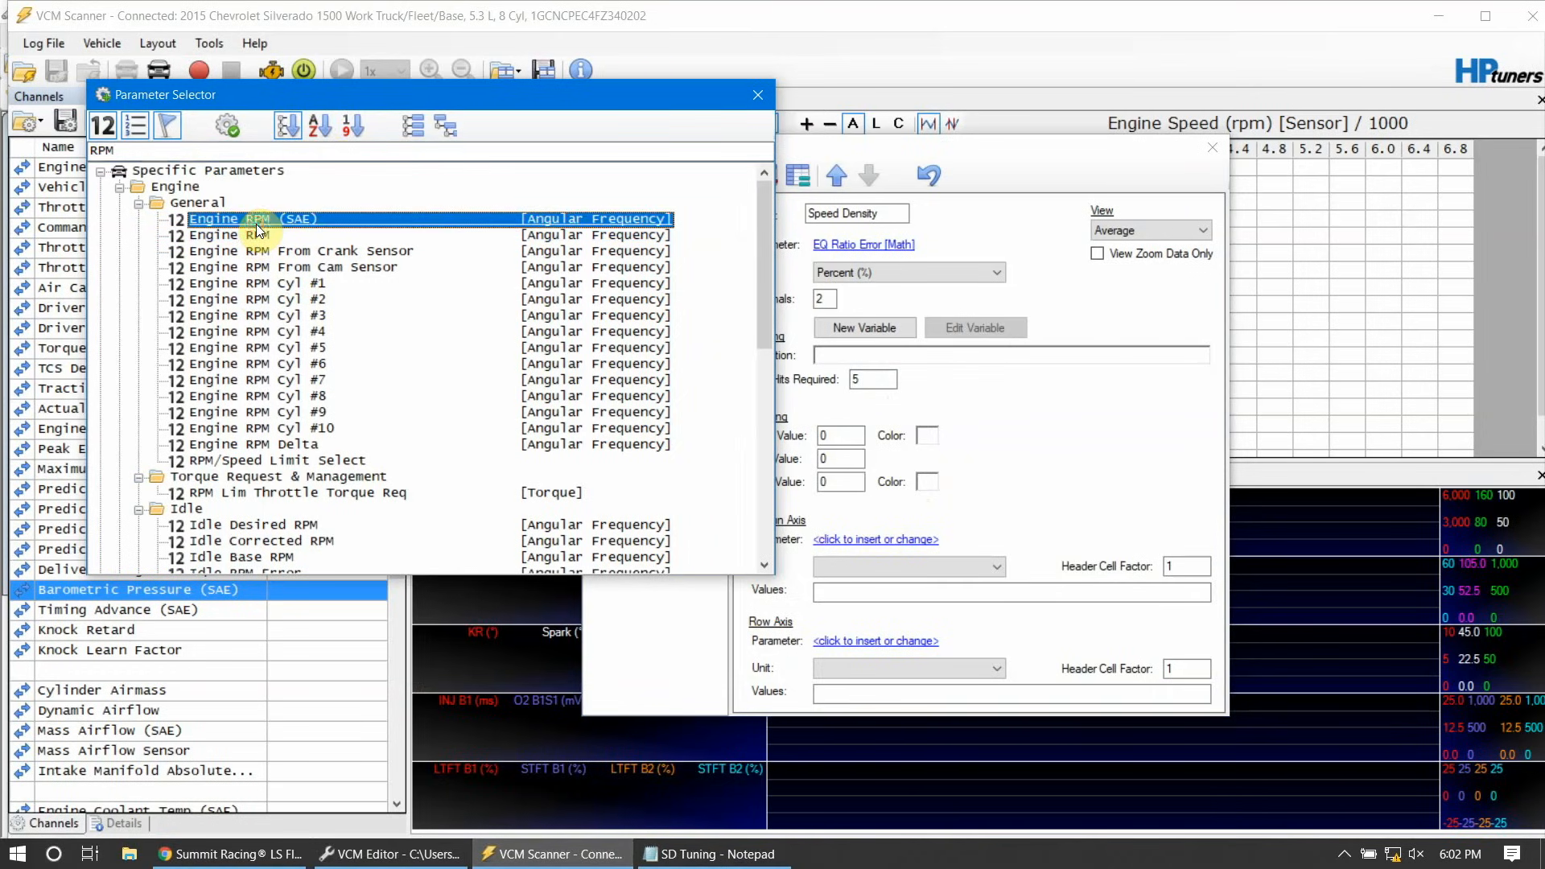
left_click(344, 530)
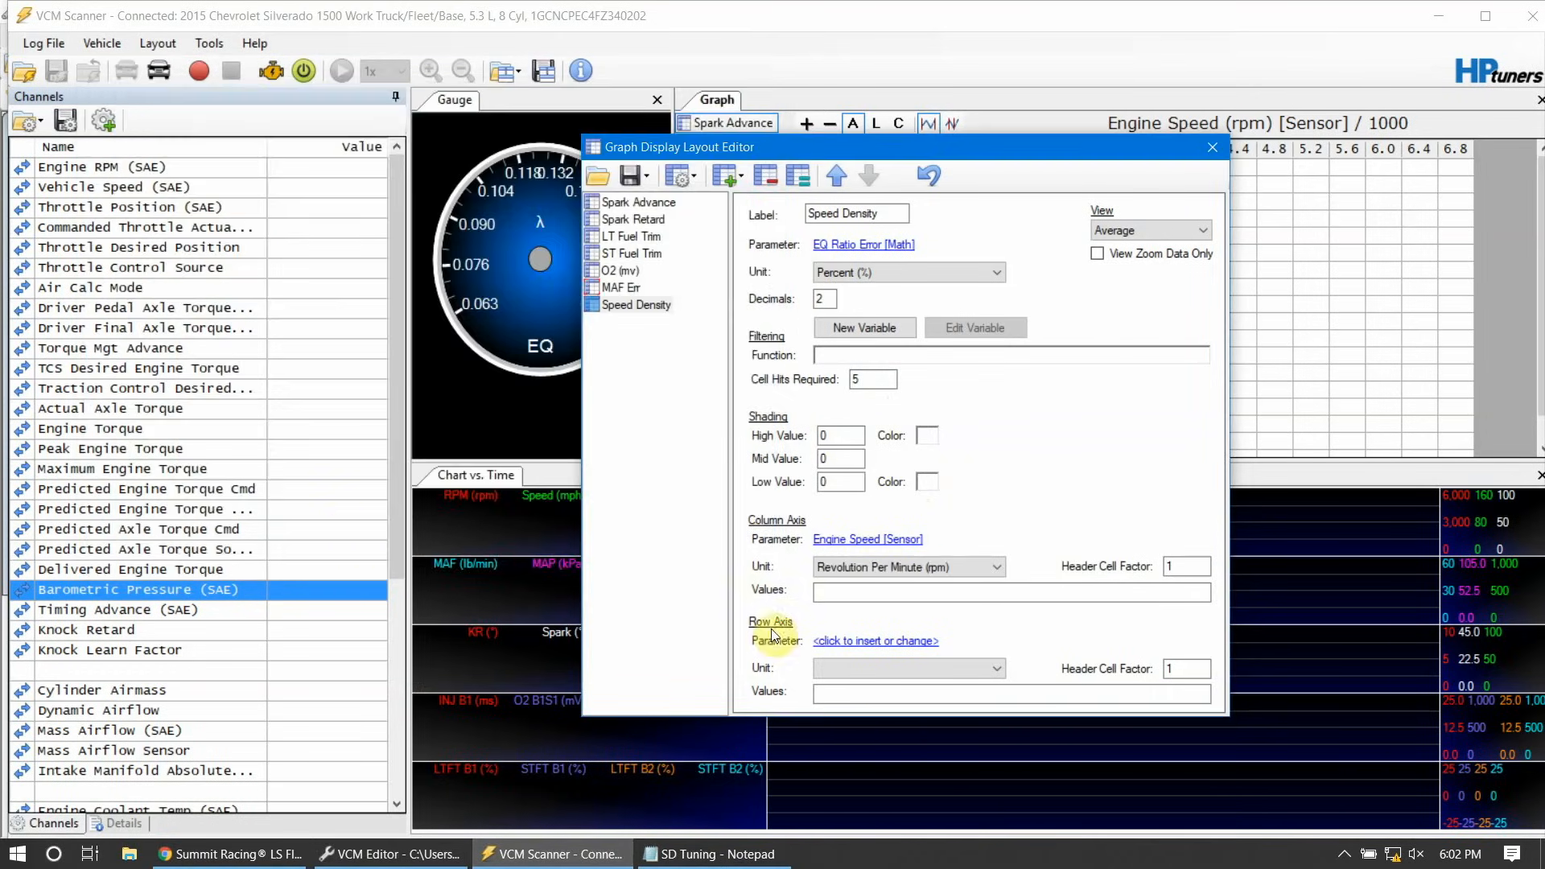
left_click(894, 590)
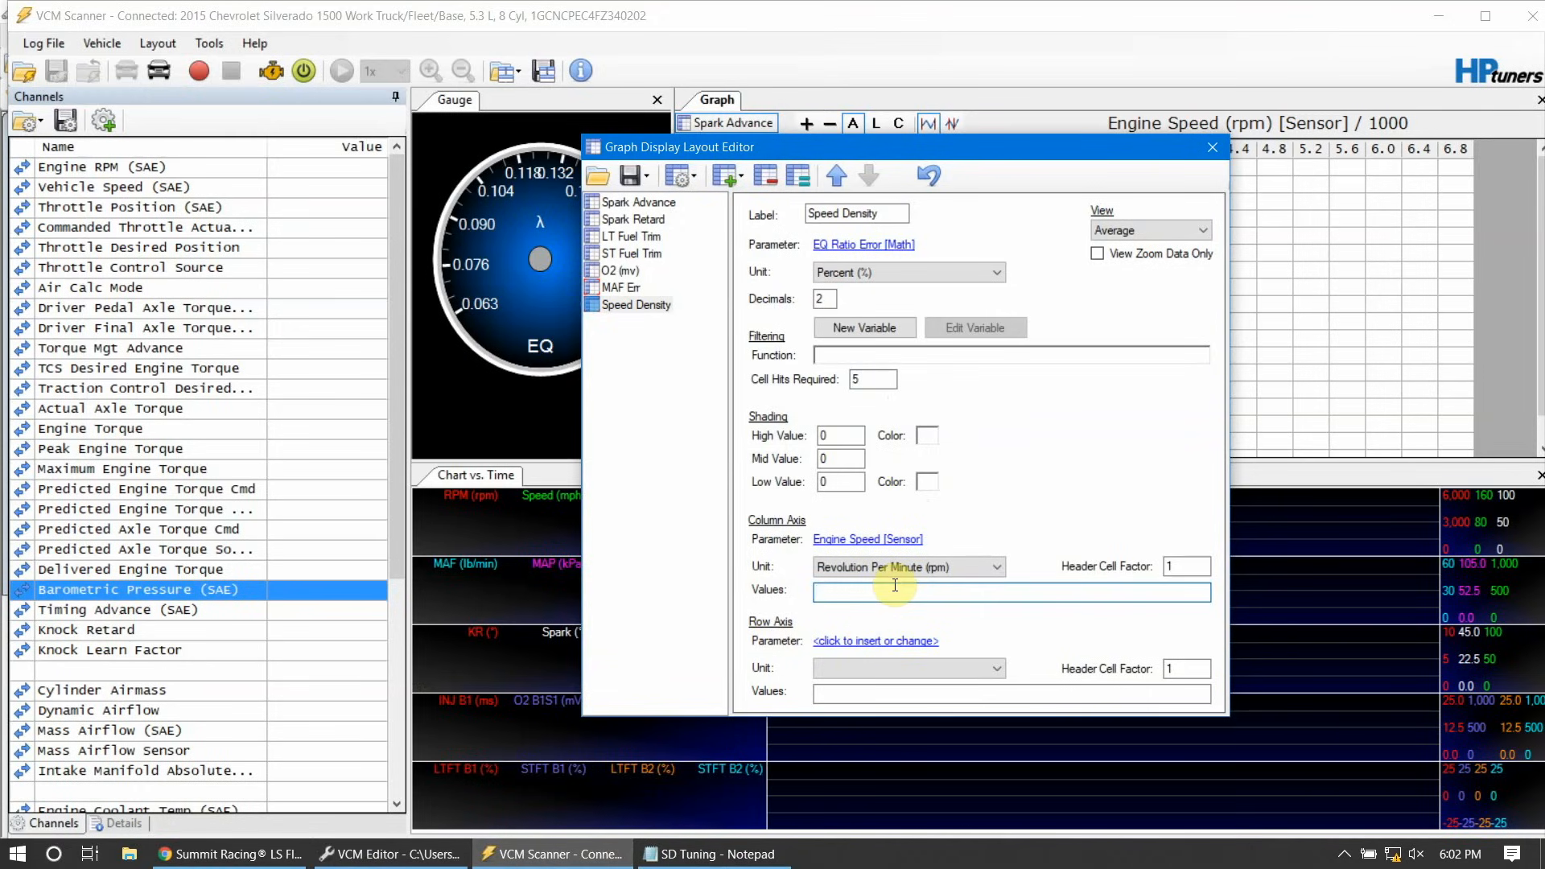
key("ctrl+v")
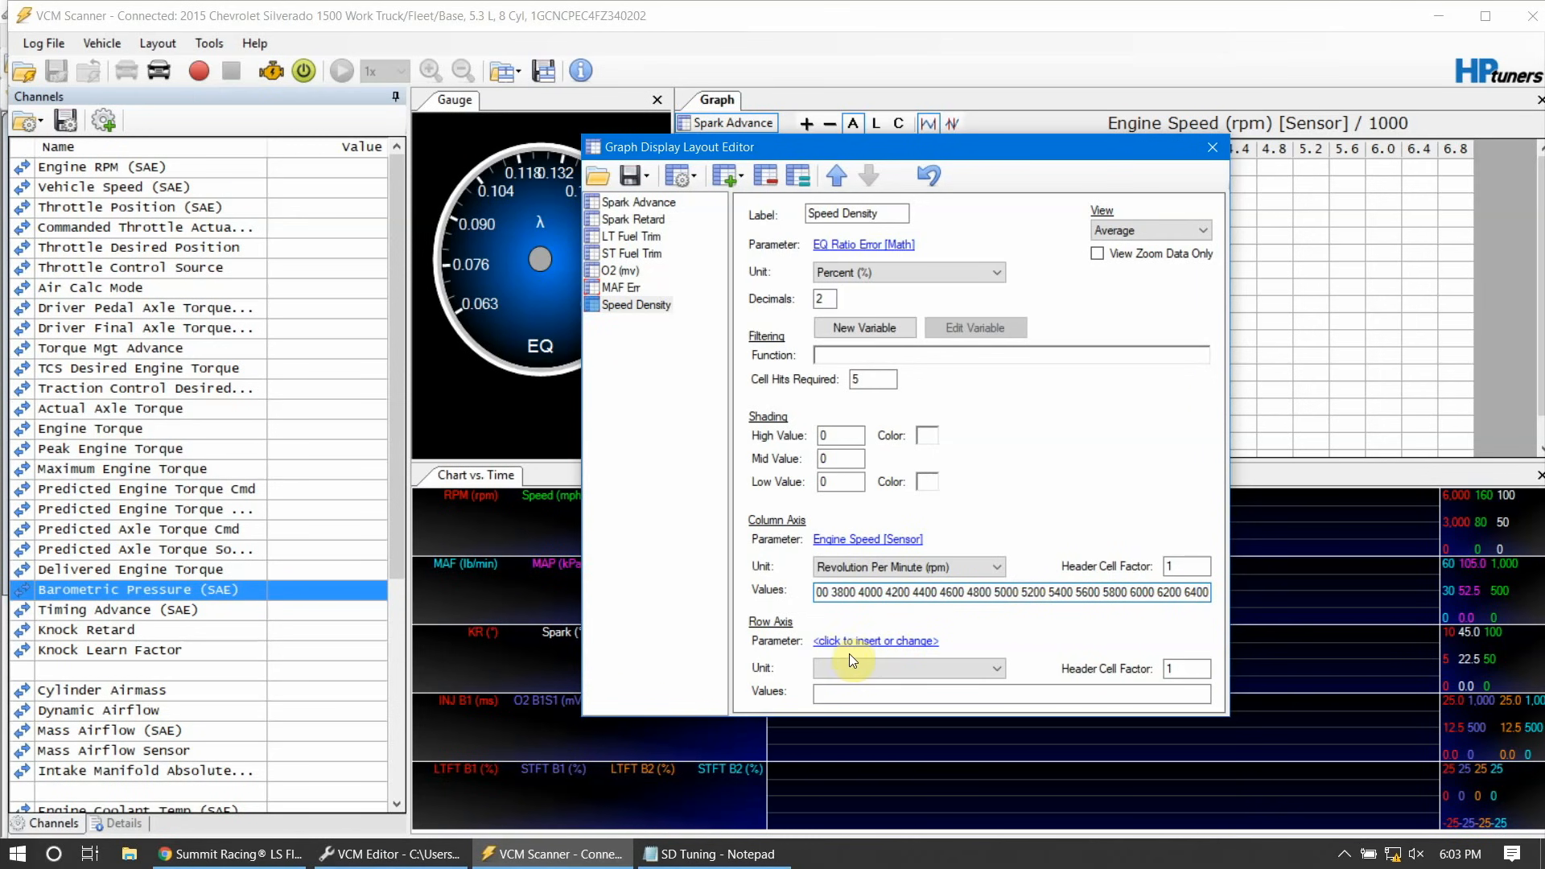
Step: Switch to VCM Editor and copy all MAP / Baro (Pressure Ratio) axis values from the Virtual Volumetric Efficiency table
left_click(393, 854)
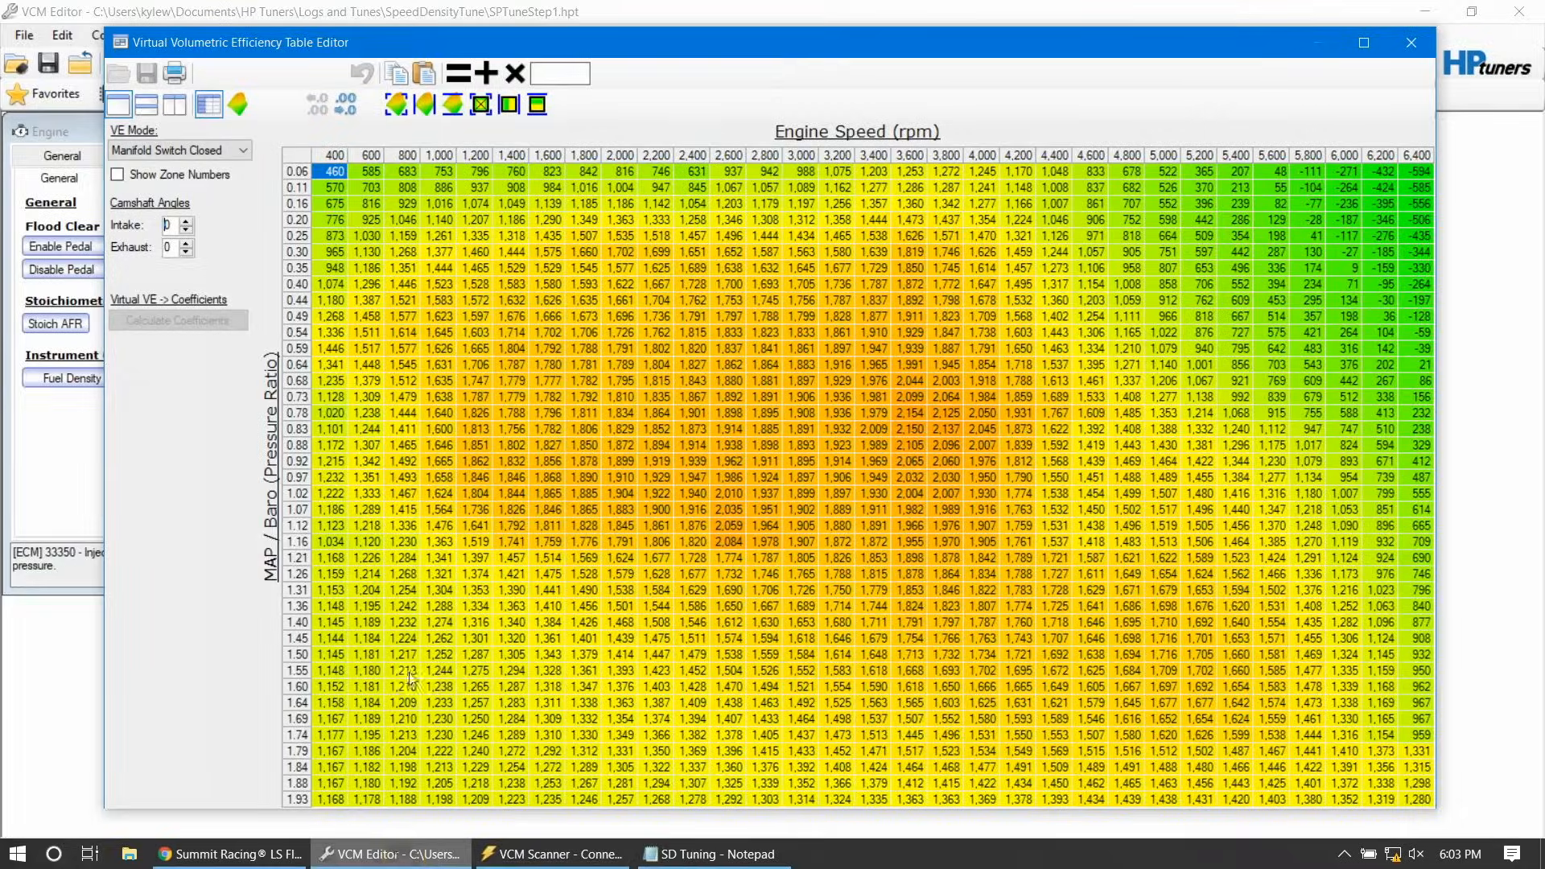
left_click(272, 457)
left_click(588, 396)
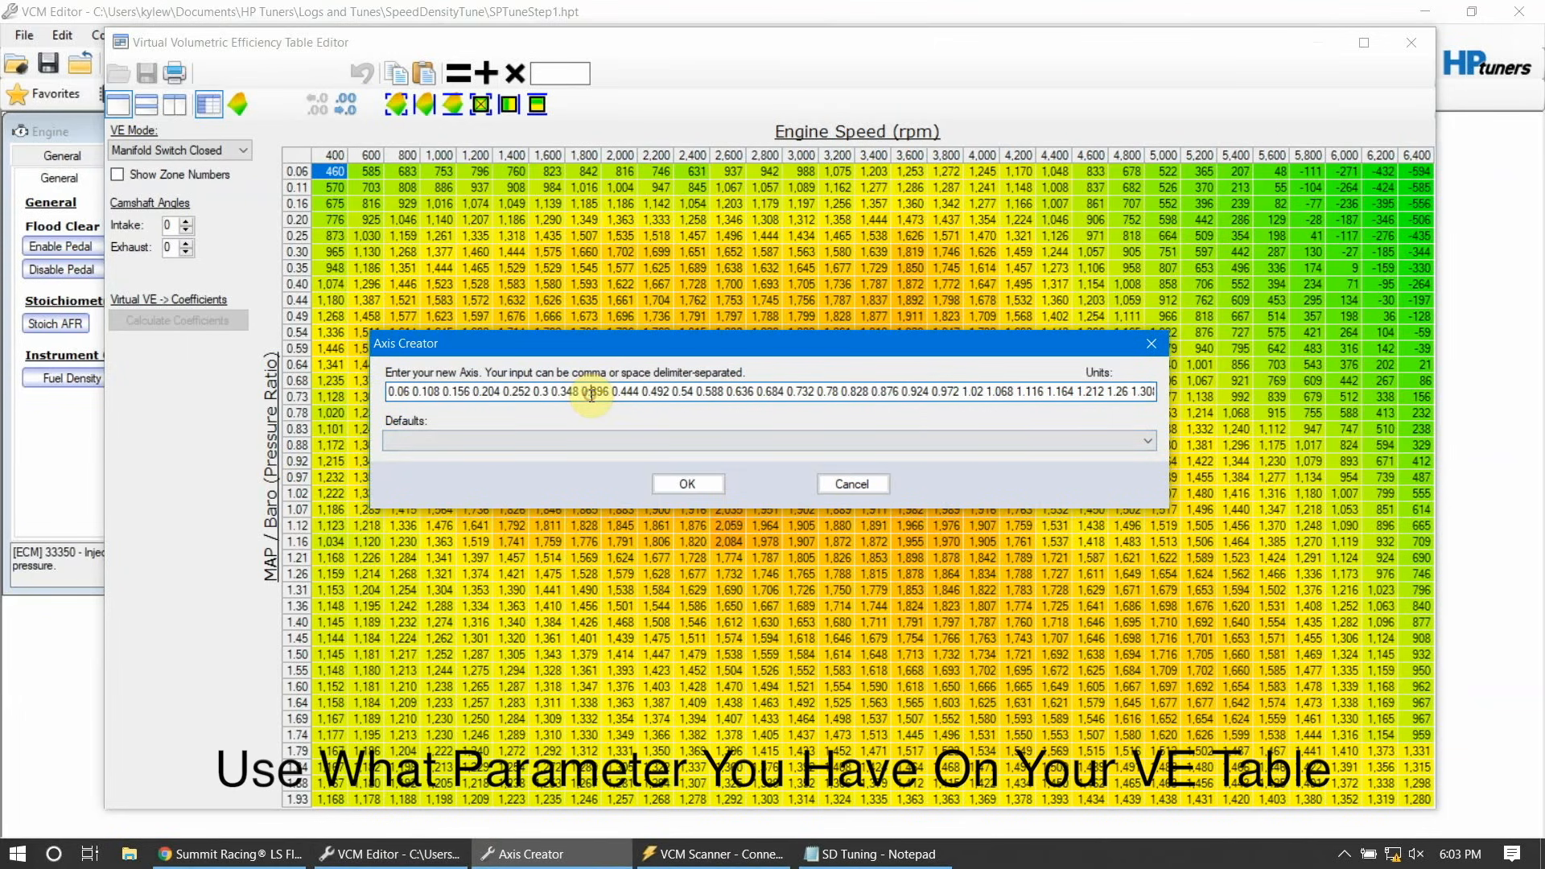
right_click(591, 394)
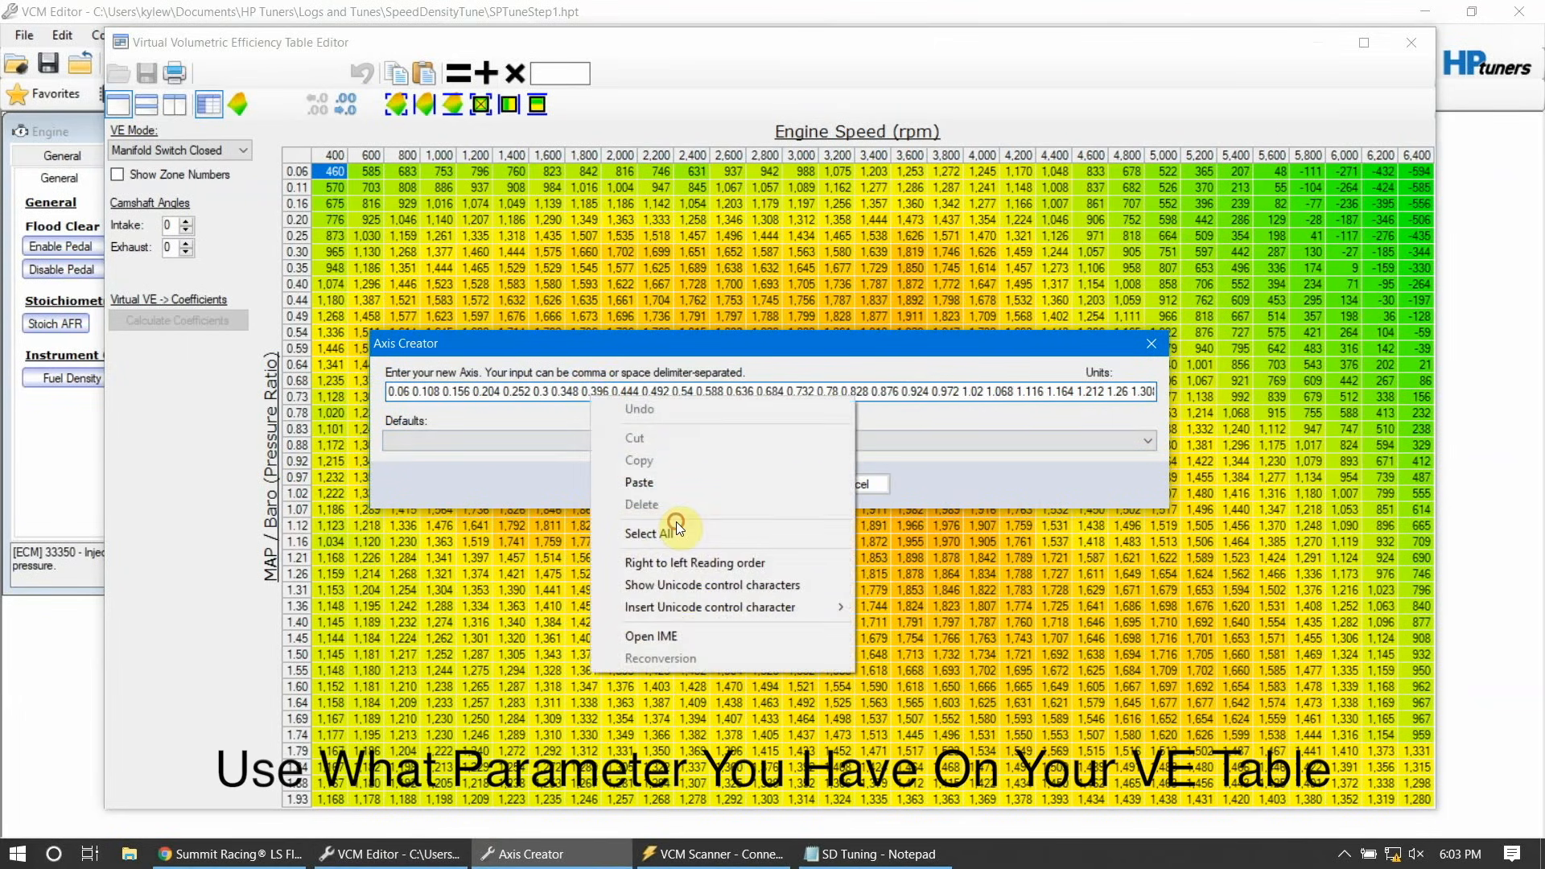
left_click(676, 531)
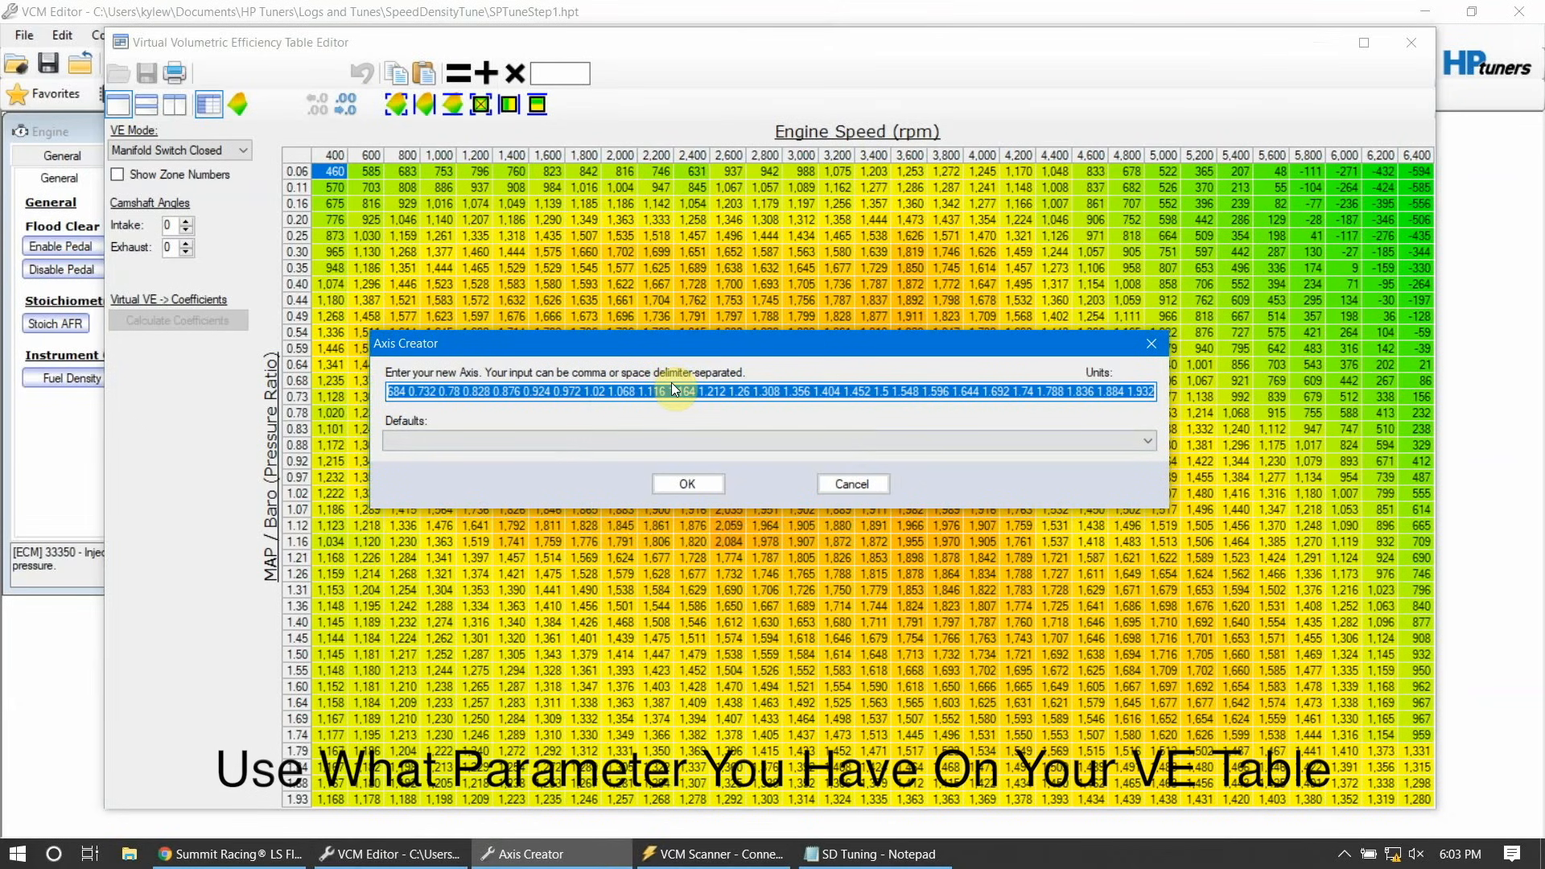
right_click(684, 394)
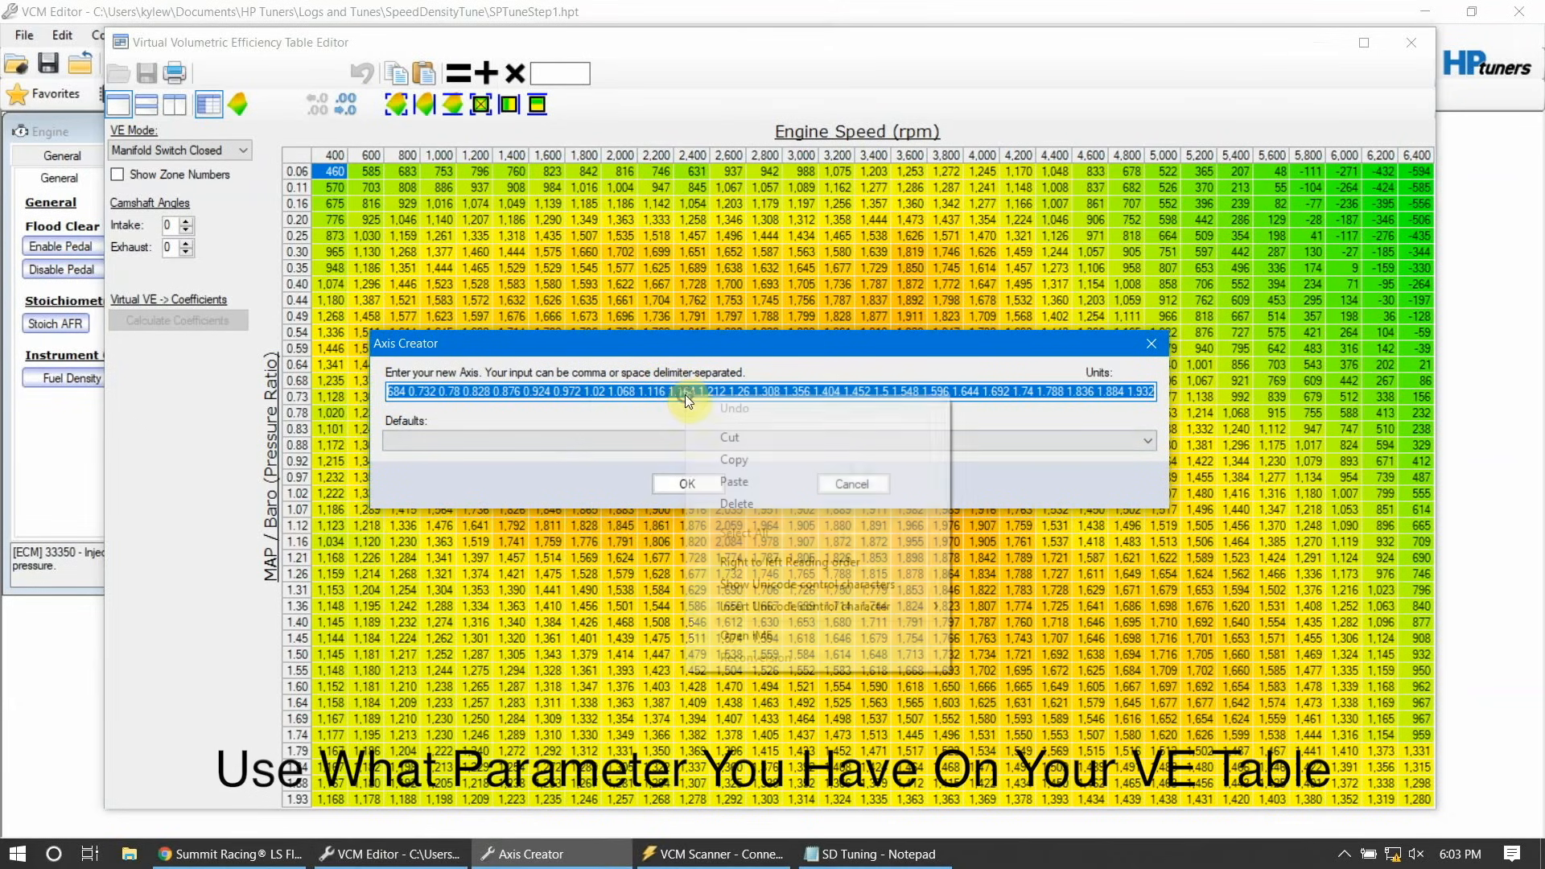
left_click(771, 464)
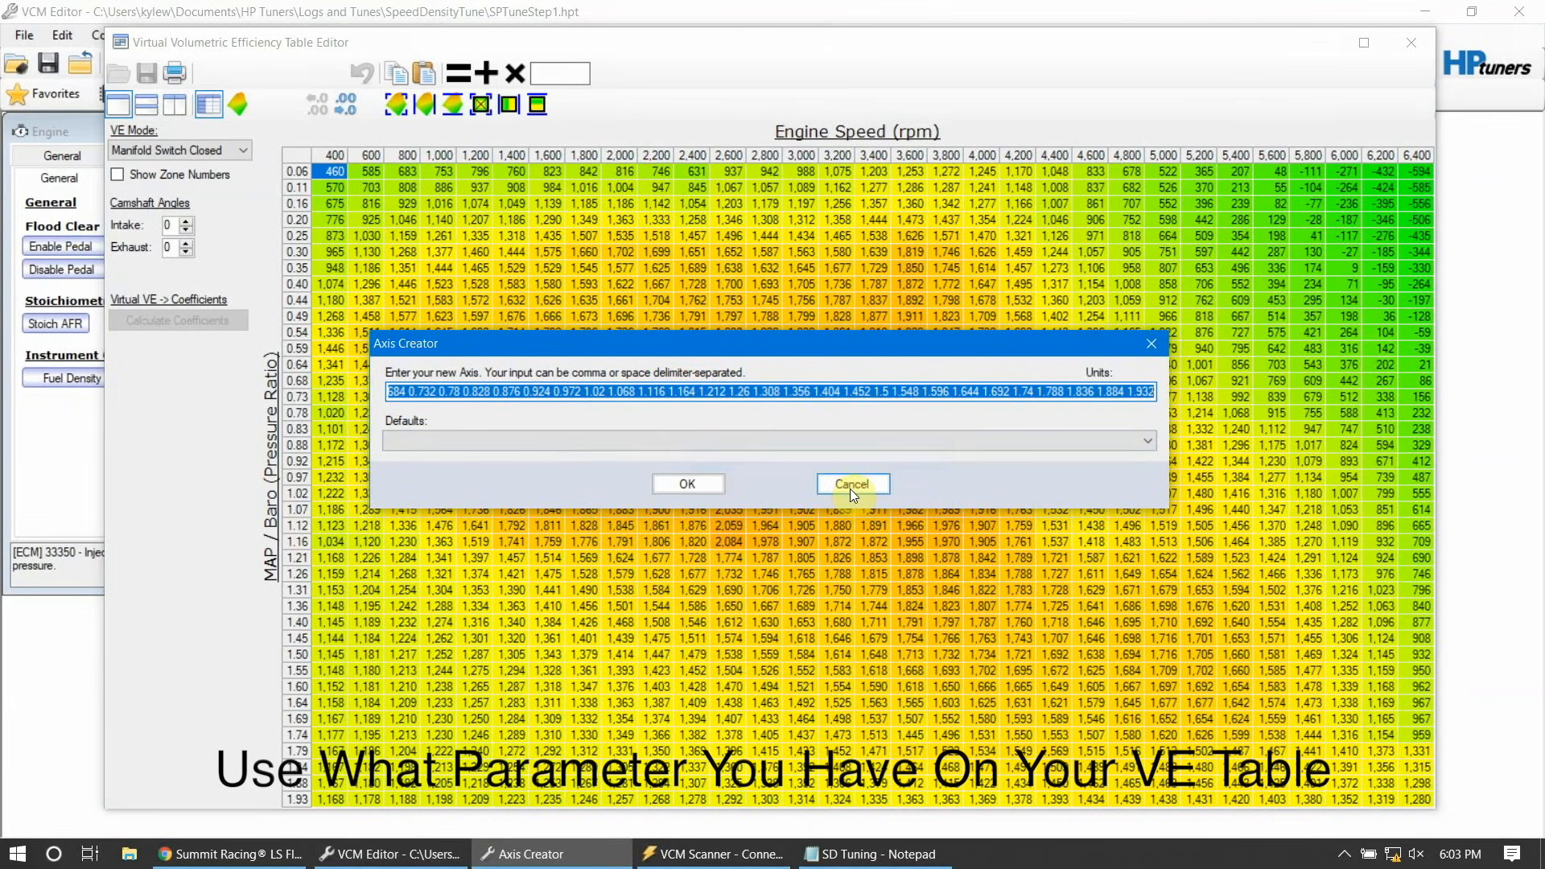
left_click(851, 485)
Step: Switch to VCM Scanner and assign the user-defined Pressure Ratio math as the Speed Density row axis parameter
left_click(549, 855)
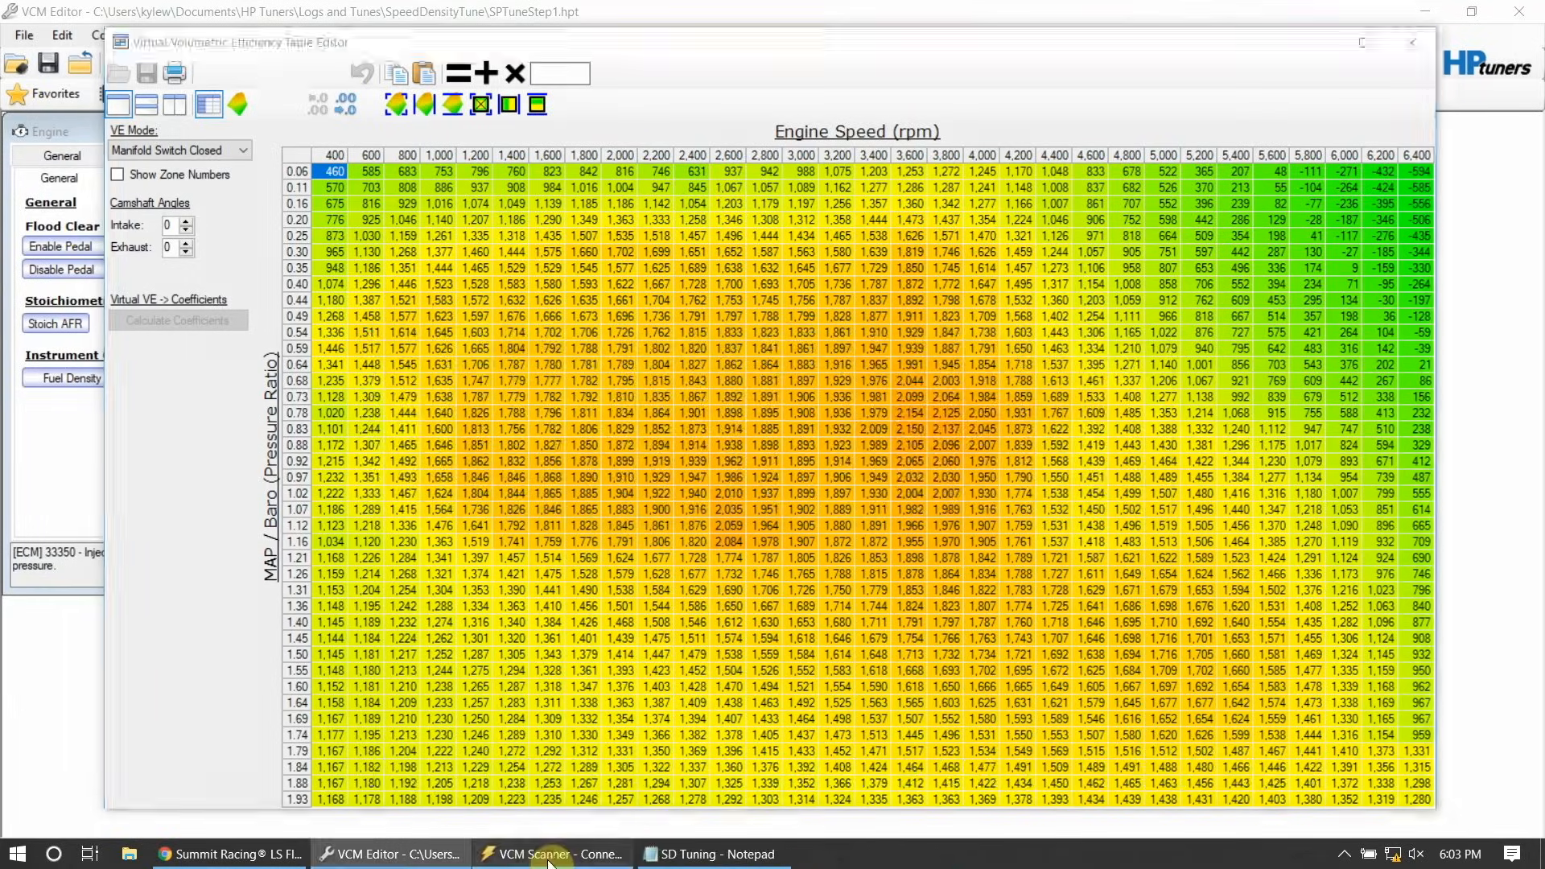
left_click(868, 642)
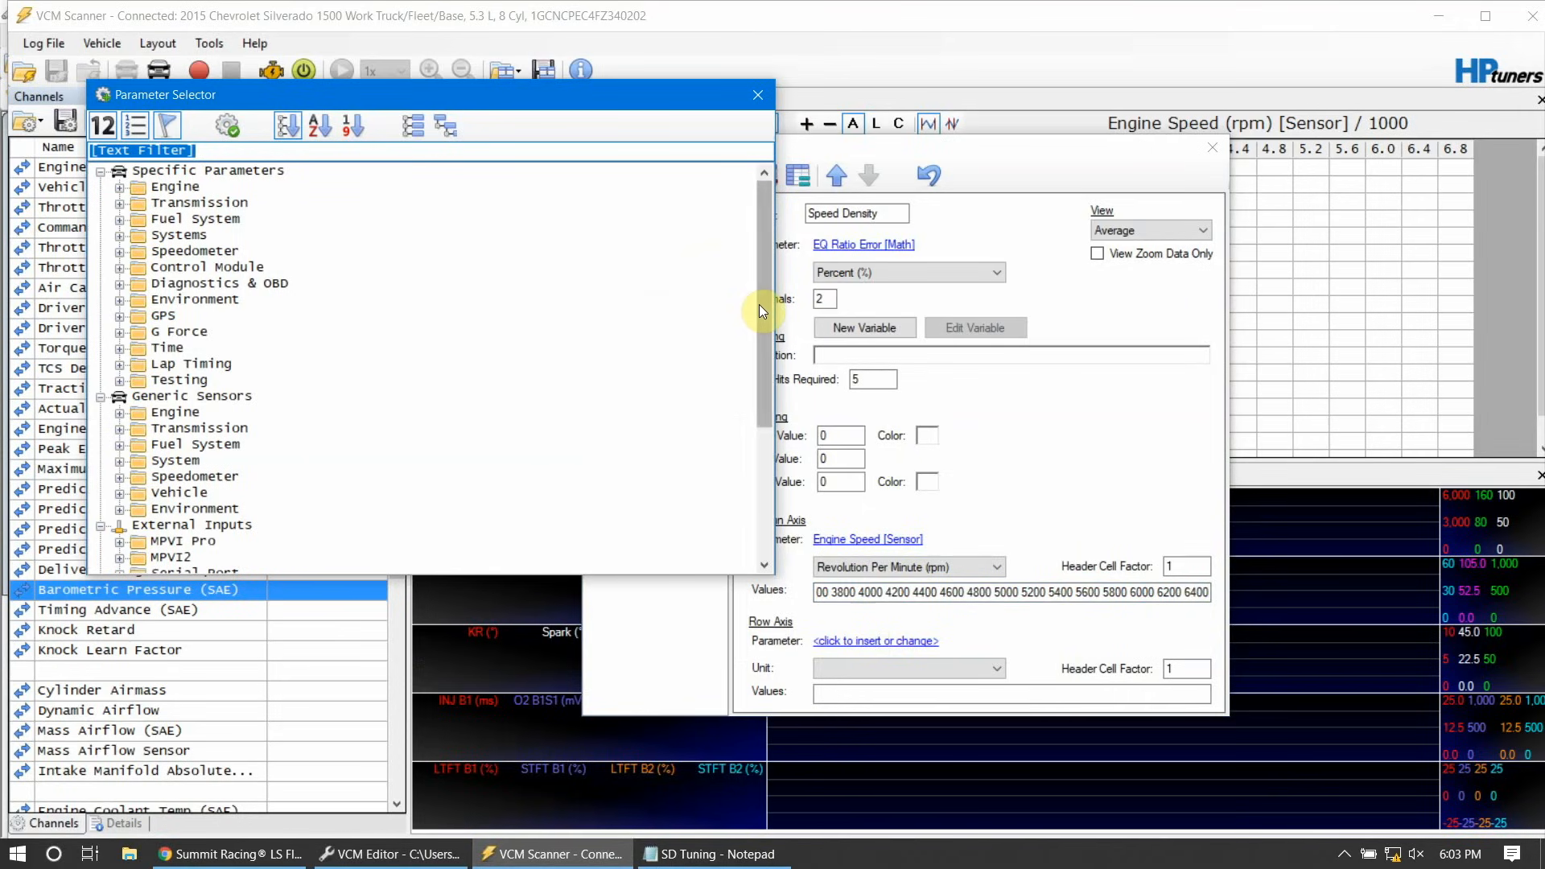
left_click_drag(760, 304, 757, 469)
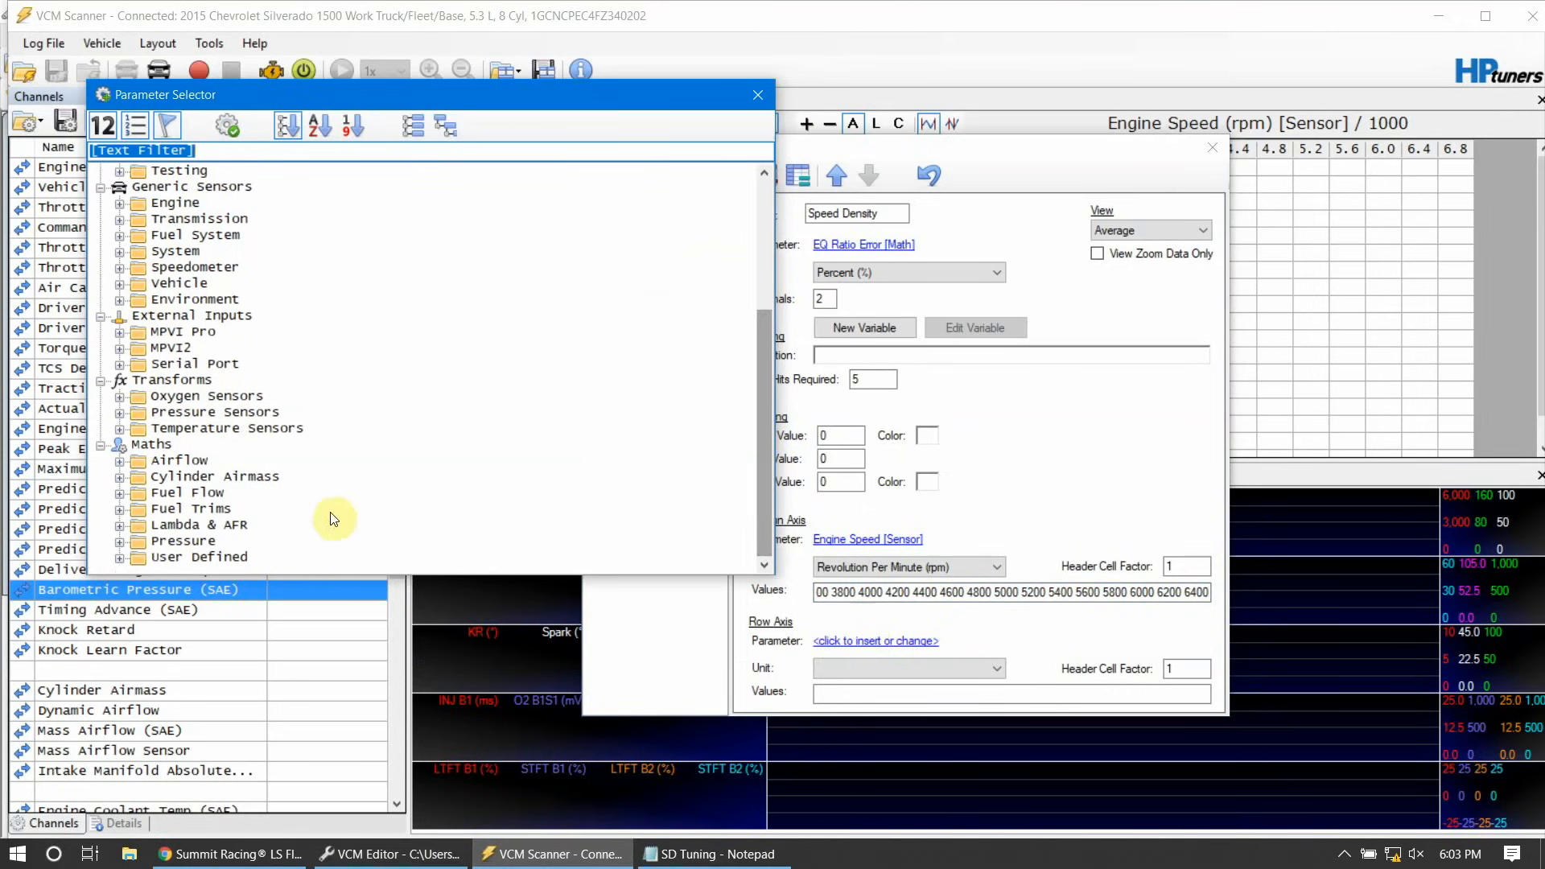
double_click(219, 560)
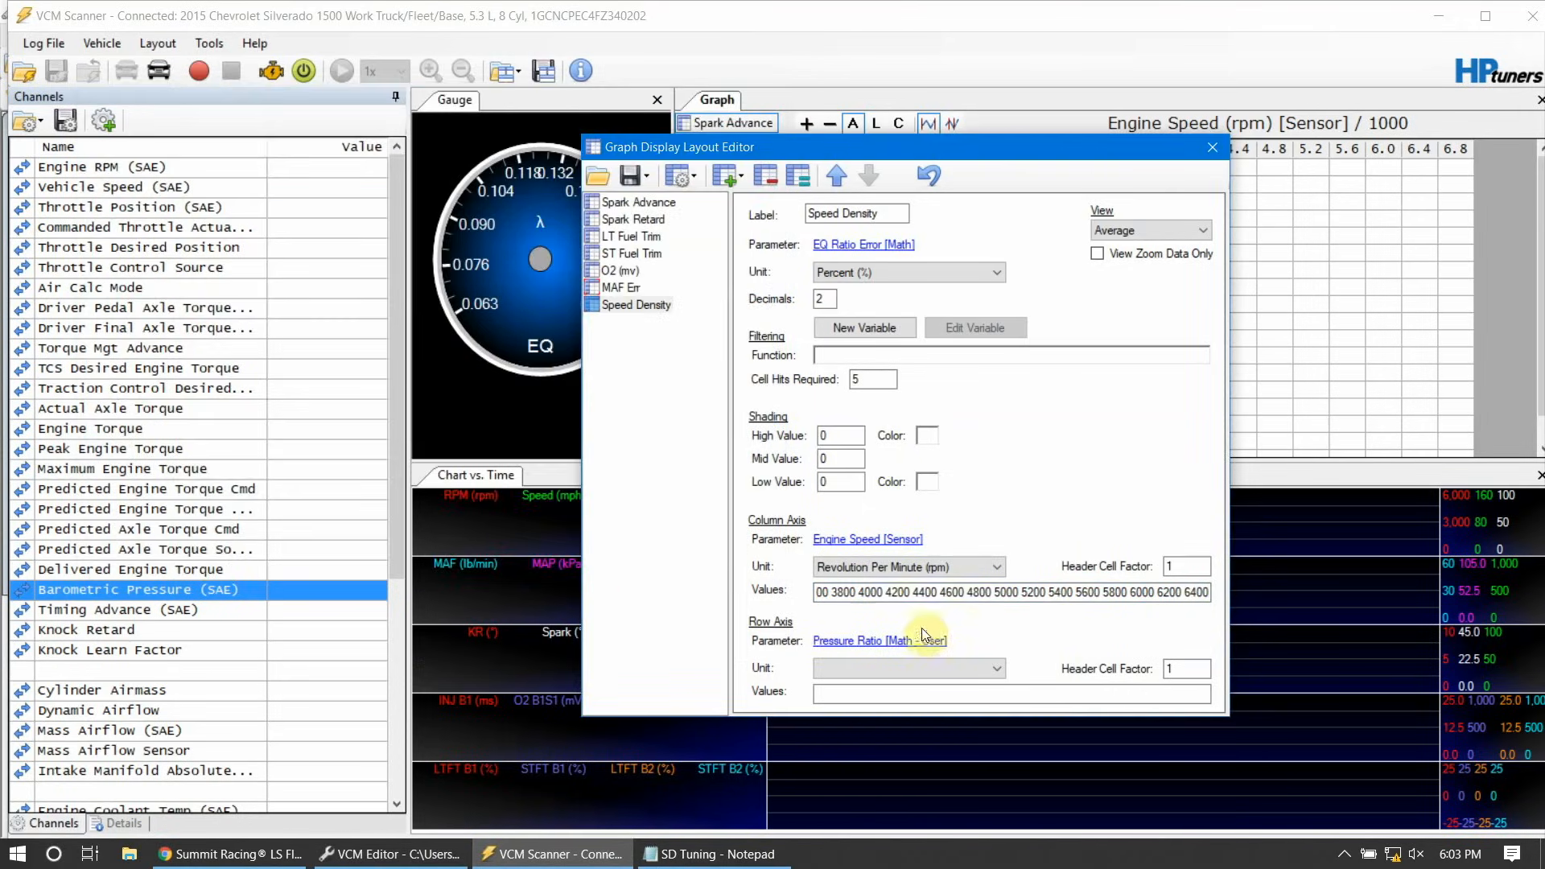
left_click(899, 649)
left_click_drag(771, 317, 776, 469)
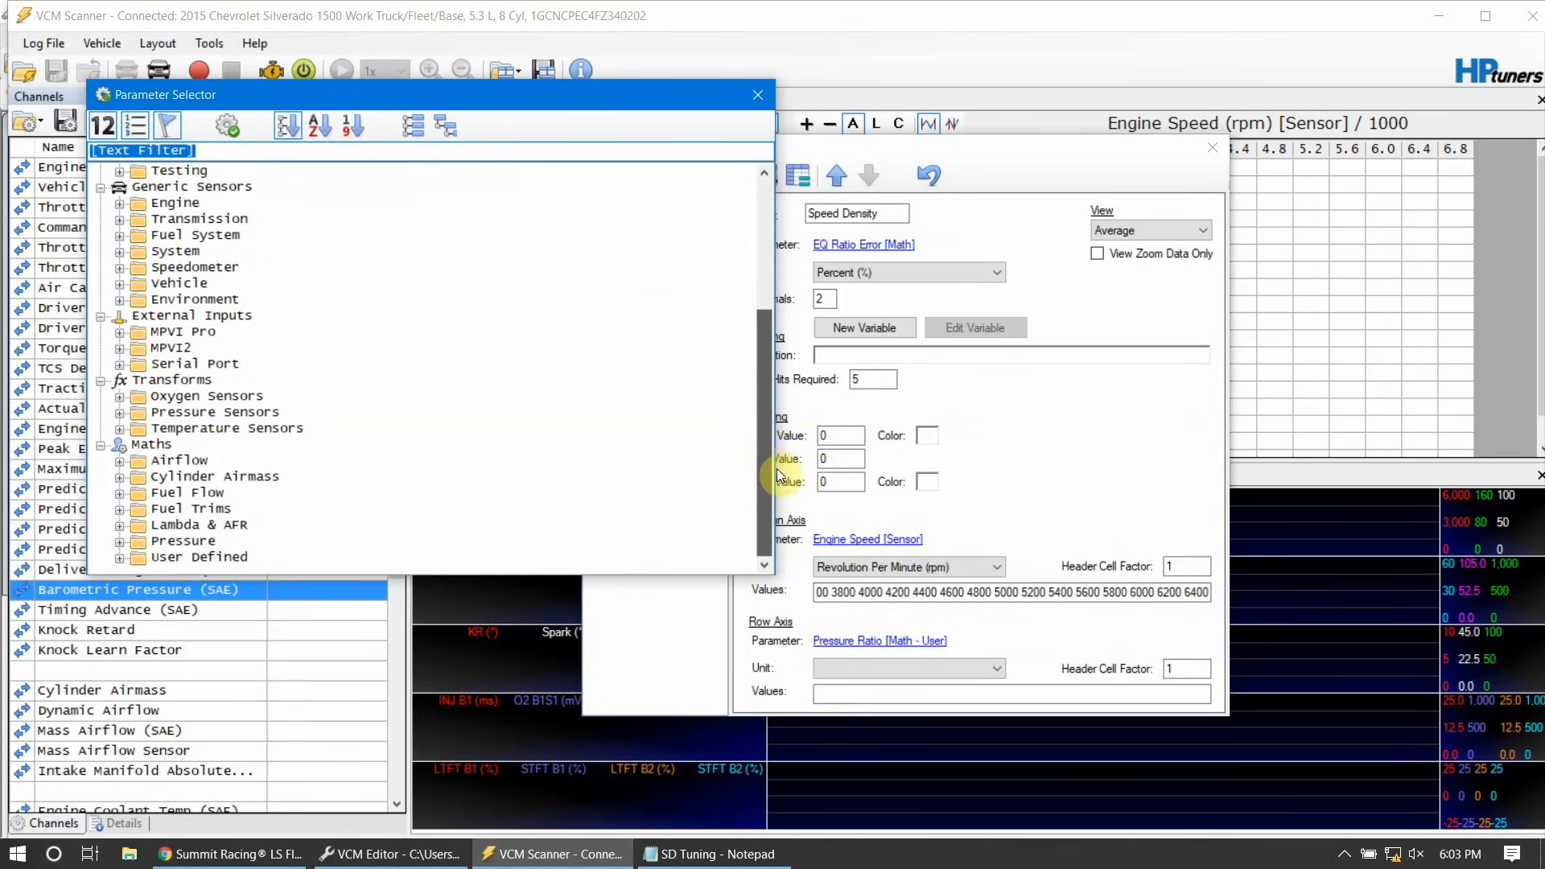
left_click(165, 556)
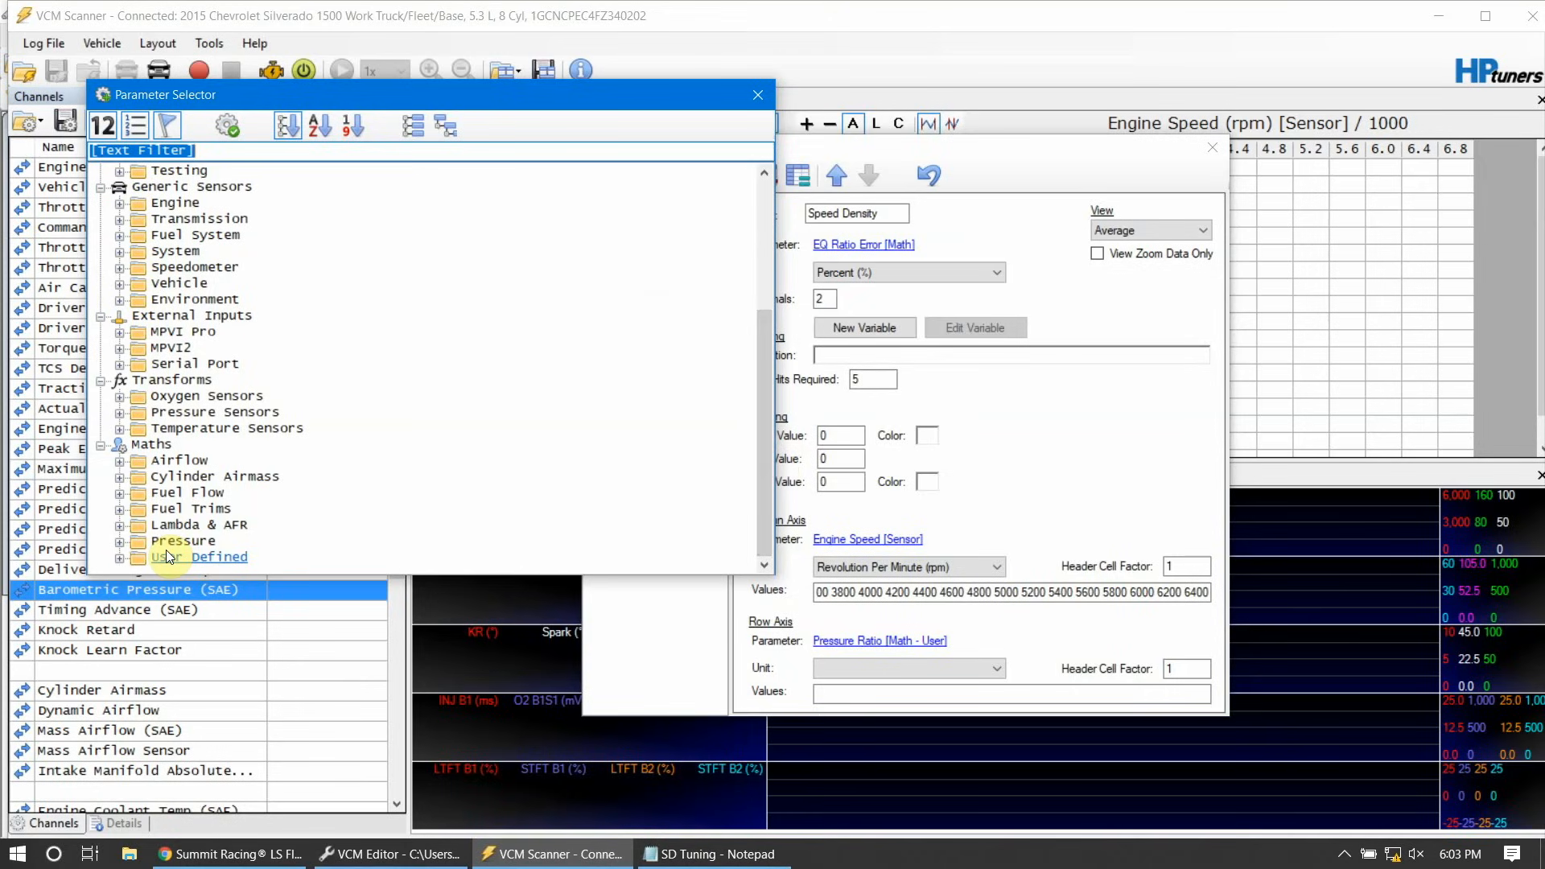
left_click(119, 558)
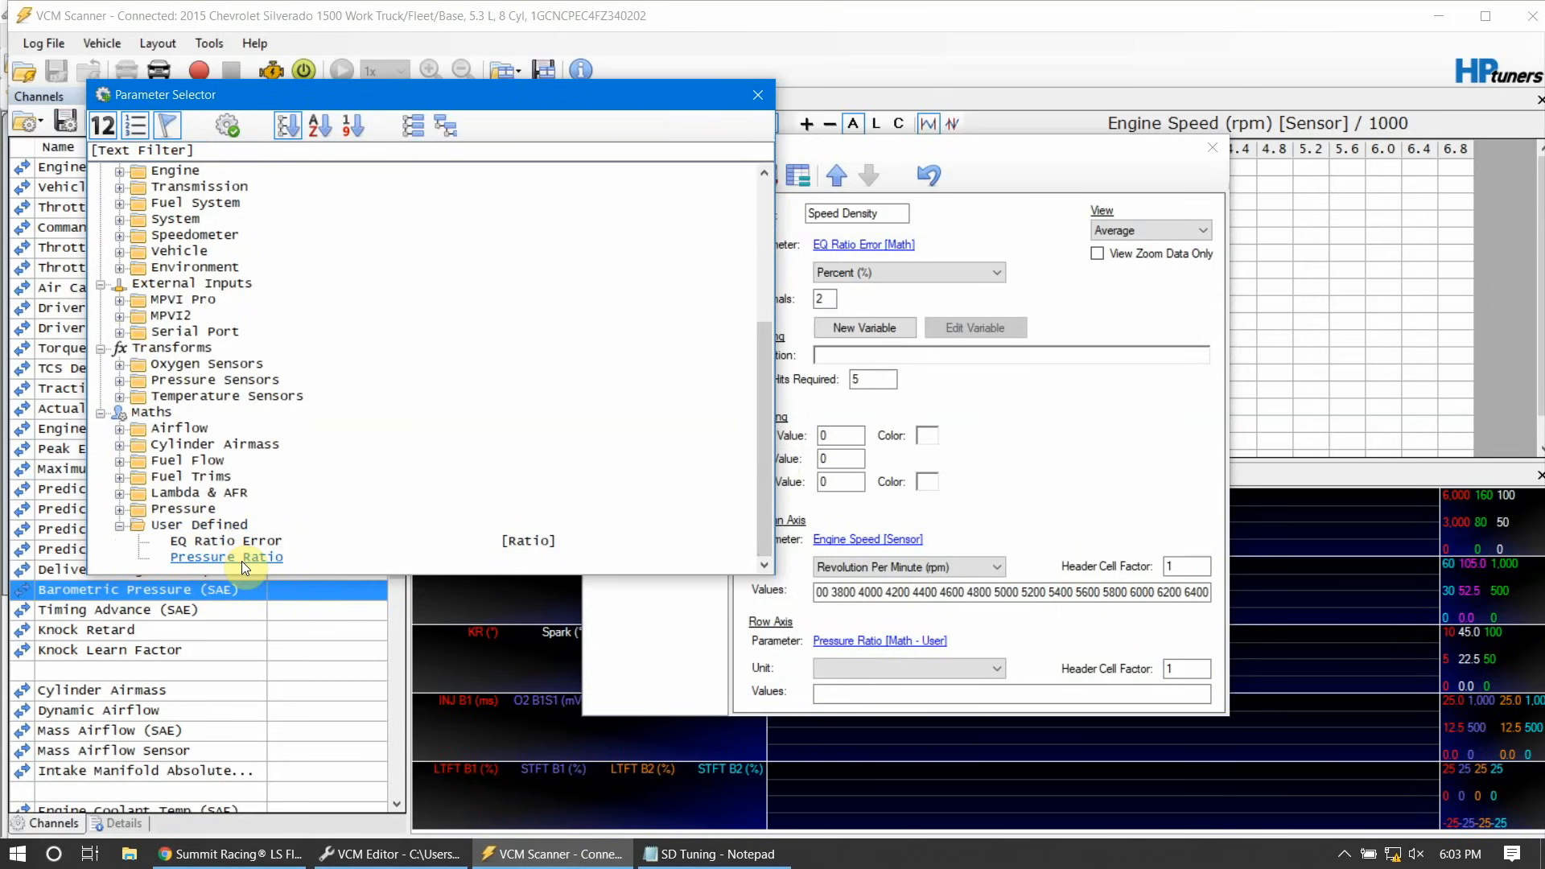
left_click(759, 97)
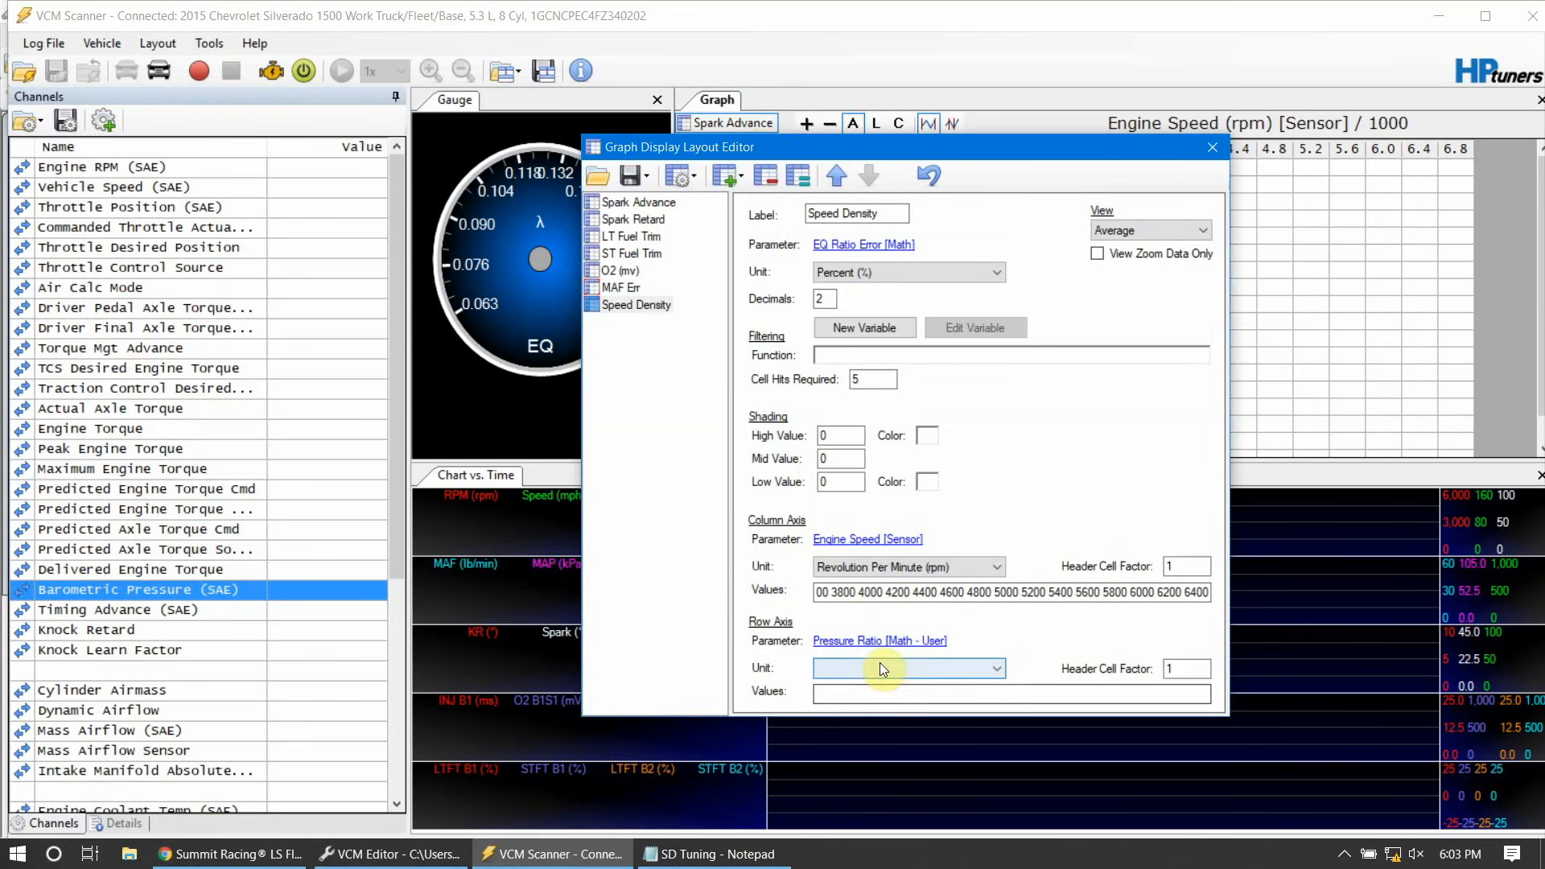
Step: Fill the Speed Density row axis values with the copied pressure ratio breakpoints
left_click(866, 693)
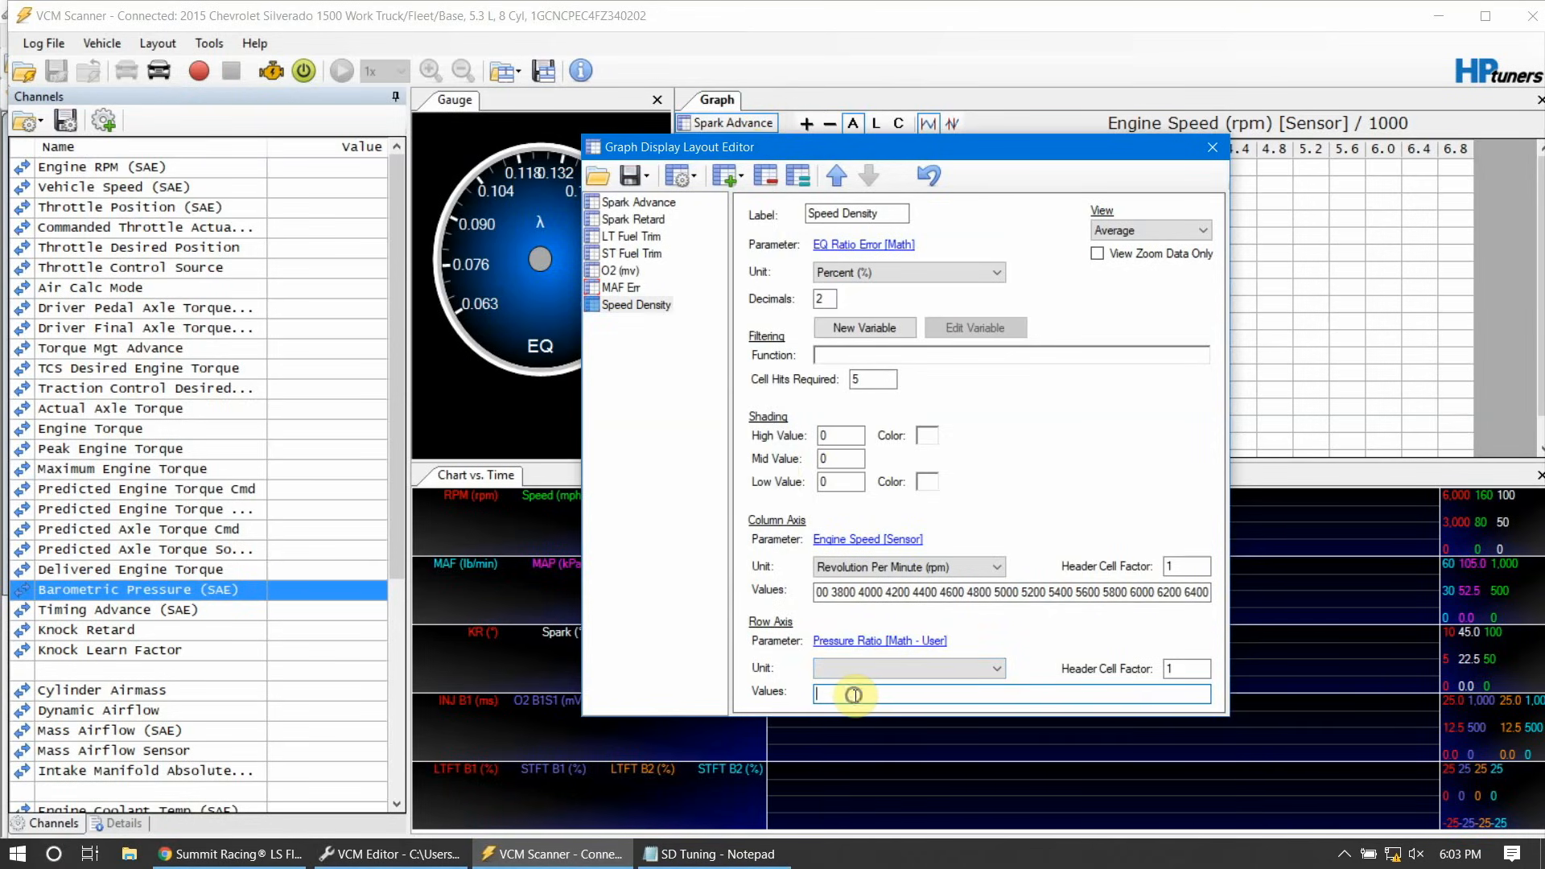
right_click(857, 695)
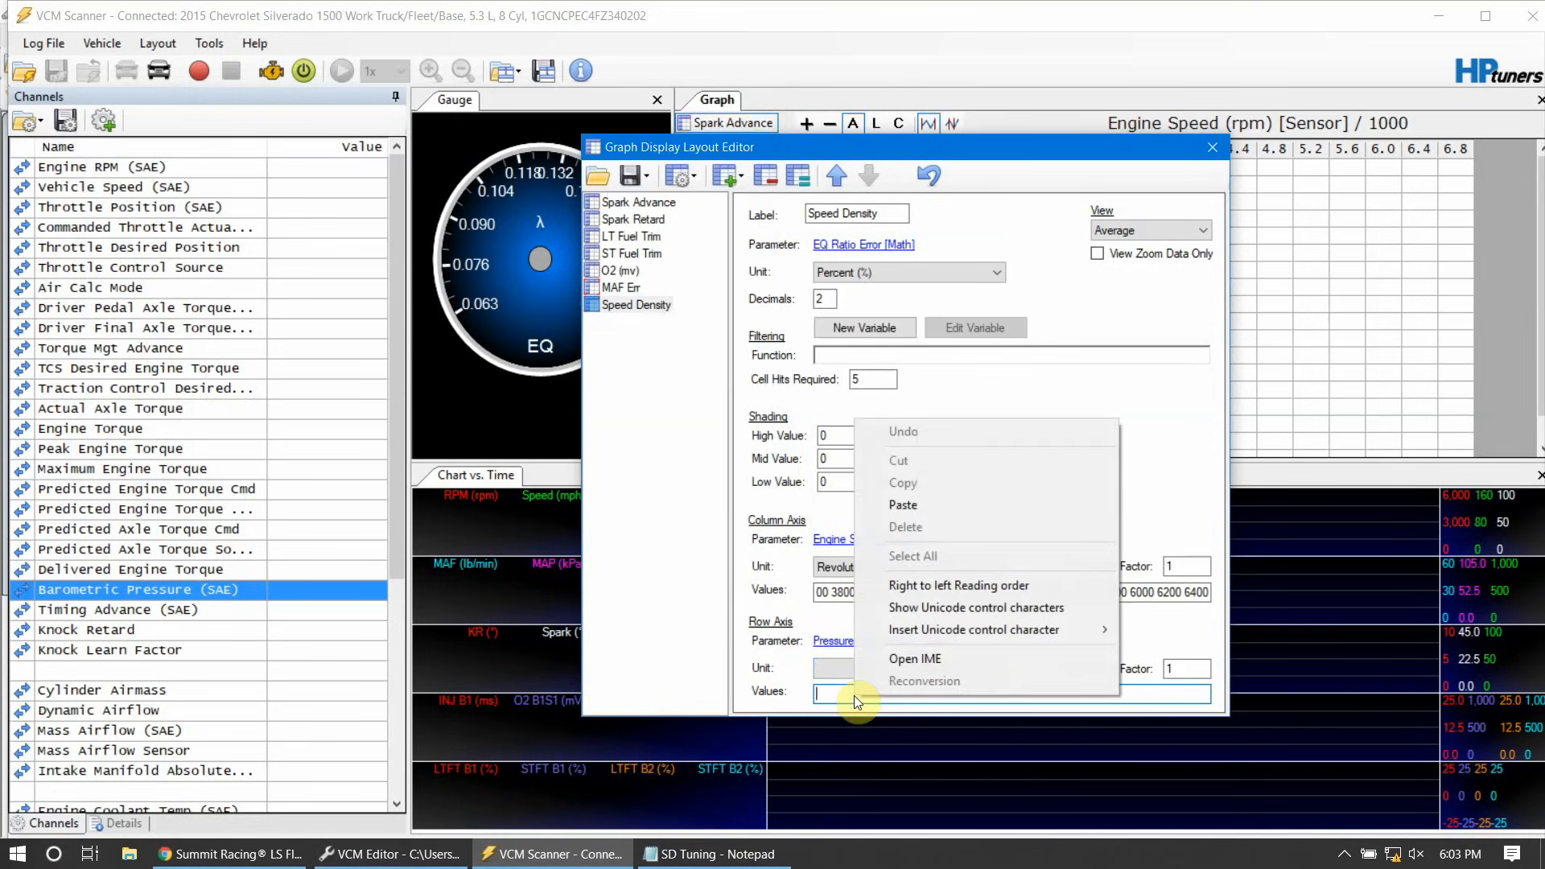
left_click(973, 508)
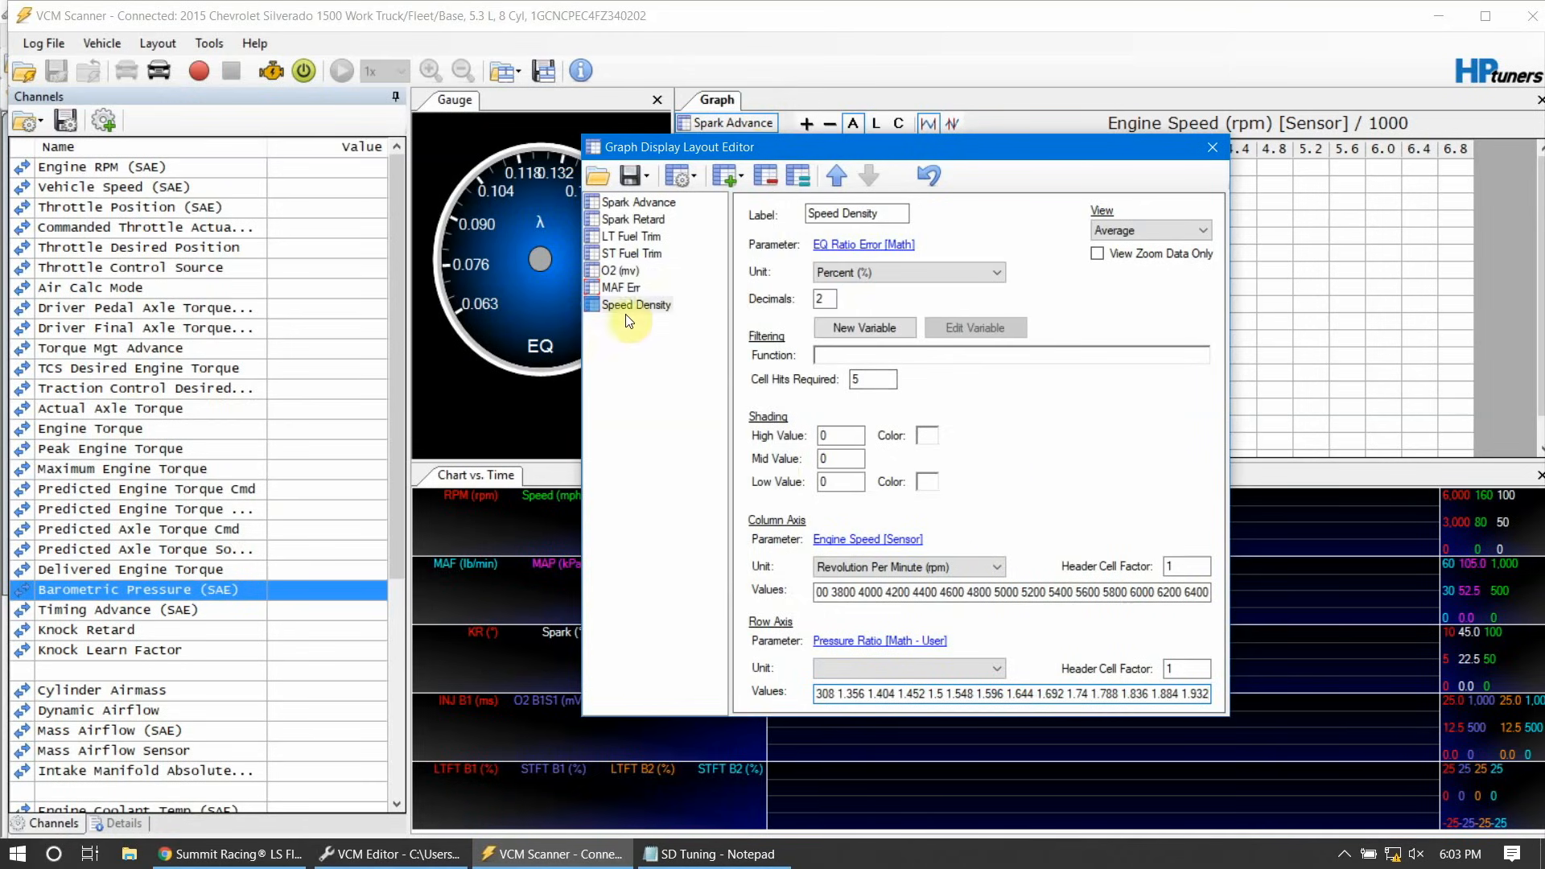
Step: Save all graphs as a Graphs XML file named "SpeedDnes" in the Graphs folder
left_click(634, 175)
left_click(705, 208)
left_click(632, 176)
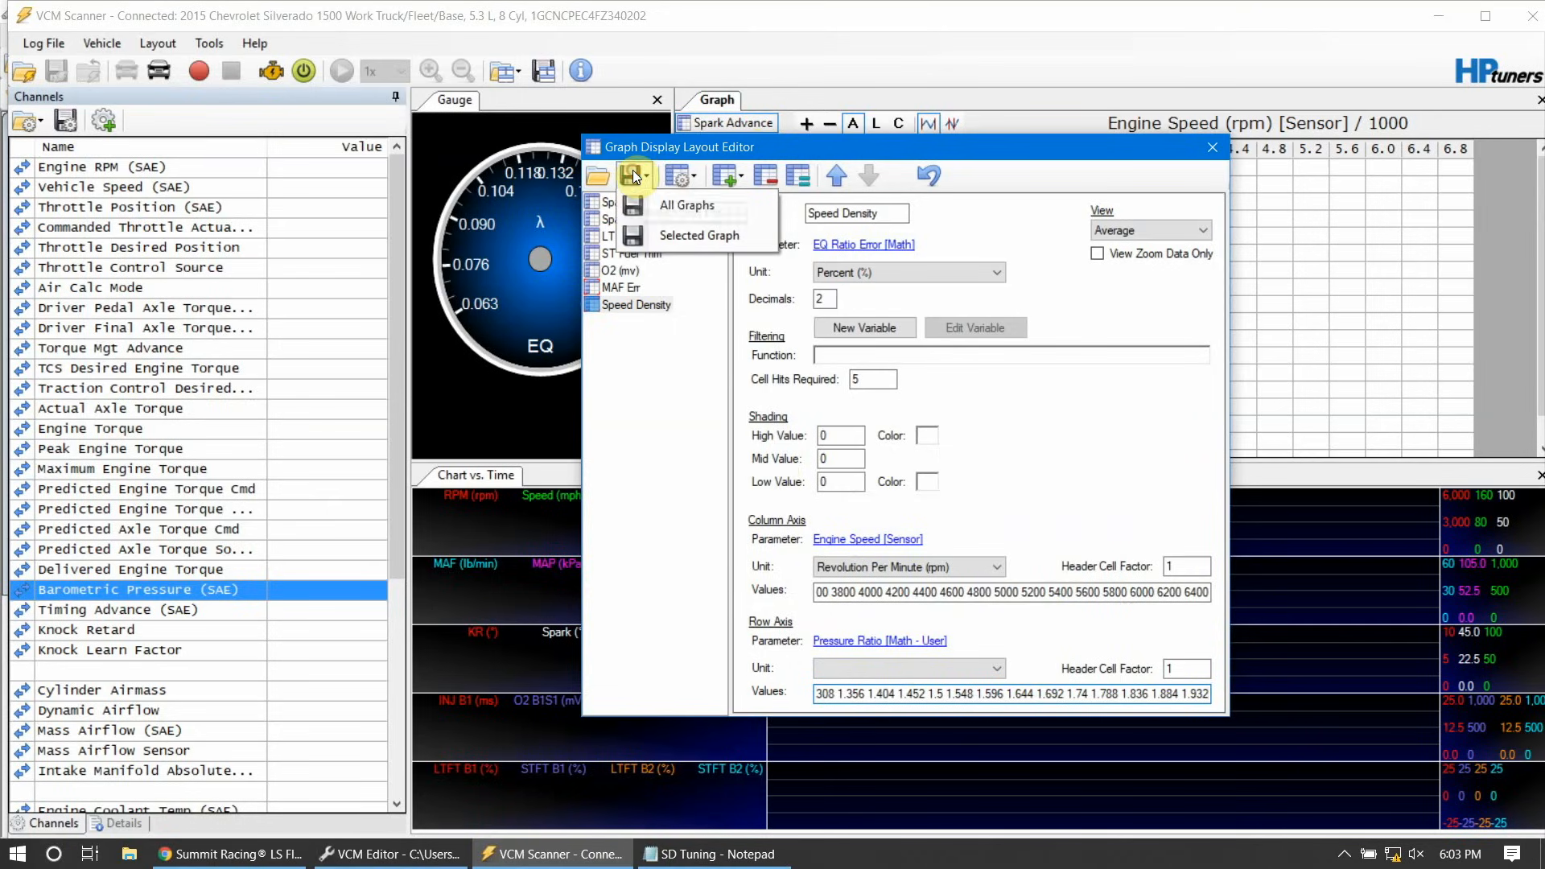
left_click(673, 209)
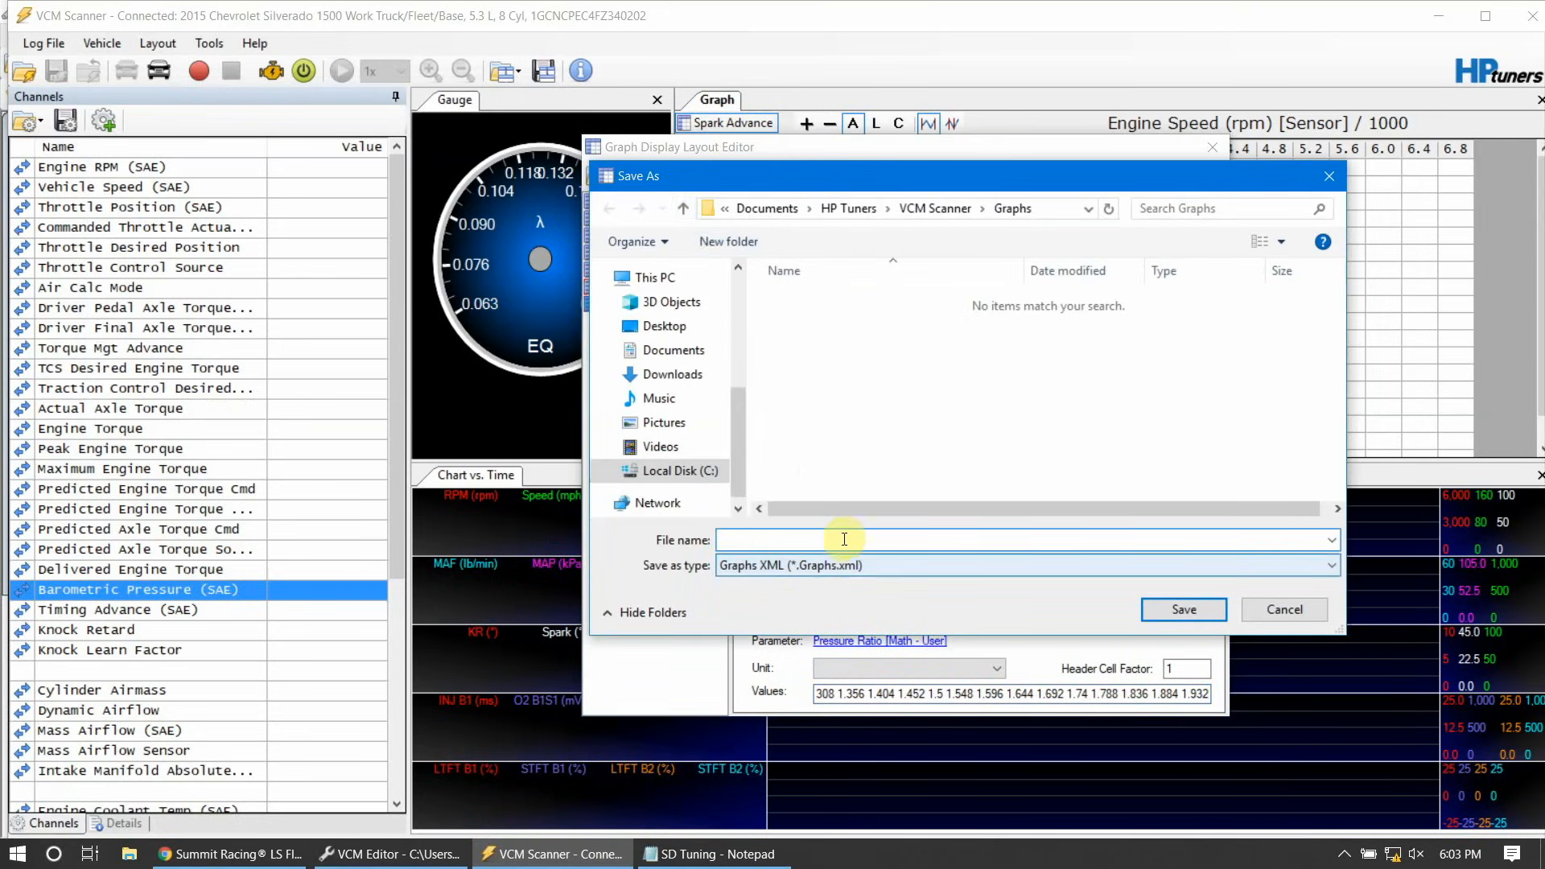
type("Speed")
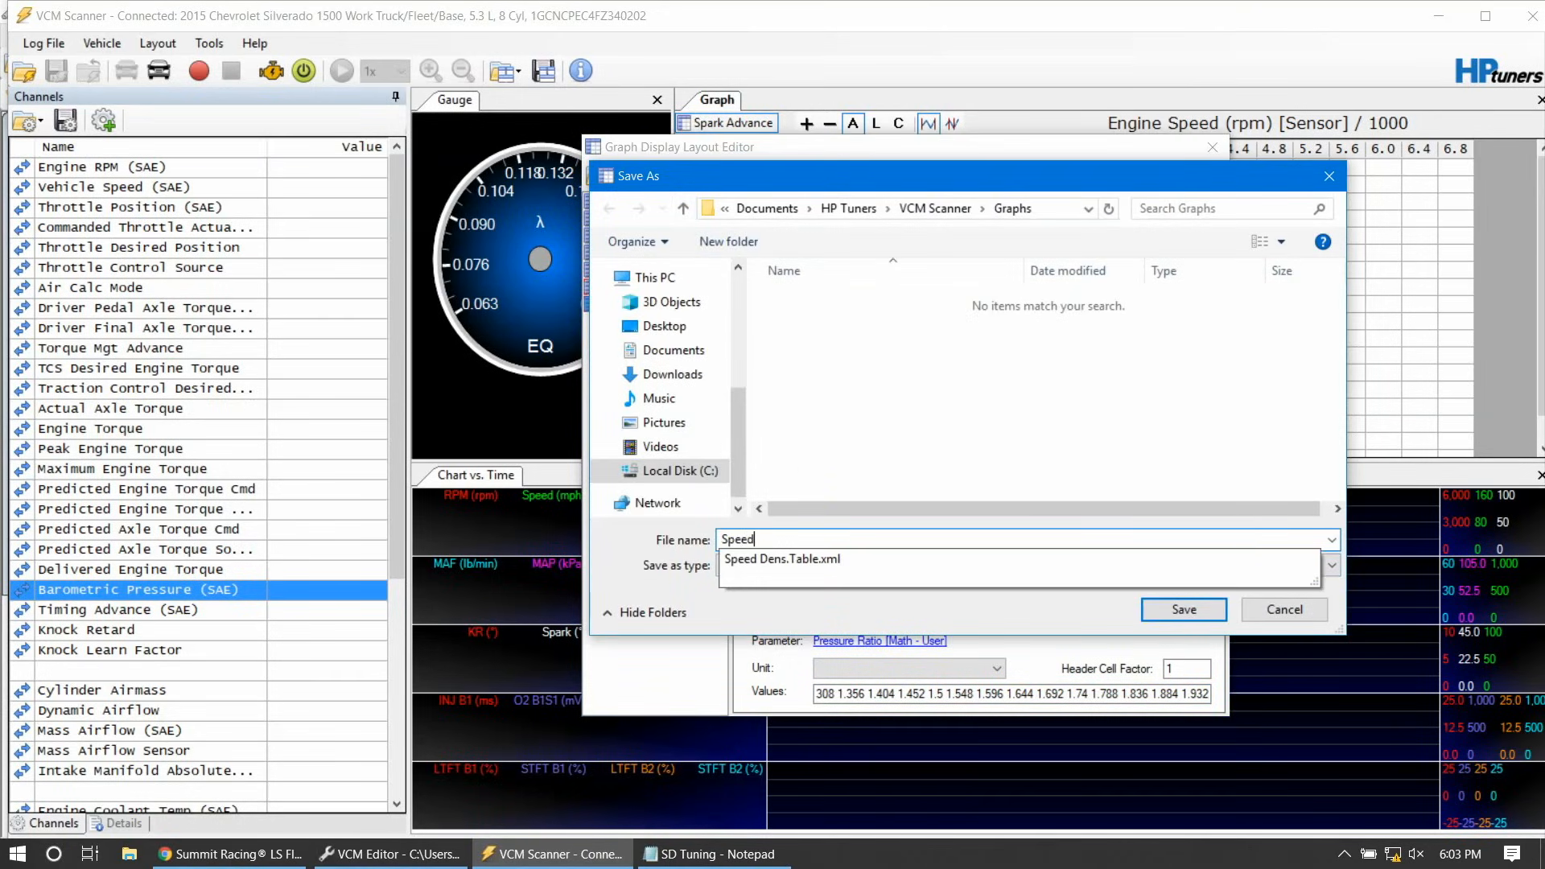
type("Dnes")
key("Return")
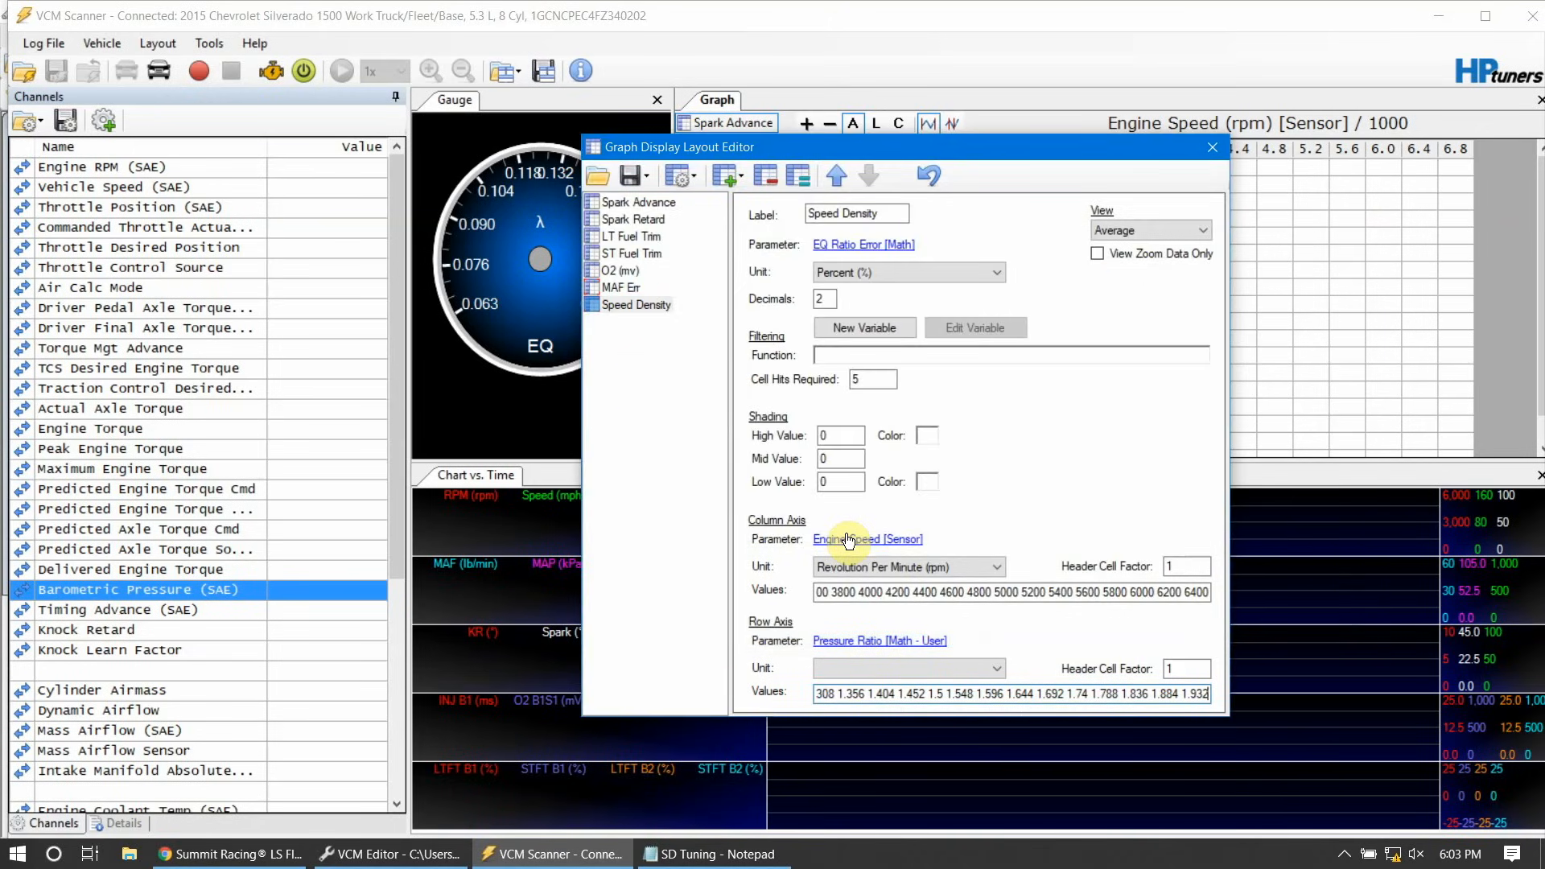
Step: Save only the selected Speed Density graph, replacing the existing Speed Dens.Table file, and close the graph layout editor
left_click(648, 179)
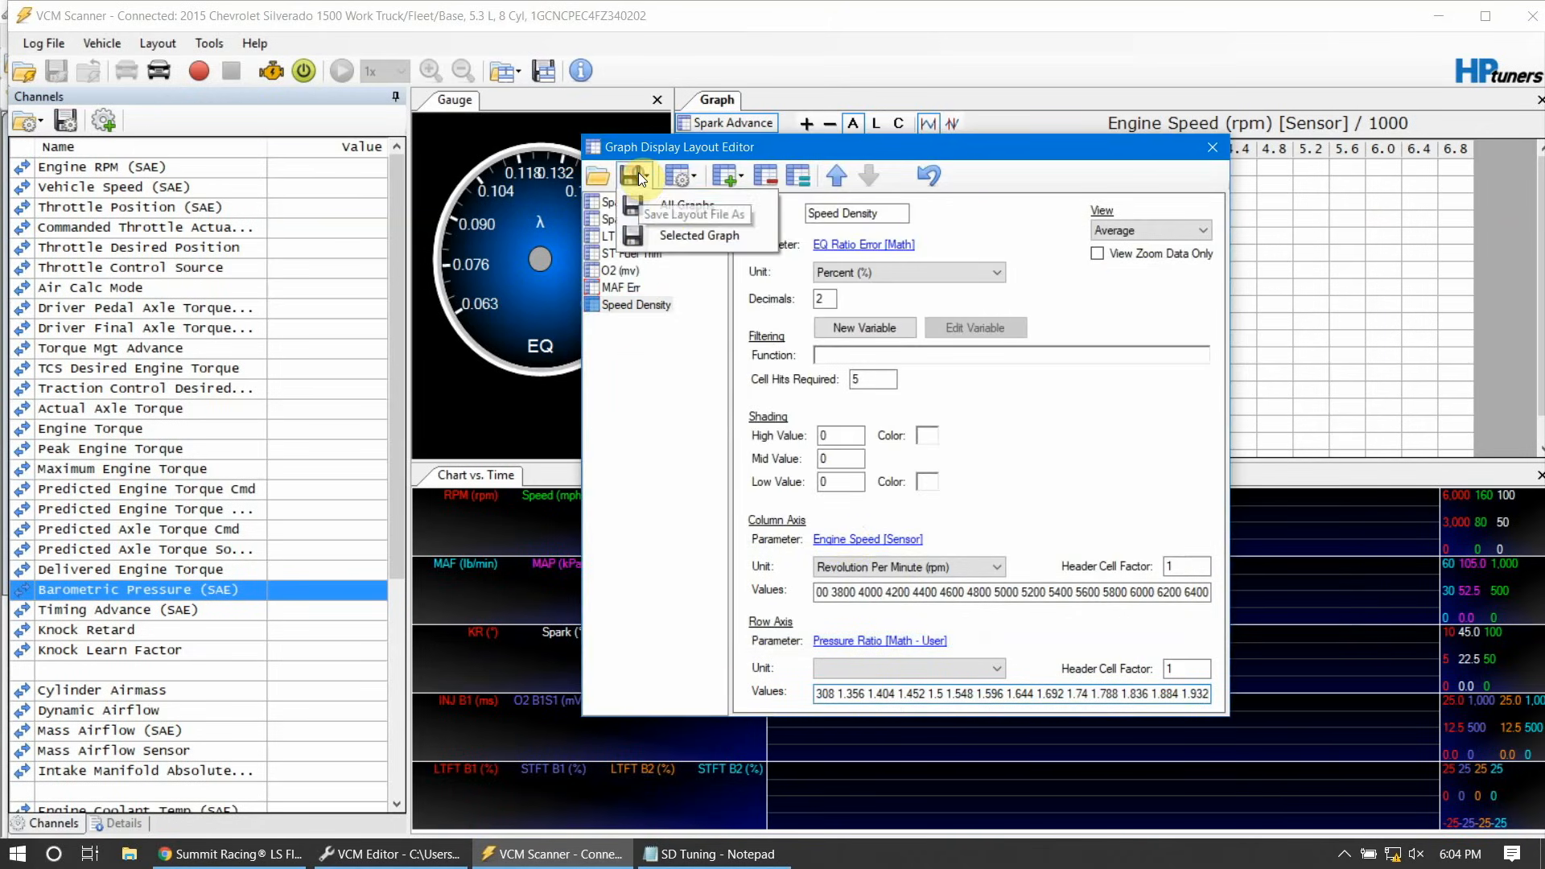
left_click(698, 235)
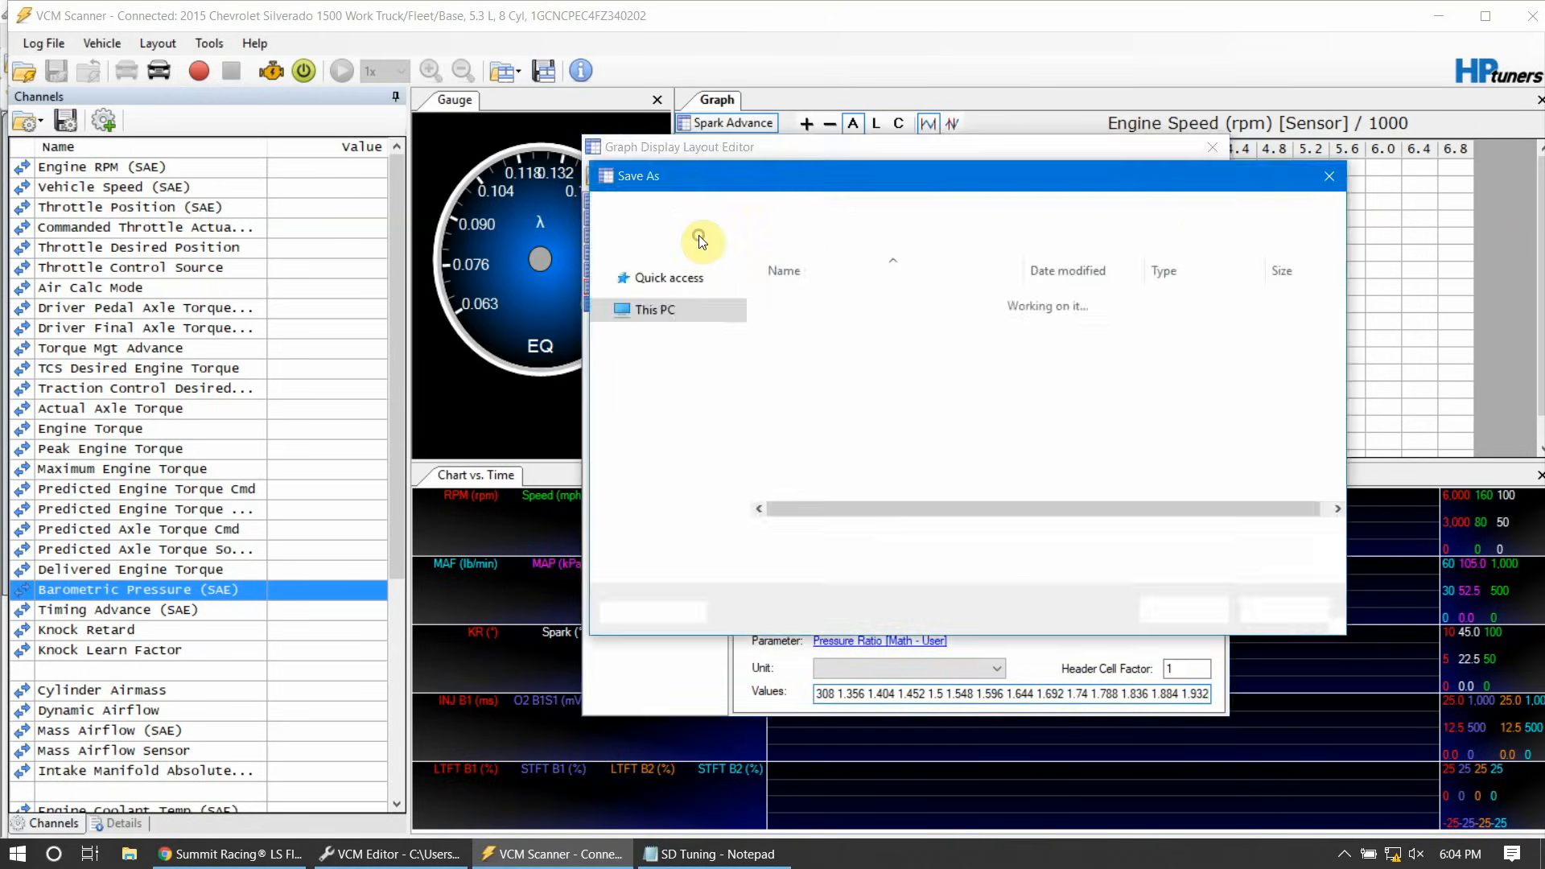
double_click(830, 343)
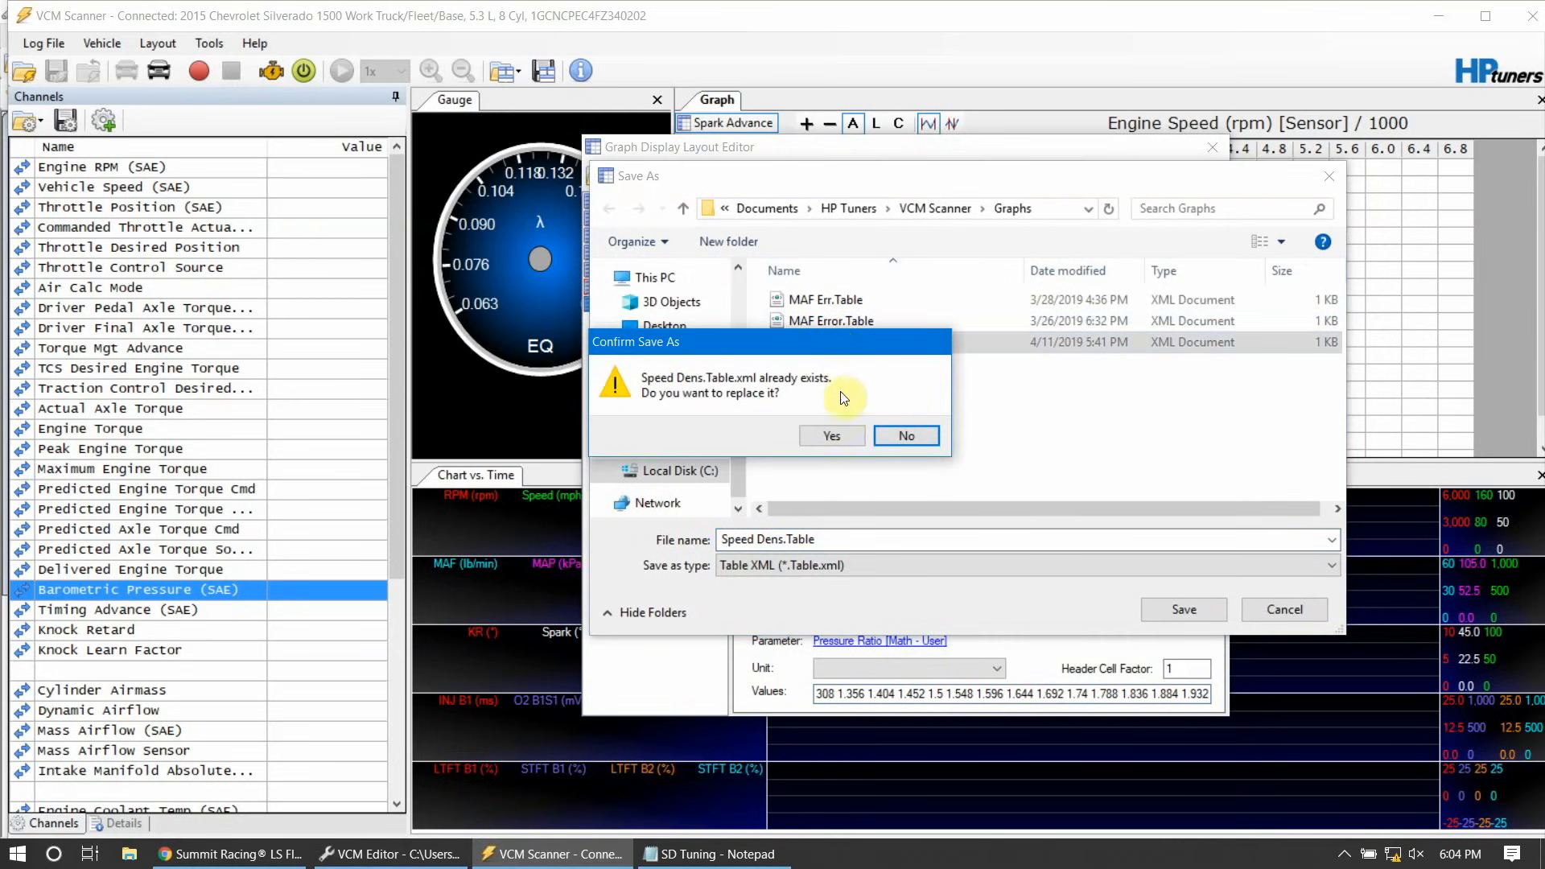
left_click(835, 437)
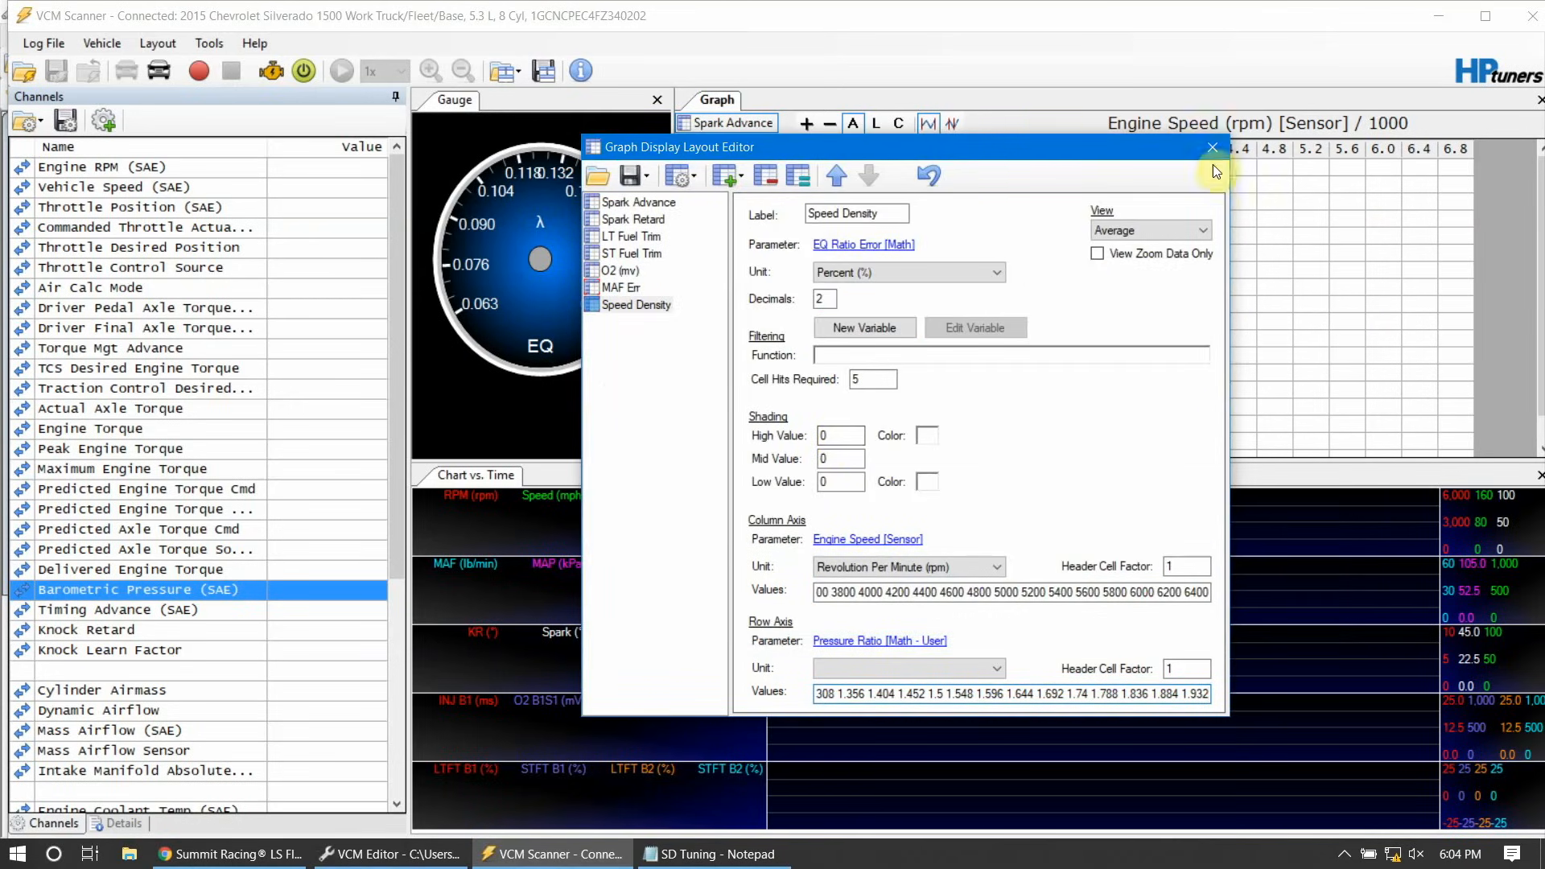
left_click(1220, 148)
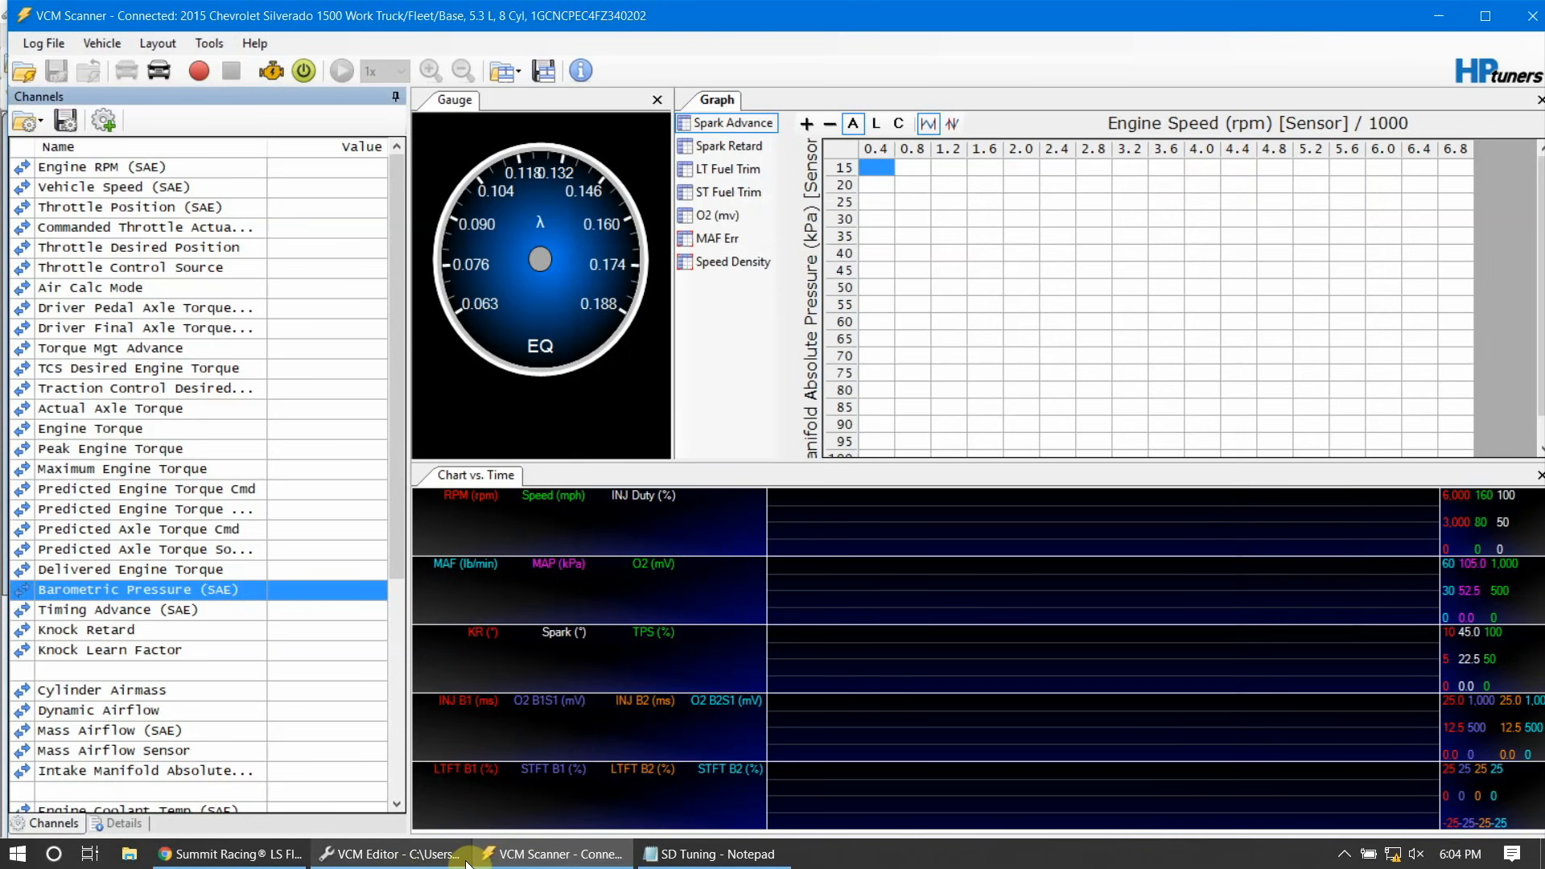
Step: Switch to VCM Editor, close the VE table, and try to write the calibration with the T43 TCM set to Do Not Write
left_click(409, 858)
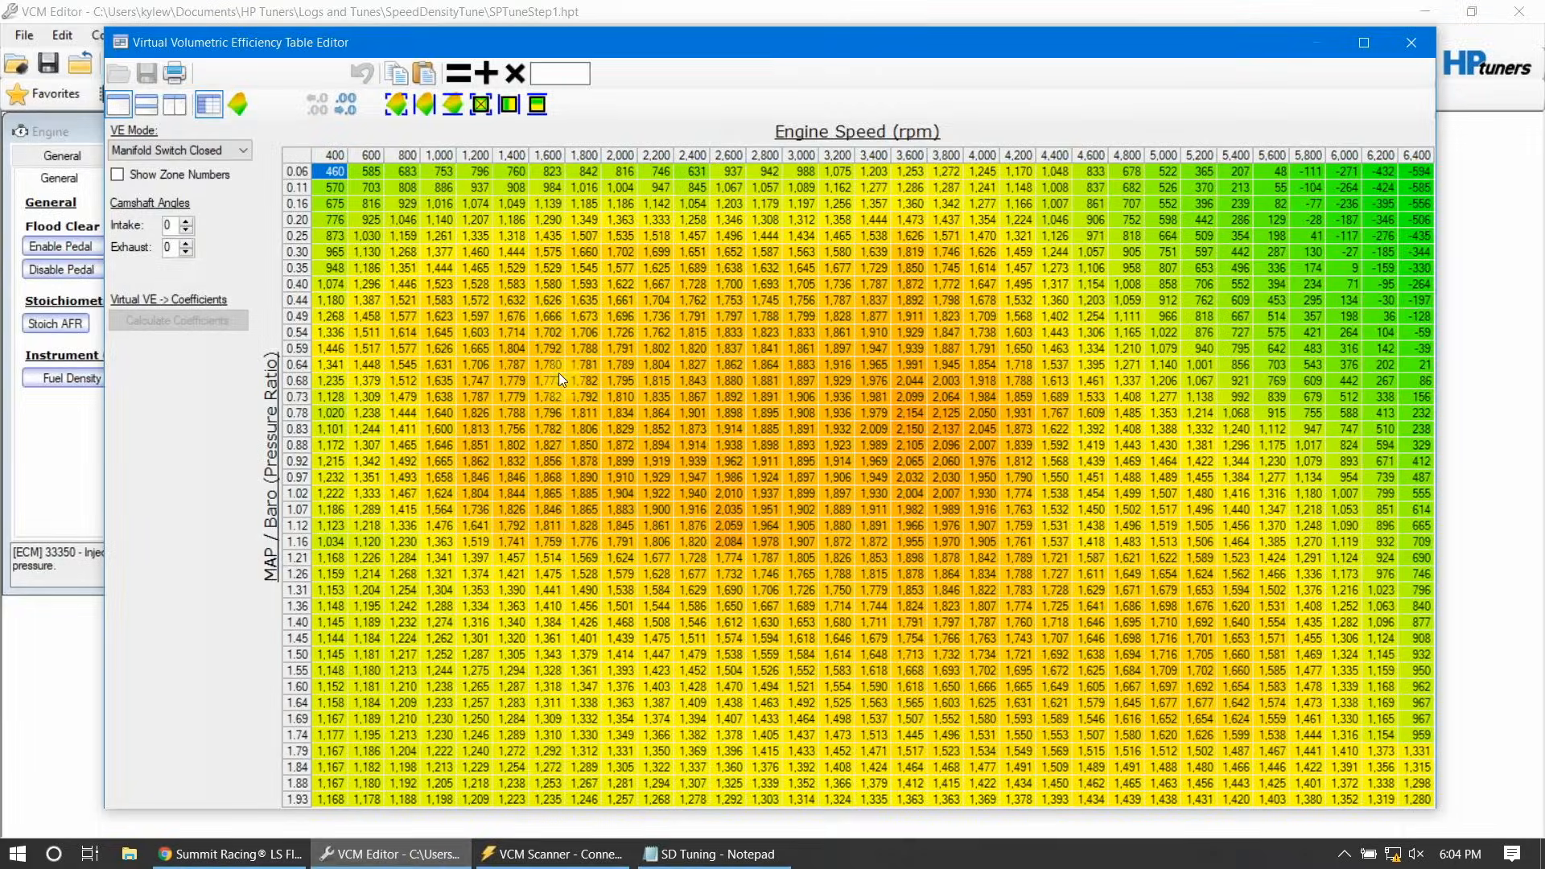
left_click(1426, 33)
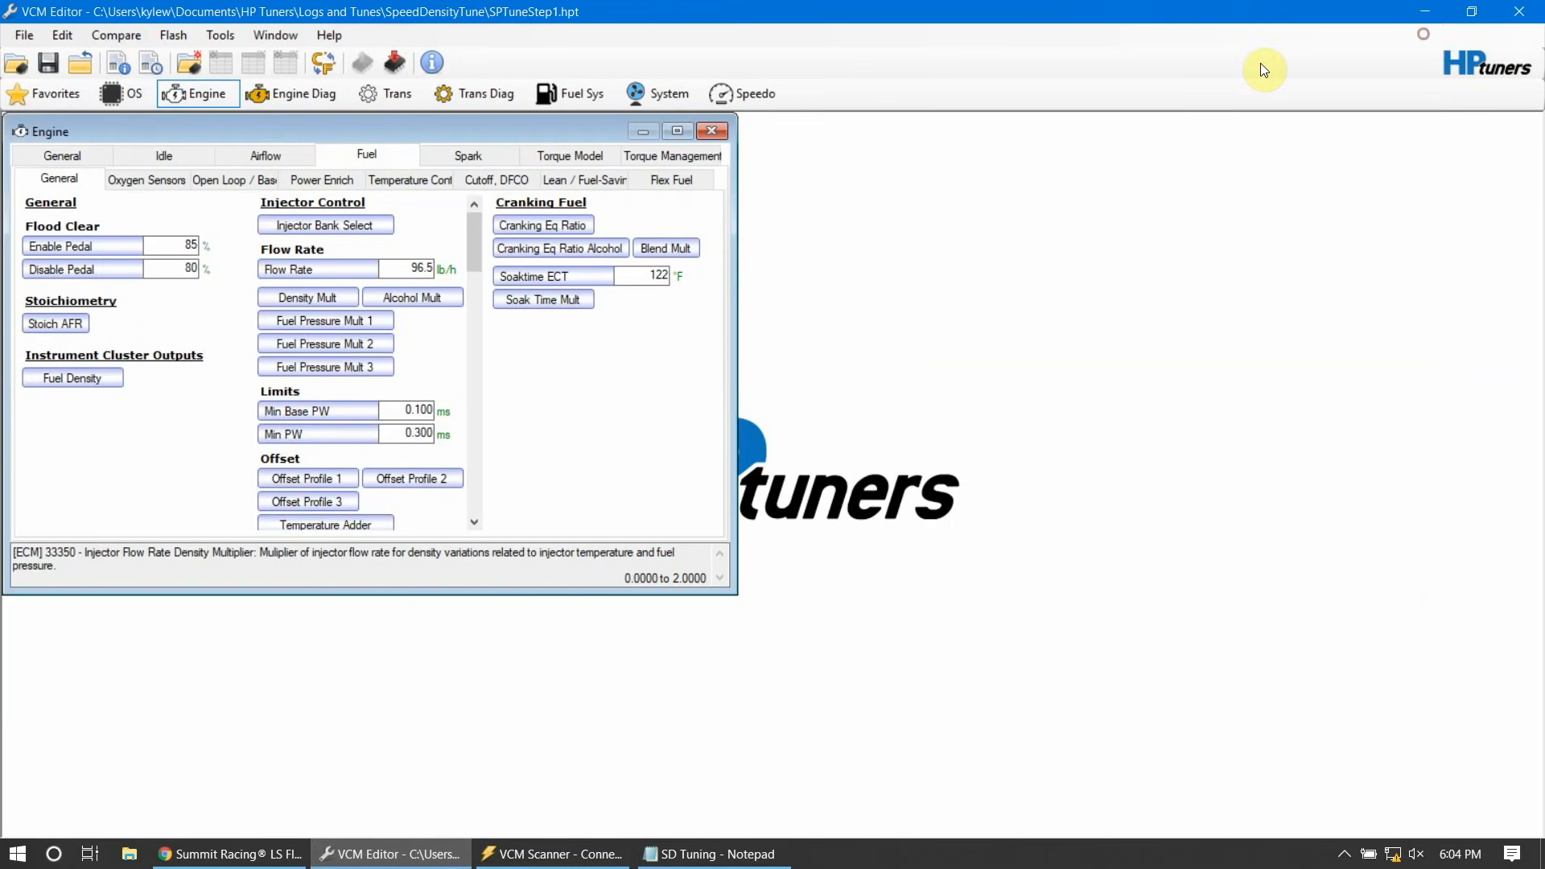
left_click(403, 63)
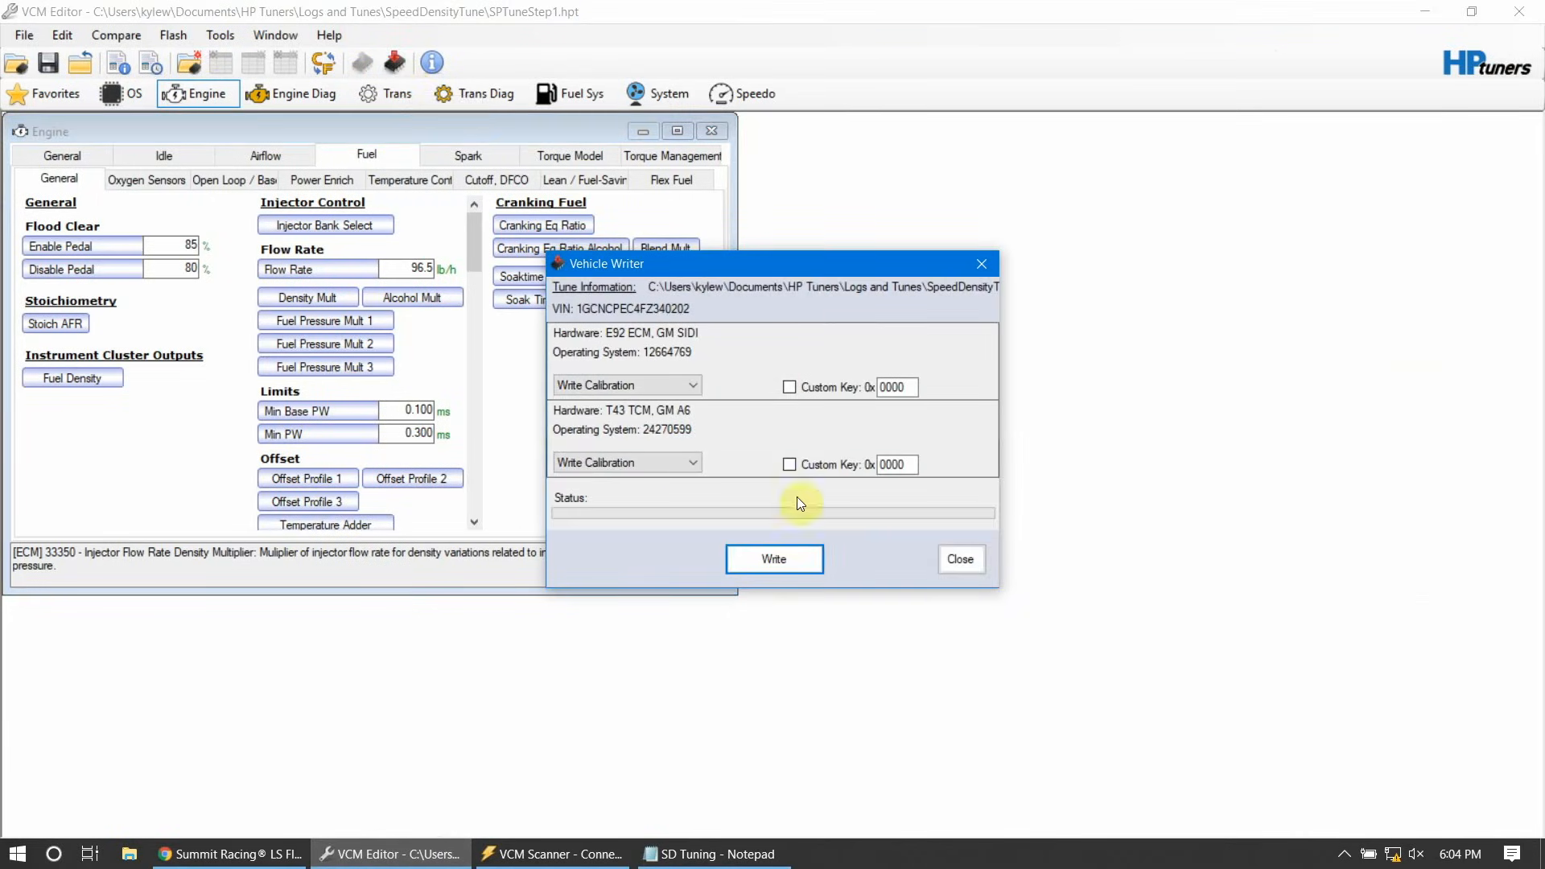
left_click(652, 462)
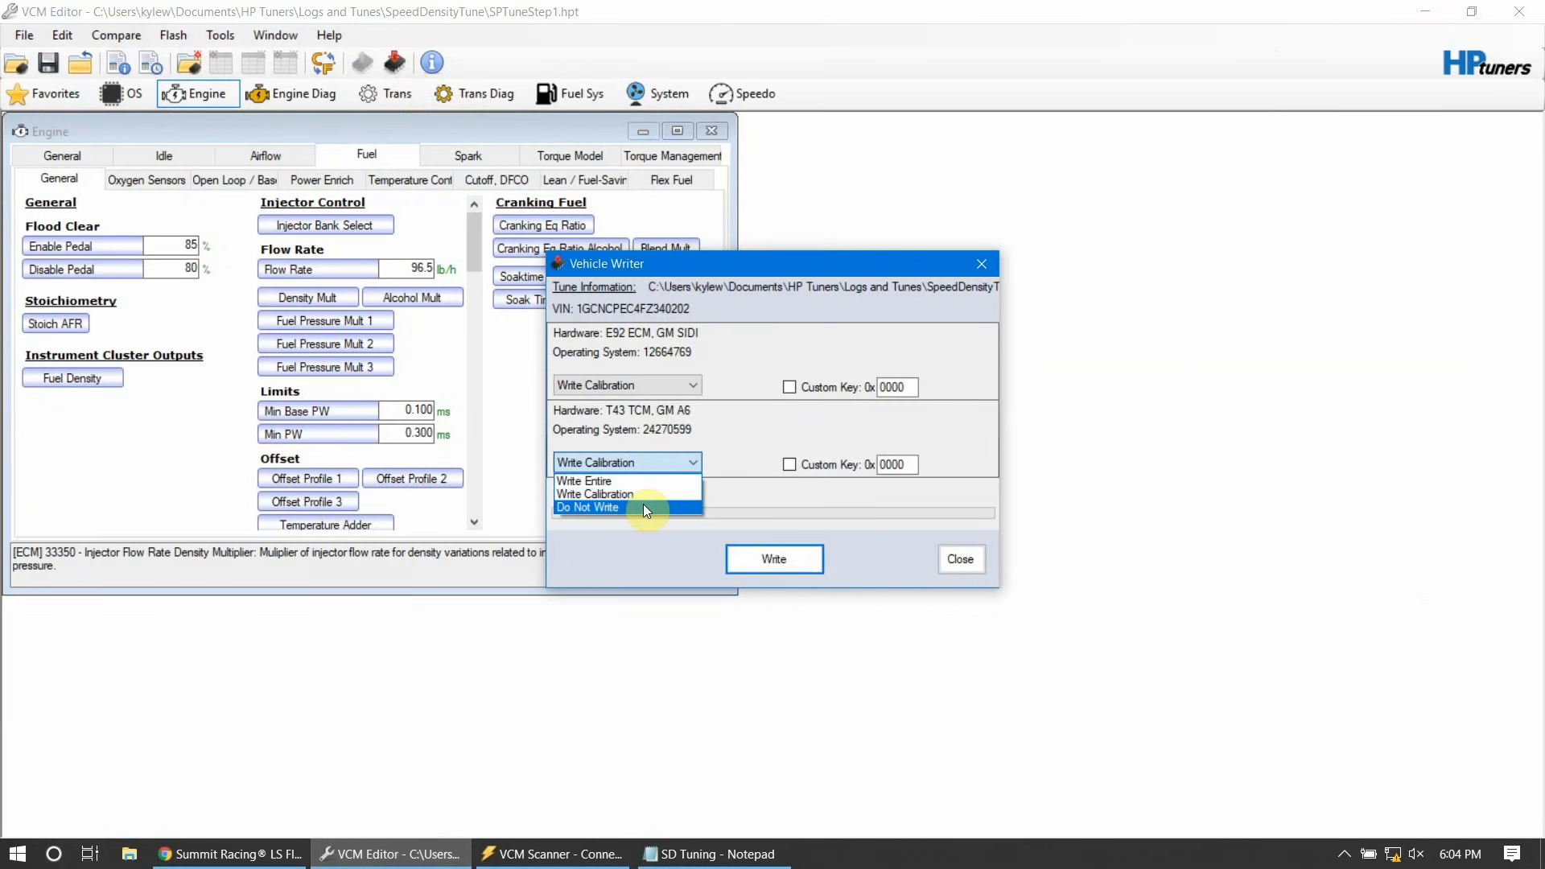
left_click(642, 507)
left_click(768, 564)
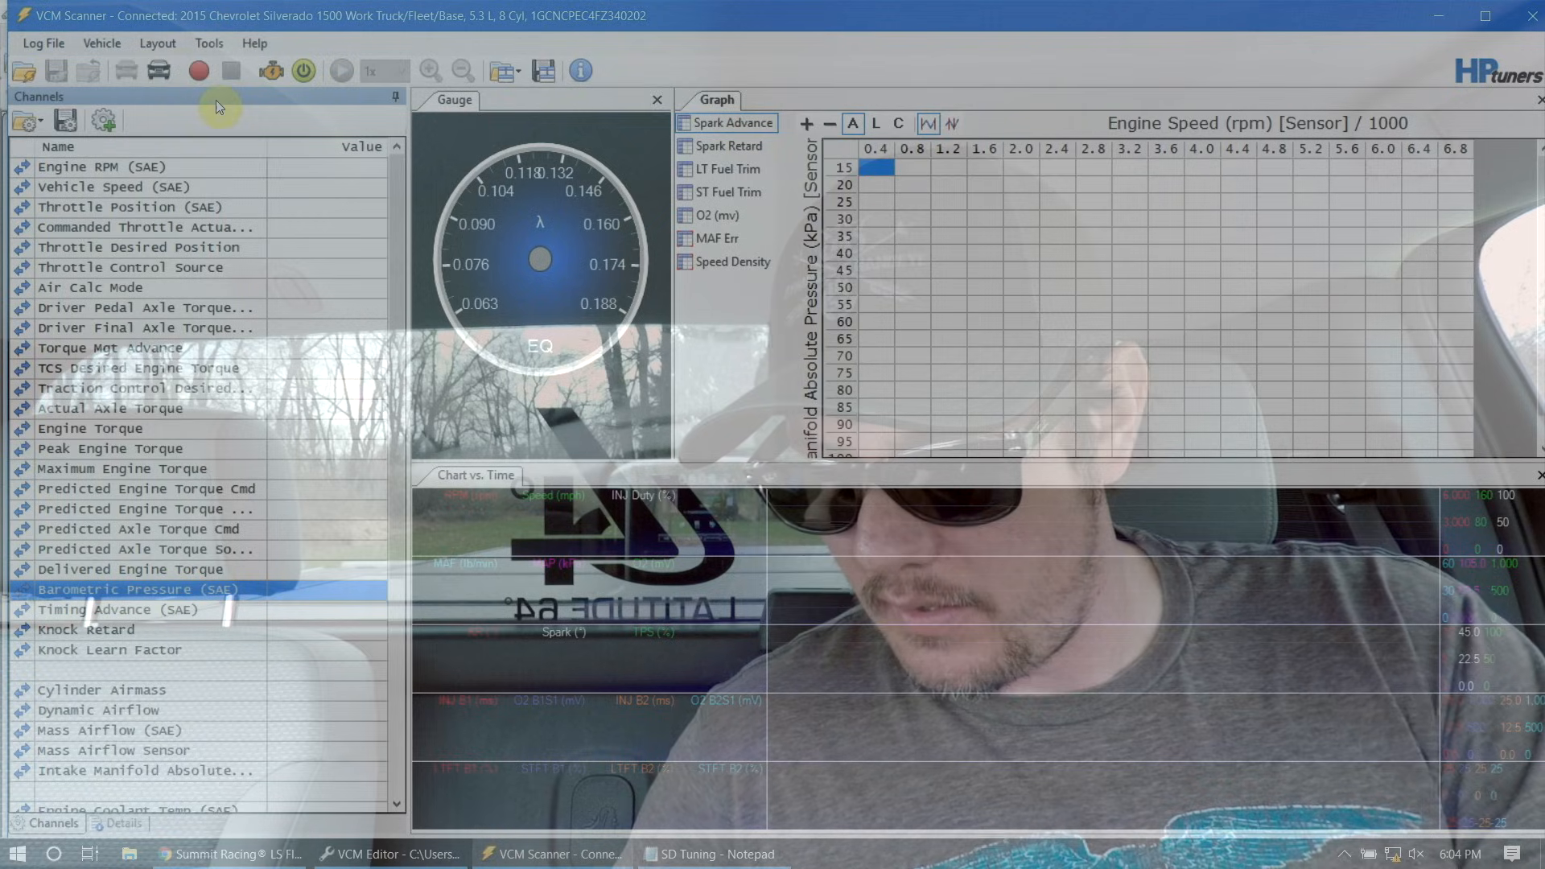
Step: Disconnect VCM Scanner from the vehicle, write the ECM calibration from VCM Editor again, and close the Vehicle Writer
left_click(150, 72)
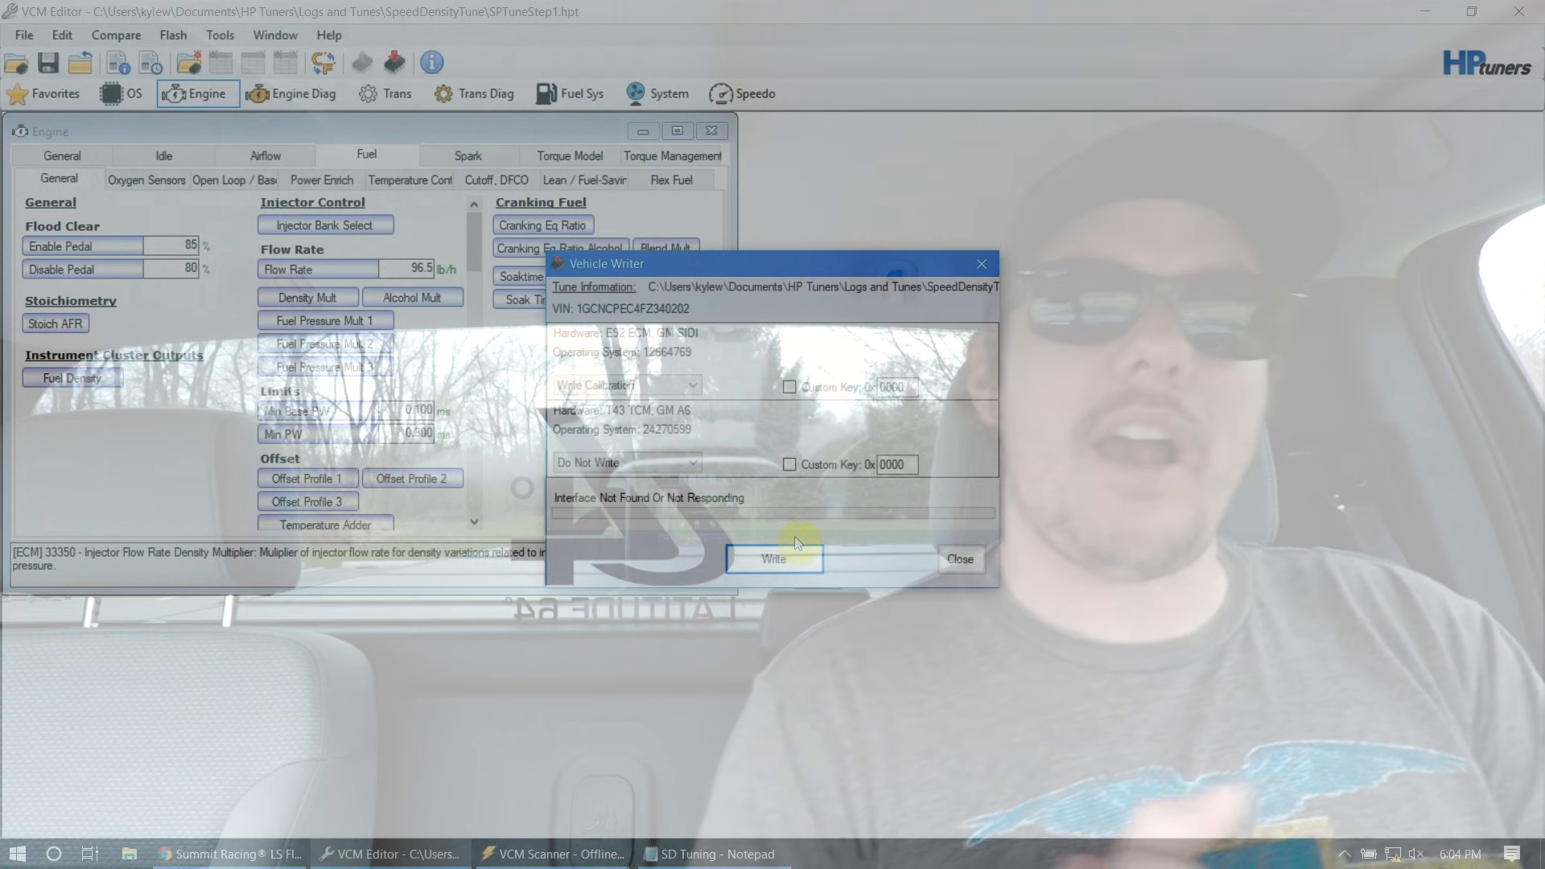
left_click(794, 567)
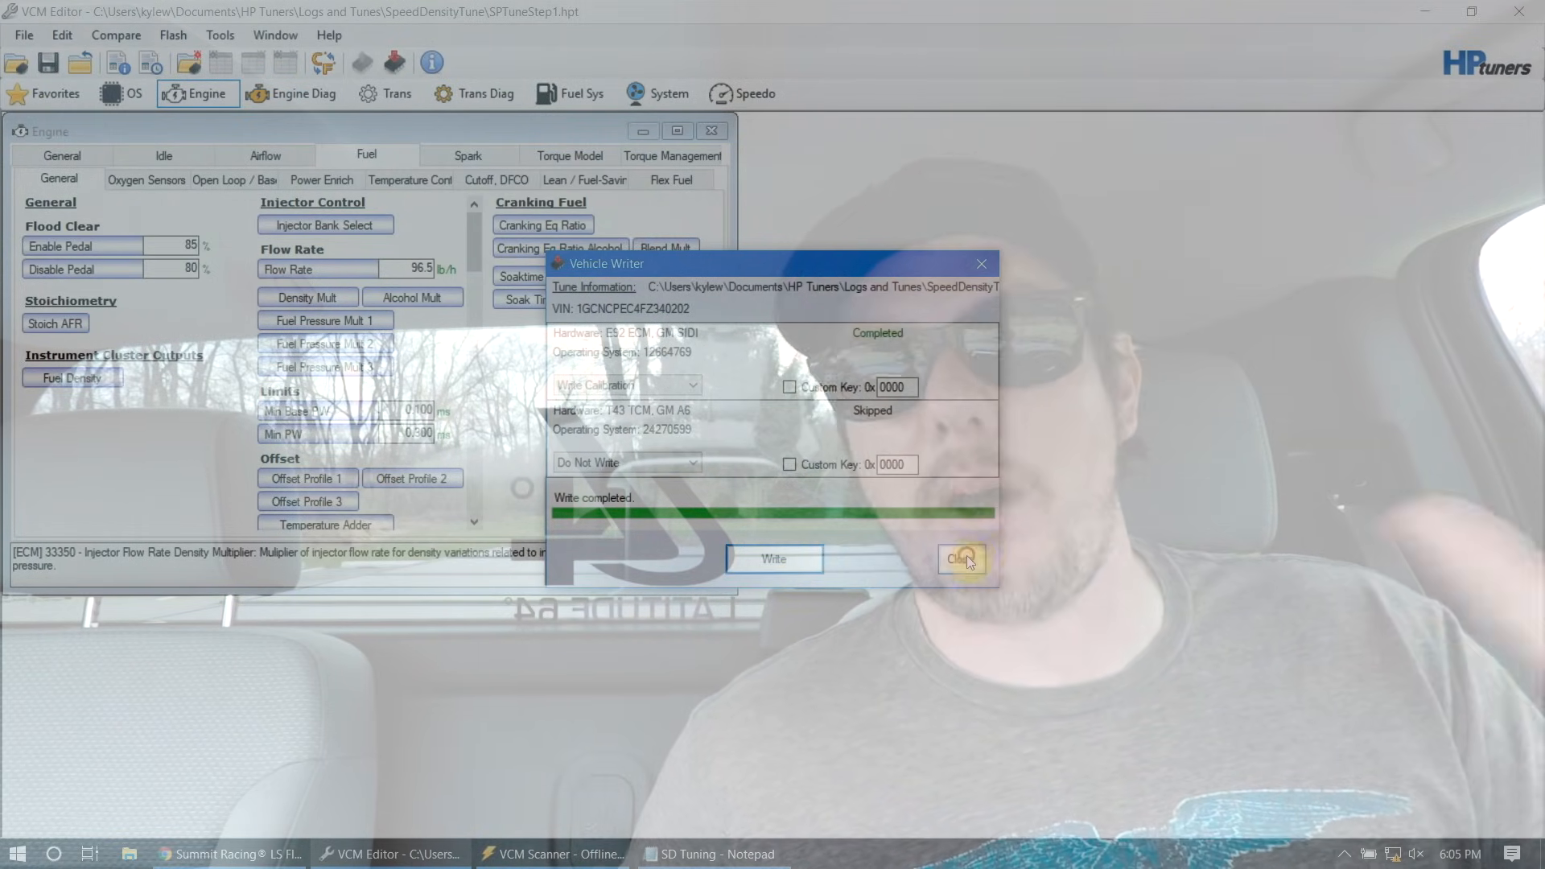
left_click(969, 561)
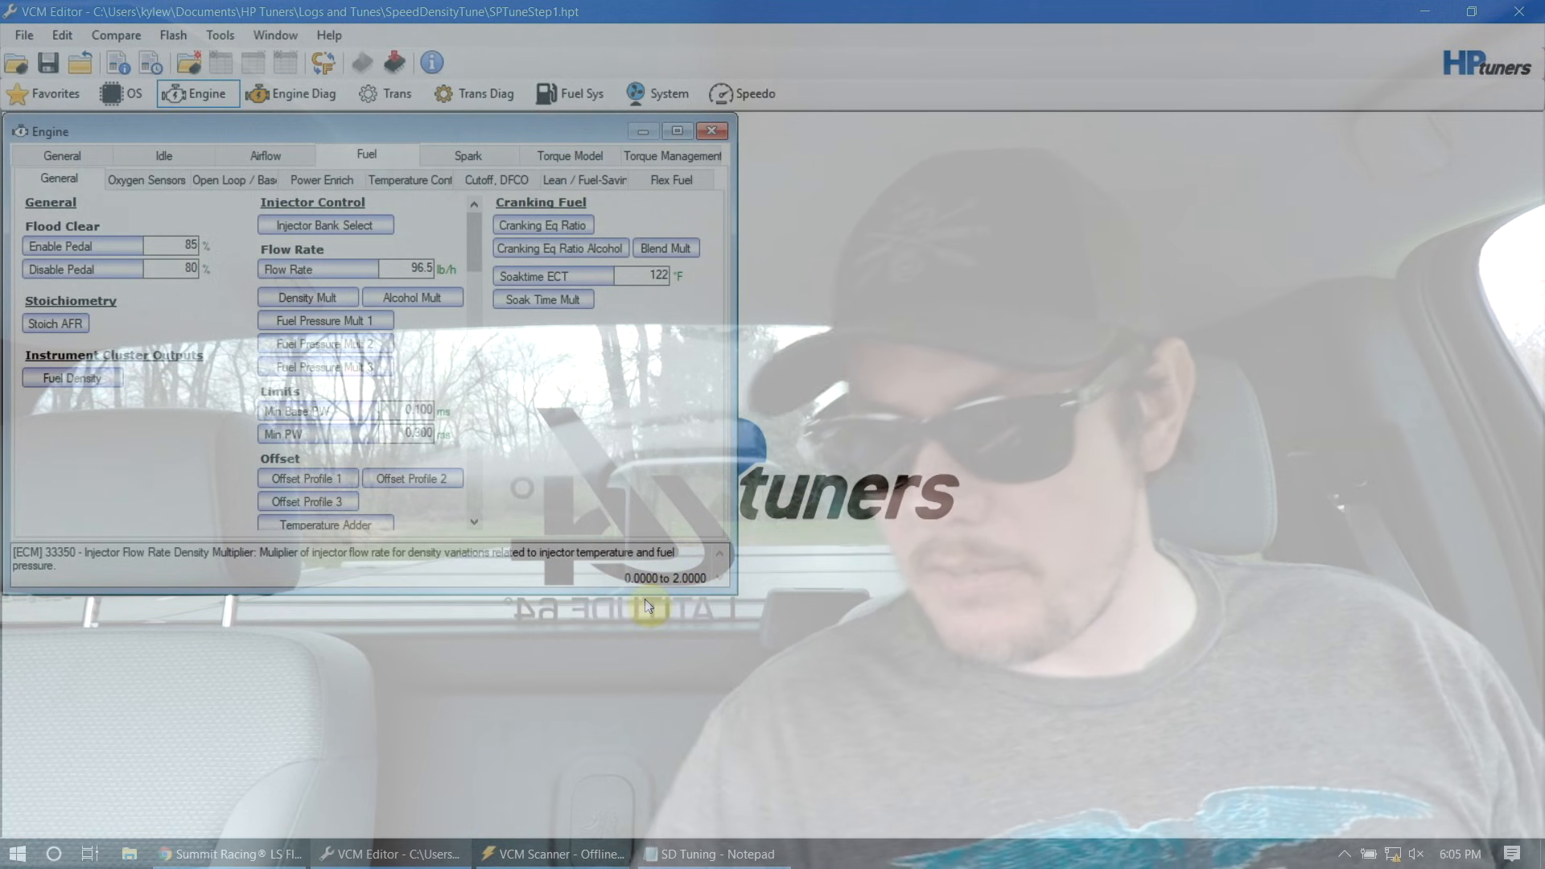
Step: Switch to VCM Scanner, connect to the vehicle, and start scanning the channels
left_click(529, 851)
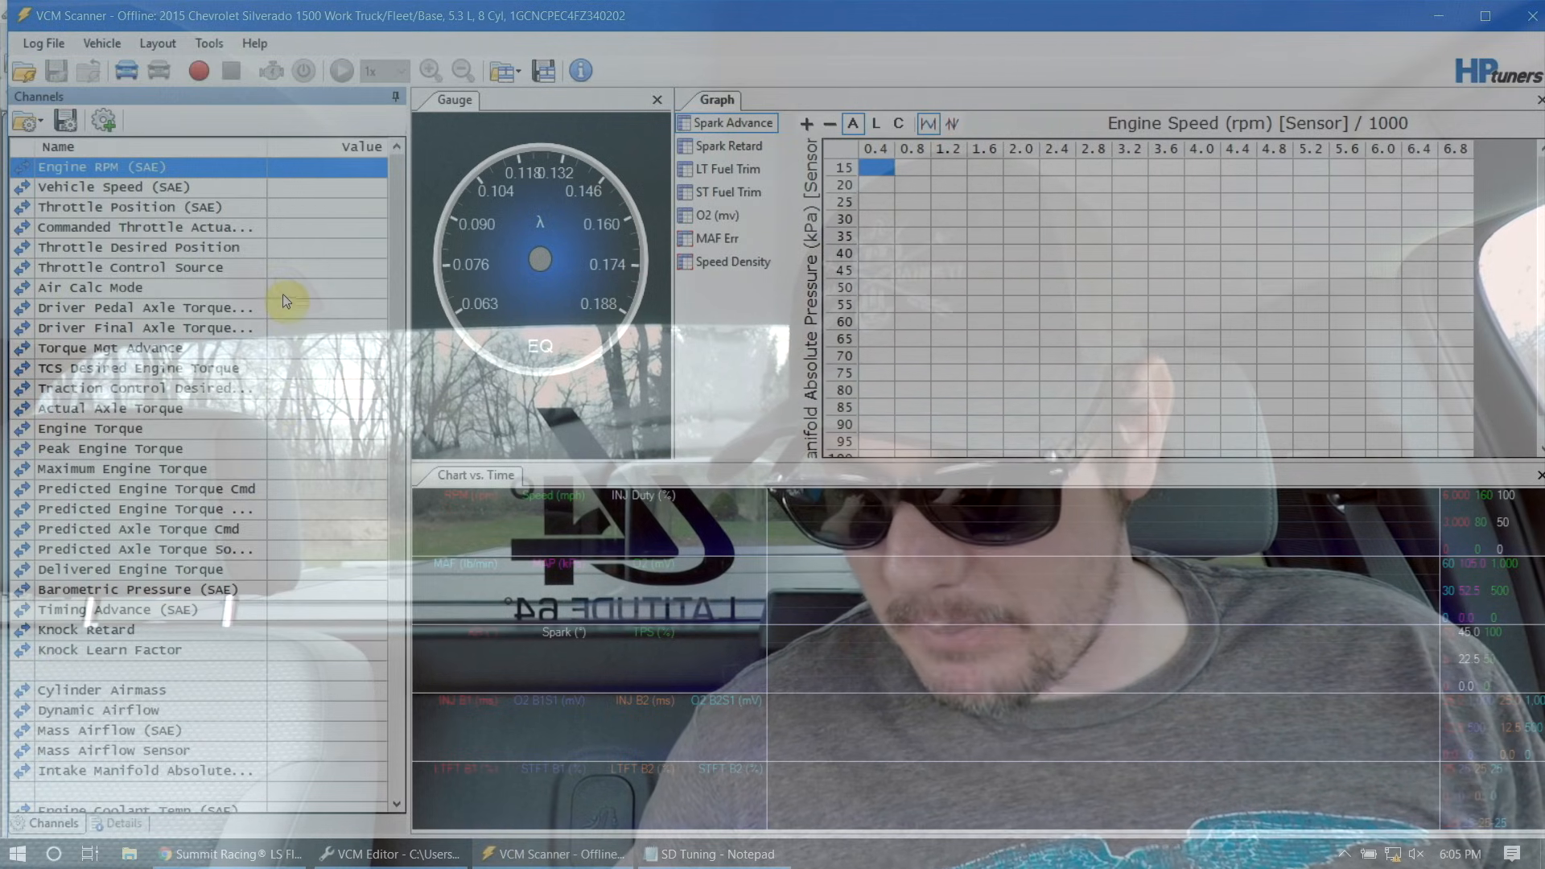
left_click(134, 70)
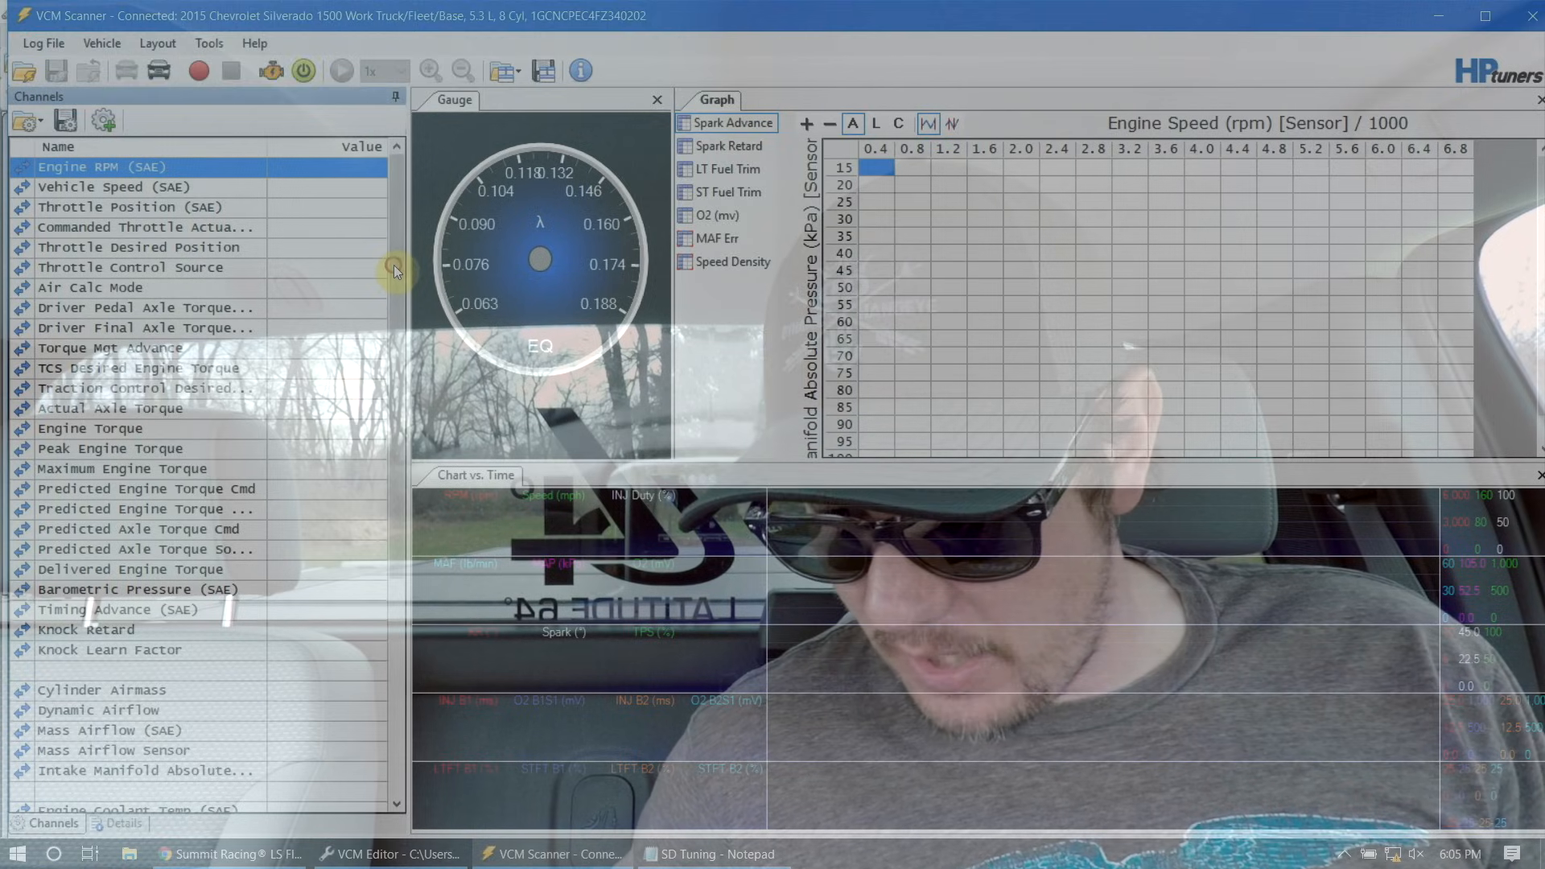
left_click_drag(394, 264, 430, 481)
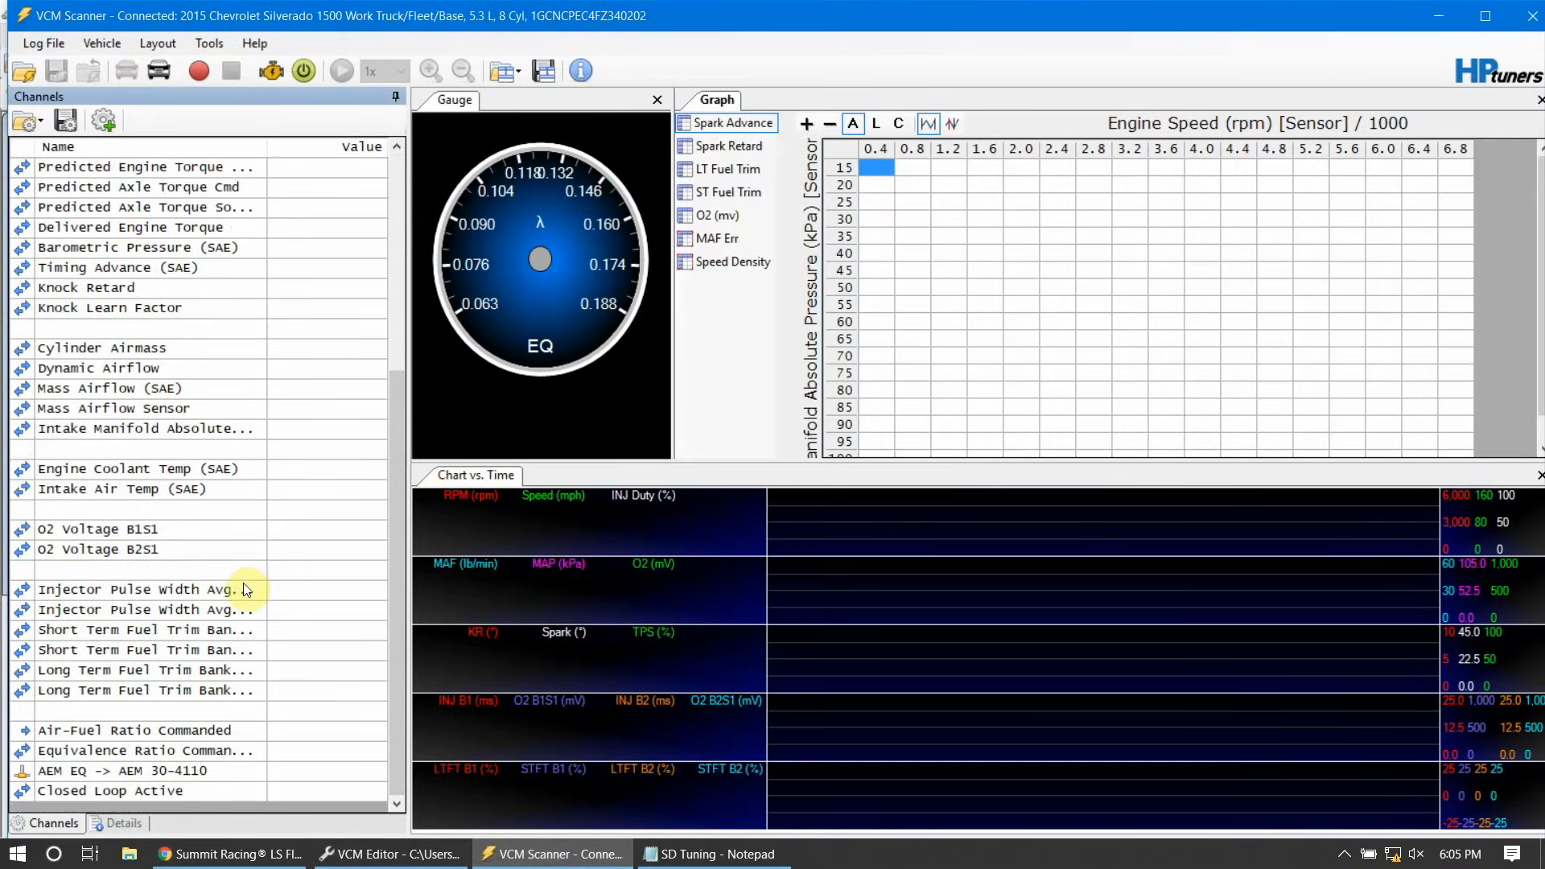
left_click(206, 71)
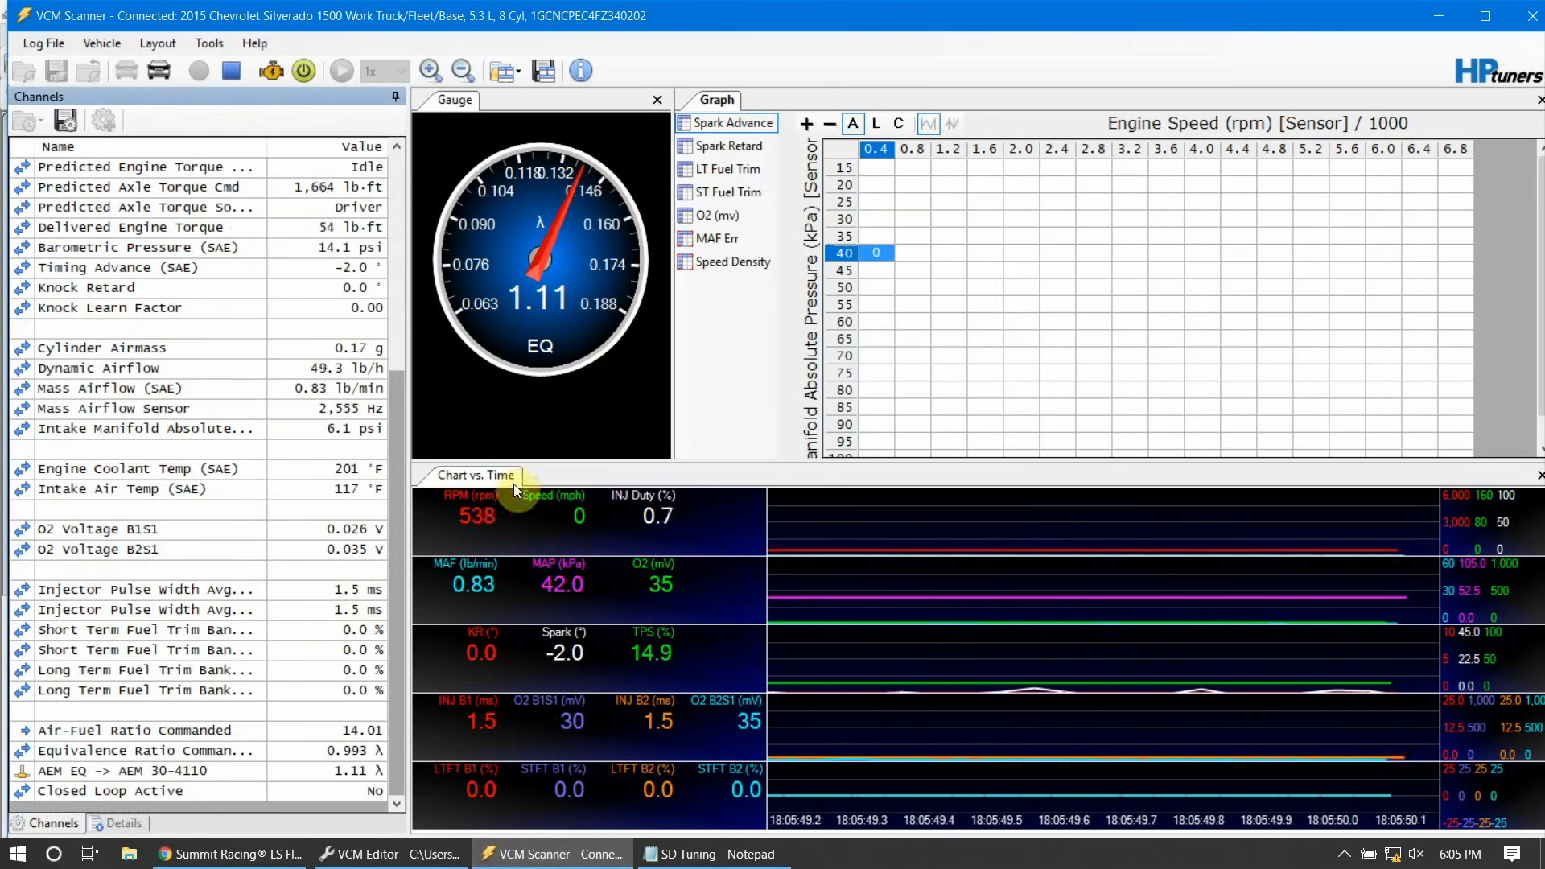
Step: Check the idle error in the Speed Density graph, stop scanning, and disconnect from the vehicle
left_click(756, 262)
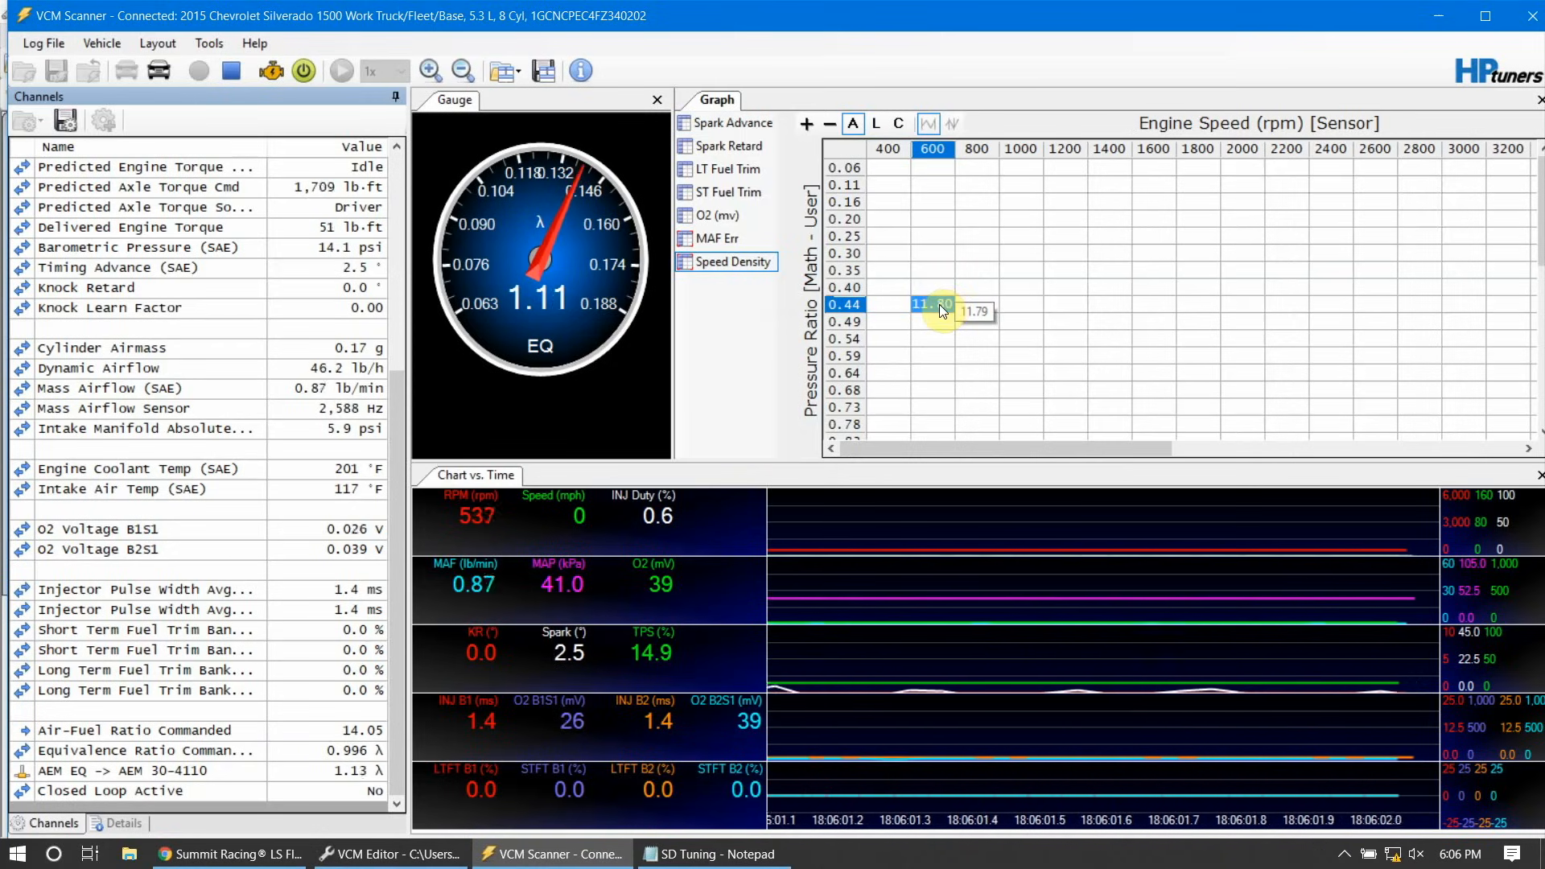
left_click(239, 67)
left_click(156, 73)
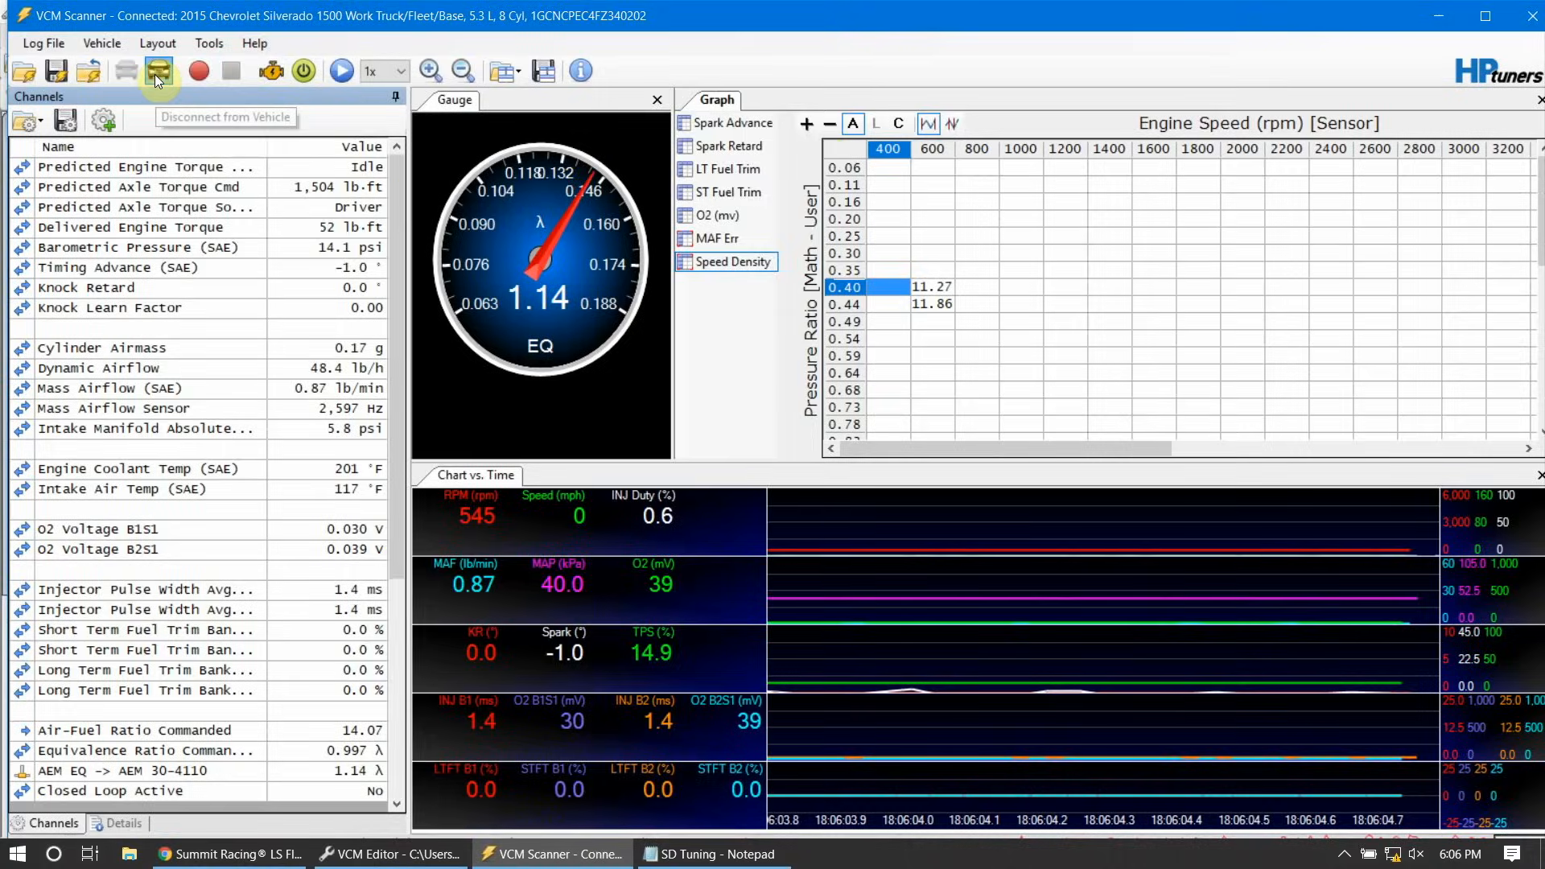
Step: In VCM Editor, multiply the whole Manifold Switch Closed Virtual Volumetric Efficiency table by 1.12 and calculate its coefficients
left_click(426, 857)
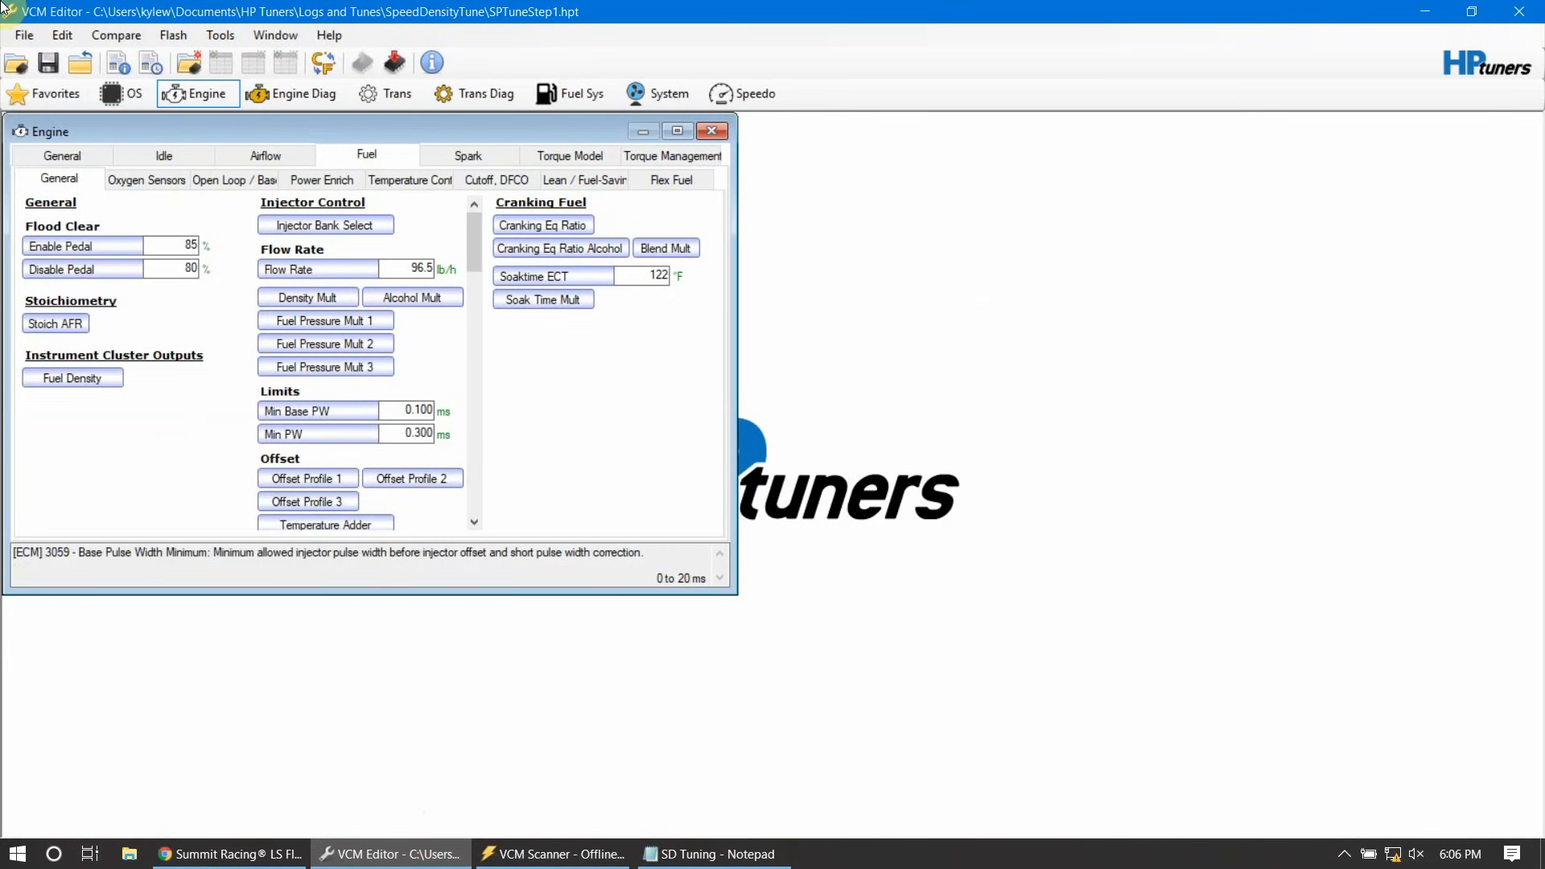
left_click(62, 35)
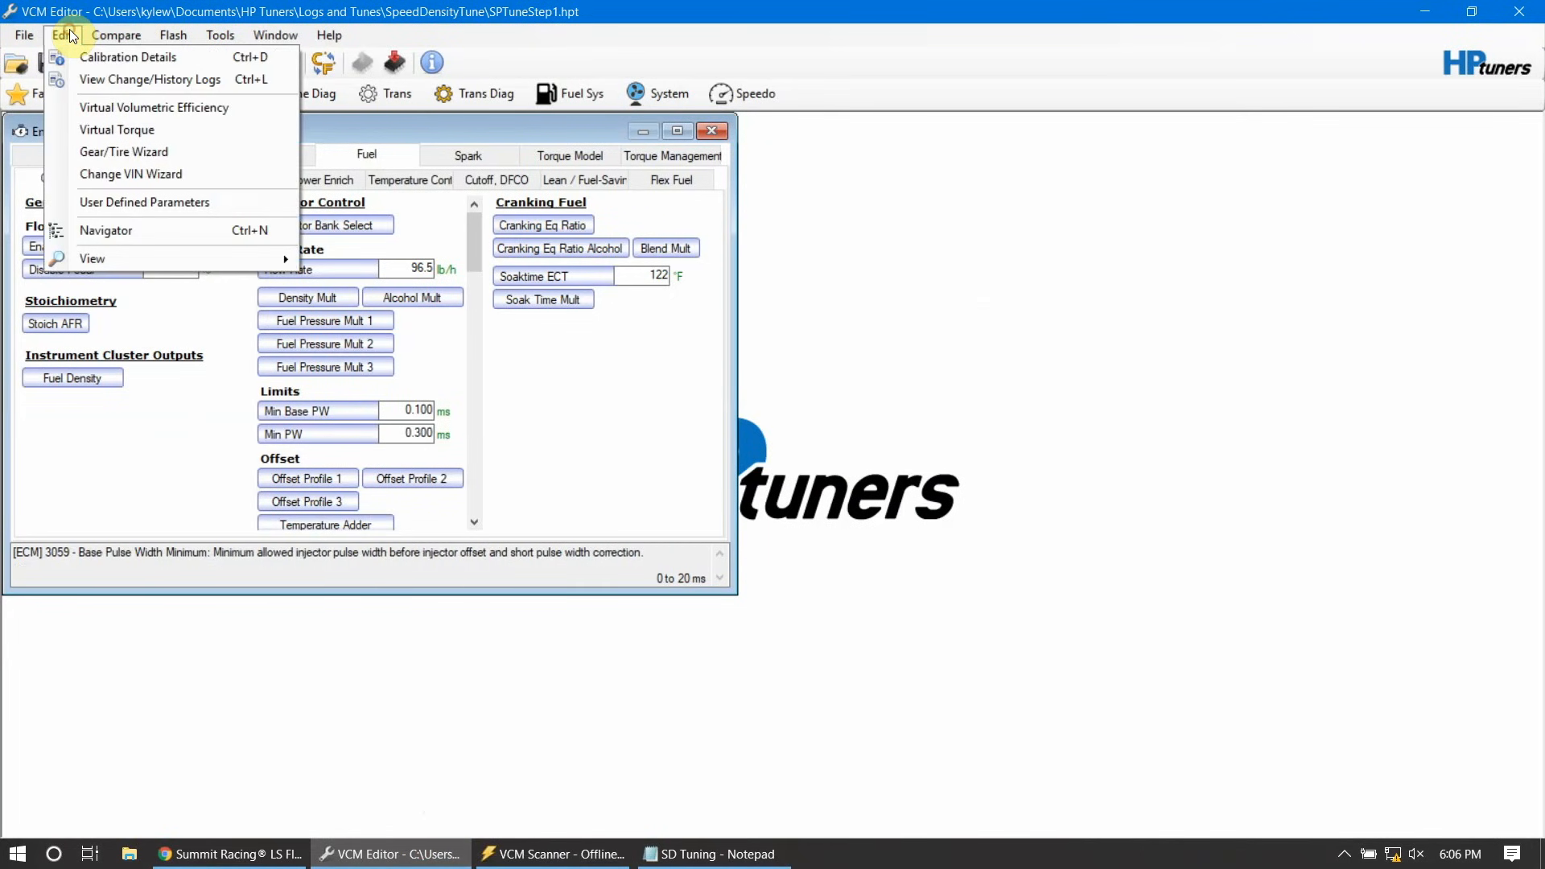
left_click(206, 111)
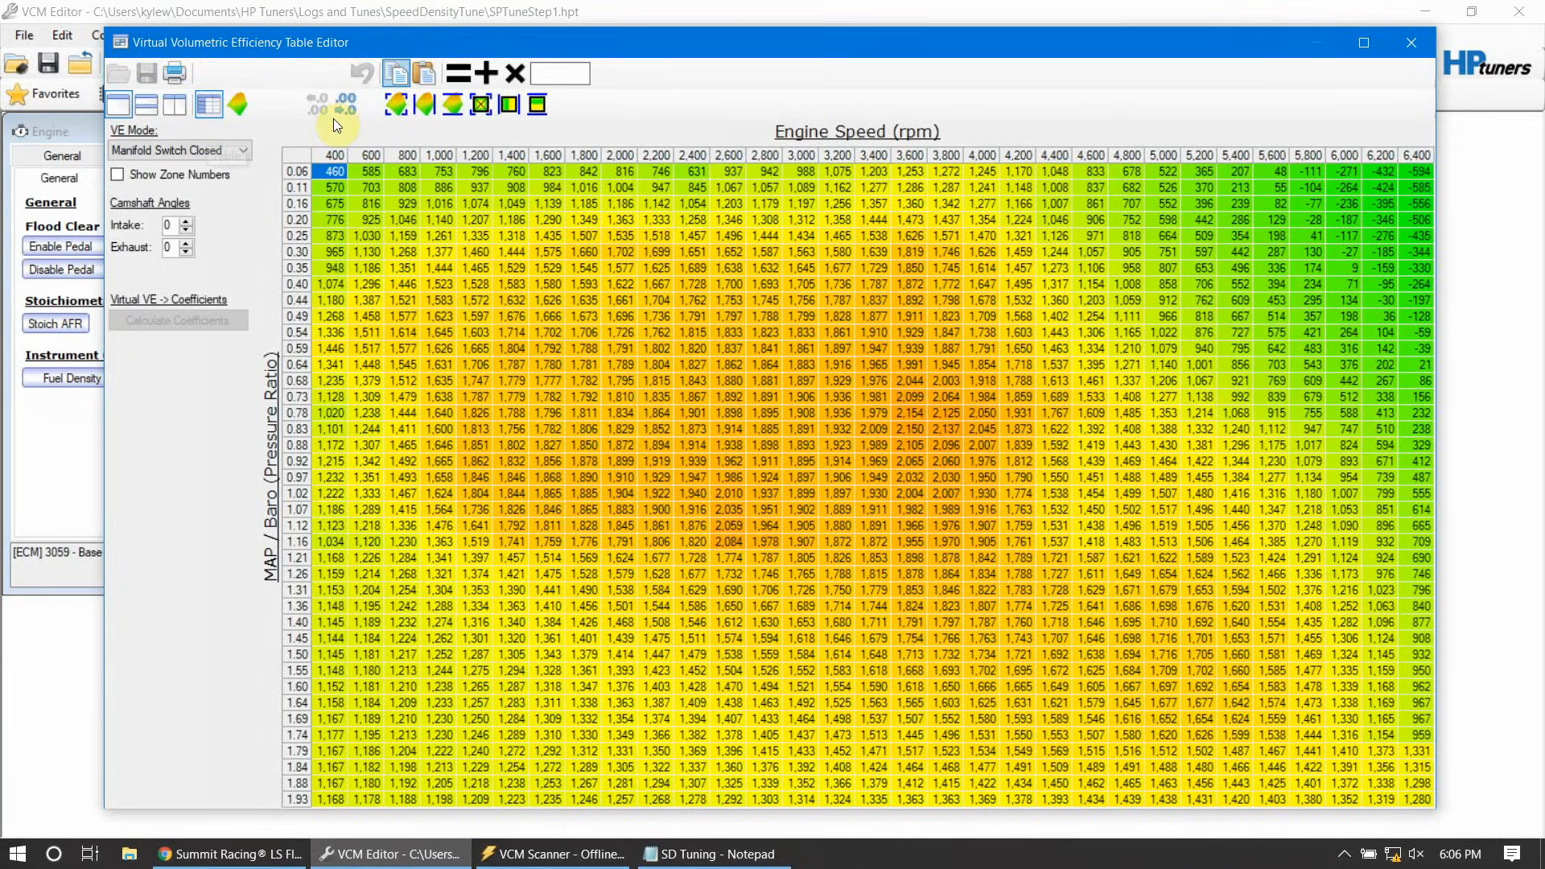
left_click(297, 154)
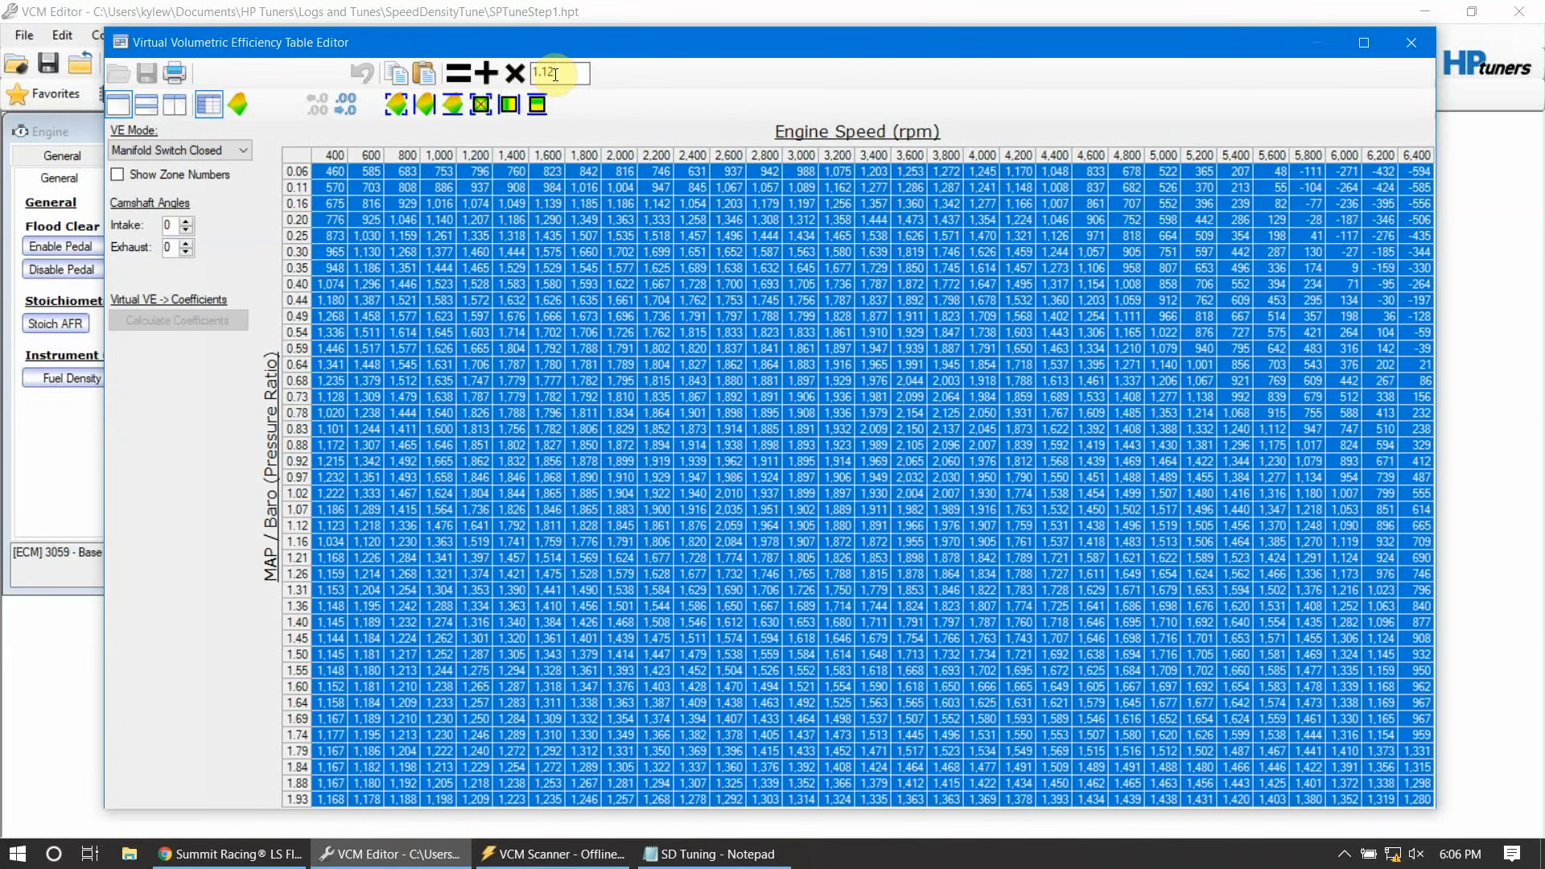
left_click(512, 75)
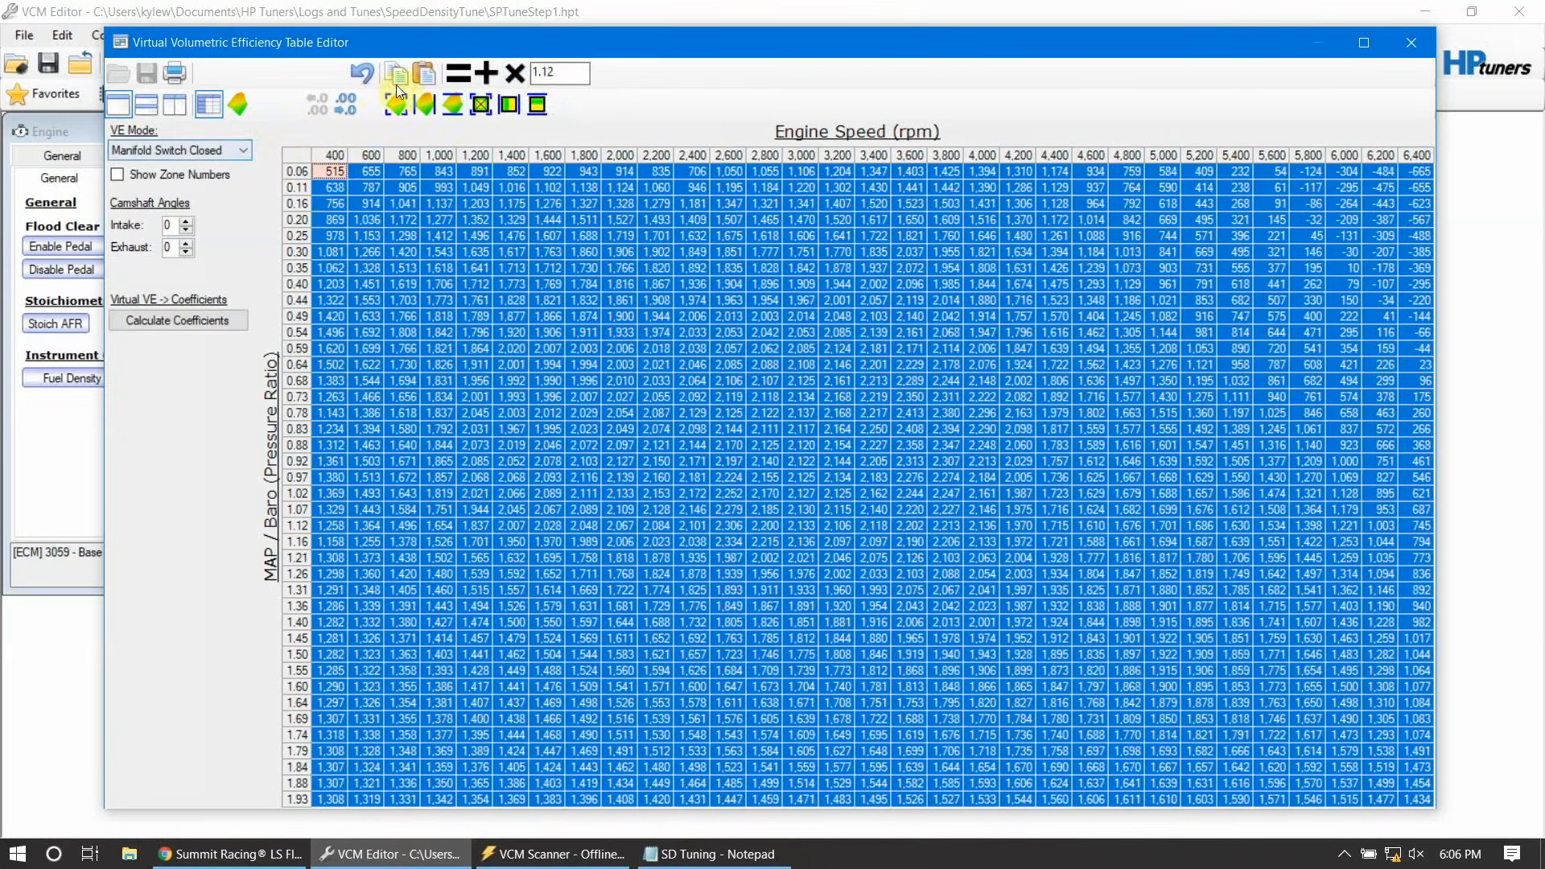
left_click(177, 320)
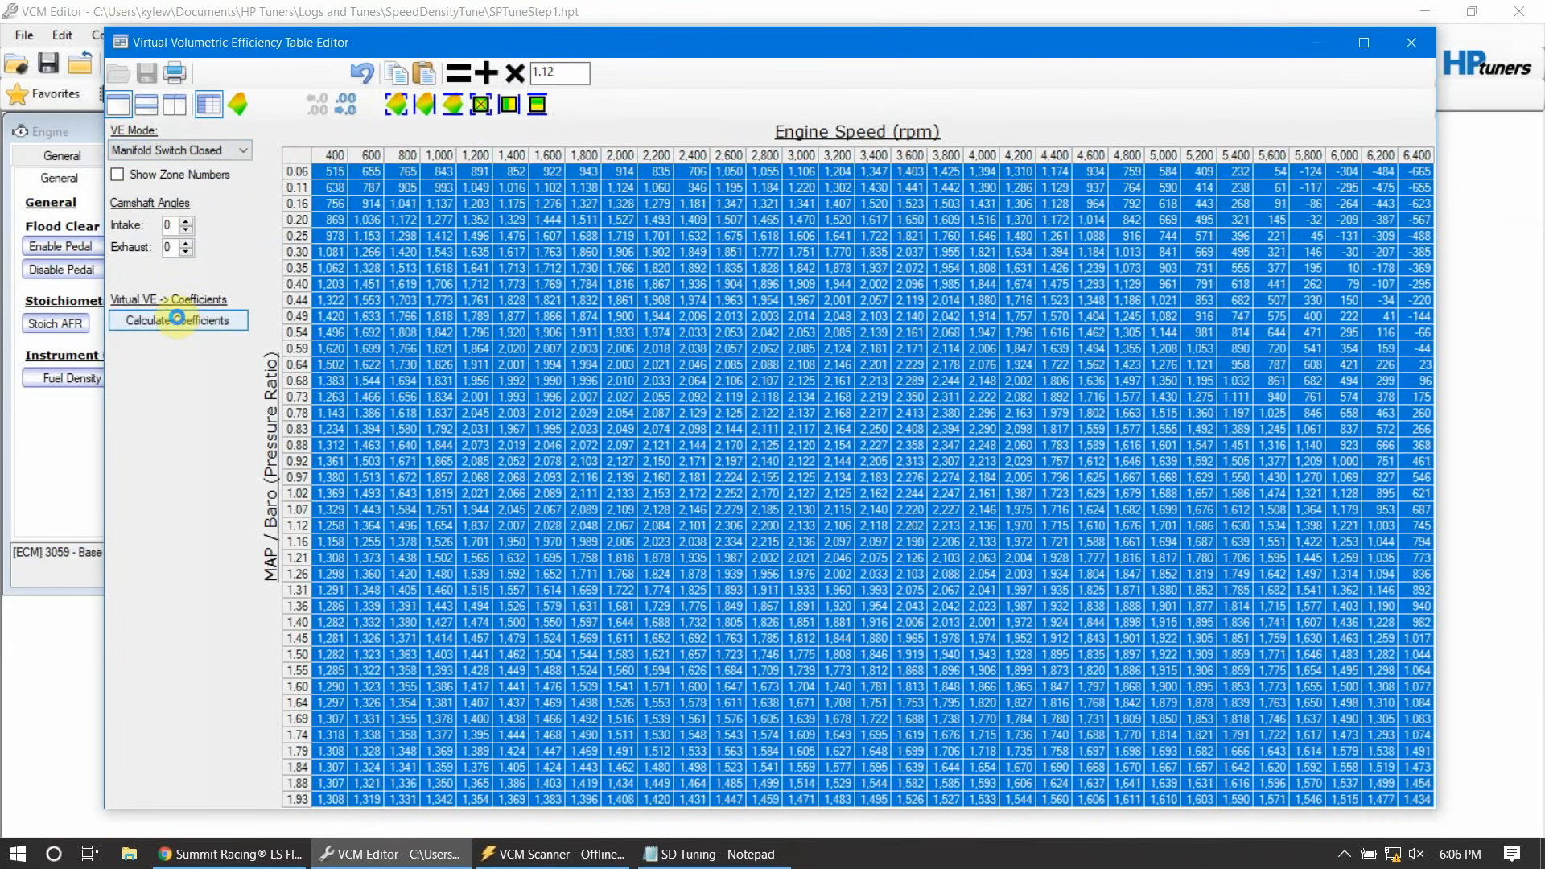
Step: Paste the scaled VE values into the Manifold Switch Open table, calculate its coefficients, and close the table editor
left_click(229, 152)
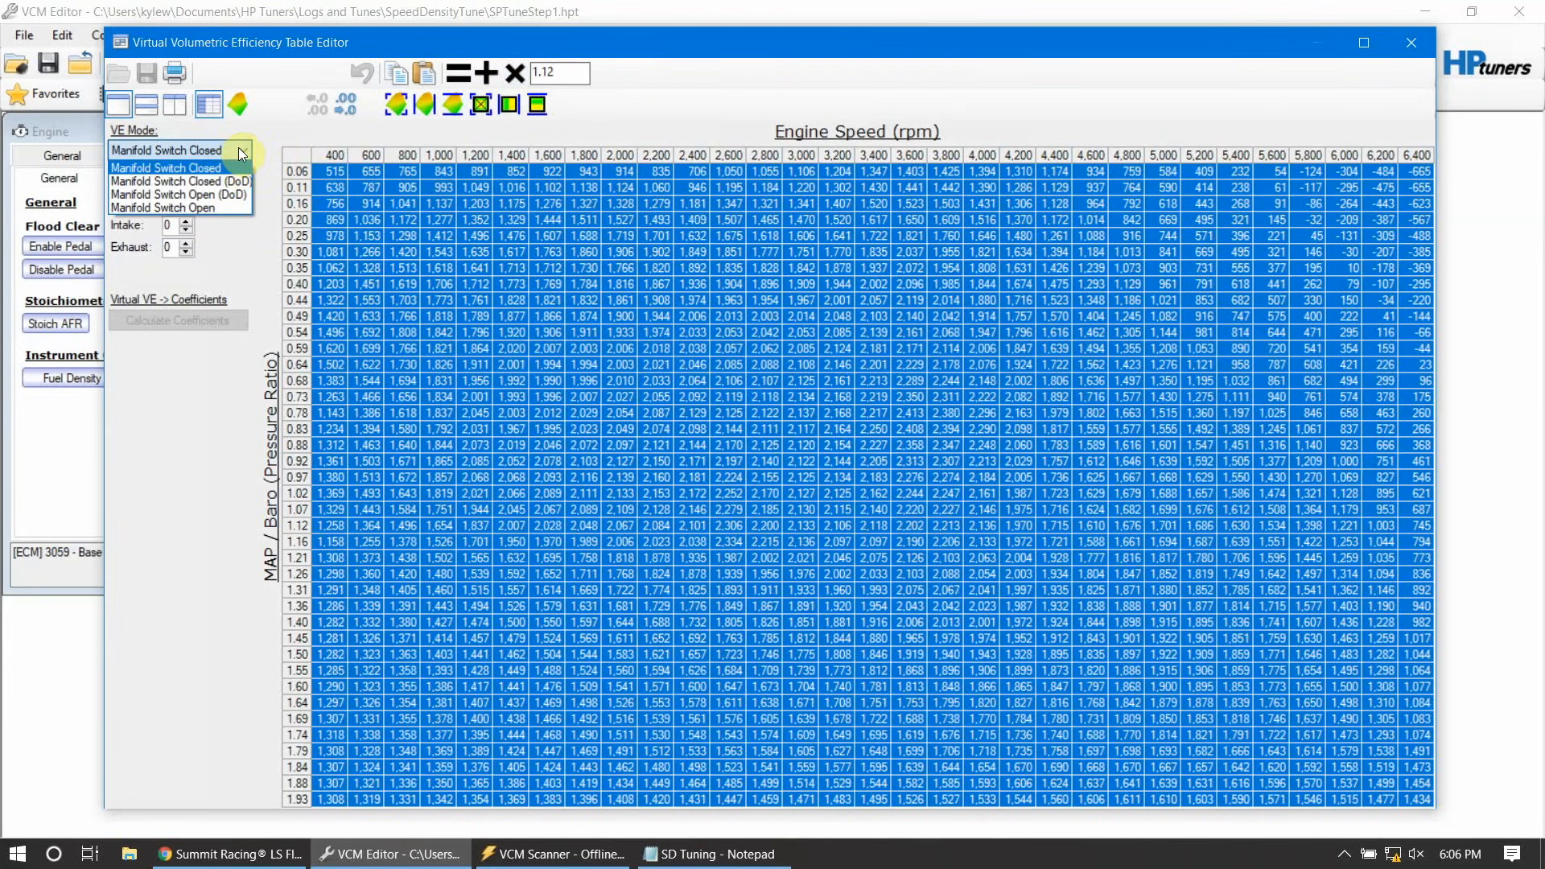
left_click(220, 207)
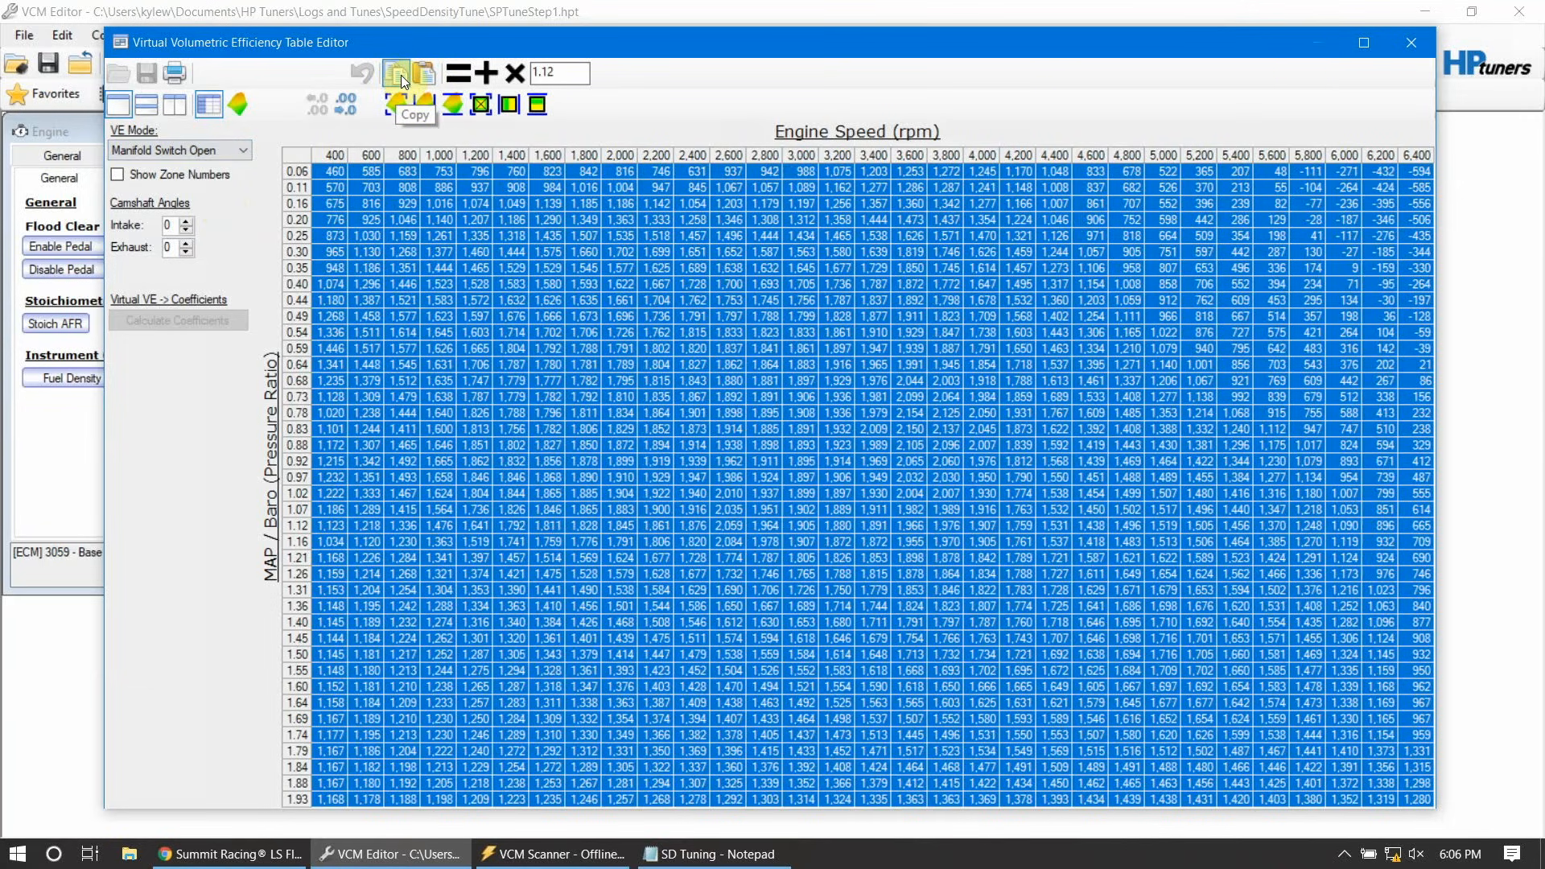
left_click(437, 74)
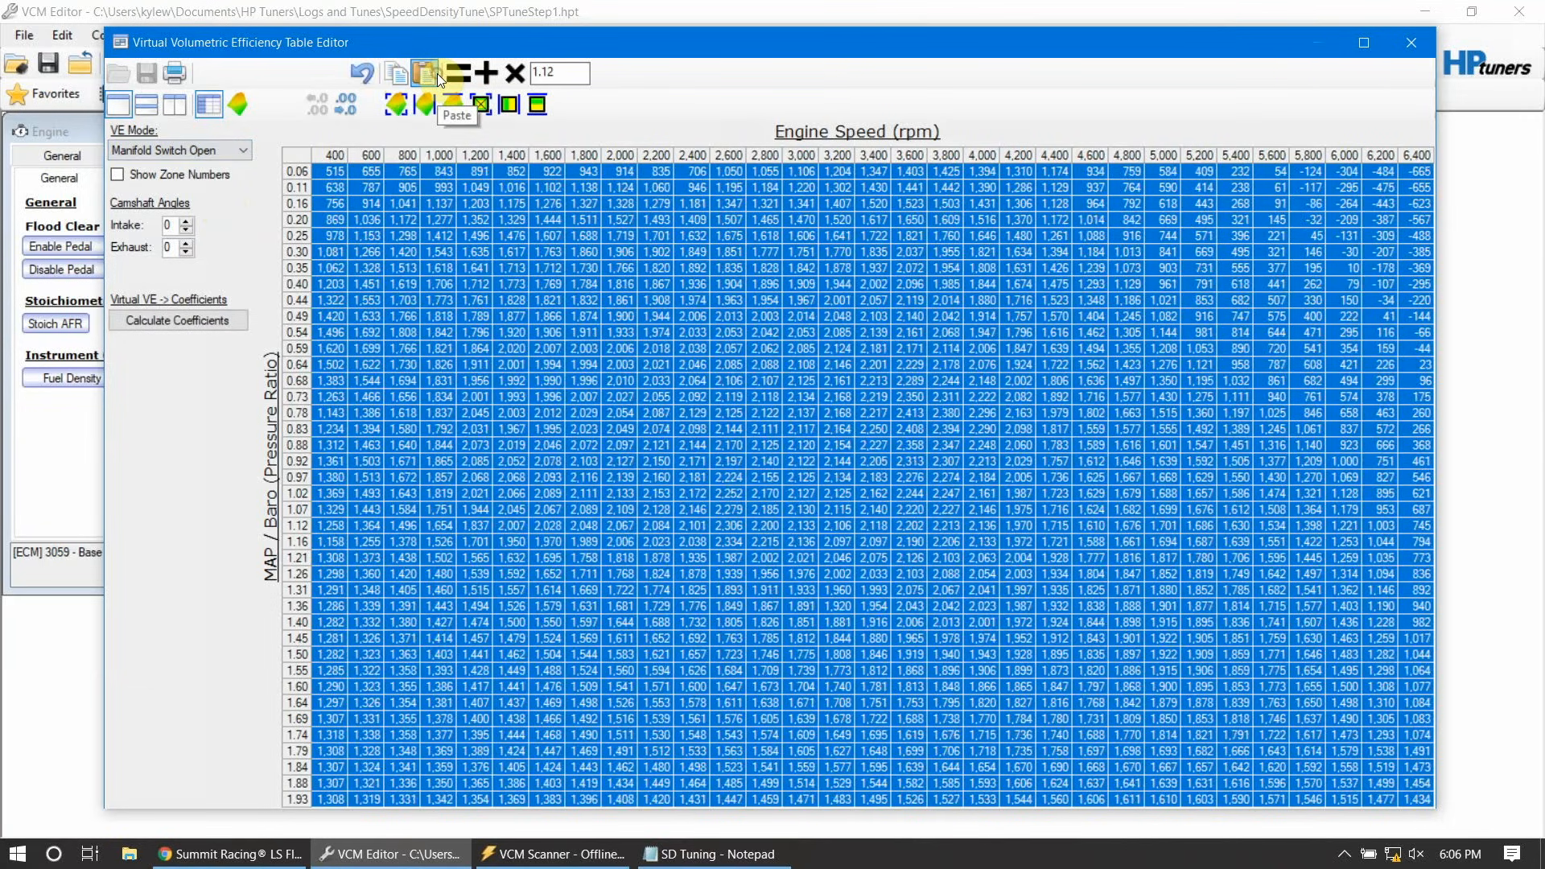
left_click(193, 325)
left_click(1421, 44)
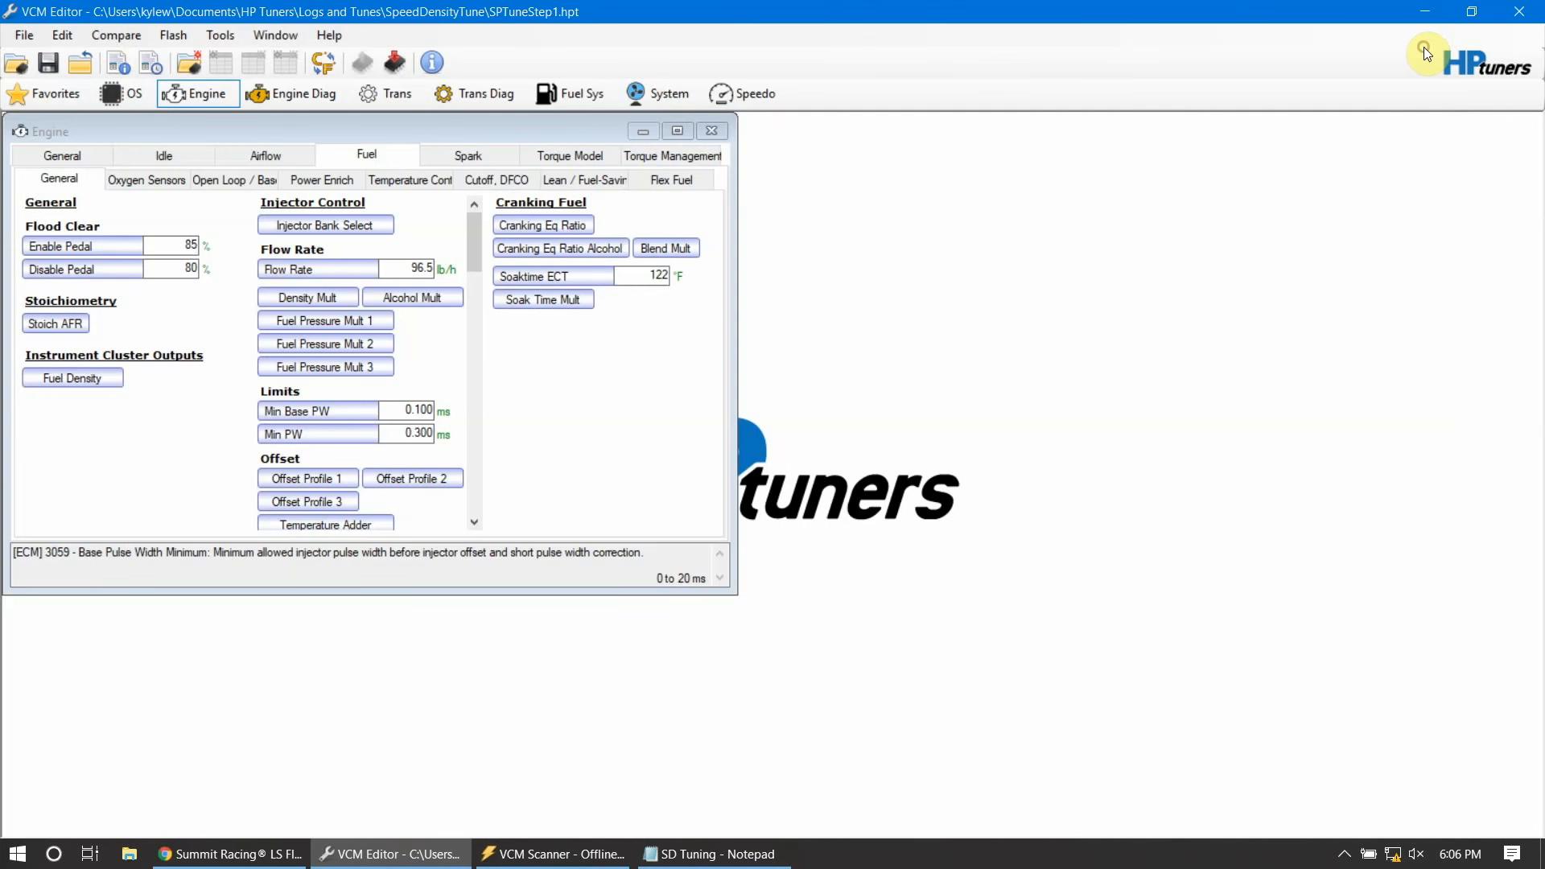
Step: Save the tune as SPTuneStep2 in the SpeedDensityTune folder, replacing the existing file
left_click(37, 35)
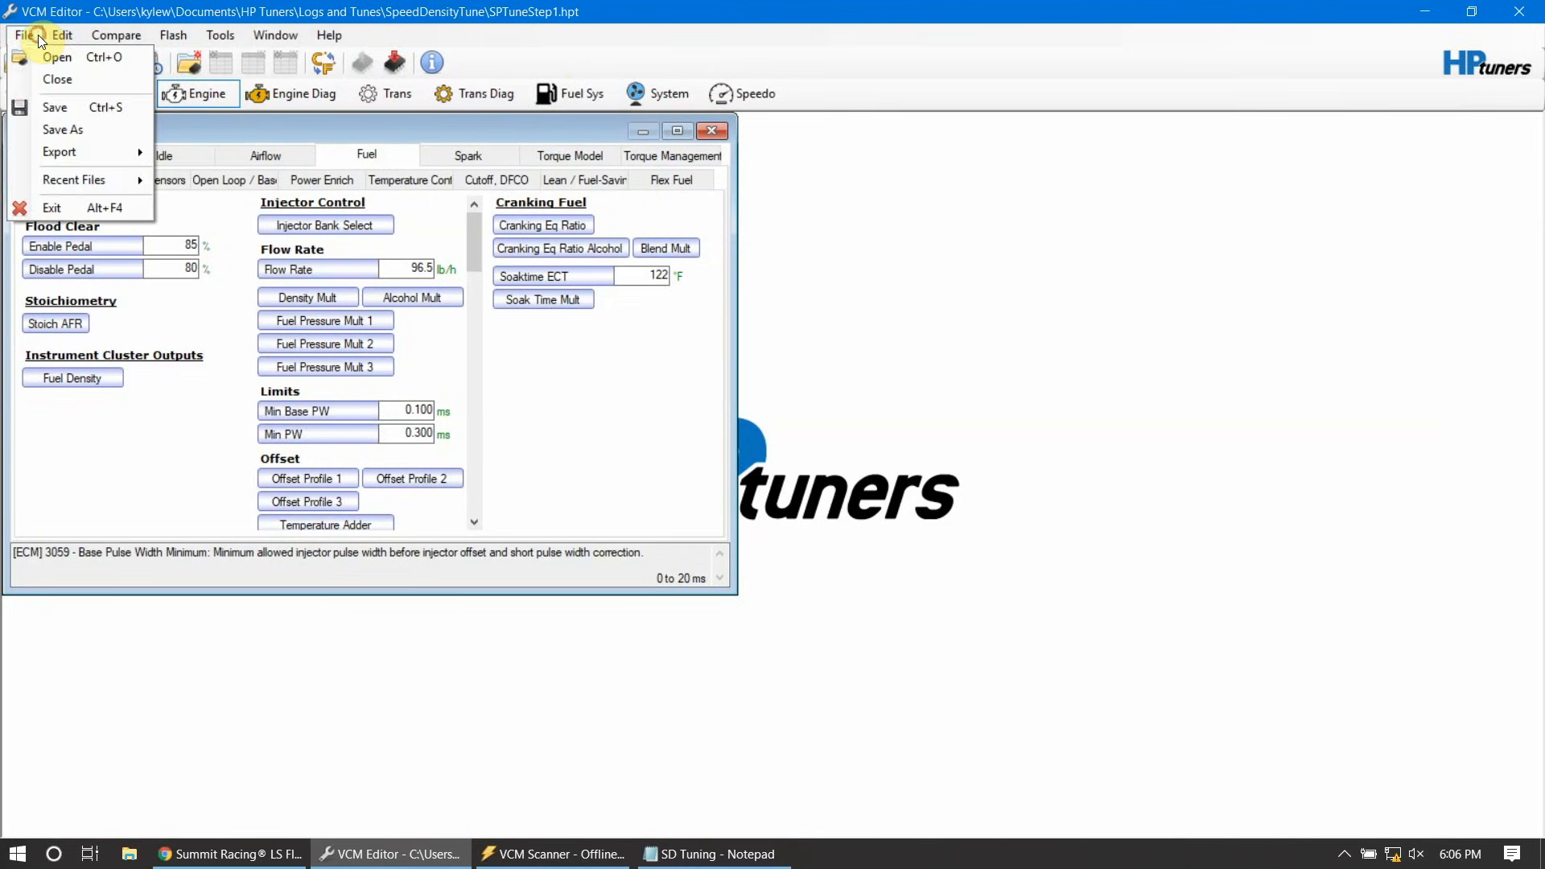
left_click(65, 101)
left_click(29, 36)
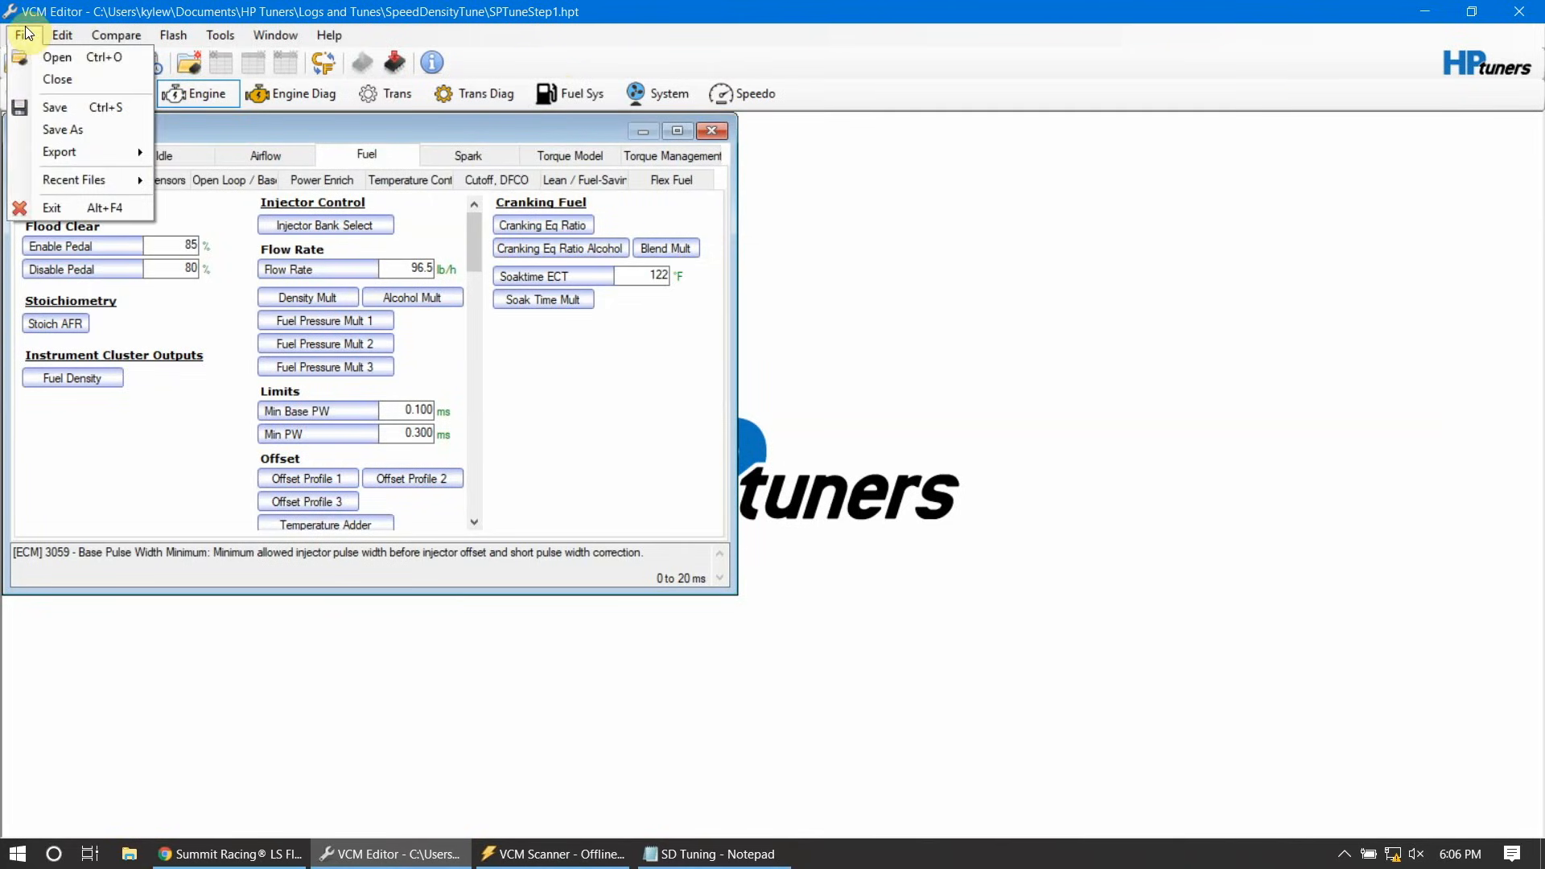
left_click(49, 130)
double_click(259, 205)
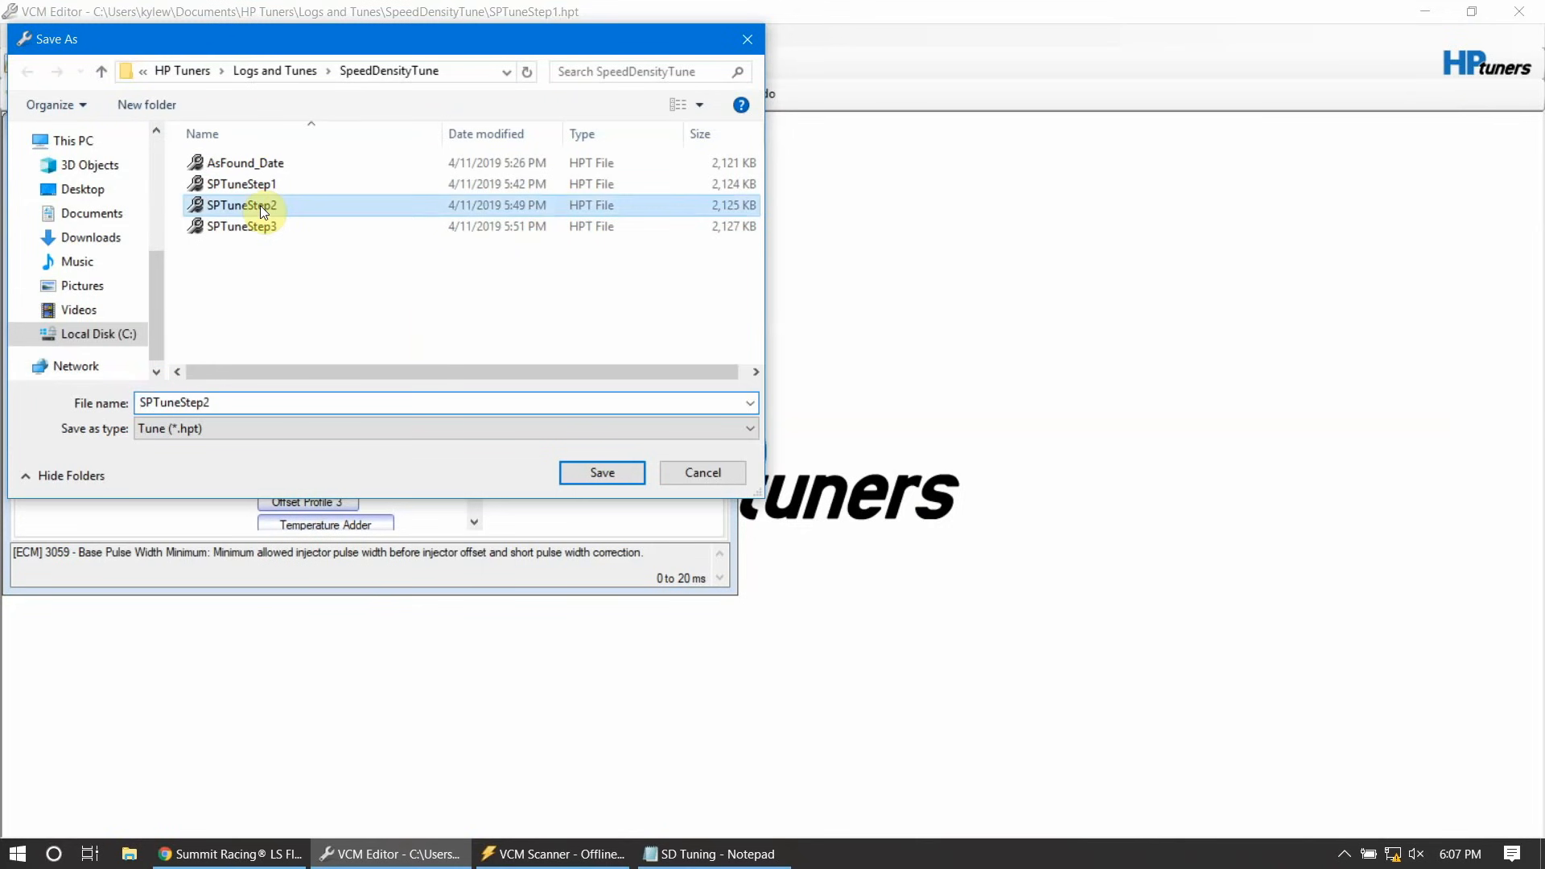
left_click(808, 433)
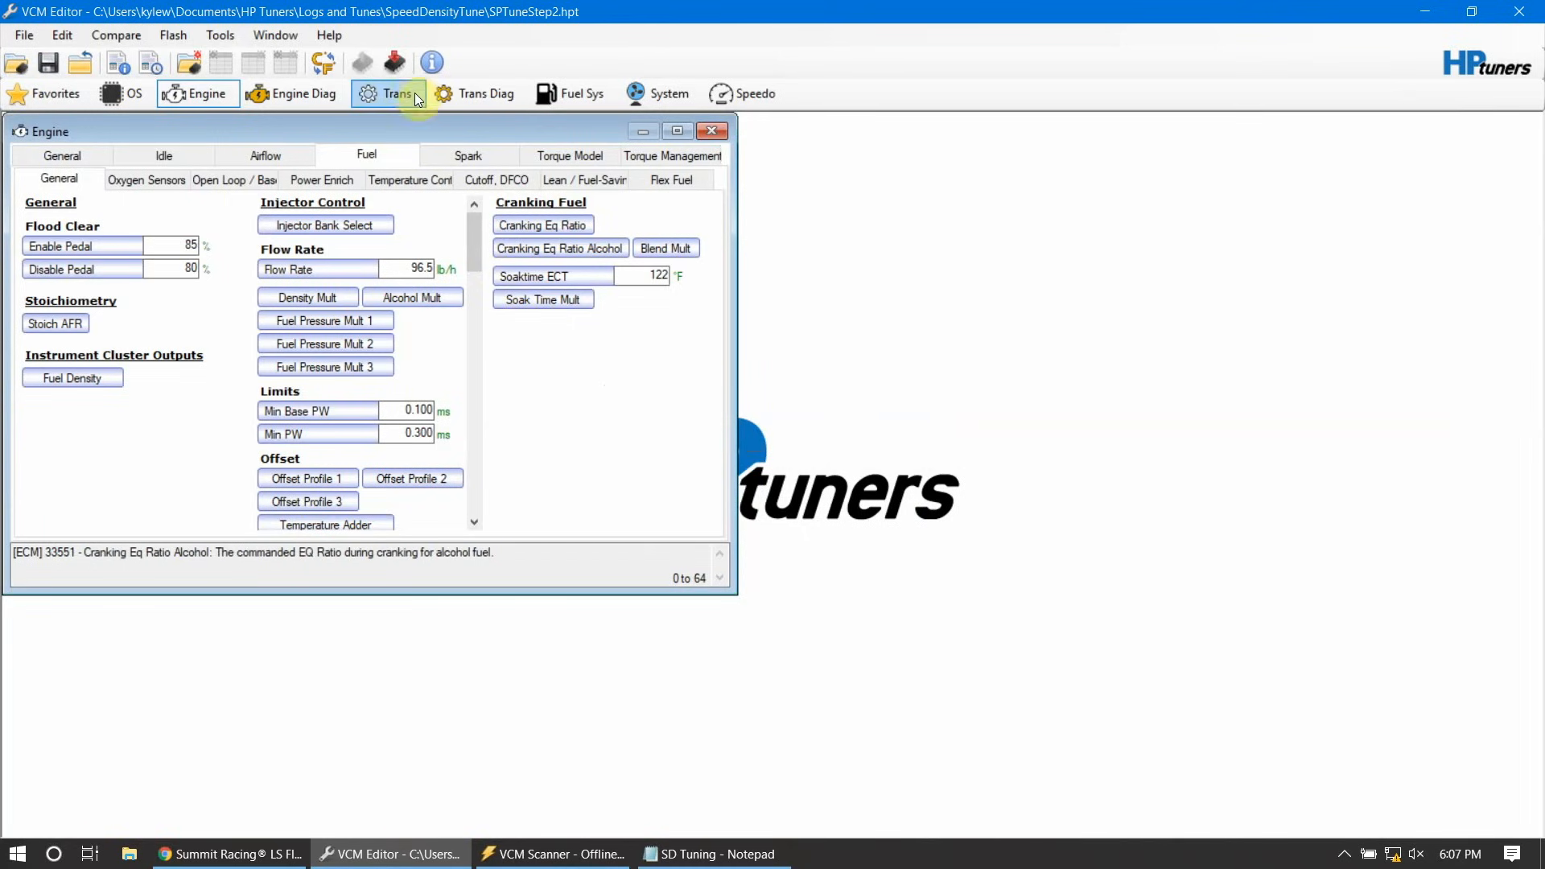
Step: Write the ECM calibration to the vehicle with the T43 TCM set to Do Not Write
left_click(399, 62)
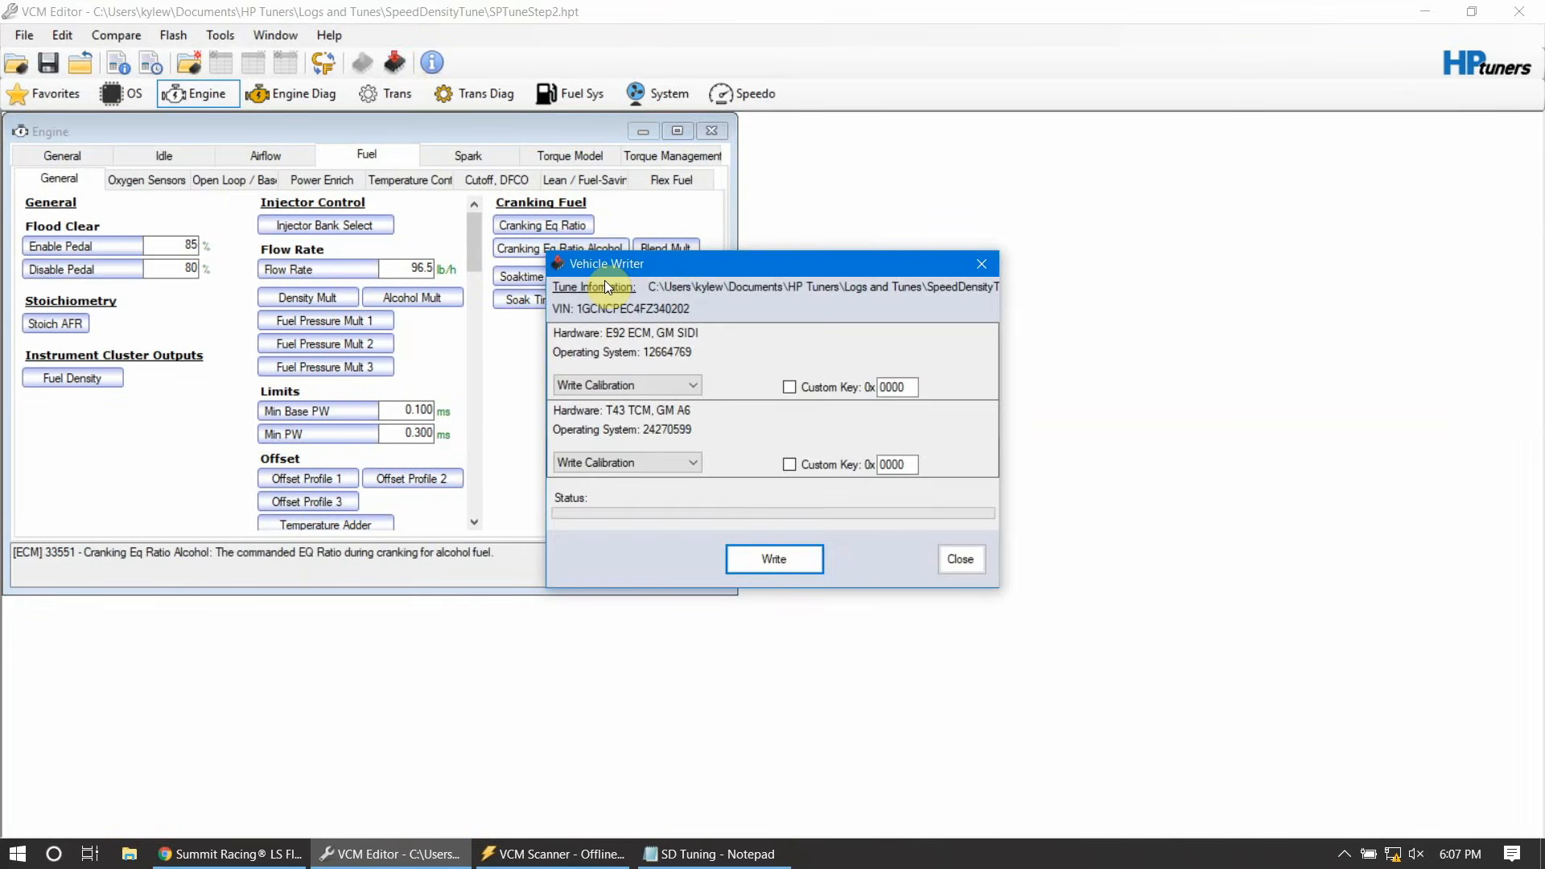
left_click(649, 459)
left_click(638, 505)
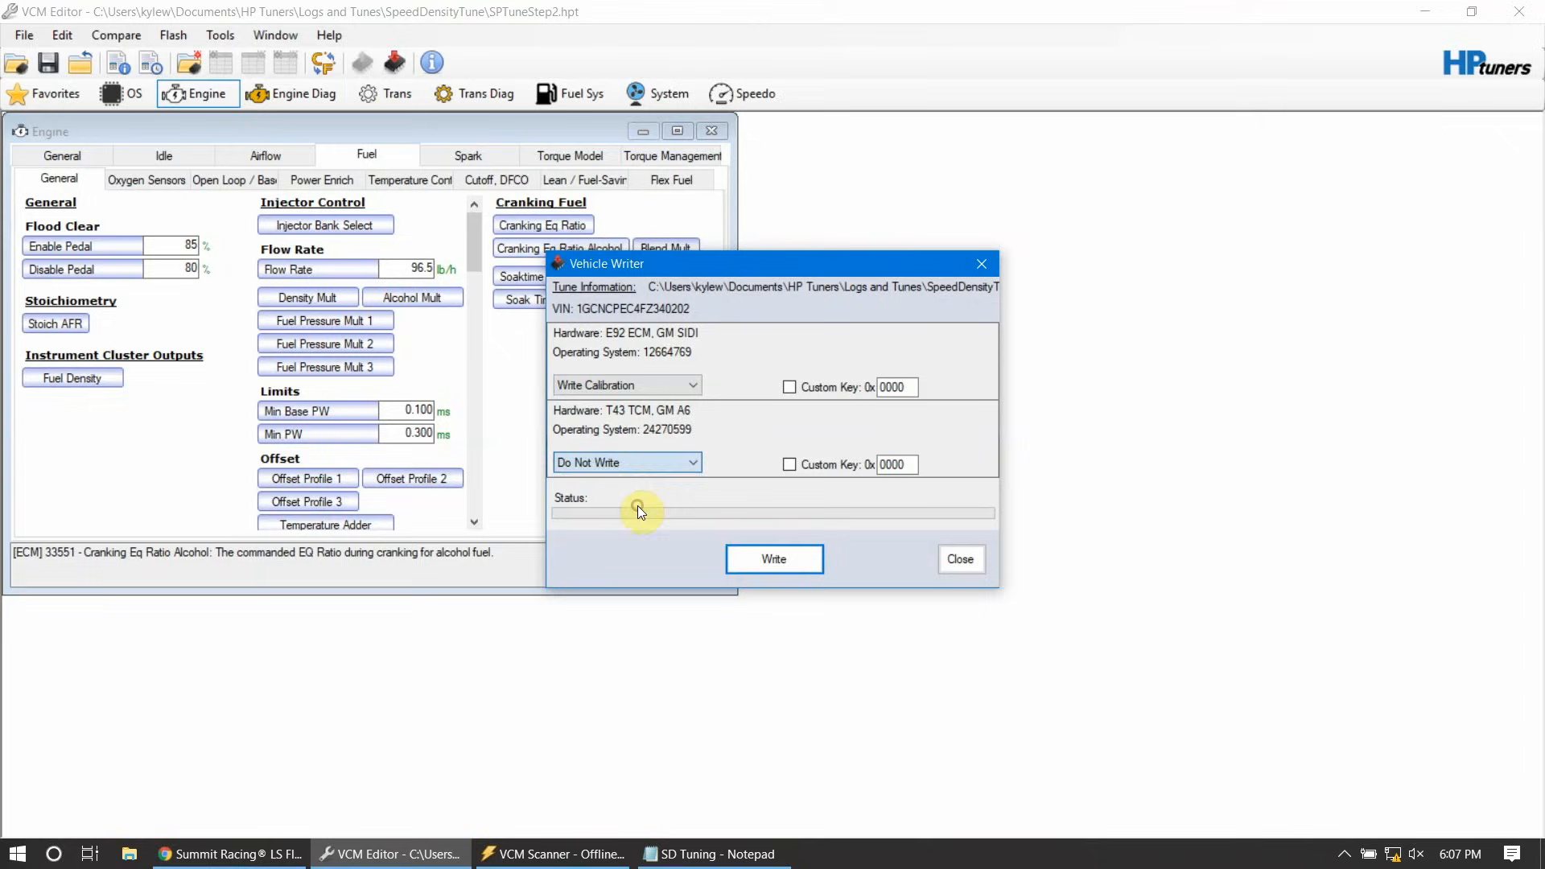
left_click(770, 573)
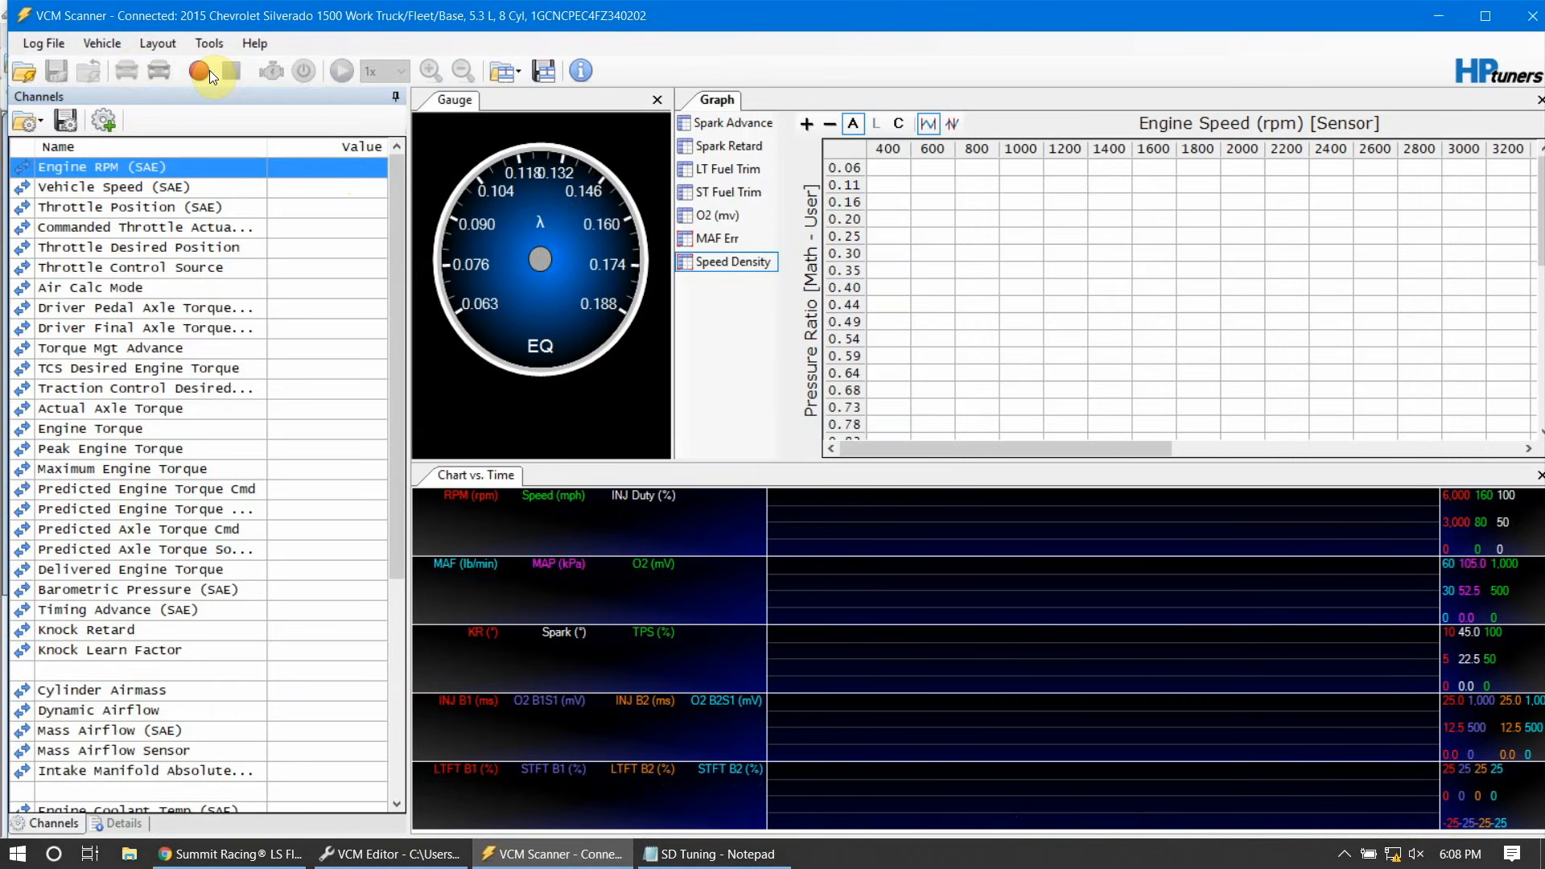
Step: Record a driving log in VCM Scanner, stop scanning, and copy all cells of the Speed Density graph
left_click(195, 70)
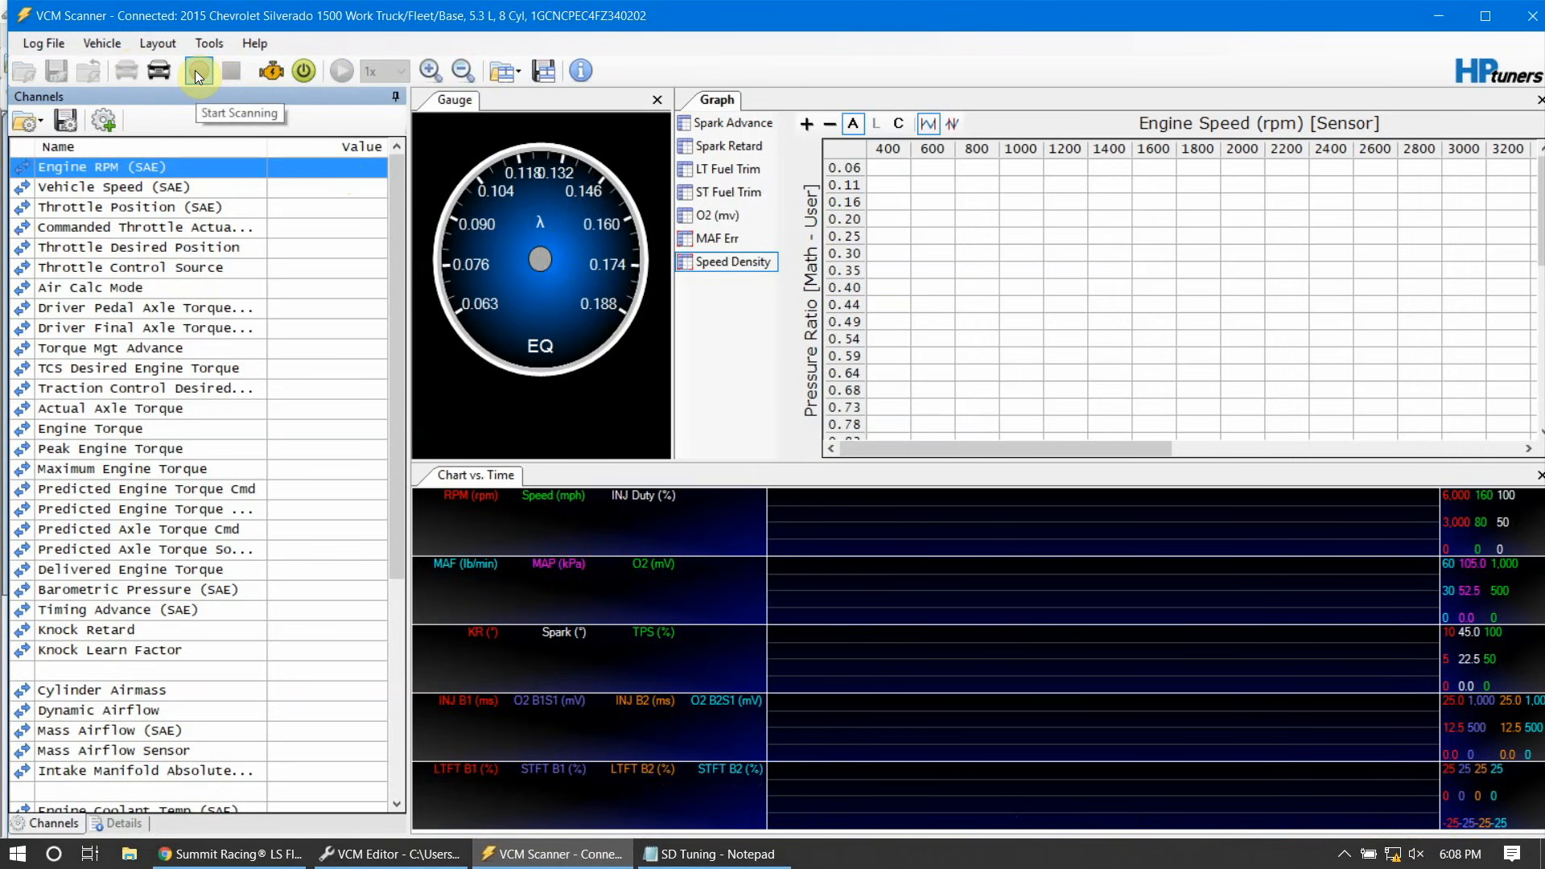
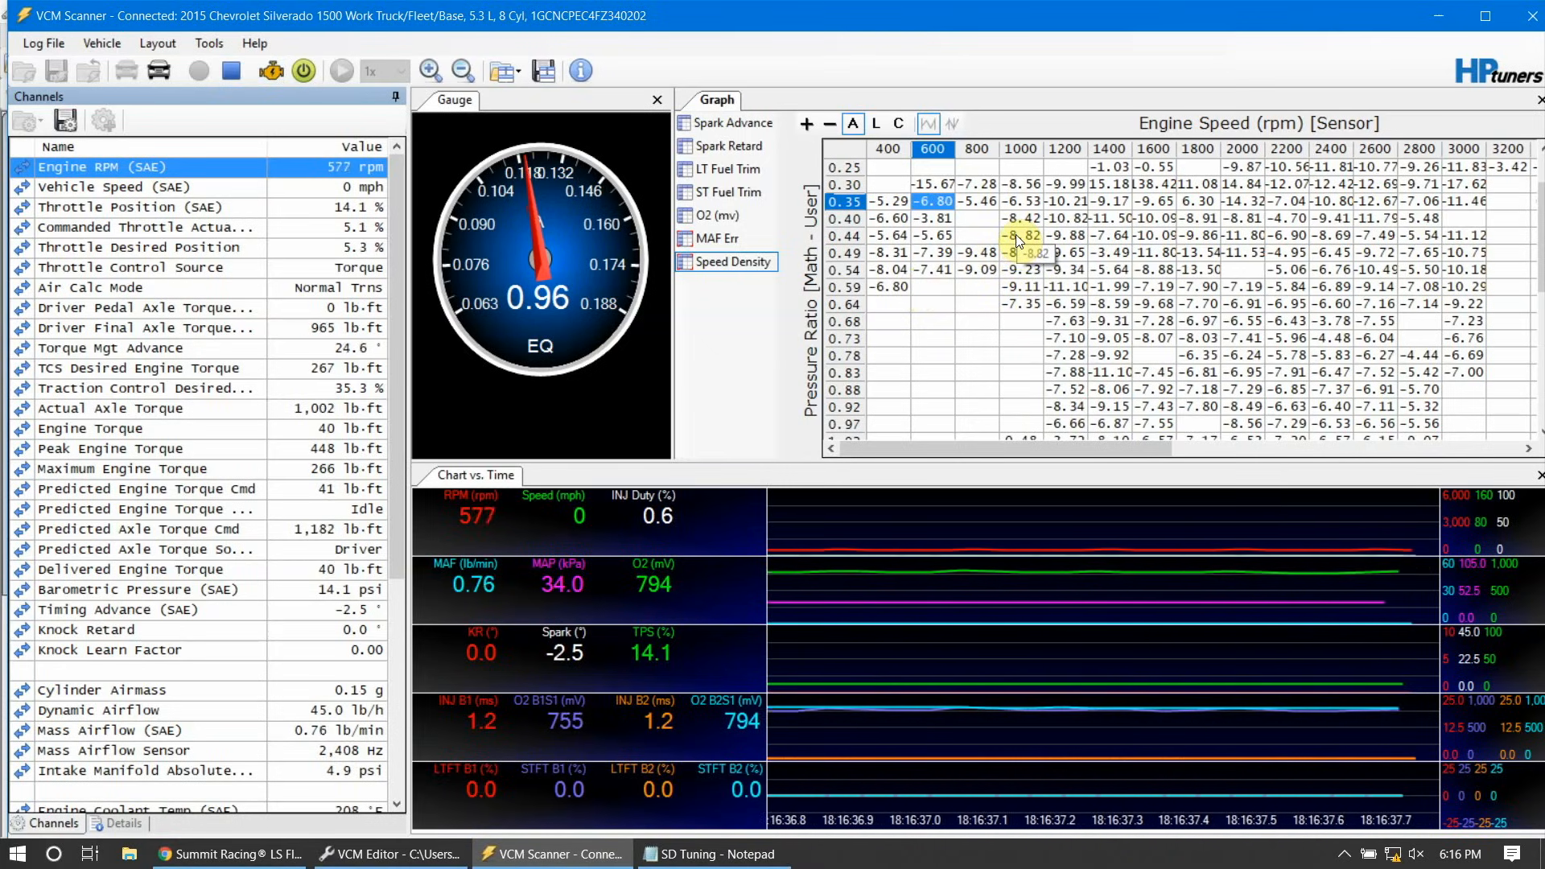
left_click(224, 72)
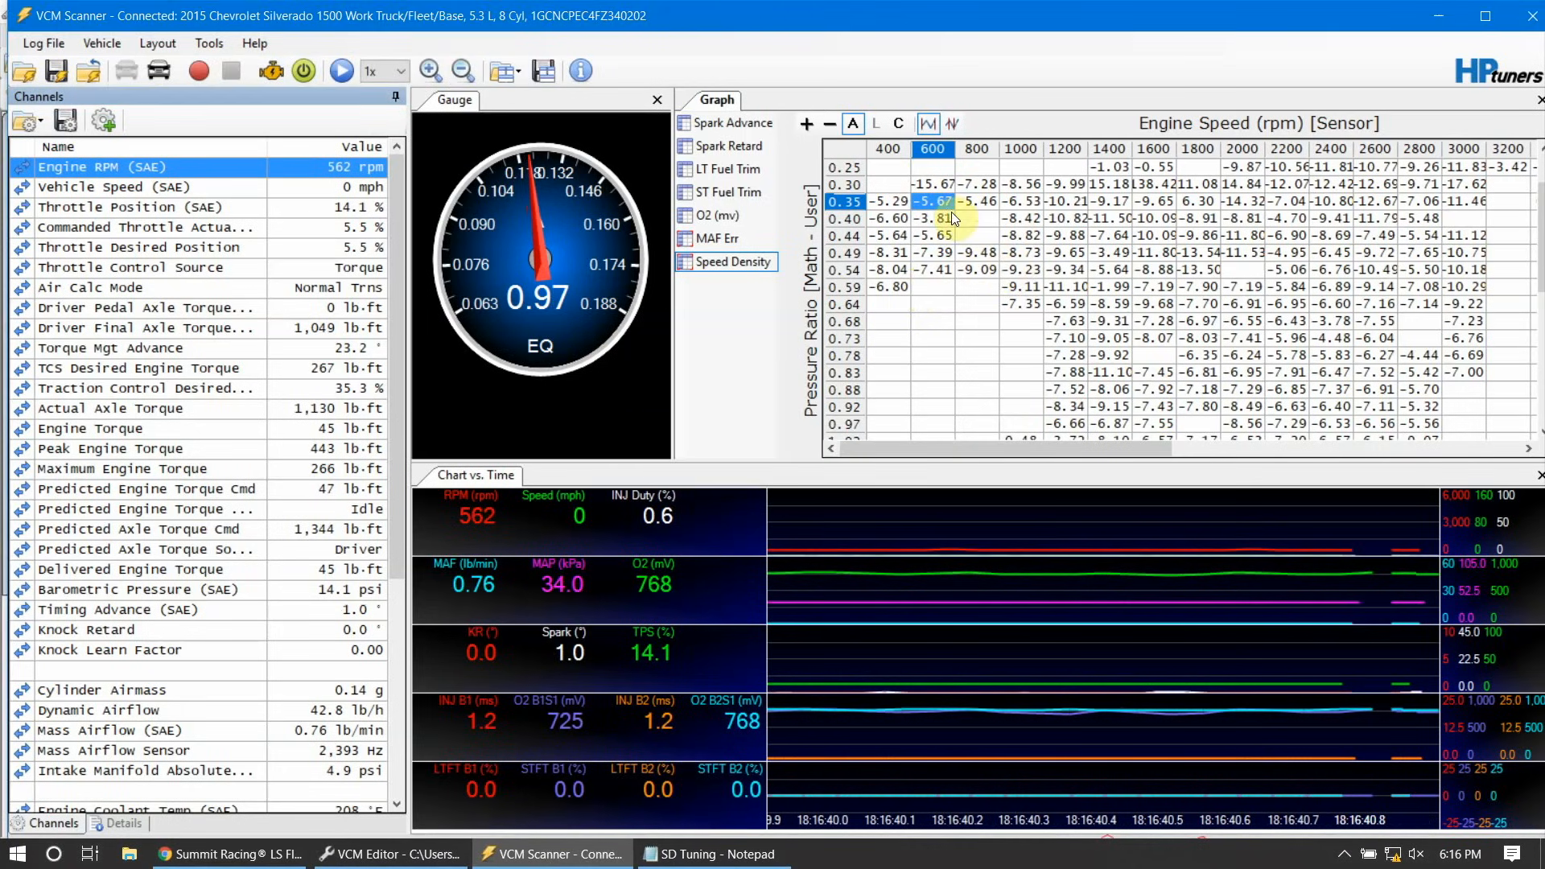
left_click(847, 155)
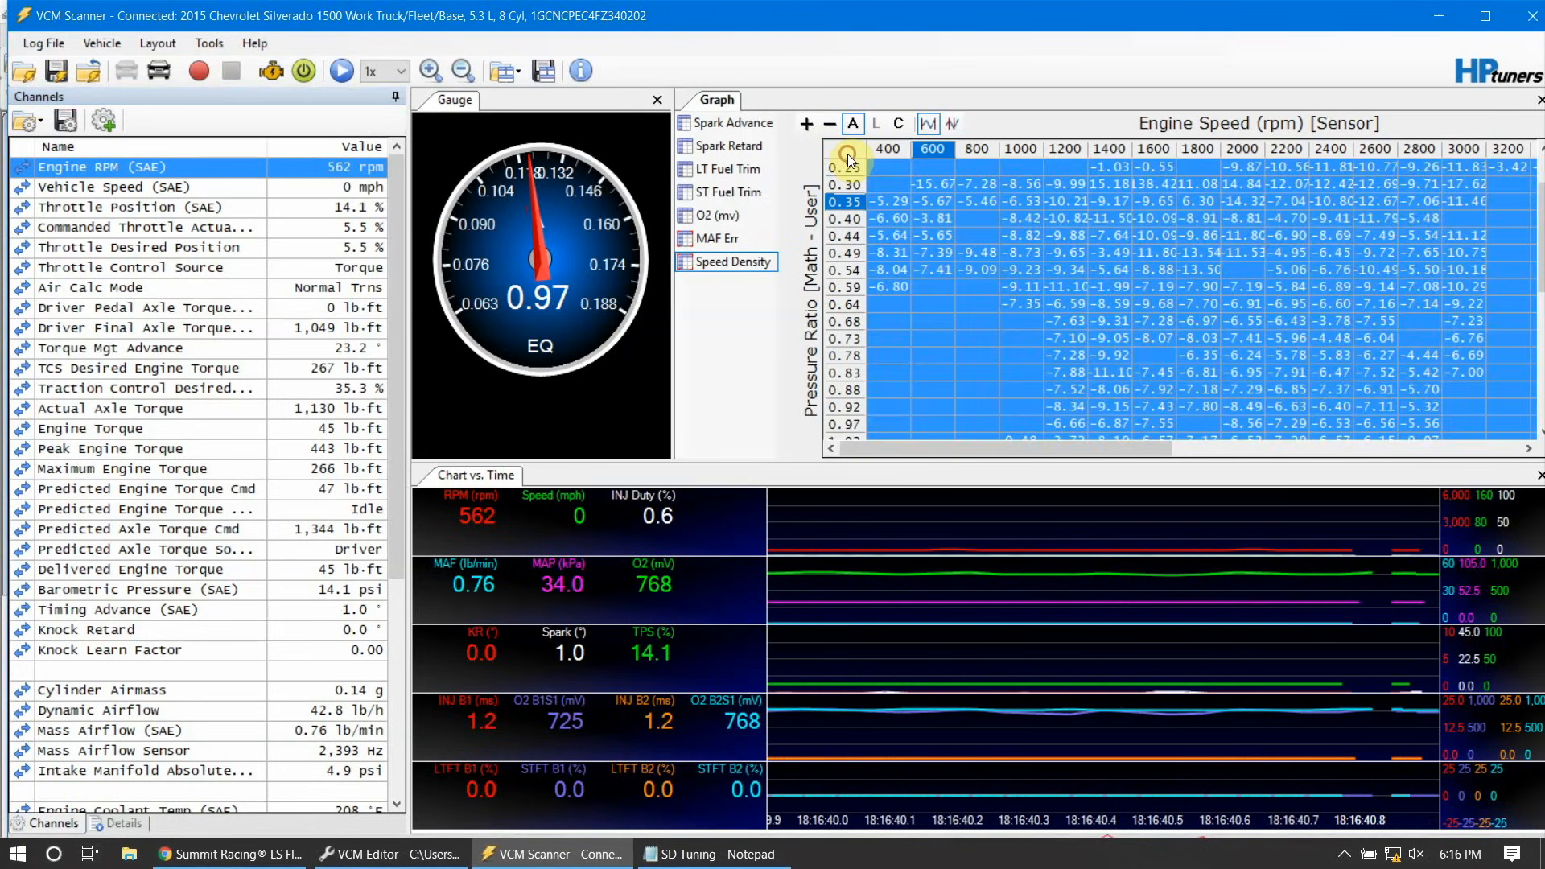
right_click(847, 153)
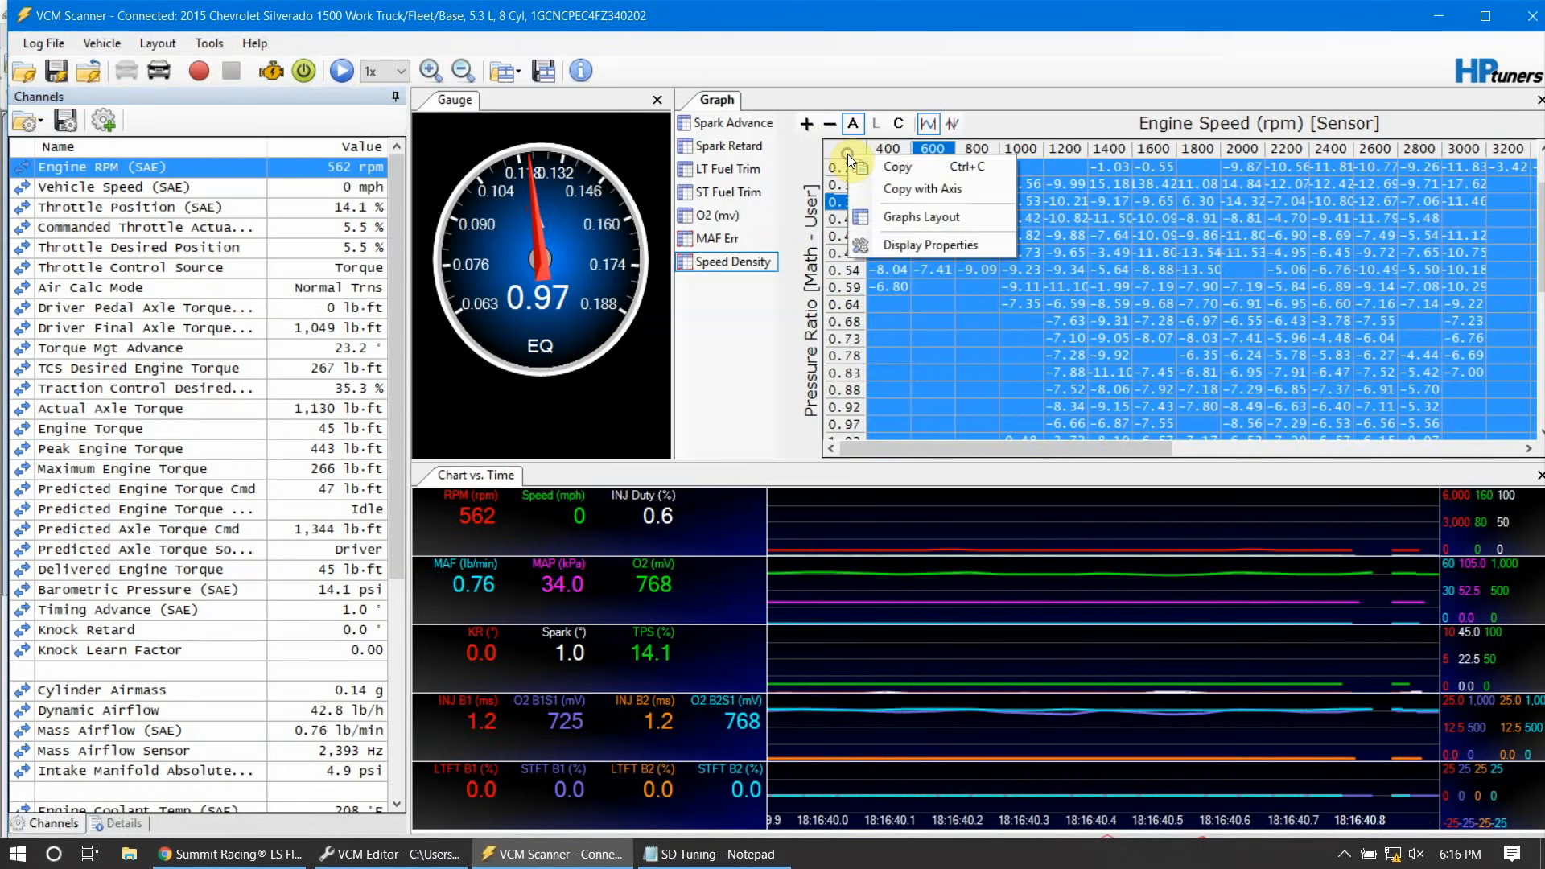
left_click(924, 167)
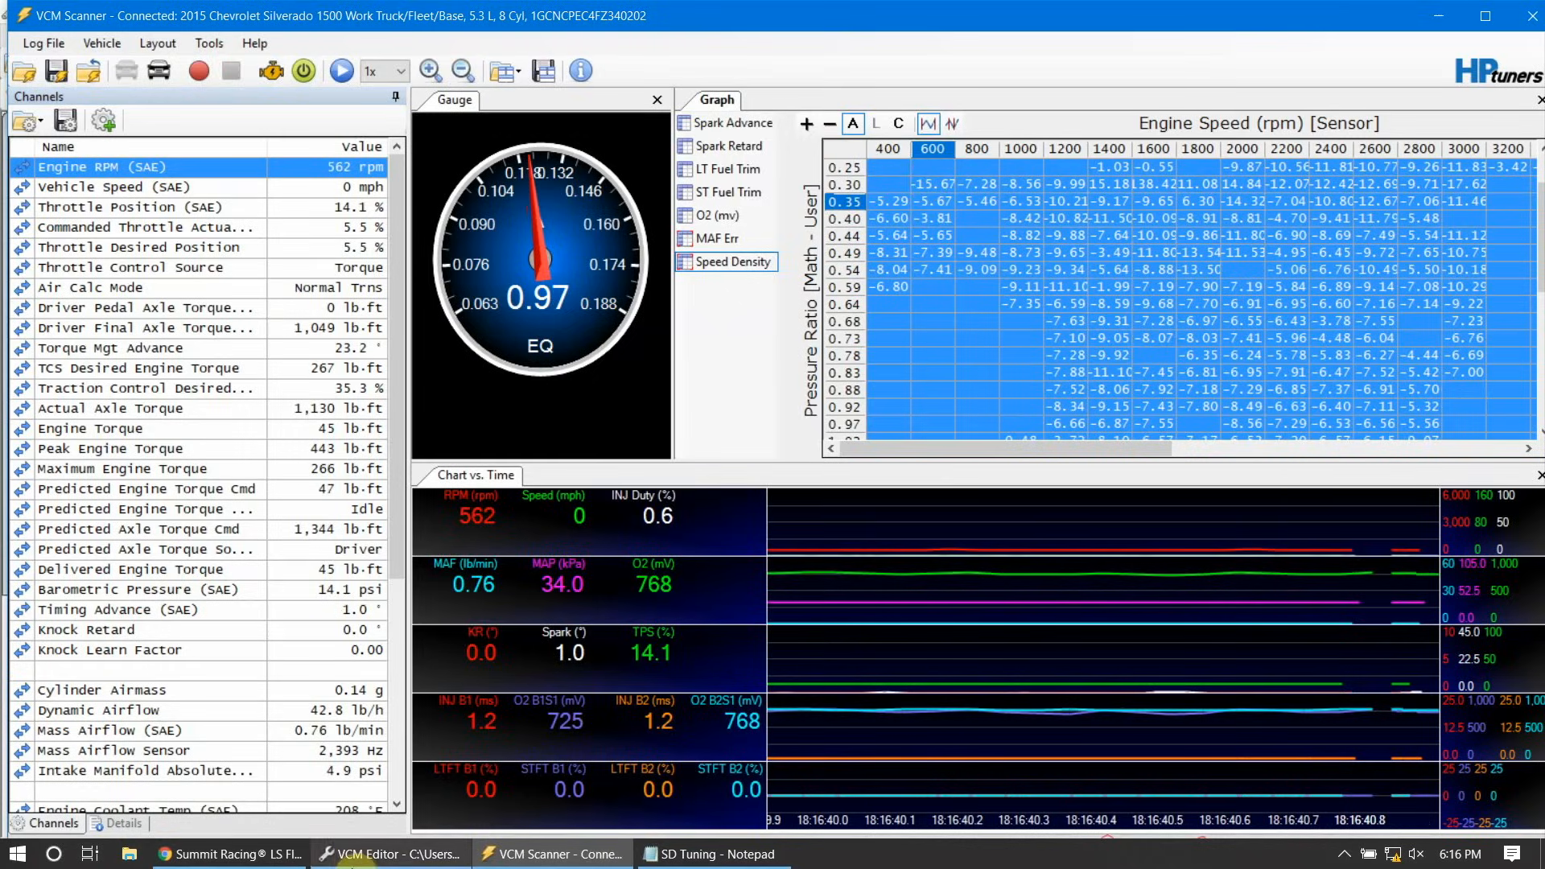
Step: In VCM Editor, paste the copied errors over the whole Manifold Switch Closed Virtual VE table using Multiply by % - Half
left_click(402, 852)
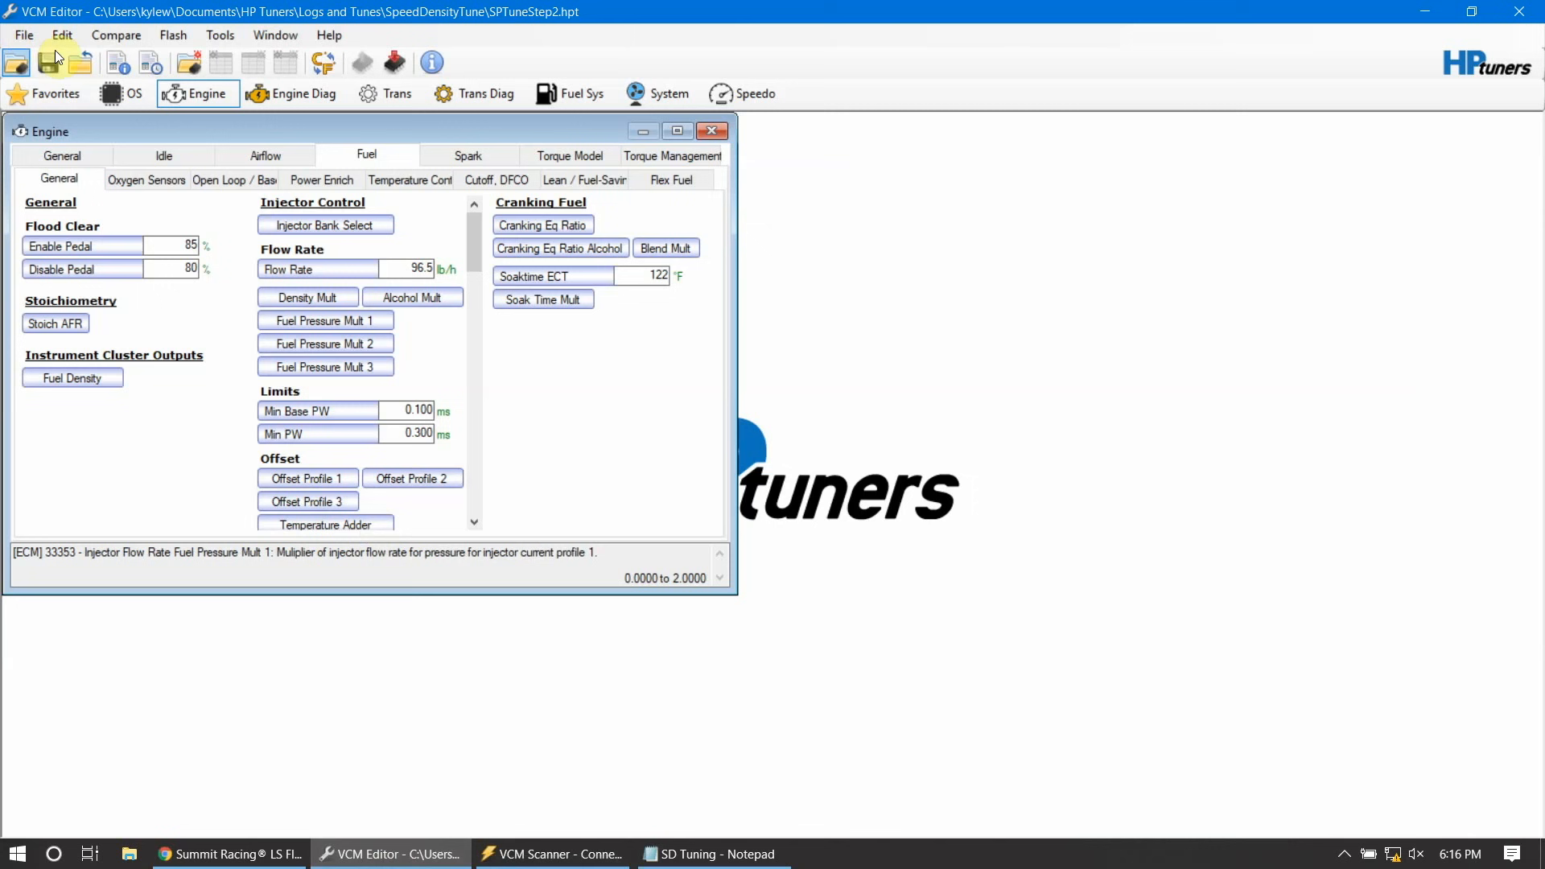
left_click(112, 37)
mouse_move(64, 35)
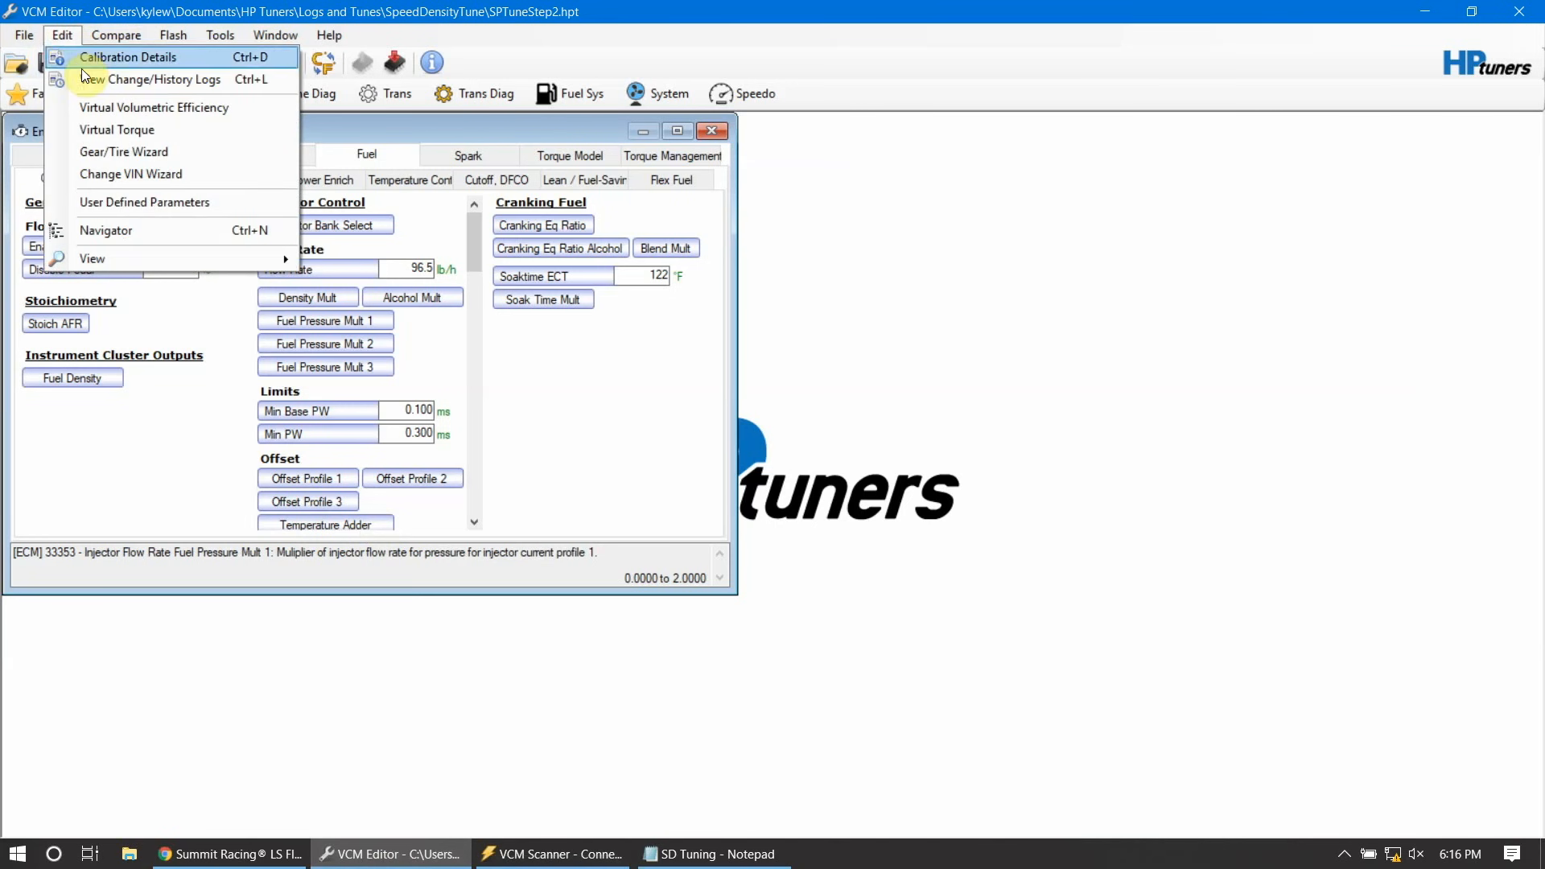
left_click(156, 113)
left_click(305, 156)
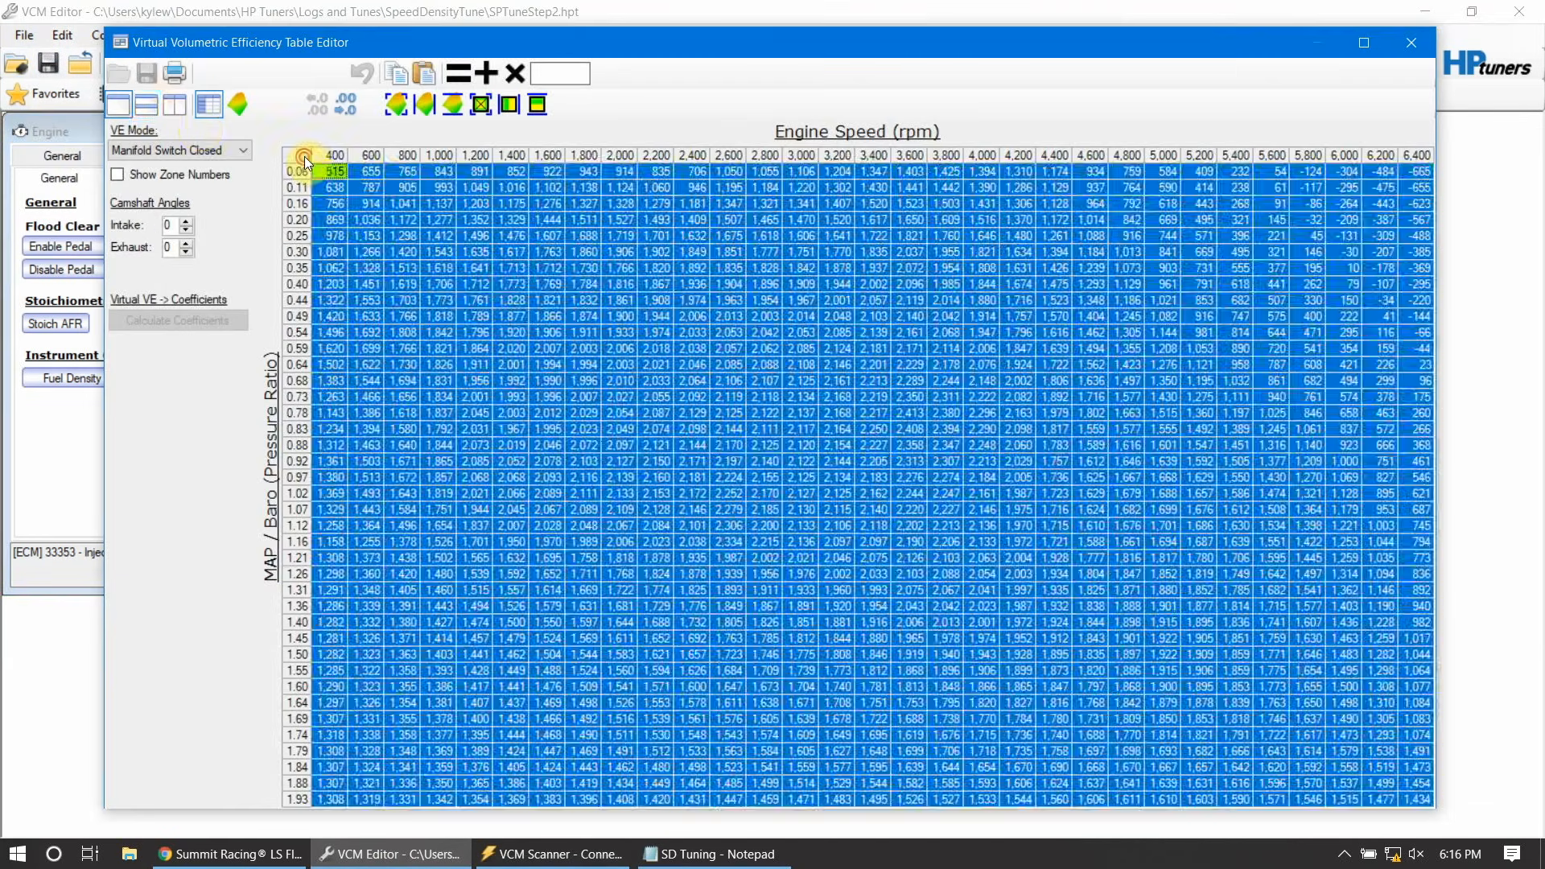
right_click(423, 247)
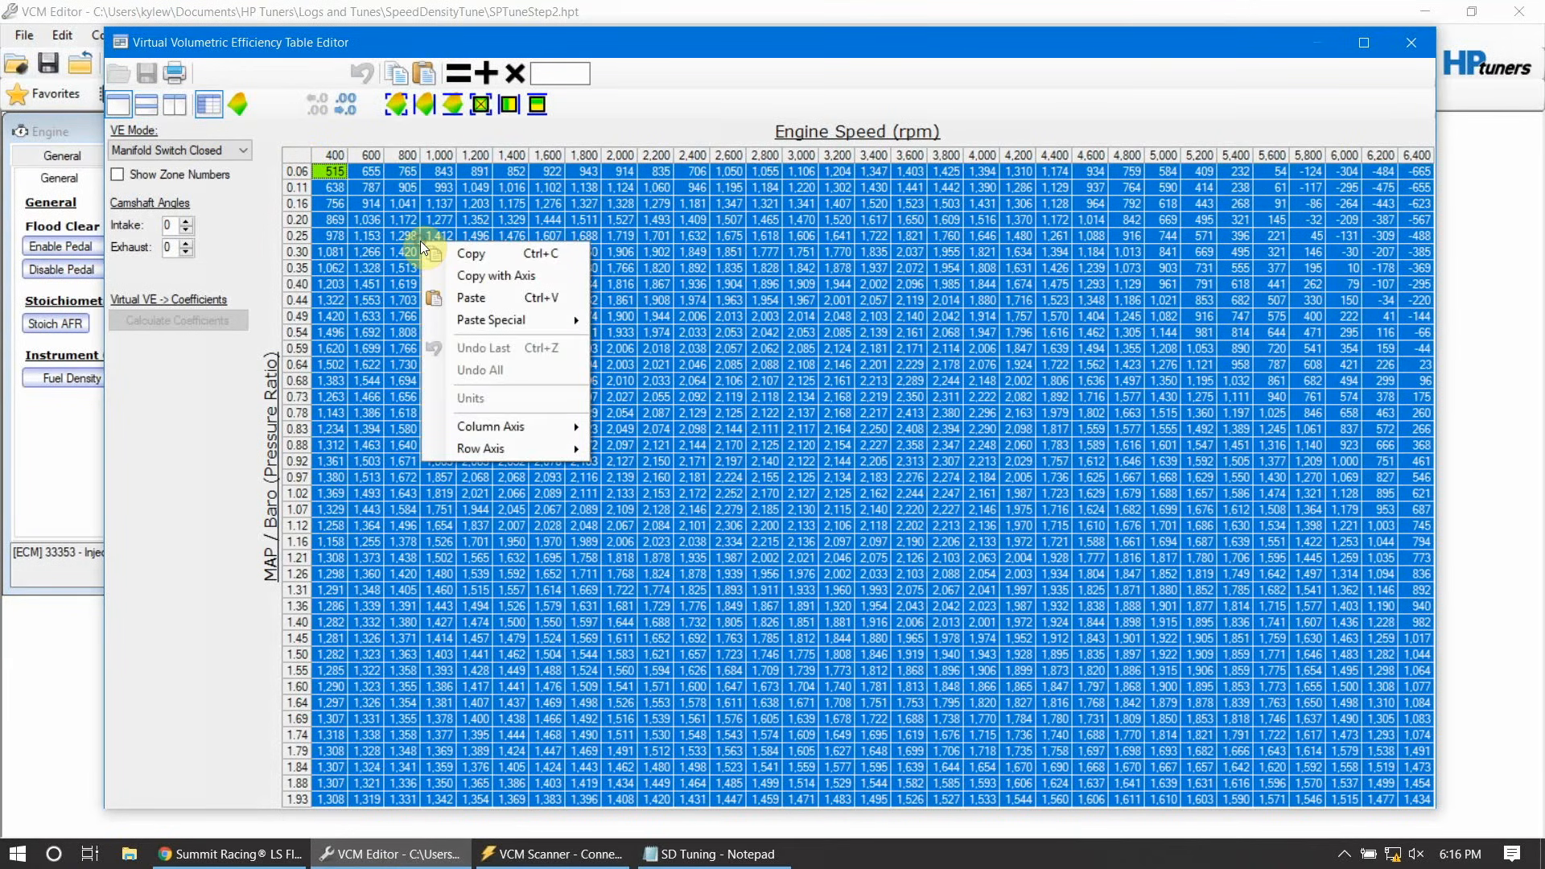
mouse_move(535, 319)
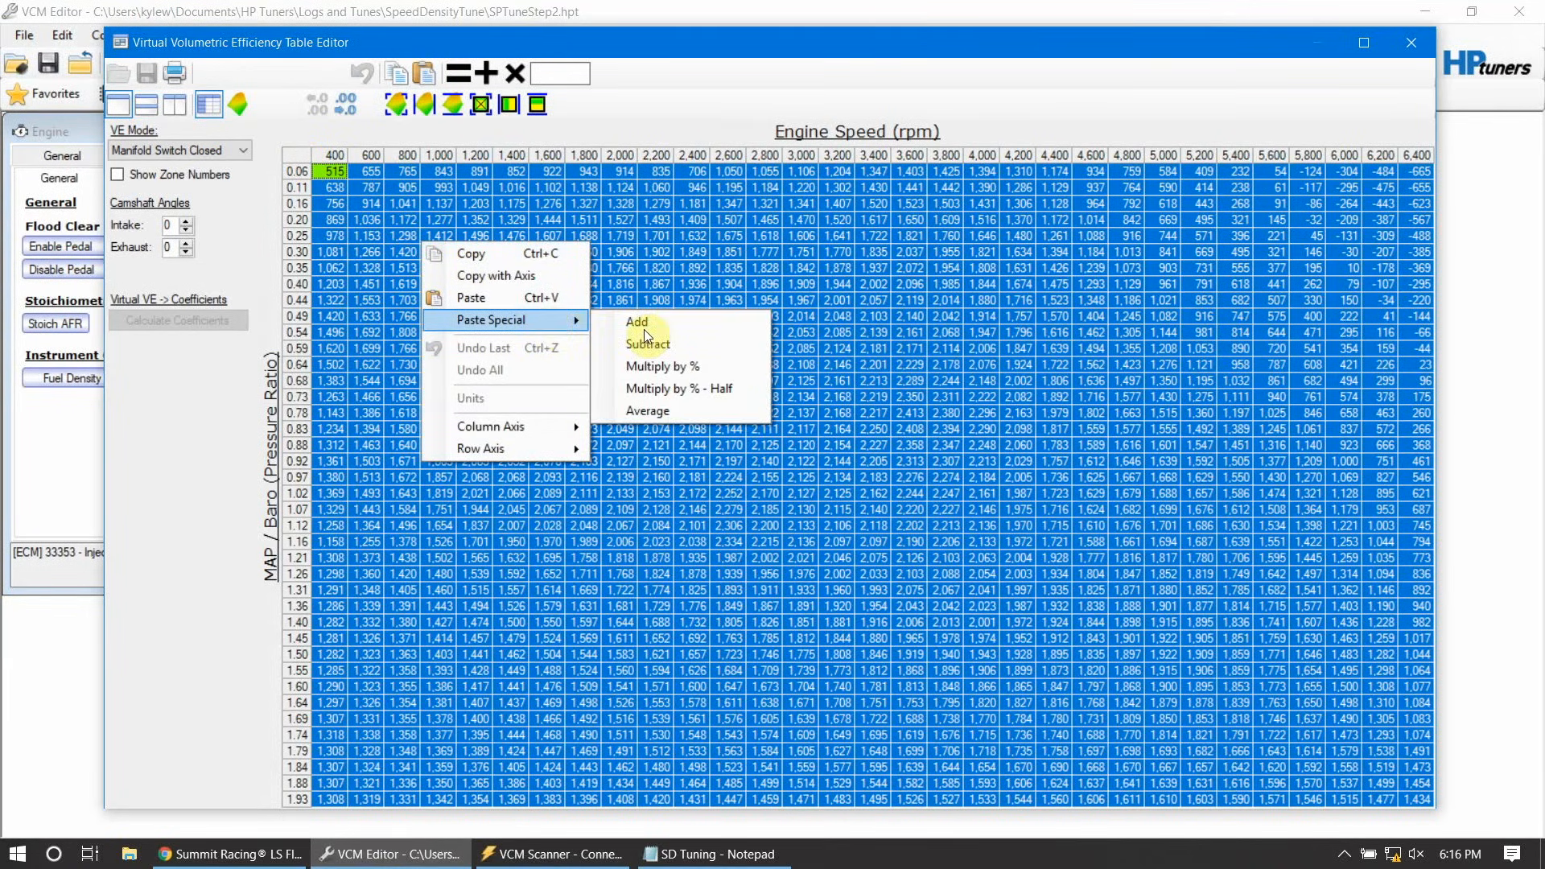
left_click(721, 388)
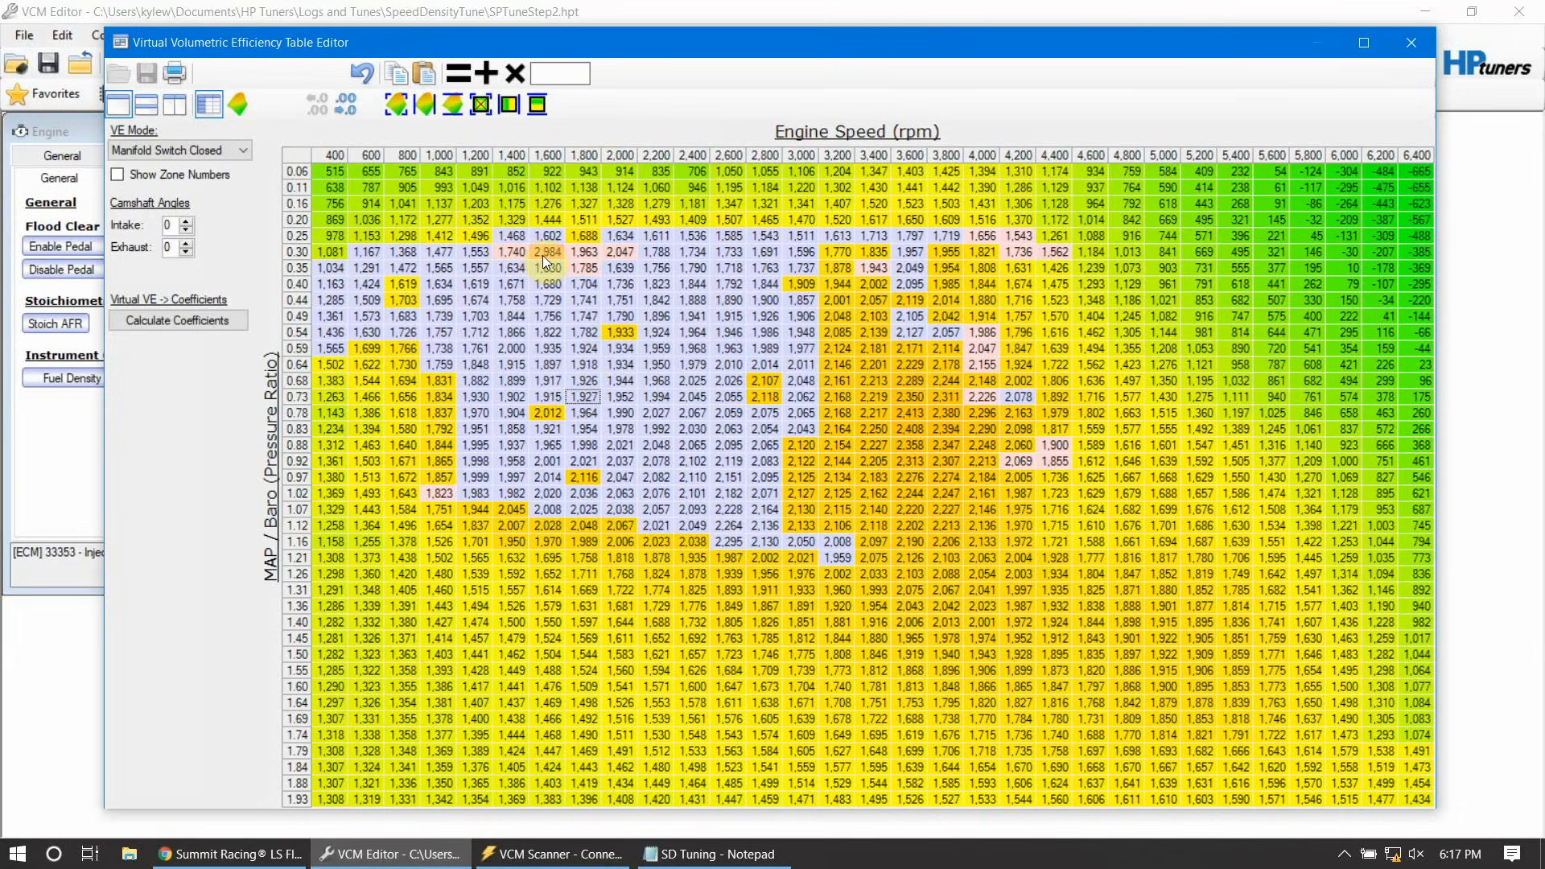
Step: Interpolate the 600 to 1,000 rpm cells between horizontal bounds in the 0.40 row, and likewise in the 0.44 row
left_click(388, 282)
left_click_drag(358, 288, 431, 292)
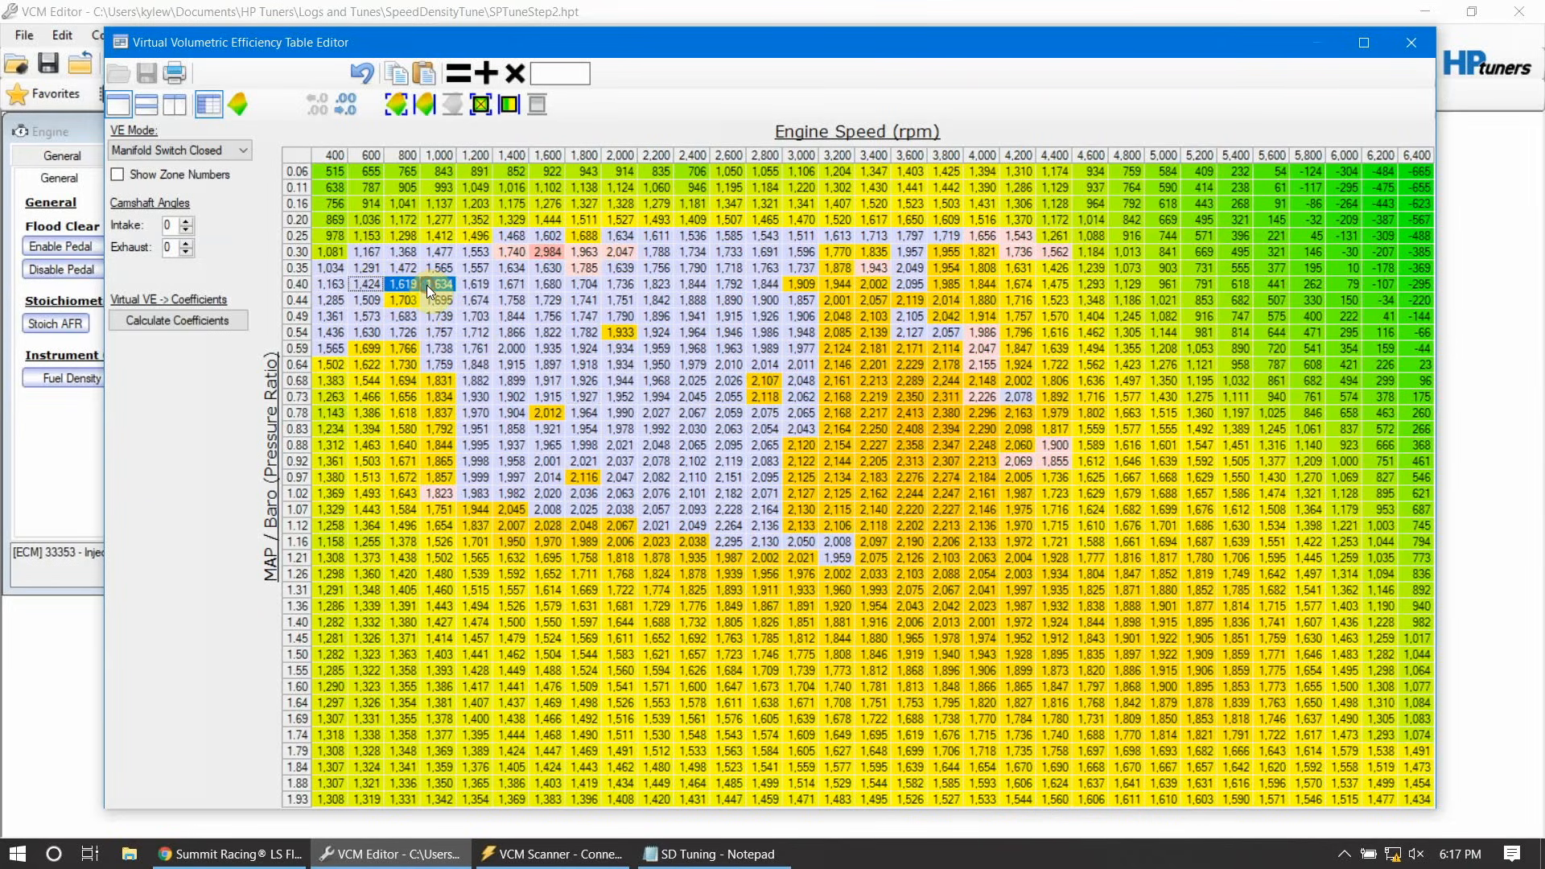
left_click(509, 108)
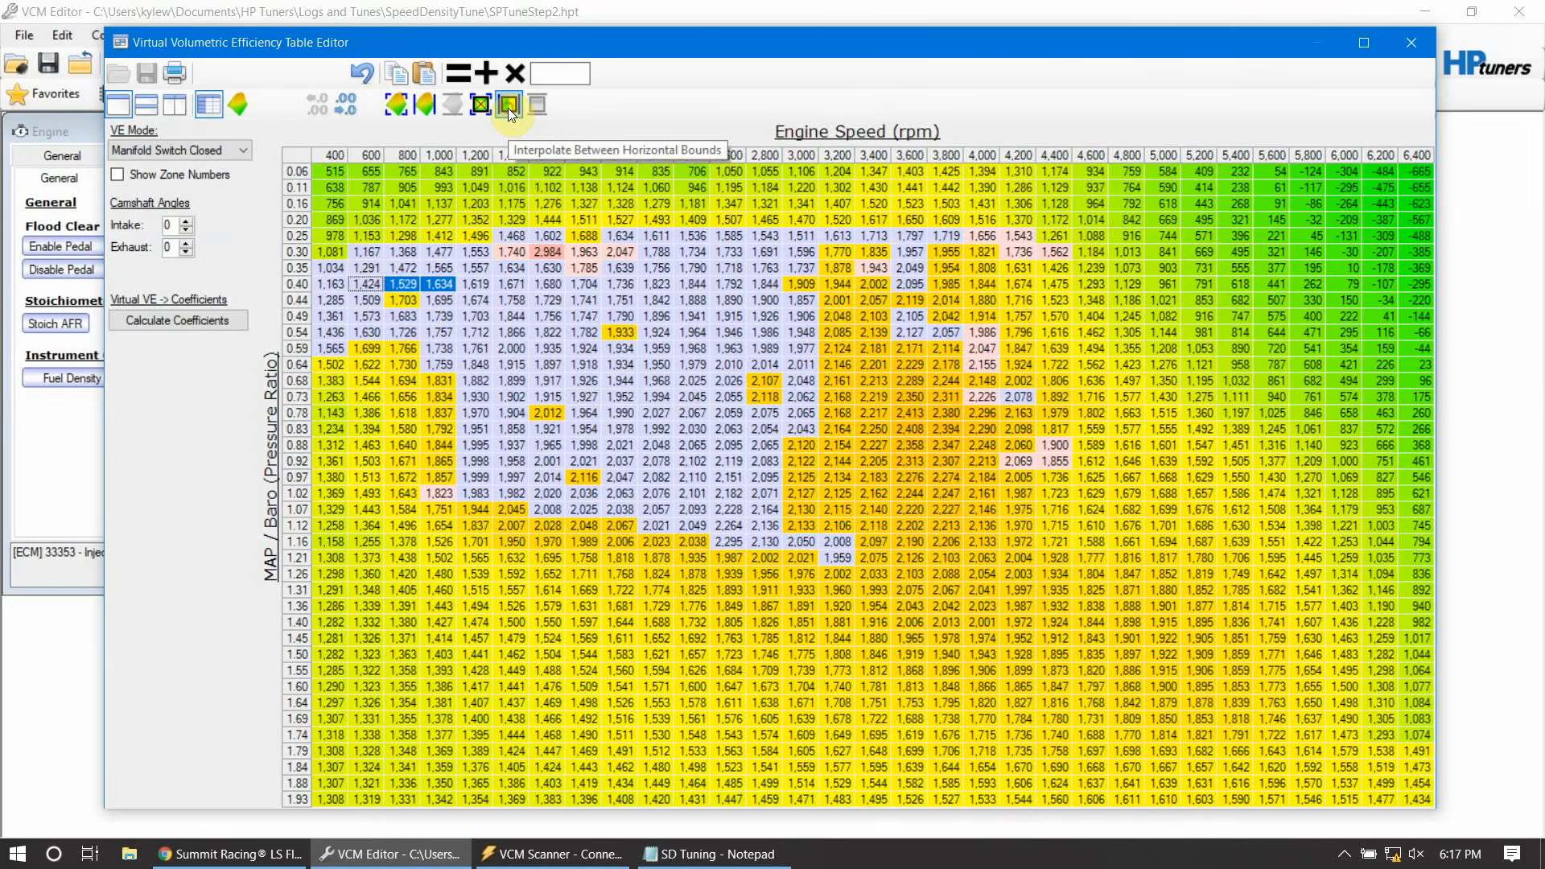
left_click_drag(367, 300, 428, 297)
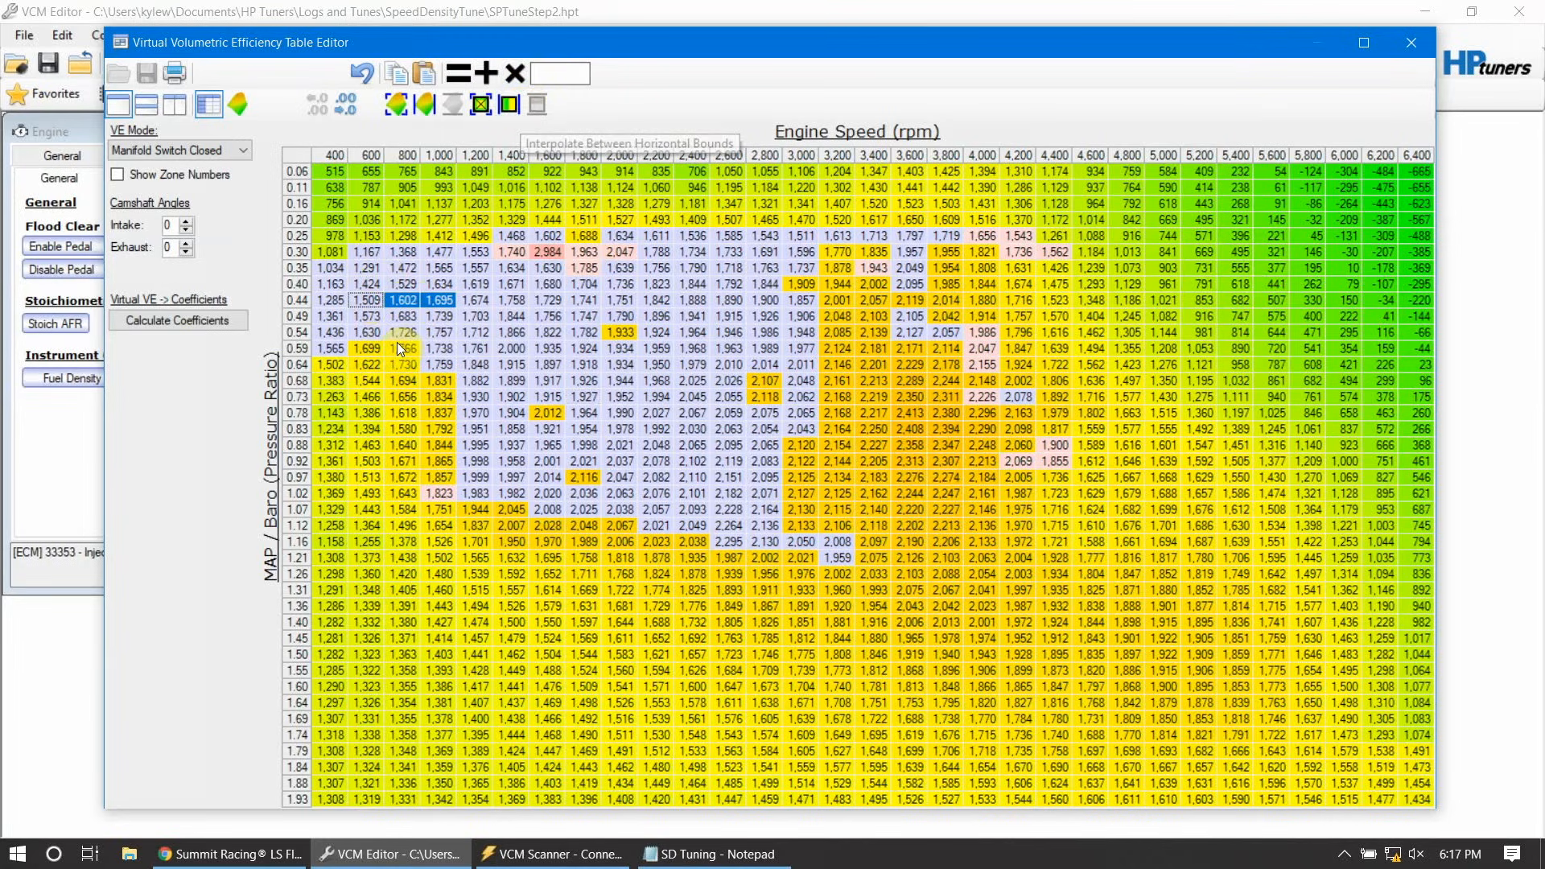
left_click(522, 108)
left_click(487, 315)
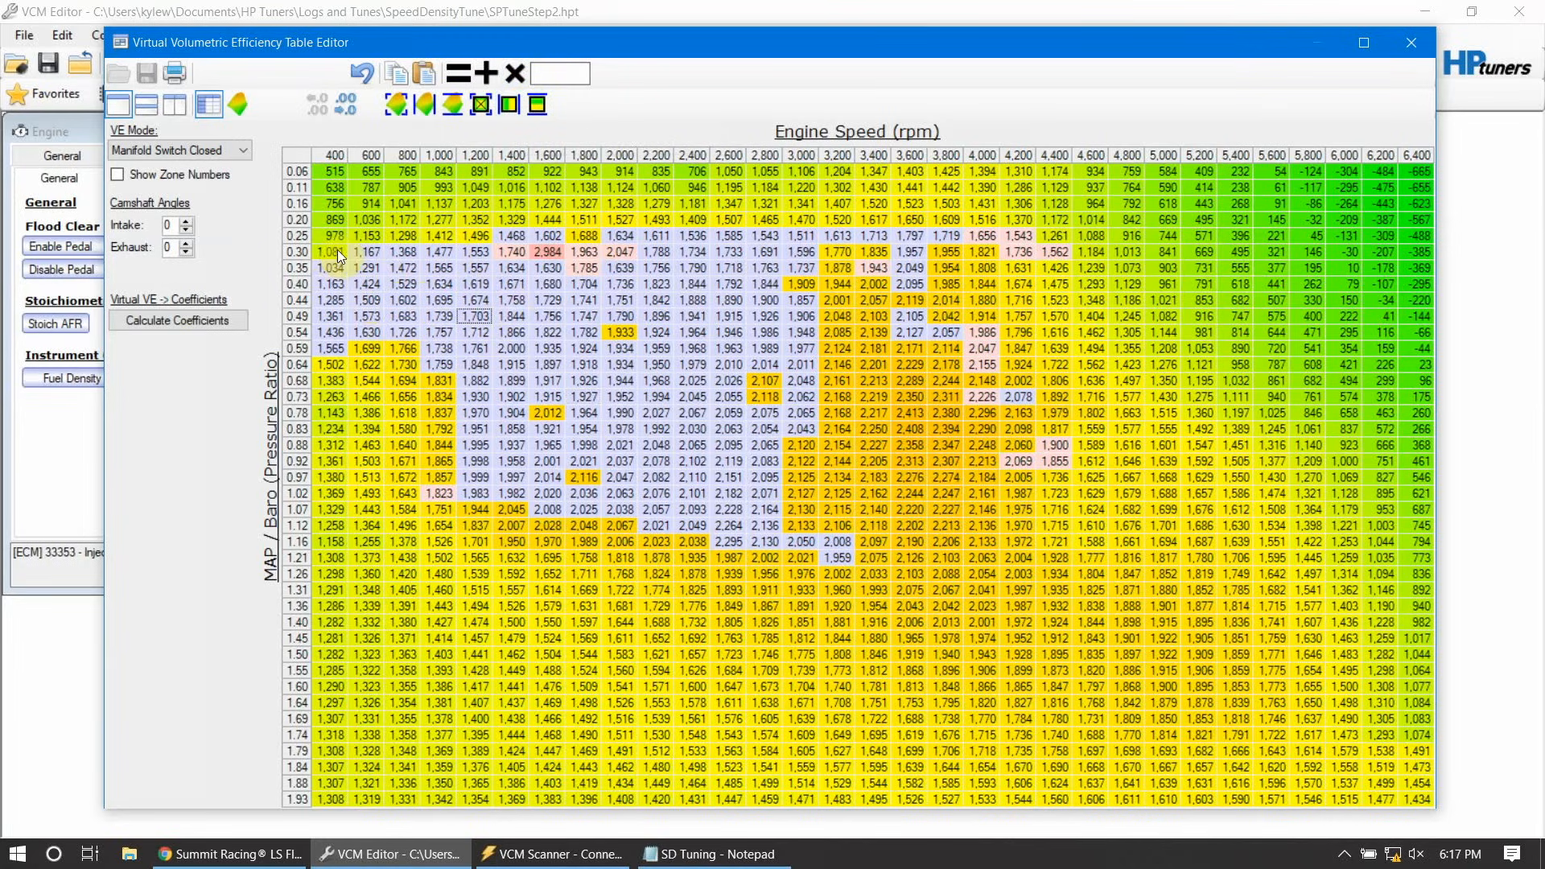
Step: Smooth between vertical bounds the 400 rpm cells from 0.06 to 0.35 and the 600 to 1,200 rpm cells from 0.06 to 0.30
left_click_drag(330, 267, 334, 165)
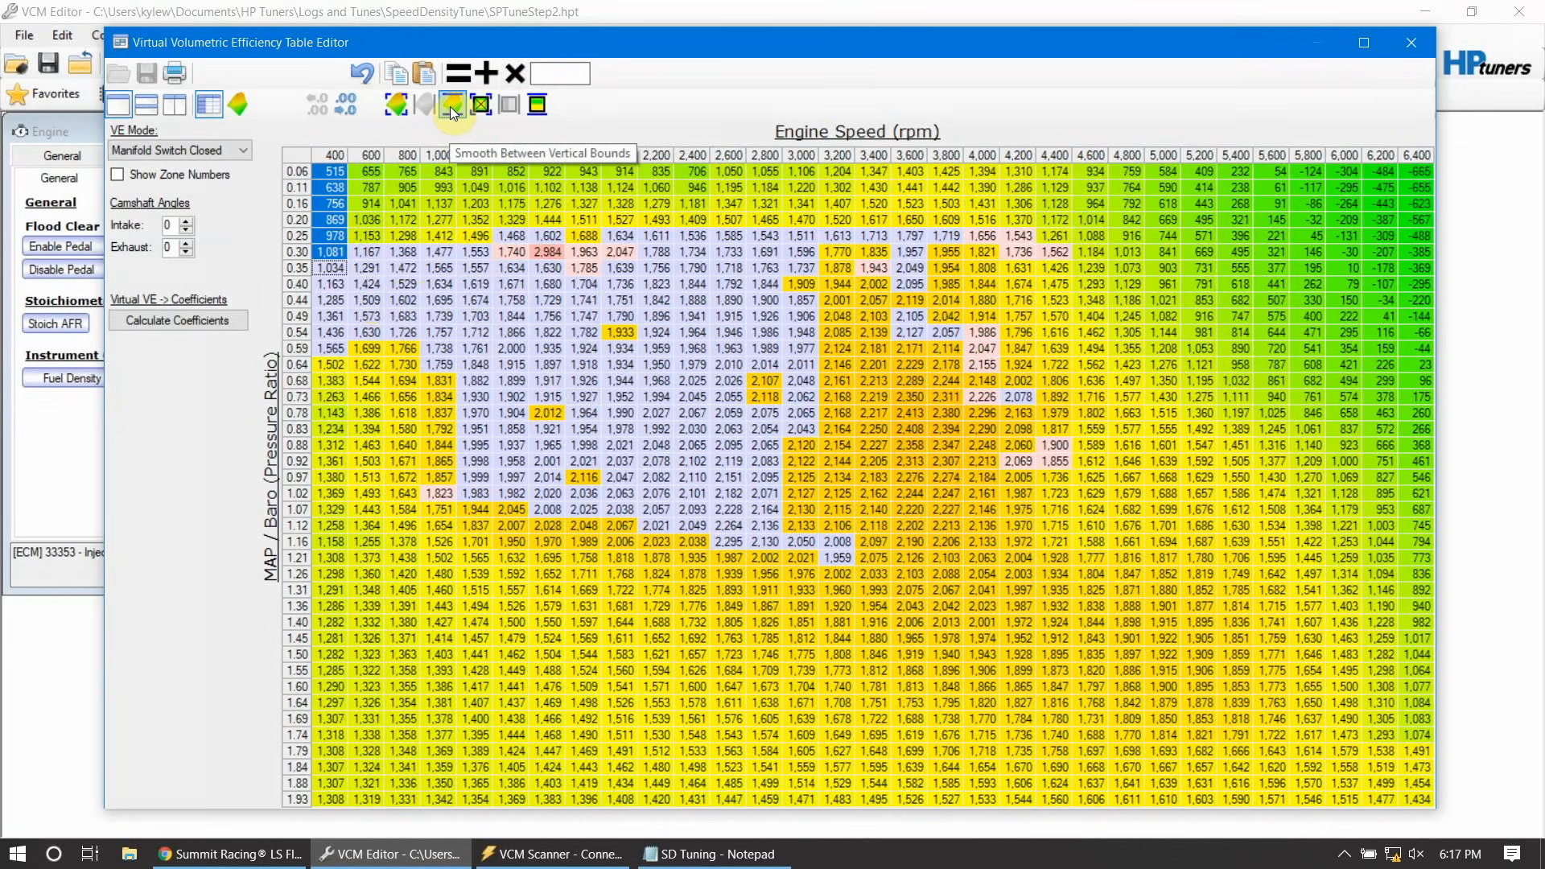
left_click(451, 106)
left_click_drag(366, 252, 421, 214)
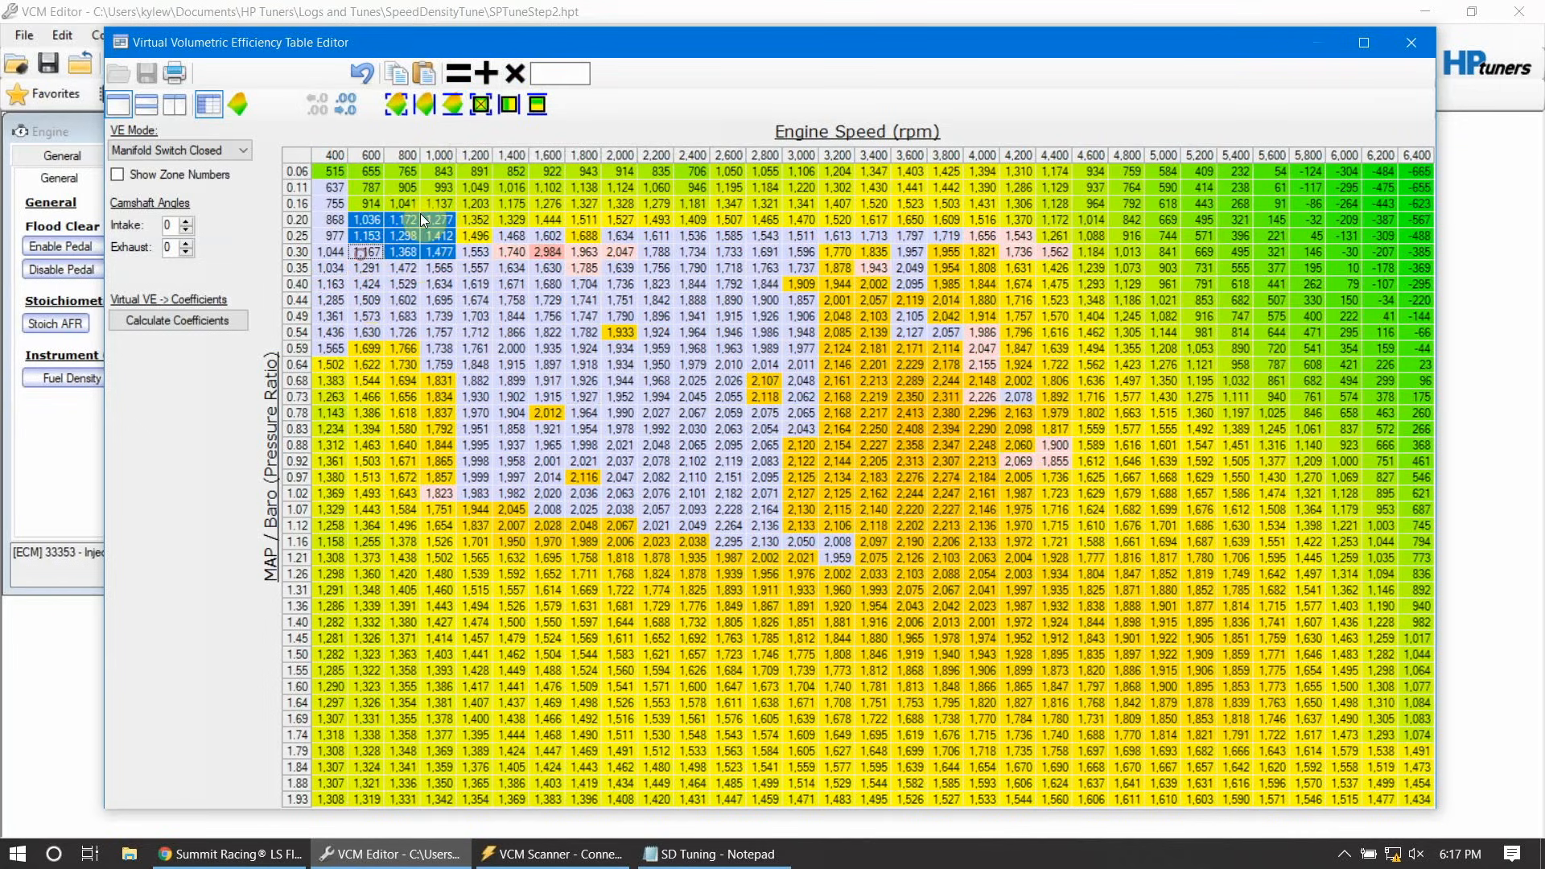
left_click(462, 103)
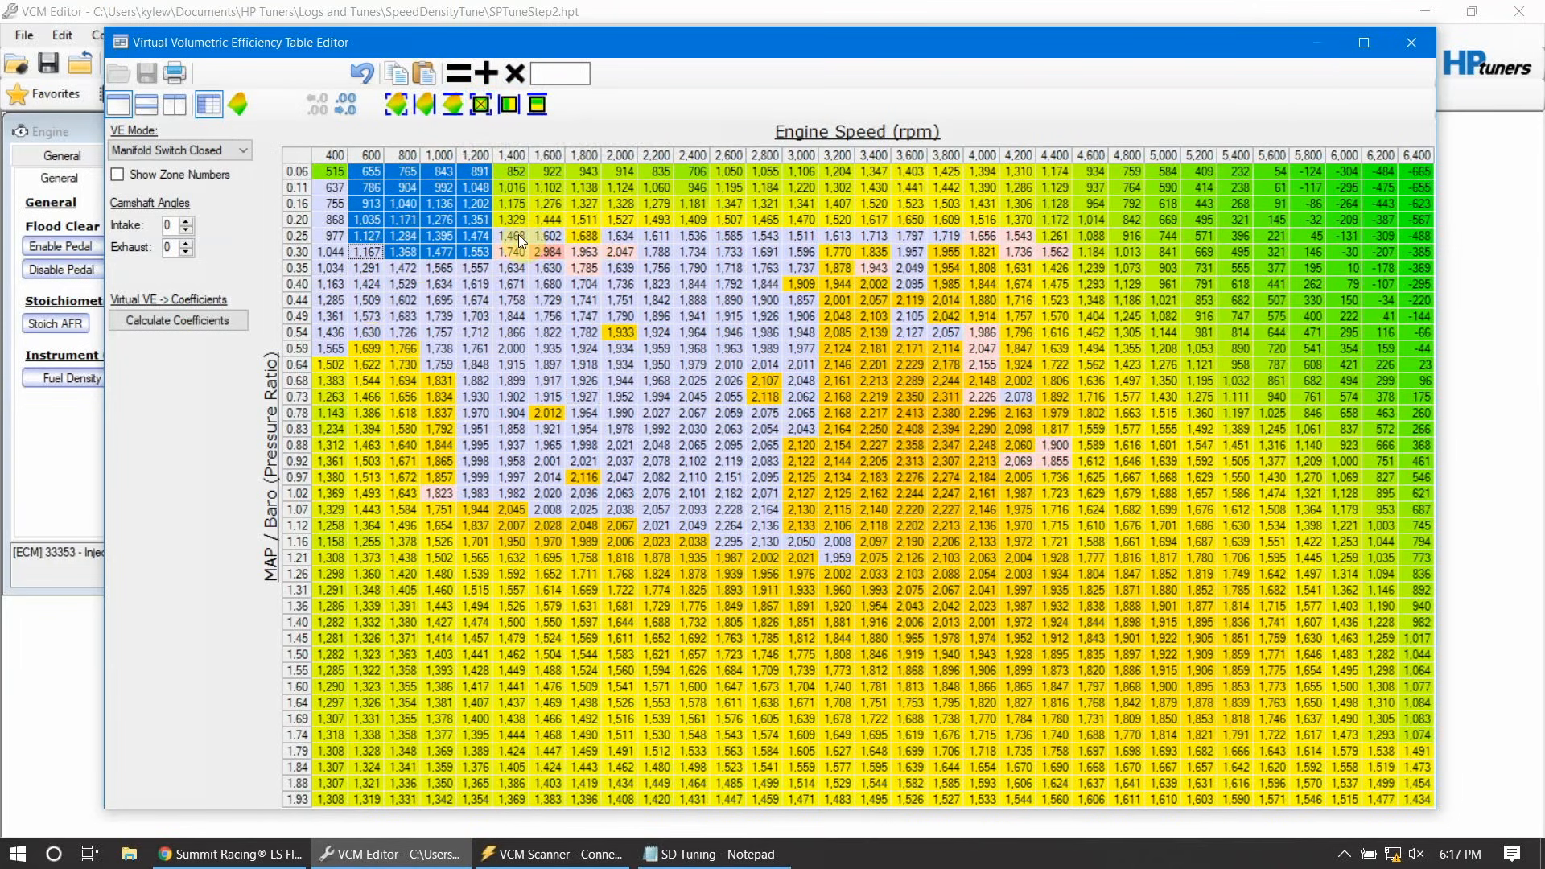
Step: Smooth the 1,400 and 1,600 rpm cells vertically from 0.06 to 0.25, and interpolate the 1,800 rpm cells vertically from 0.06 to 0.30
left_click_drag(519, 234, 539, 190)
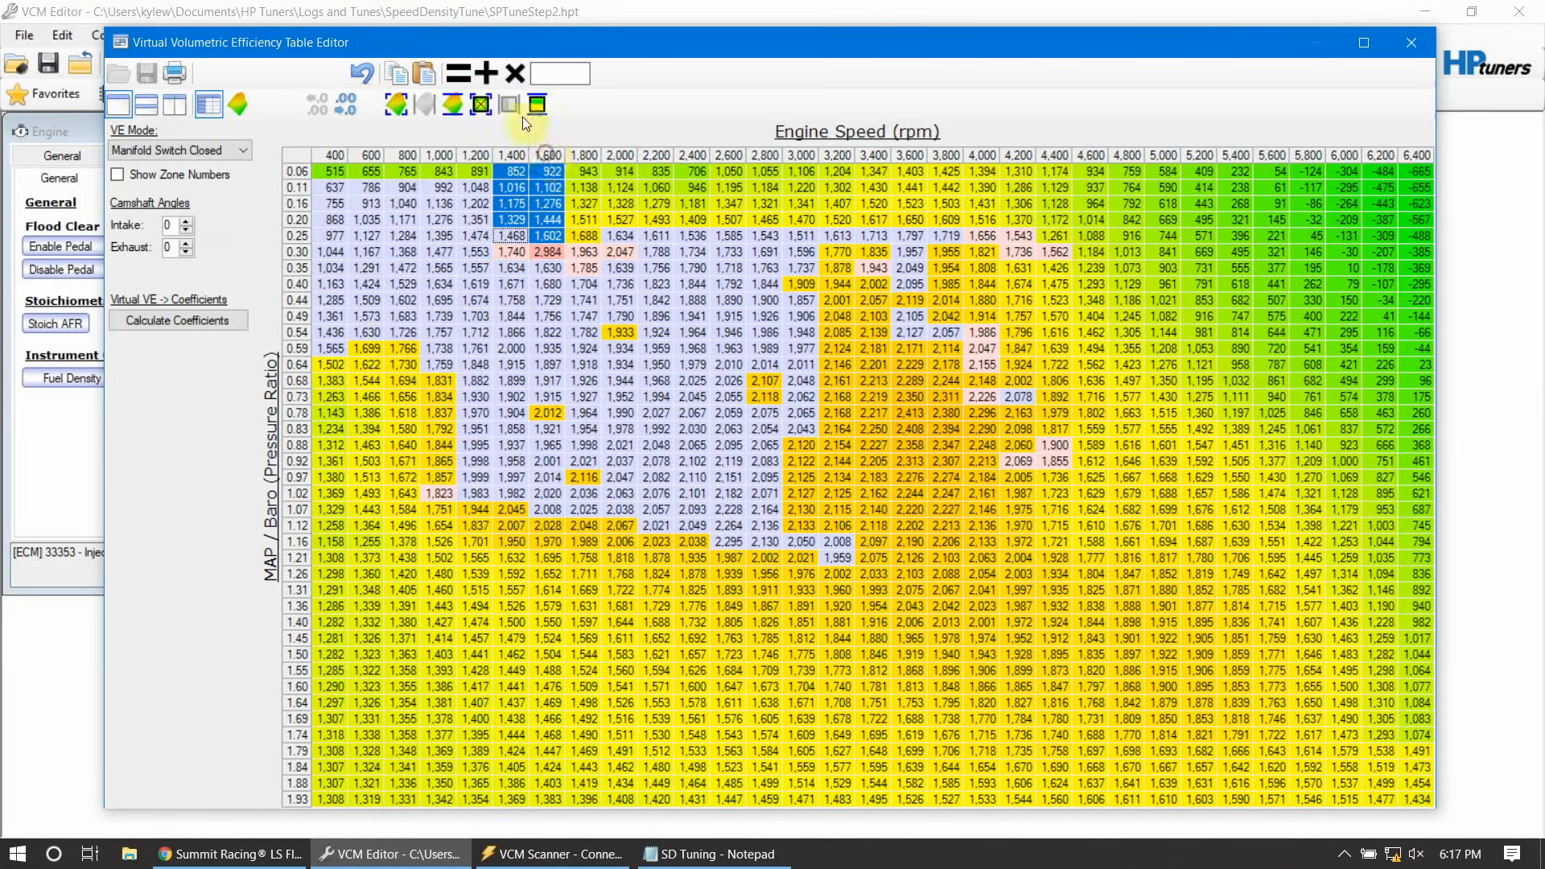
left_click(452, 105)
left_click(587, 241)
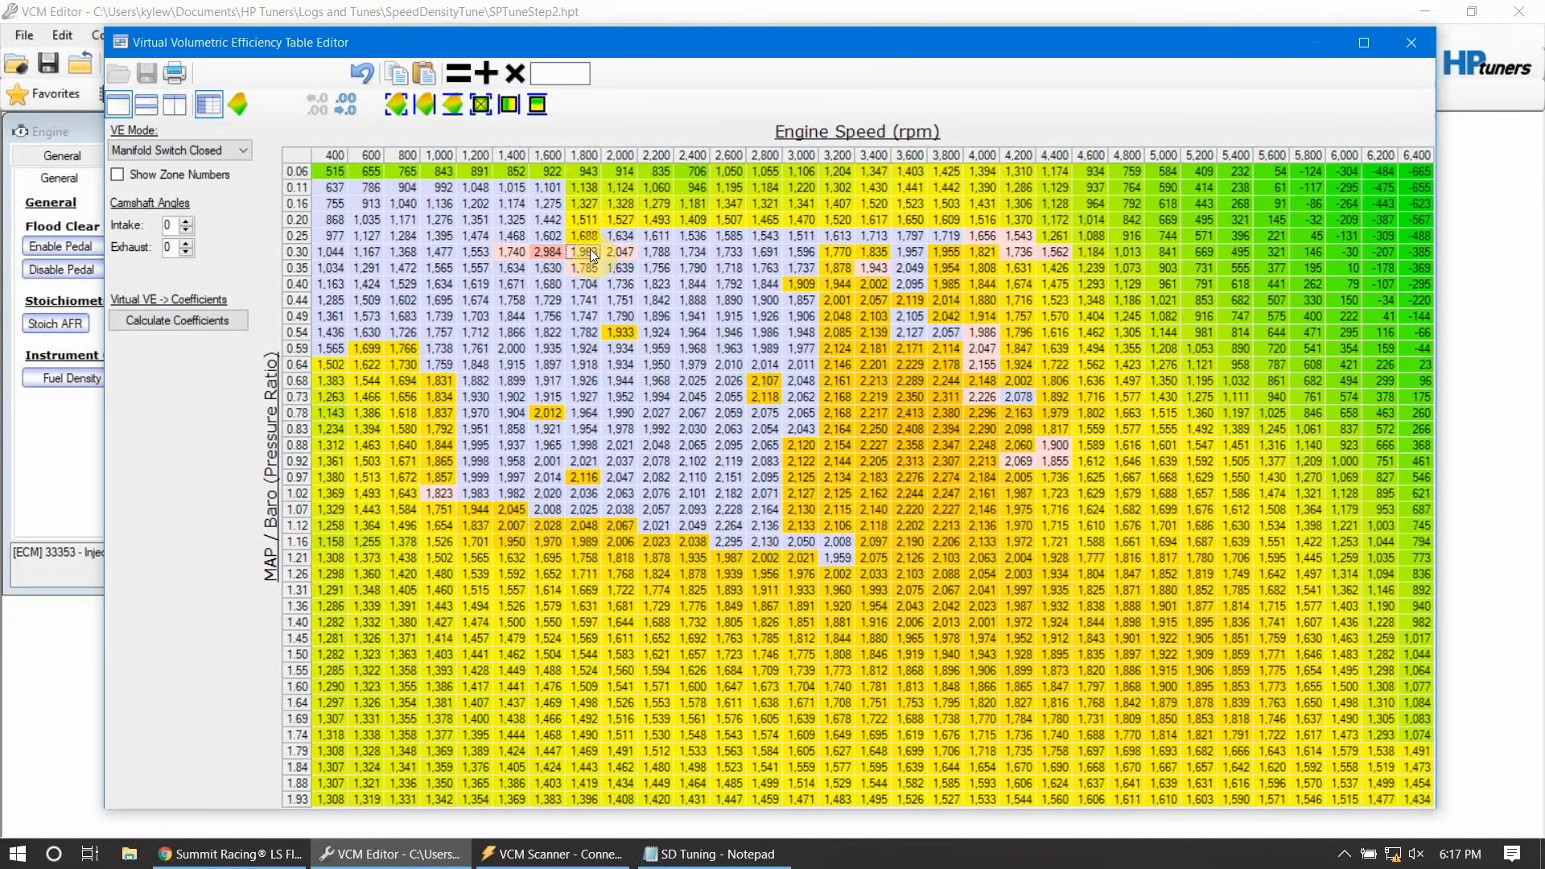
left_click_drag(589, 248, 590, 171)
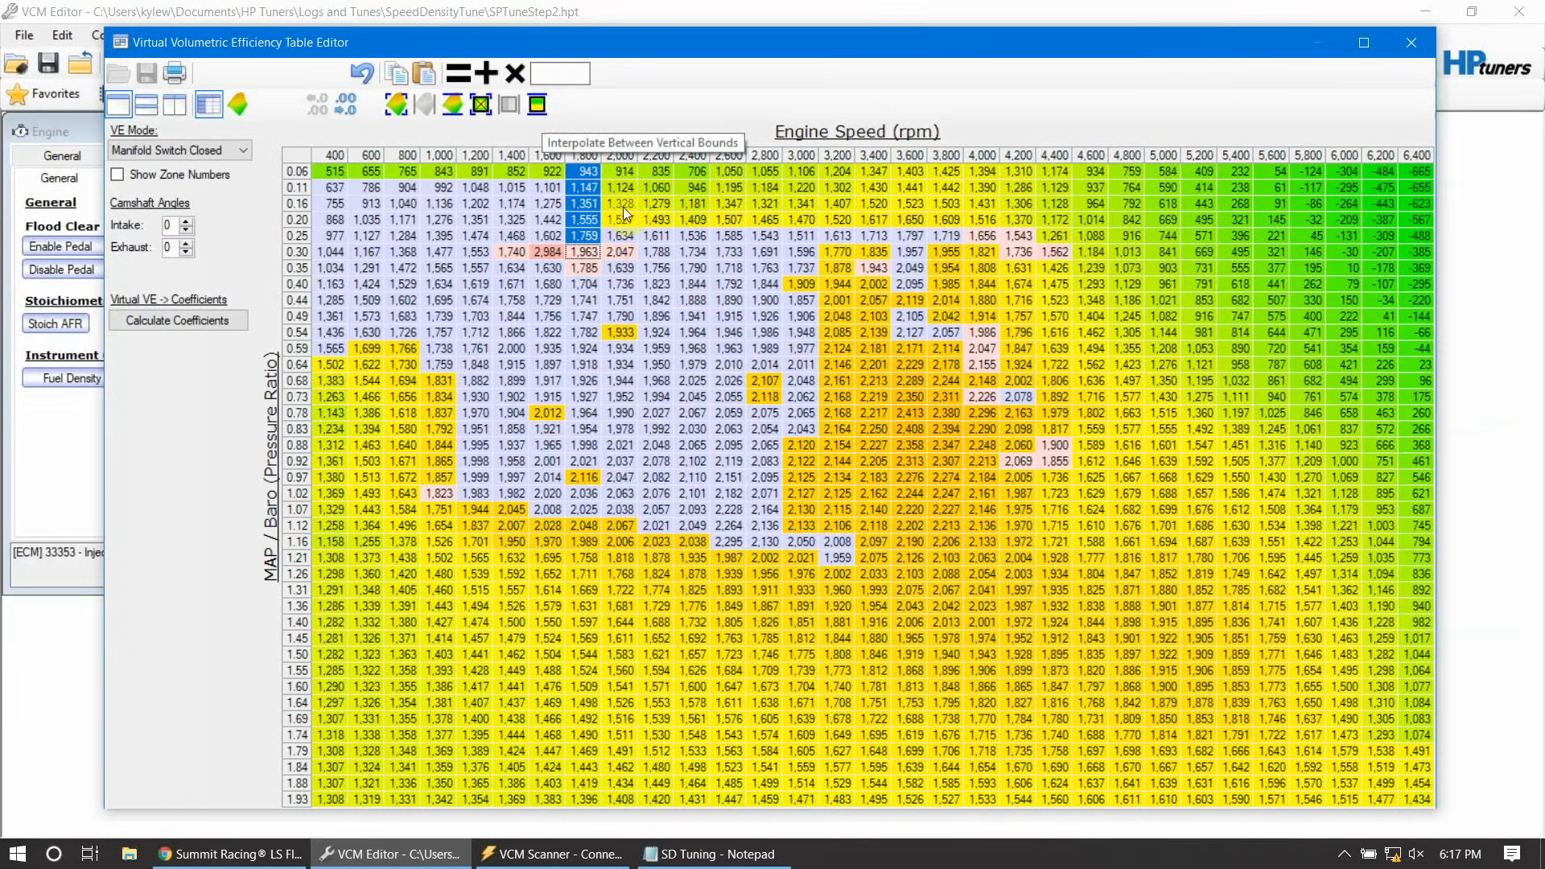
Step: Interpolate the 2,000 to 4,200 rpm cells between vertical bounds from 0.06 to 0.25 pressure ratio
left_click_drag(620, 235, 1006, 134)
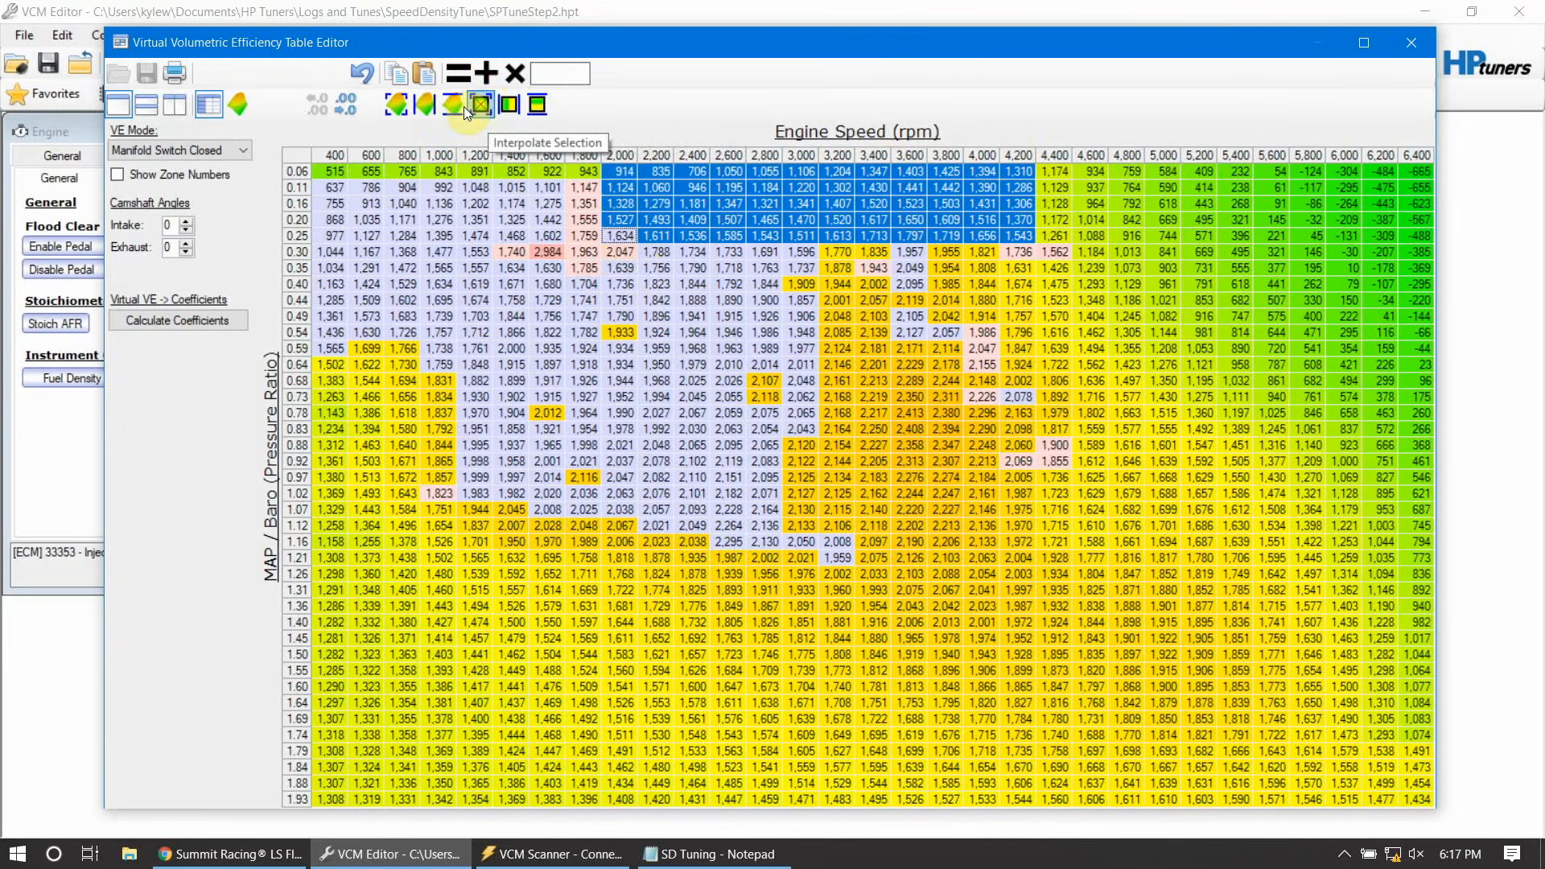
left_click(536, 104)
left_click(535, 294)
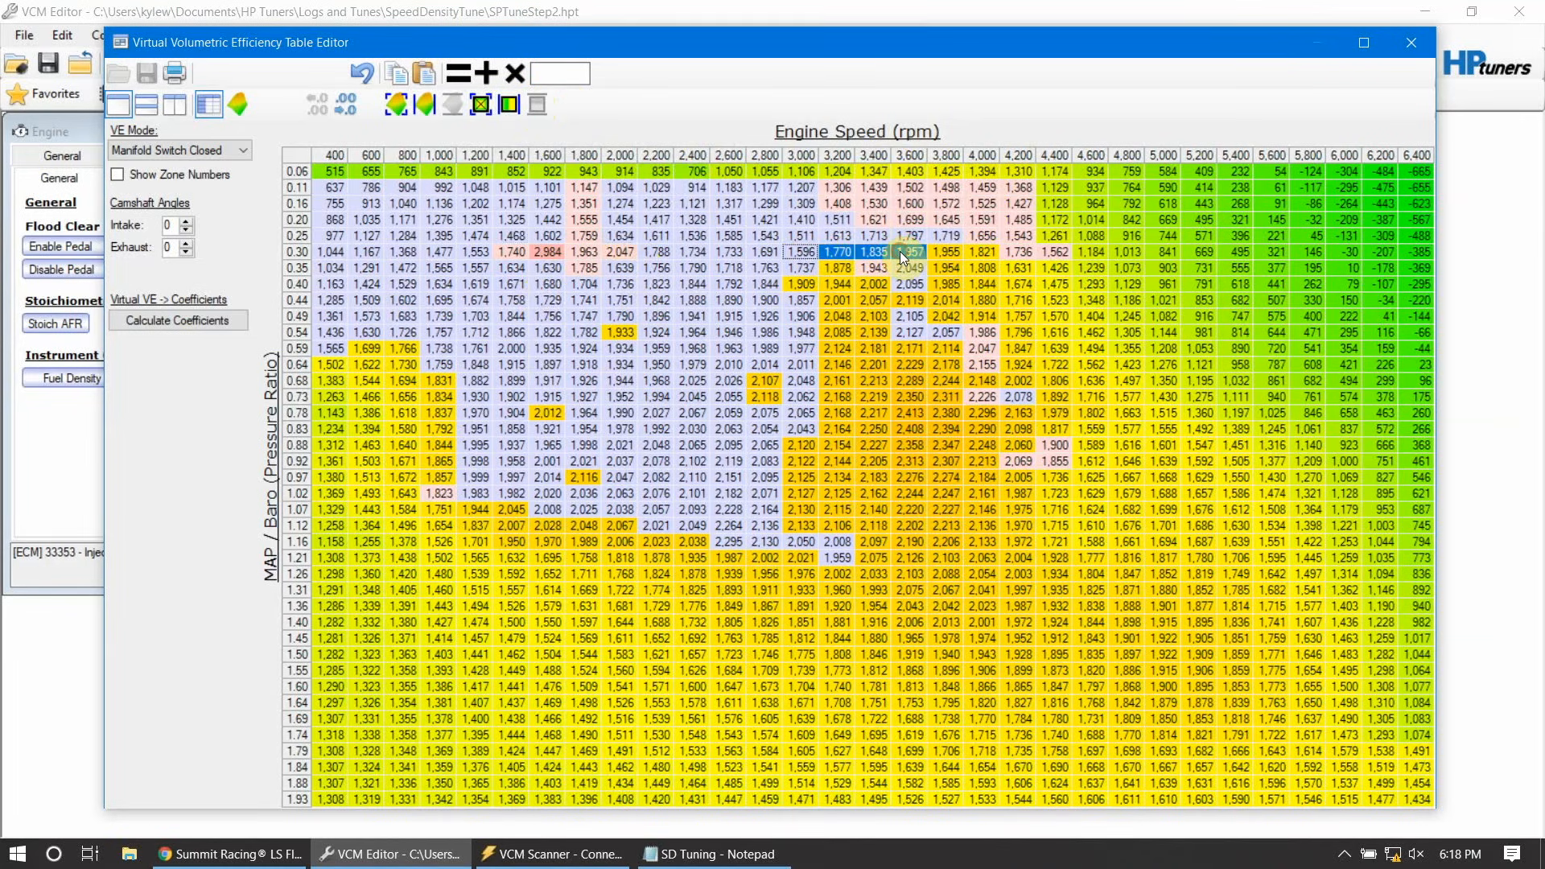
Step: Interpolate between horizontal bounds the 0.30 row from 3,000 to 3,600 rpm and the 0.35 row from 3,000 to 3,400 rpm
left_click(508, 103)
left_click_drag(804, 272, 863, 271)
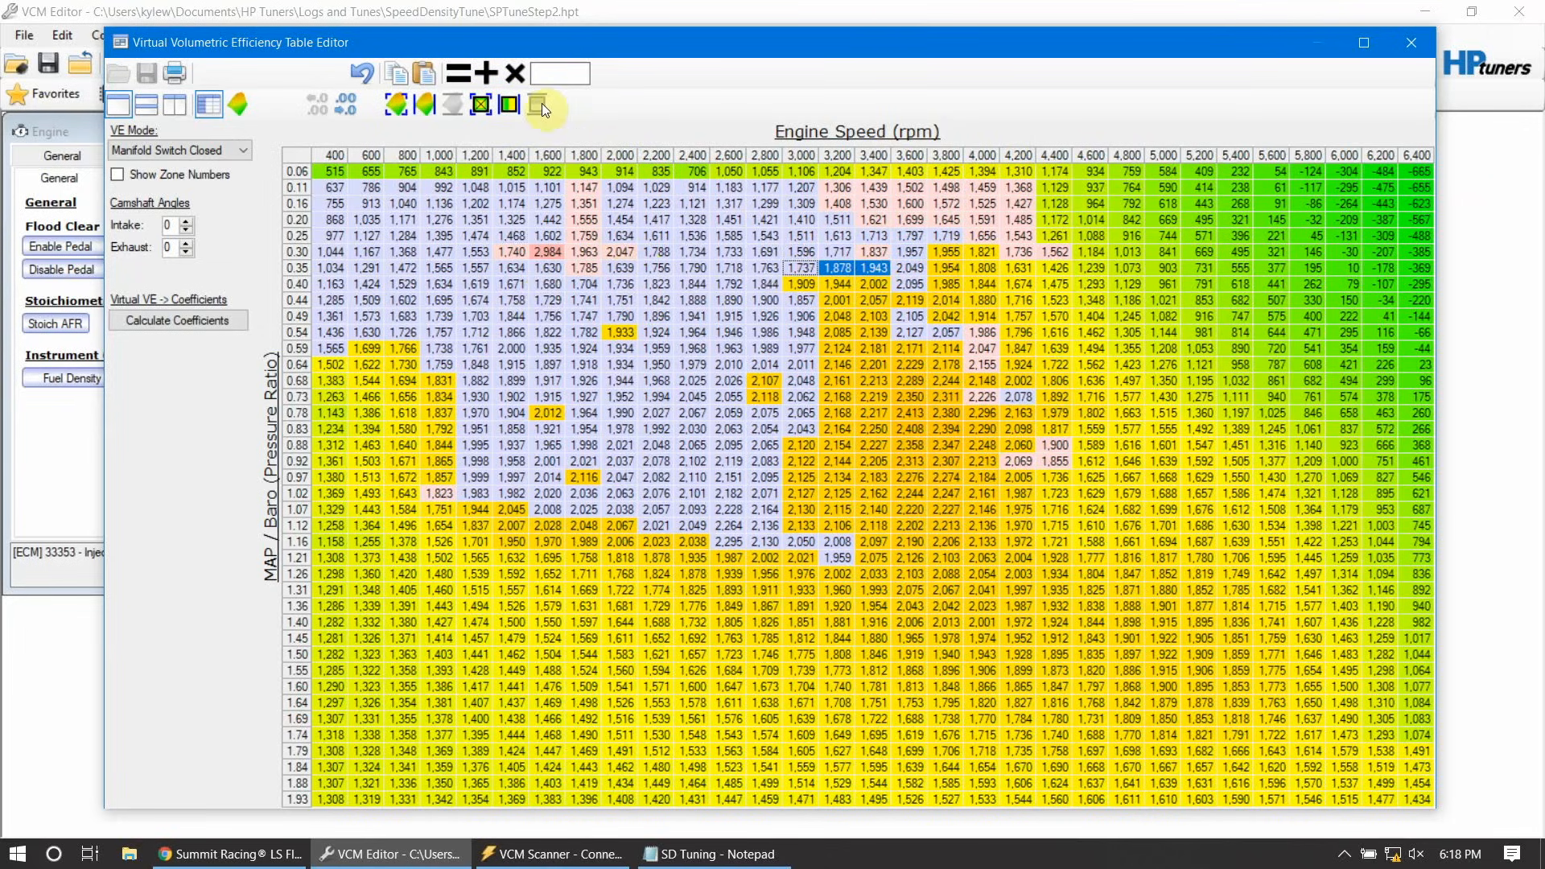
left_click(508, 104)
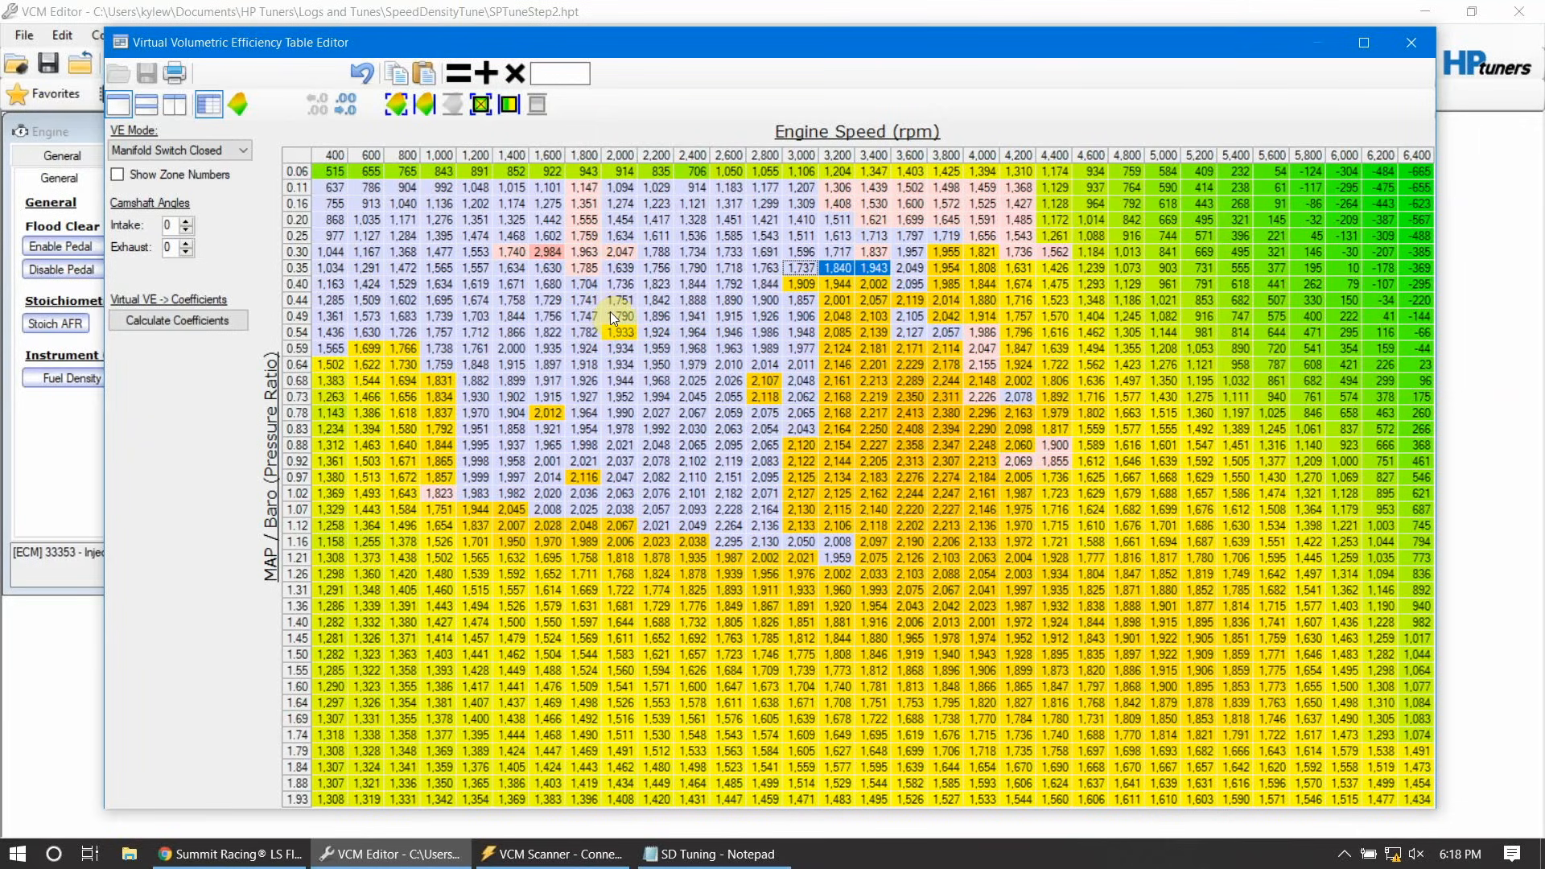
Step: Interpolate between vertical bounds the 2,000 rpm cells from 0.49 to 0.59 and the 2,800 rpm cells from 0.64 to 0.78
left_click_drag(616, 317, 618, 349)
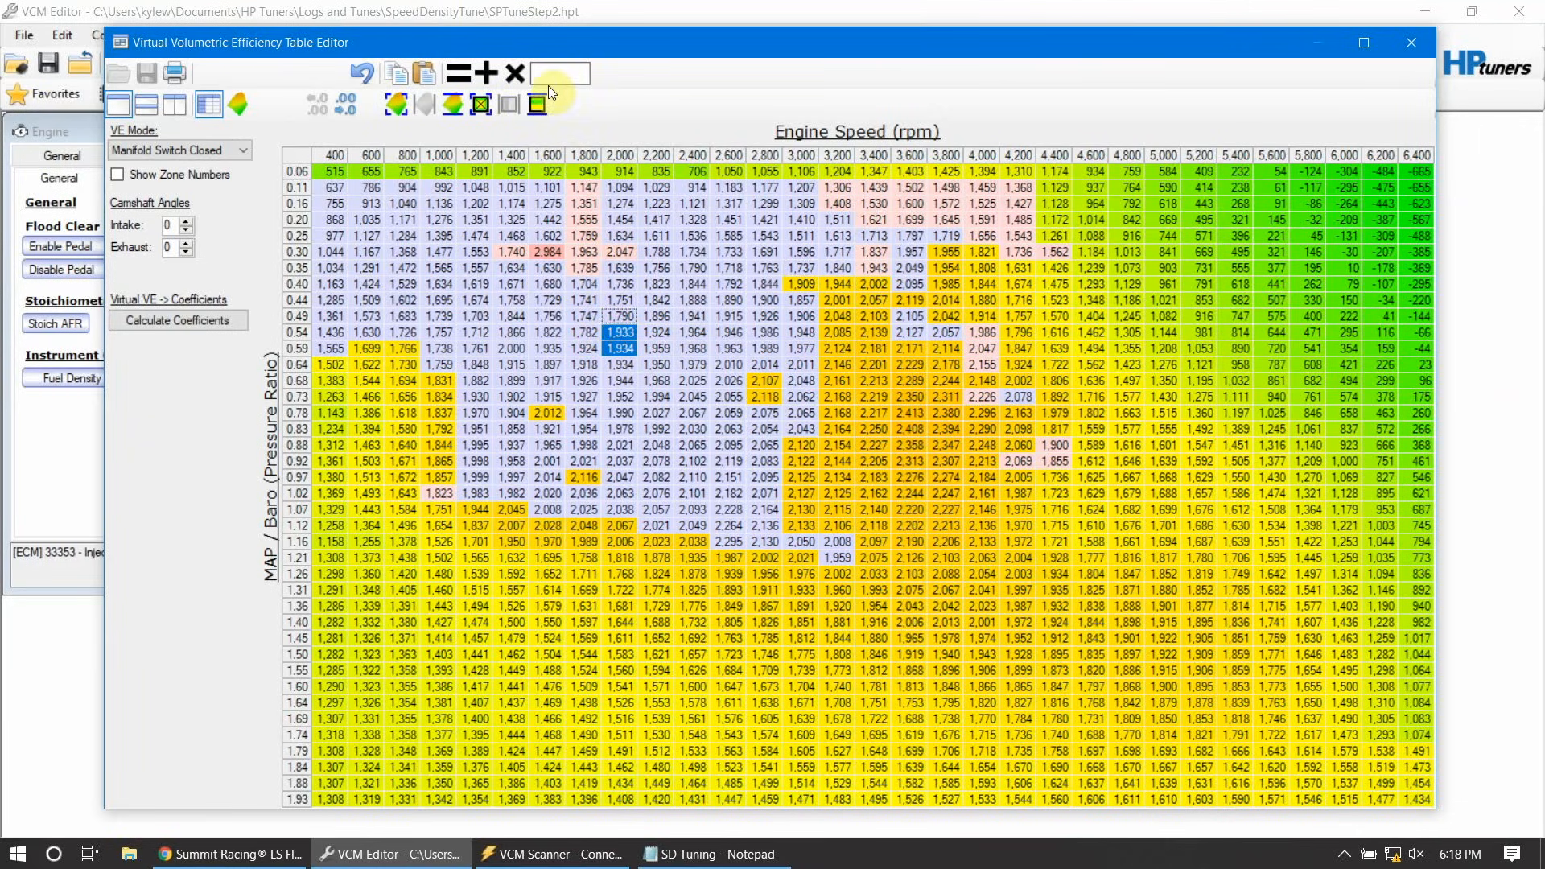
left_click(537, 103)
left_click(661, 350)
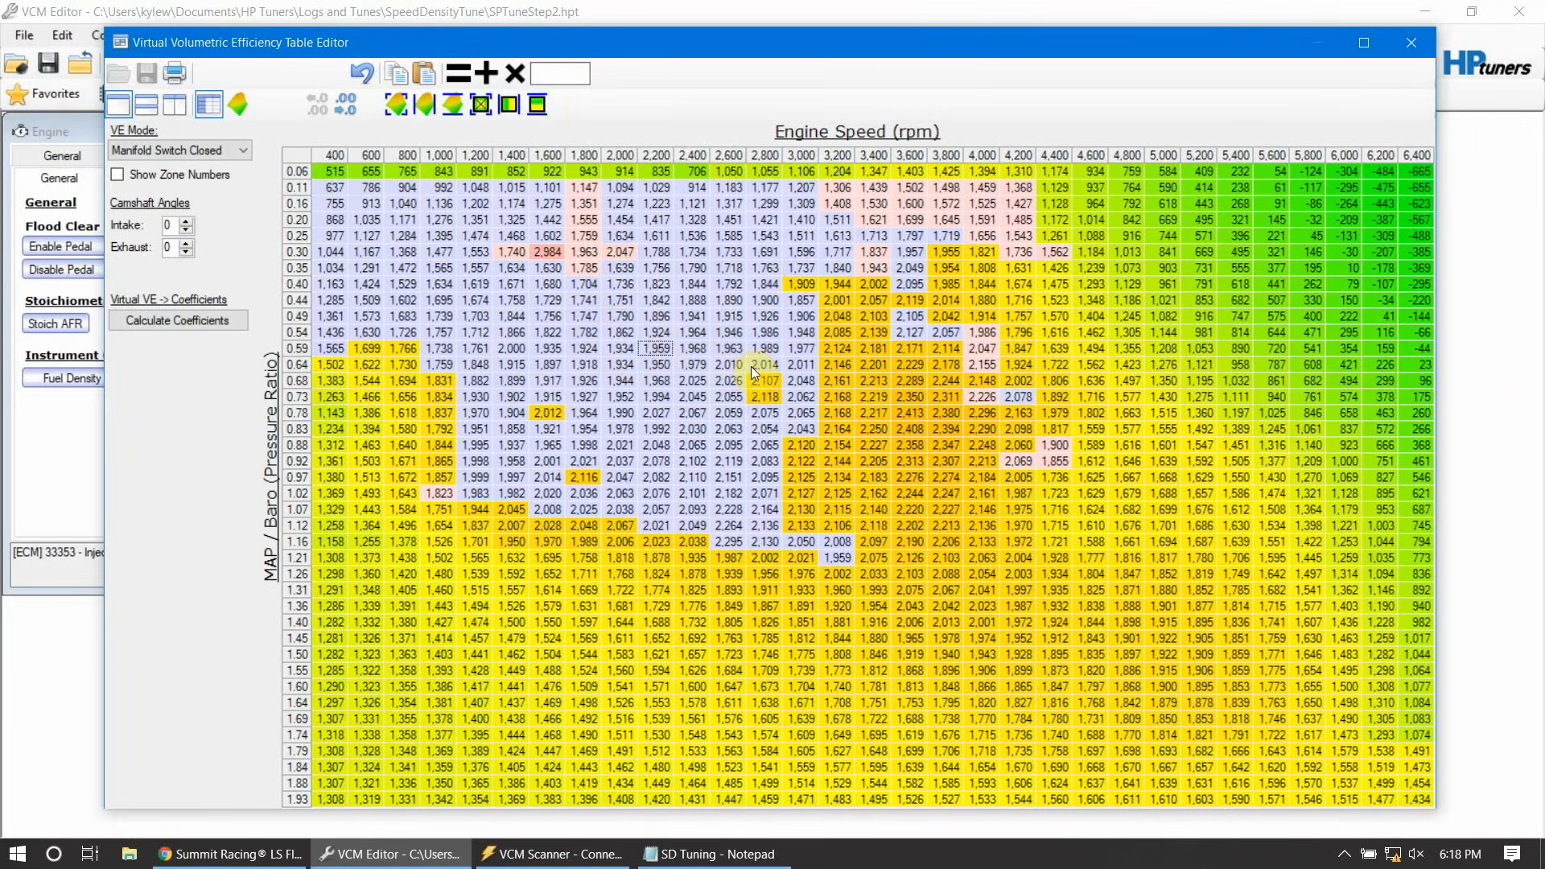
left_click_drag(760, 366, 767, 414)
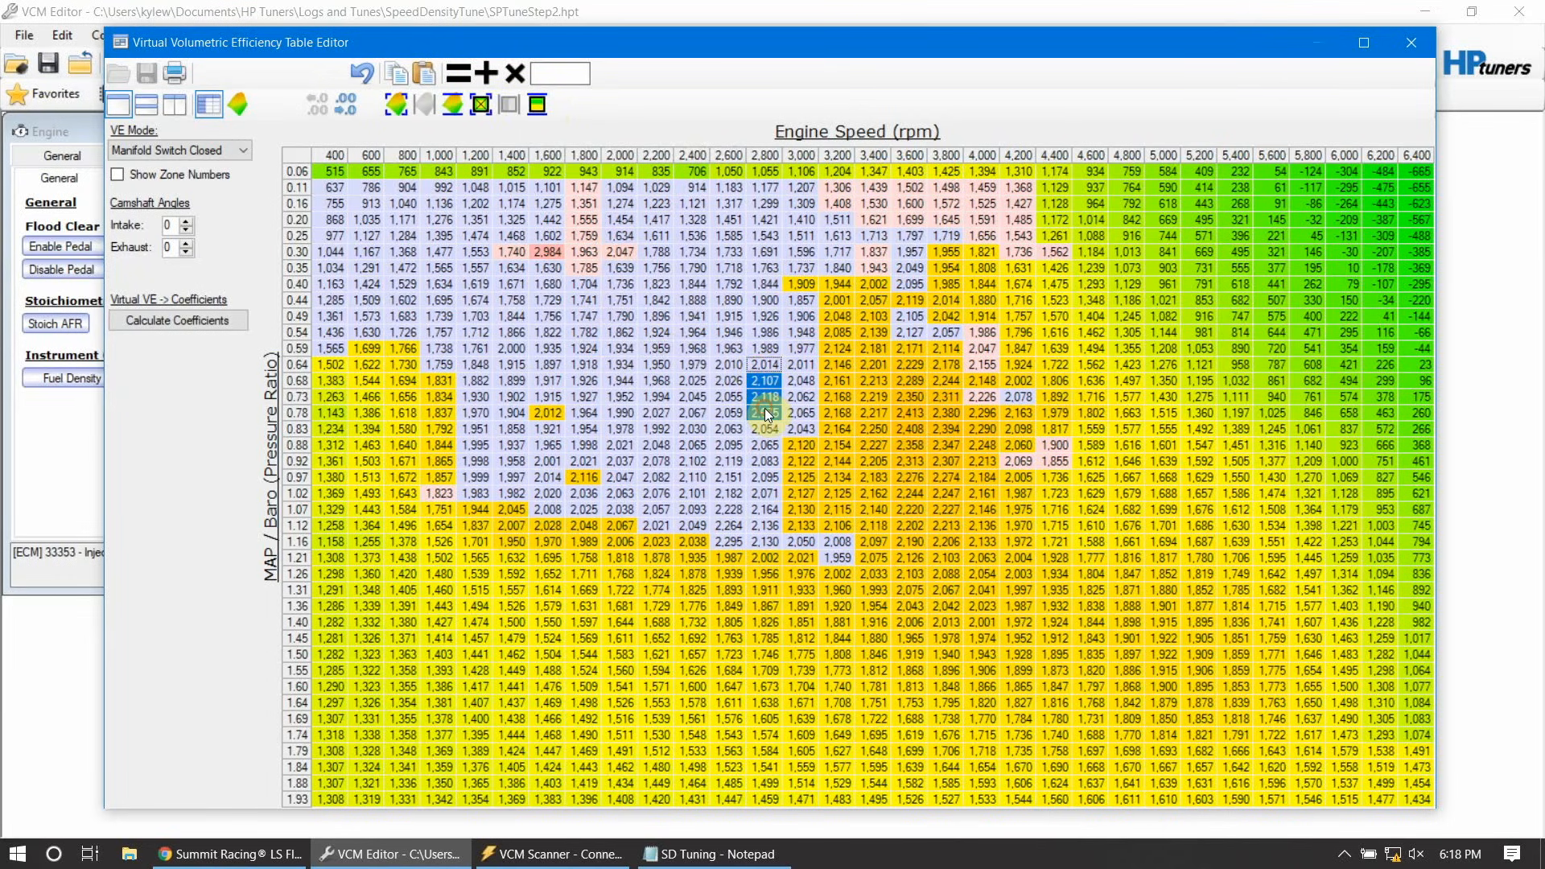
left_click(537, 104)
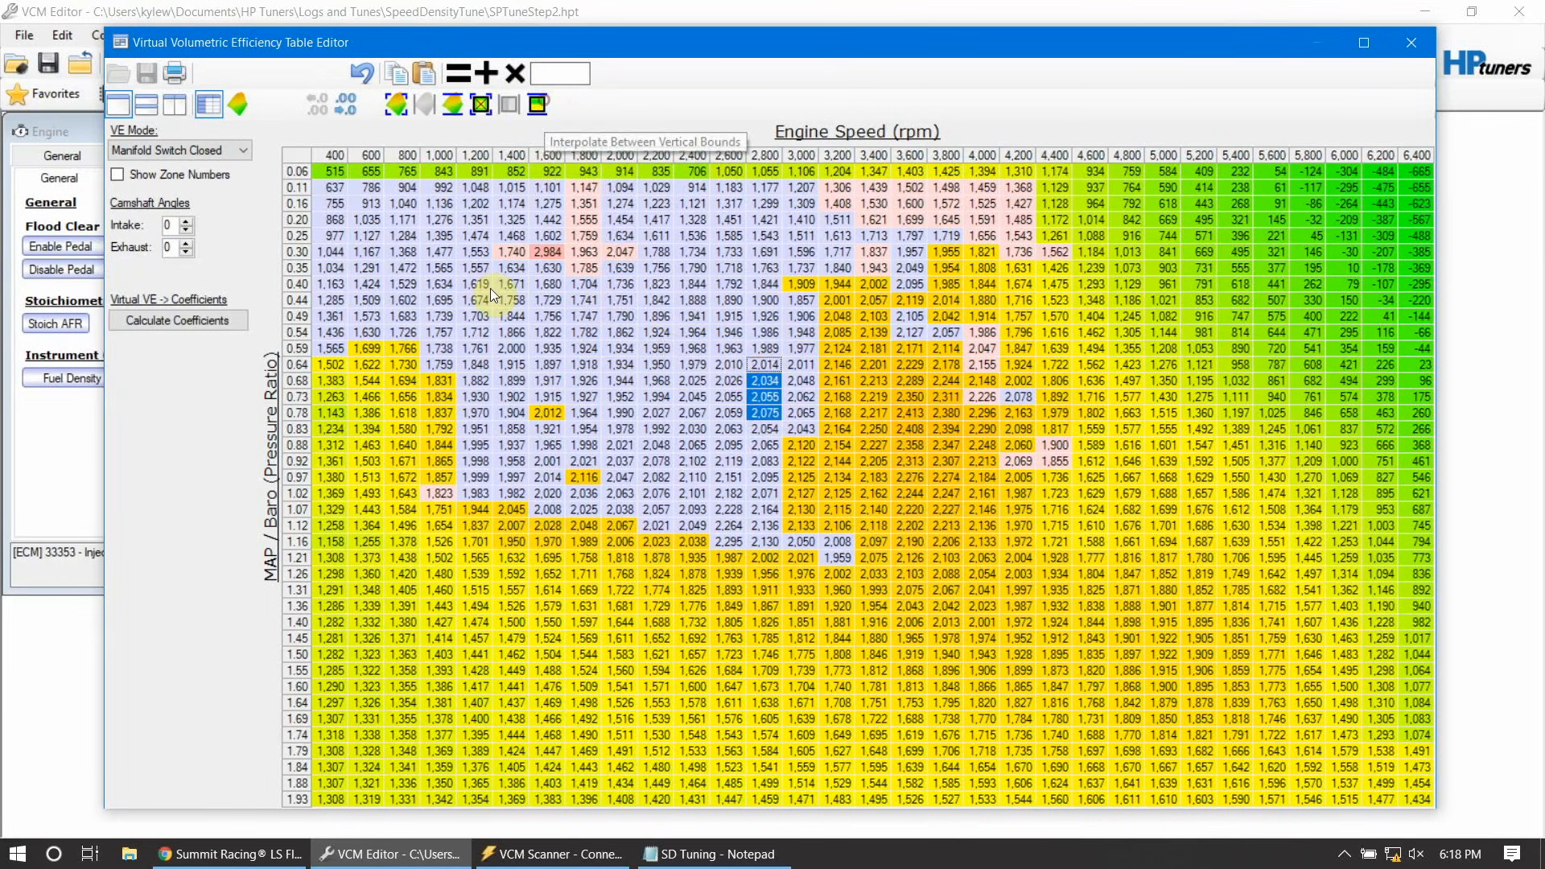
Step: Interpolate the 0.59 row between horizontal bounds from 400 to 1,000 rpm
left_click(435, 348)
left_click_drag(424, 348, 360, 342)
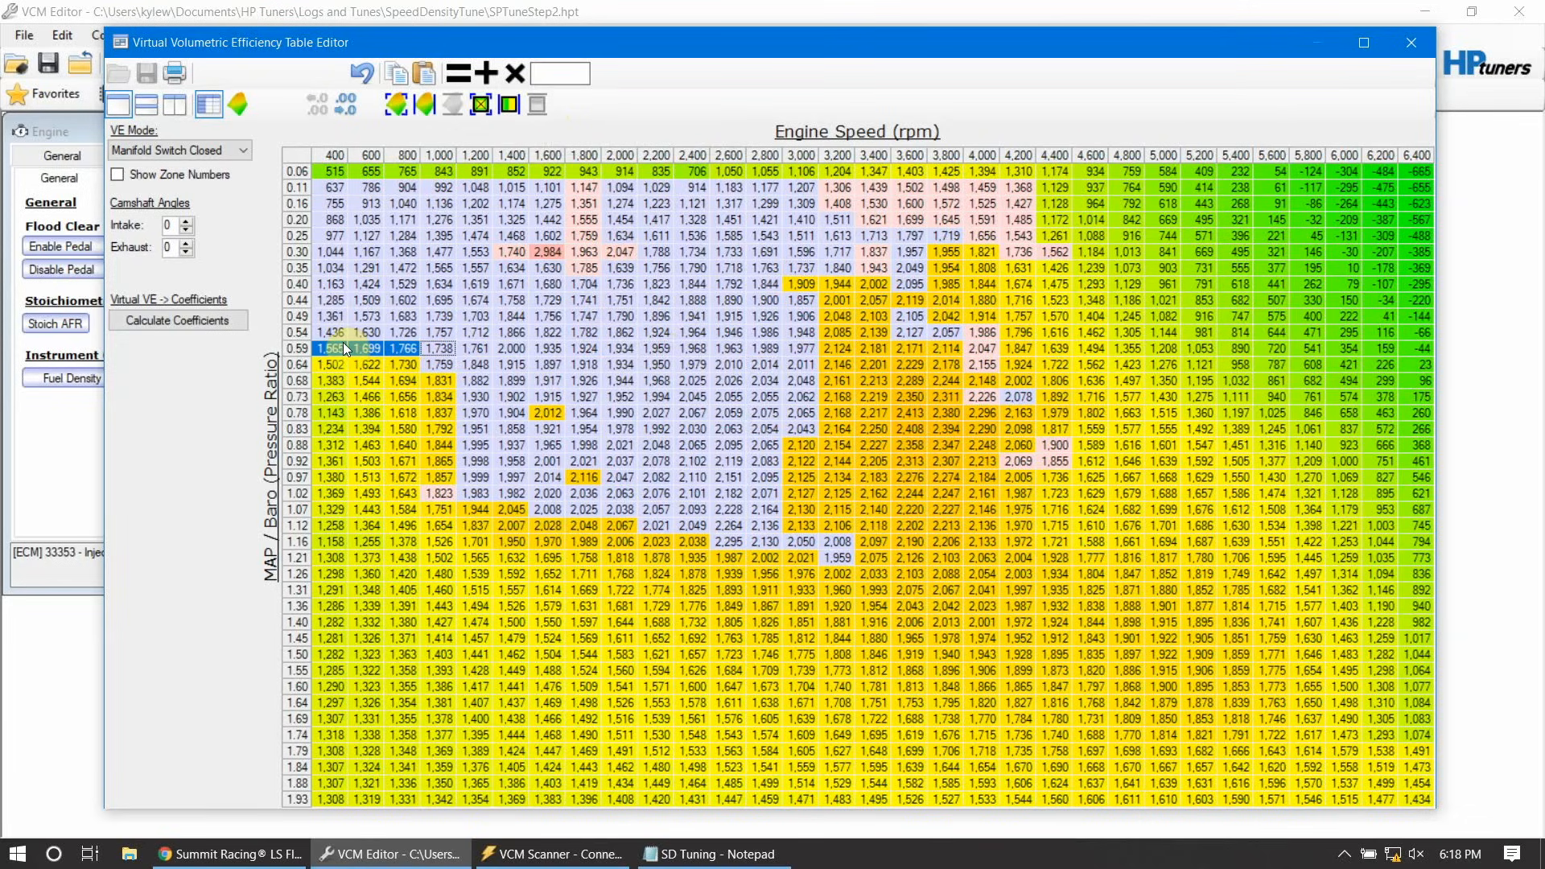
left_click(510, 105)
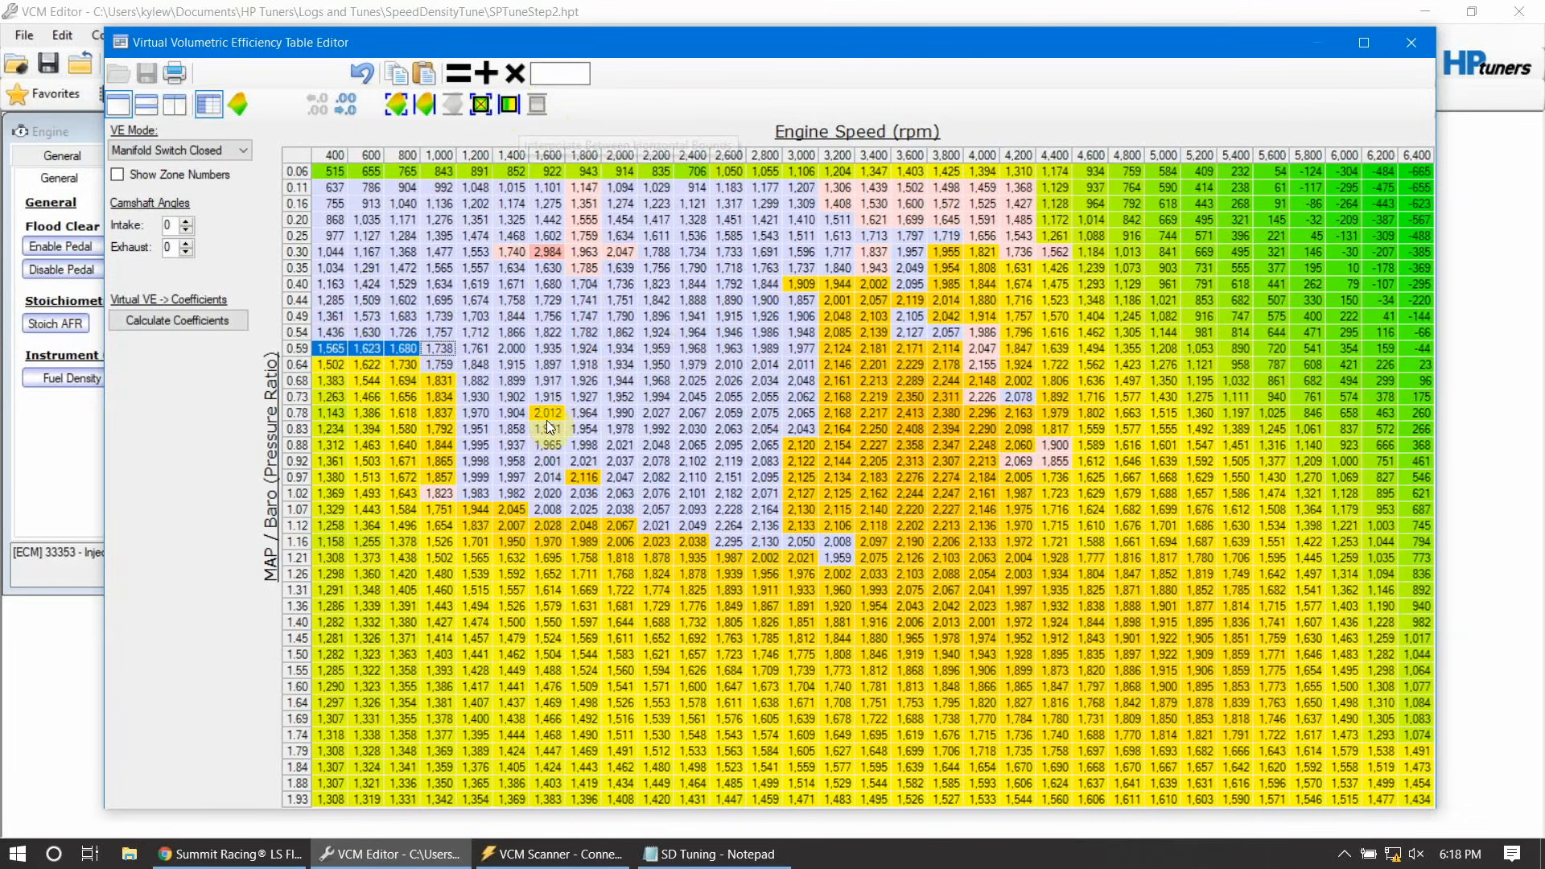
Step: Interpolate between vertical bounds the 1,600 rpm cells from 0.73 to 0.83 and the 1,800 rpm cells from 0.92 to 1.02
left_click_drag(549, 396, 555, 431)
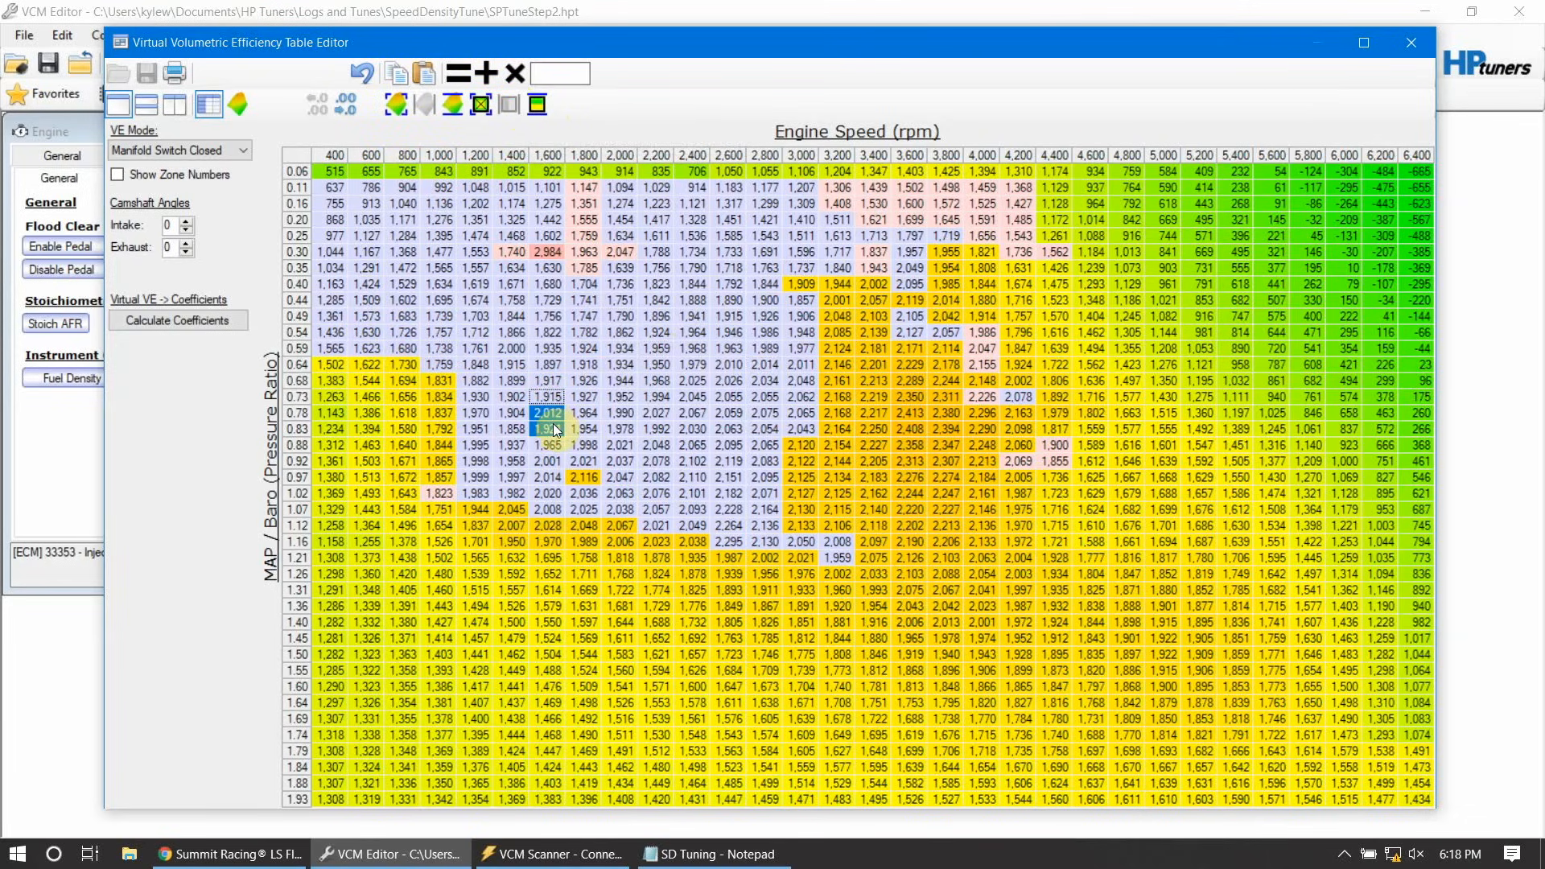
left_click(548, 111)
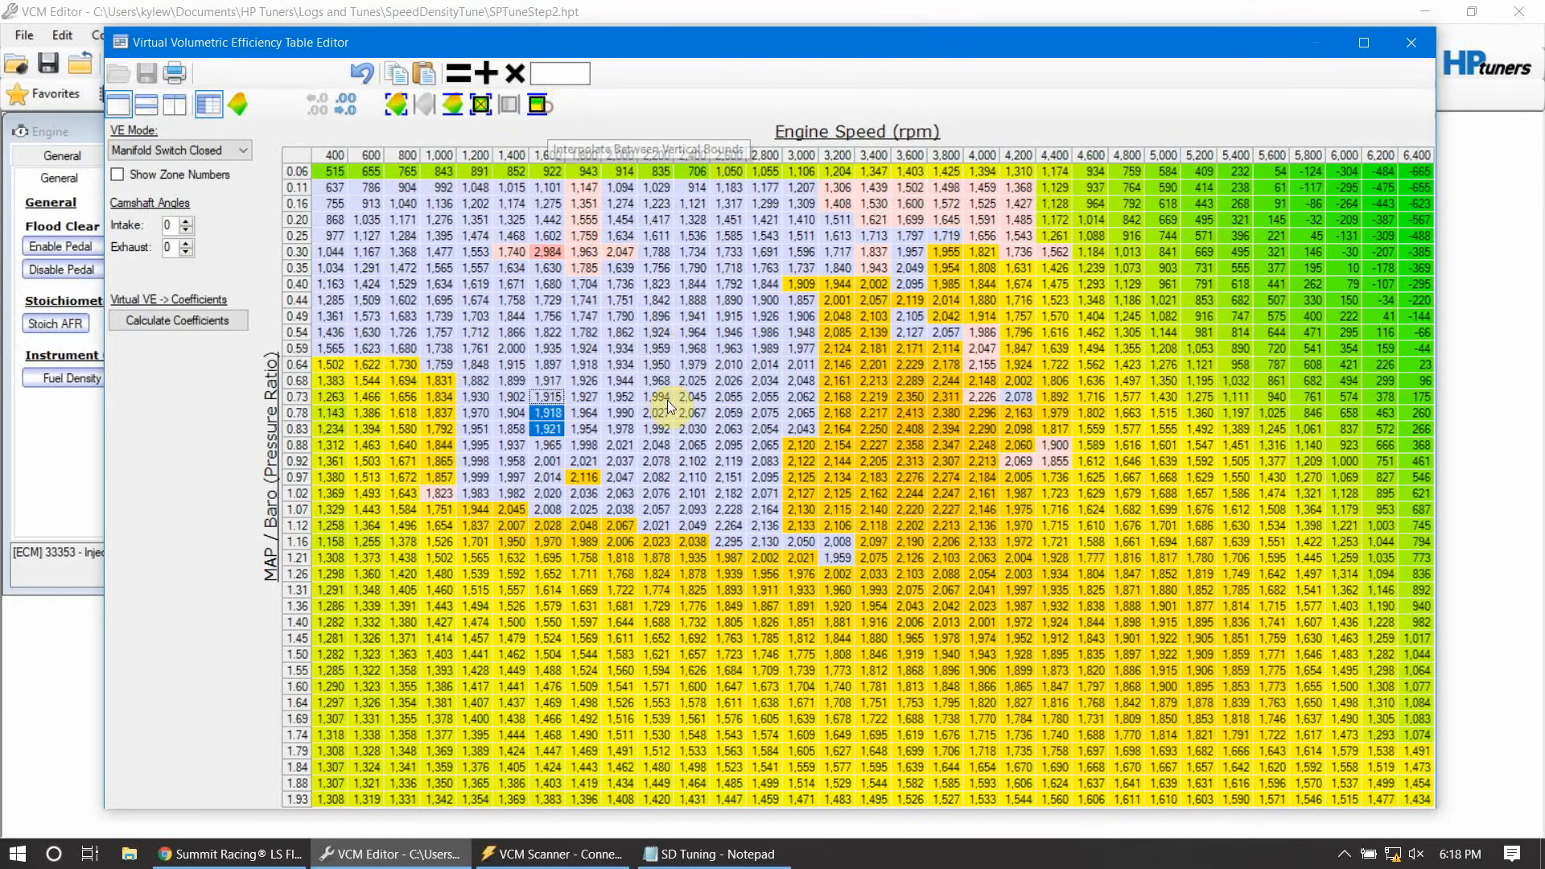
left_click_drag(581, 465, 590, 493)
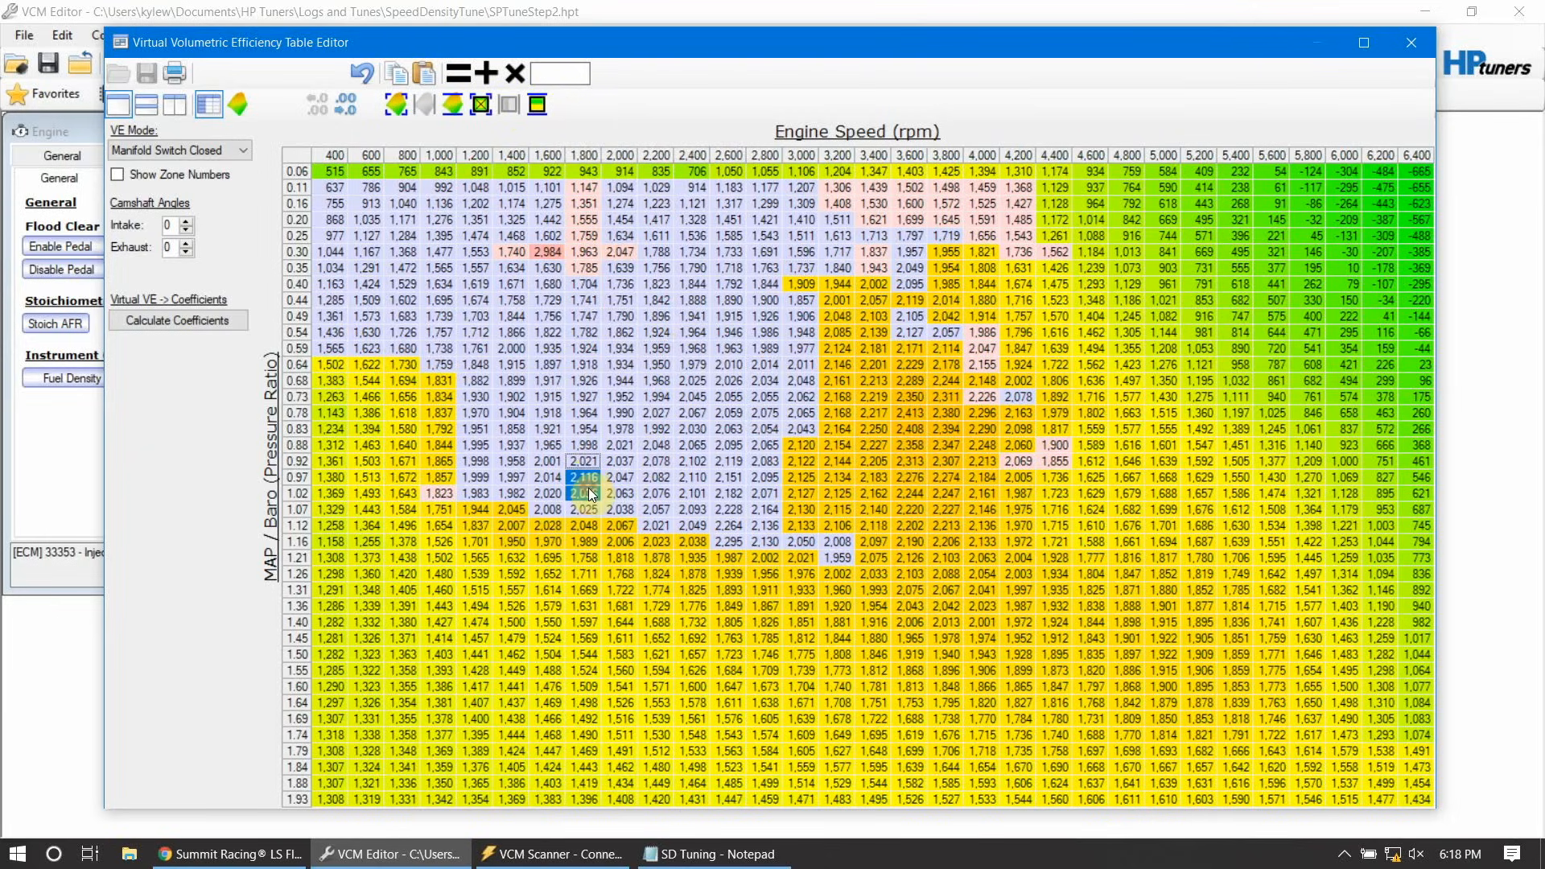
left_click(543, 110)
Step: Interpolate the 3,600 rpm cells between vertical bounds from 0.40 to 0.49 pressure ratio
left_click(907, 286)
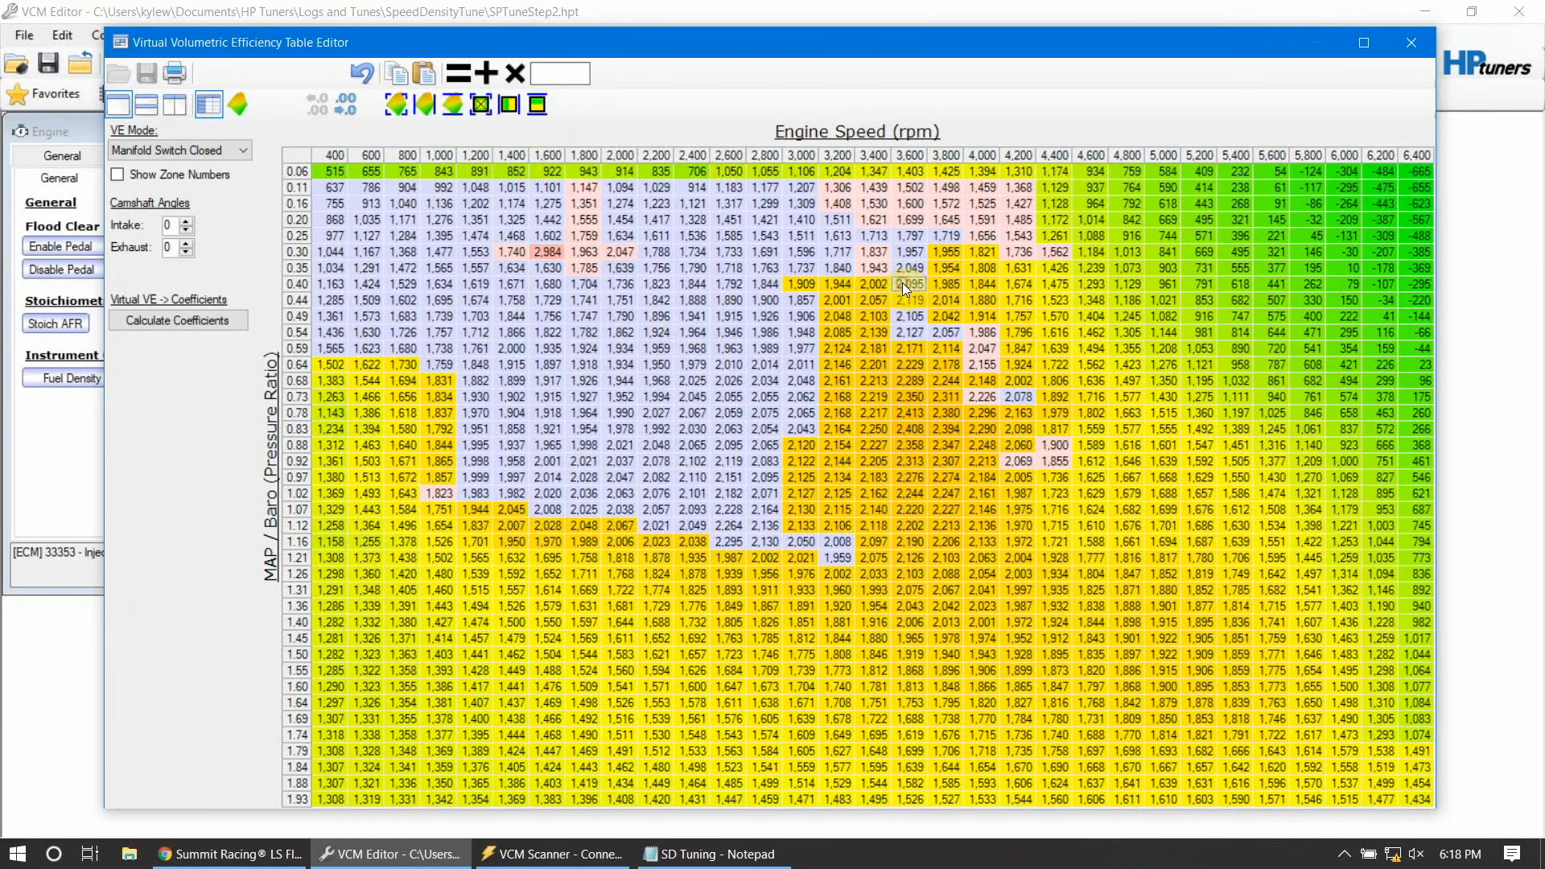
left_click_drag(907, 288, 909, 316)
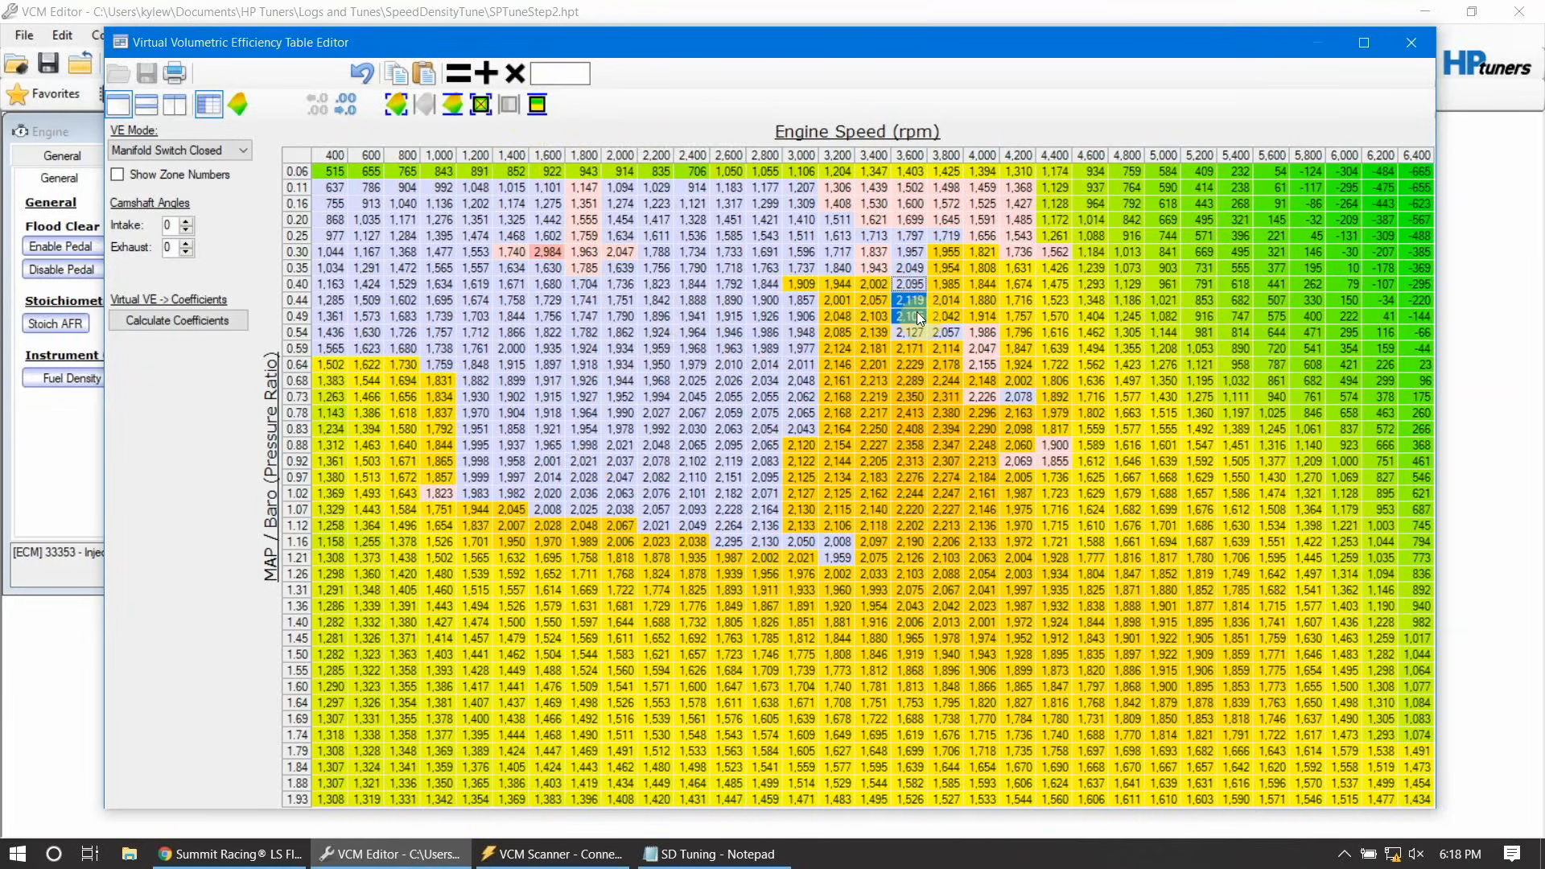
left_click(541, 106)
Step: Interpolate the 3,000 rpm cells vertically from 0.35 to 0.44, and the 3,000 to 3,600 rpm block from 0.40 to 0.54 horizontally
left_click_drag(809, 265, 807, 300)
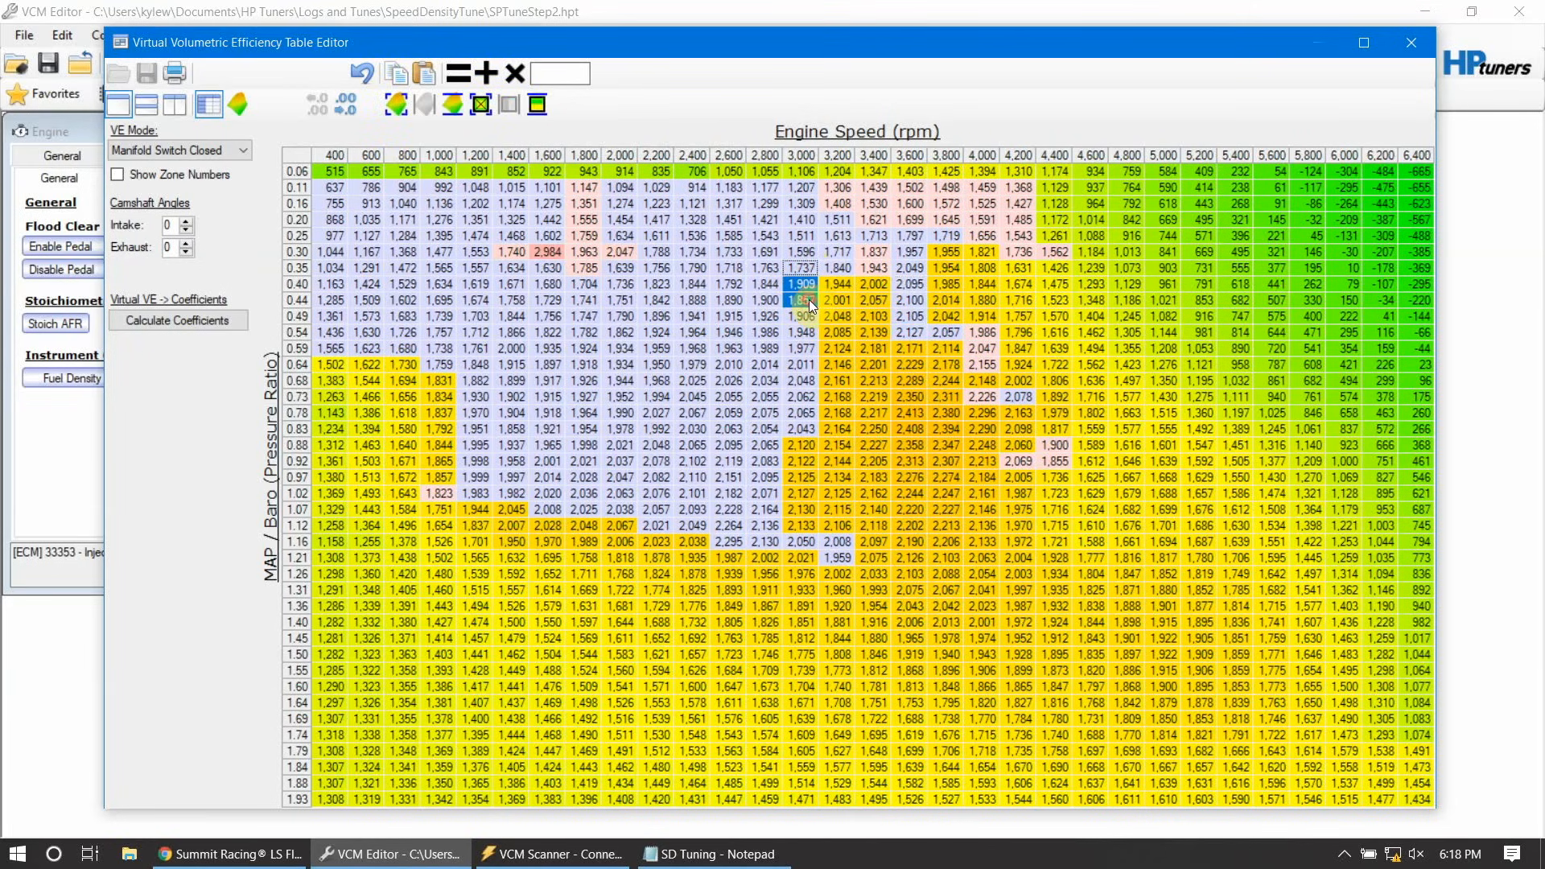
left_click(549, 104)
left_click_drag(801, 332, 905, 282)
left_click(510, 105)
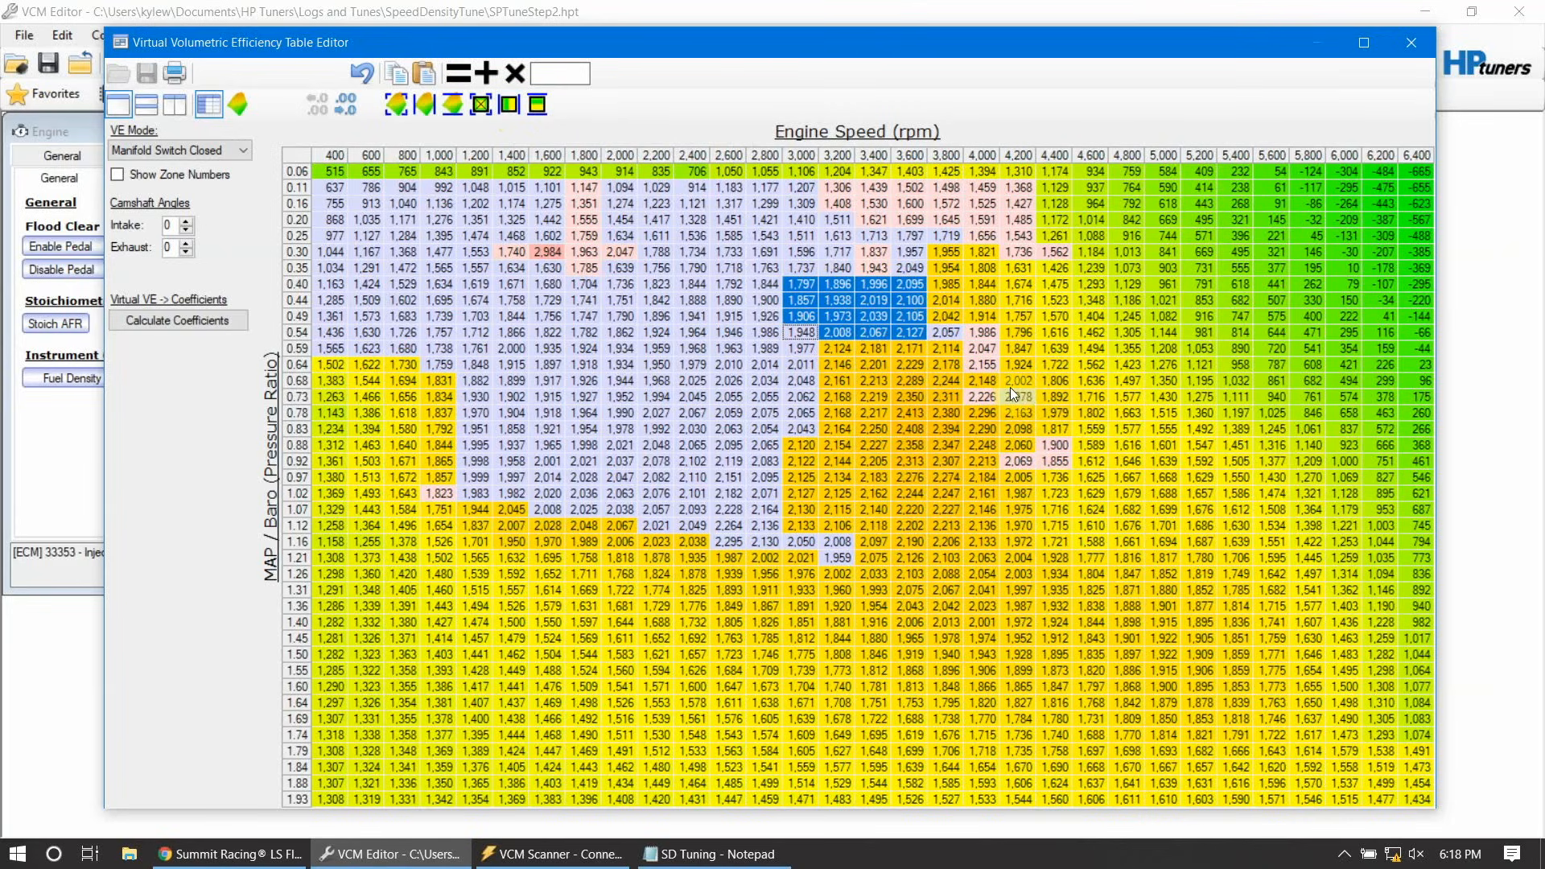
Step: Interpolate between vertical bounds the 4,000 rpm cells from 0.64 to 0.73 and the 4,200 rpm cells from 0.73 to 0.92
left_click_drag(969, 361, 975, 397)
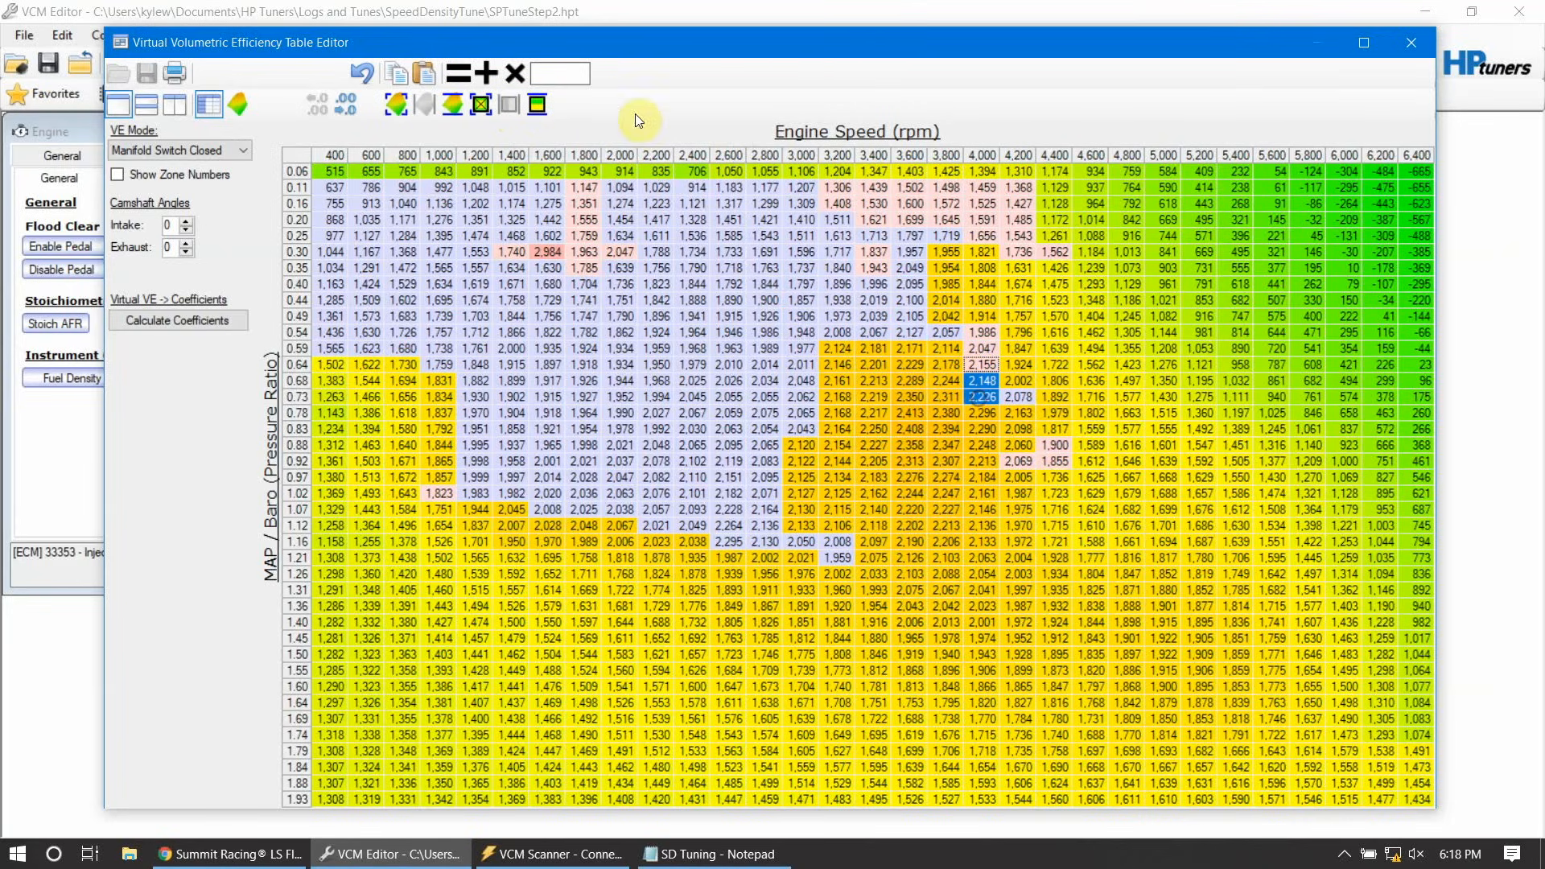
left_click(528, 109)
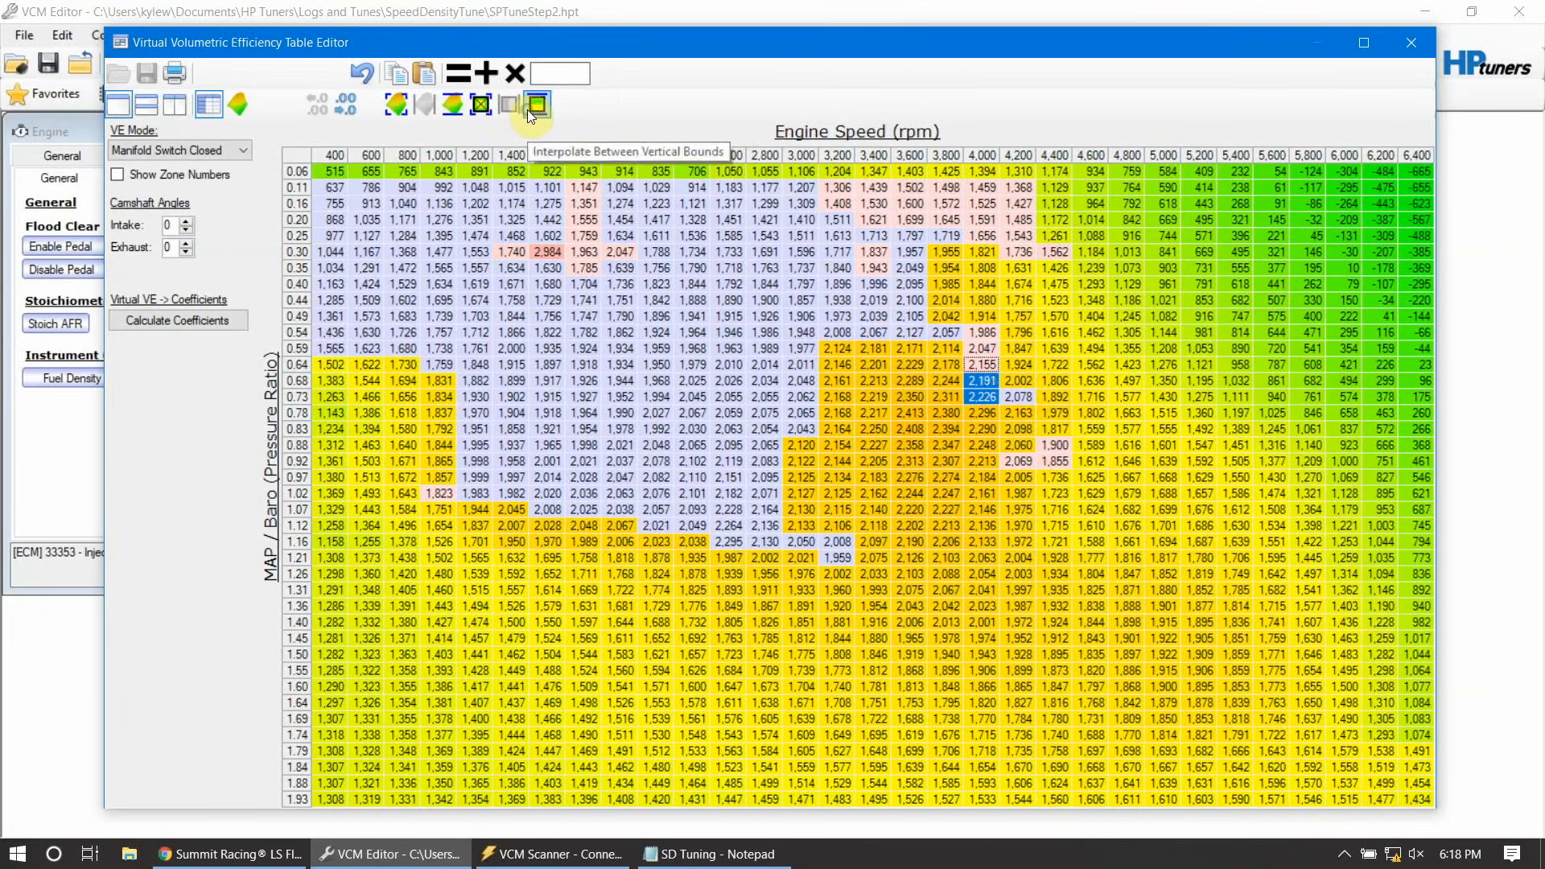
left_click_drag(1021, 400, 879, 328)
left_click(879, 328)
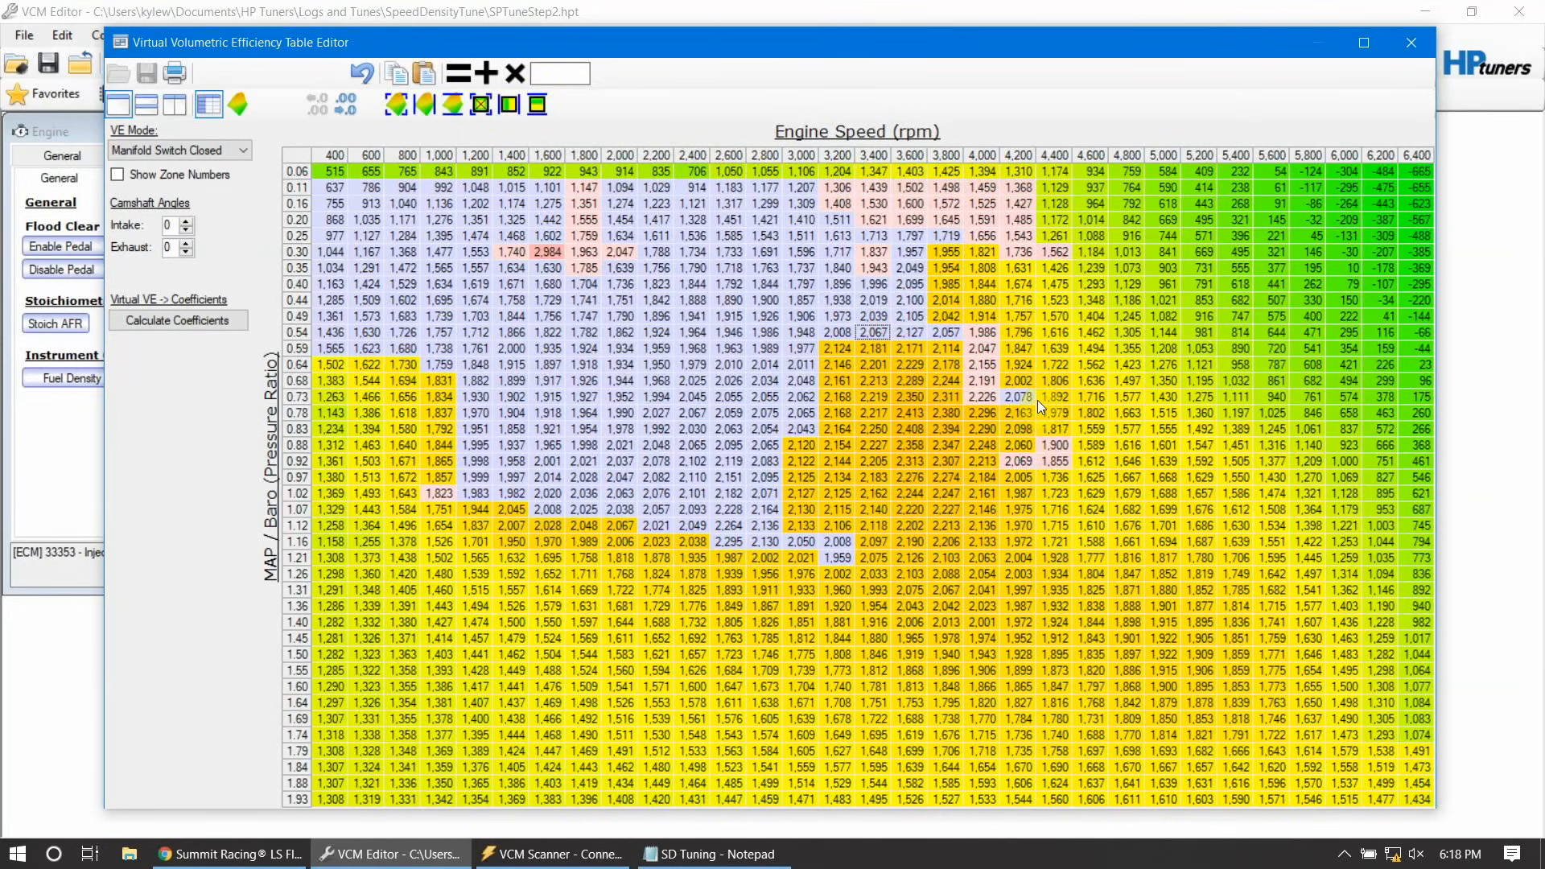
left_click_drag(1027, 395, 1027, 455)
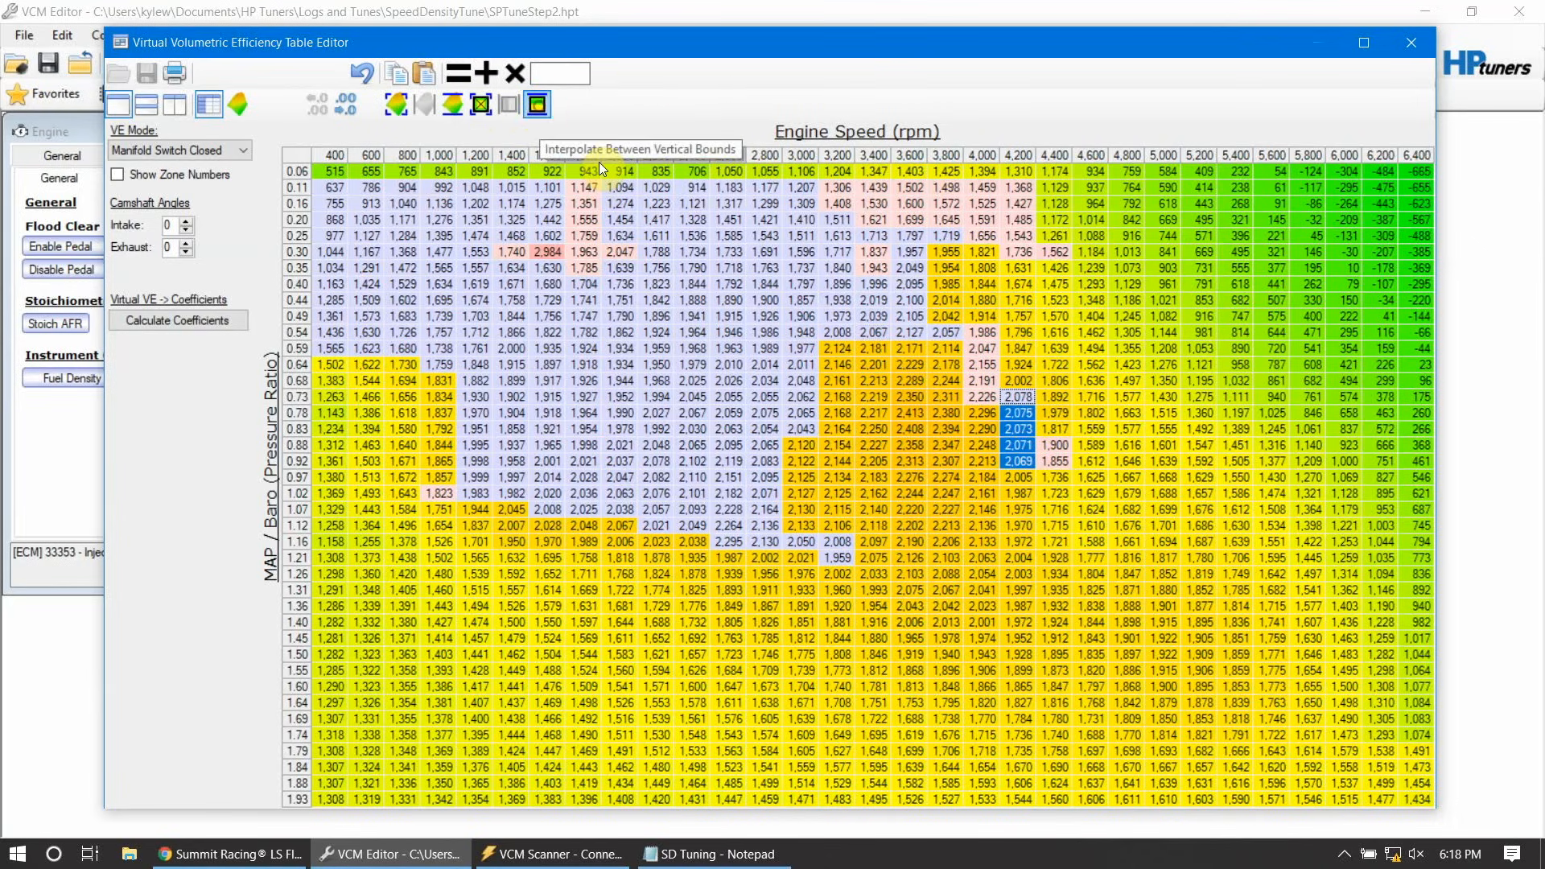
left_click(538, 106)
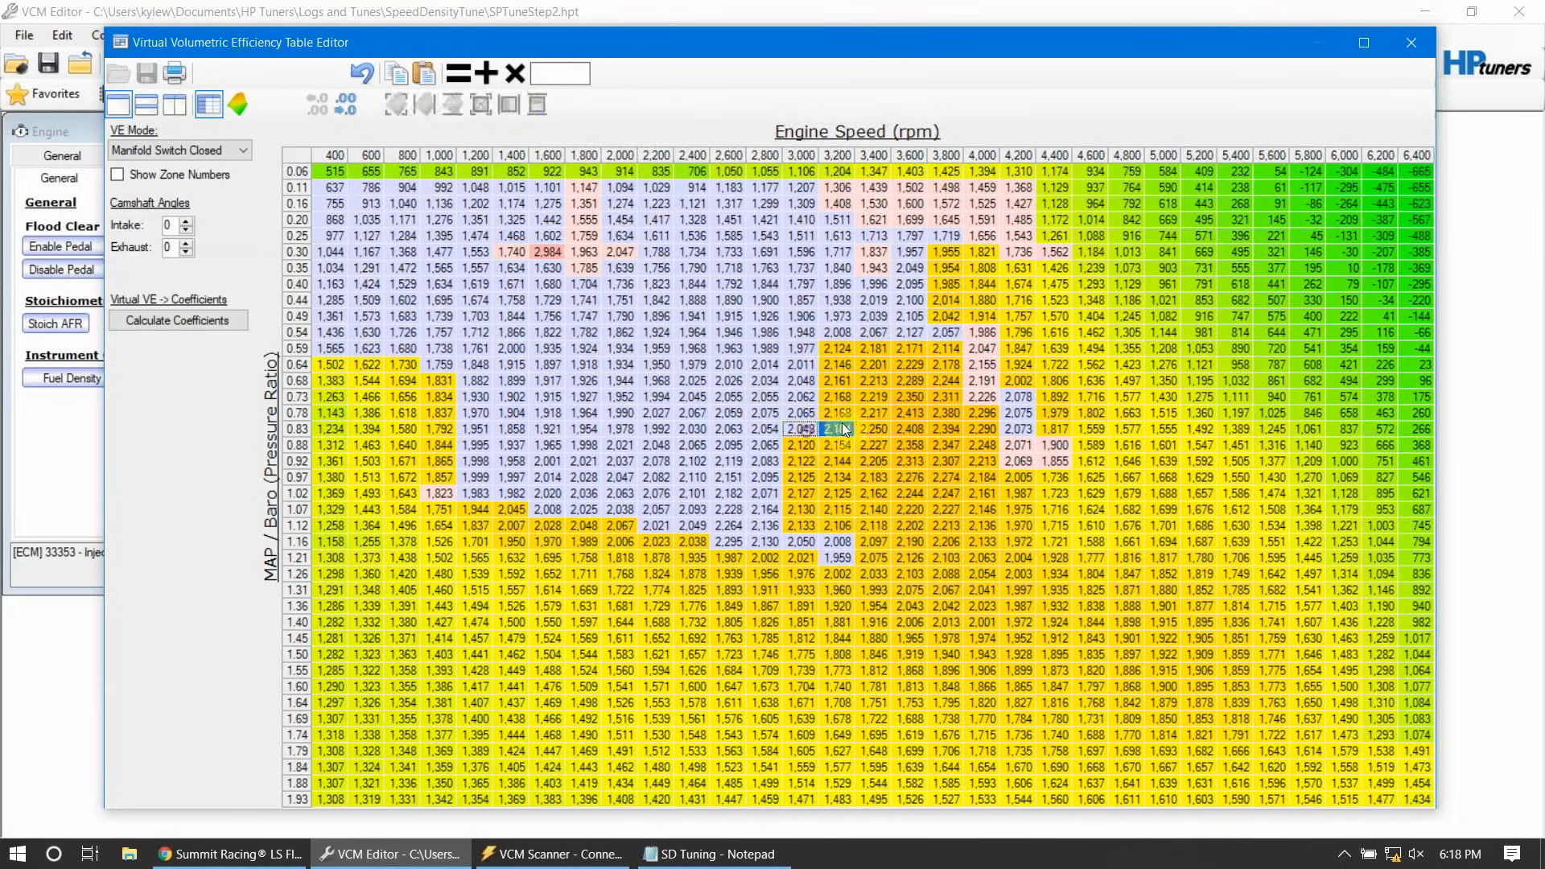
Step: Interpolate the 3,000 to 4,000 rpm block from 0.54 to 0.73 pressure ratio between horizontal bounds
left_click_drag(804, 431, 827, 328)
left_click(979, 366)
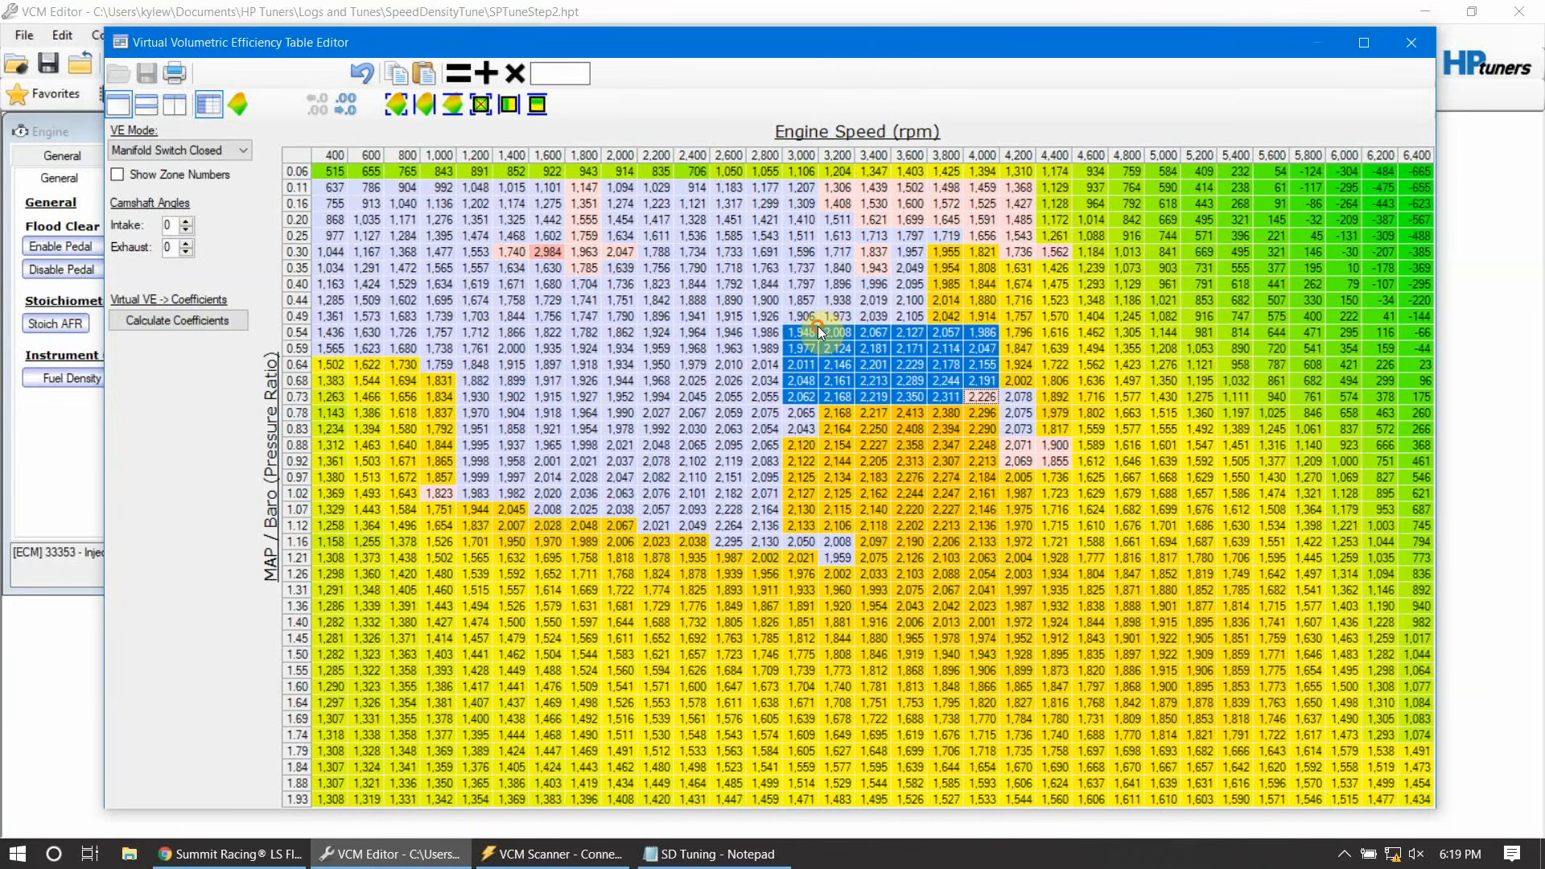
left_click(543, 100)
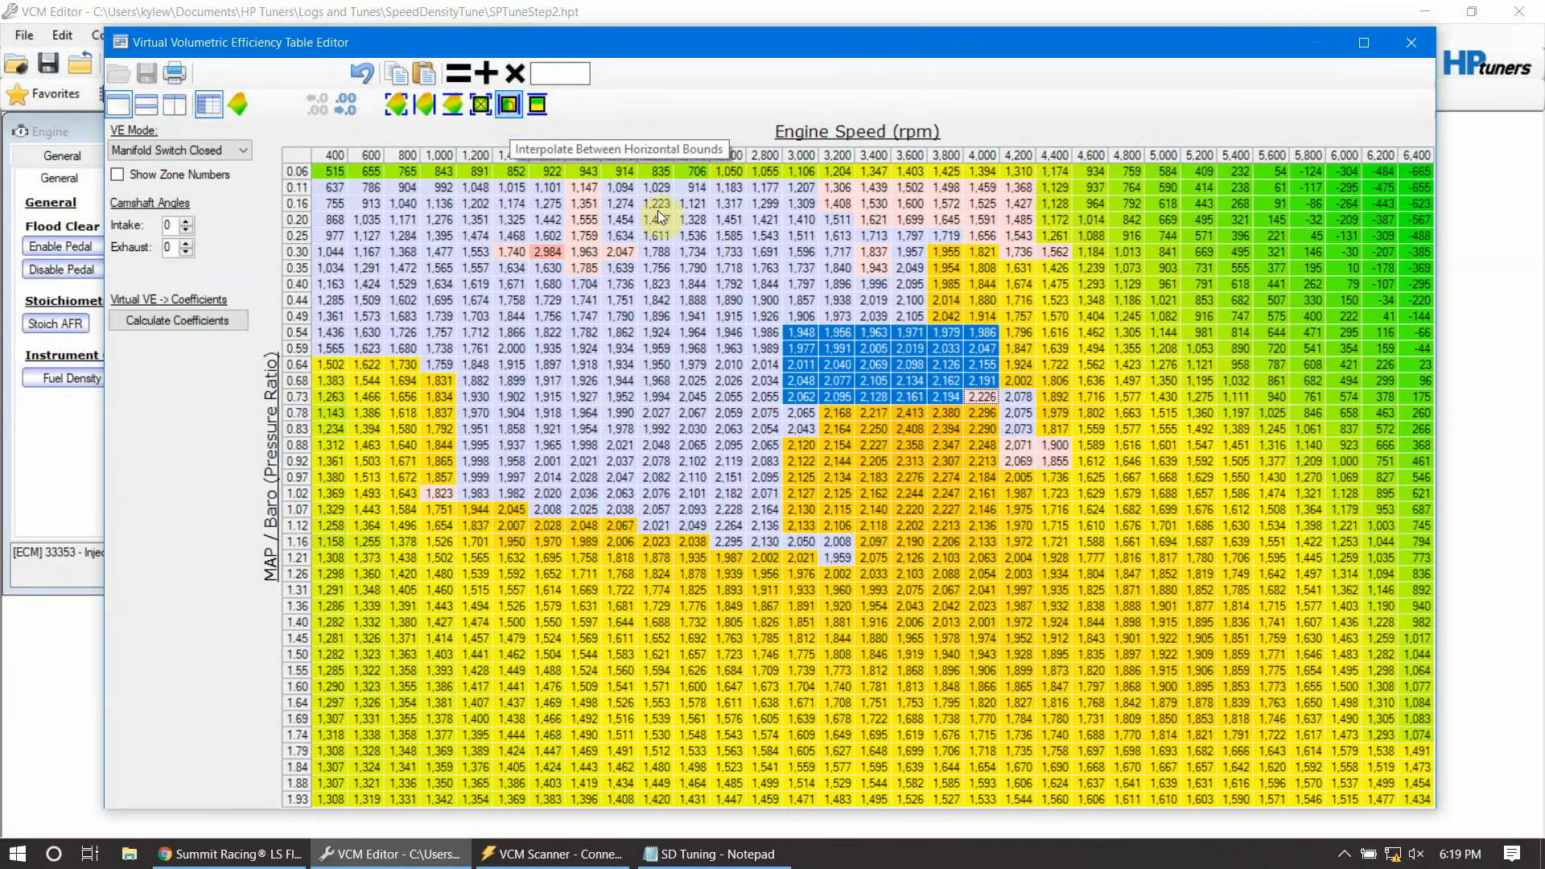
Step: Interpolate between vertical bounds the 3,000 rpm cells from 0.83 to 1.16 and the 3,800 to 4,000 rpm cells from 0.25 to 0.54
left_click(739, 425)
left_click_drag(802, 426, 819, 537)
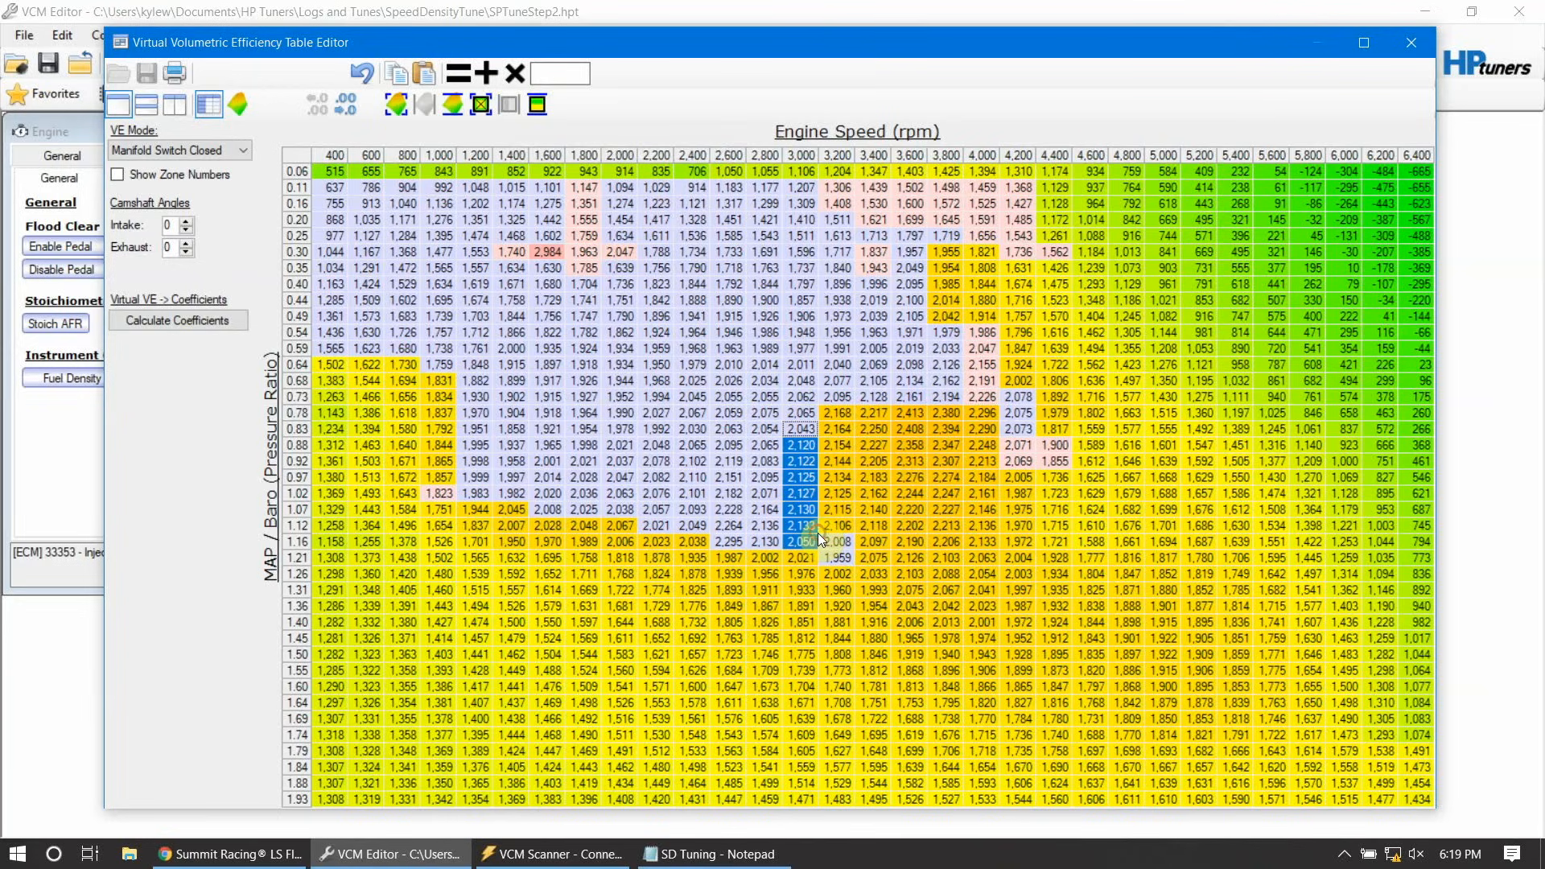
left_click(535, 111)
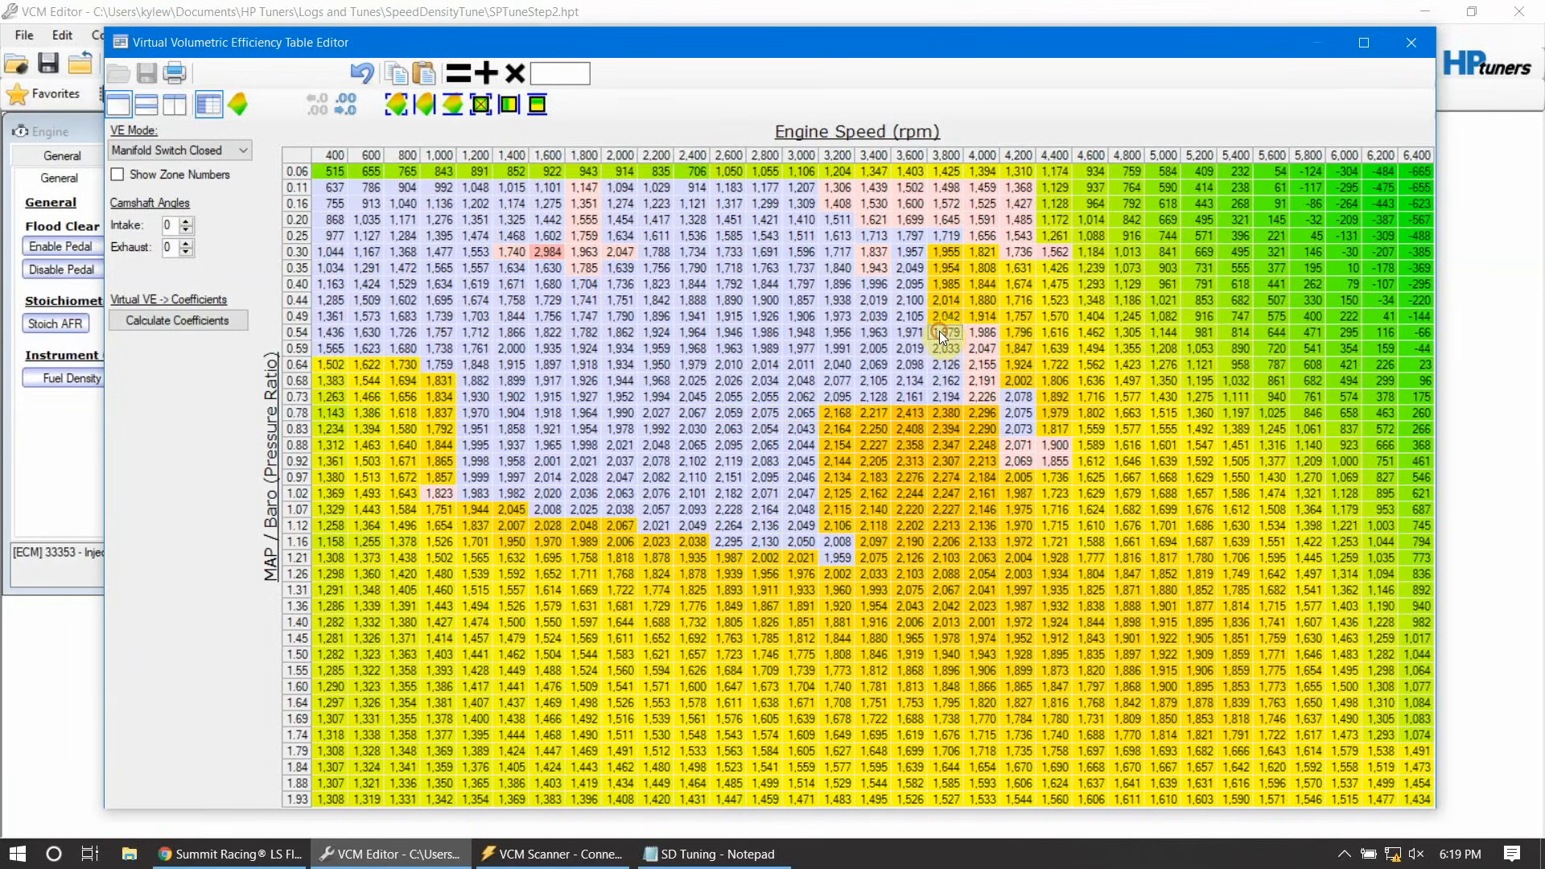
left_click_drag(939, 331, 998, 242)
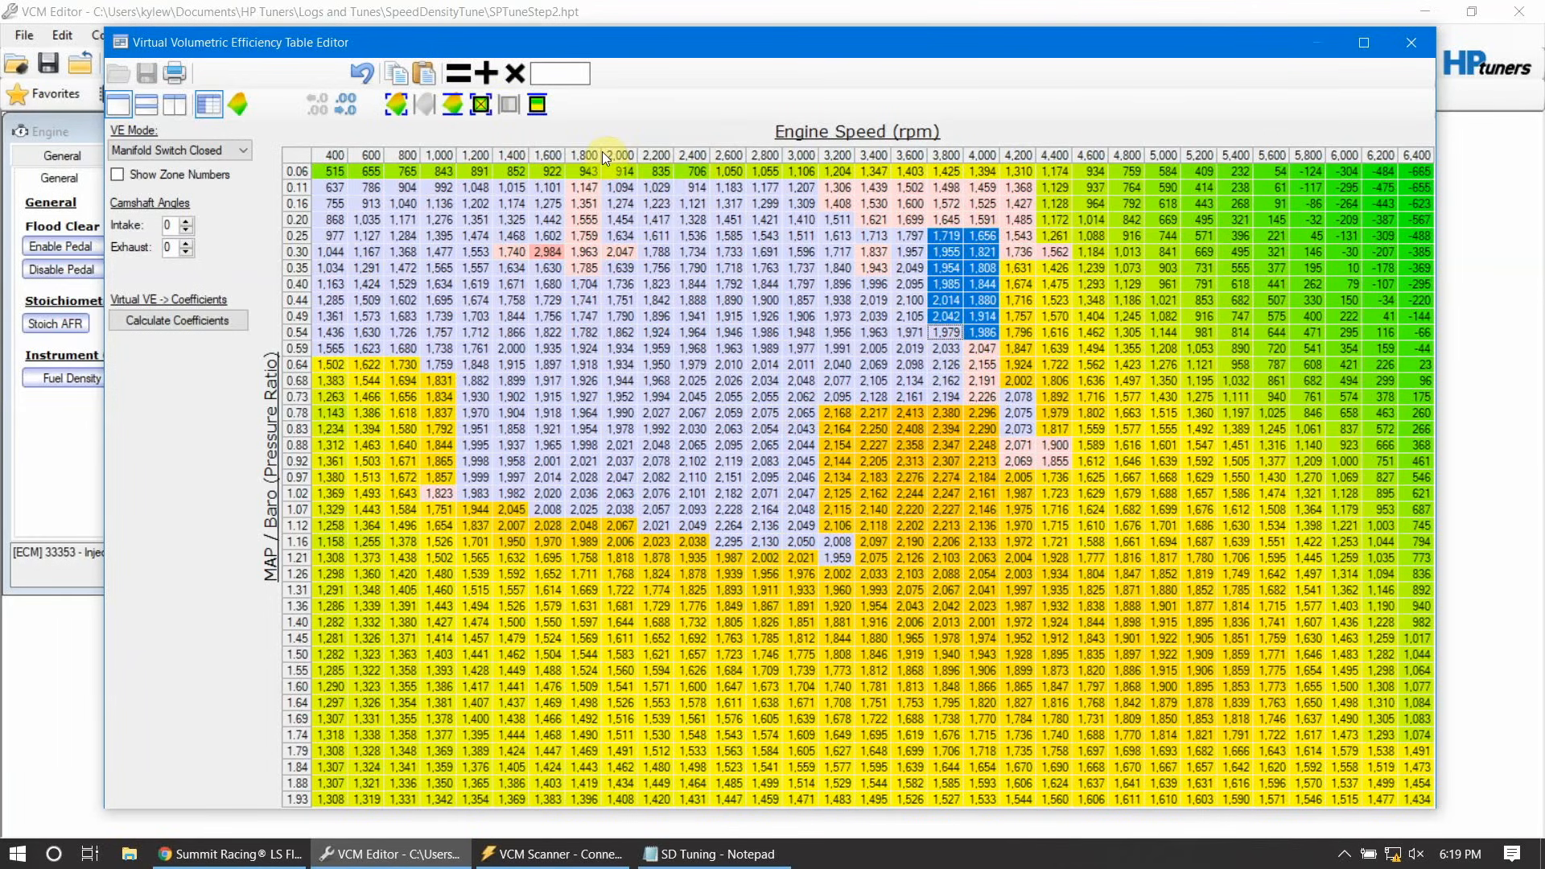
left_click(548, 101)
Step: Copy the entire Manifold Switch Closed table into the Manifold Switch Open mode, calculating the coefficients for both modes
left_click(298, 161)
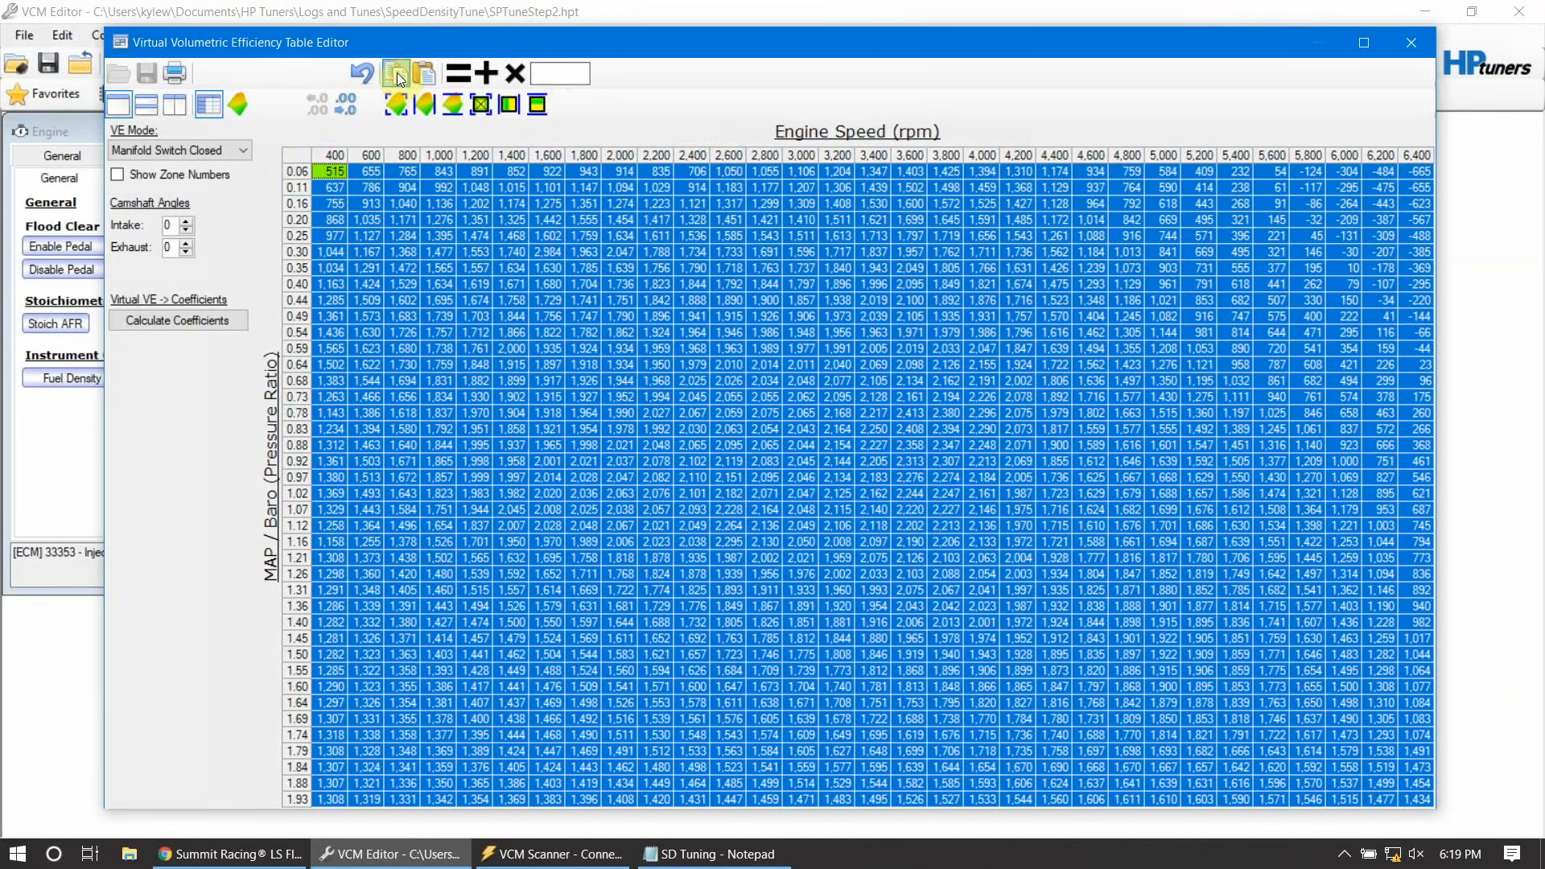
left_click(194, 319)
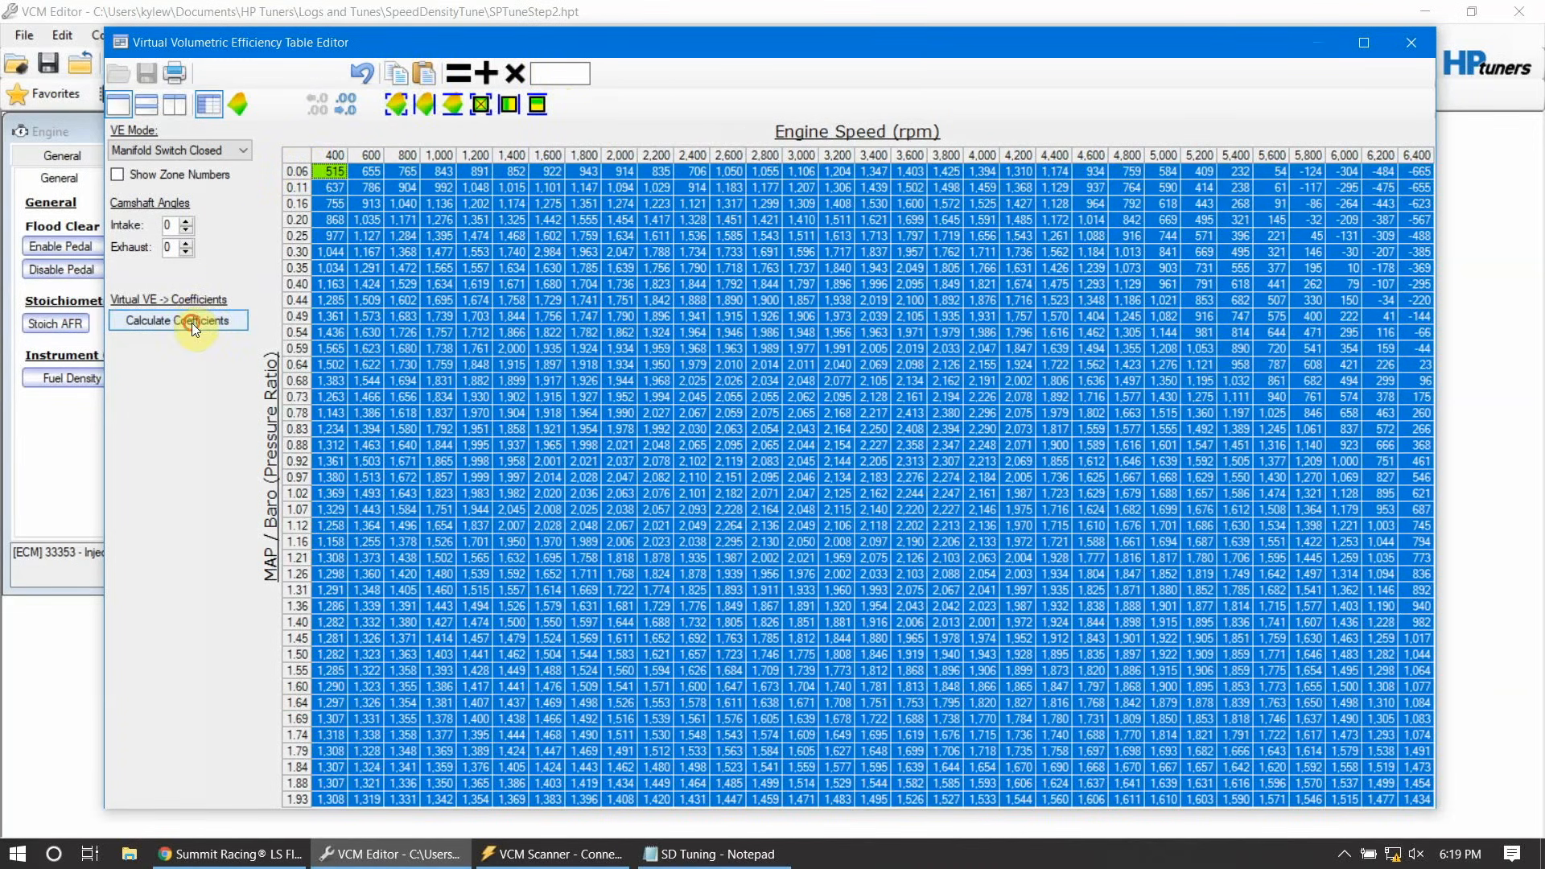
left_click(218, 151)
left_click(224, 206)
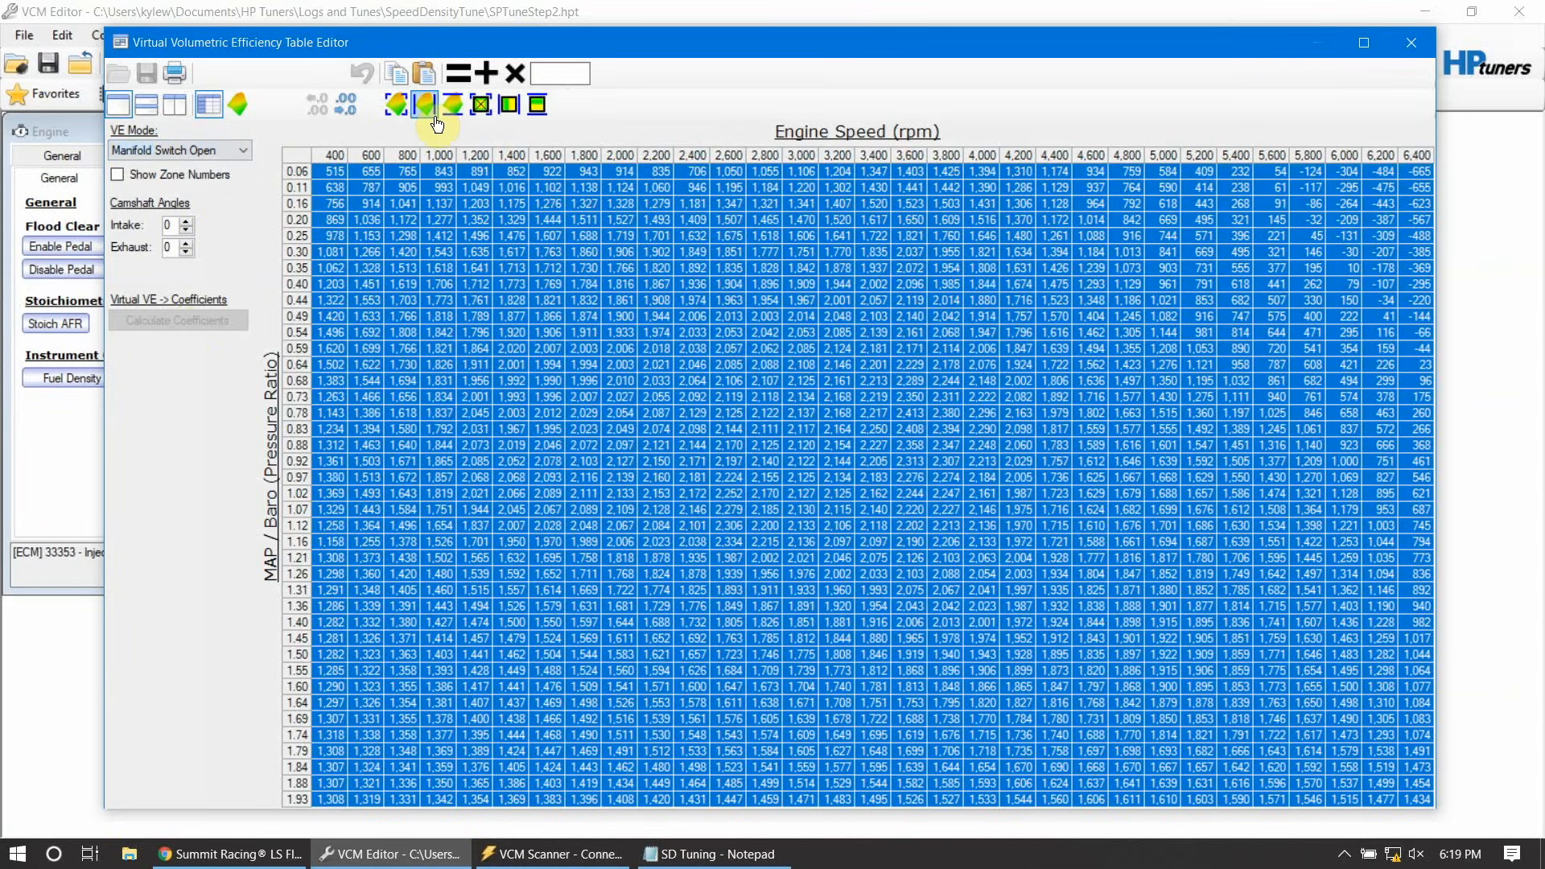
left_click(431, 113)
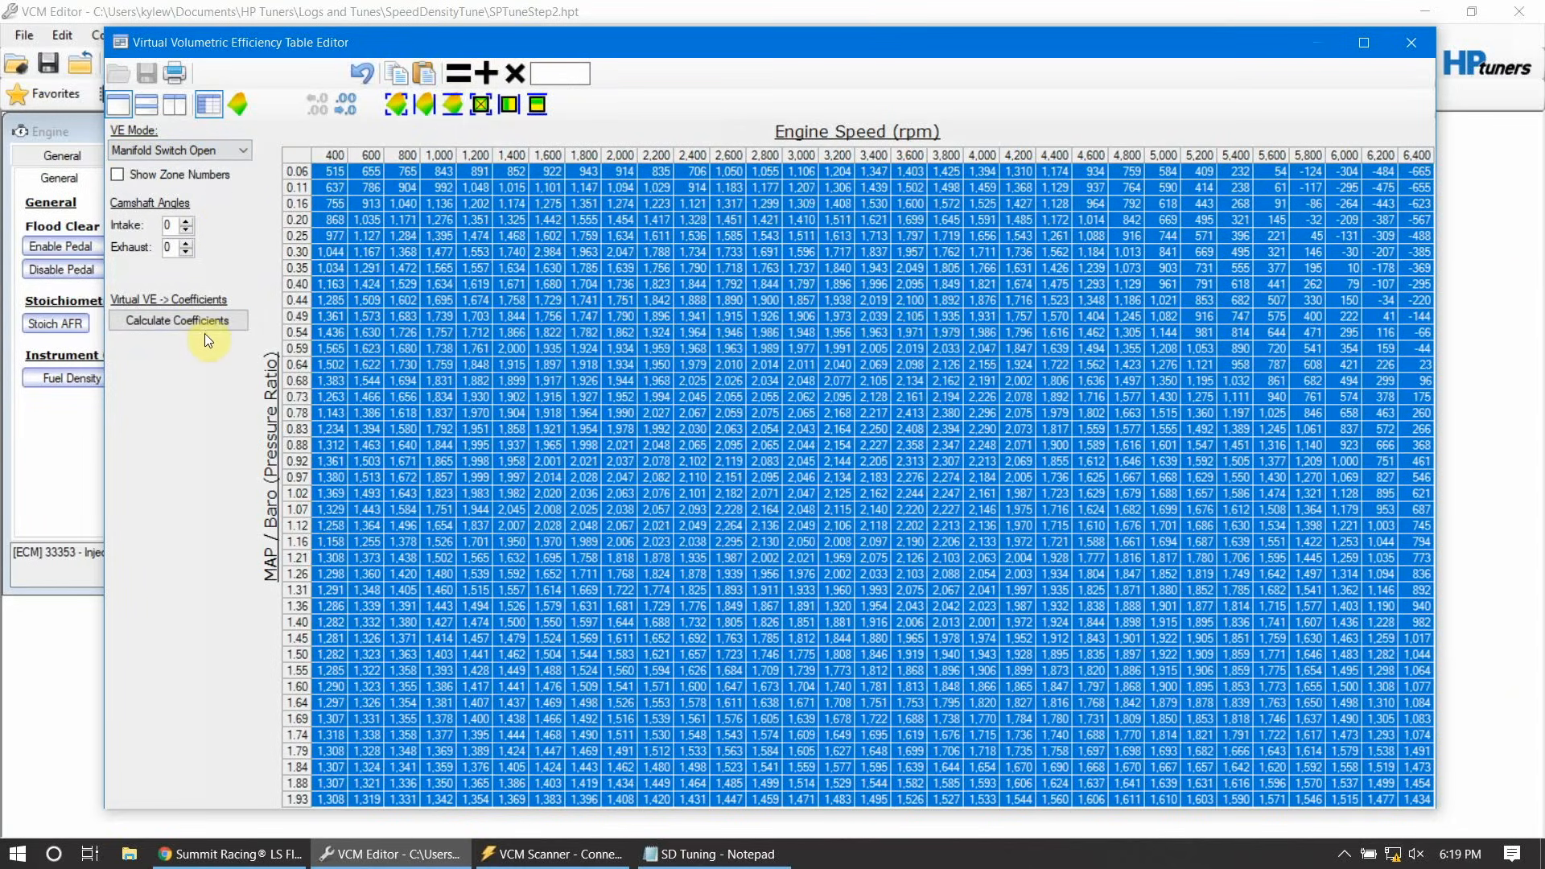
left_click(205, 327)
left_click(1423, 39)
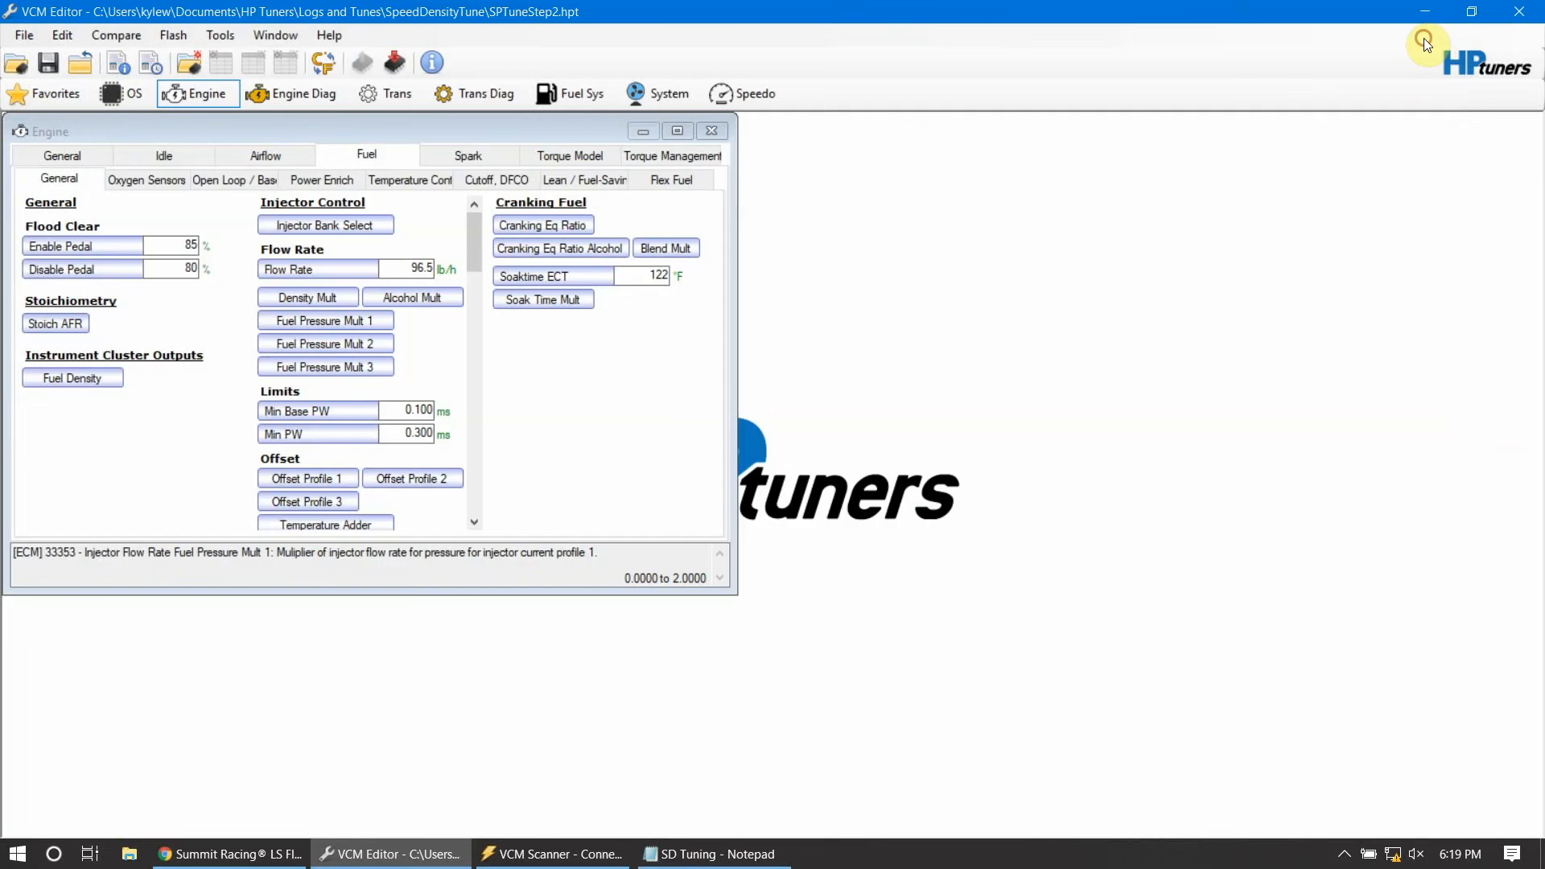
Step: Save the tune as SPTuneStep3 in the SpeedDensityTune folder, replacing the existing file
left_click(24, 37)
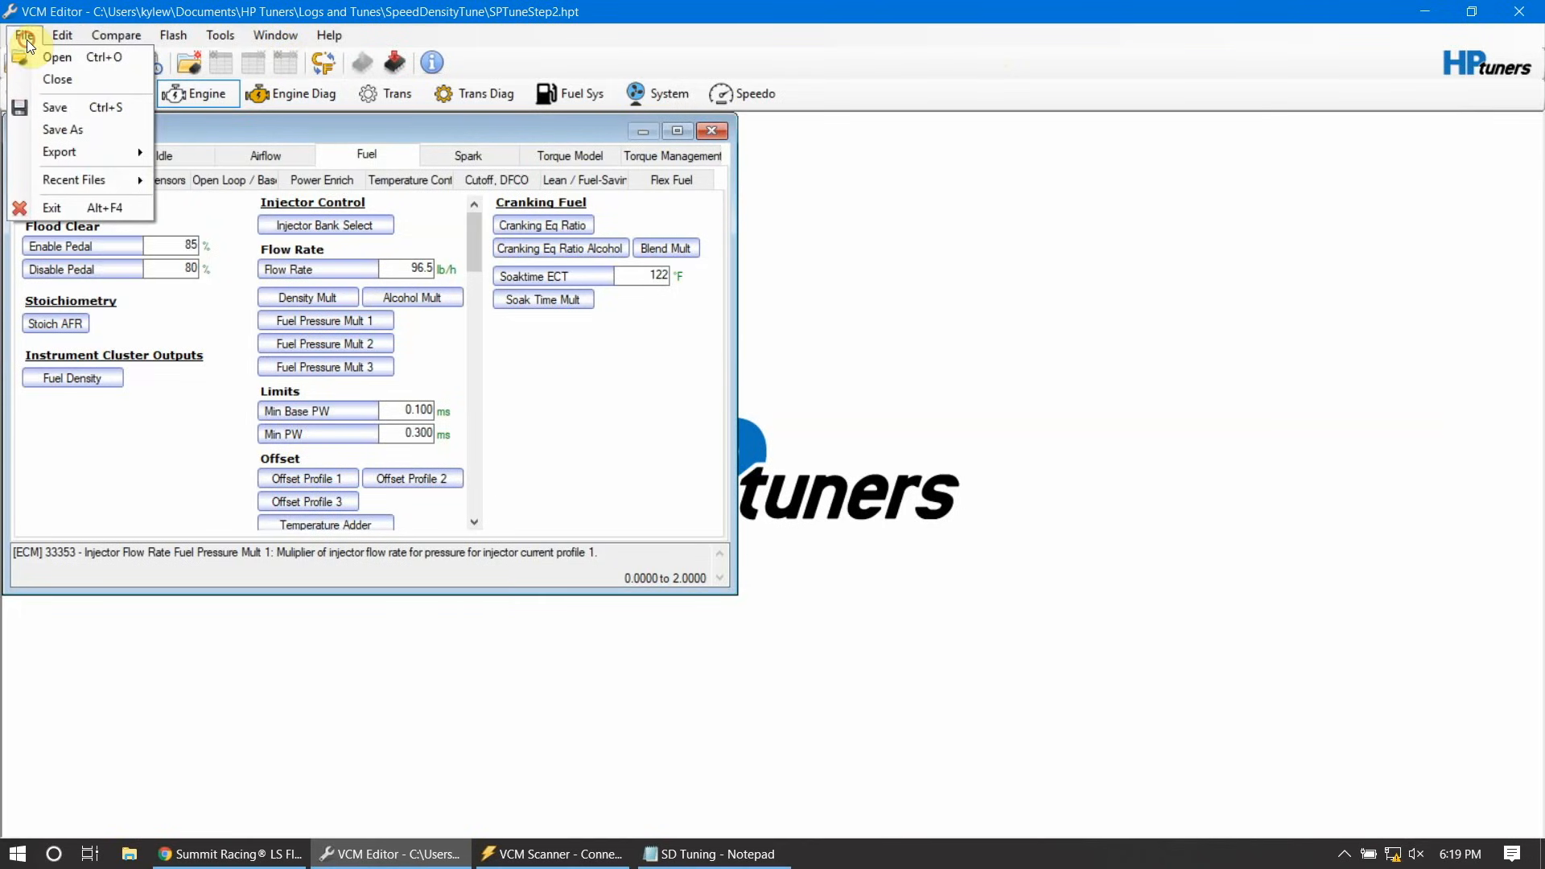
left_click(79, 134)
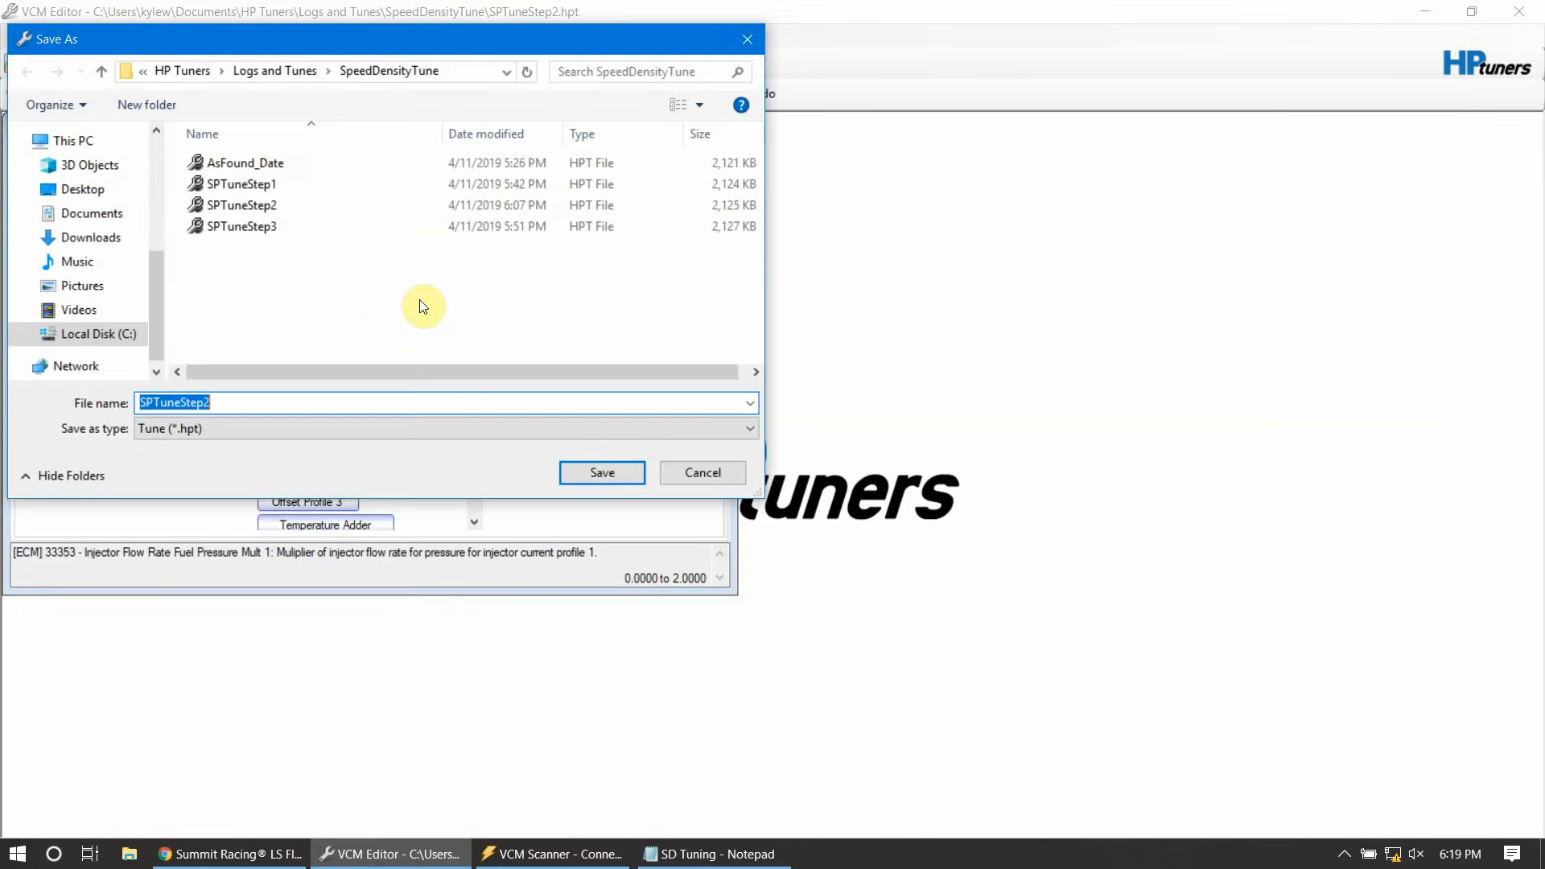
double_click(273, 224)
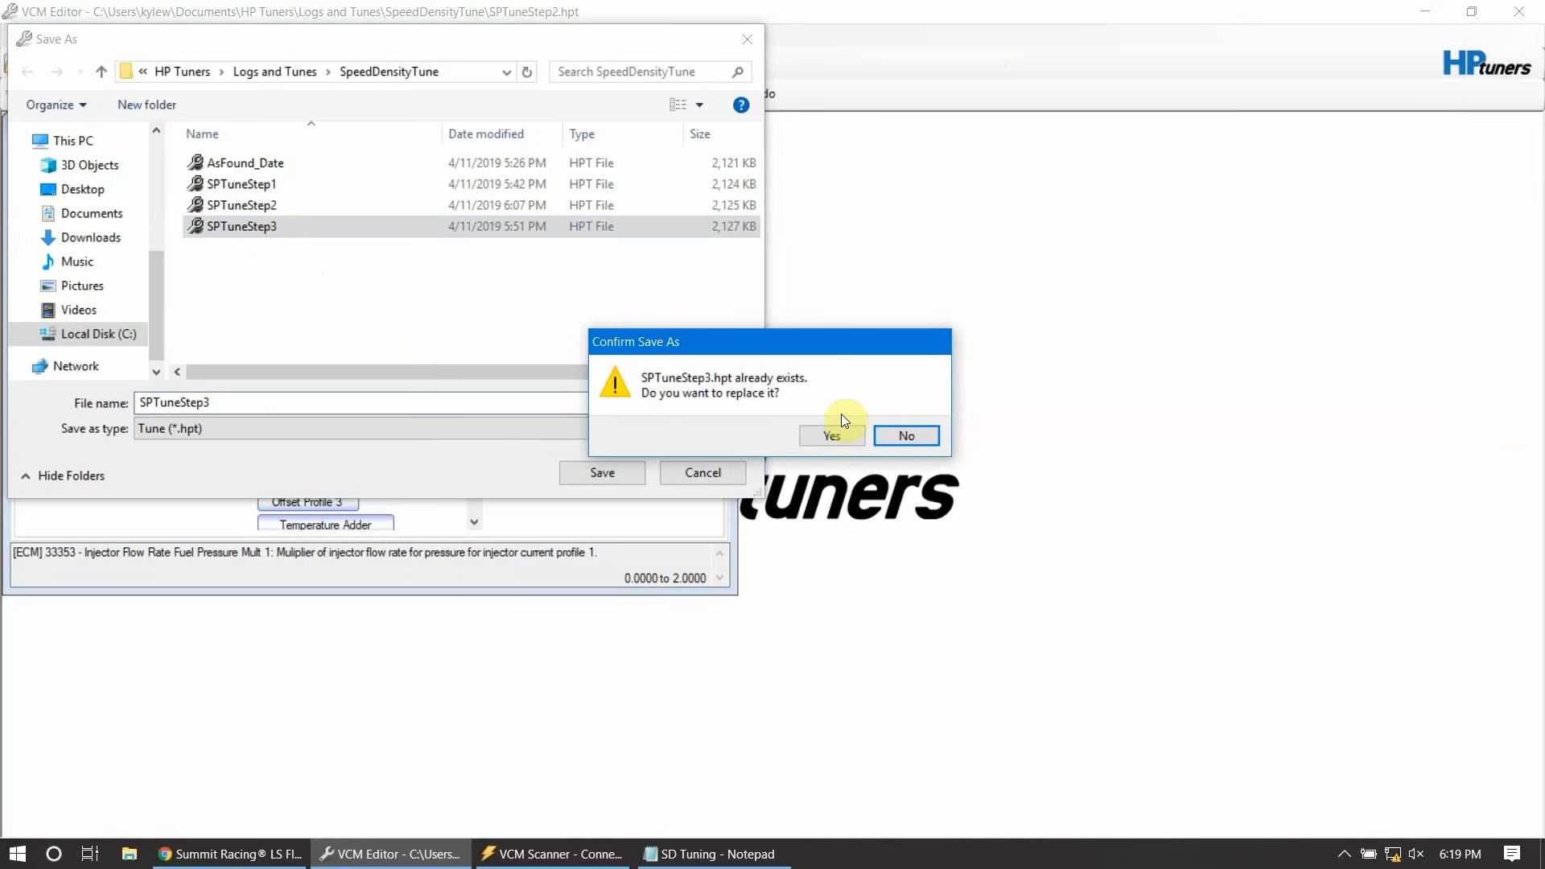
left_click(833, 435)
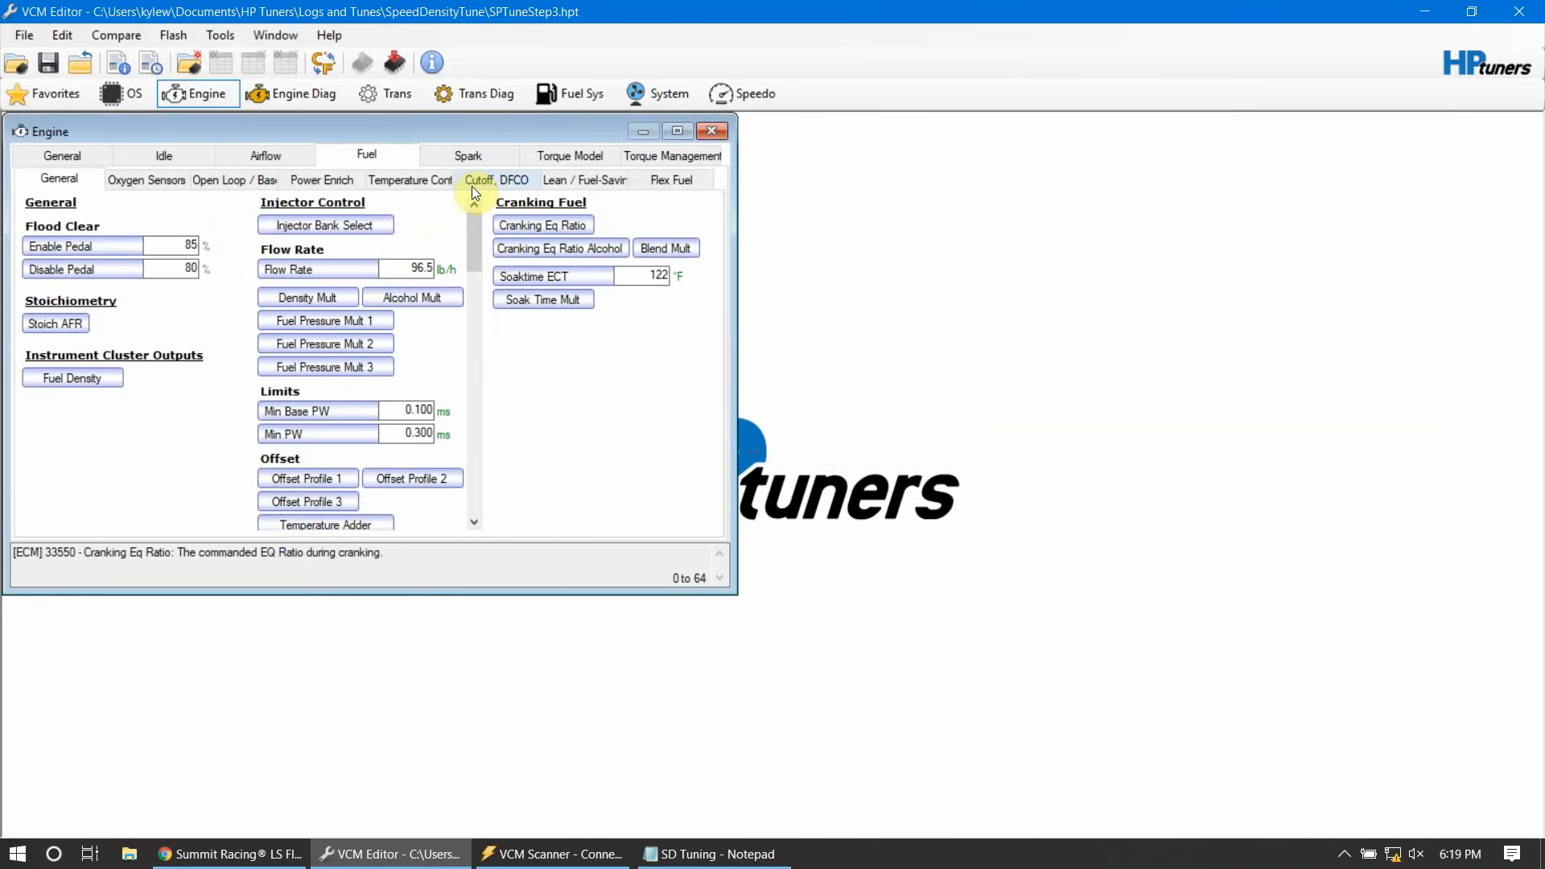
Step: Write the E92 ECM calibration to the vehicle with the T43 TCM set to Do Not Write
left_click(399, 61)
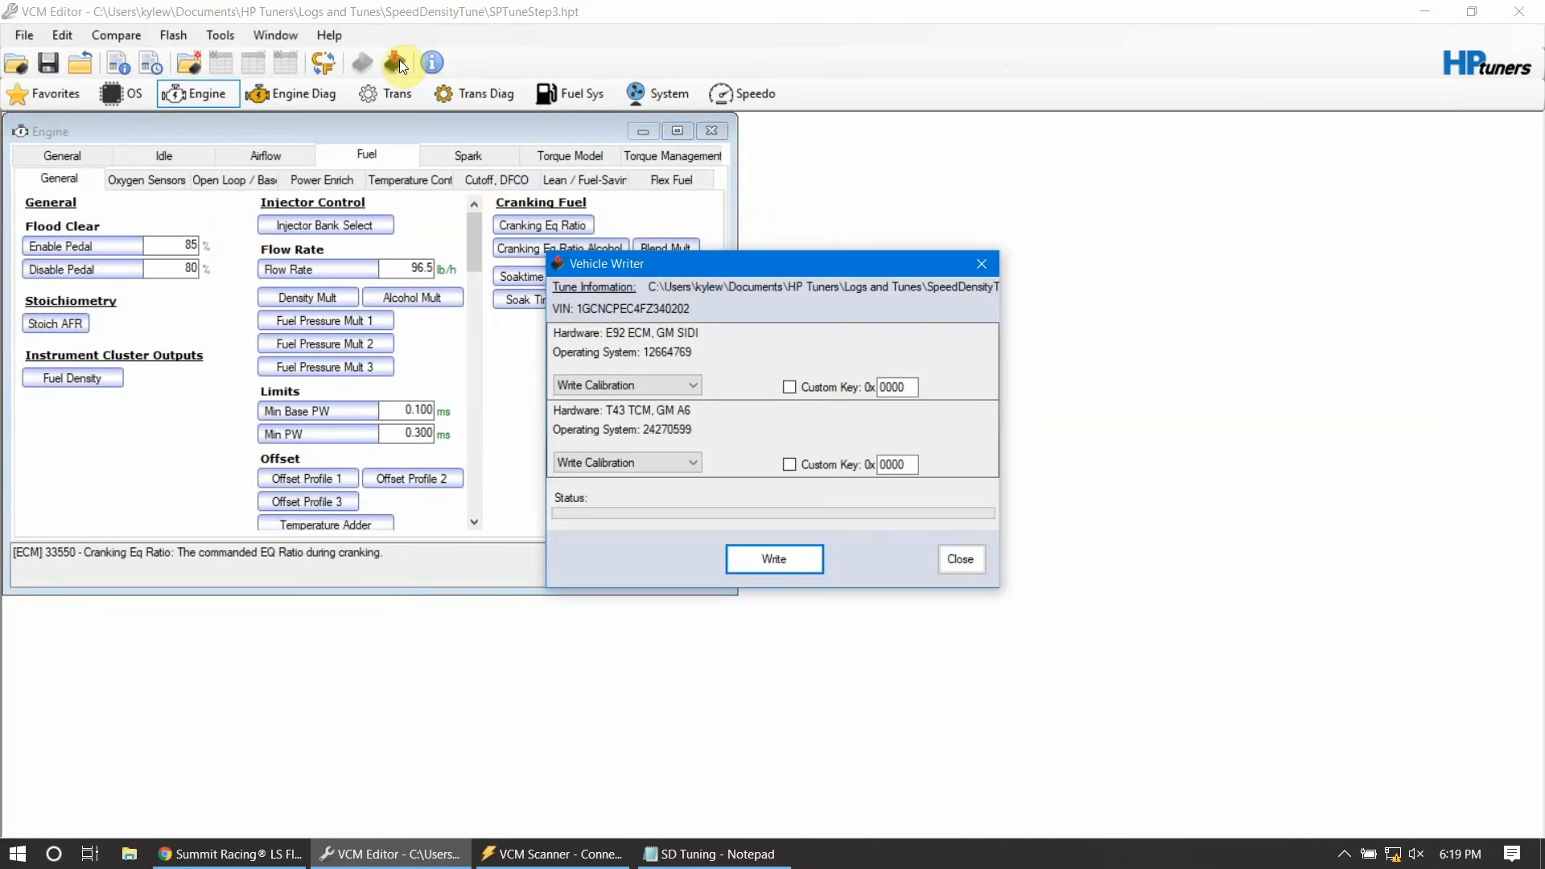
left_click(626, 462)
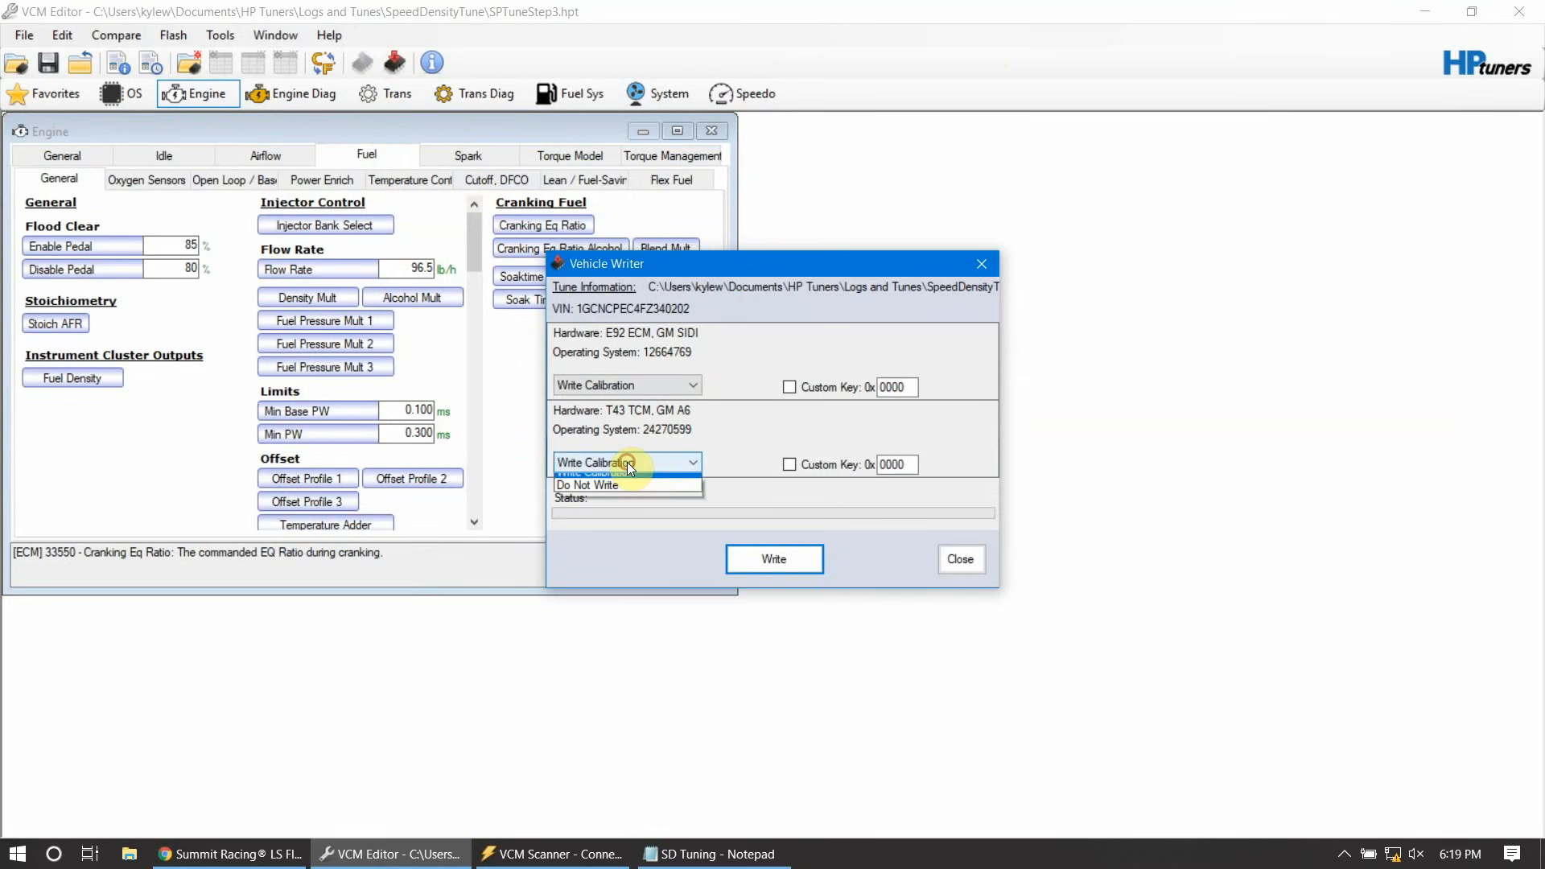
left_click(628, 507)
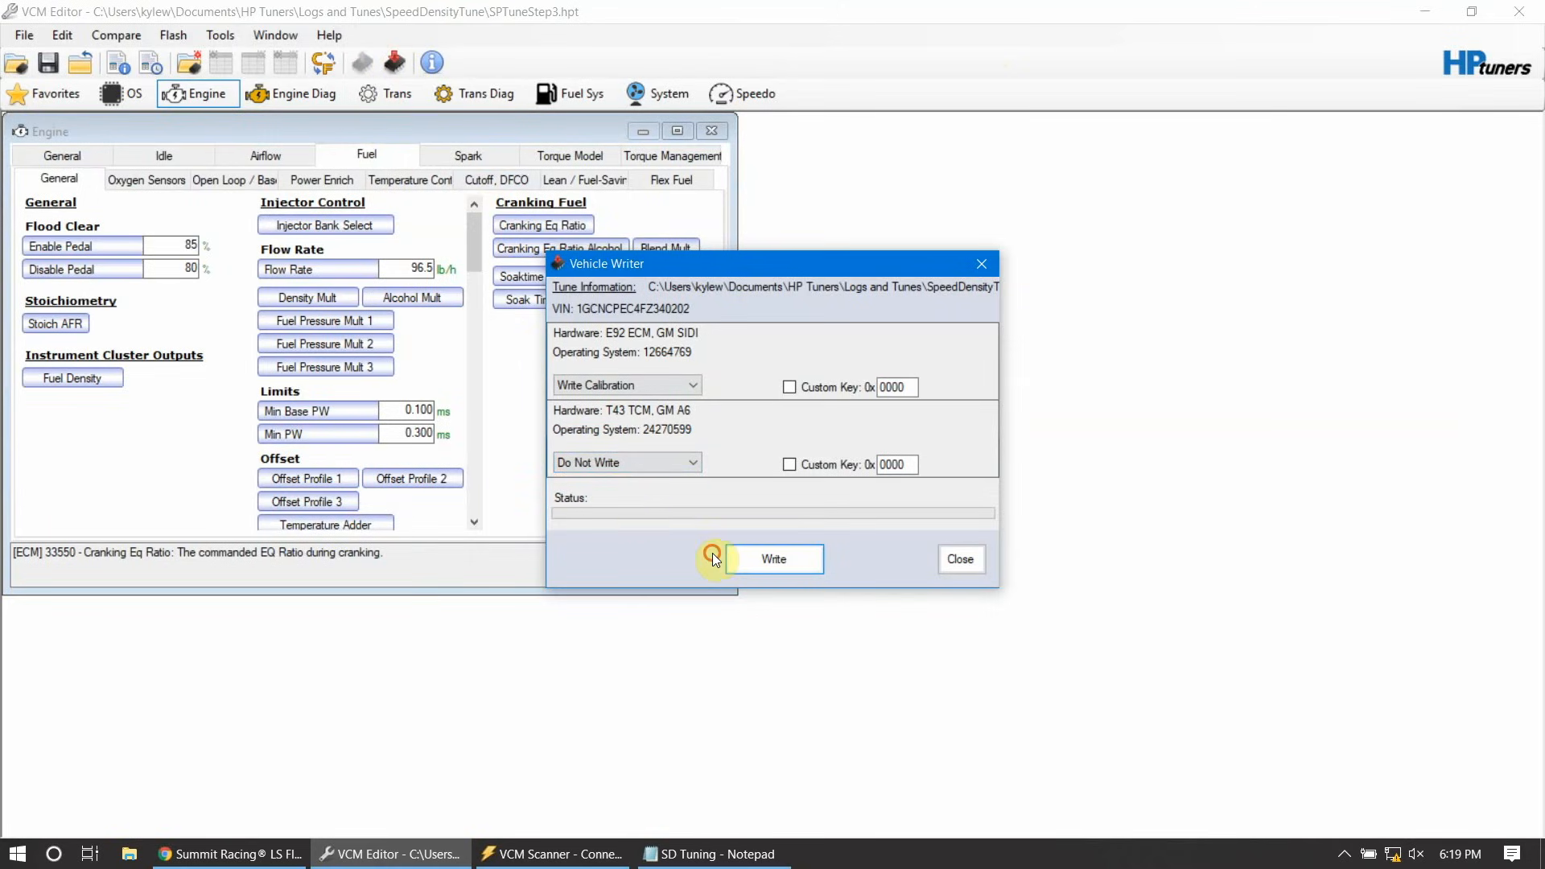
left_click(769, 558)
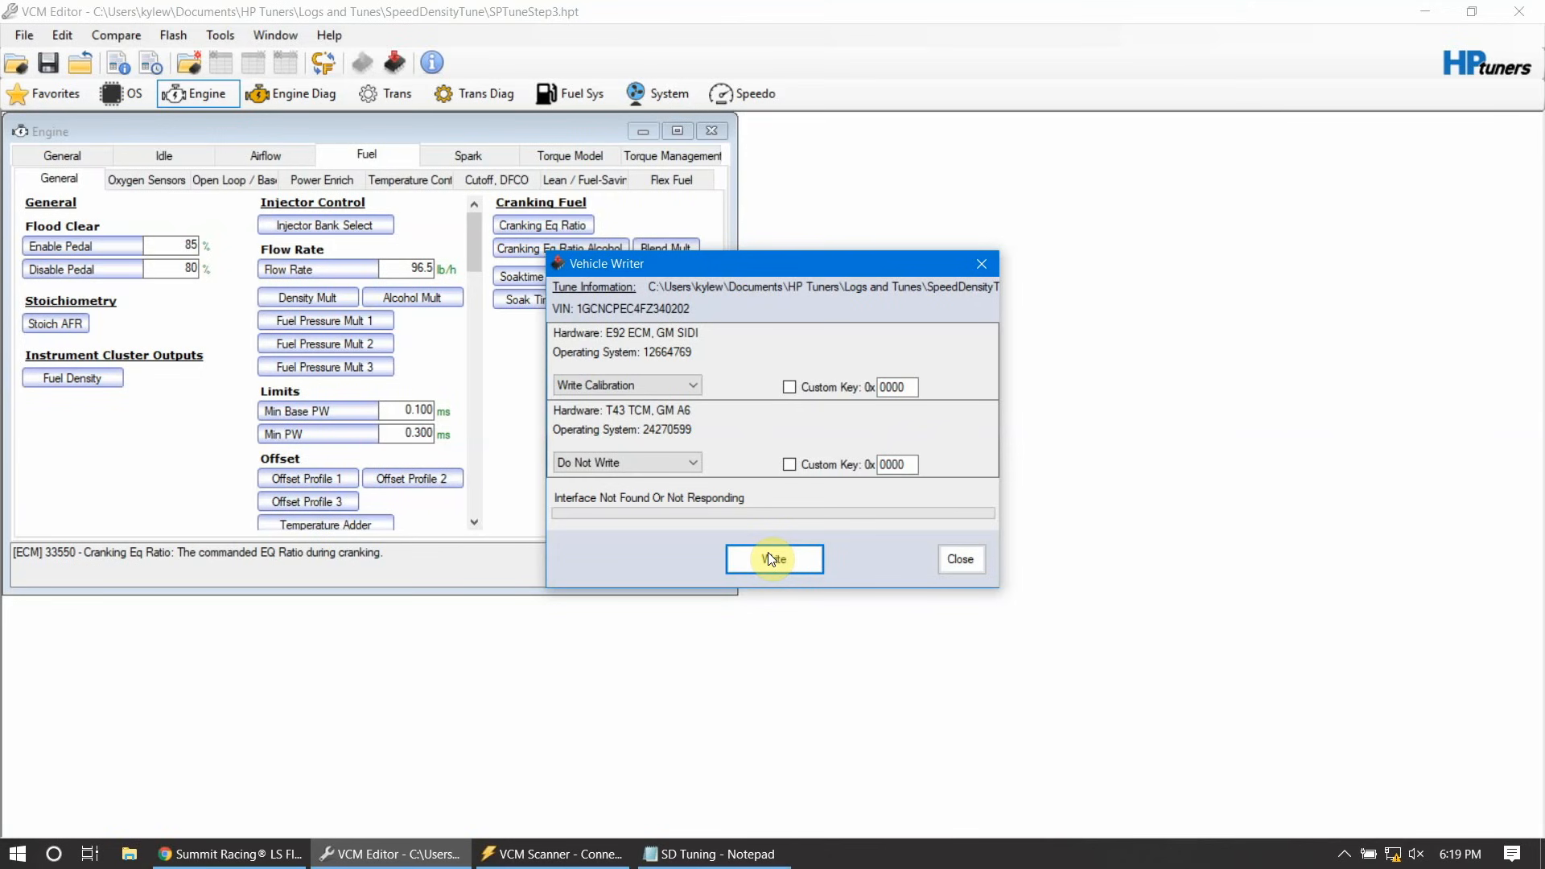
left_click(769, 557)
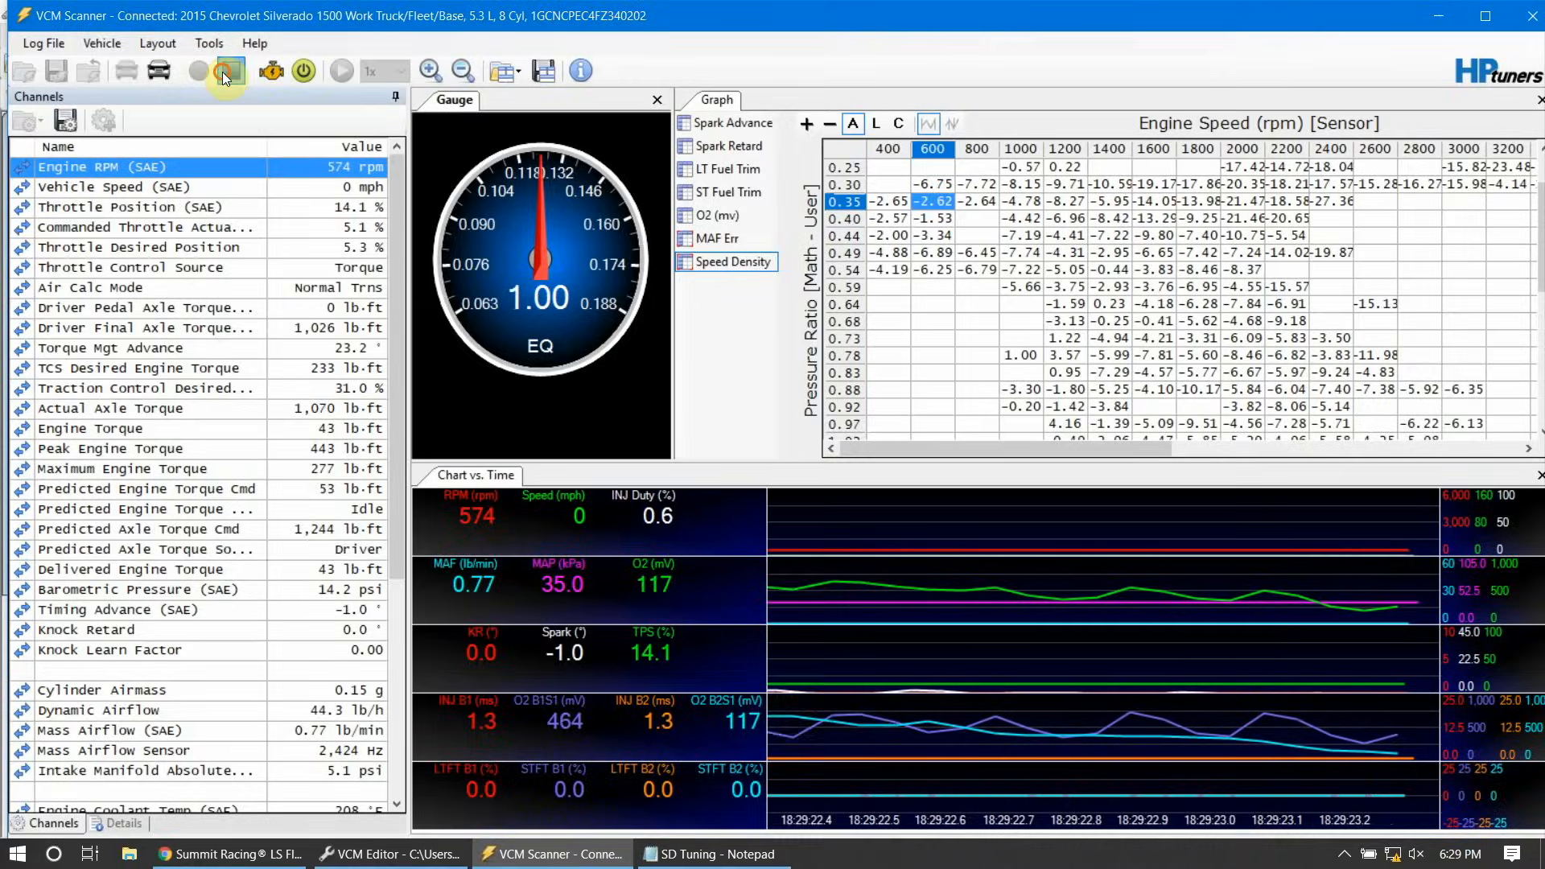
Step: Stop the log recording in VCM Scanner and disconnect from the vehicle
left_click(222, 71)
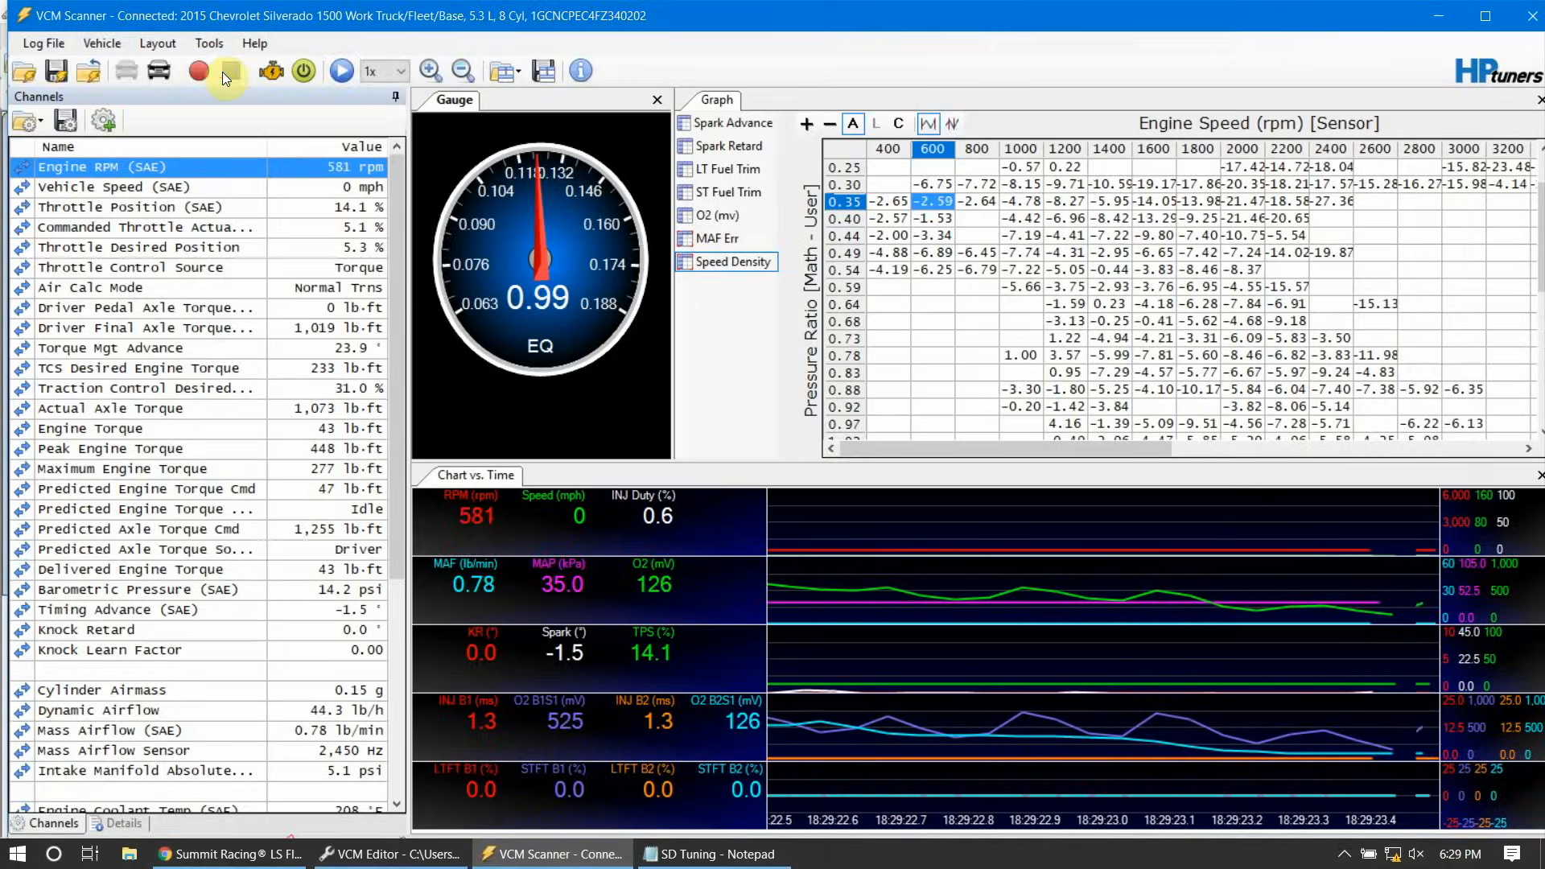
left_click(158, 71)
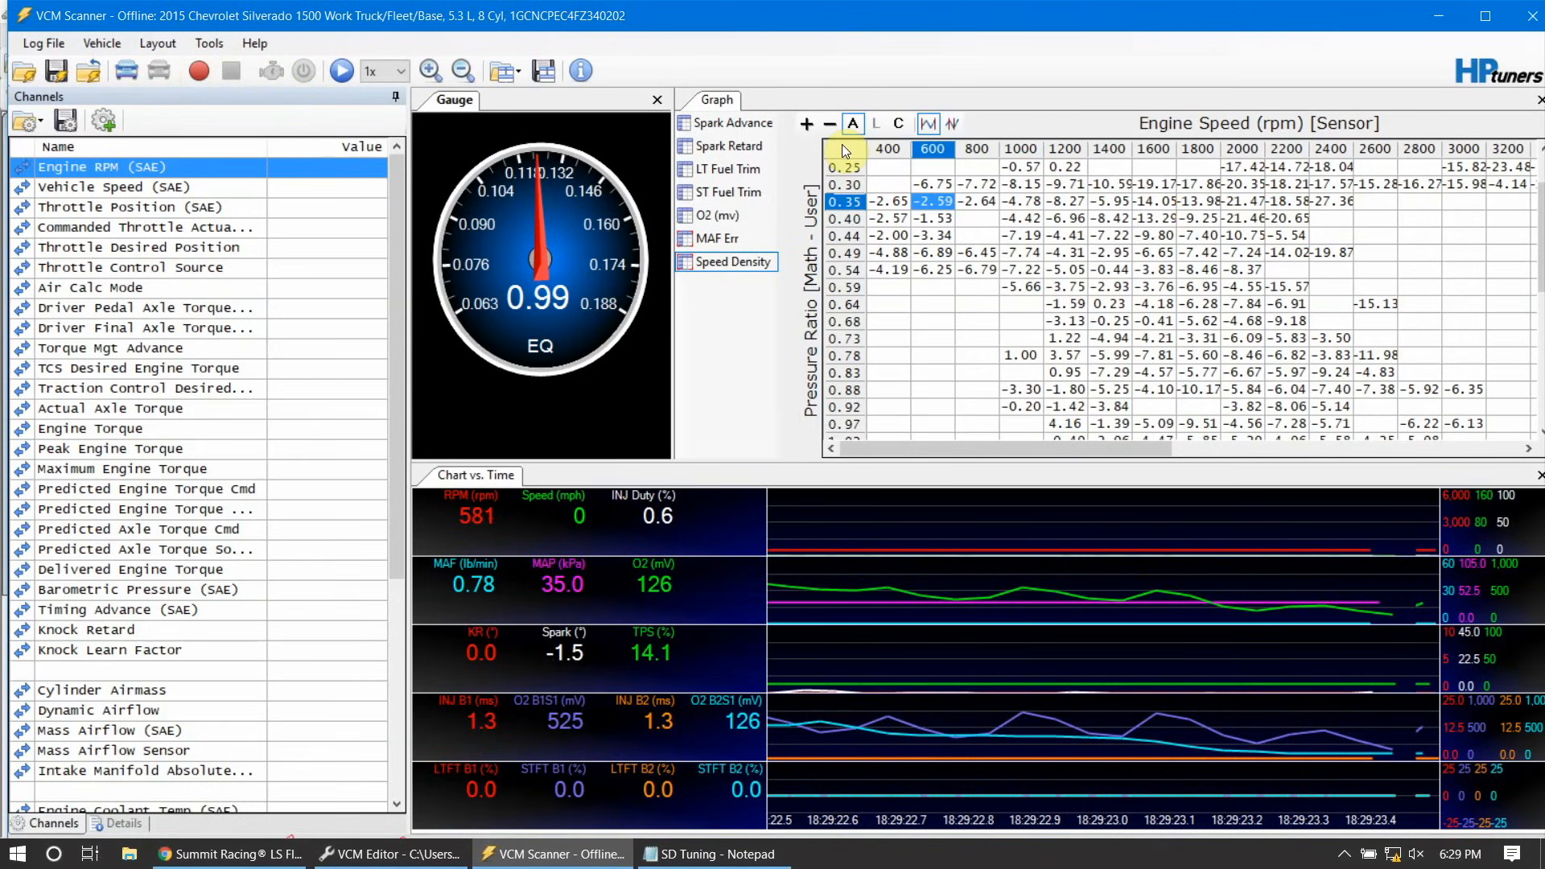
Step: Copy all cells of the logged Speed Density error graph
left_click(842, 150)
right_click(842, 143)
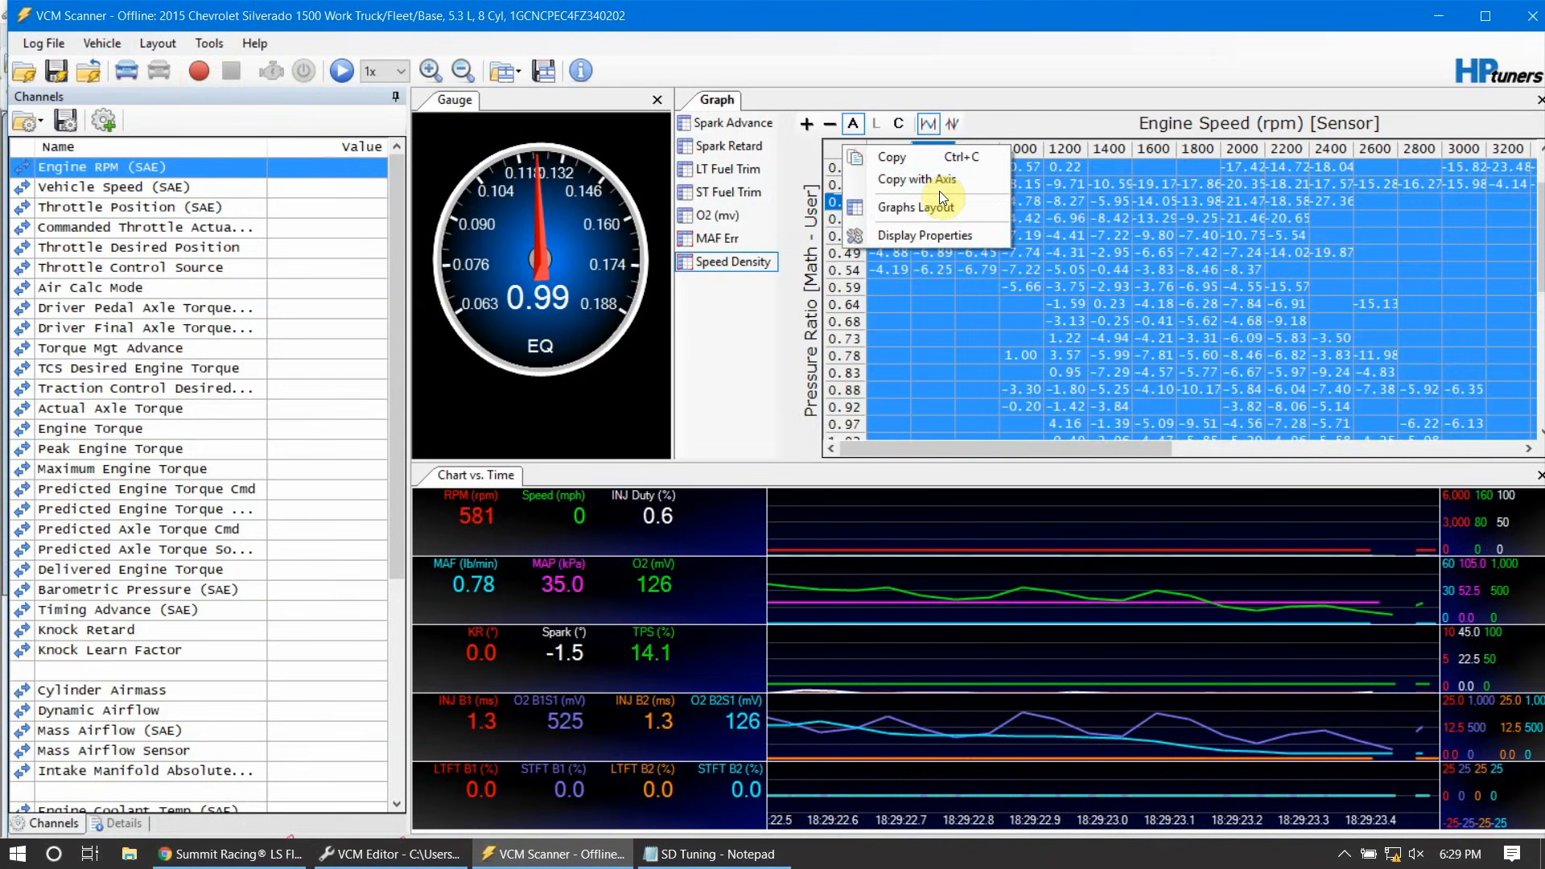
left_click(920, 162)
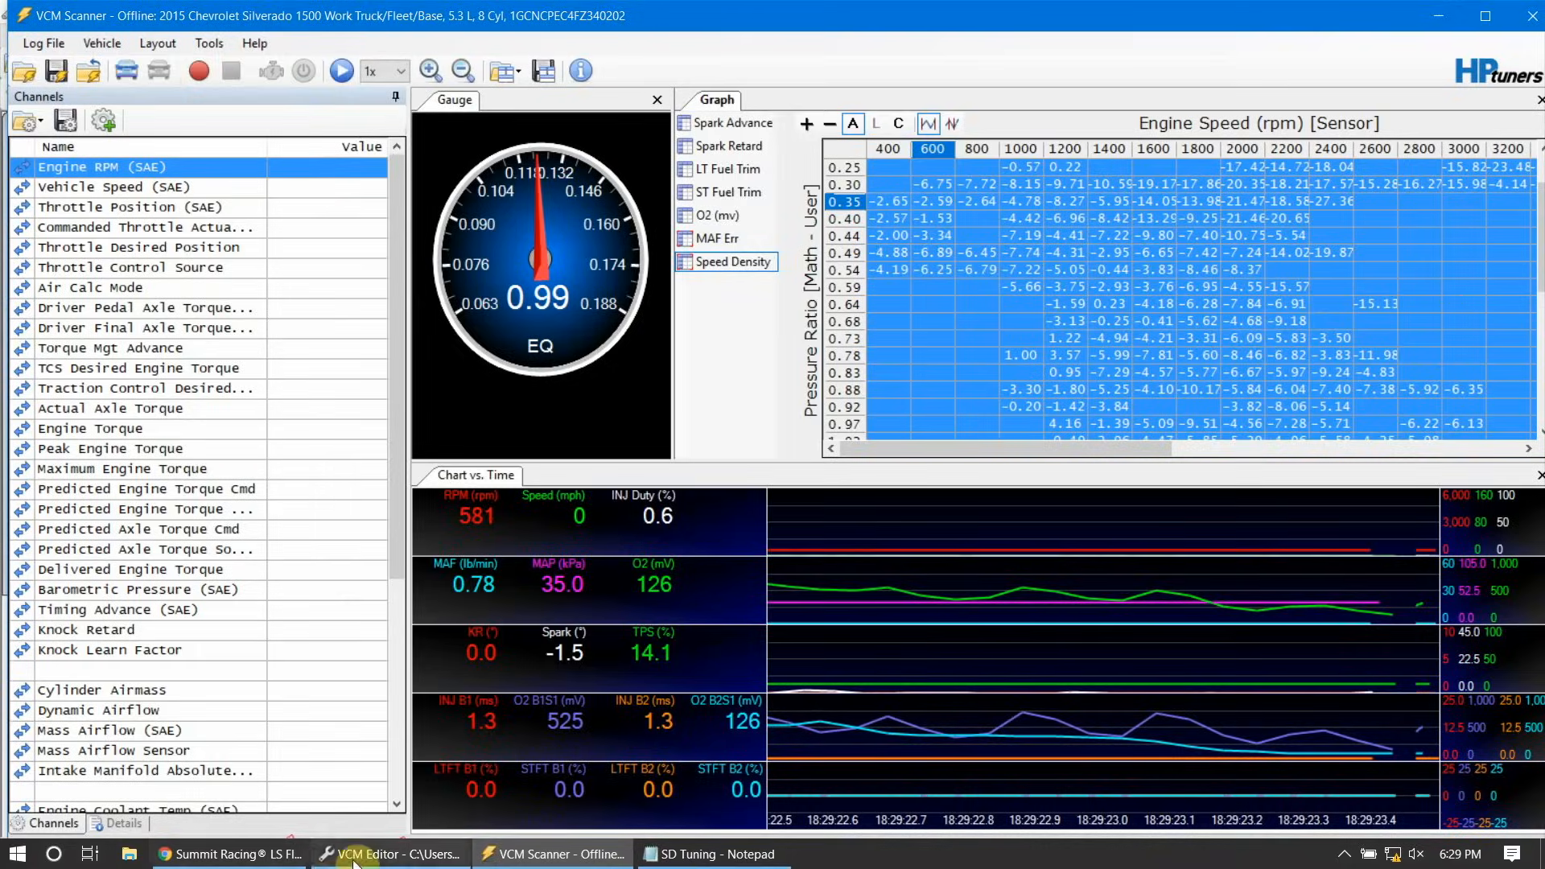
Step: Switch to VCM Editor and apply the copied errors to the whole Virtual Volumetric Efficiency table with Paste Special Multiply by % - Half
left_click(390, 854)
left_click(68, 35)
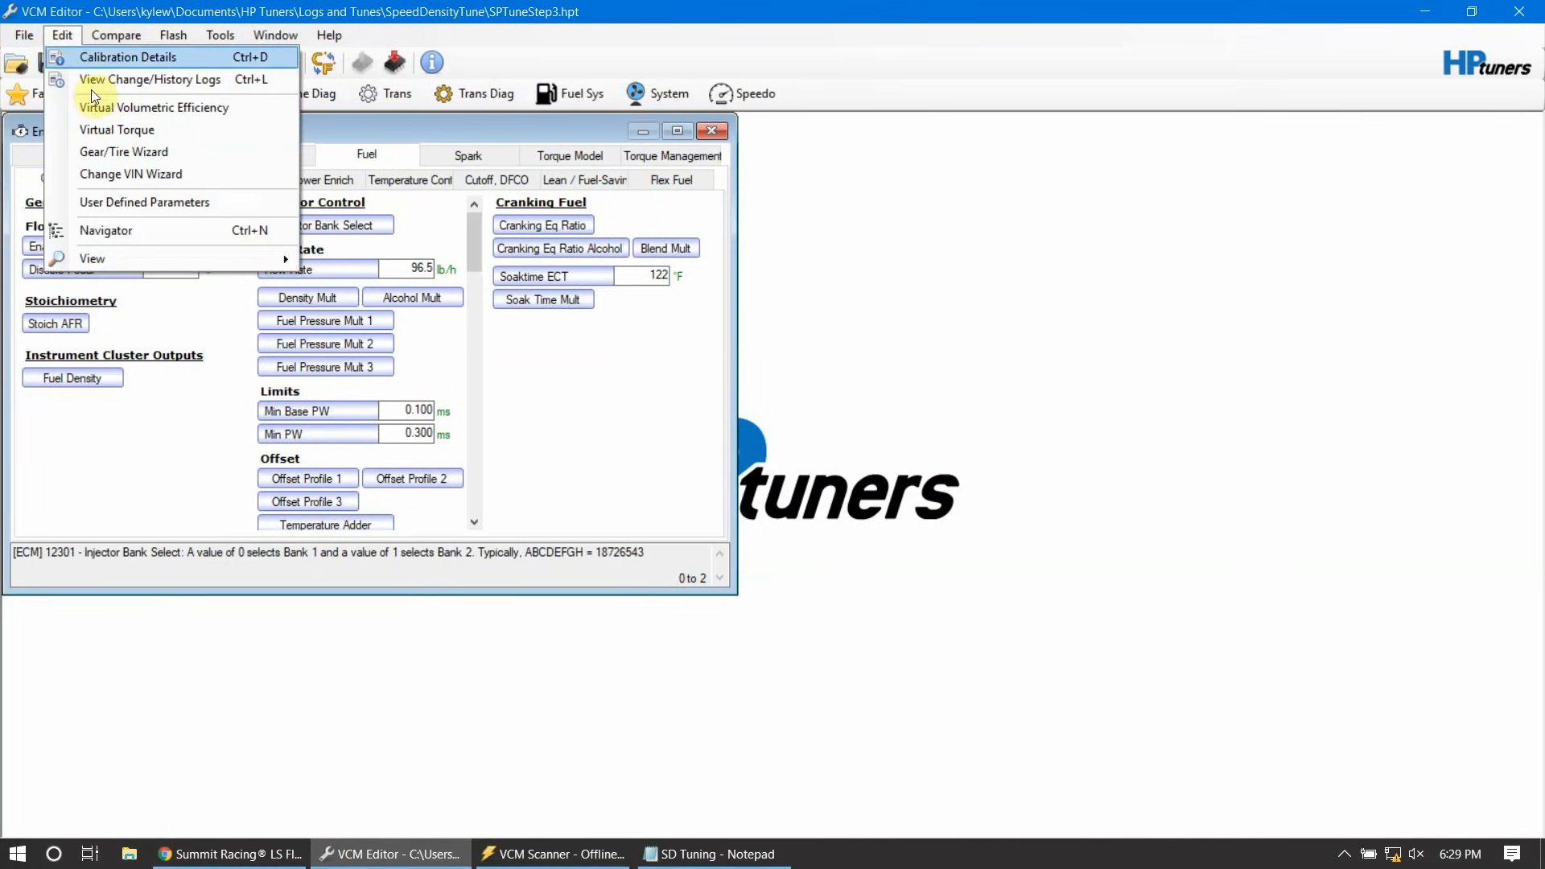
left_click(132, 112)
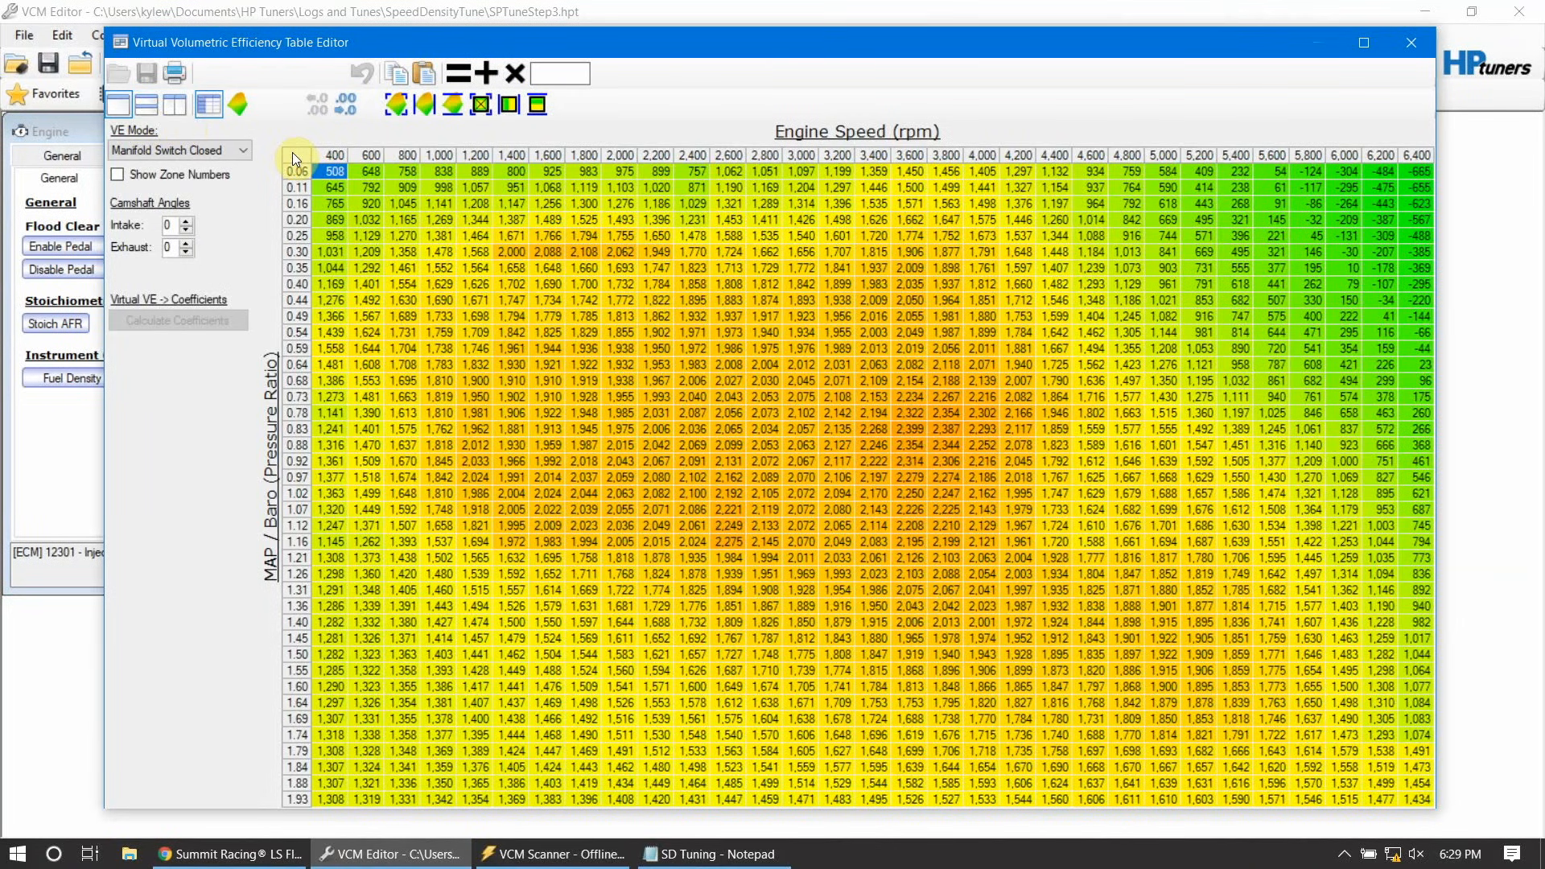
left_click(292, 153)
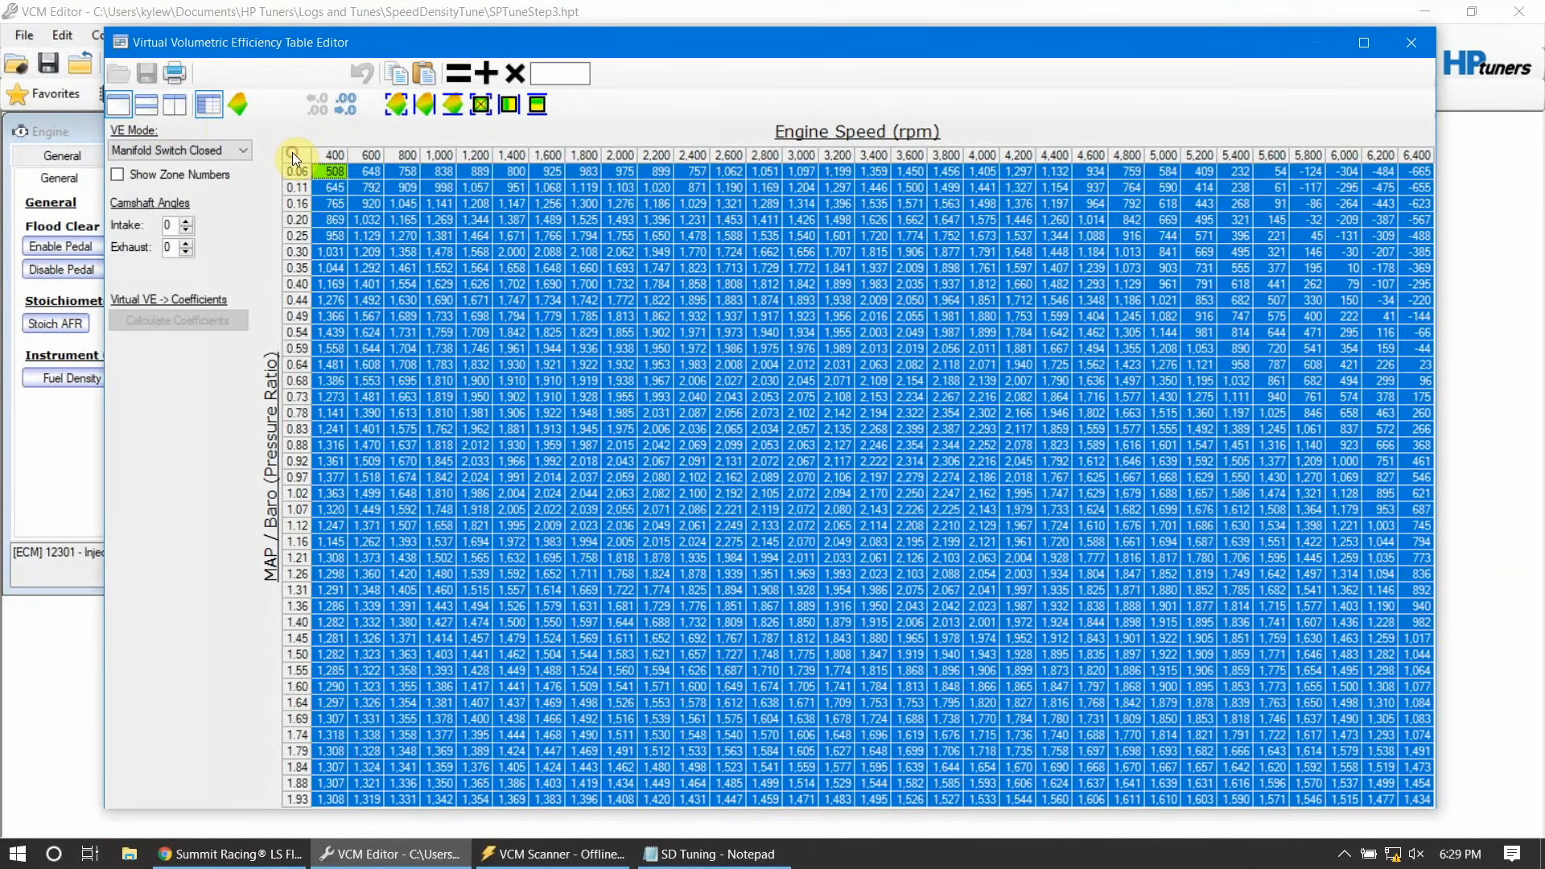
left_click(385, 192)
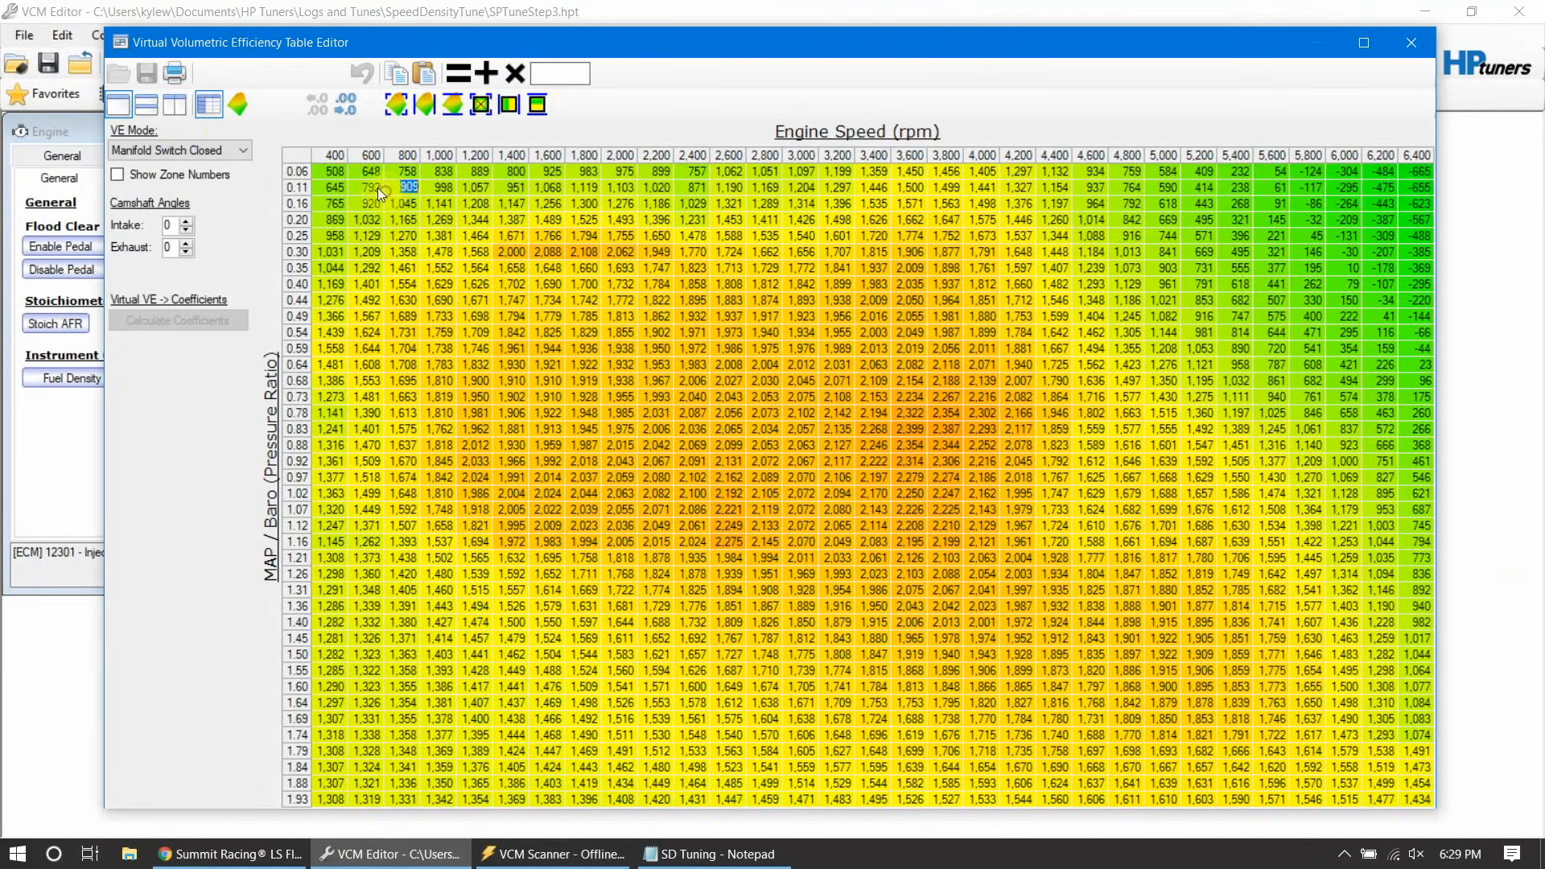
left_click(309, 154)
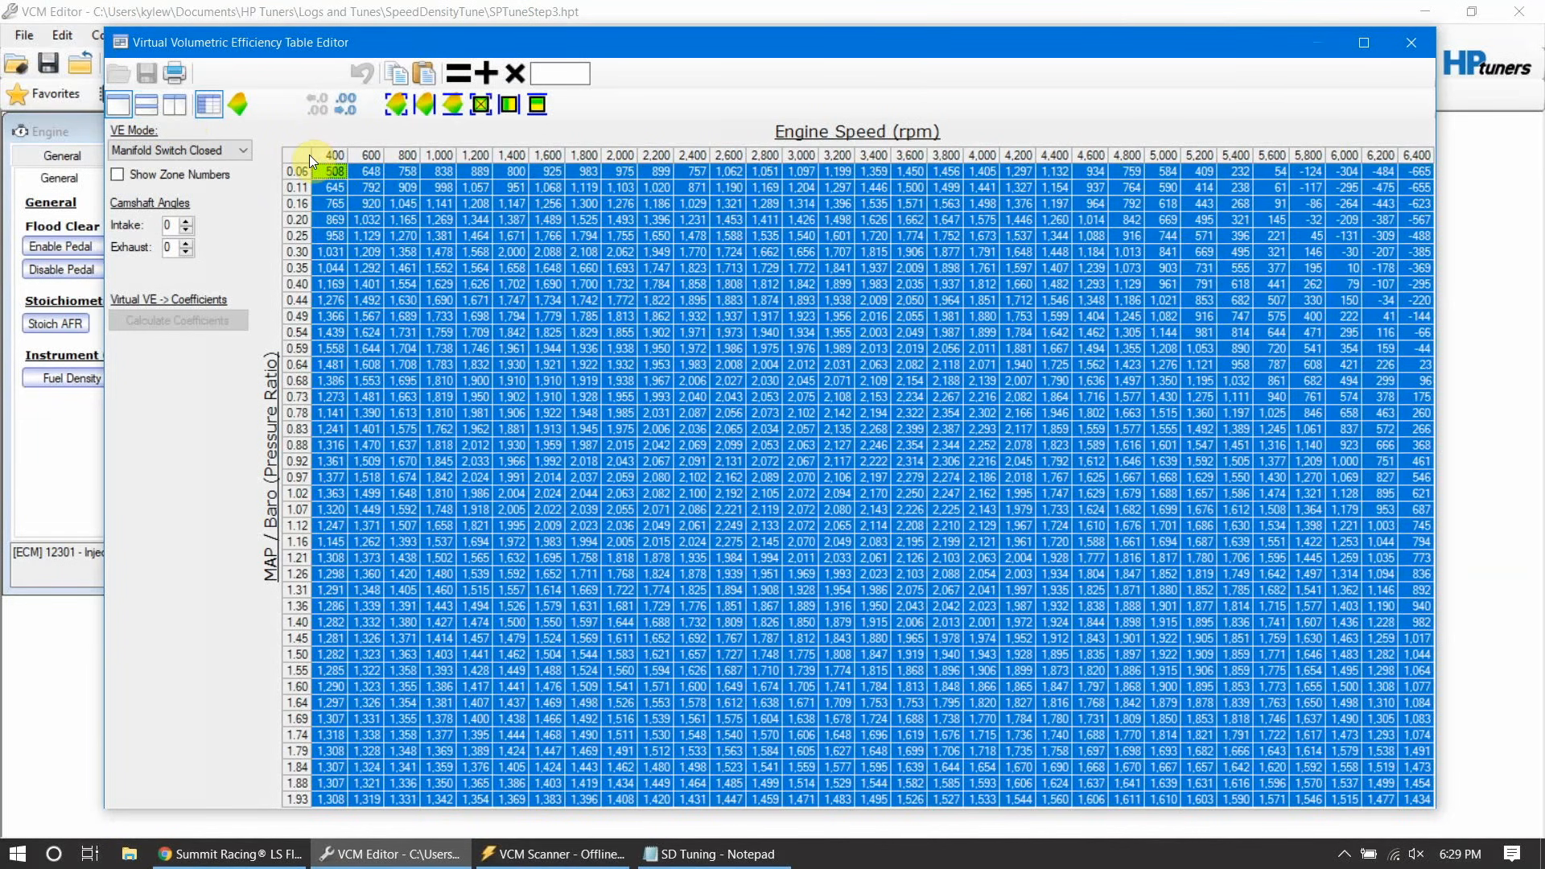
right_click(380, 195)
mouse_move(470, 272)
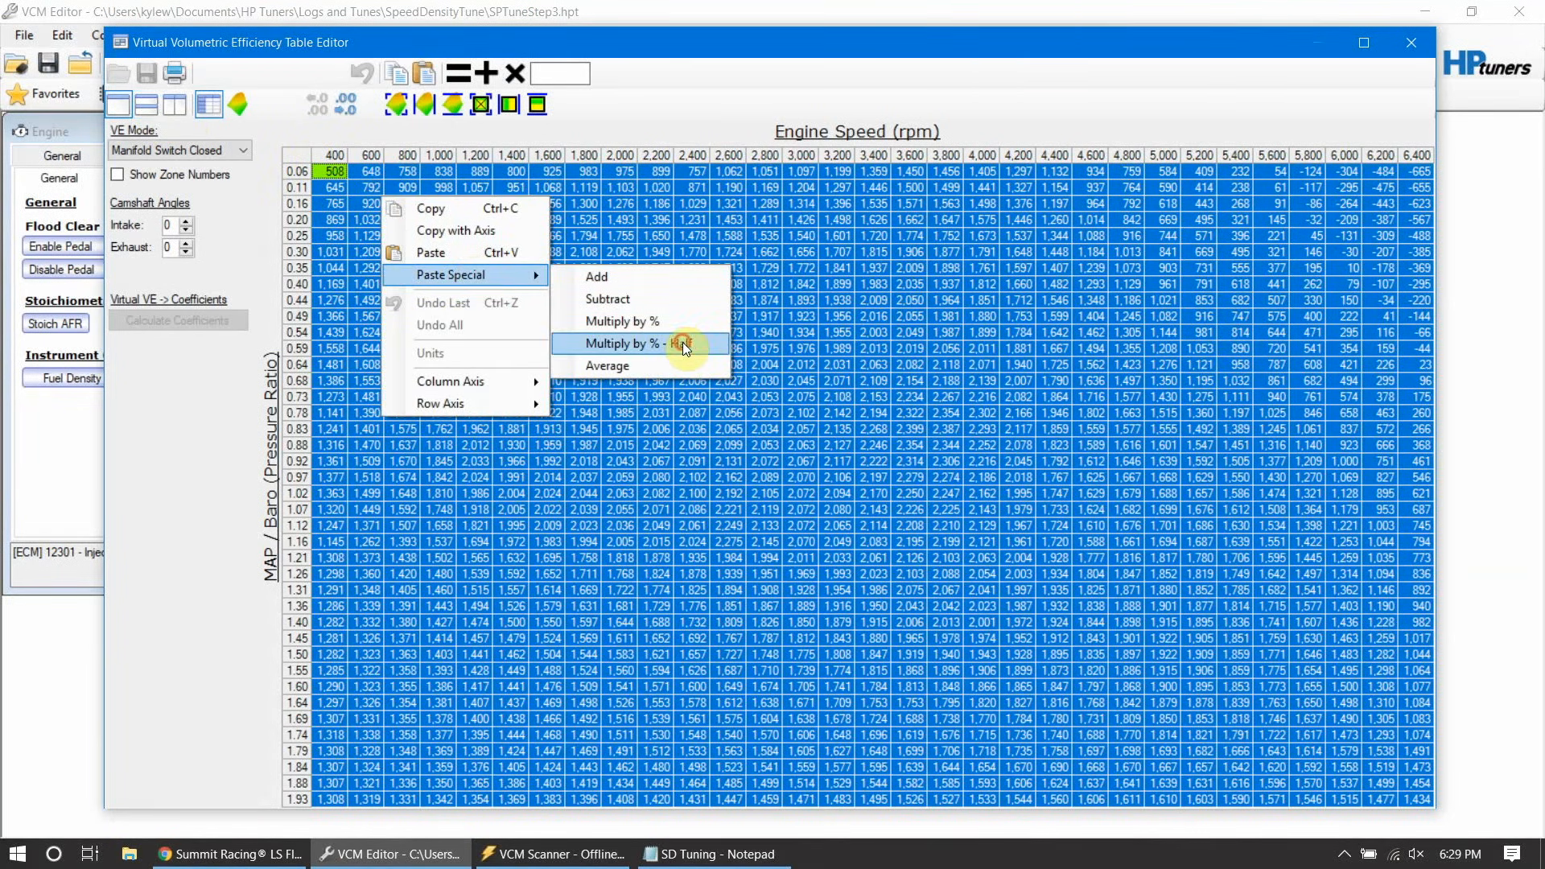
left_click(682, 341)
left_click(682, 342)
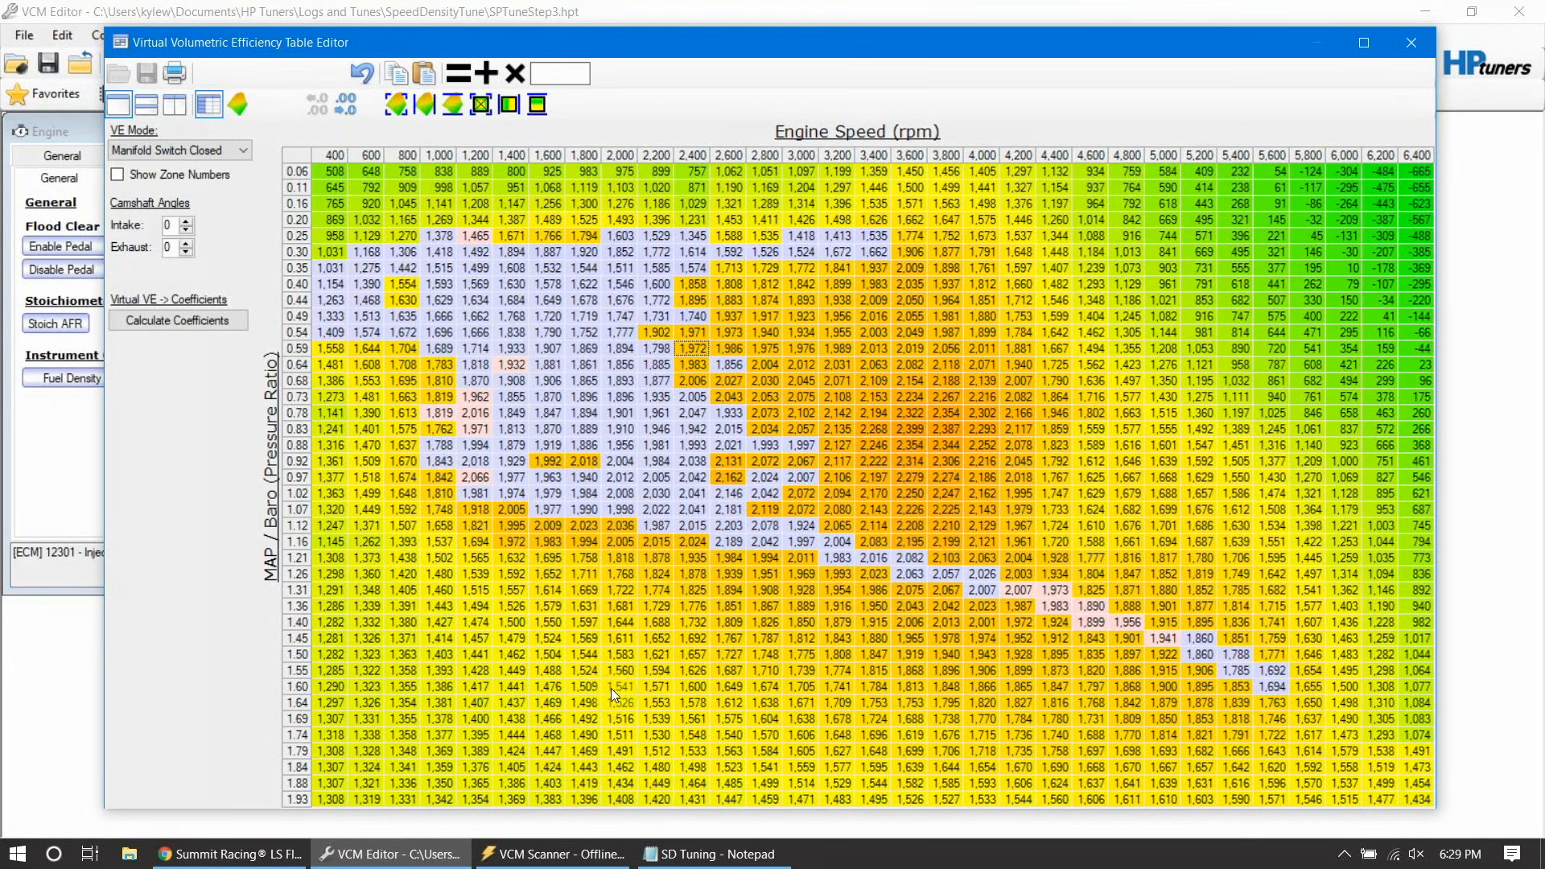
Step: Interpolate between vertical bounds the 3,000 rpm cells from 0.97 to 1.12 and the 1,000 rpm cells from 0.59 to 0.78
left_click(1362, 51)
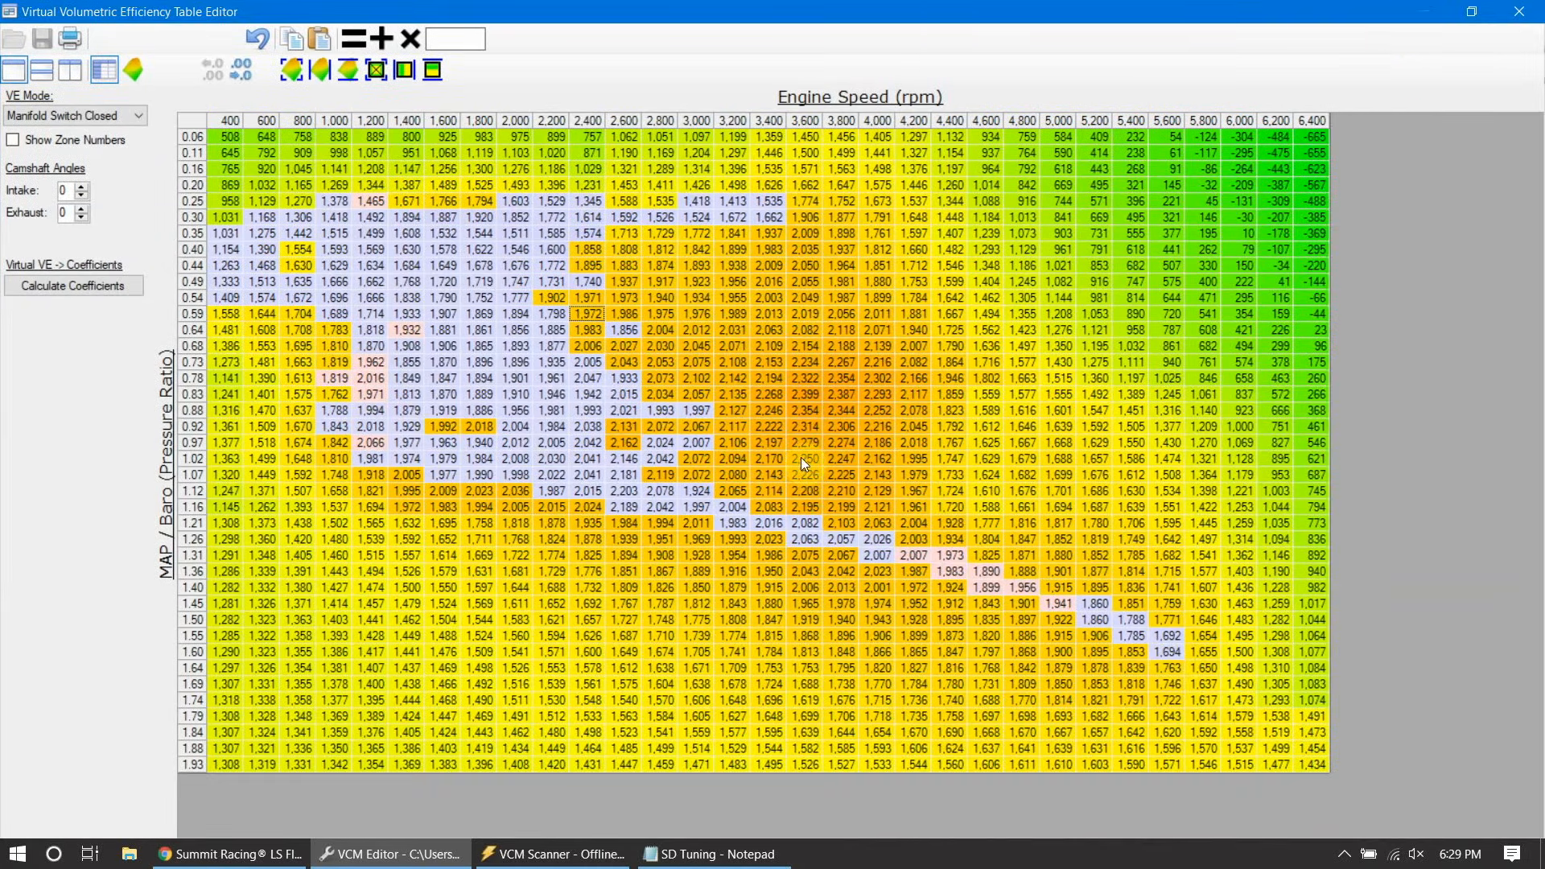
left_click_drag(704, 494, 705, 449)
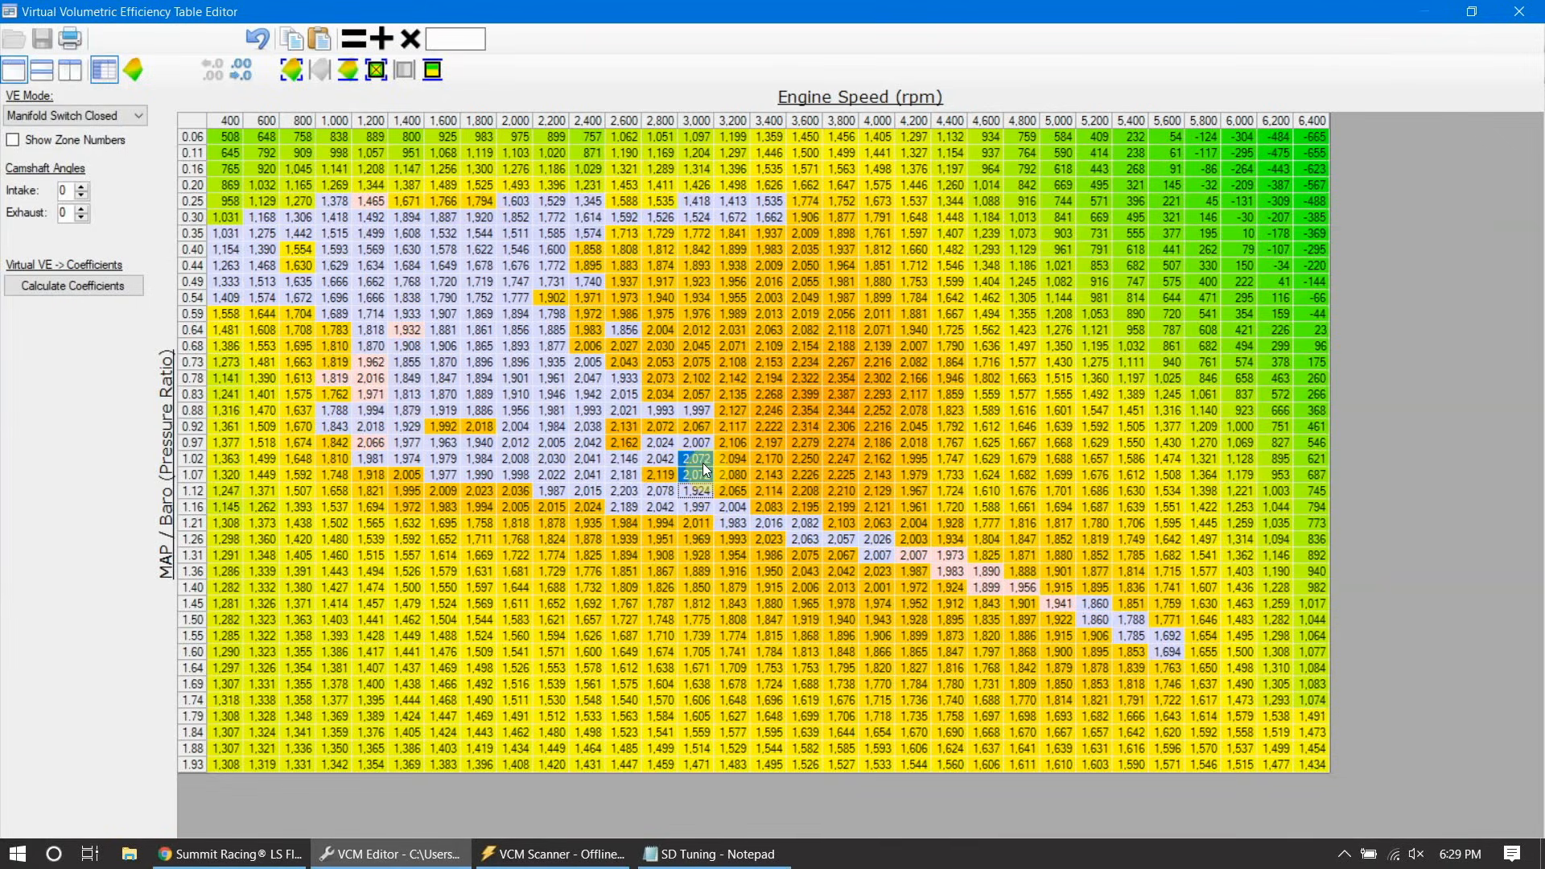
left_click(427, 79)
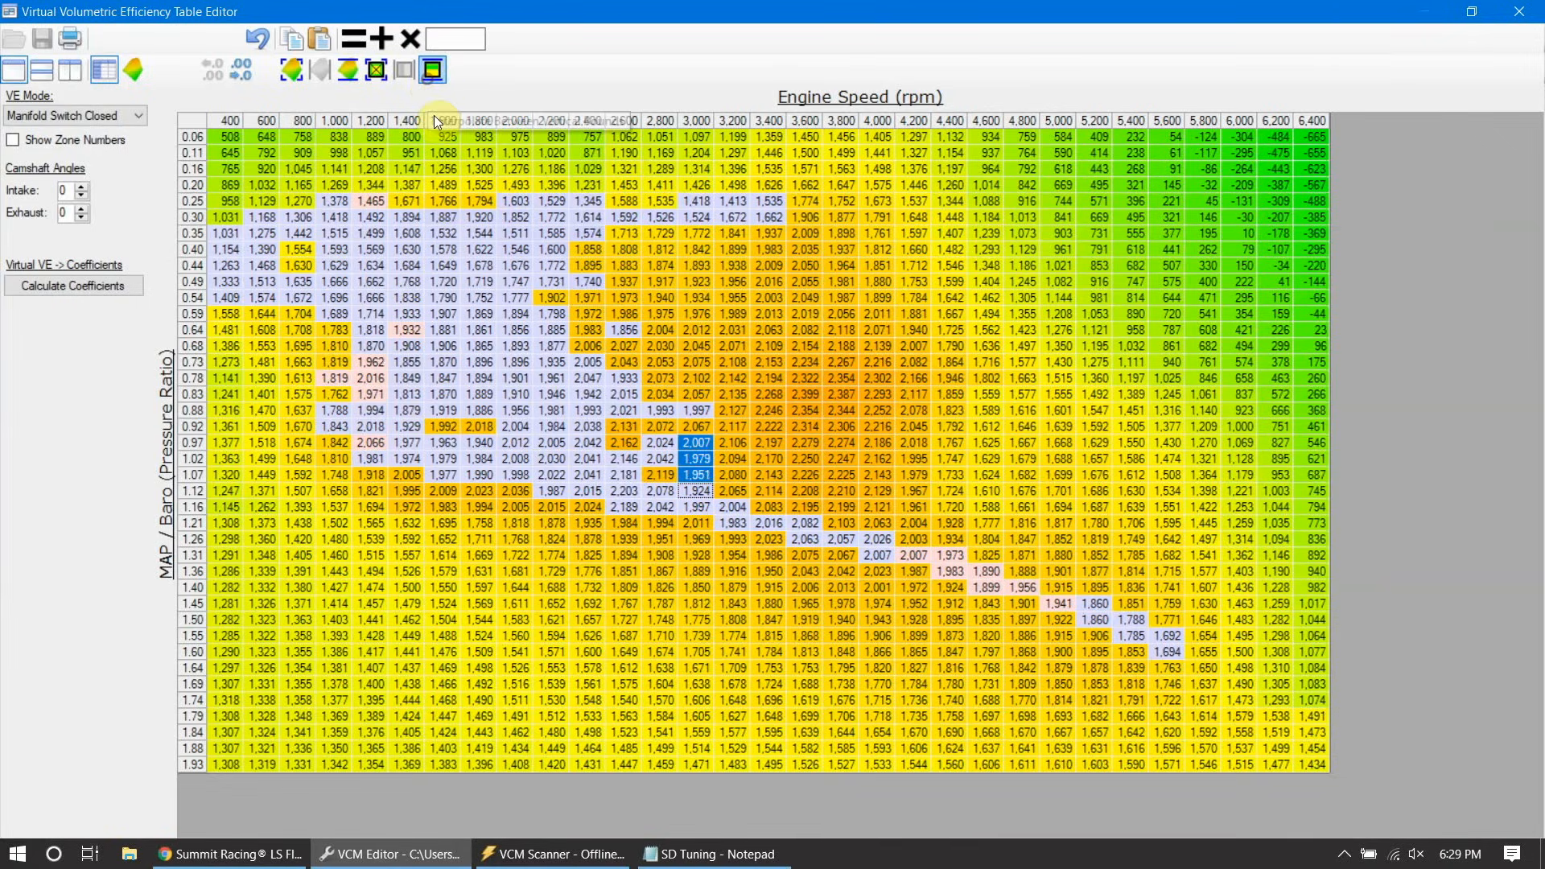
left_click_drag(326, 312, 339, 379)
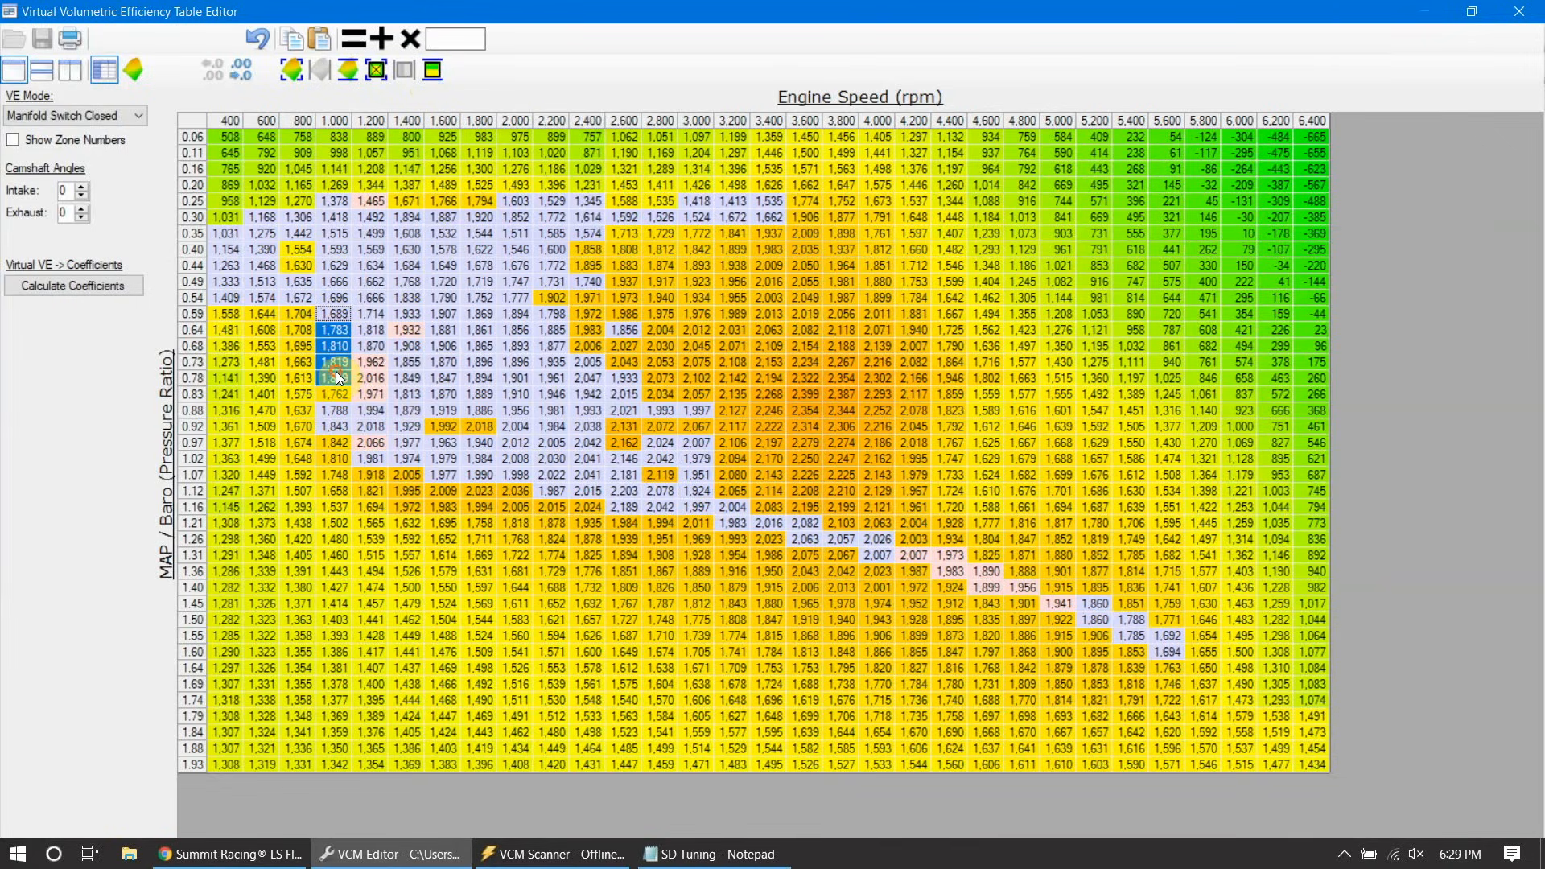
left_click(432, 72)
Step: Interpolate vertically the 800 and 2,400 rpm cells from 0.35 to 0.49, and the 2,200 rpm cells from 0.49 to 0.59
left_click_drag(293, 234, 296, 281)
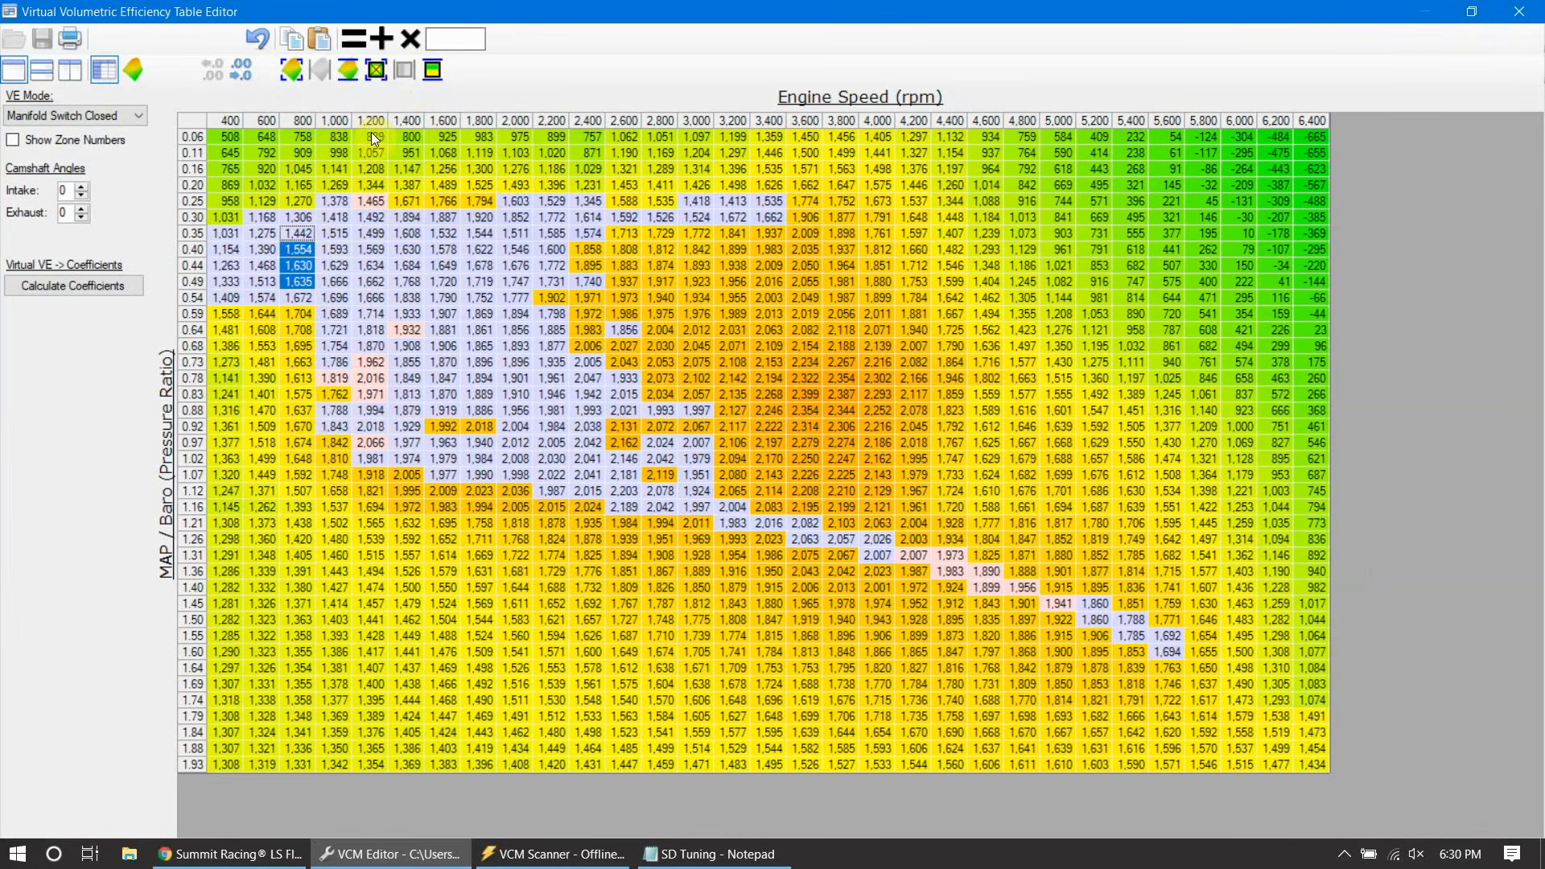
left_click(441, 69)
left_click_drag(581, 237, 561, 311)
left_click(435, 70)
left_click(435, 71)
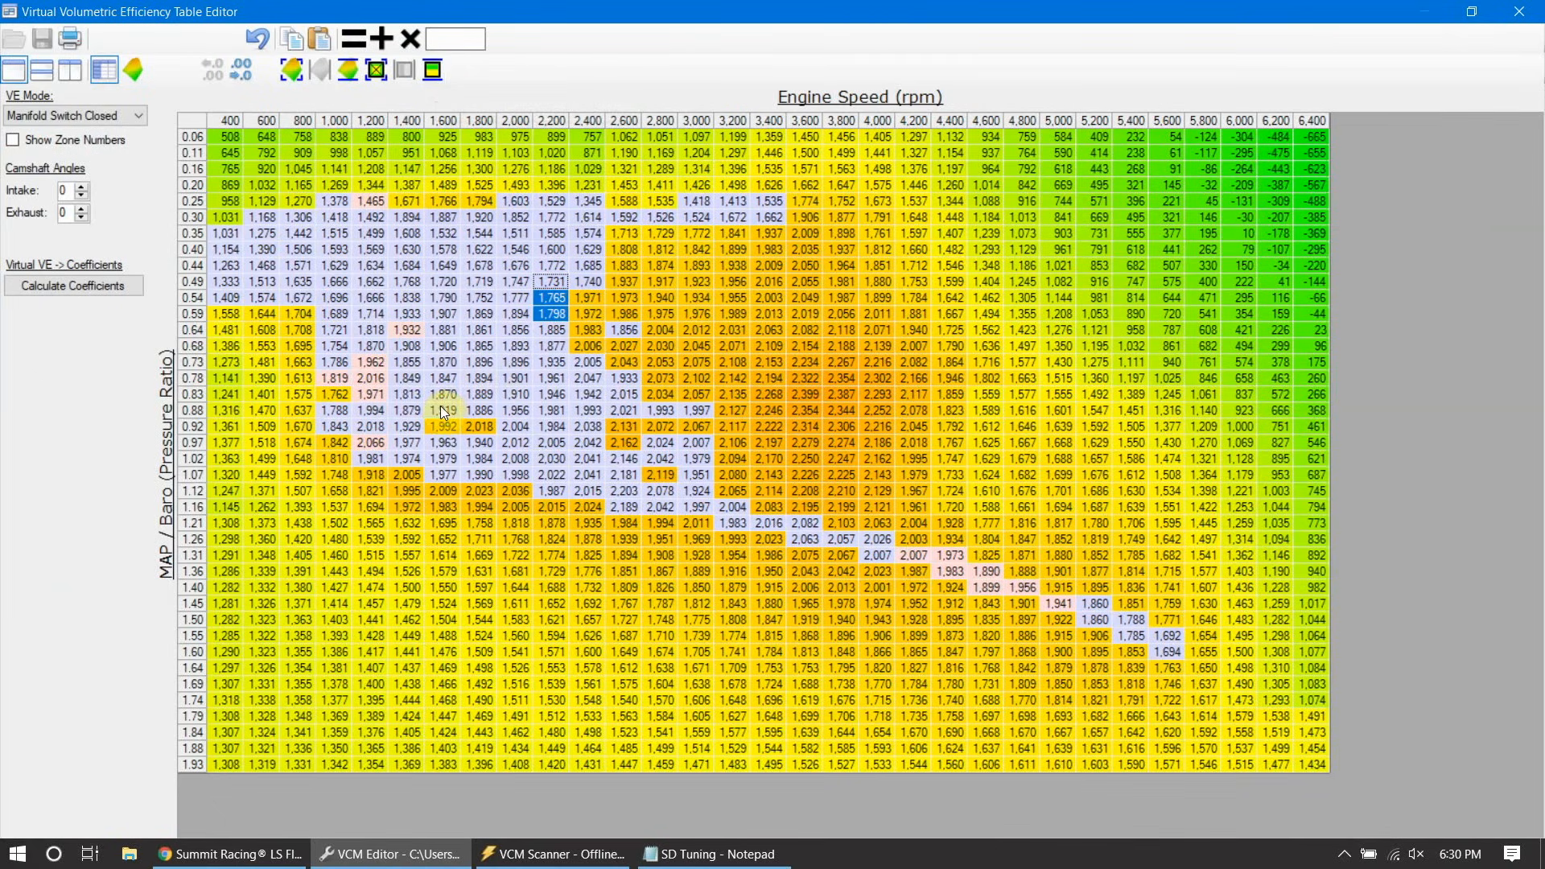
Step: Interpolate between vertical bounds the 1,600 to 1,800 rpm cells and the 2,600 to 3,000 rpm cells, both from 0.88 to 0.97
left_click_drag(428, 412, 459, 428)
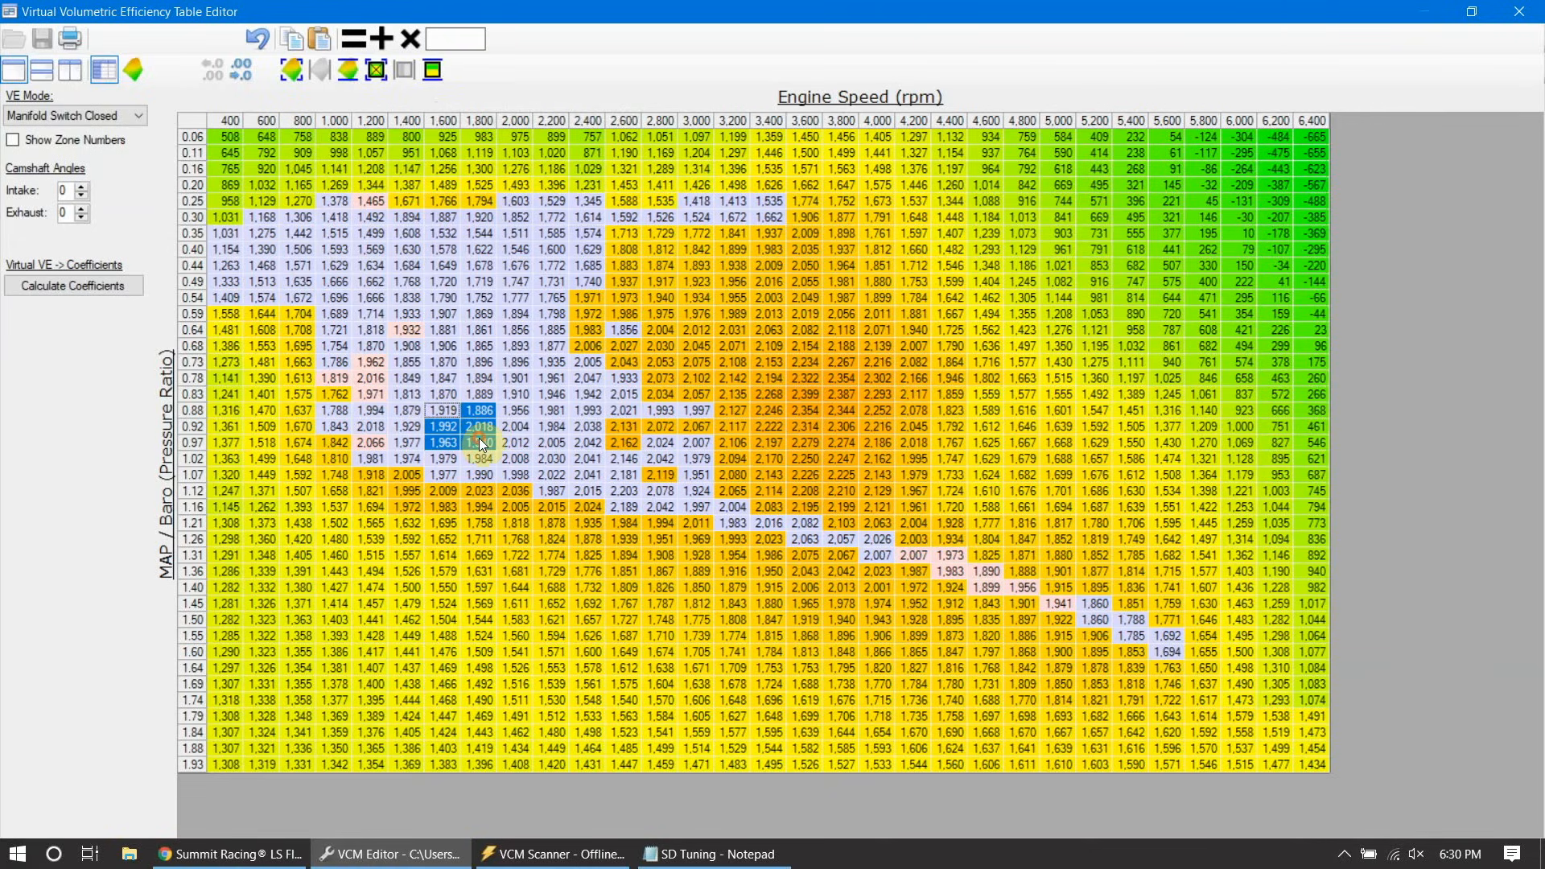
left_click(434, 77)
left_click_drag(626, 409, 705, 444)
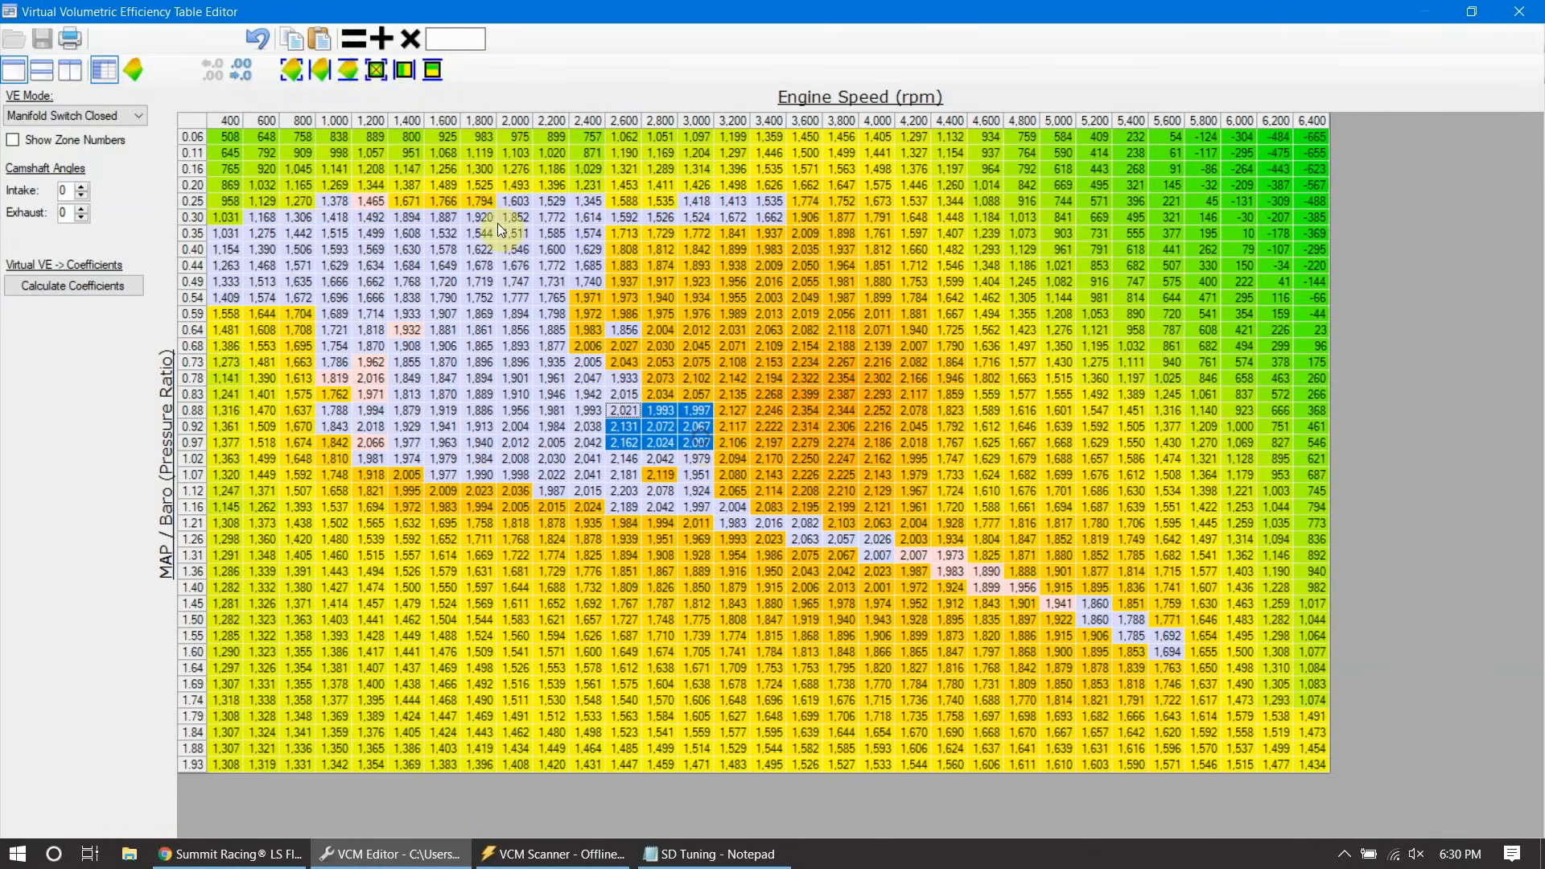
left_click(441, 73)
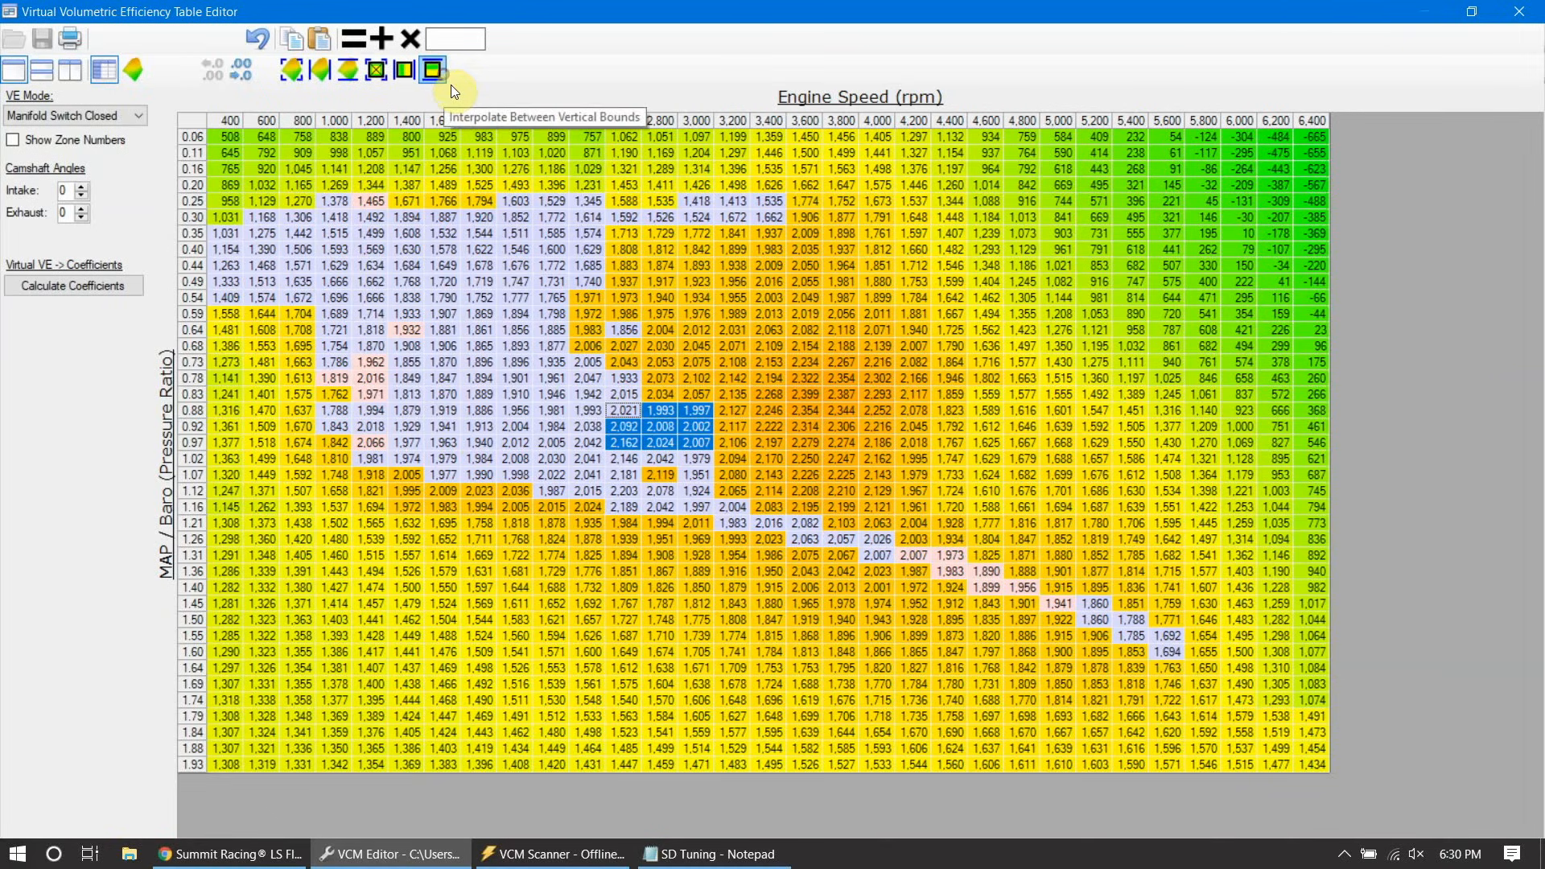
Step: Interpolate horizontally the 0.97 row from 2,400 to 2,800 rpm, and vertically the 2,600 rpm cells from 0.88 to 0.97
left_click(602, 460)
left_click(622, 424)
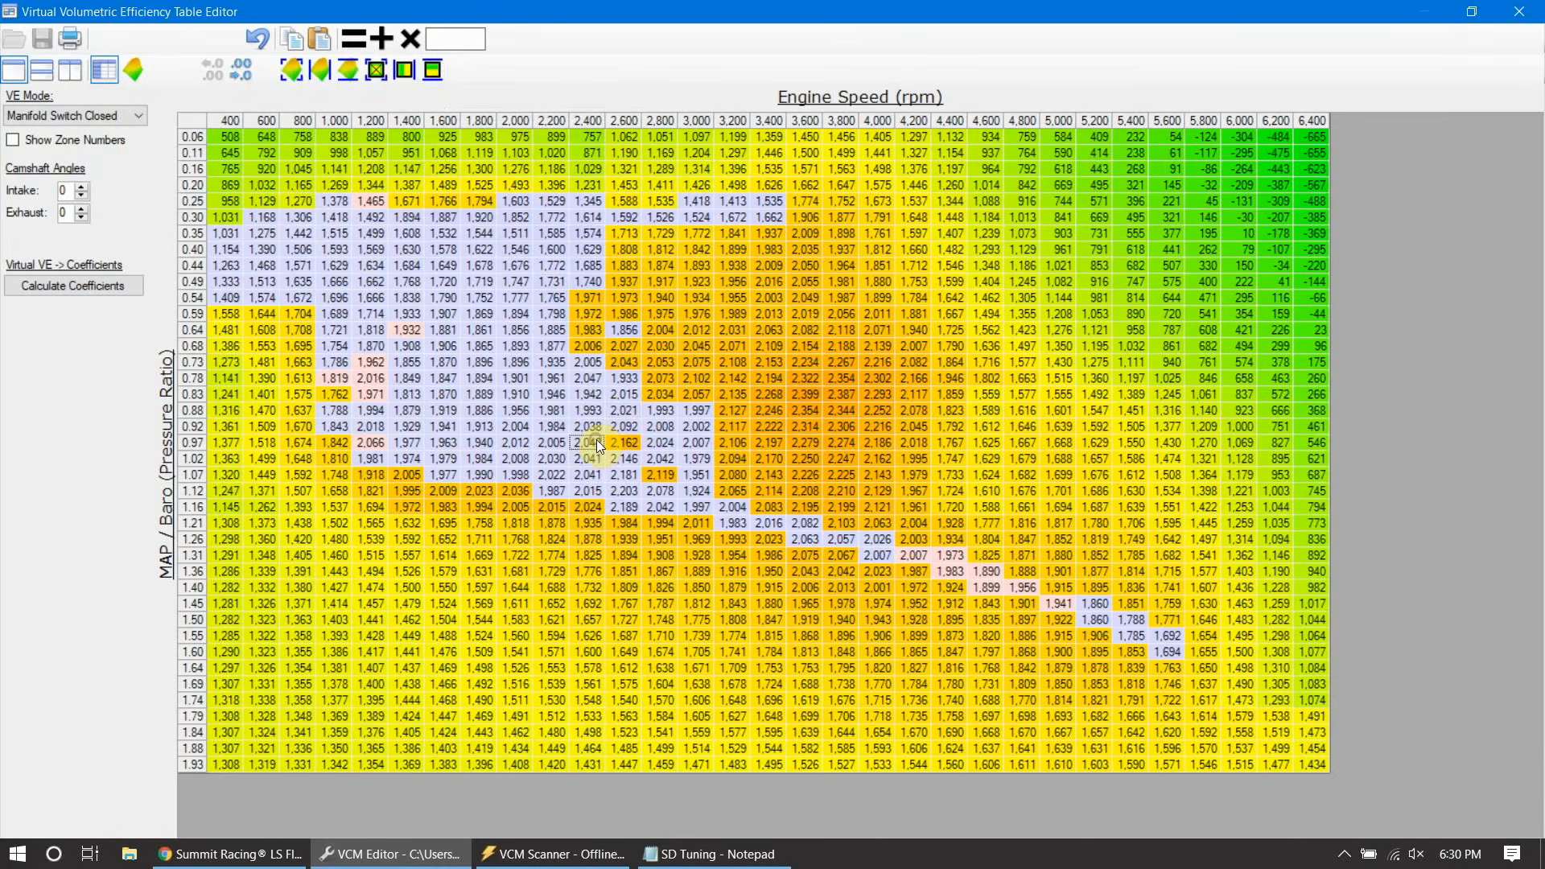
left_click_drag(596, 440, 656, 445)
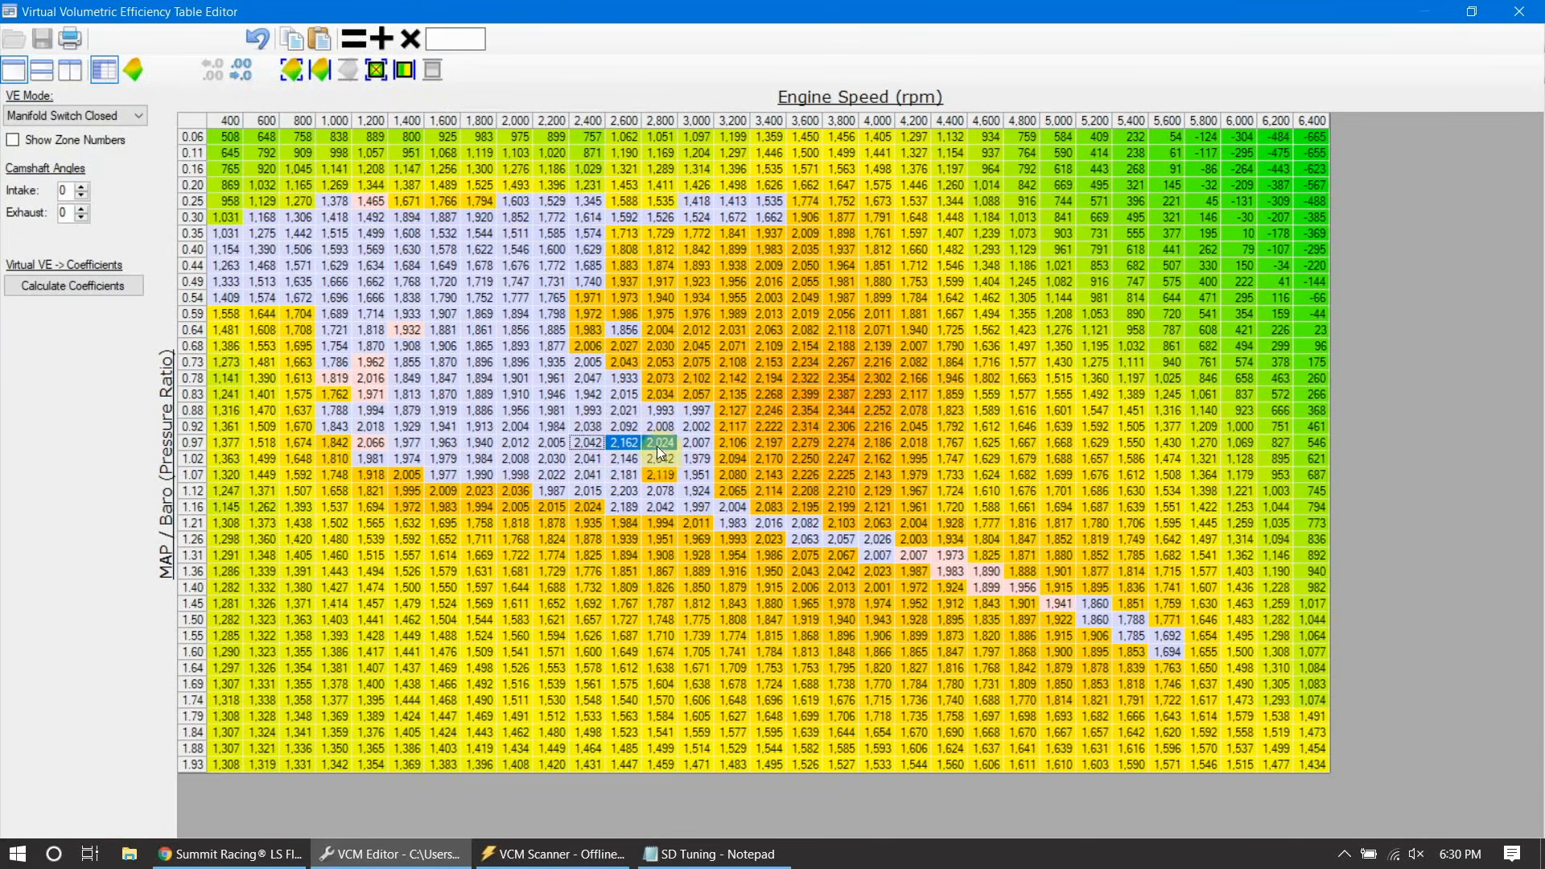
left_click(408, 74)
left_click_drag(634, 413, 635, 433)
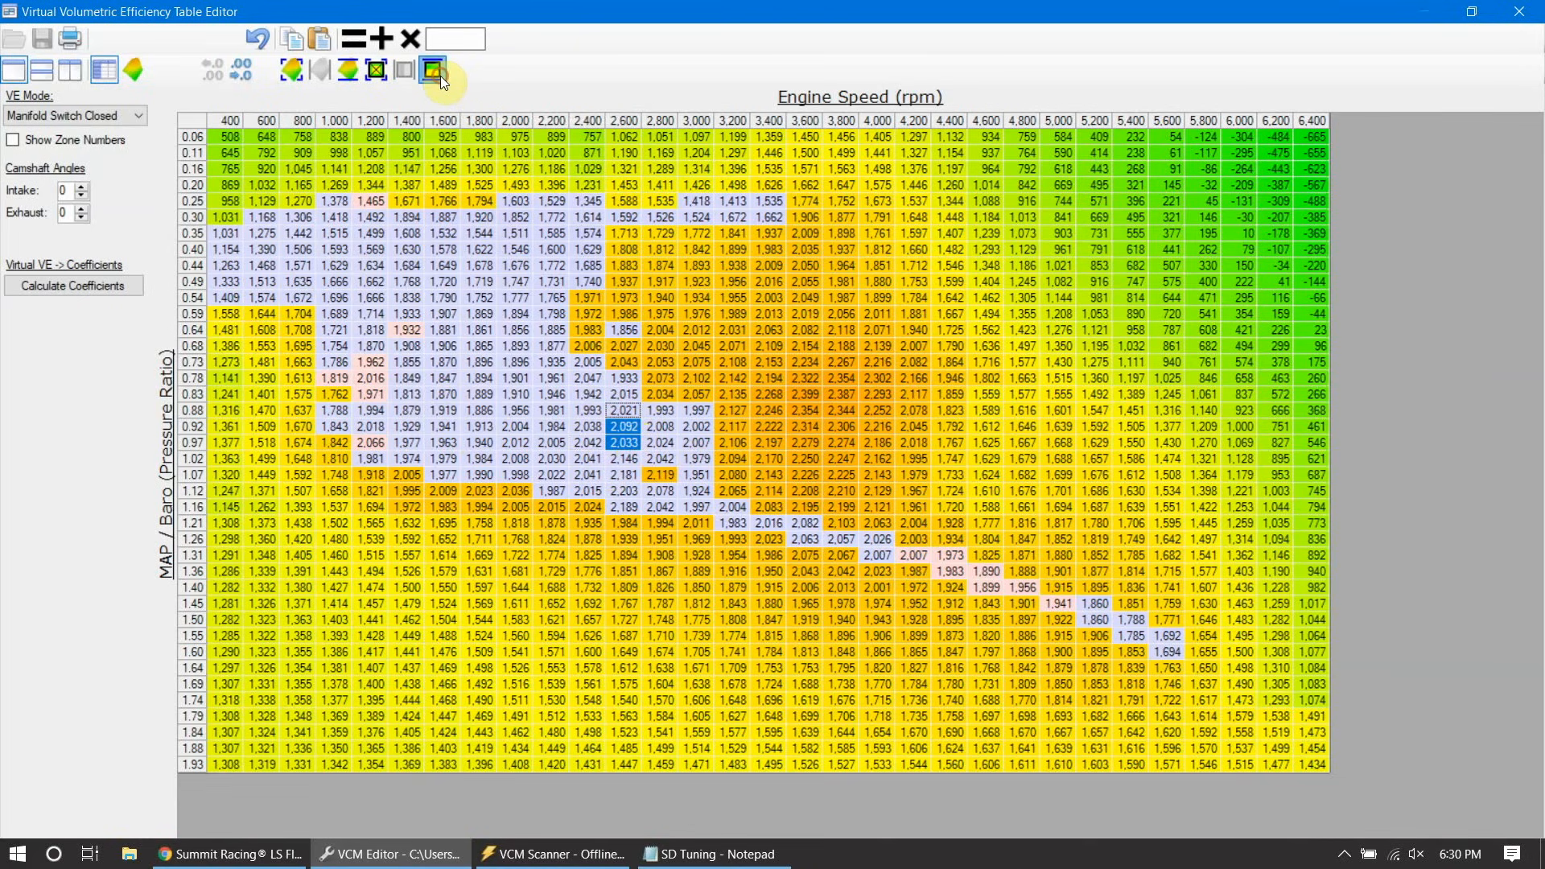
left_click(440, 74)
Step: Select the whole Virtual VE table, calculate its coefficients, and close the table editor
left_click(198, 120)
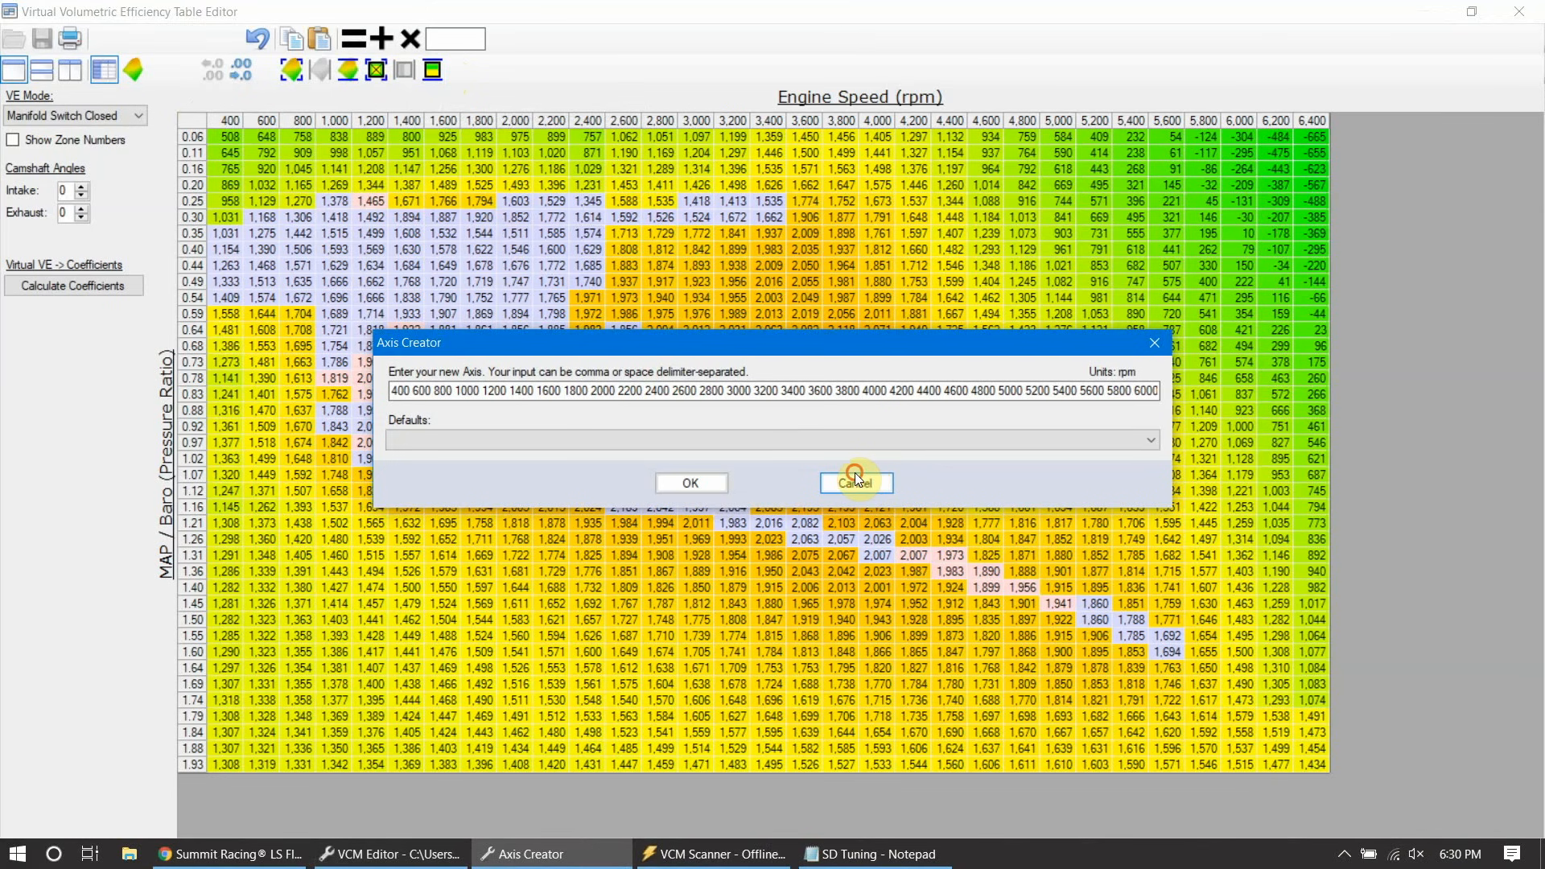
left_click(854, 482)
left_click(201, 124)
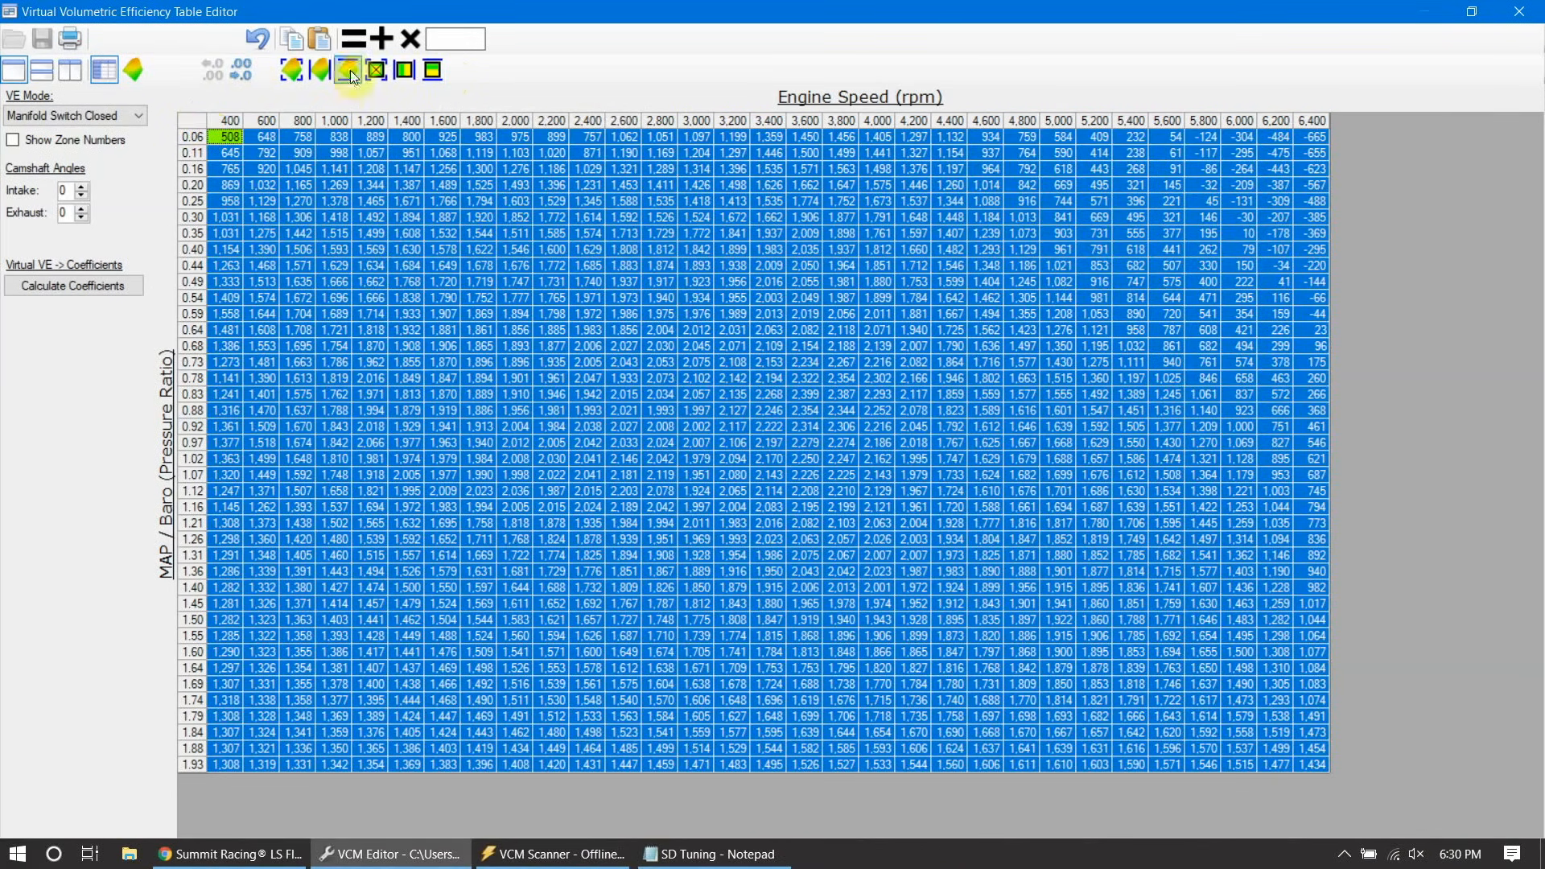
left_click(121, 285)
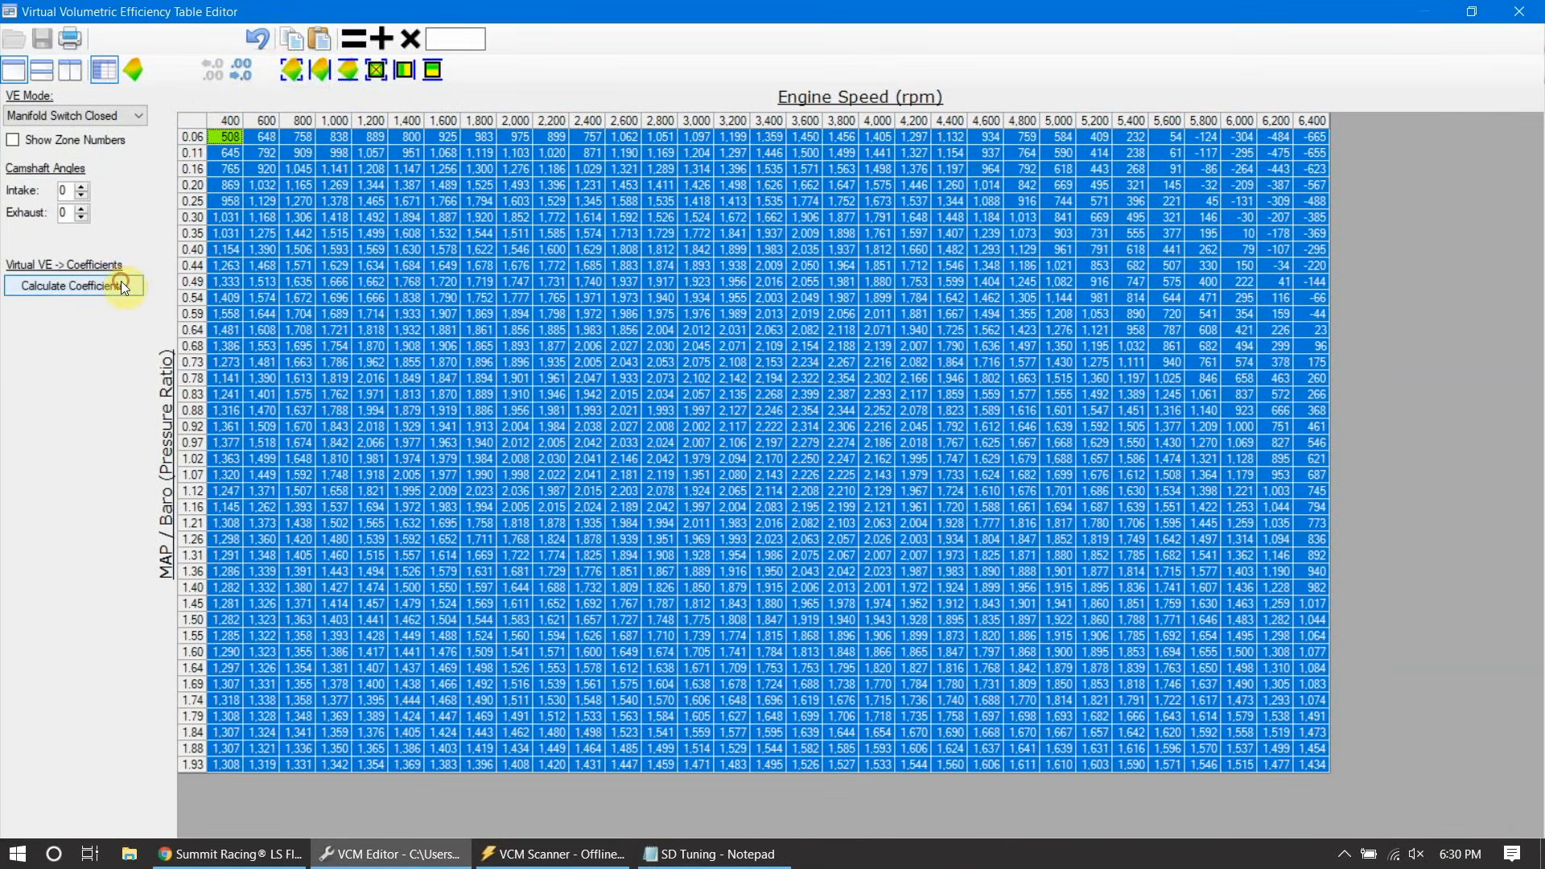
left_click(89, 111)
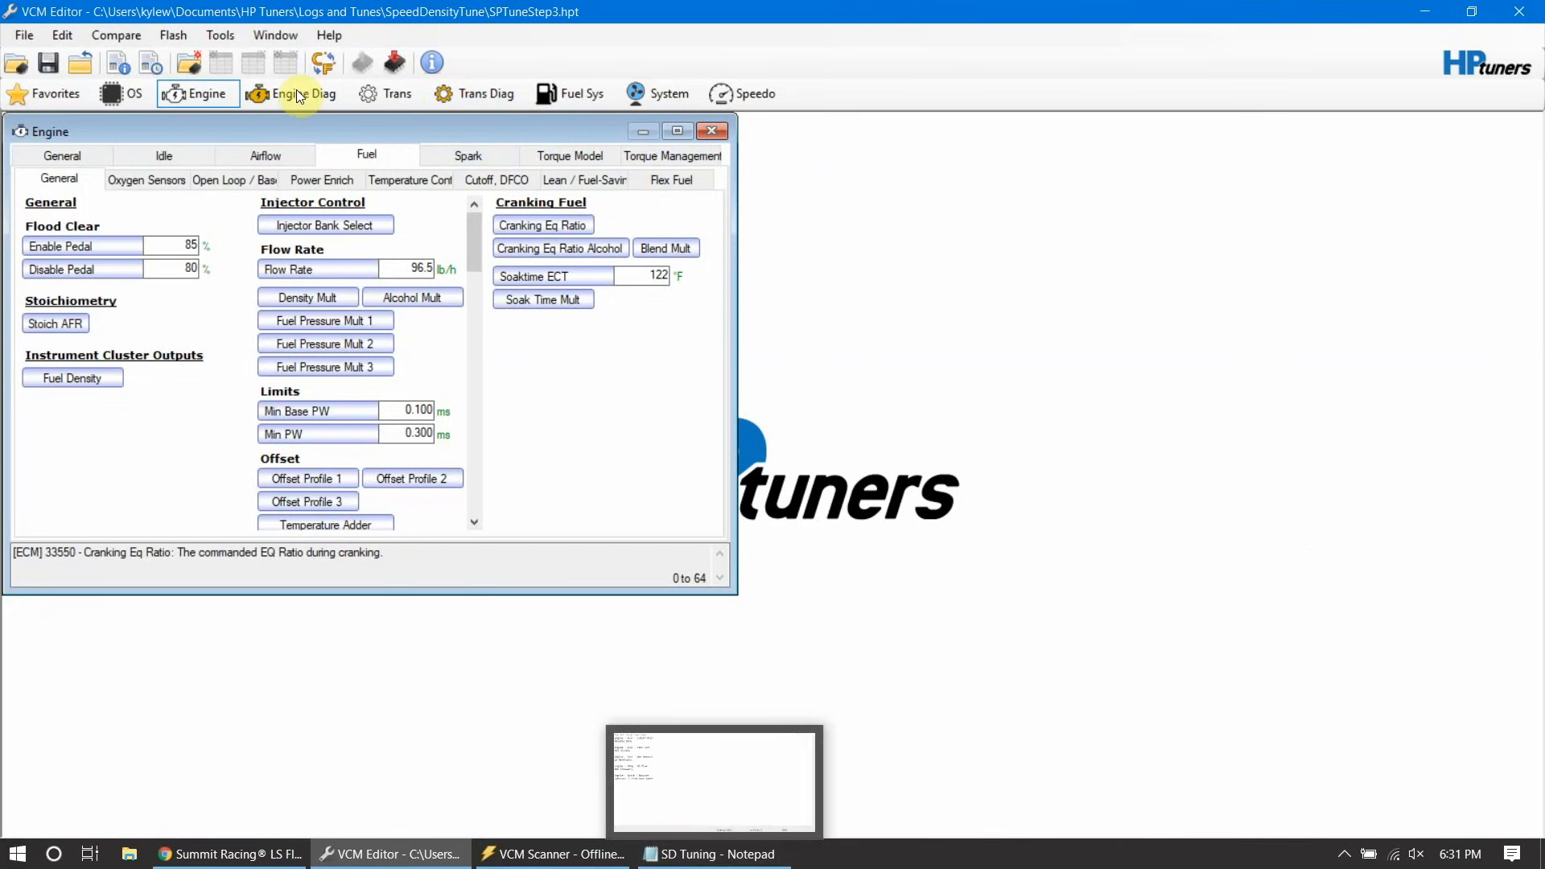
Step: Save the tune as a new file named SPTuneStep4 in the SpeedDensityTune folder
left_click(143, 34)
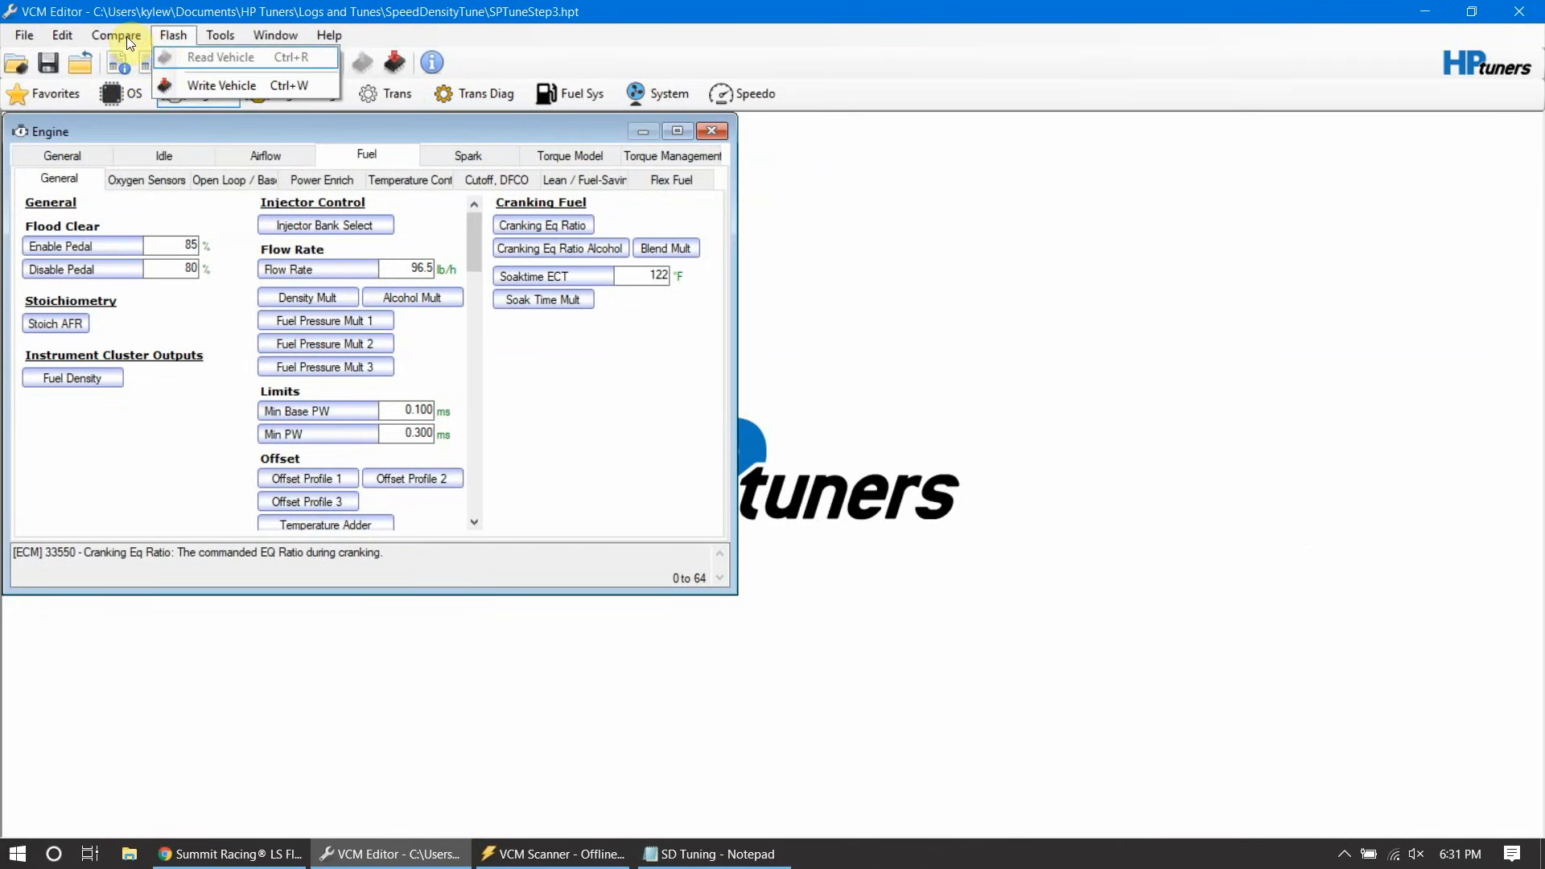
mouse_move(24, 35)
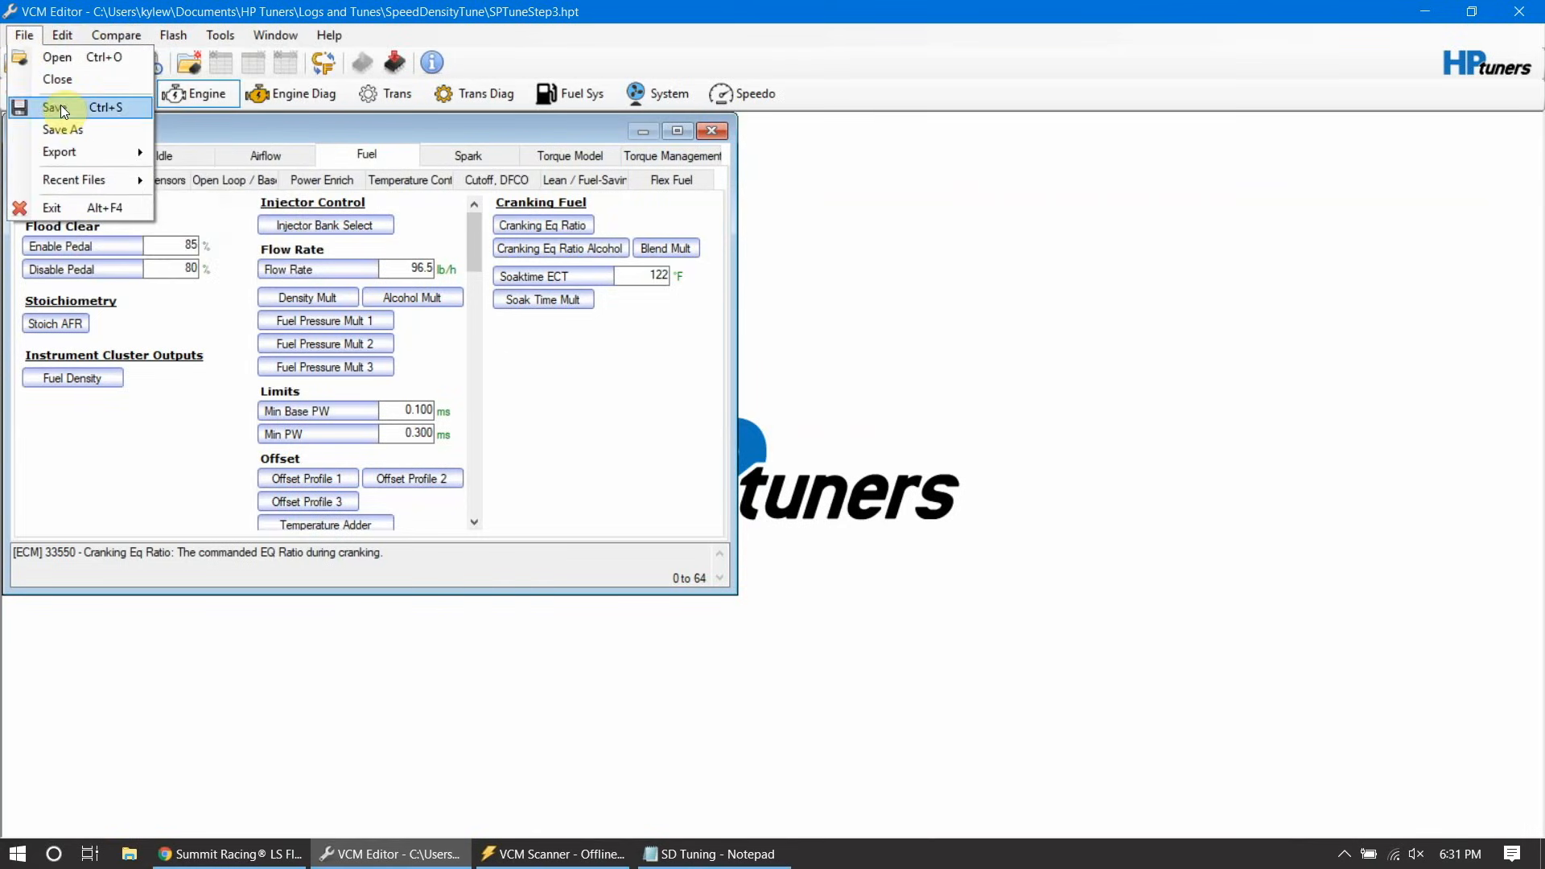
left_click(64, 130)
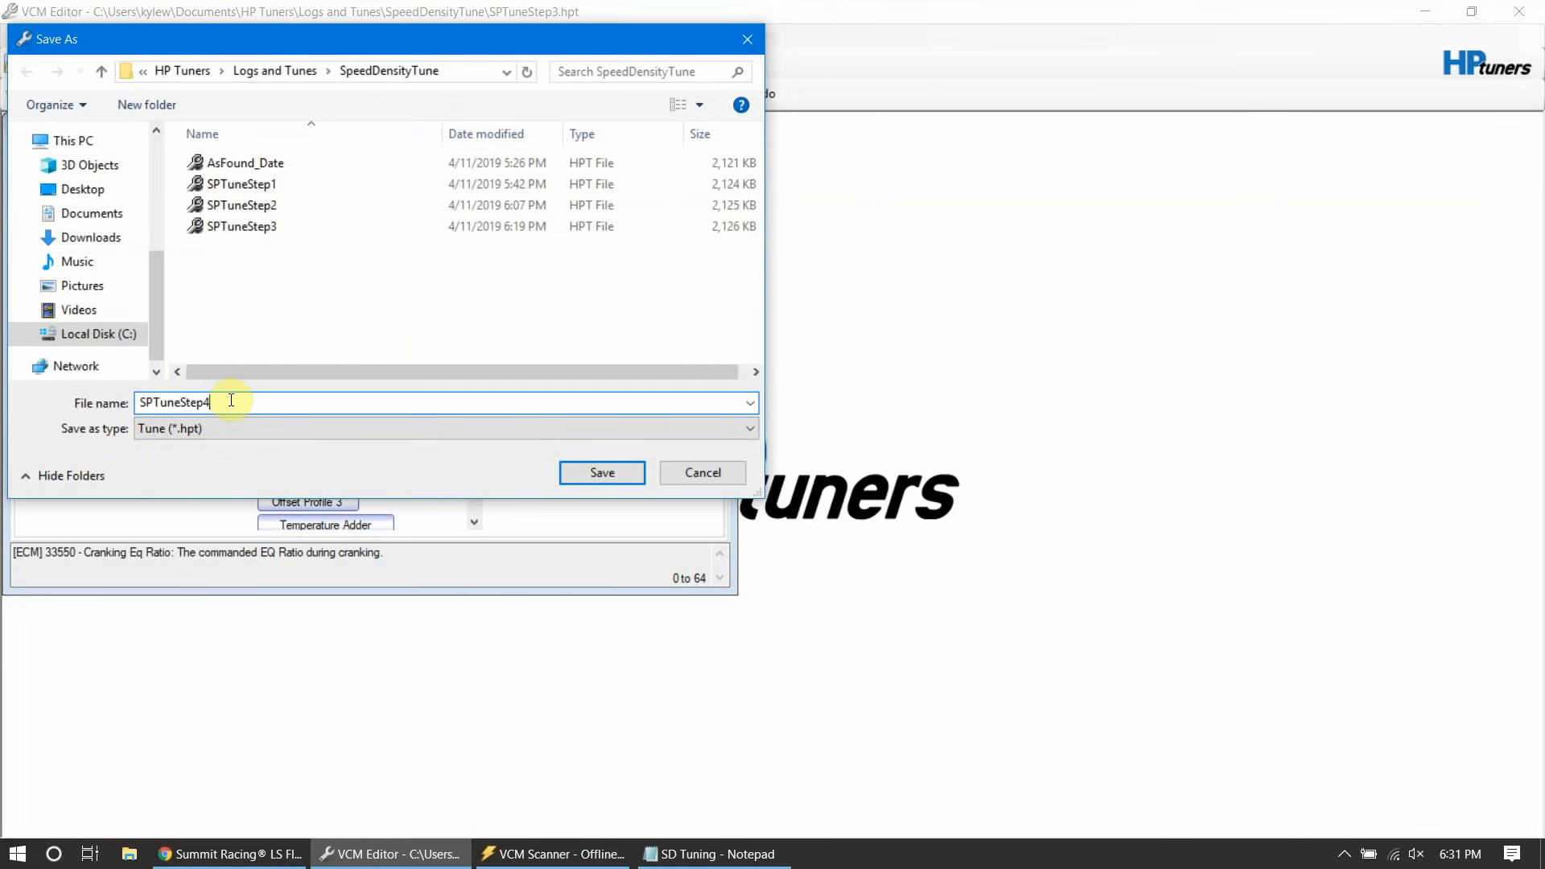
left_click(604, 476)
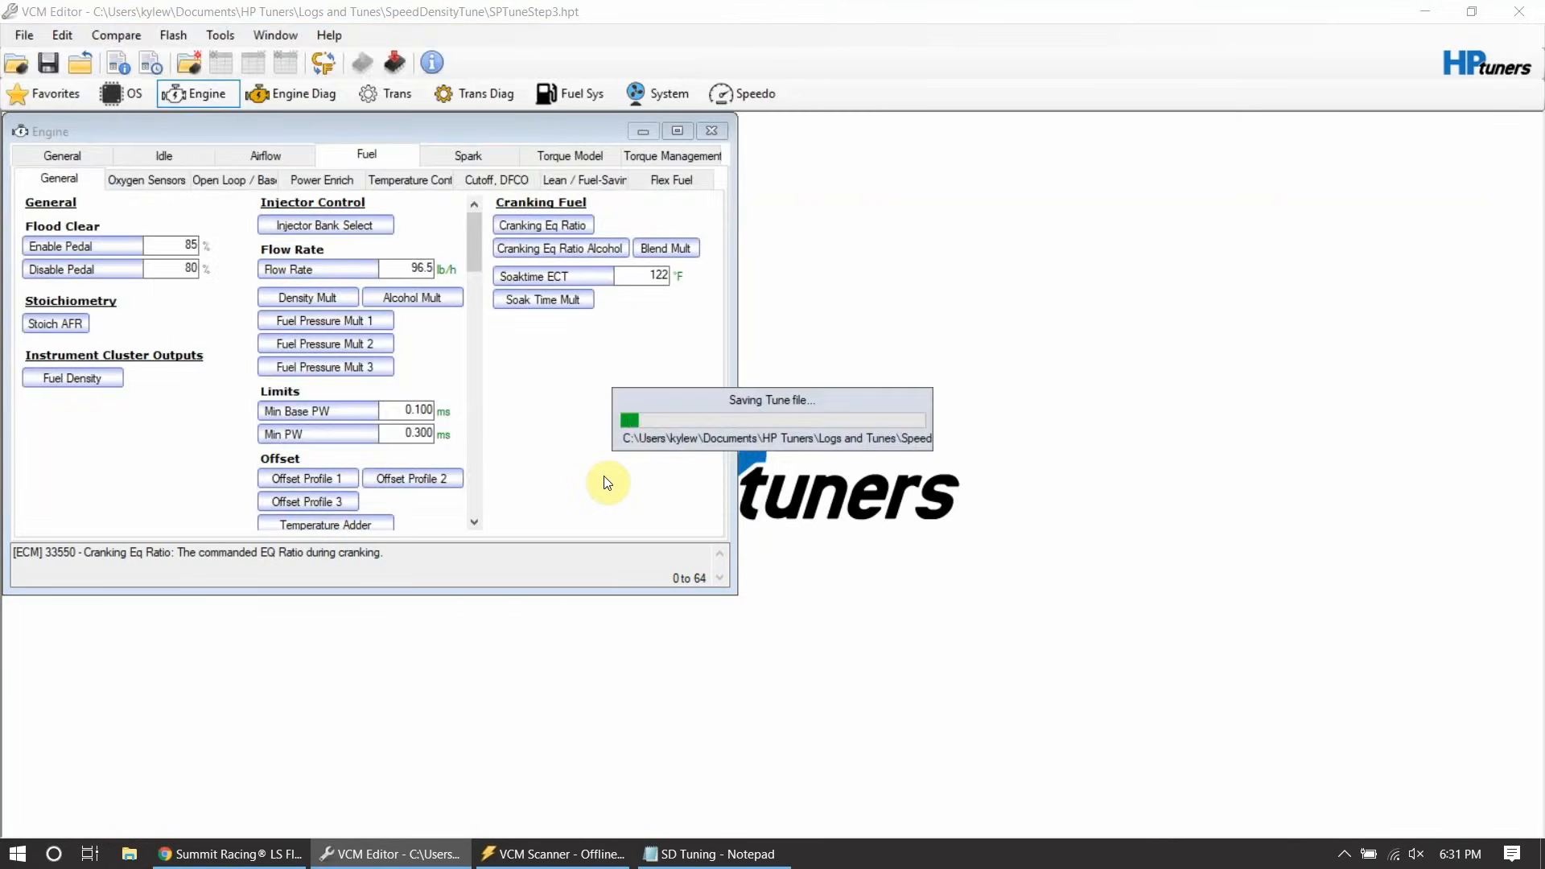
Step: Open the AsFound_Date tune as the compare file for SPTuneStep4
left_click(708, 854)
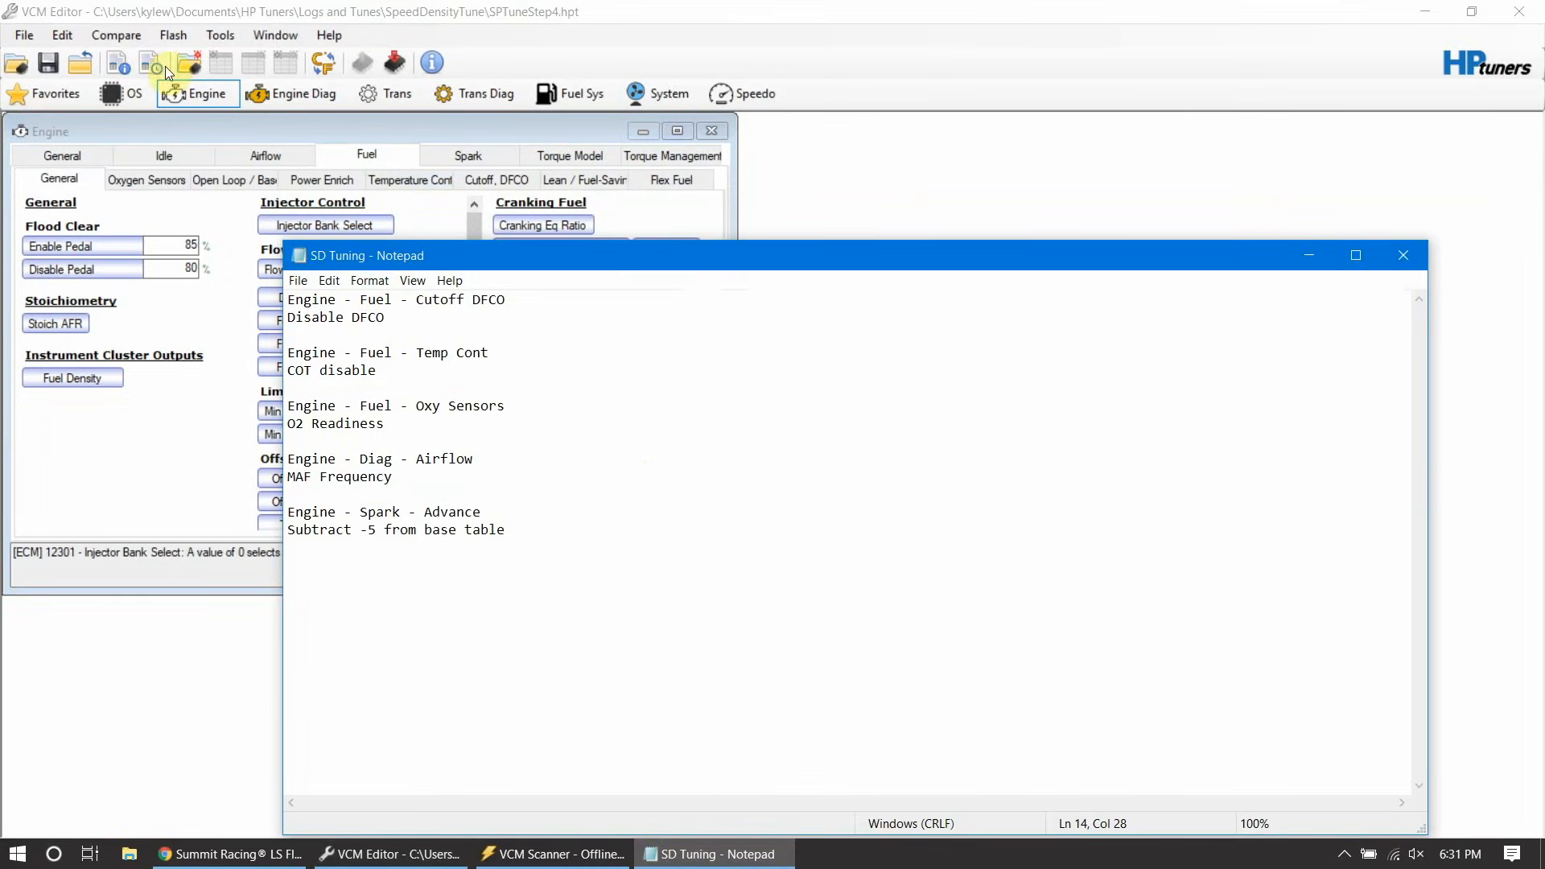
left_click(117, 35)
left_click(117, 36)
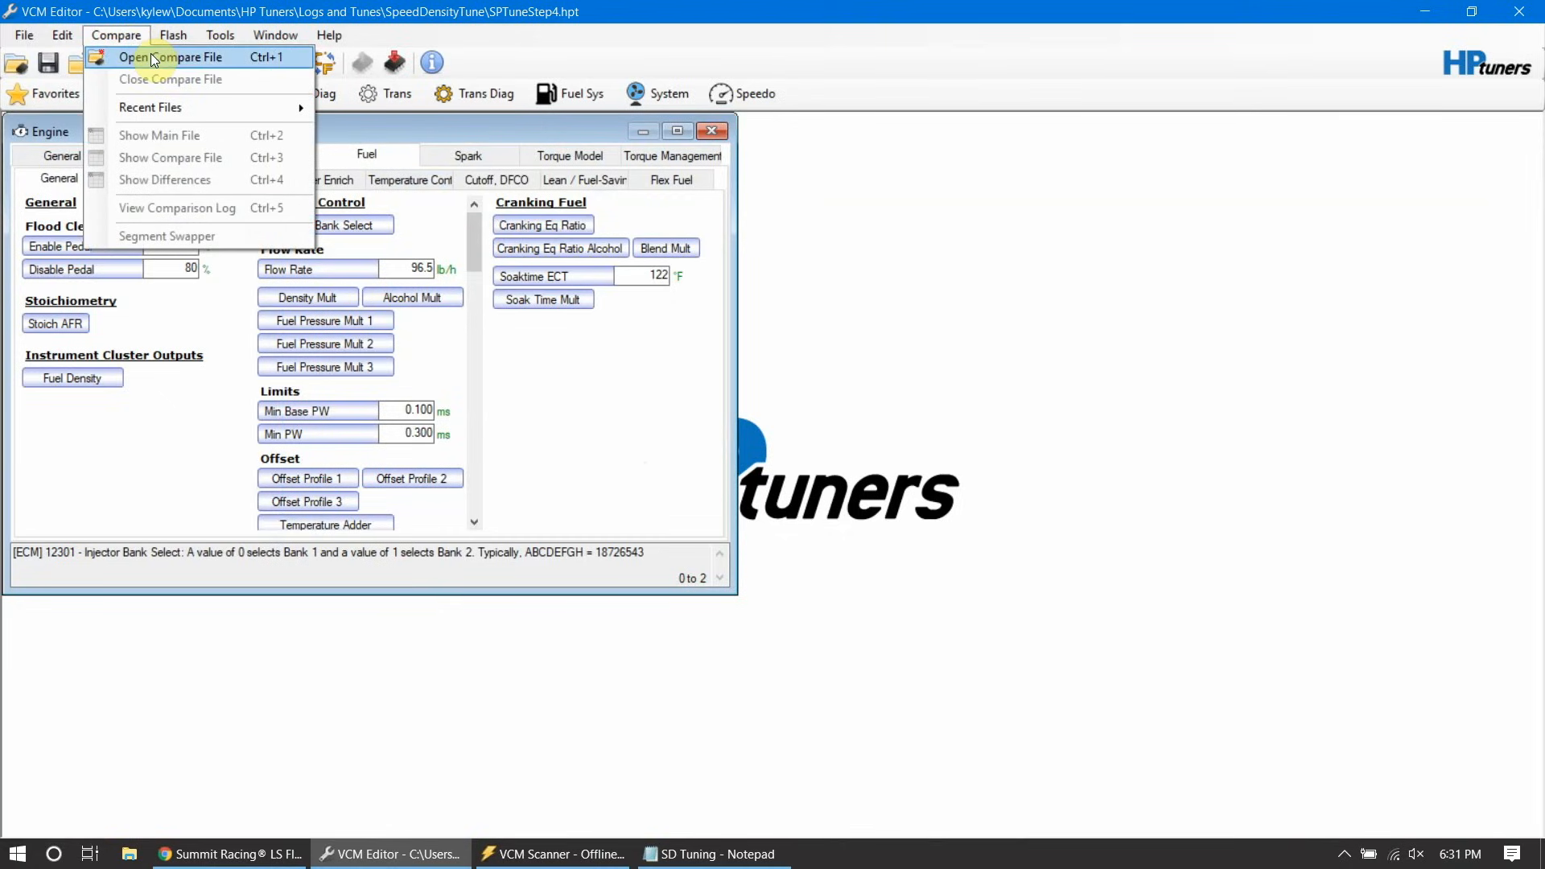
left_click(141, 57)
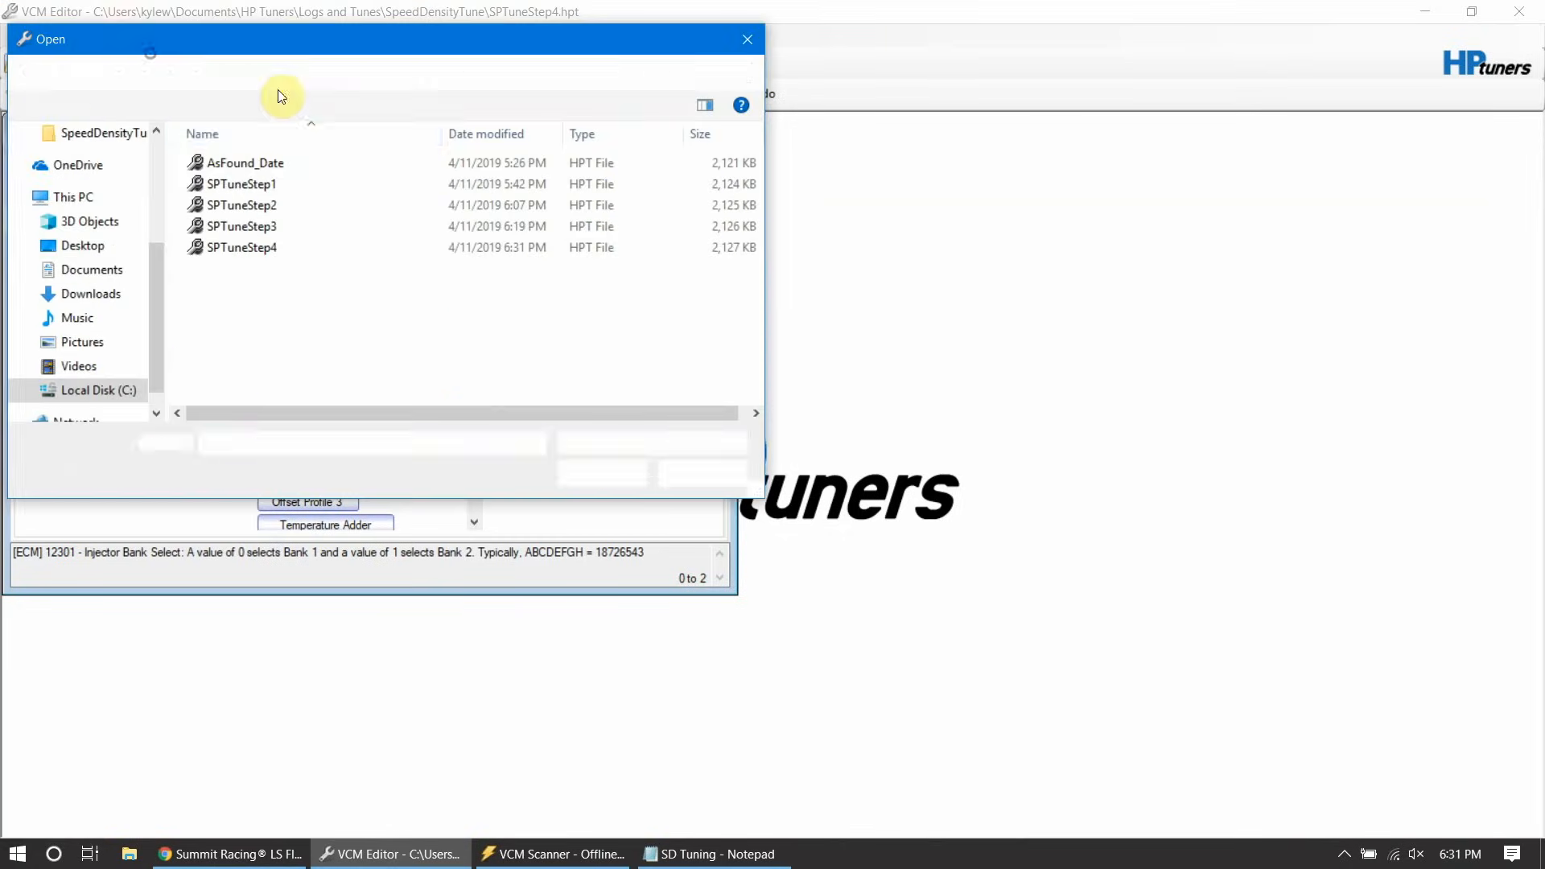
double_click(269, 163)
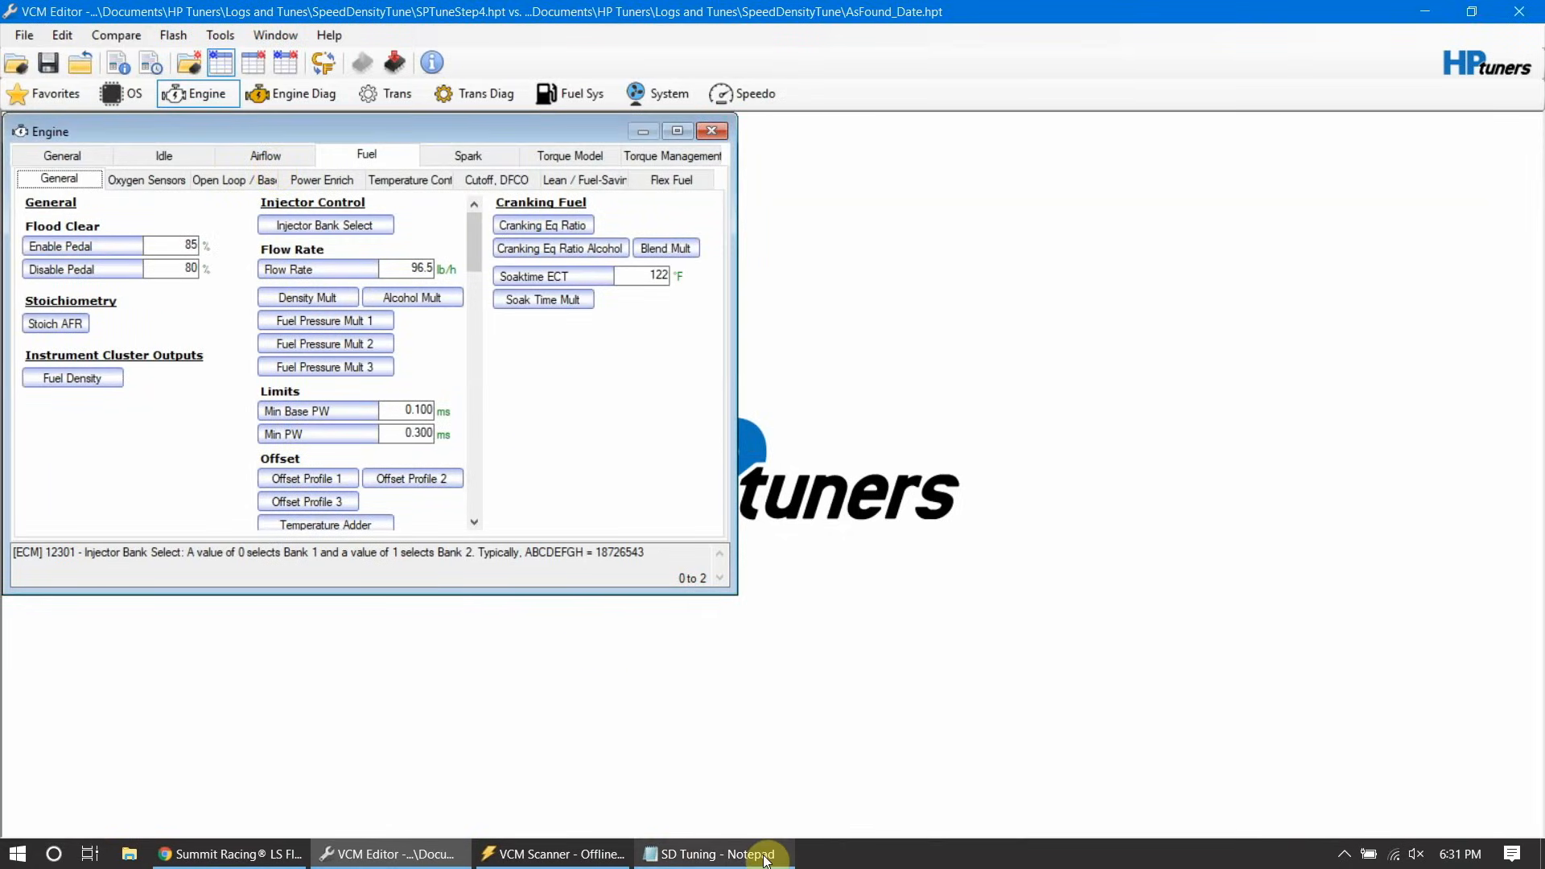
Step: Restore the AsFound_Date values for Deceleration Fuel Cutoff: set Enable RPM to 980 and Disable RPM to 875
left_click(765, 854)
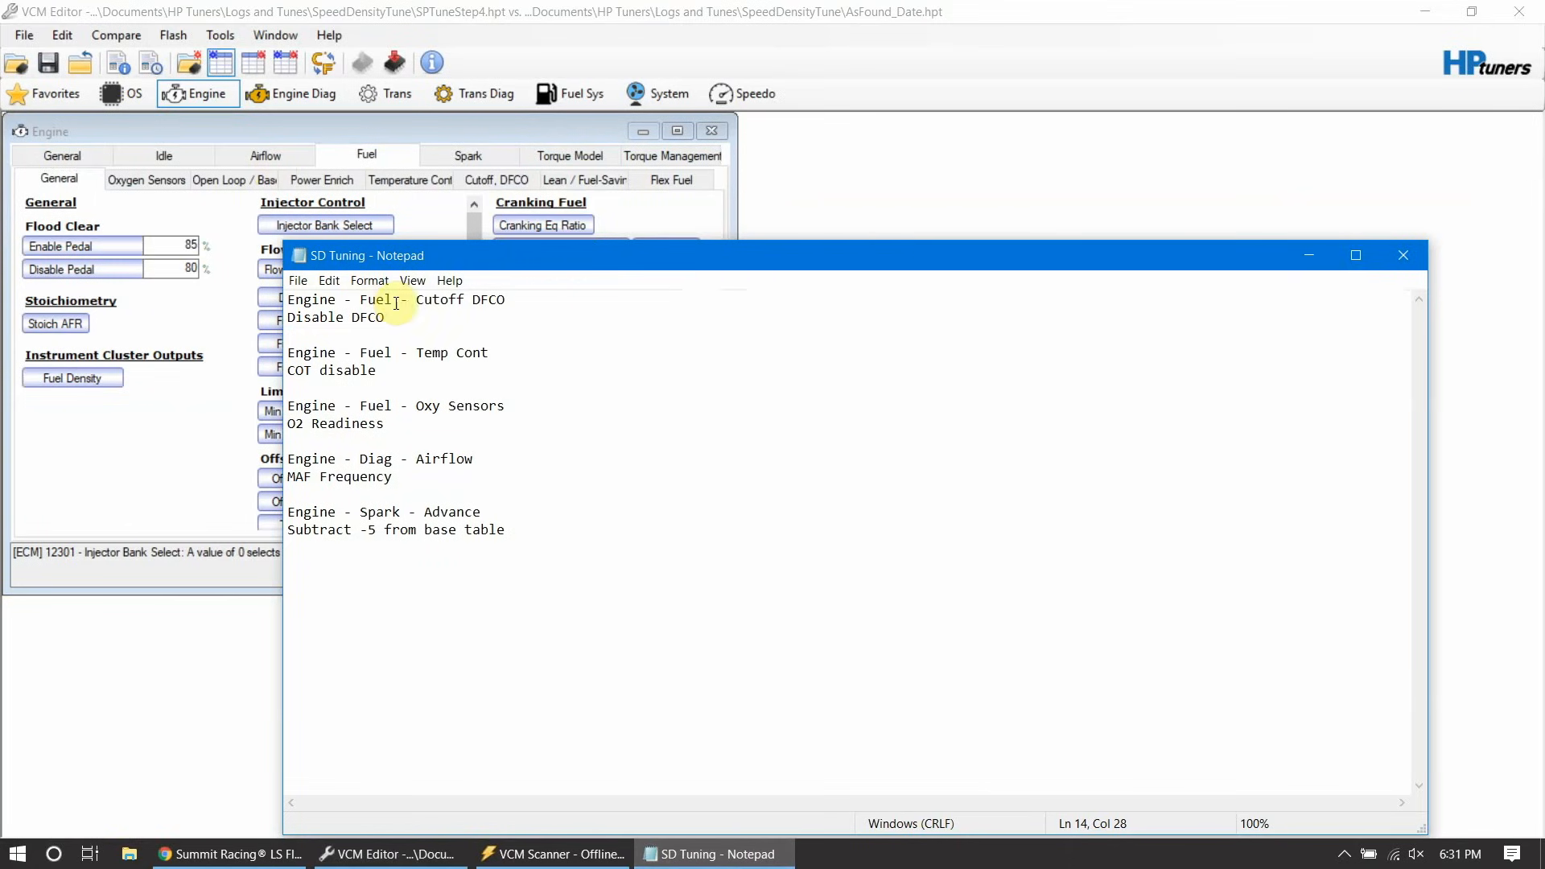
left_click(519, 182)
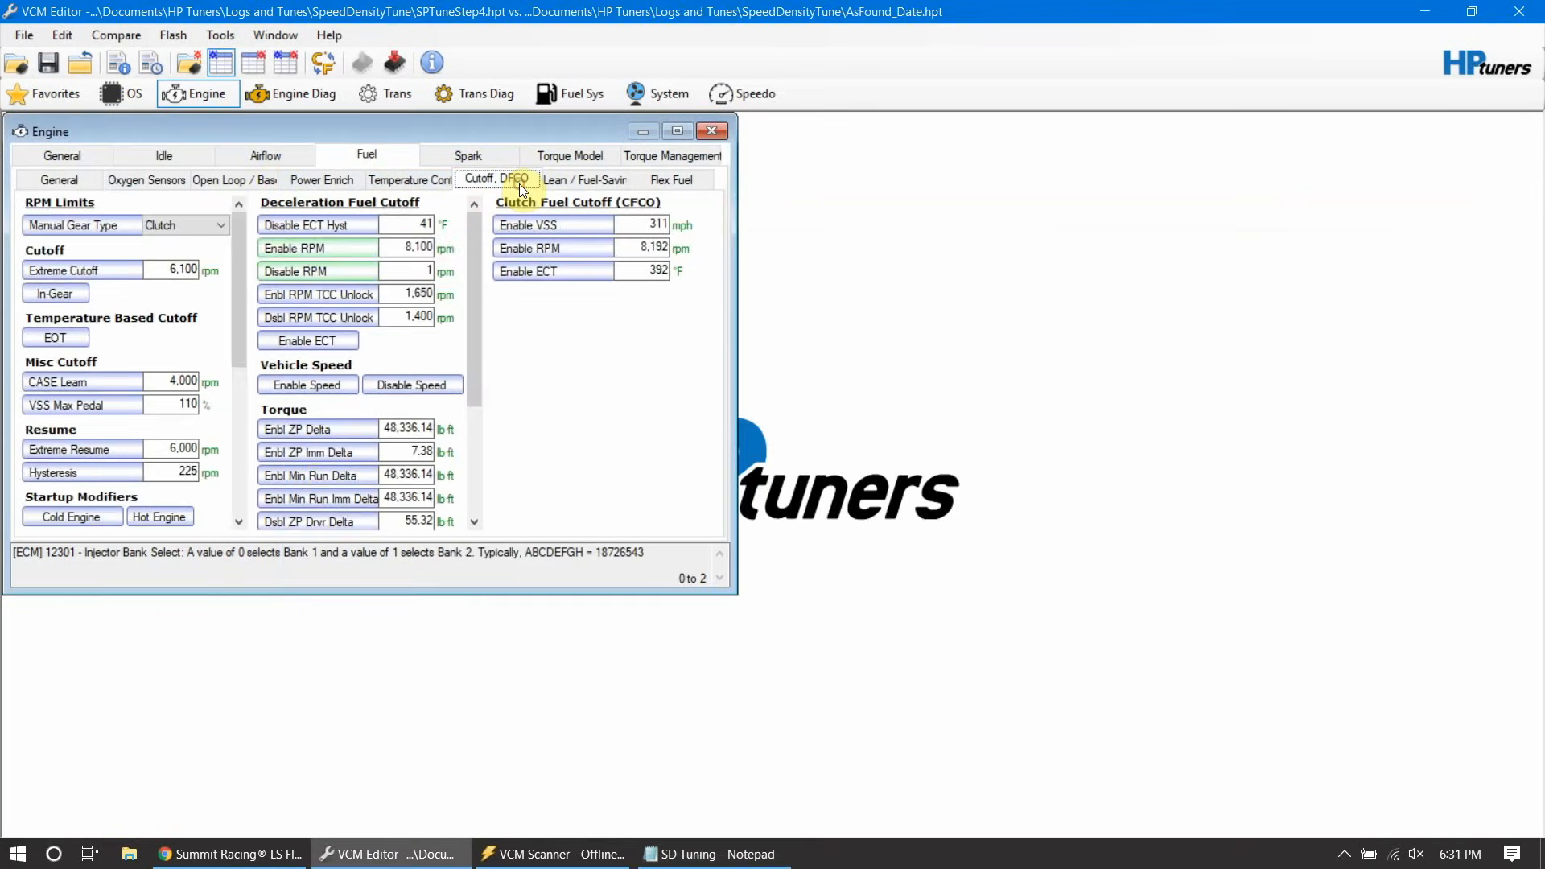
left_click(252, 62)
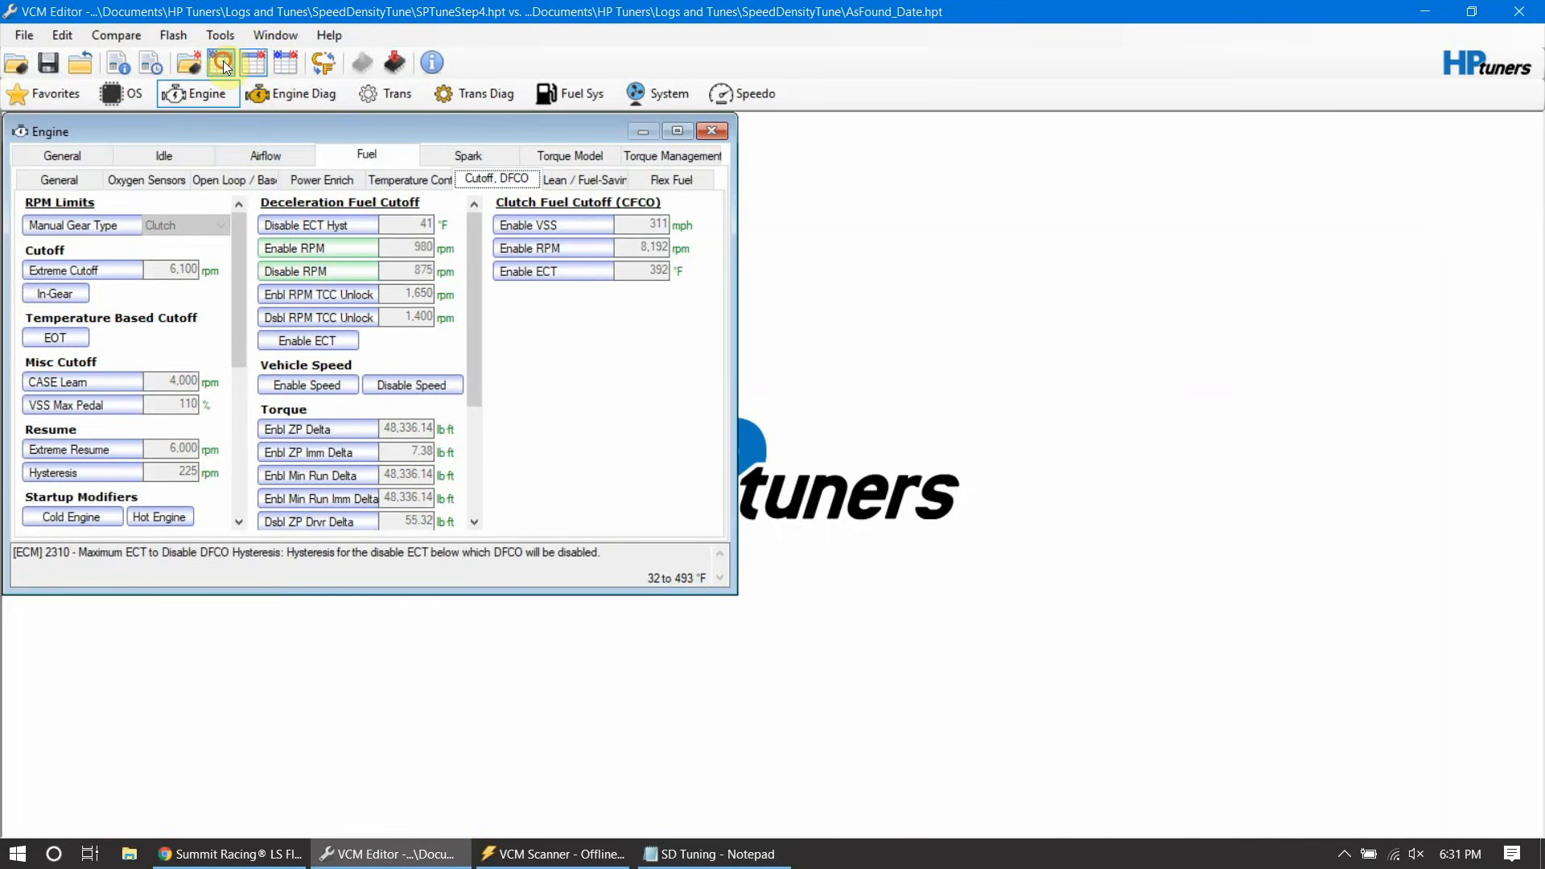
left_click(220, 62)
left_click(408, 247)
type("98")
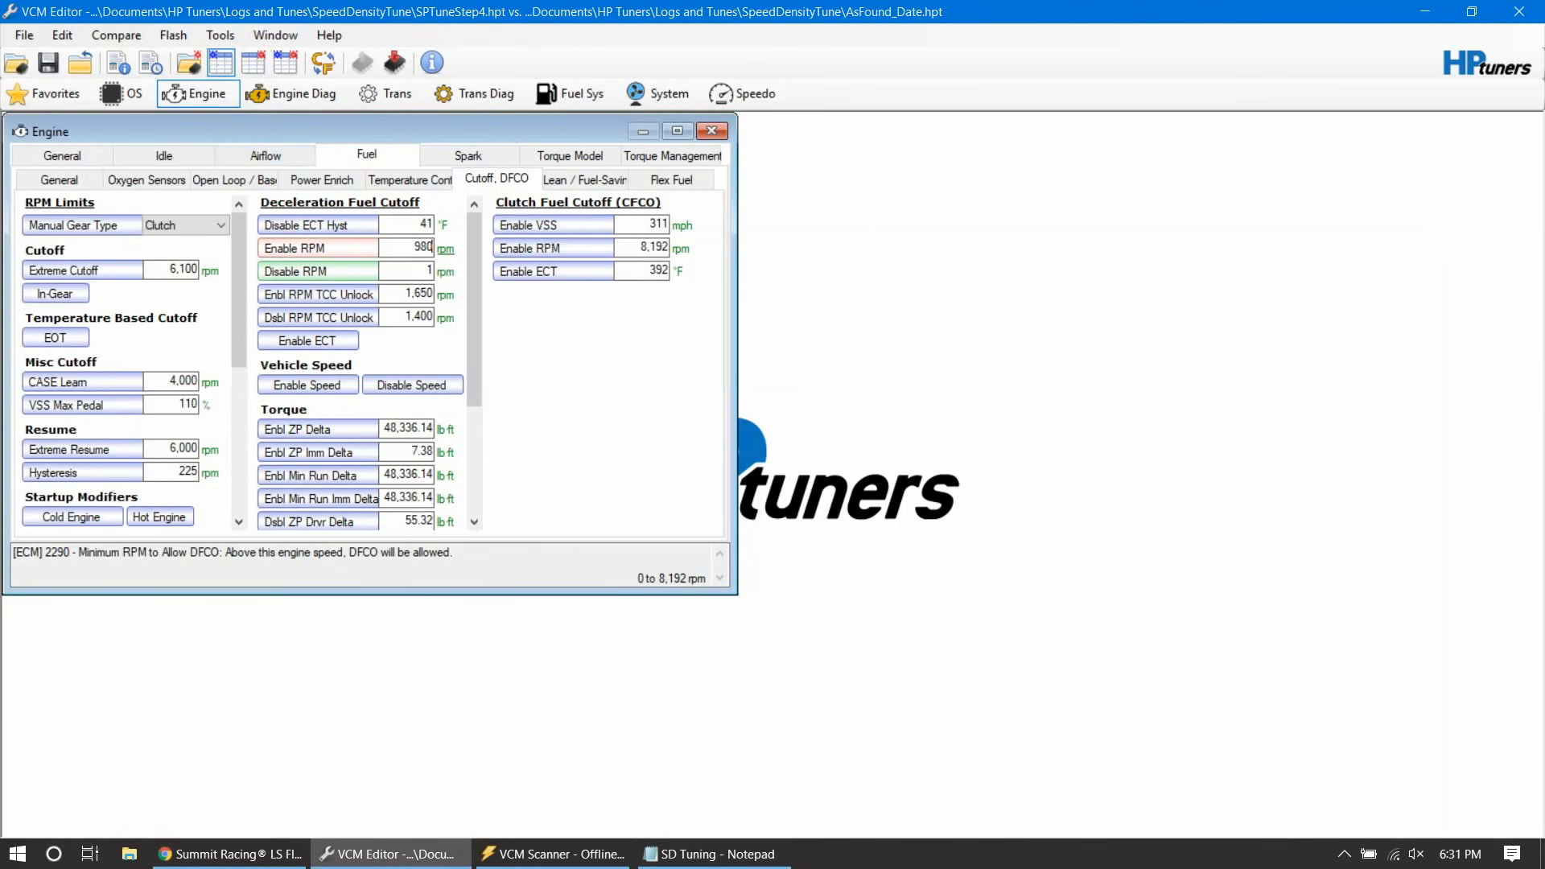
left_click(421, 269)
type("8")
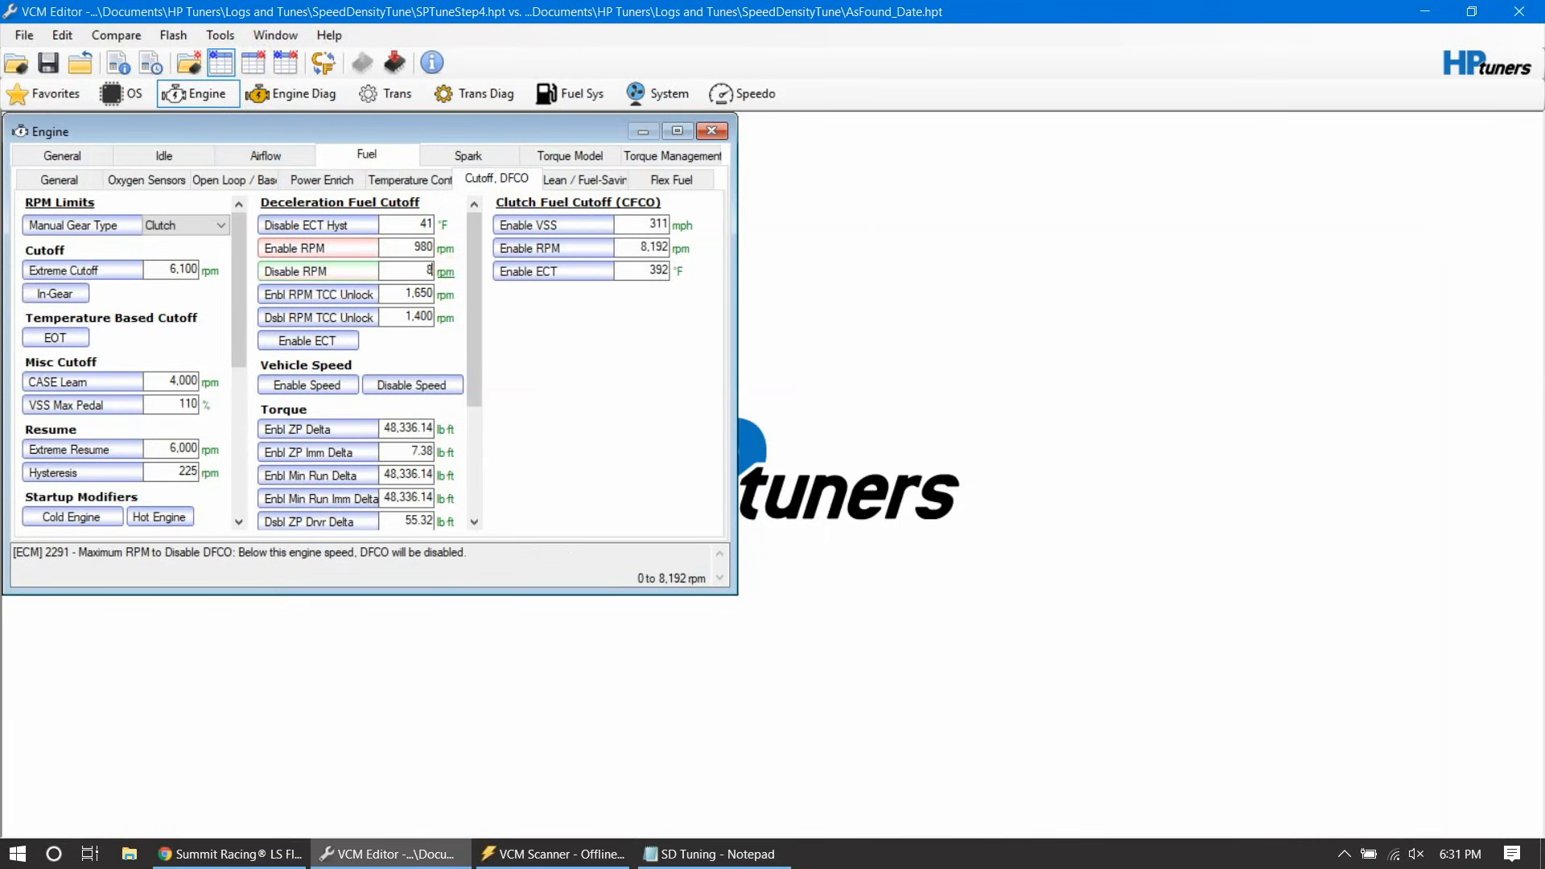
key("Tab")
key("Tab")
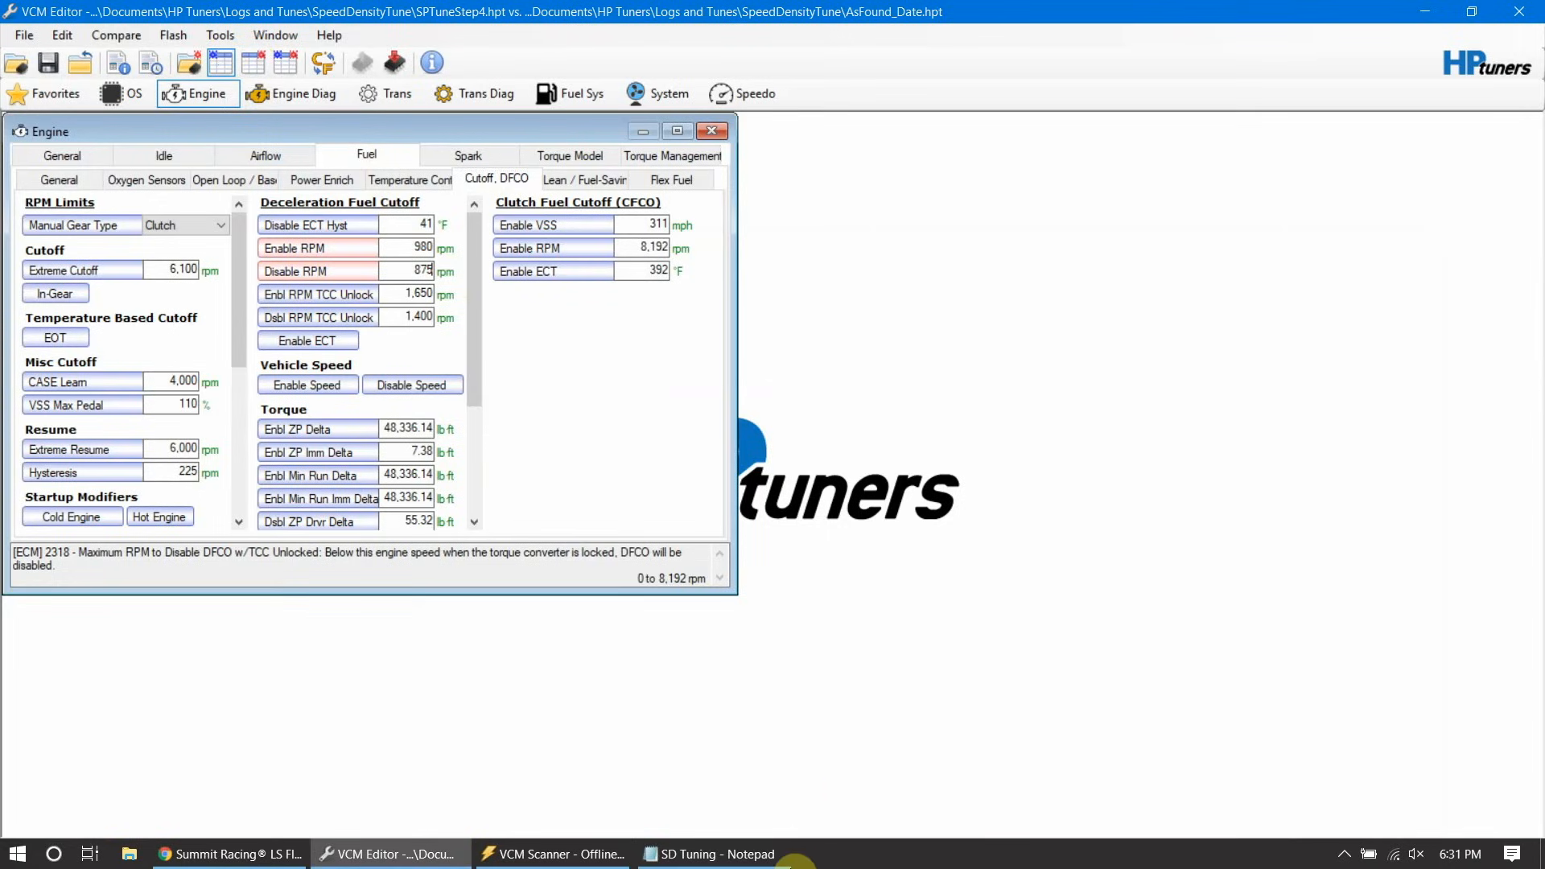
Step: Check the SD Tuning notes in Notepad and set catalyst protection COT back to Enable in VCM Editor's fuel temperature control settings
left_click(716, 854)
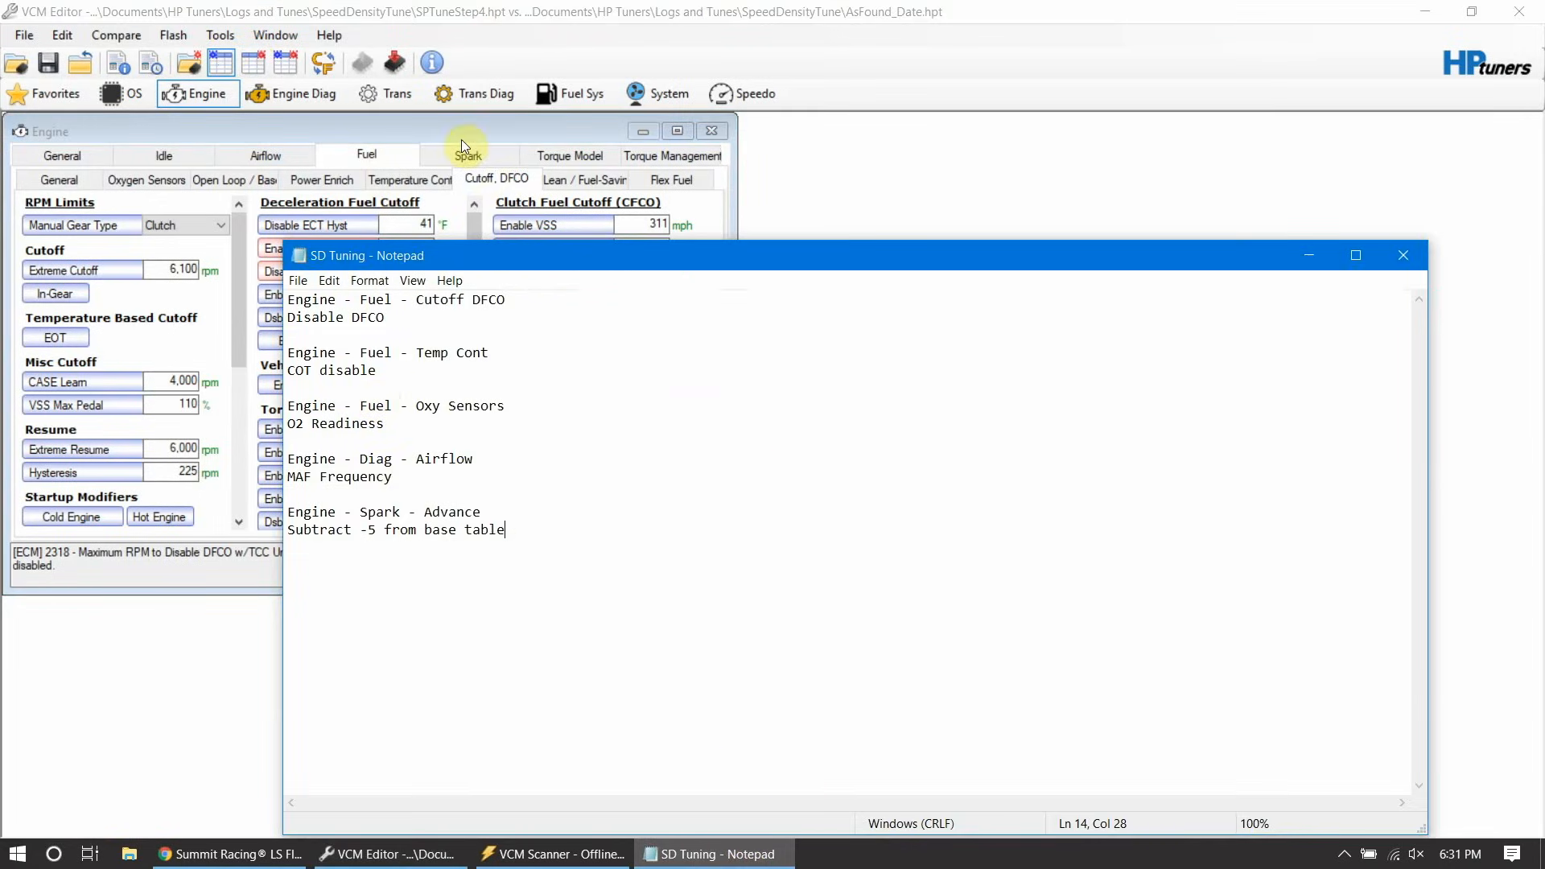
left_click(390, 178)
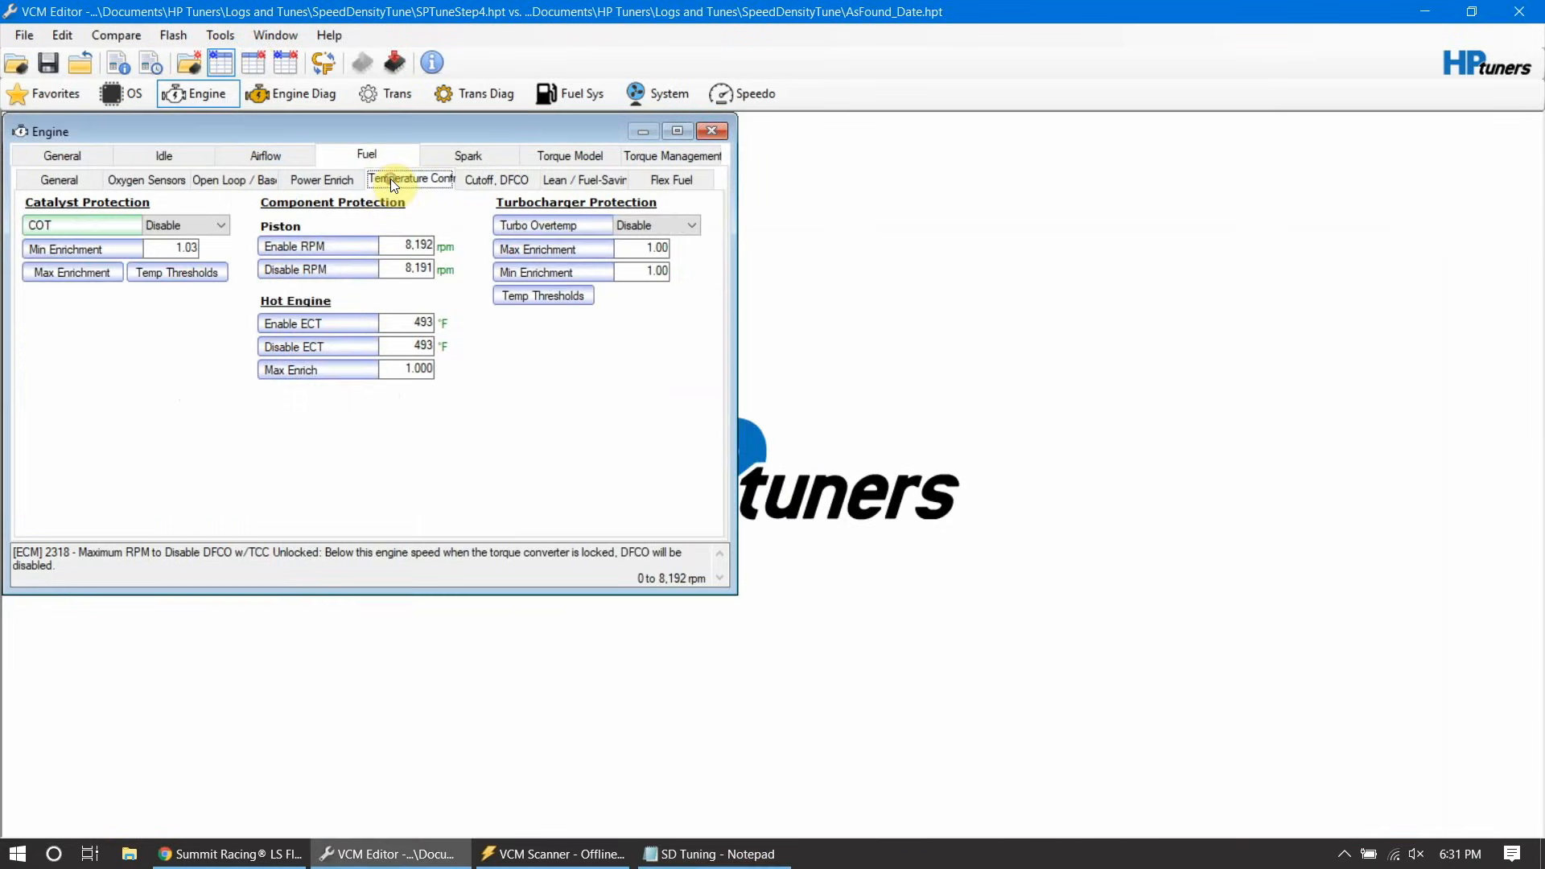
left_click(173, 229)
left_click(176, 256)
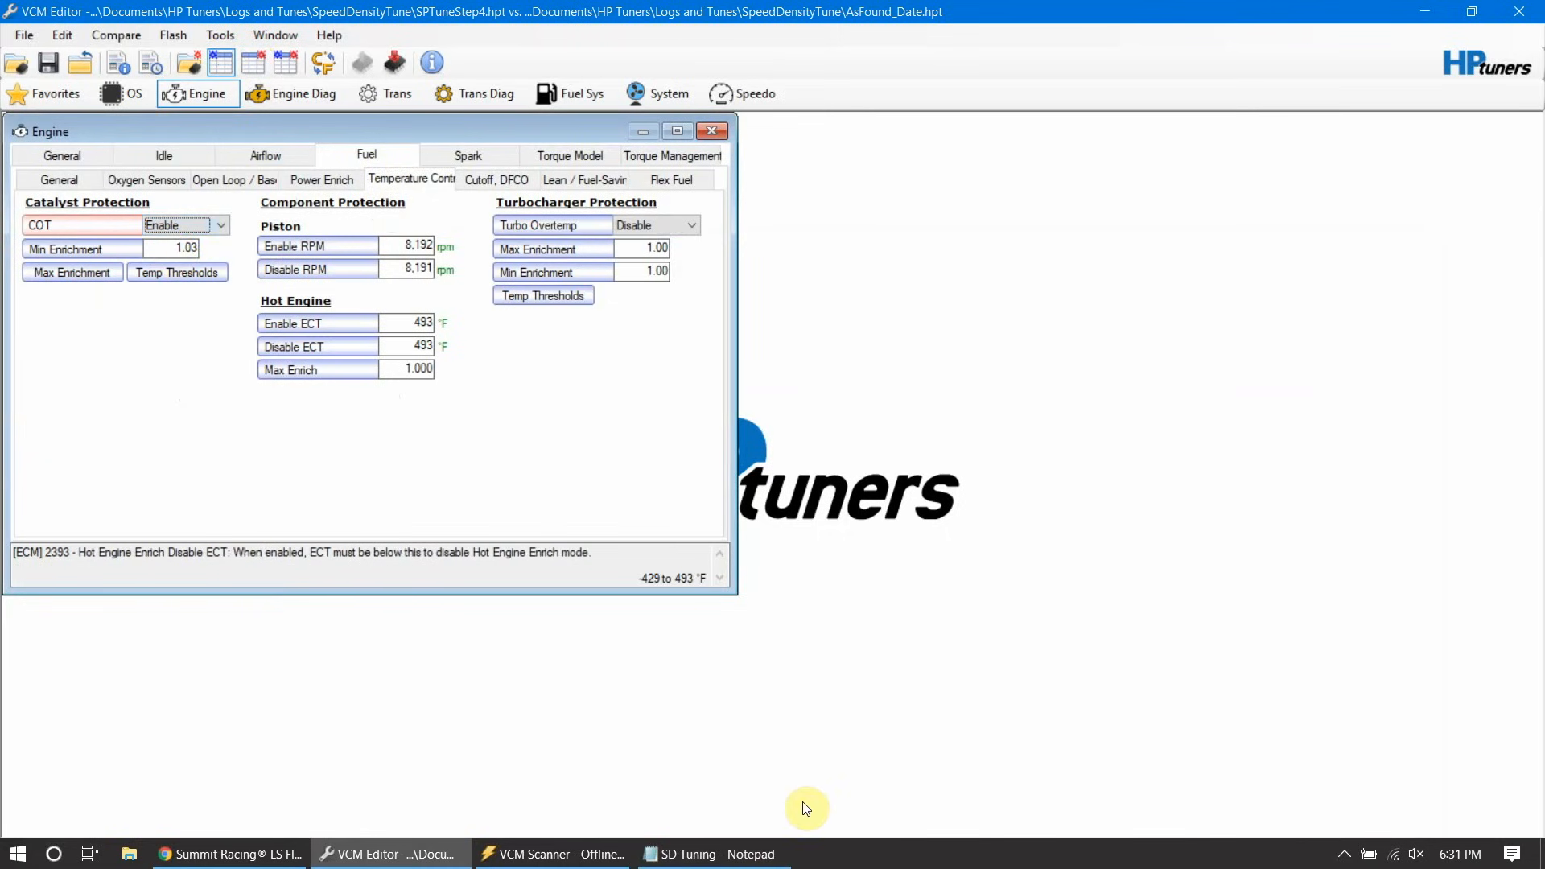
Step: Look up the original O2 Readiness Voltage in the compare file and set it to 1,795 mV in the main tune
left_click(741, 852)
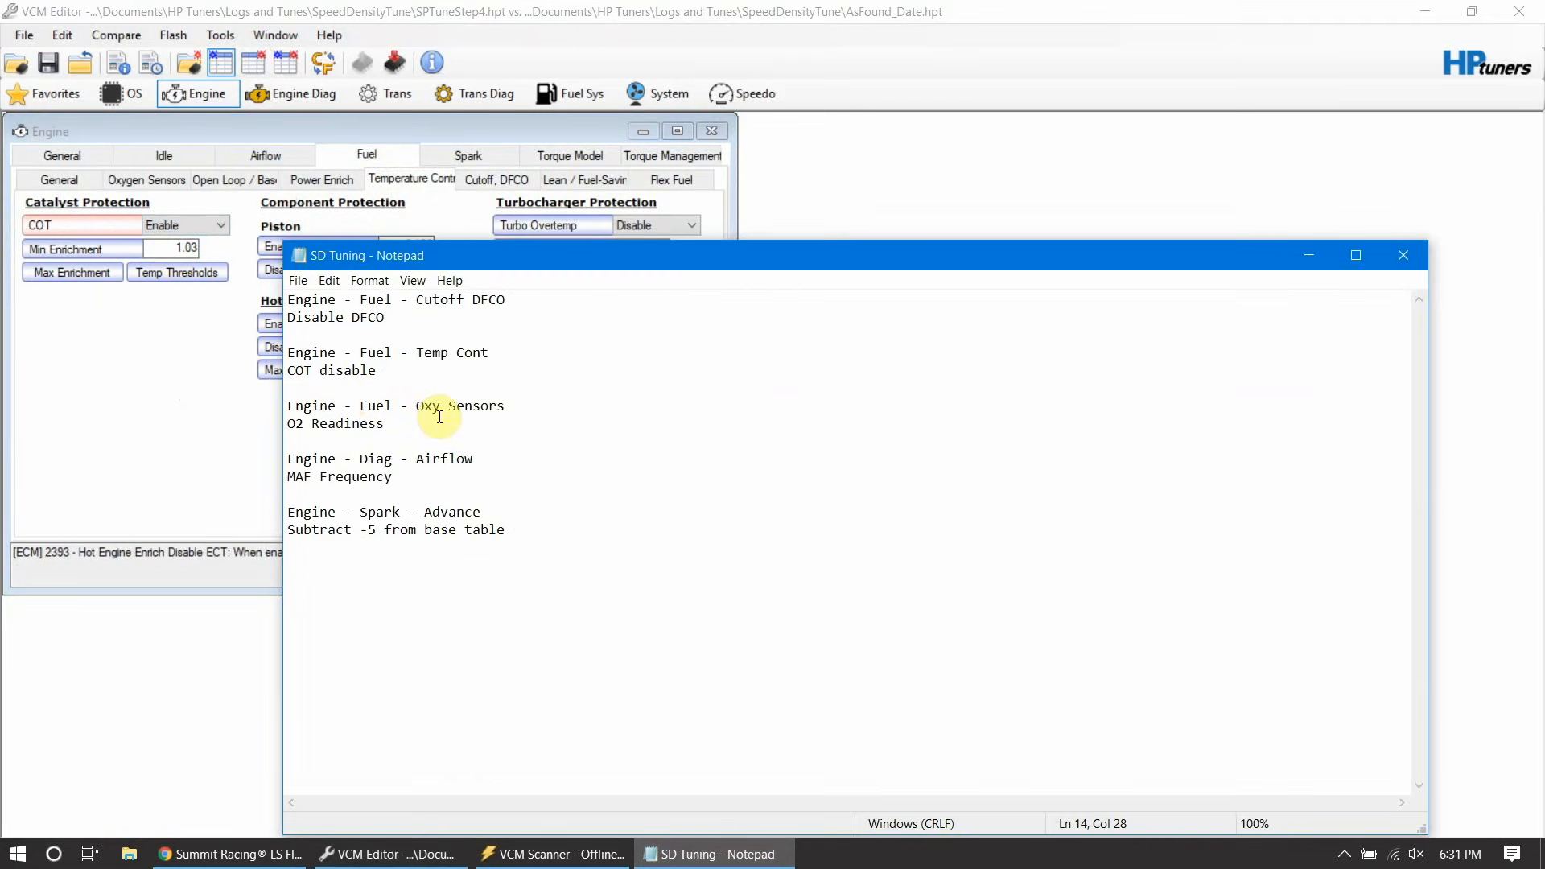
left_click(158, 182)
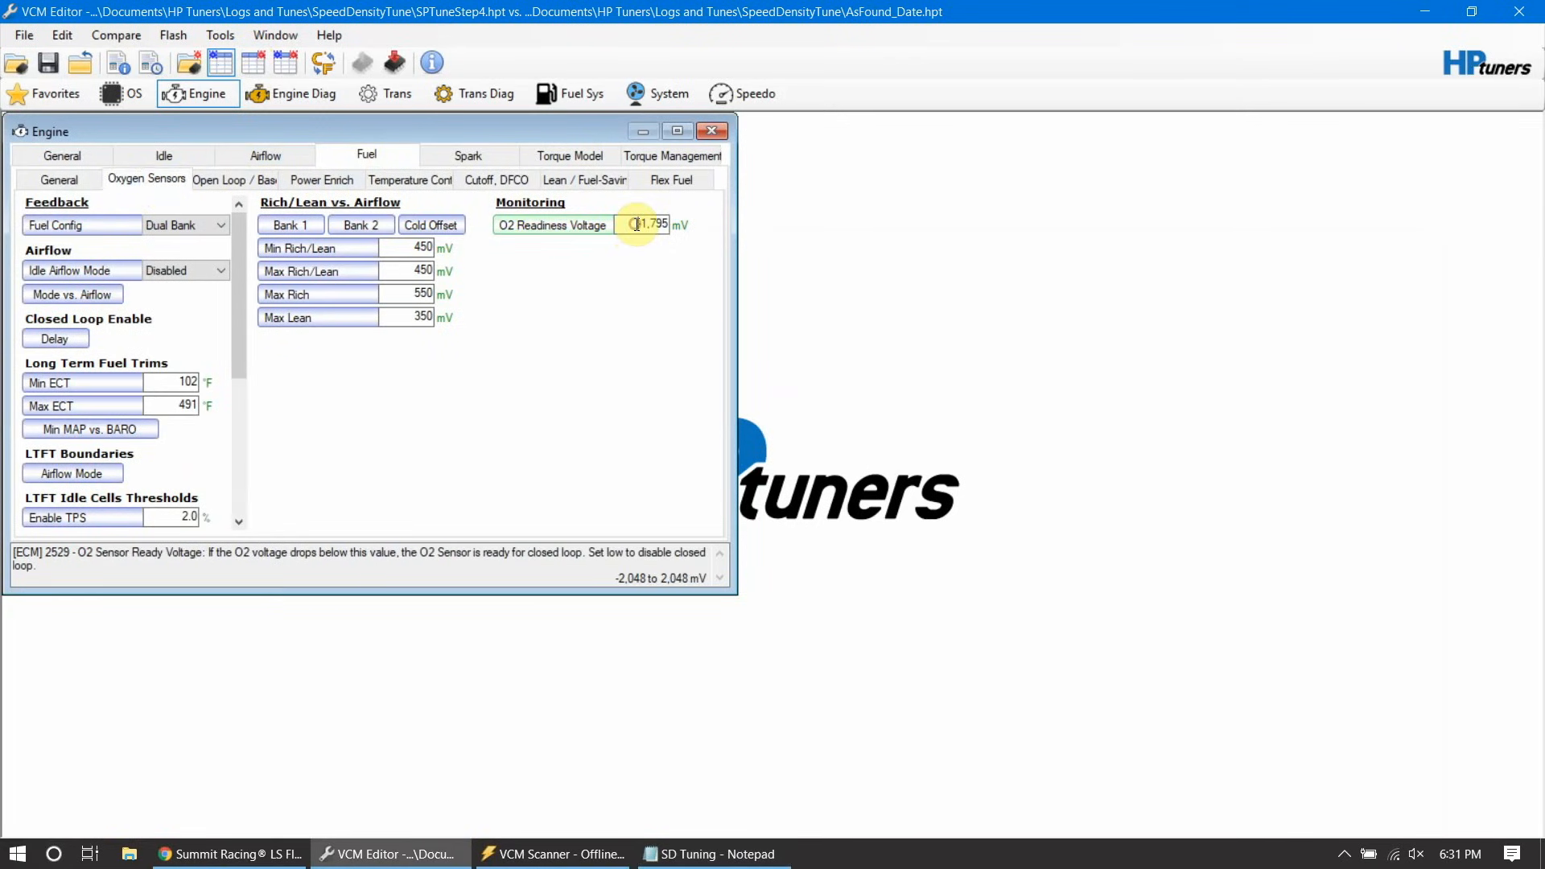
left_click(258, 64)
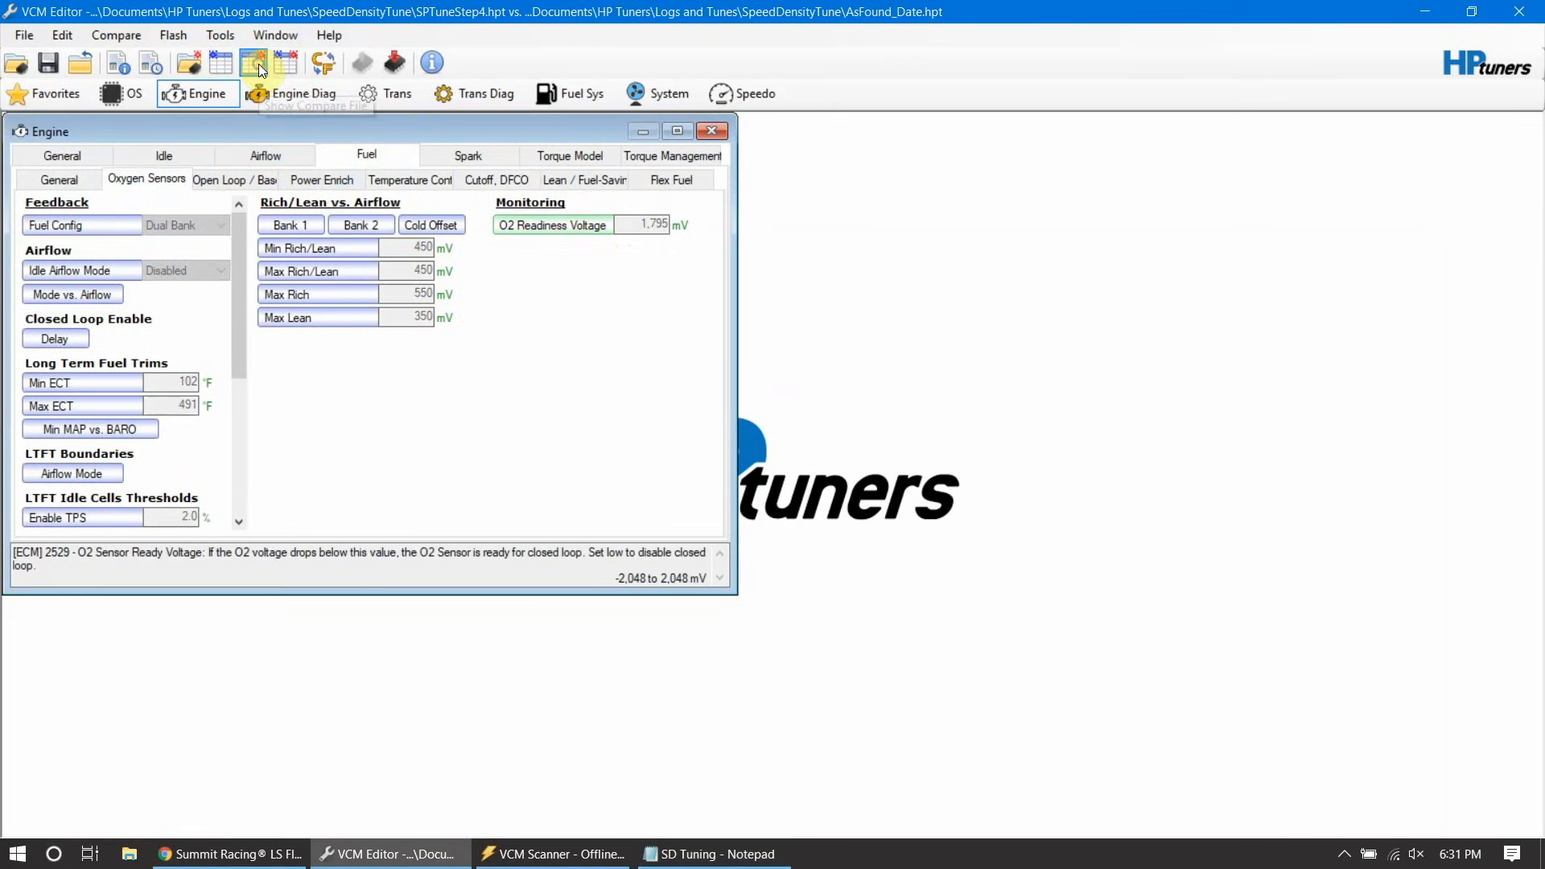
left_click(215, 62)
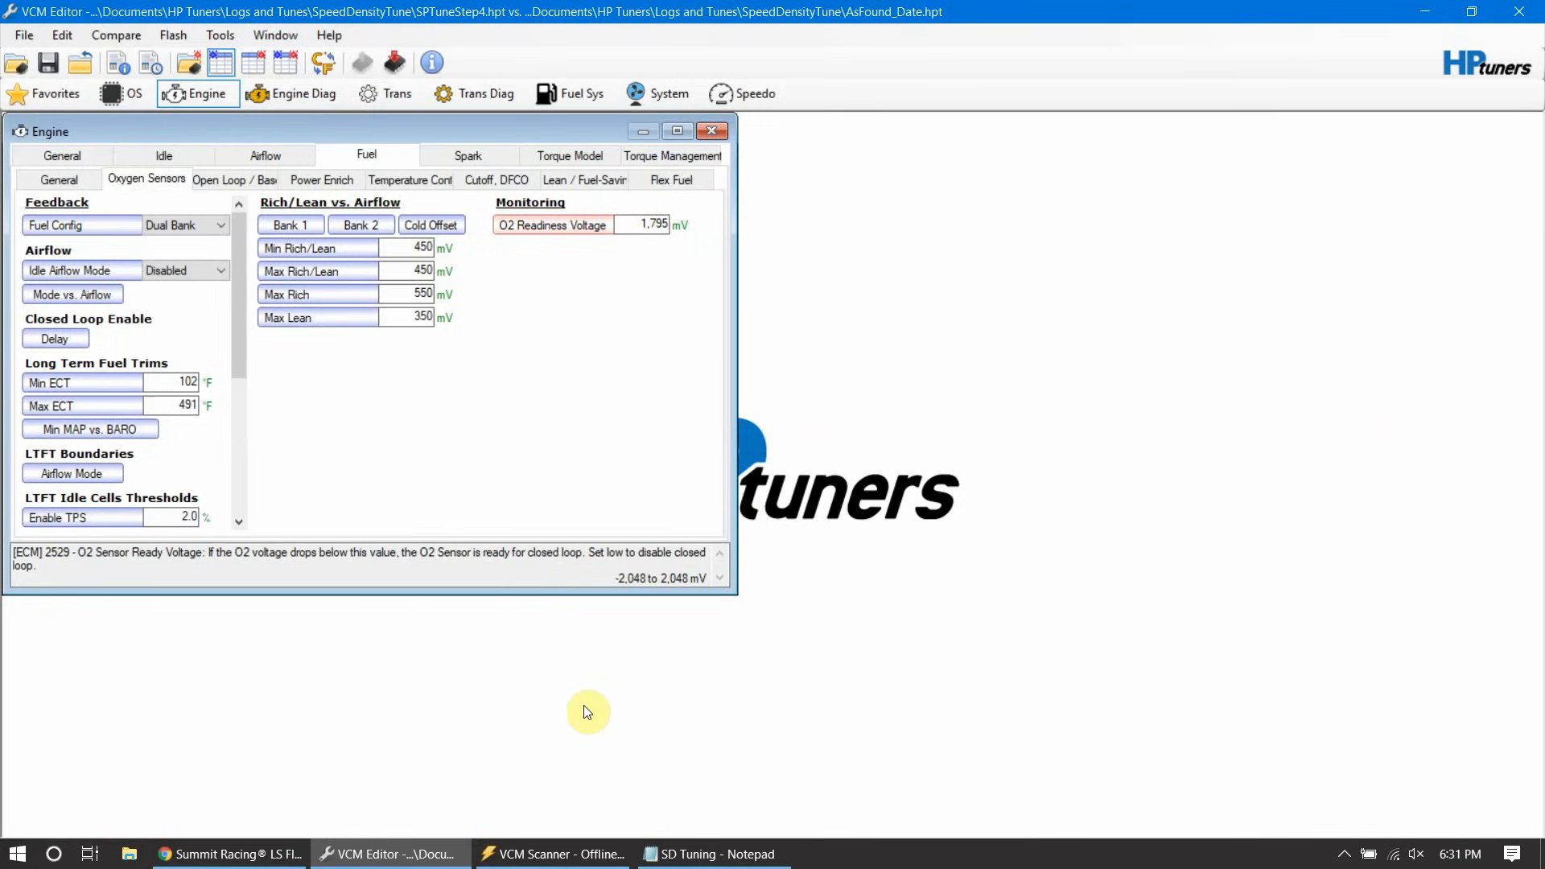
Step: Check the SD Tuning notes and restore the compare file's MAF frequency limits in the airflow diagnostics: Fail High 15,999 Hz, Fail Low 850 Hz
left_click(701, 855)
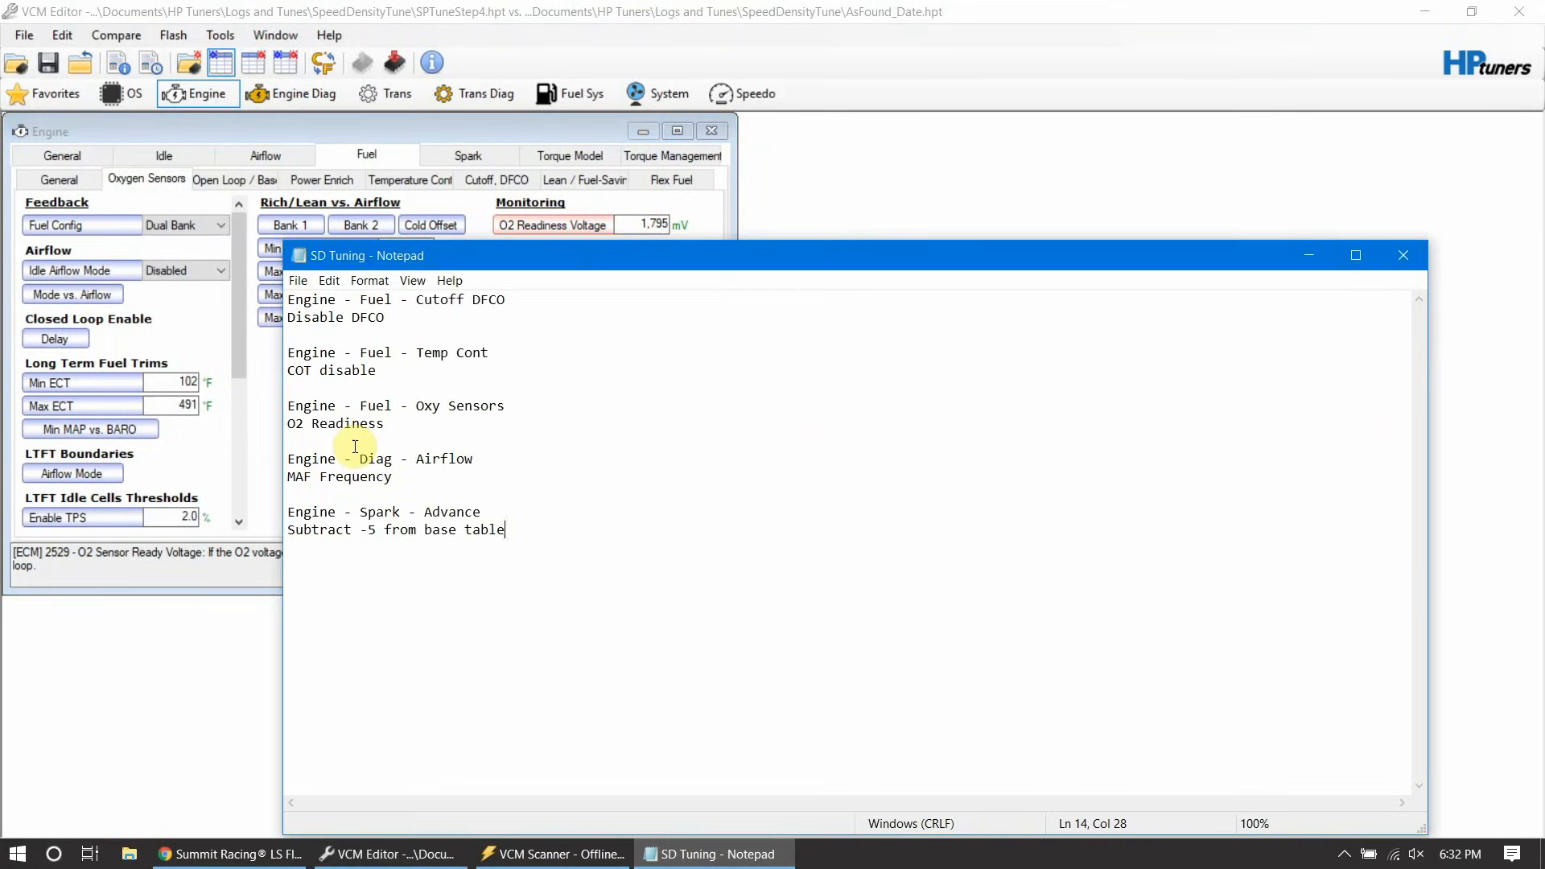
left_click(259, 98)
left_click(259, 97)
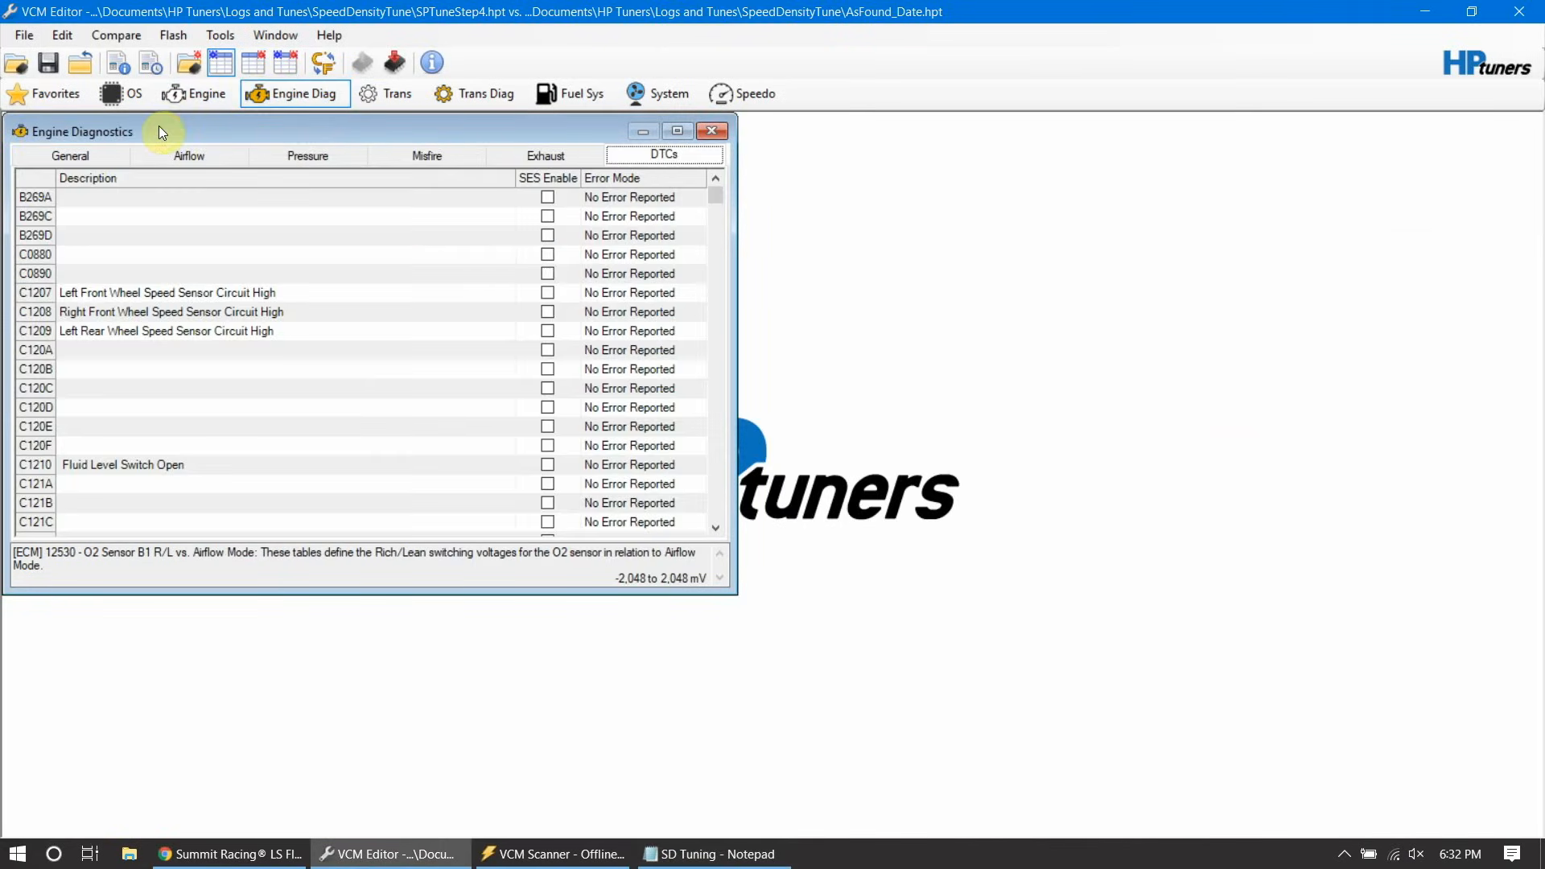
left_click(205, 162)
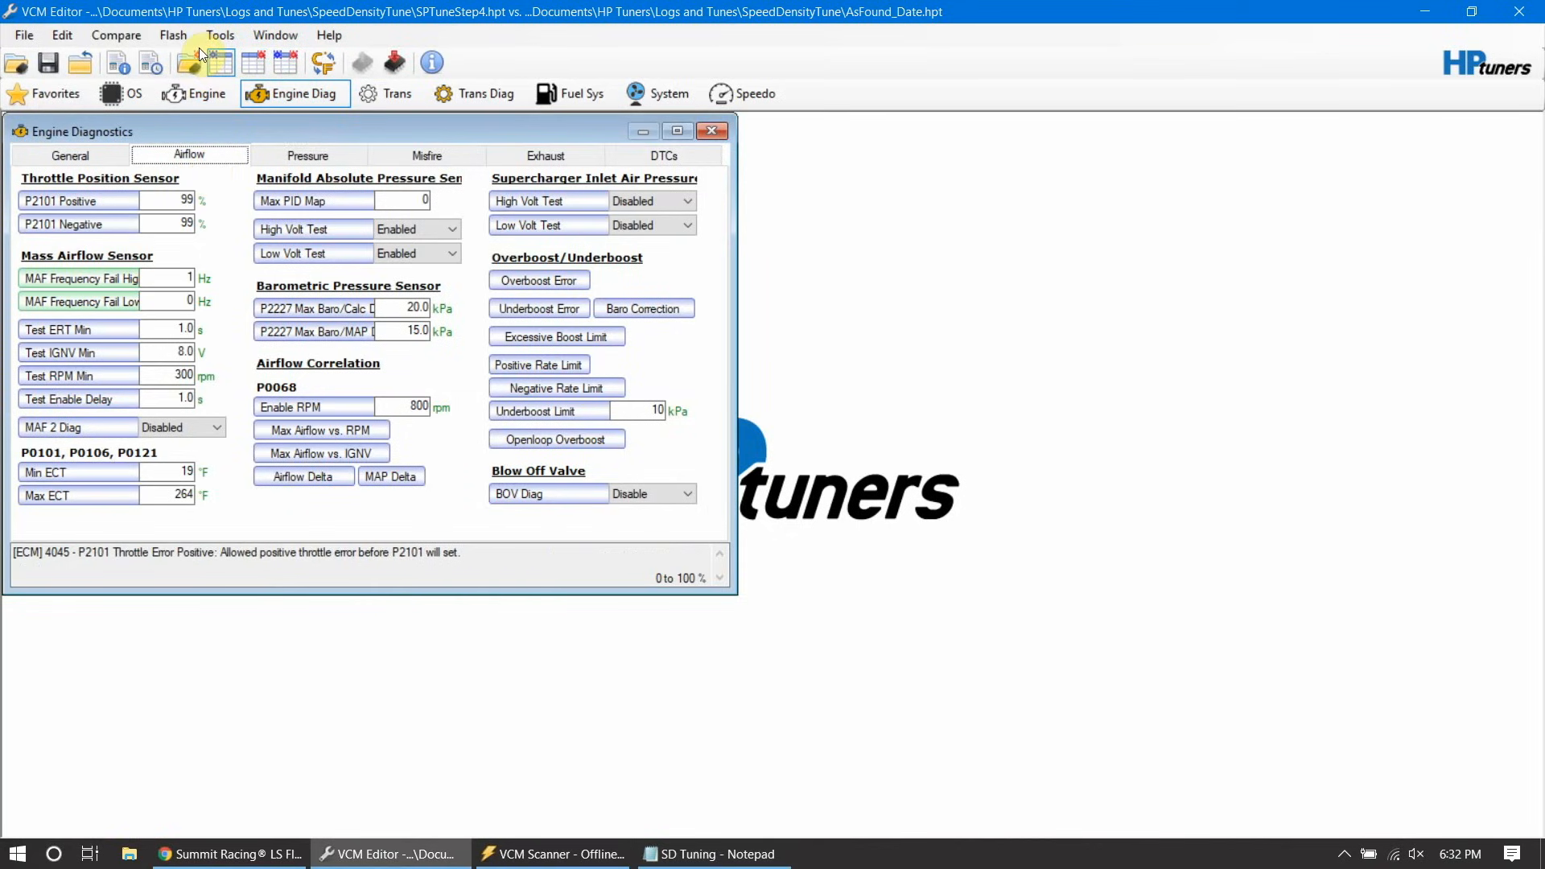
left_click(259, 61)
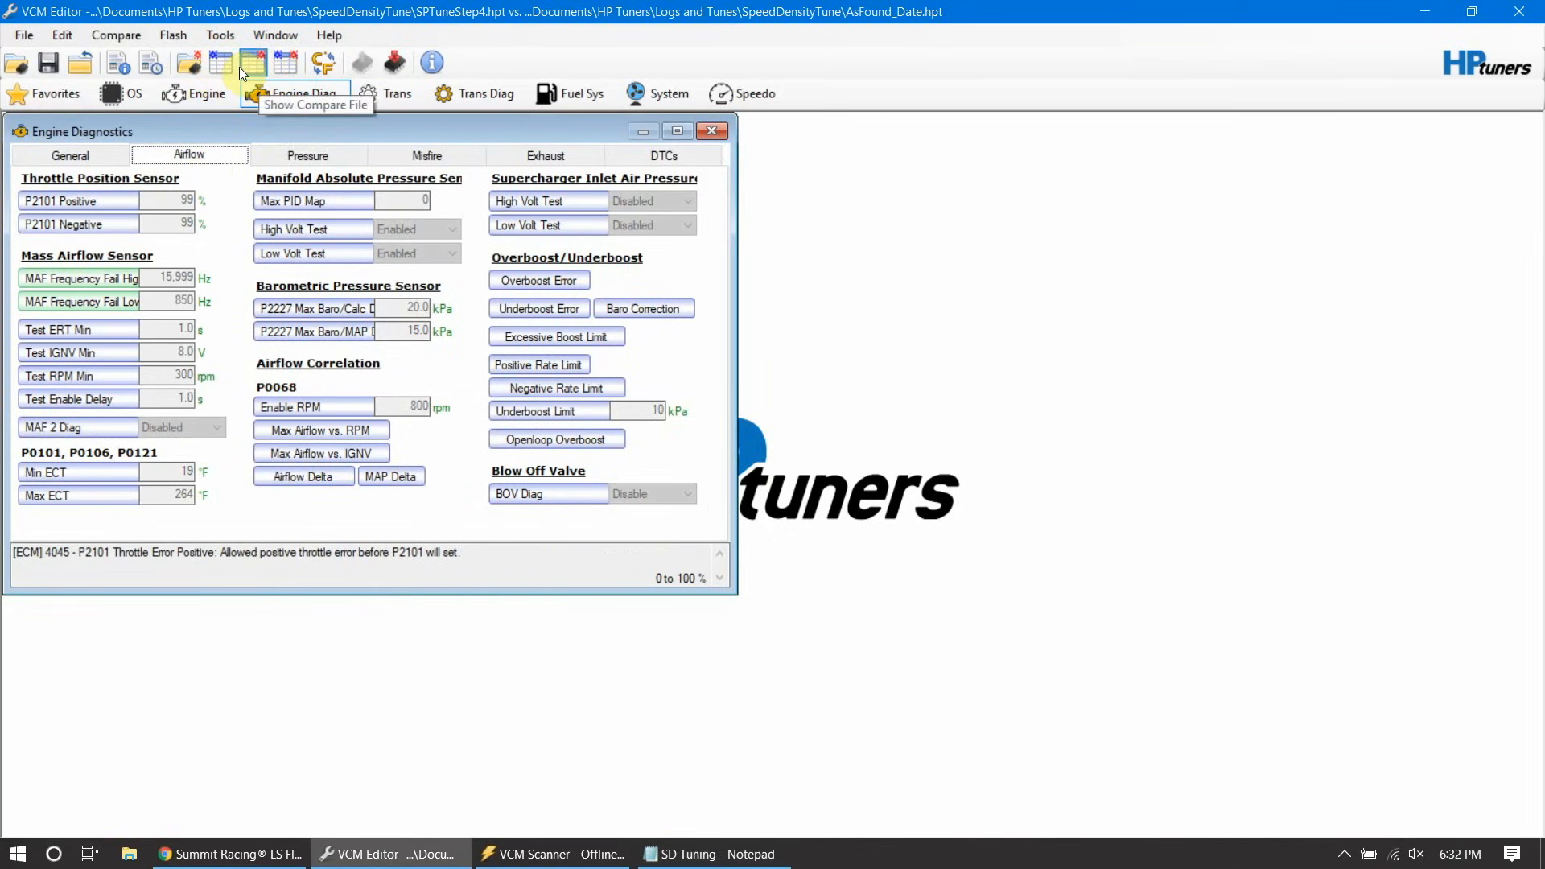
left_click(228, 61)
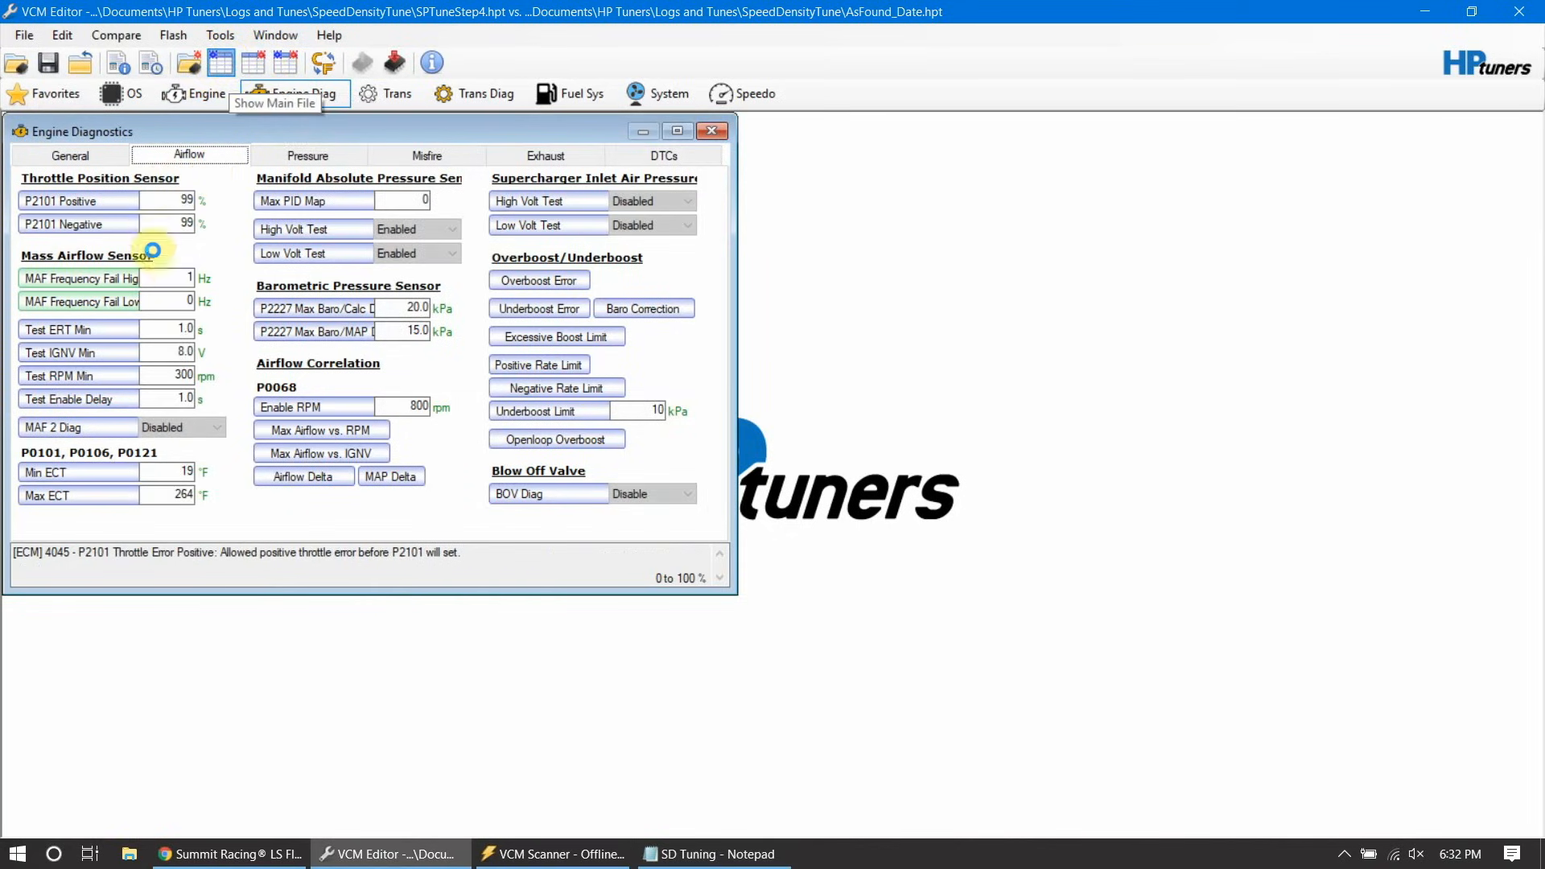
left_click(181, 278)
type("15,999")
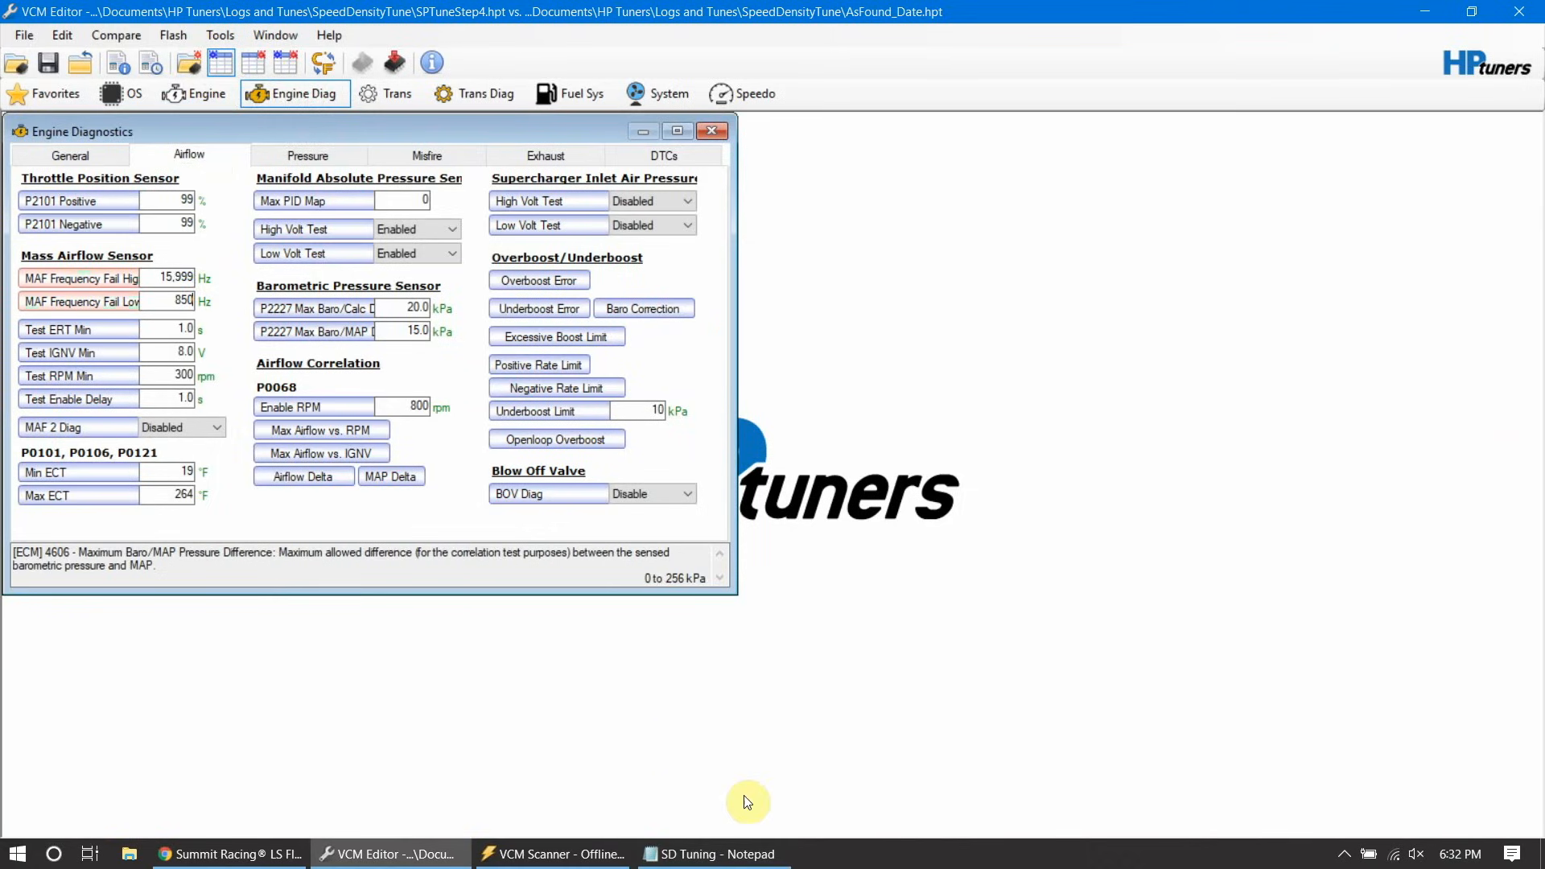
Step: Review the remaining SD Tuning notes in Notepad and save the restored tune in VCM Editor as a new file named SPTuneFinal
left_click(716, 853)
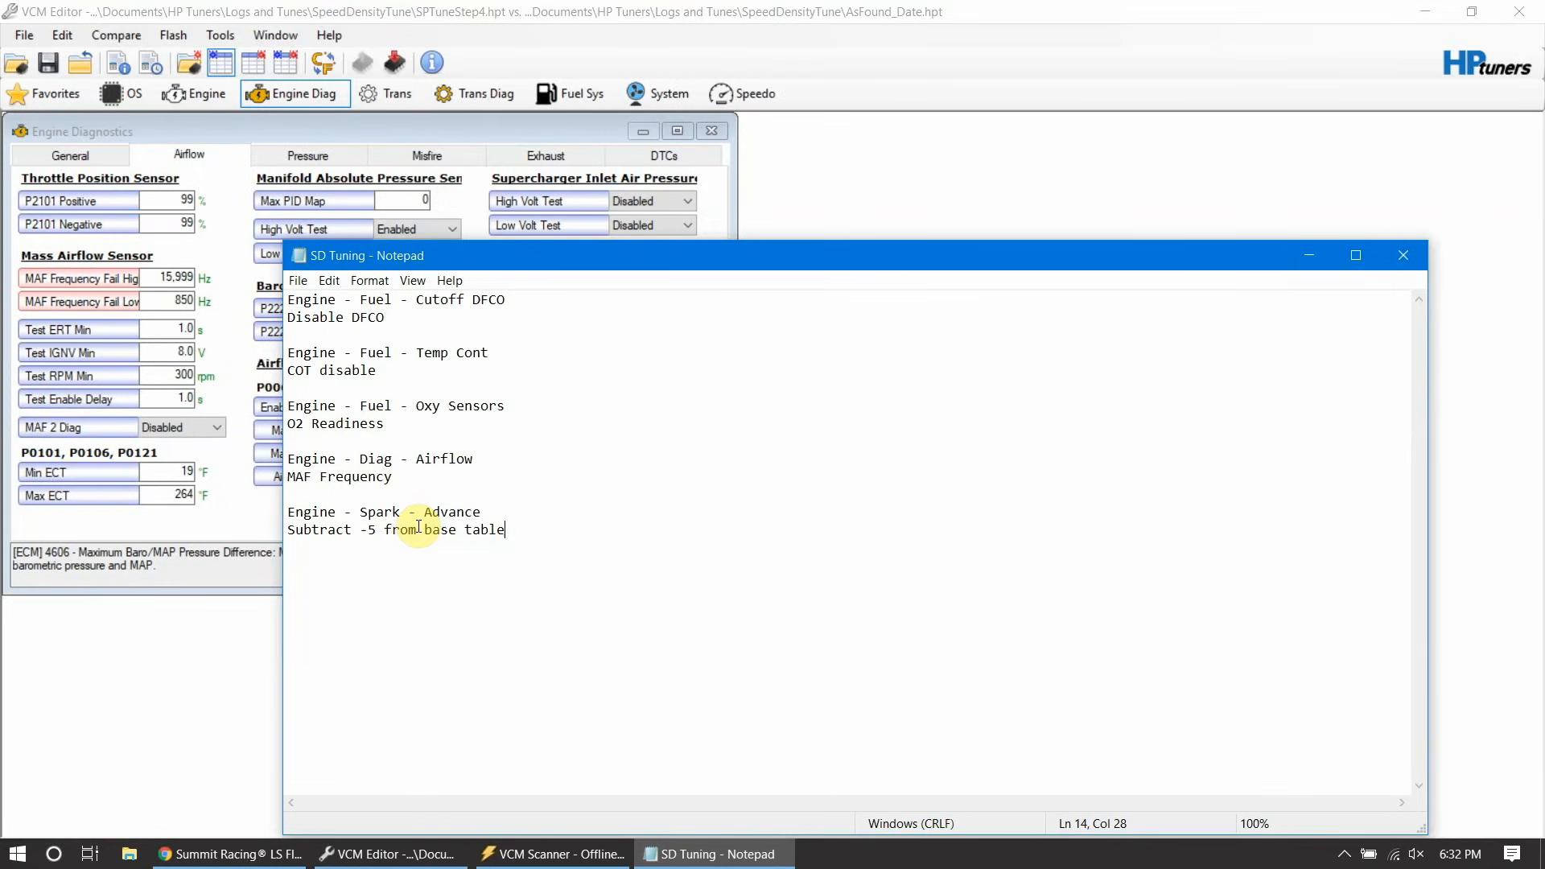
left_click(460, 122)
left_click(11, 41)
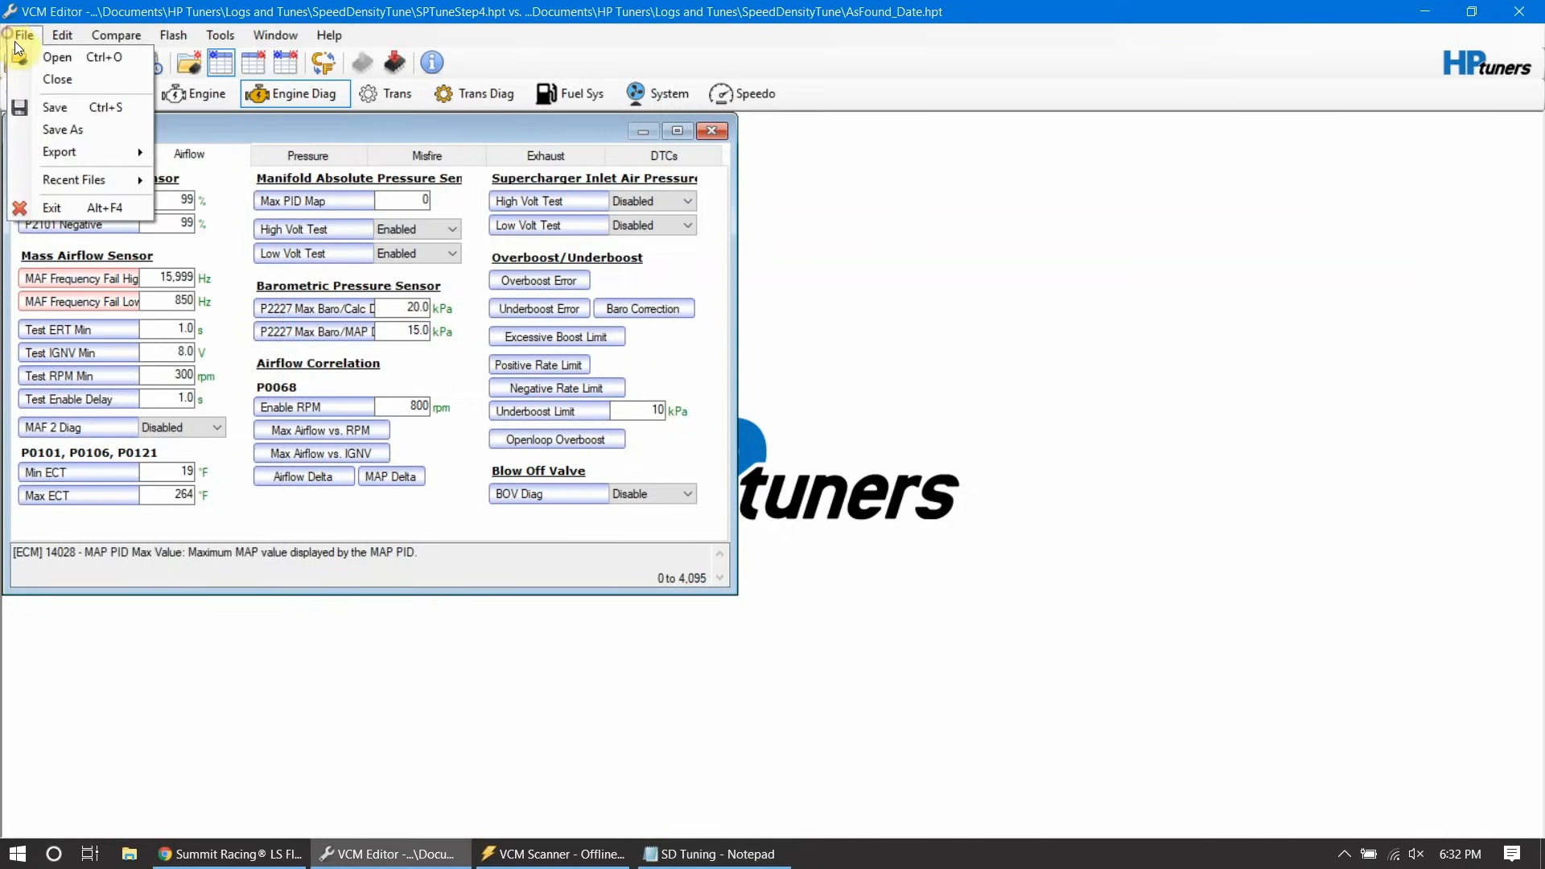
left_click(51, 125)
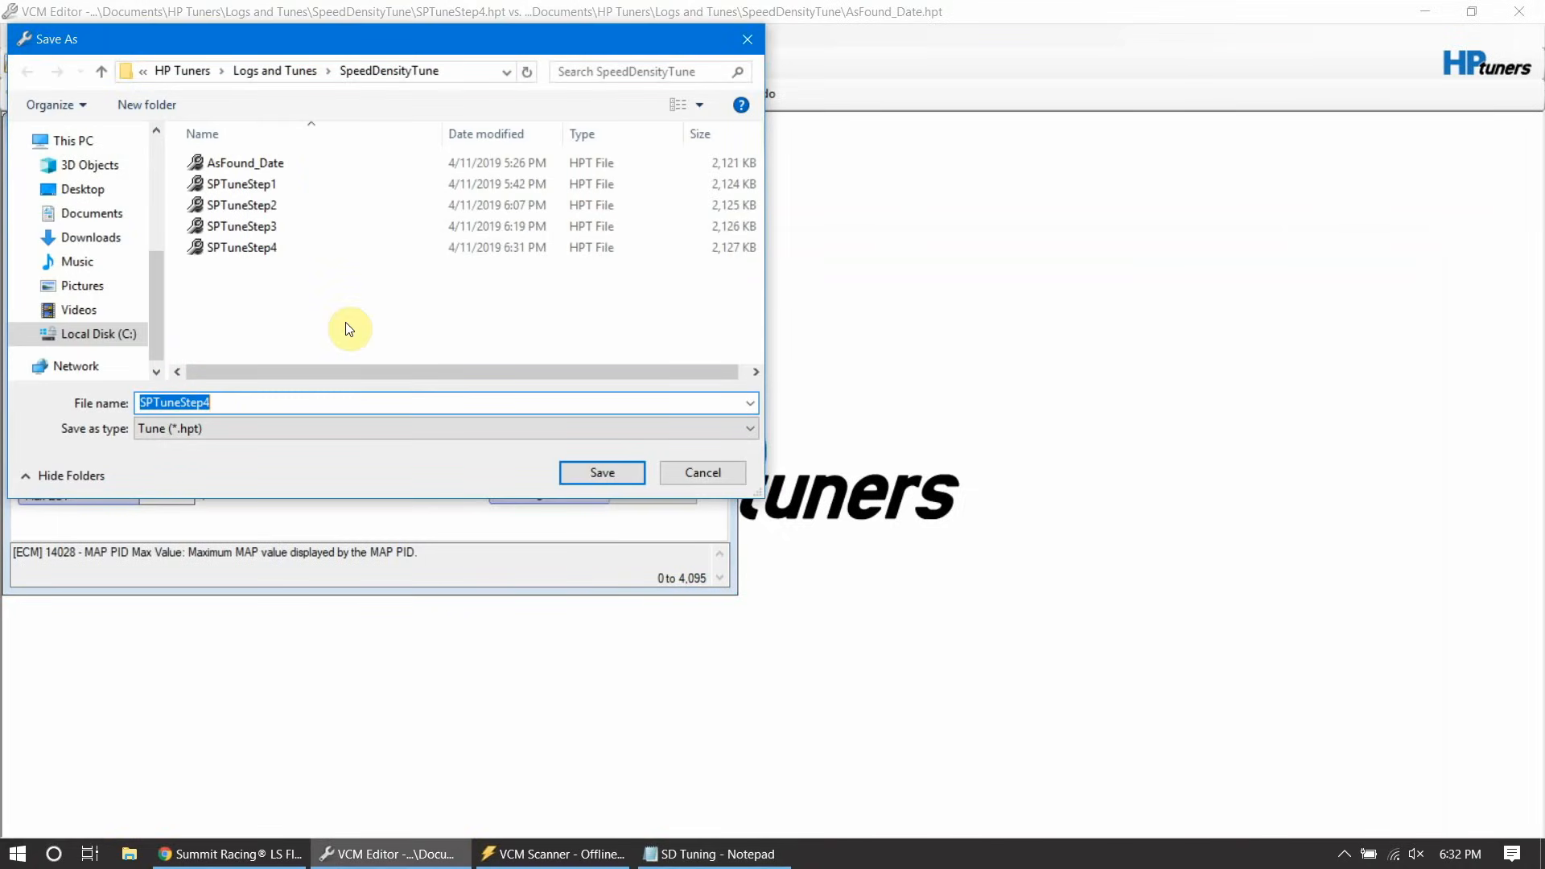
left_click(292, 418)
left_click(292, 399)
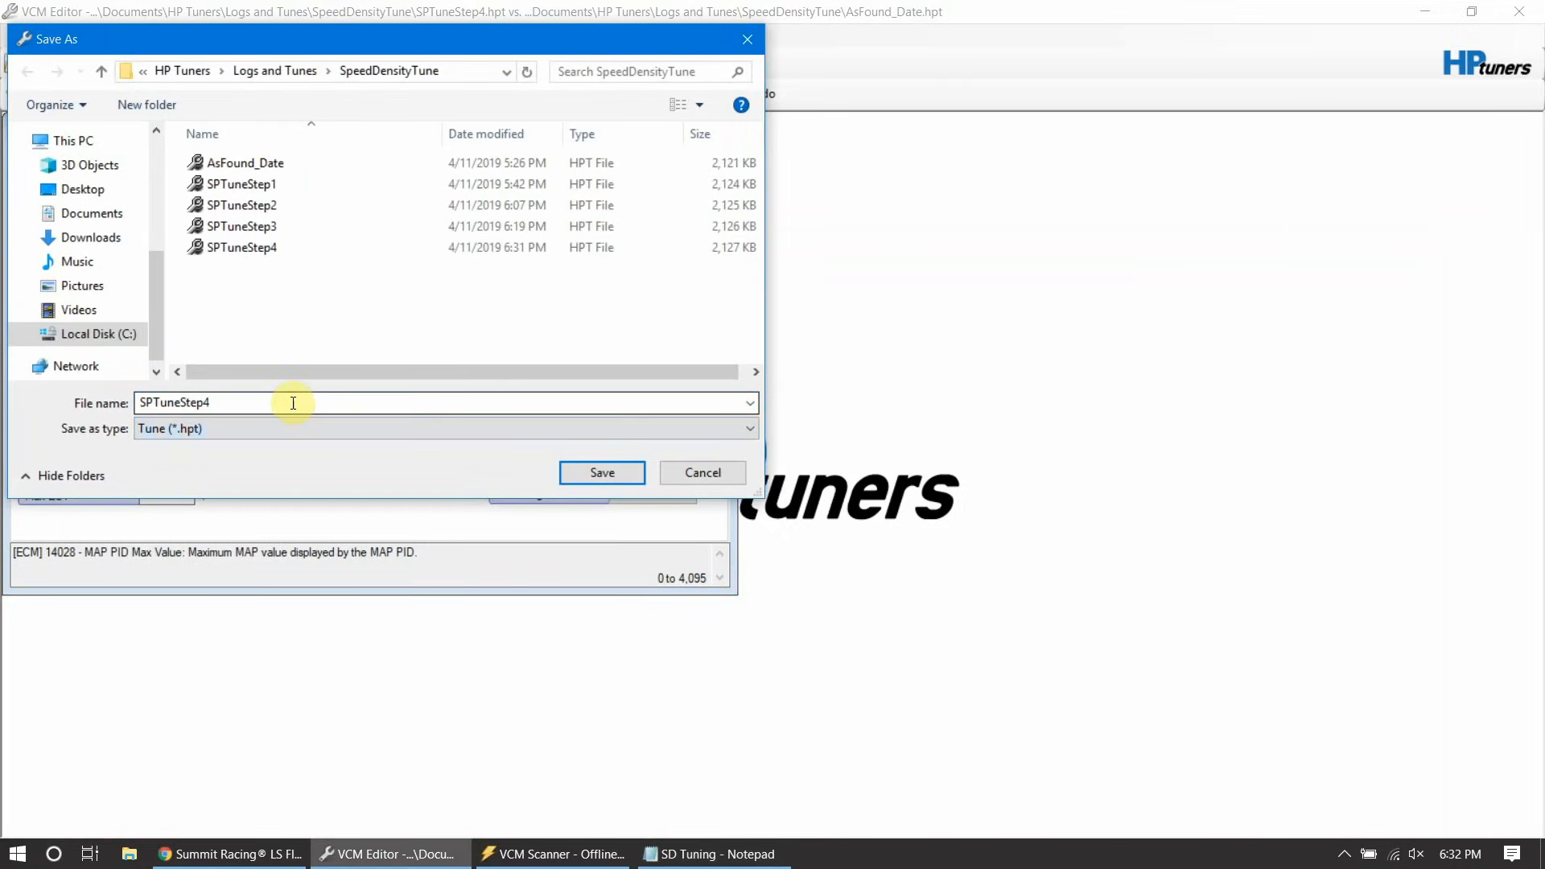
left_click(293, 404)
left_click(293, 405)
key("BackSpace")
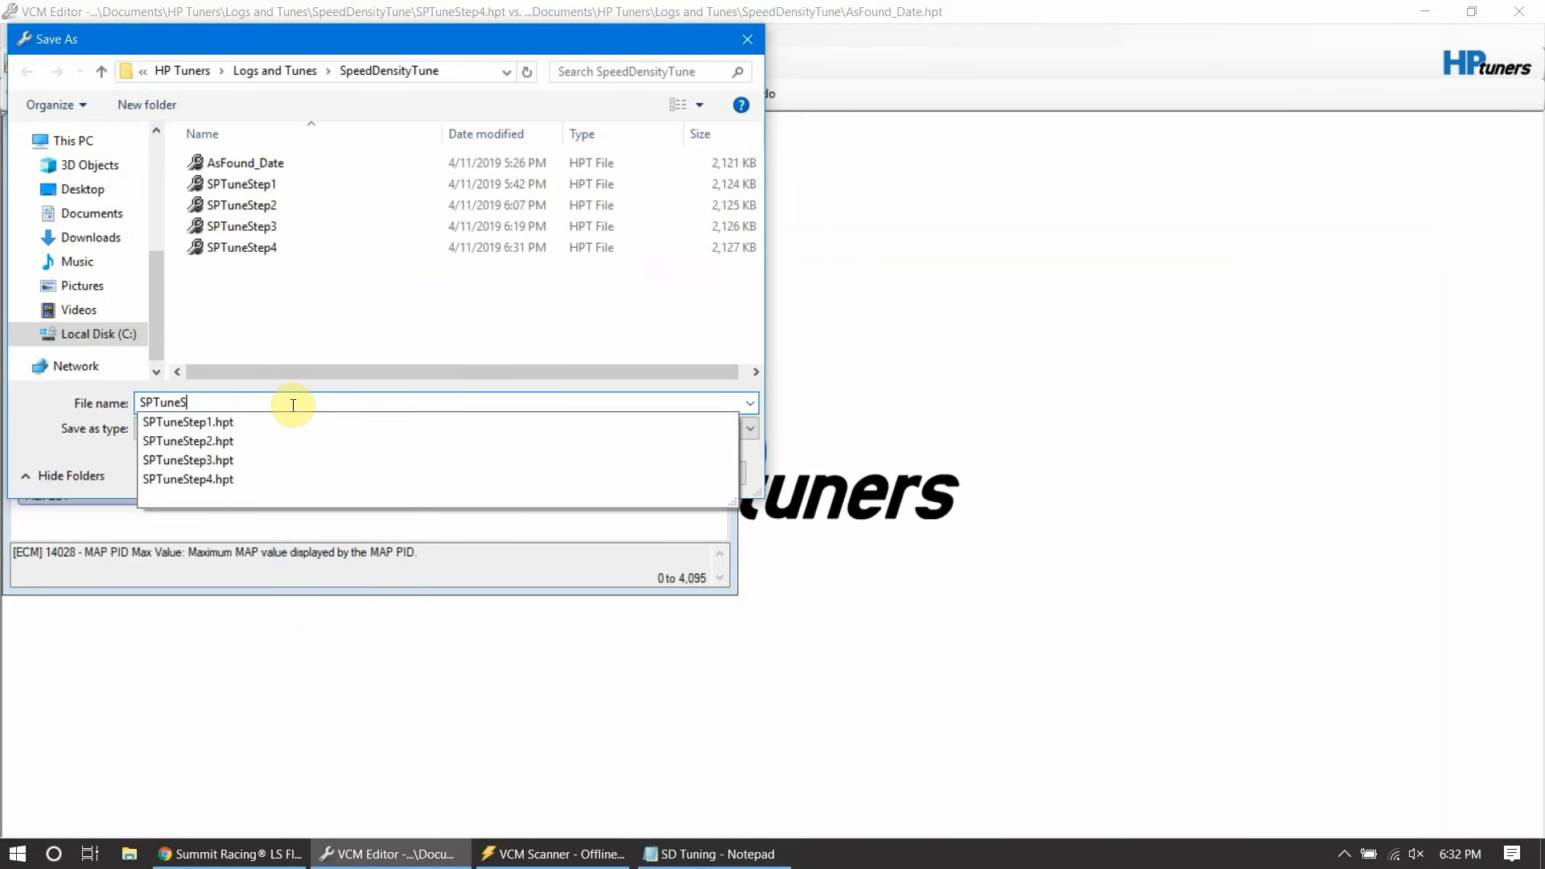
key("BackSpace")
type("Final")
key("Return")
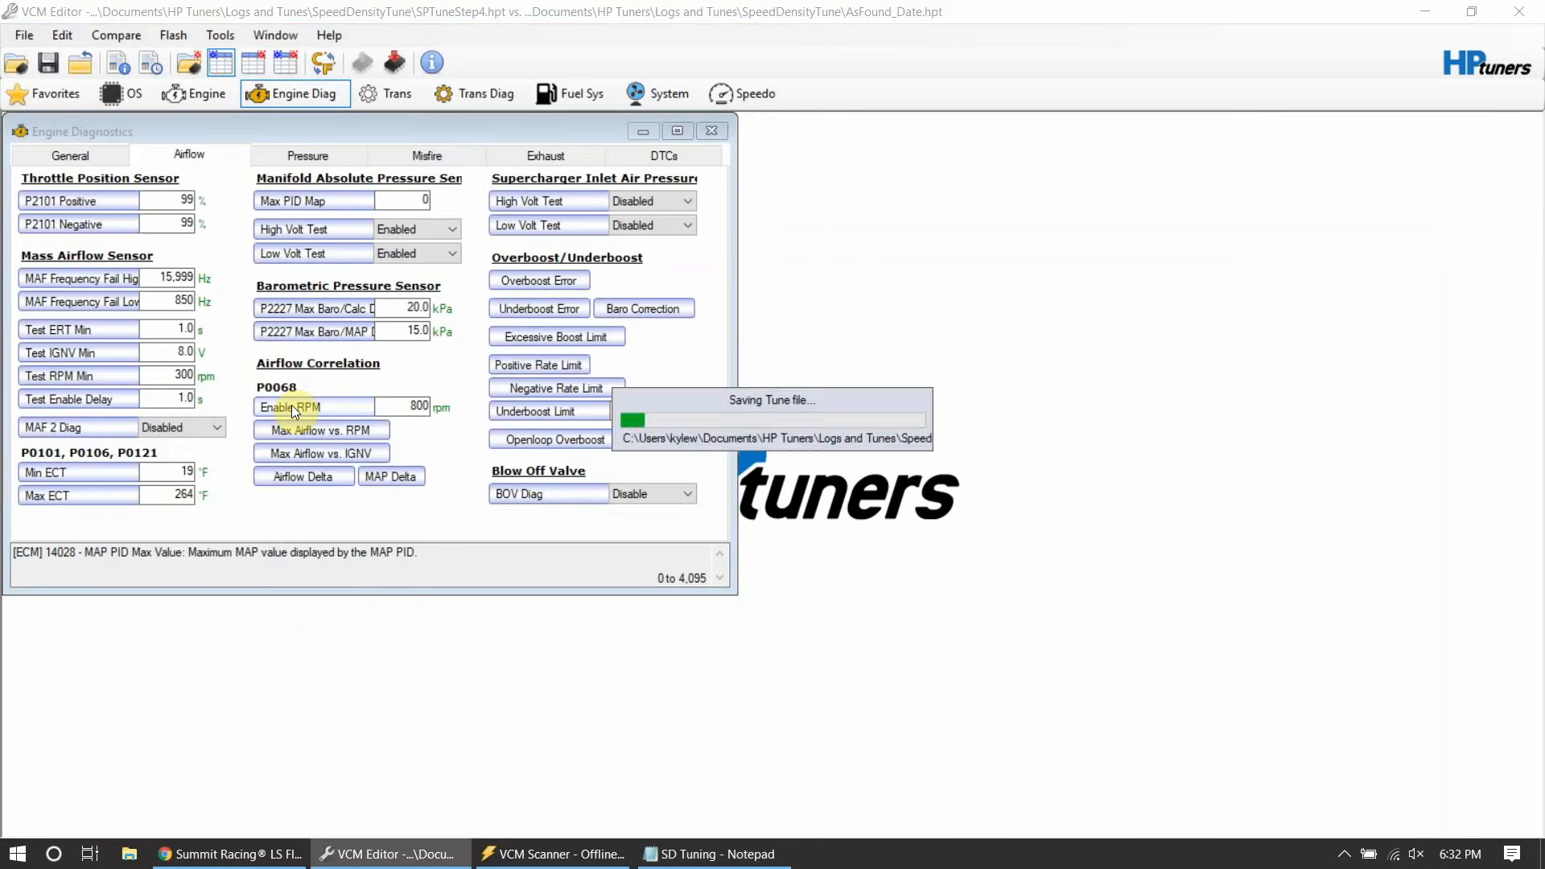